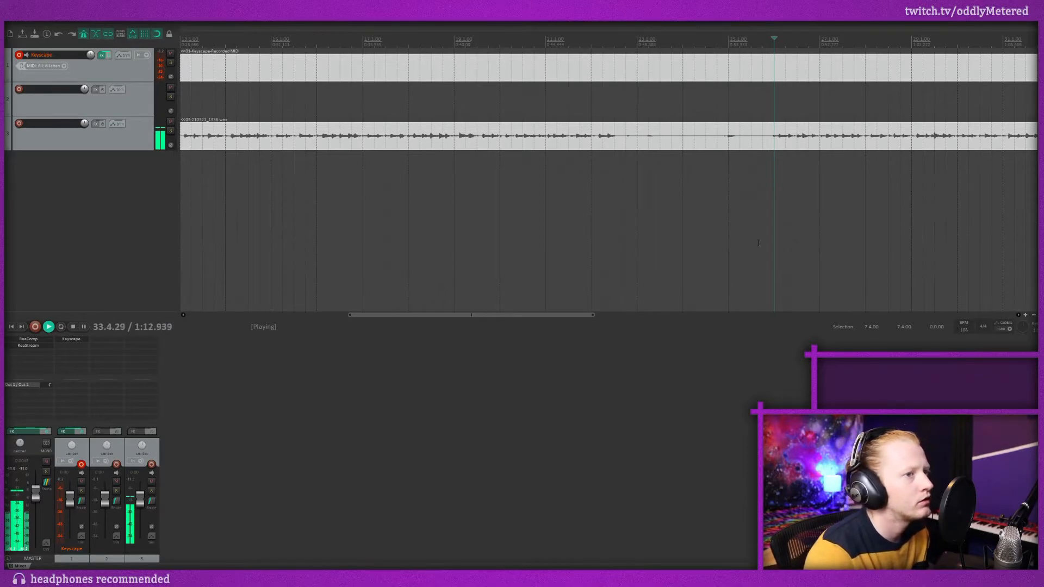
# Raise the third track's volume while playing its audio recording from bar 26.
pyautogui.press('space')
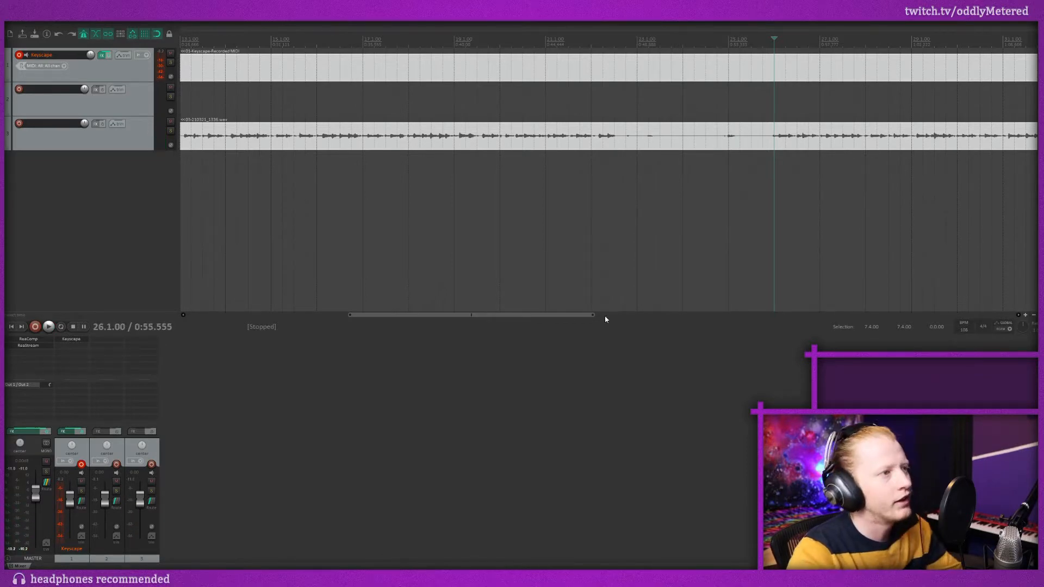
pyautogui.moveTo(531, 316); pyautogui.dragTo(590, 314)
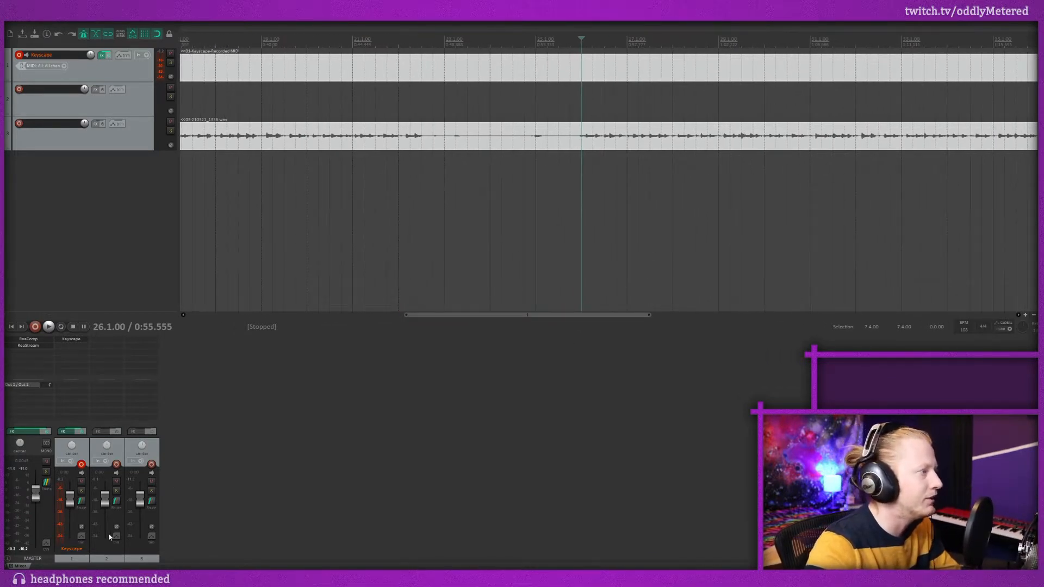
pyautogui.press('space')
pyautogui.moveTo(140, 499); pyautogui.dragTo(140, 492)
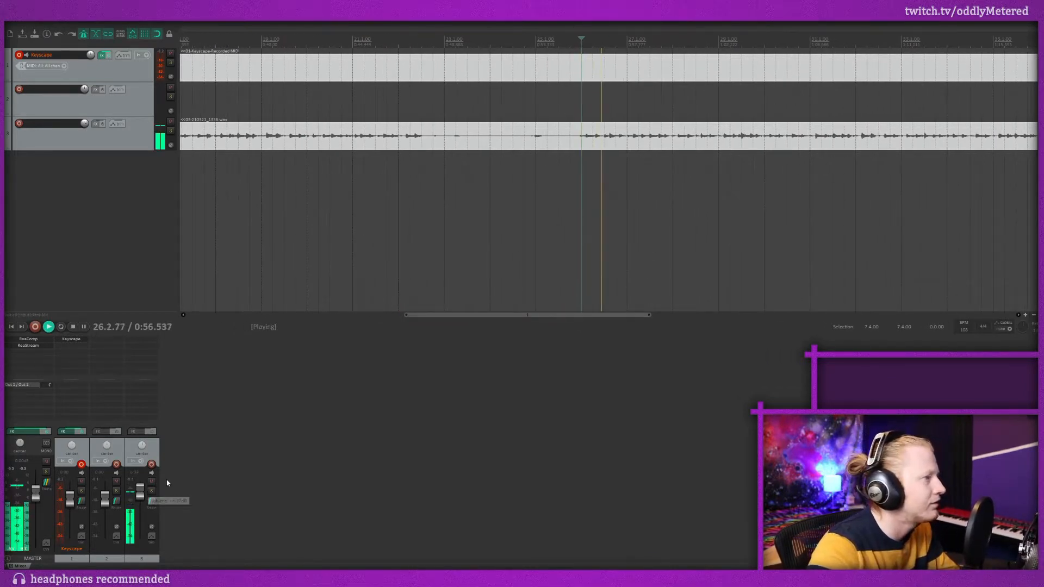
pyautogui.press('space')
# Split the third track's audio item at bar 26 and isolate an eight-bar section on a new track at bar 5.
pyautogui.click(580, 142)
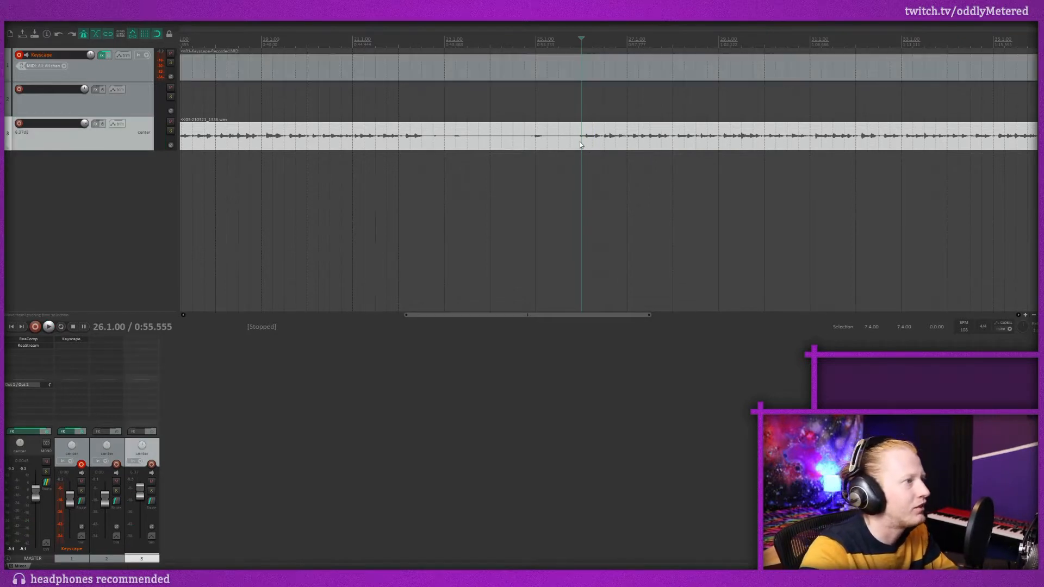
pyautogui.press('s')
pyautogui.moveTo(559, 314); pyautogui.dragTo(706, 309)
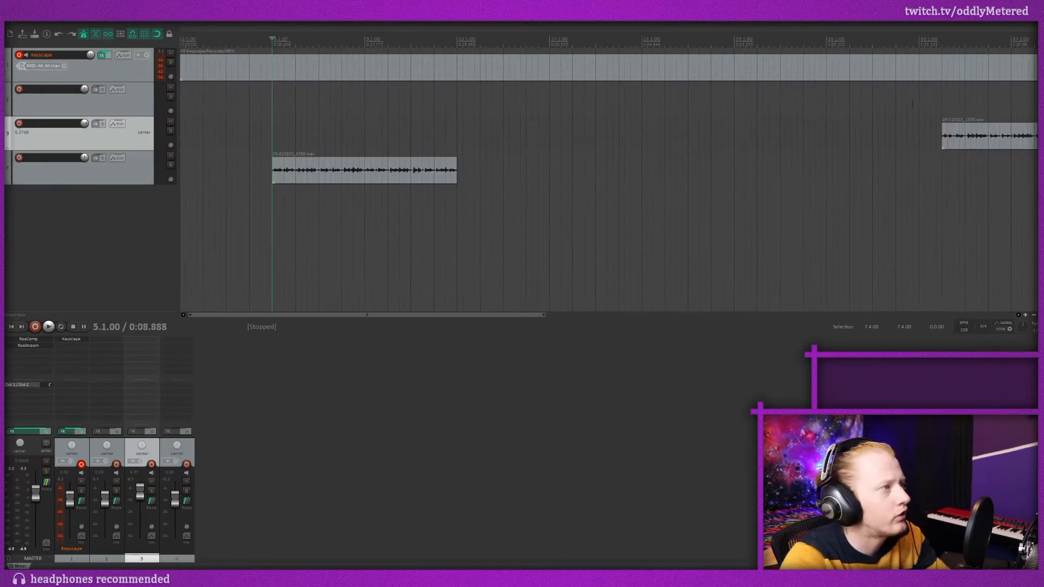
# Delete the leftover audio item near bar 35 on the third track.
pyautogui.click(977, 166)
pyautogui.click(971, 139)
pyautogui.press('Delete')
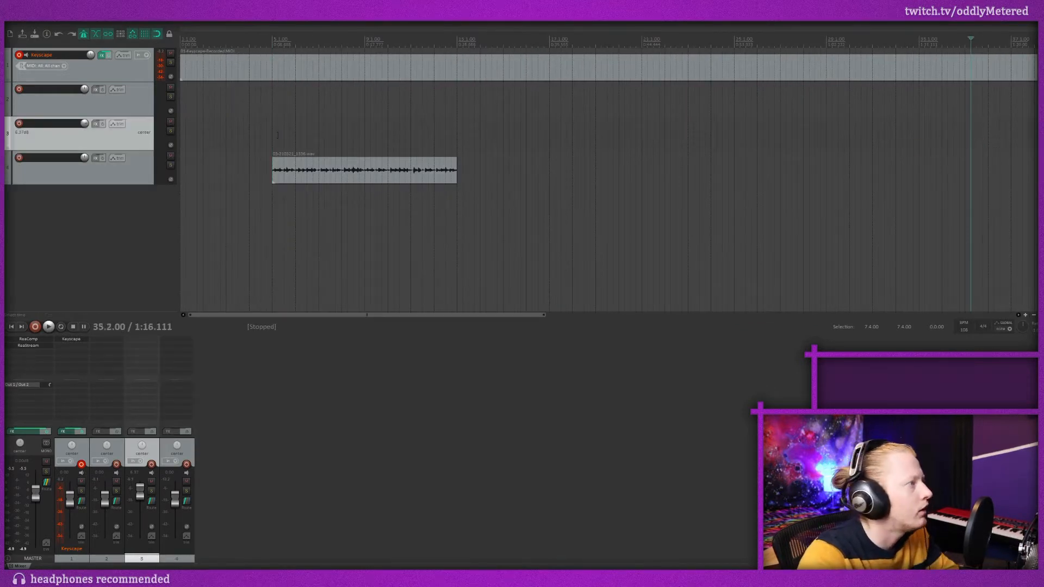
# Set a time selection from bar 4 to bar 14 and record looped audio takes over it on the third track.
pyautogui.click(267, 52)
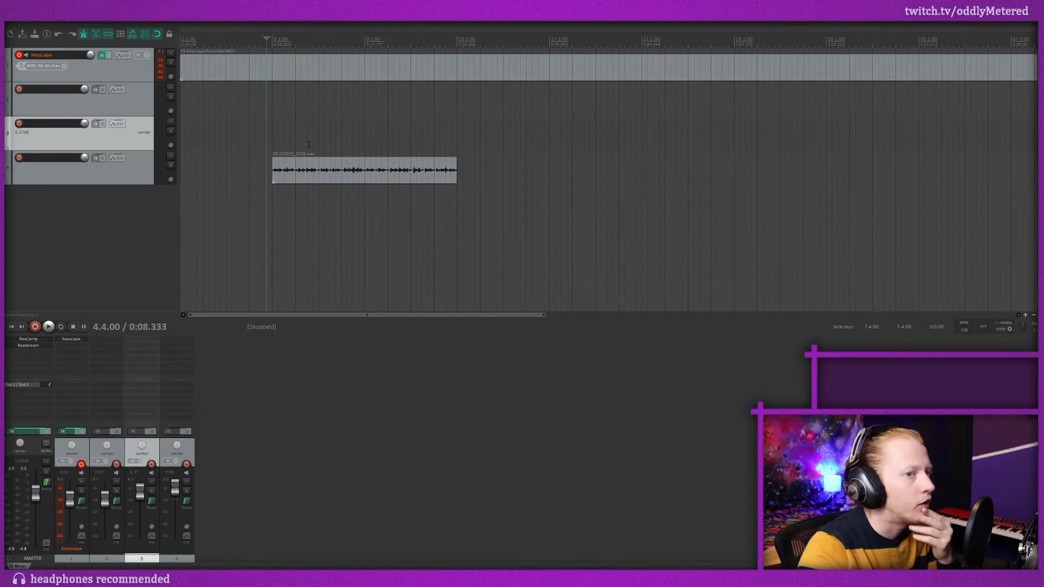
pyautogui.moveTo(374, 315); pyautogui.dragTo(376, 315)
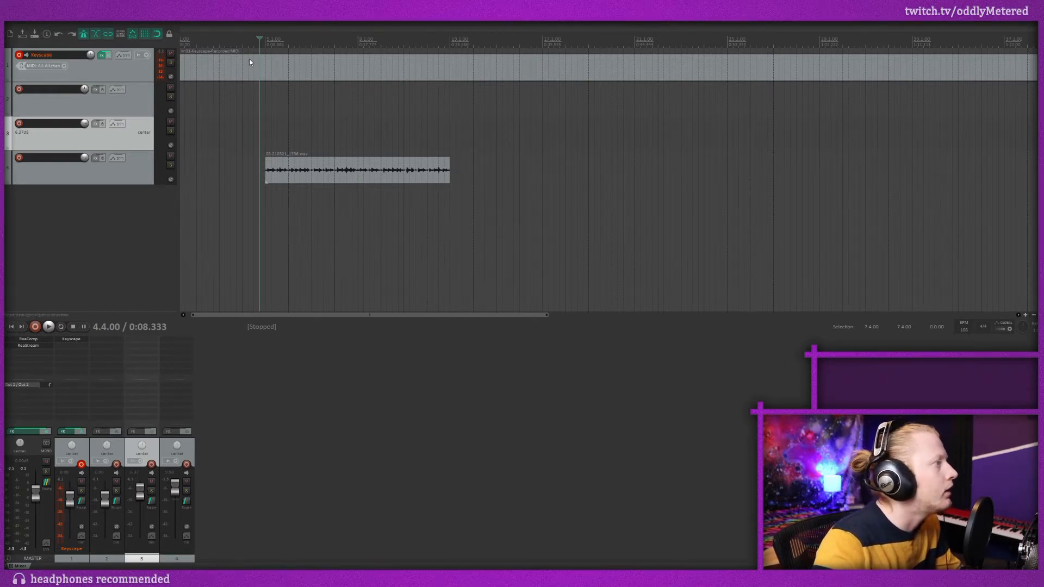
pyautogui.moveTo(267, 76); pyautogui.dragTo(459, 77)
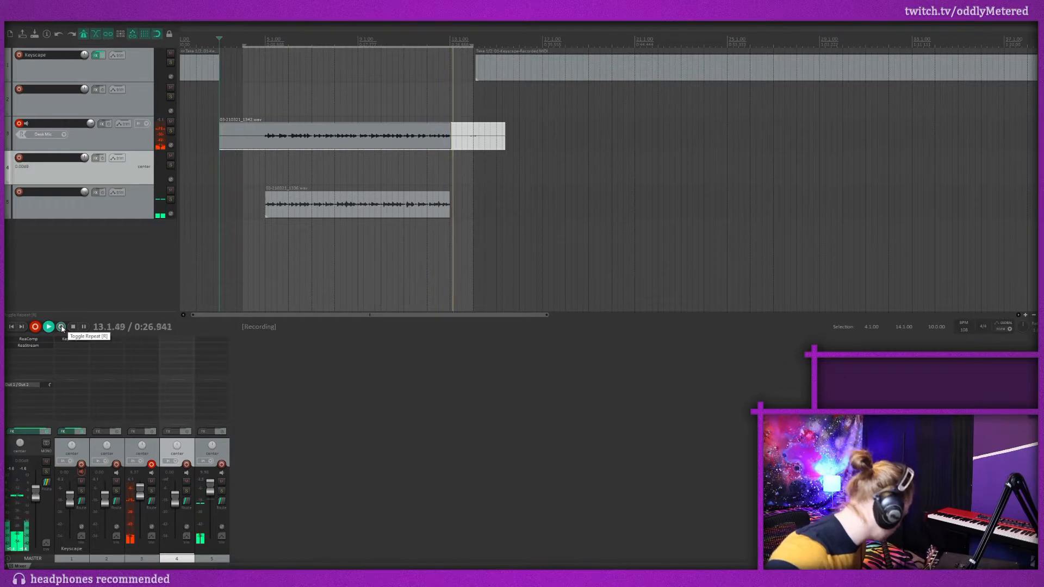
pyautogui.press('space')
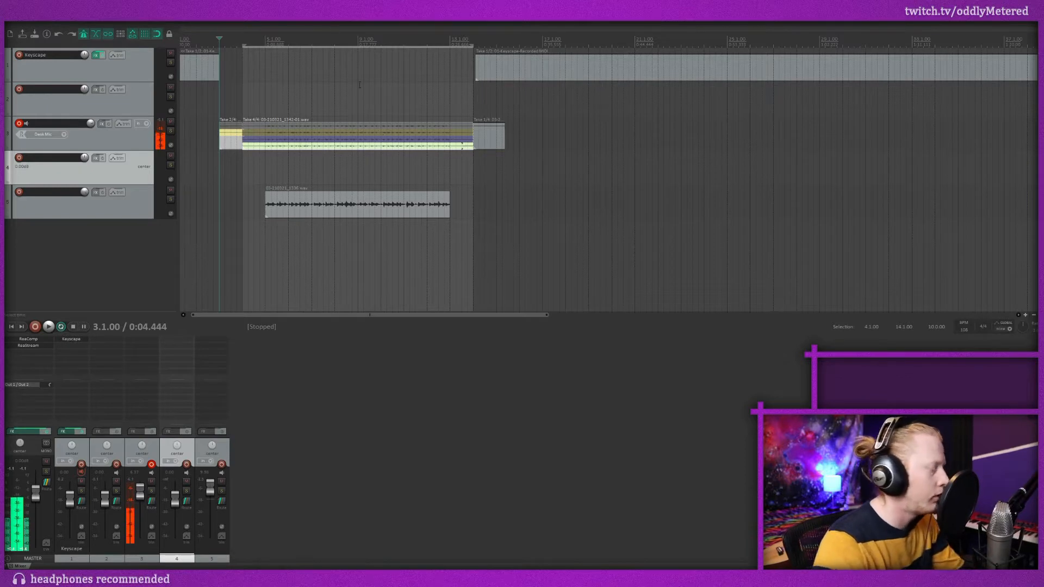
# Disarm the third track so it is no longer ready for recording.
pyautogui.scroll(3, 342, 137)
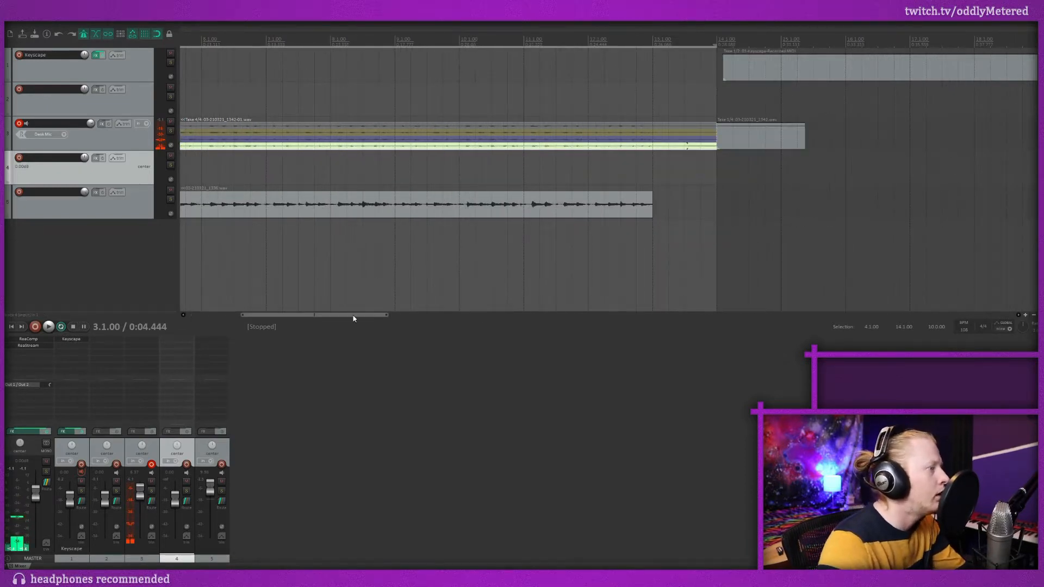
pyautogui.moveTo(352, 316); pyautogui.dragTo(328, 315)
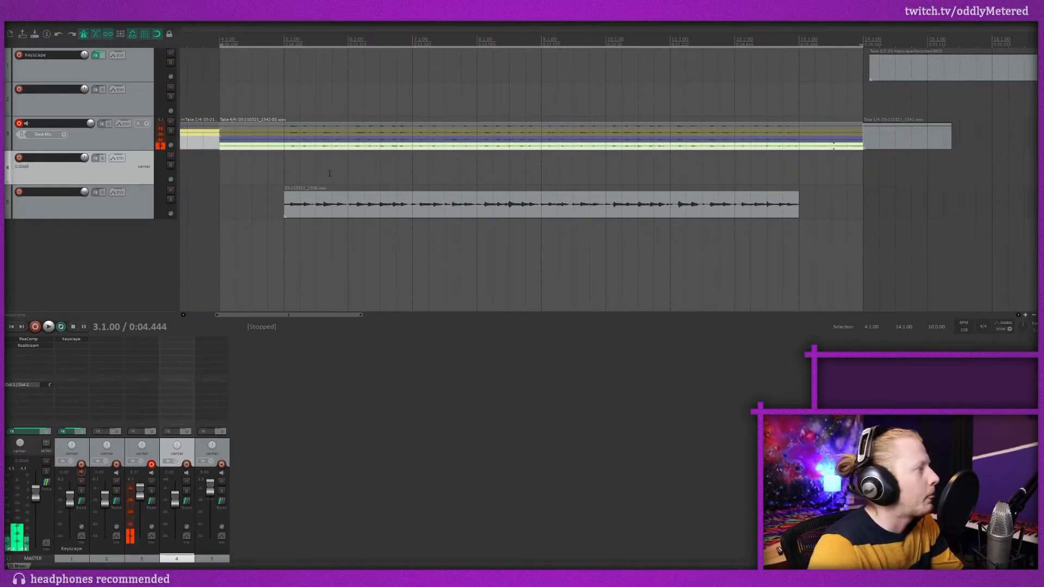
pyautogui.click(101, 144)
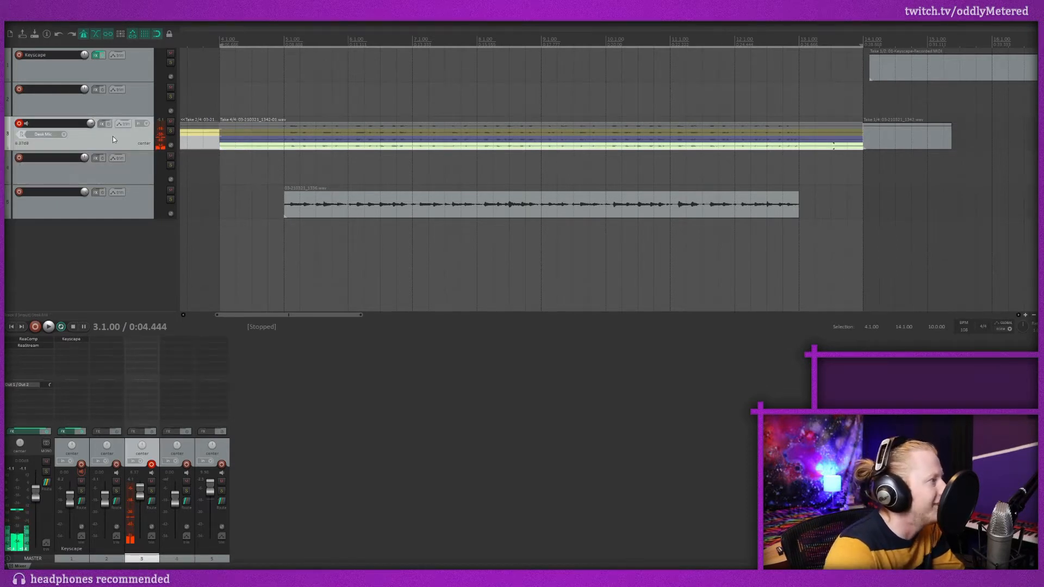
pyautogui.click(19, 123)
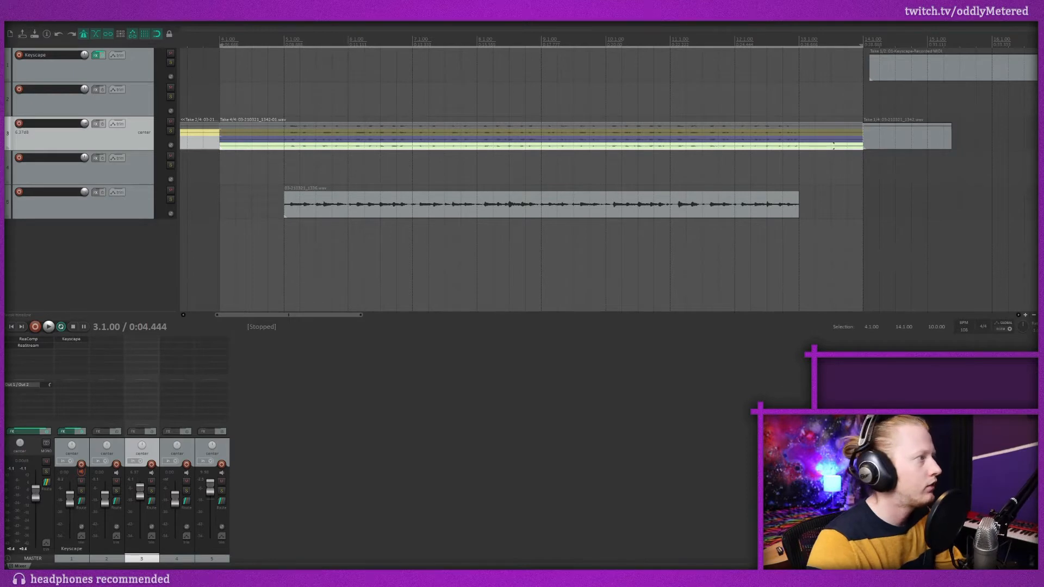
# Activate the blue take 3 of the looped recording and audition it from 4.4.00, resetting the master's clip indicator.
pyautogui.press('space')
pyautogui.click(267, 146)
pyautogui.press('space')
pyautogui.click(316, 142)
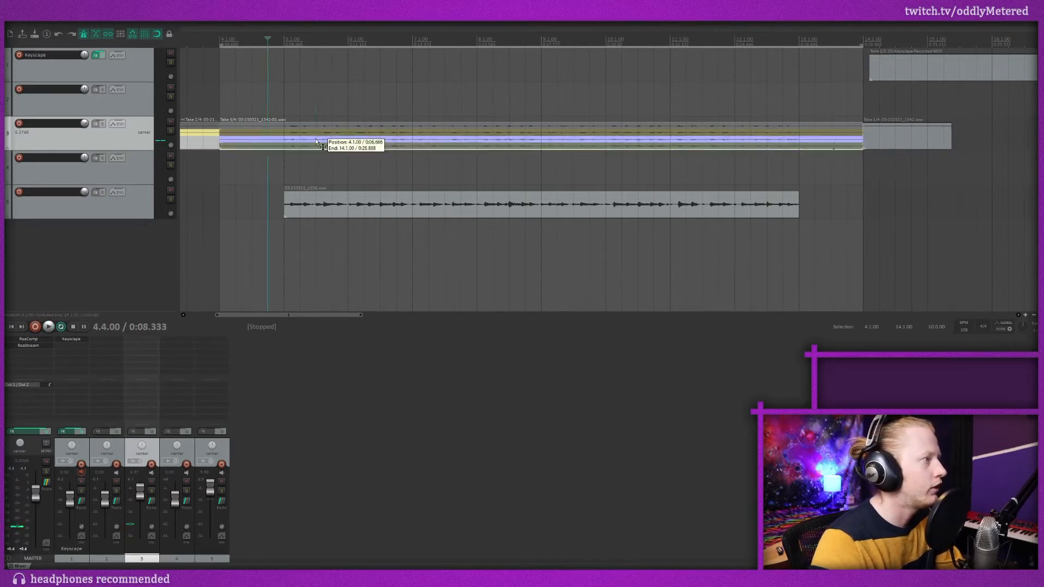
pyautogui.click(268, 42)
pyautogui.press('space')
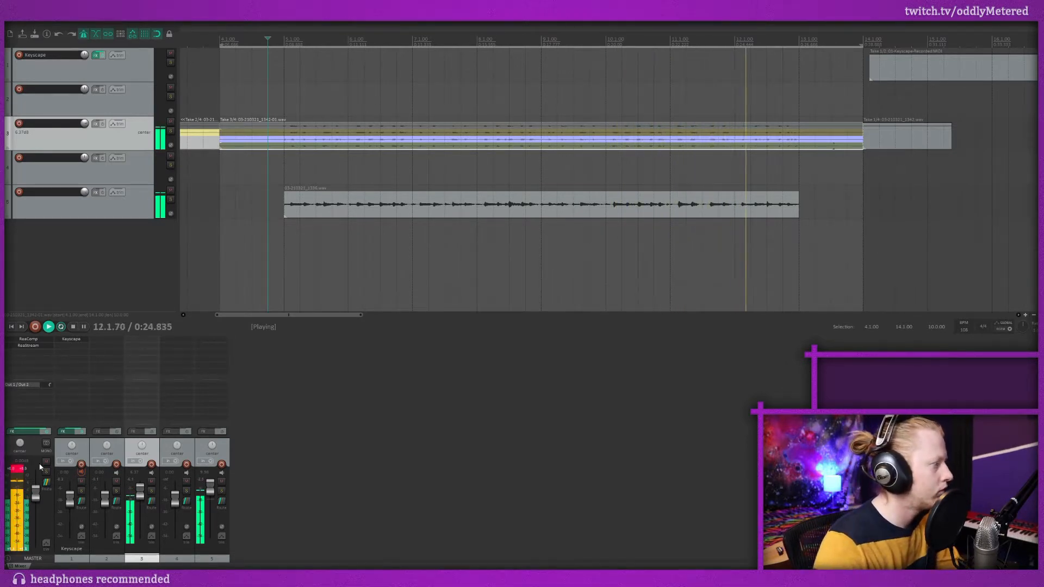
pyautogui.click(16, 470)
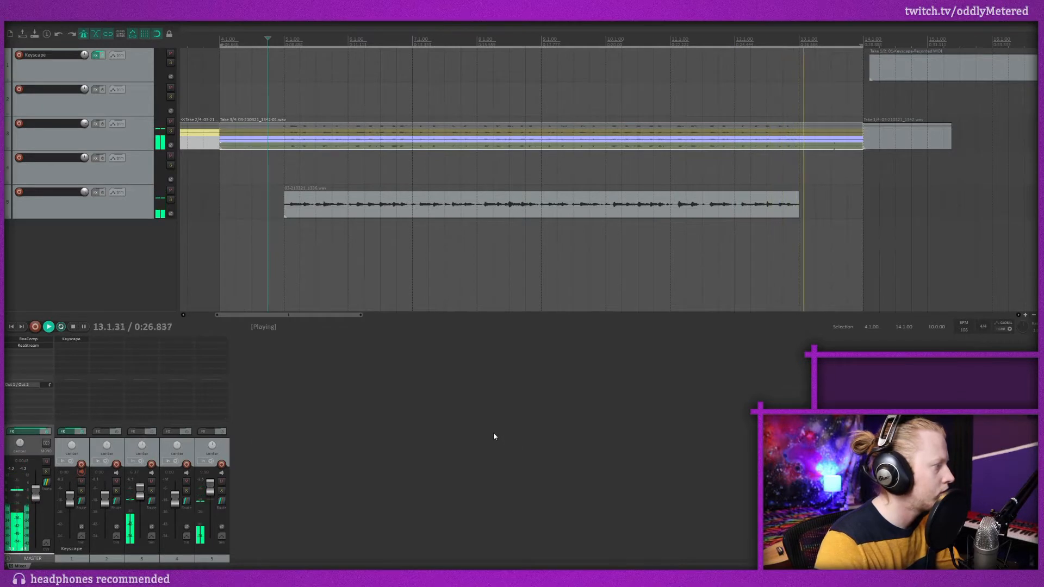
pyautogui.press('space')
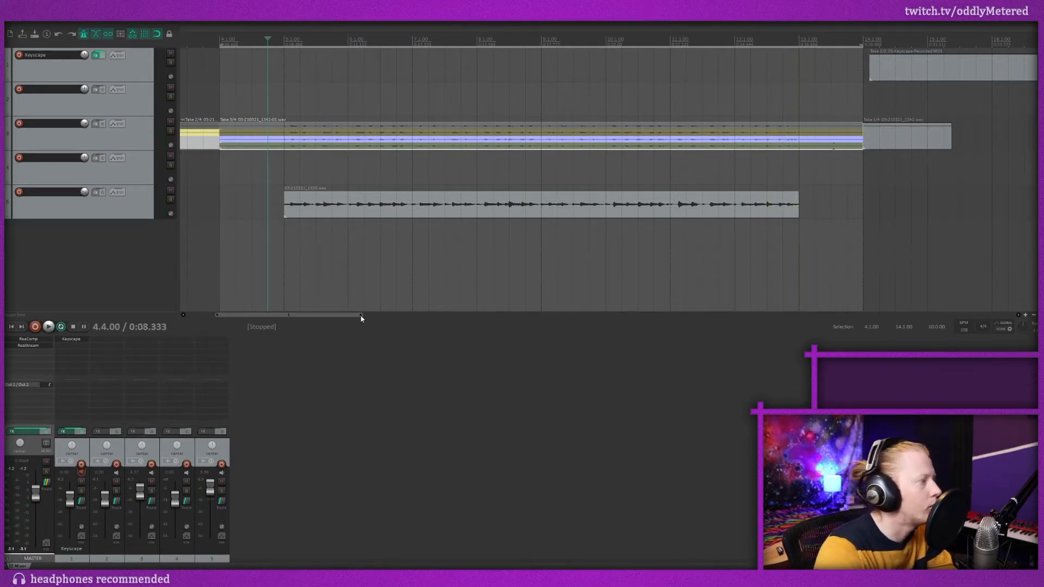
pyautogui.moveTo(355, 316); pyautogui.dragTo(356, 315)
pyautogui.scroll(2, 347, 268)
pyautogui.scroll(-1, 348, 267)
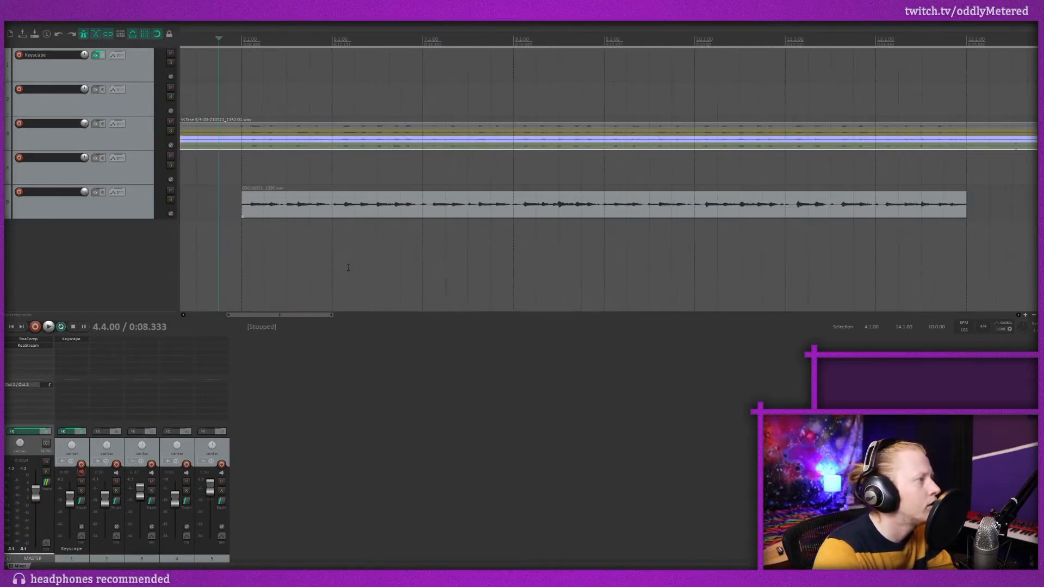
pyautogui.scroll(-2, 346, 265)
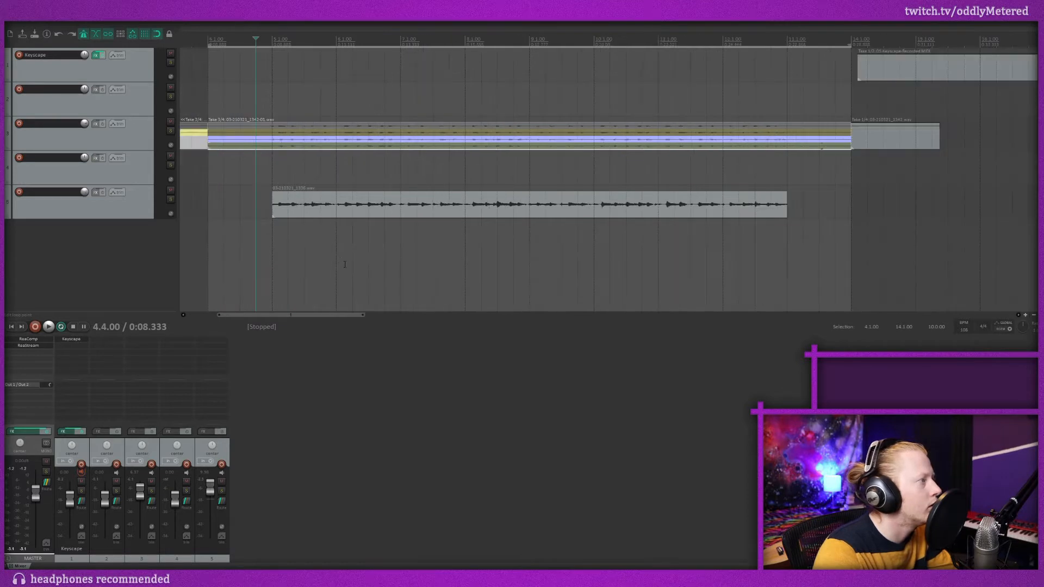
pyautogui.rightClick(343, 135)
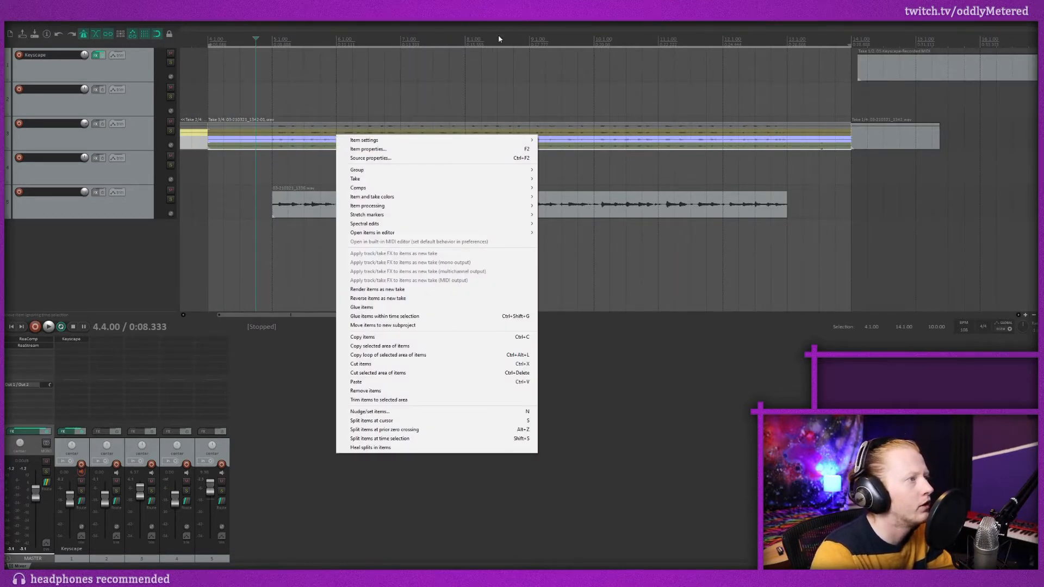
pyautogui.click(152, 141)
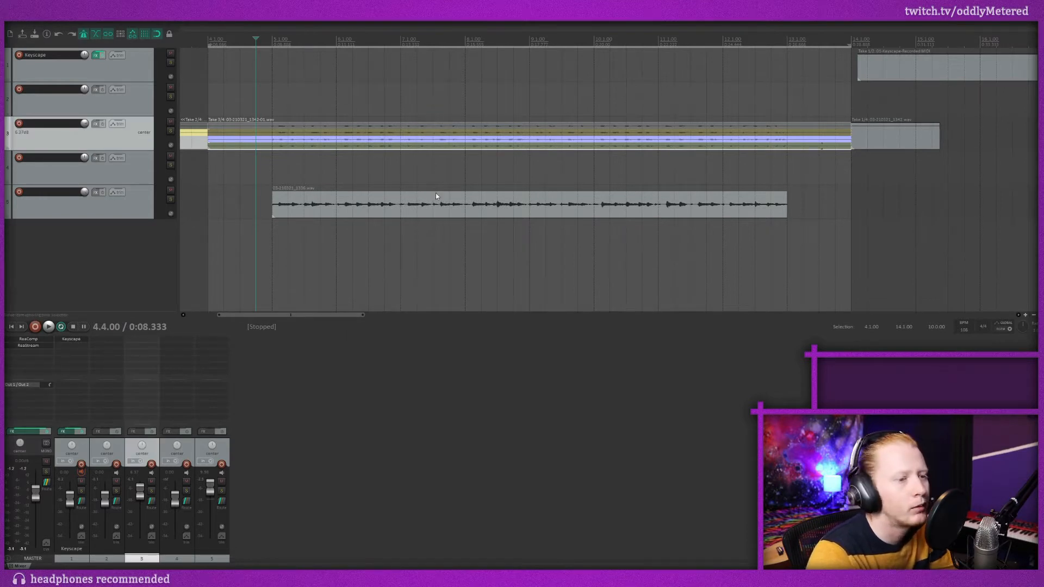
pyautogui.click(413, 132)
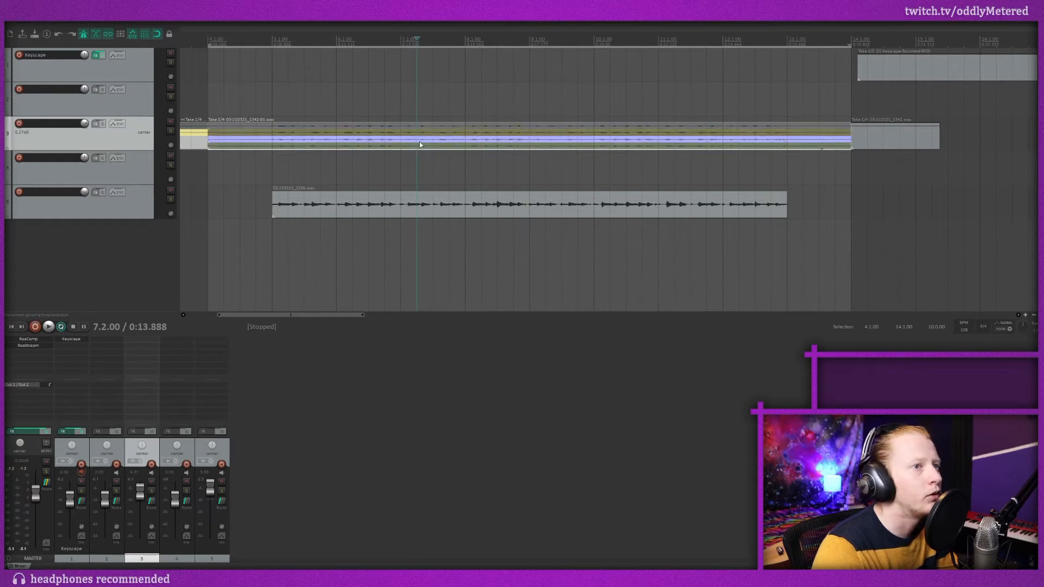
pyautogui.click(423, 145)
pyautogui.click(415, 141)
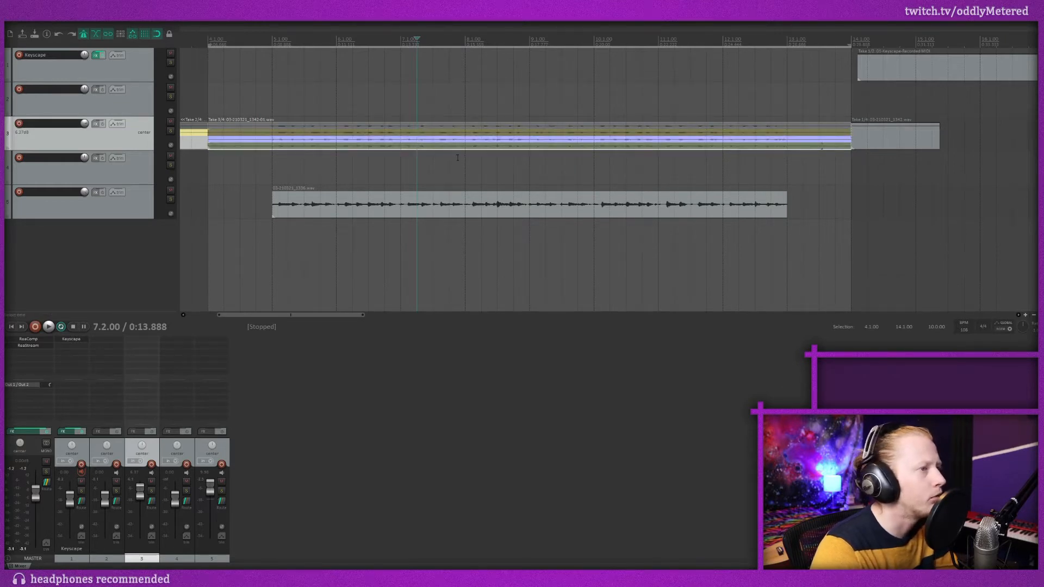
# Delete the leftover audio and Keyscape items that lie outside the selection from bar 4 to bar 14.
pyautogui.moveTo(953, 208); pyautogui.dragTo(896, 130)
pyautogui.press('Delete')
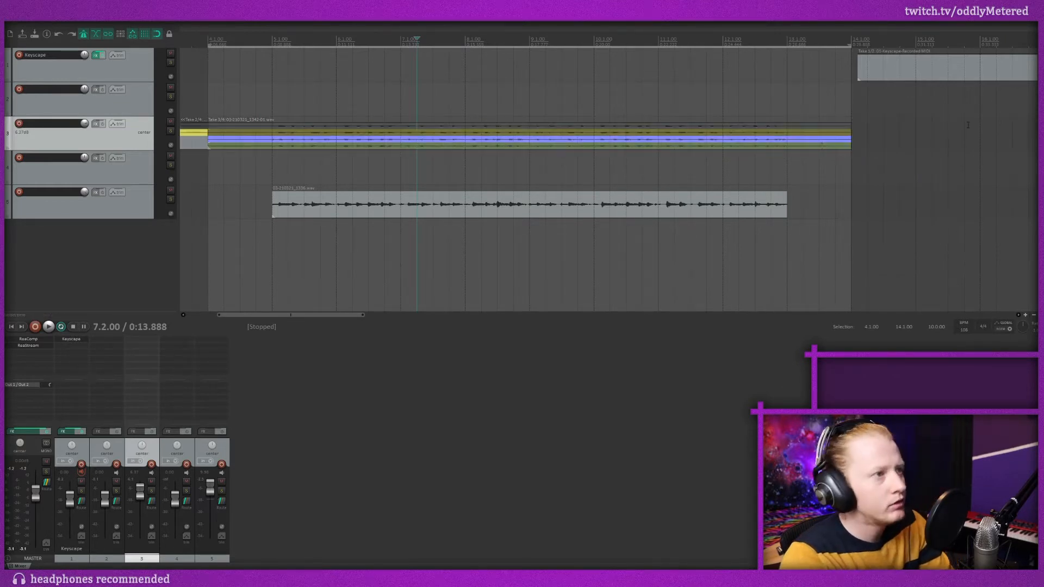
pyautogui.moveTo(965, 115); pyautogui.dragTo(949, 71)
pyautogui.press('Delete')
pyautogui.moveTo(338, 314); pyautogui.dragTo(308, 314)
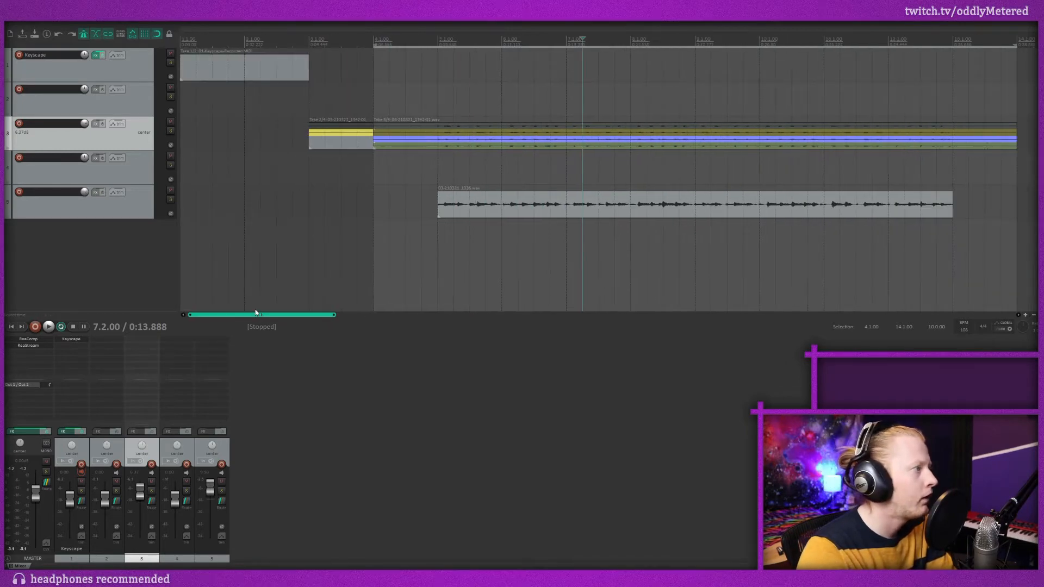
# Explode all takes of the third track's looped recording to new tracks.
pyautogui.click(565, 133)
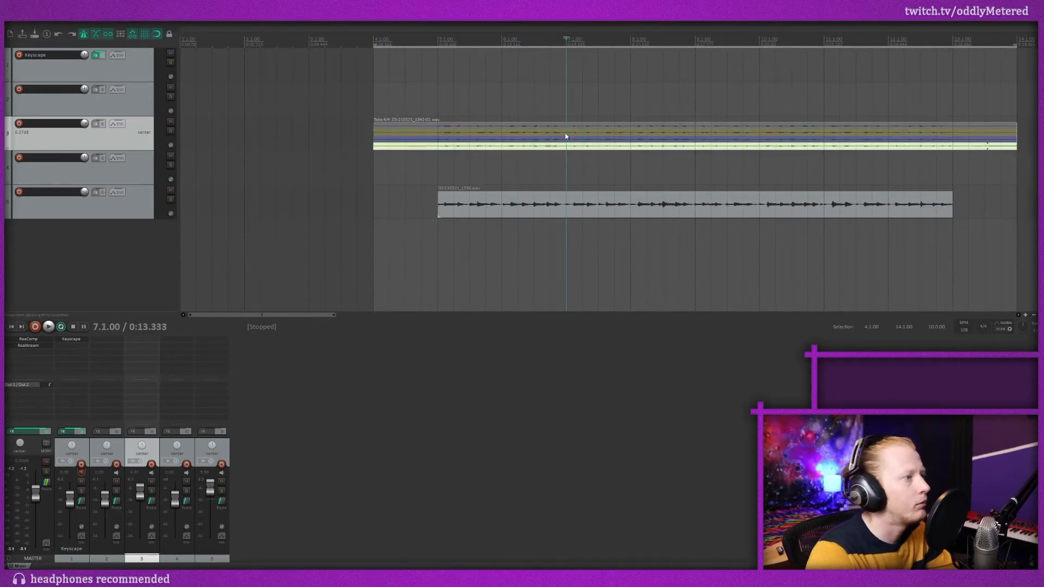
pyautogui.rightClick(563, 132)
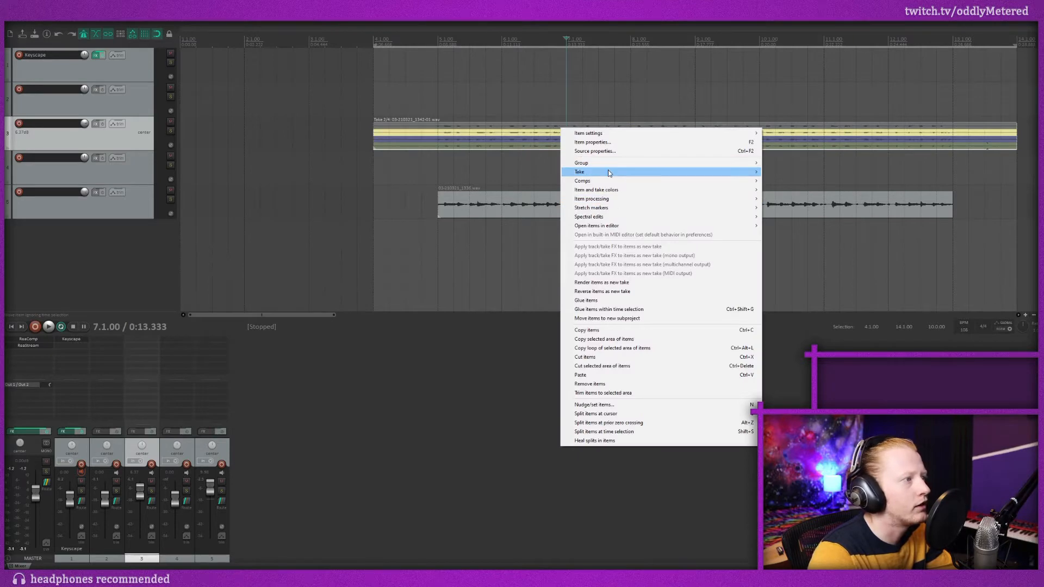
pyautogui.moveTo(608, 169)
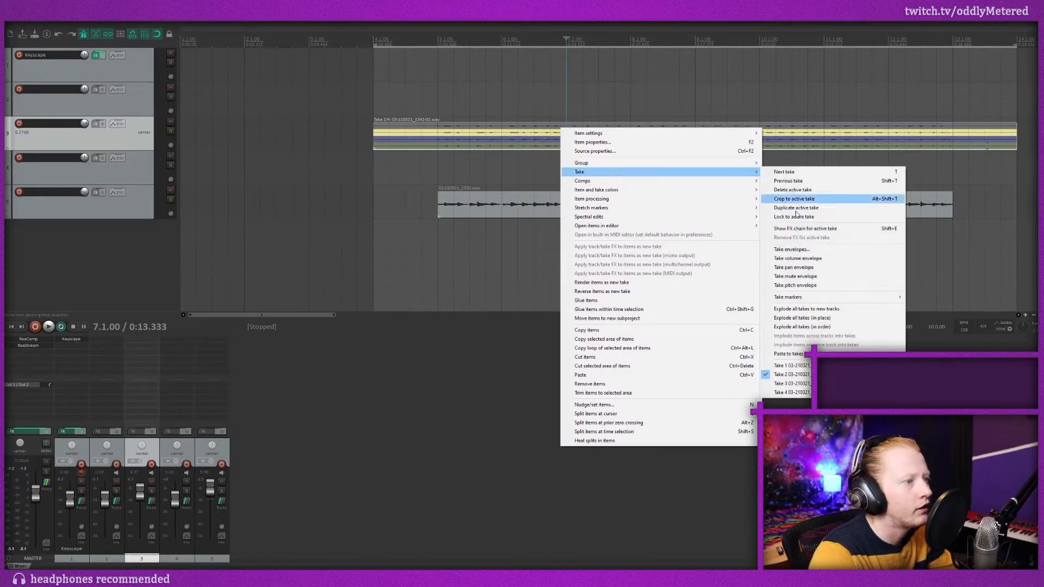
pyautogui.click(842, 310)
pyautogui.scroll(-2, 725, 199)
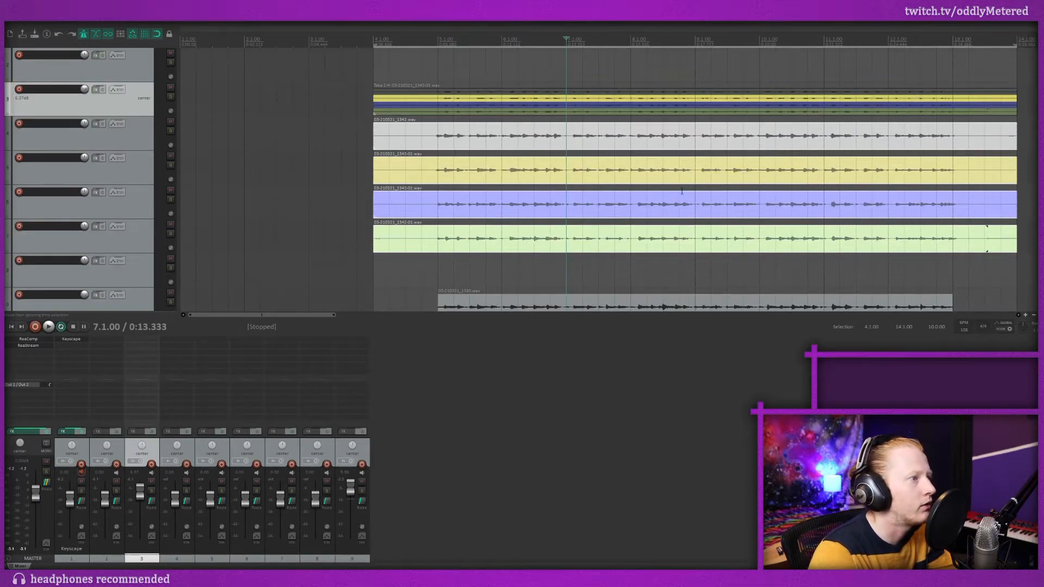
pyautogui.scroll(1, 769, 197)
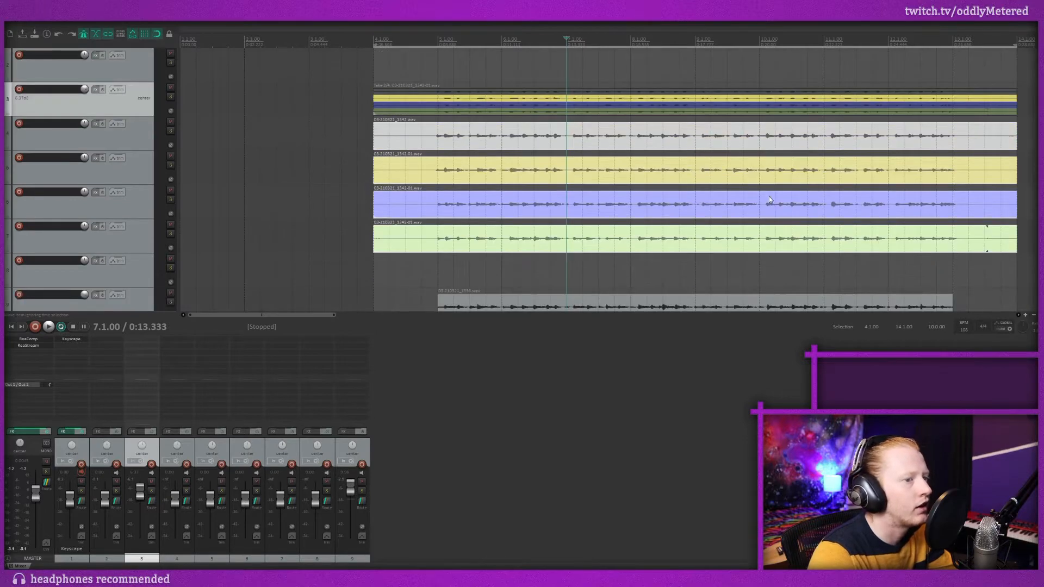
# Delete the original multi-take item from the third track, keeping the exploded takes on their own tracks.
pyautogui.moveTo(344, 107); pyautogui.dragTo(795, 112)
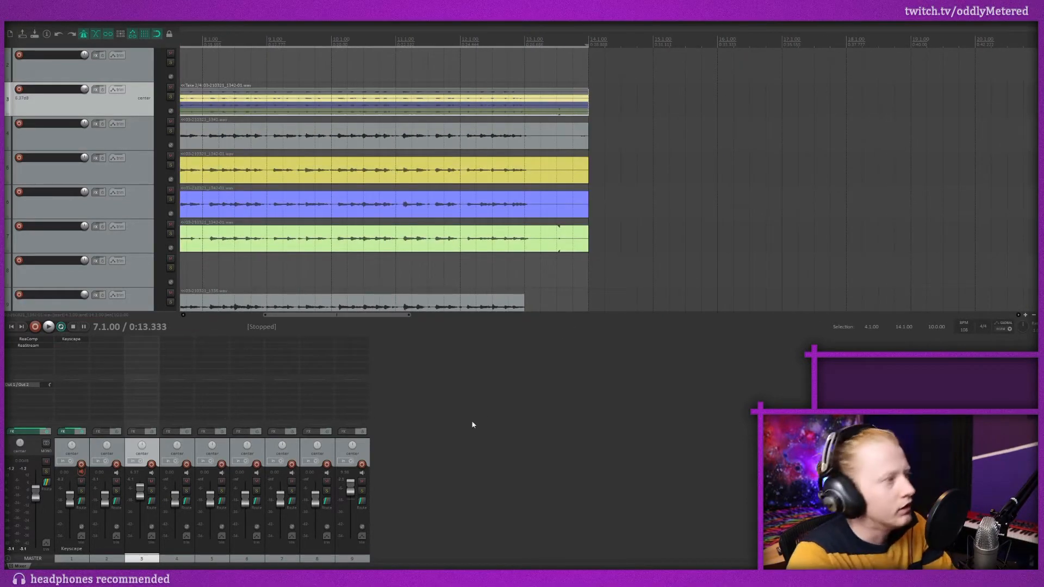
pyautogui.moveTo(369, 311); pyautogui.dragTo(322, 328)
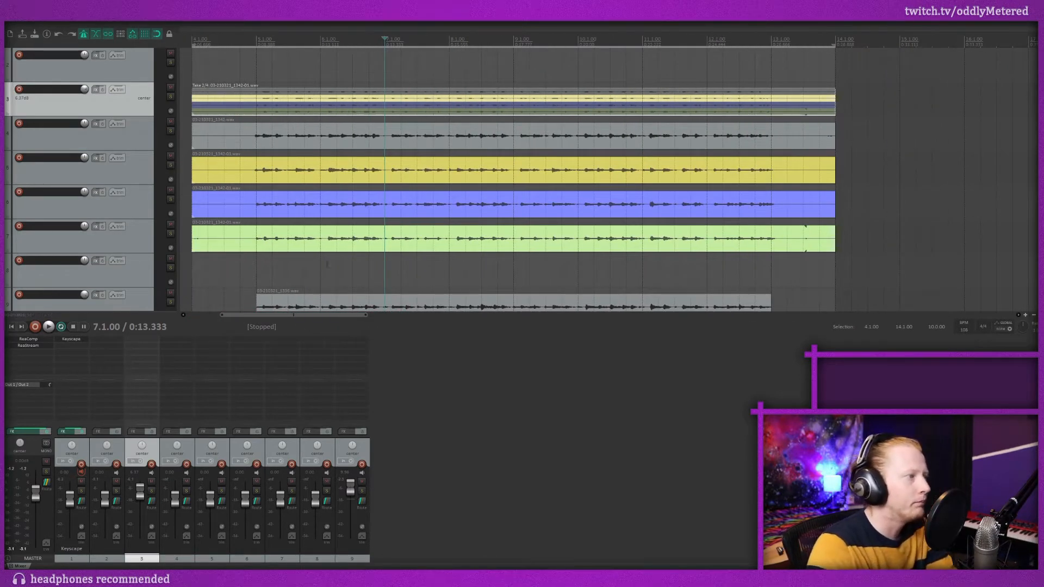
pyautogui.scroll(-1, 360, 135)
pyautogui.scroll(2, 361, 135)
pyautogui.scroll(-1, 360, 135)
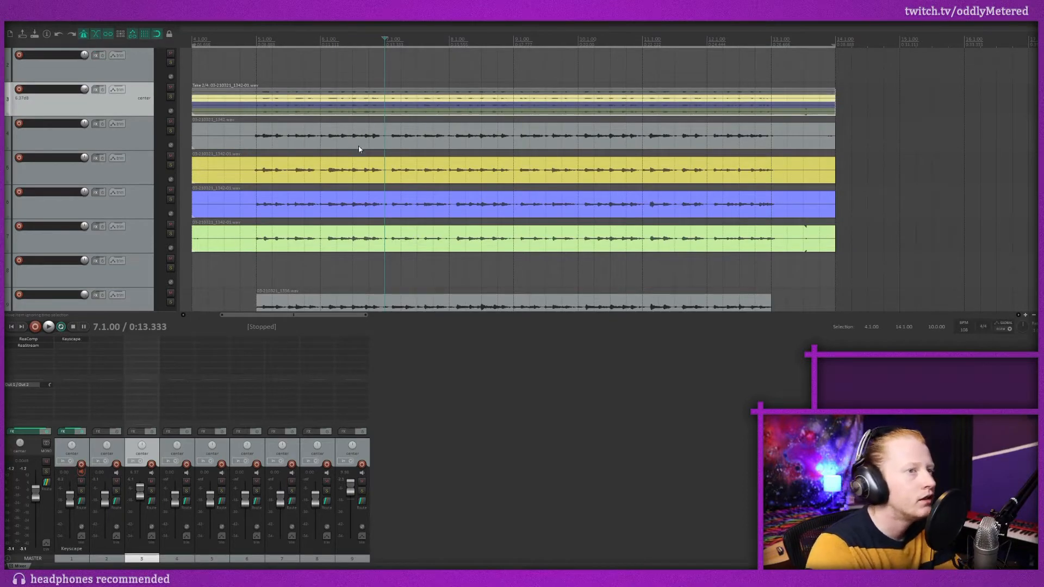
pyautogui.scroll(-1, 428, 206)
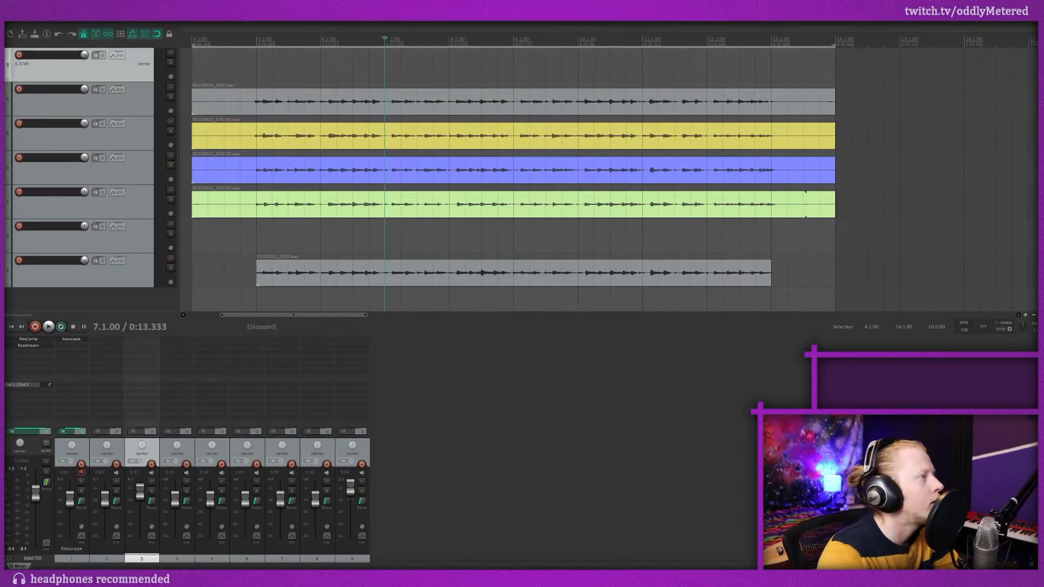
# Place the edit cursor at 5.1.00 and move the track with the shorter gray recording above the four exploded take tracks.
pyautogui.moveTo(383, 39); pyautogui.dragTo(163, 70)
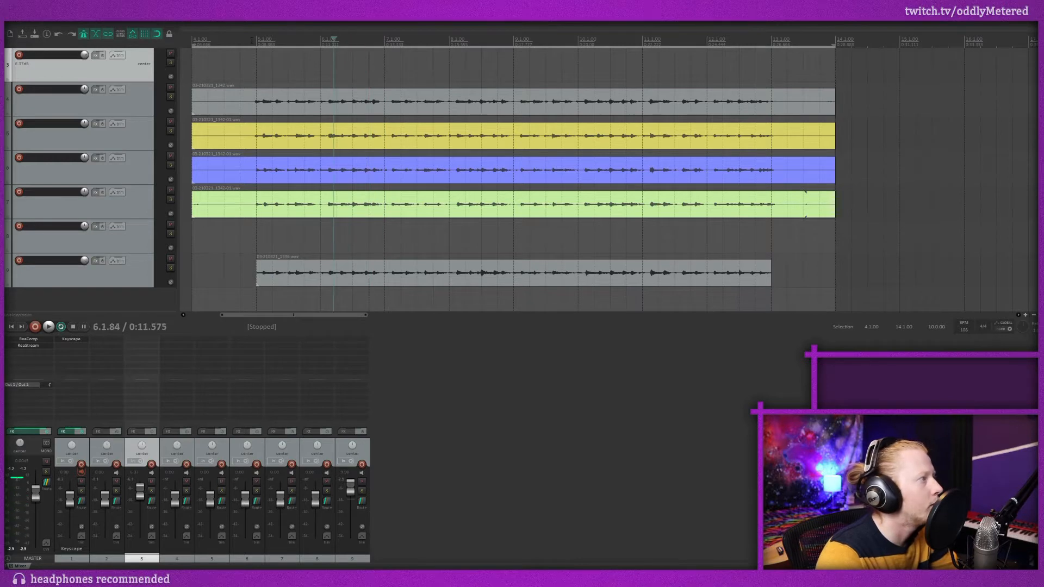
pyautogui.click(256, 41)
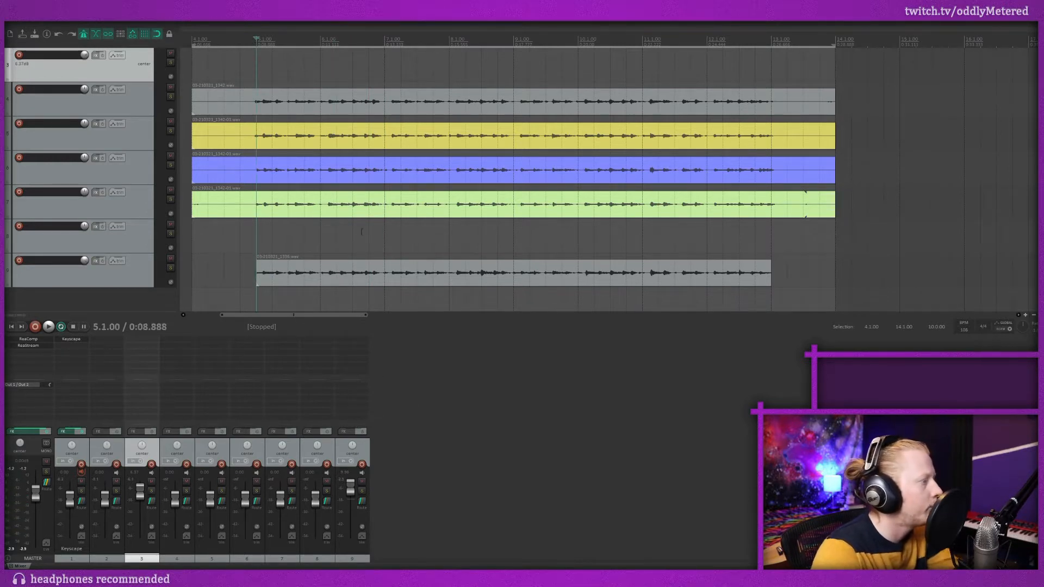
pyautogui.moveTo(139, 265); pyautogui.dragTo(161, 85)
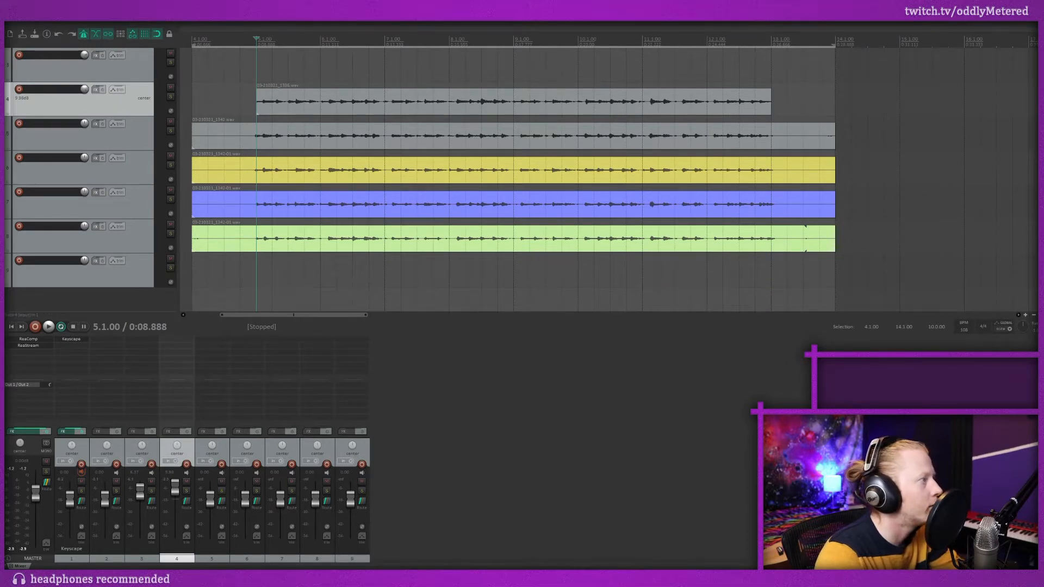
# Name the track holding the shorter gray recording Main guitar.
pyautogui.doubleClick(68, 90)
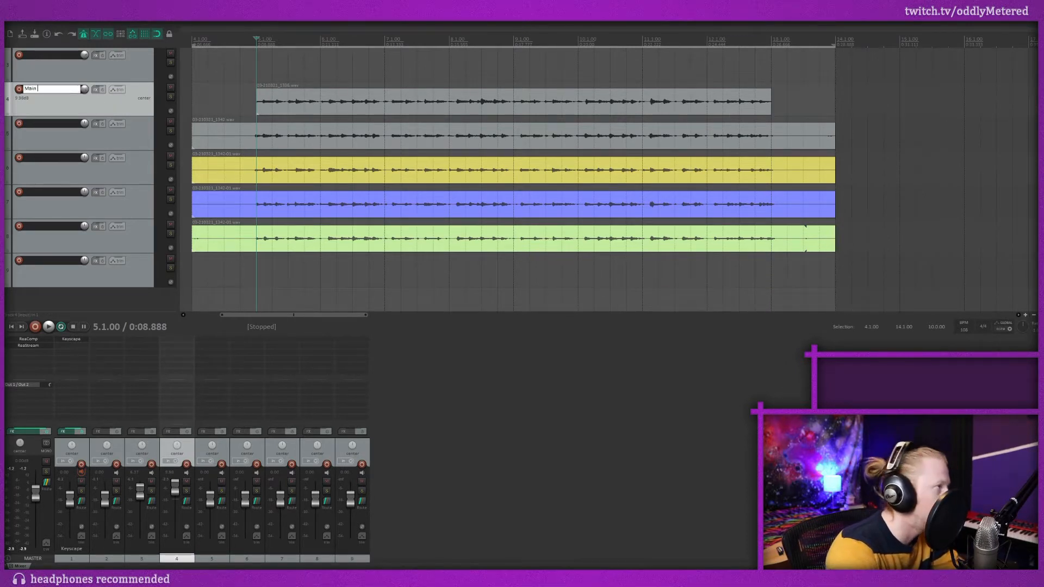
pyautogui.write('Main guitar')
pyautogui.press('Return')
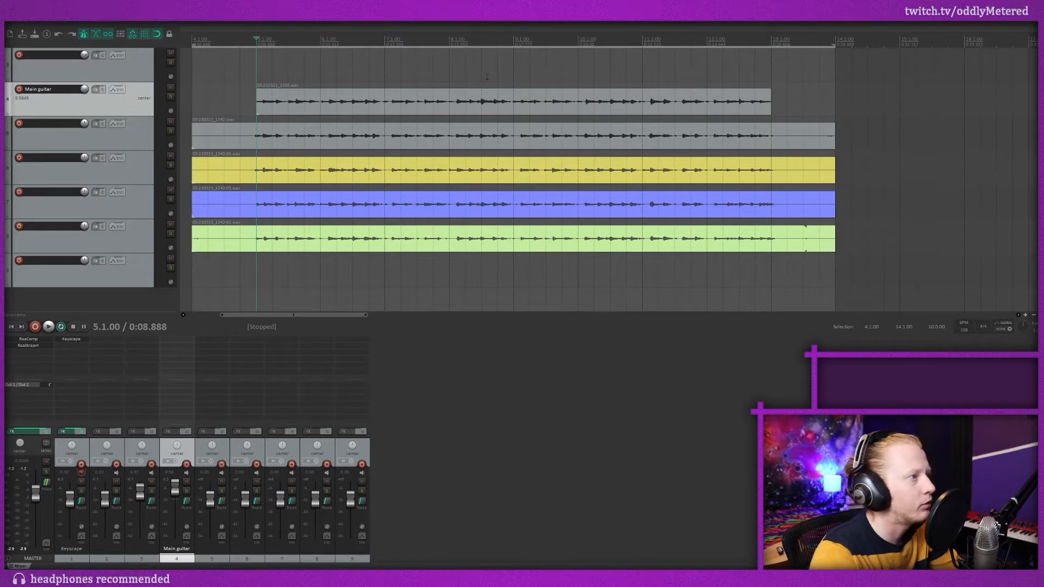
pyautogui.click(481, 439)
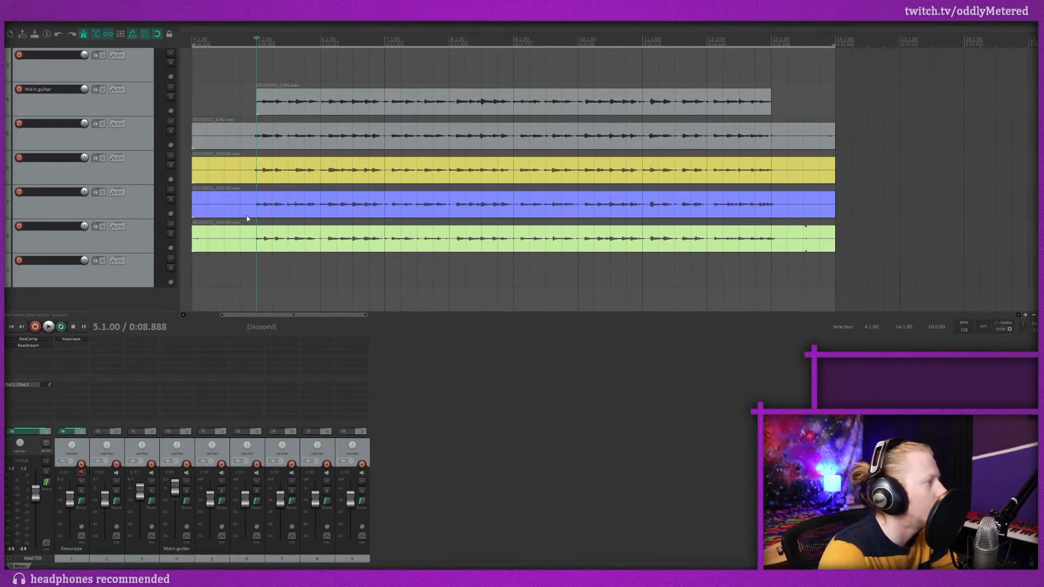
# Add a new track directly below Main guitar and nest the four exploded take tracks inside it as a folder.
pyautogui.click(145, 103)
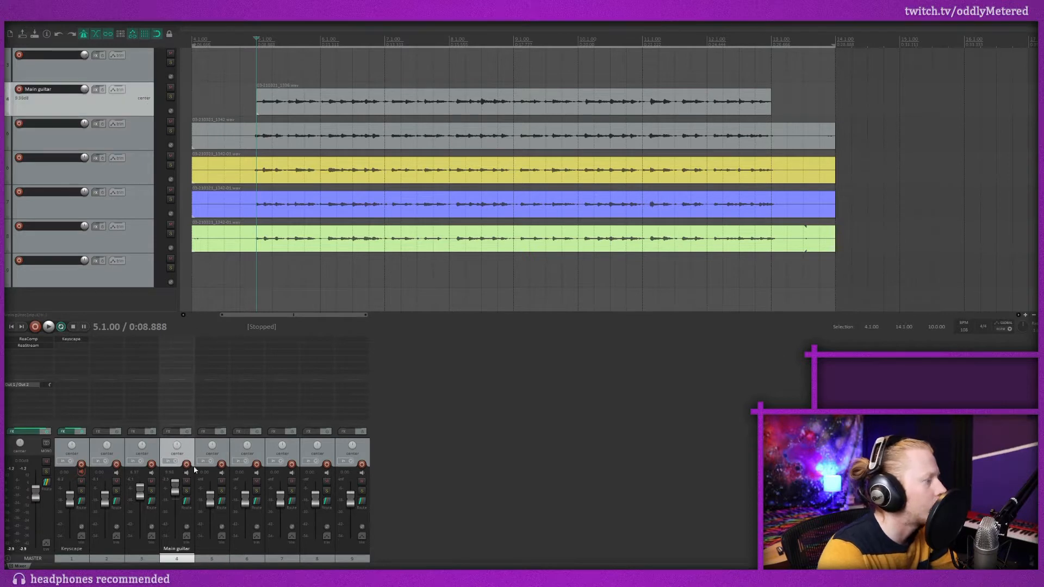
pyautogui.hotkey('ctrl', 't')
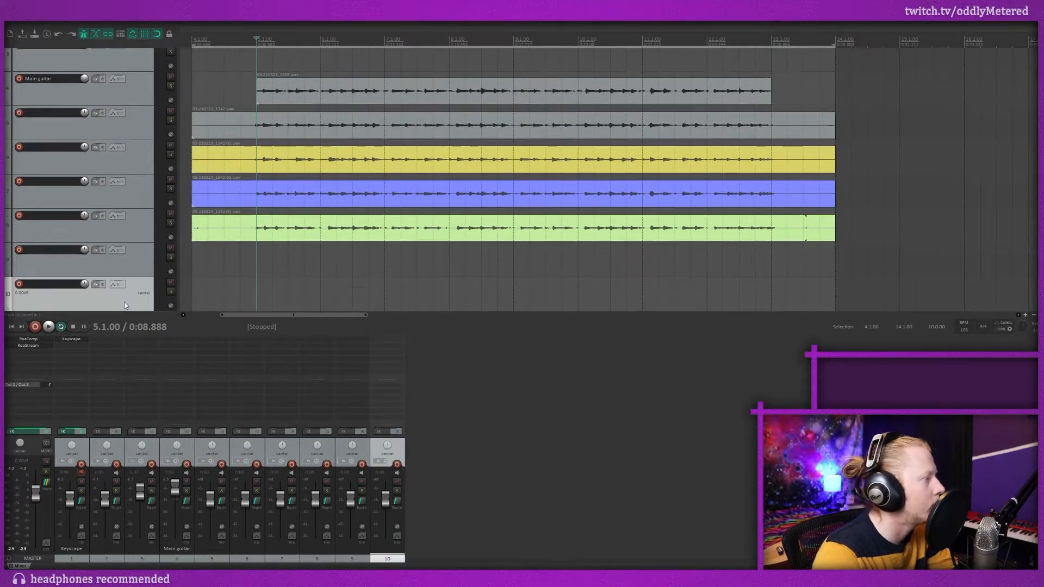
pyautogui.click(127, 164)
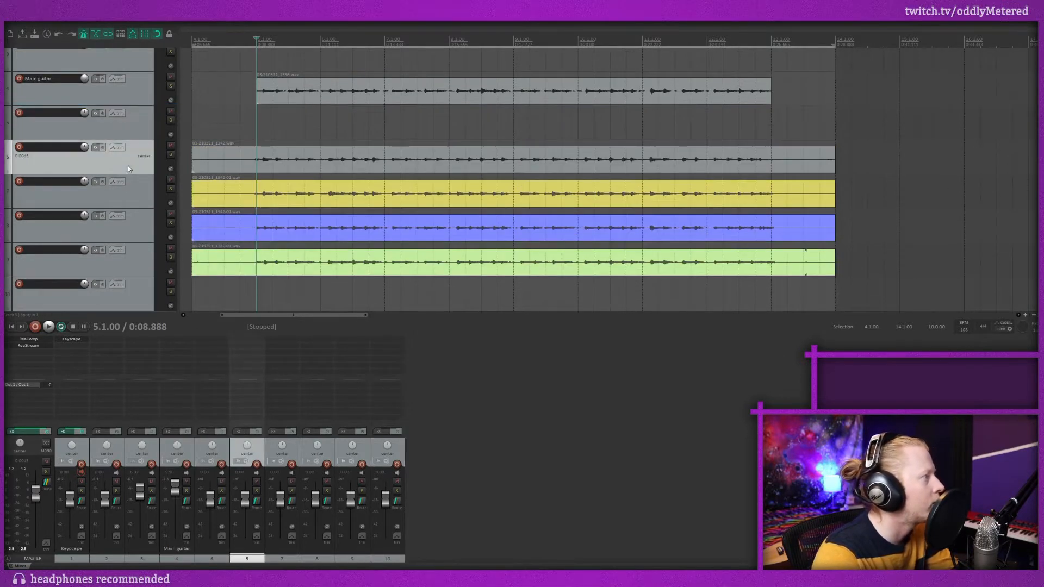
pyautogui.keyDown('shift'); pyautogui.click(130, 262); pyautogui.keyUp('shift')
pyautogui.moveTo(133, 147); pyautogui.dragTo(144, 123)
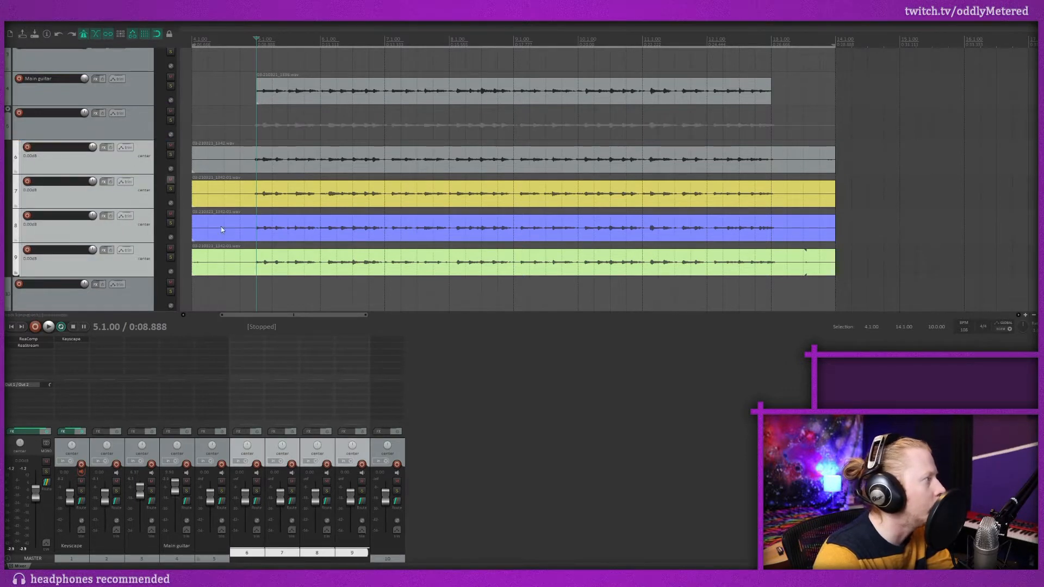
# Name the new parent folder track Double Guitar.
pyautogui.click(70, 125)
pyautogui.doubleClick(59, 113)
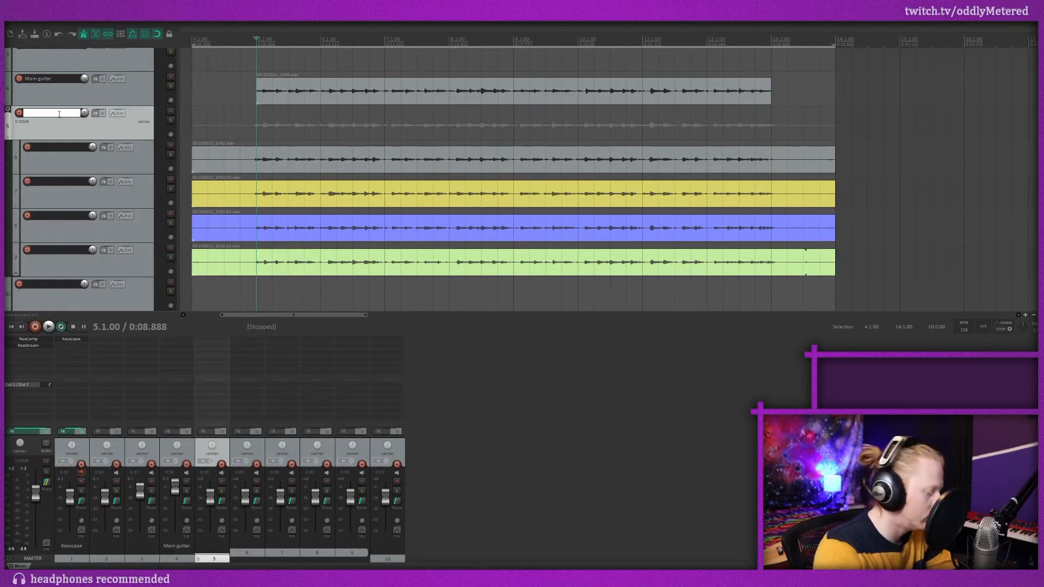
pyautogui.write('Double Gyuitar')
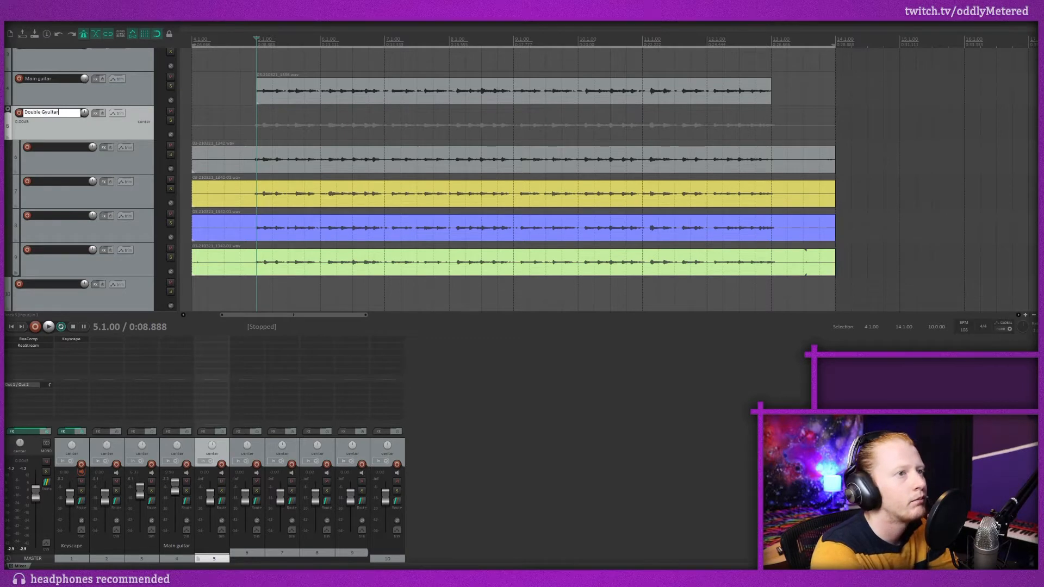
pyautogui.press('BackSpace')
pyautogui.press('BackSpace')
pyautogui.press('BackSpace')
pyautogui.press('BackSpace')
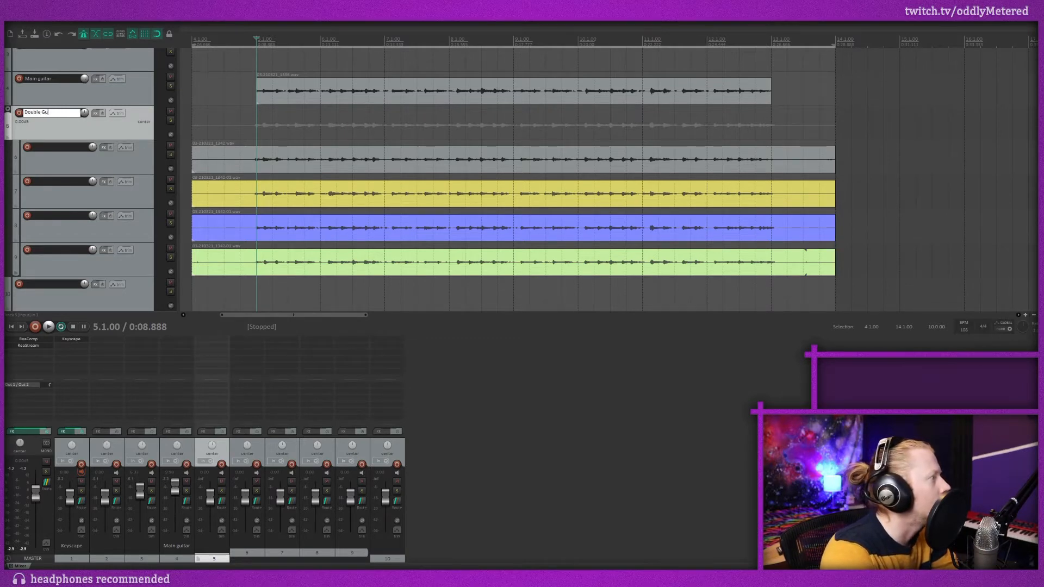
pyautogui.write('itar')
pyautogui.press('Return')
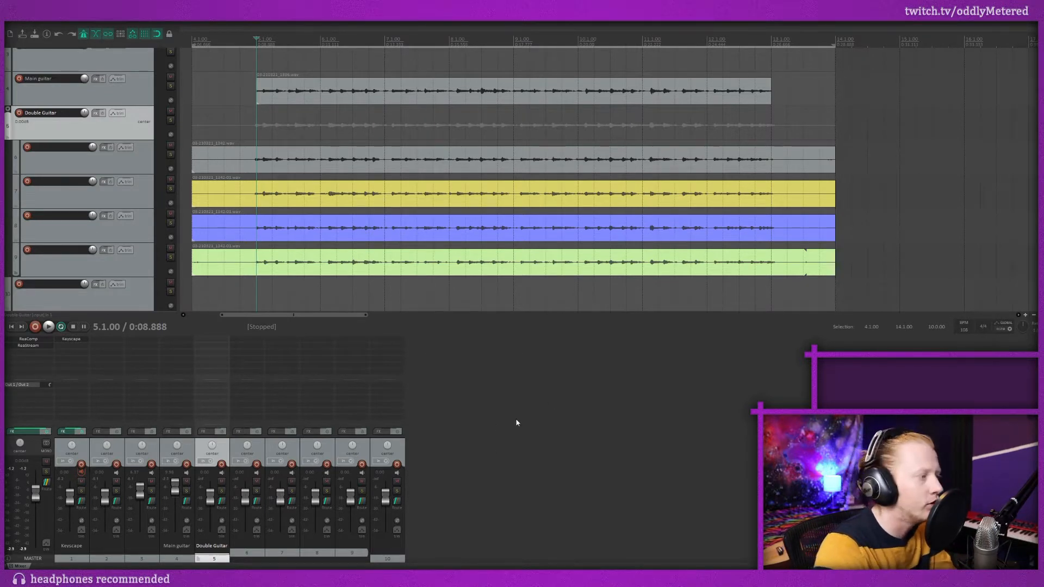
# Pan Main guitar to the left and the Double Guitar folder to the right, and audition all layers from bar 5.
pyautogui.moveTo(177, 447); pyautogui.dragTo(212, 436)
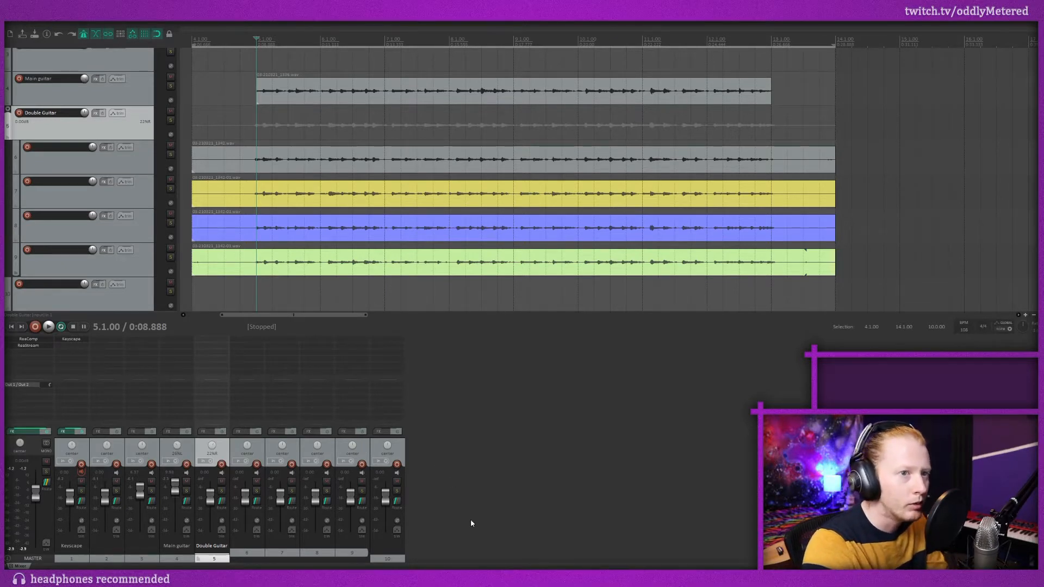
pyautogui.press('space')
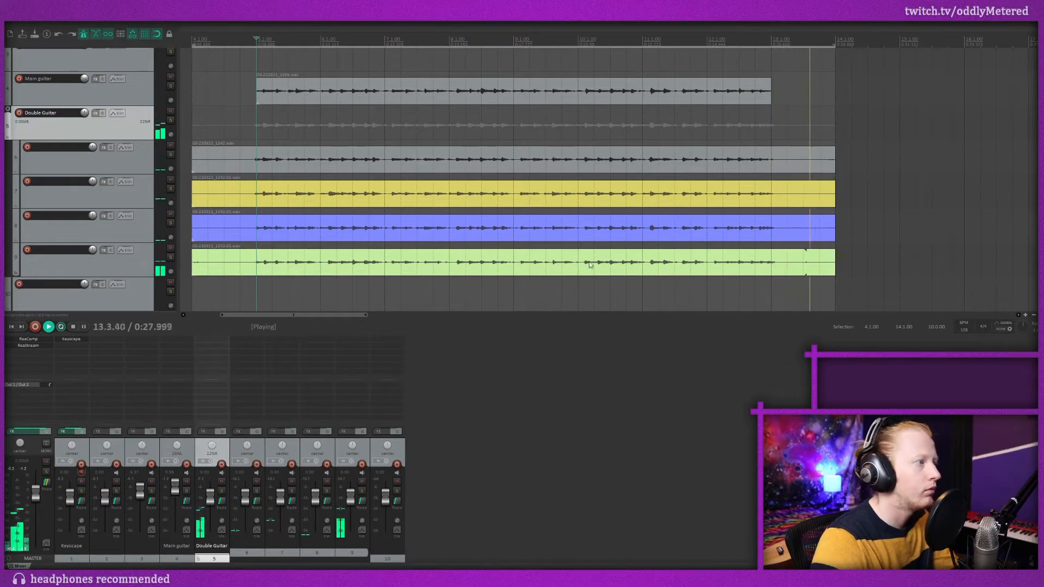
pyautogui.press('space')
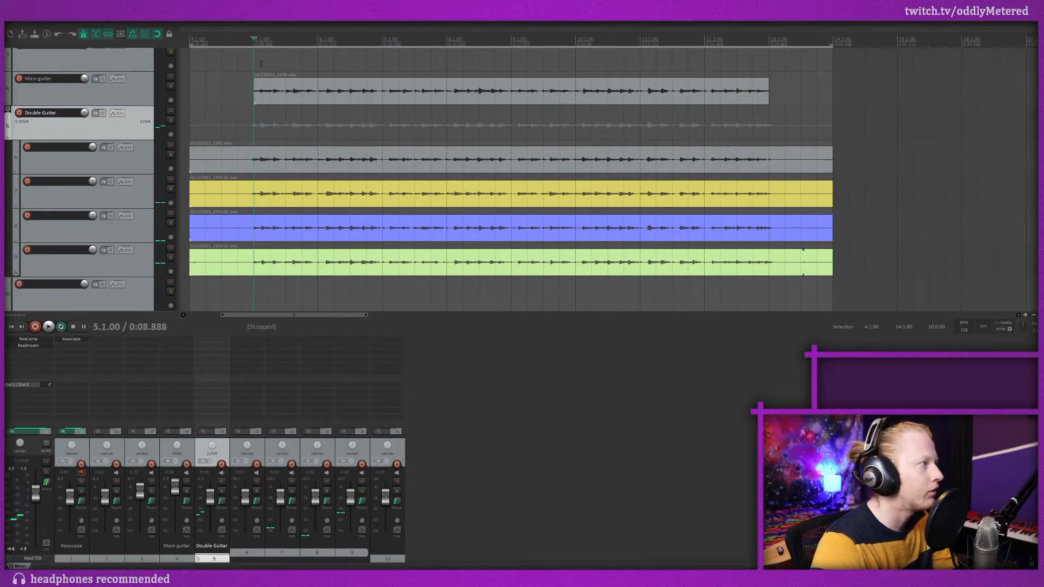
pyautogui.press('space')
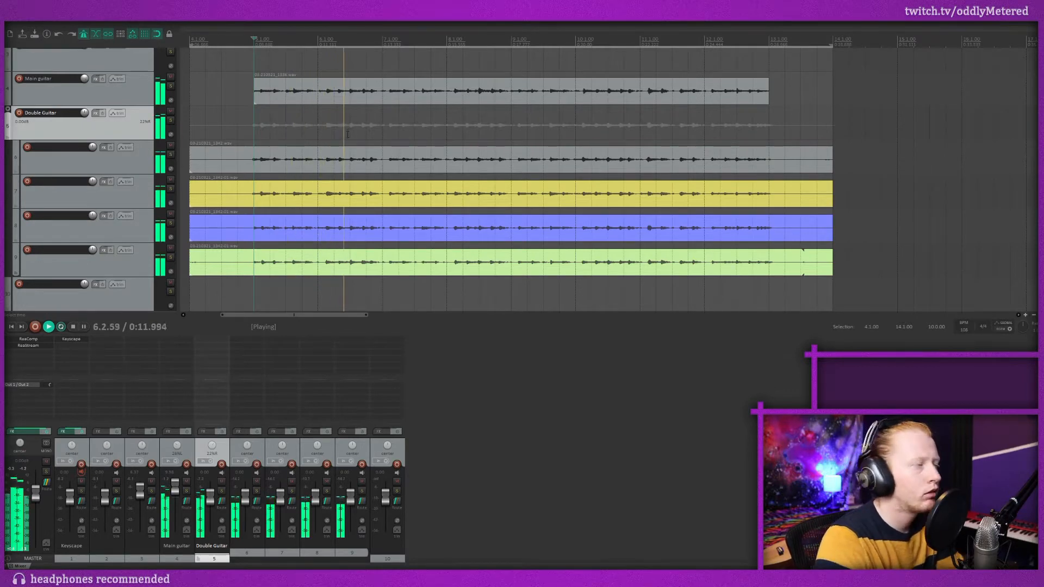
pyautogui.press('space')
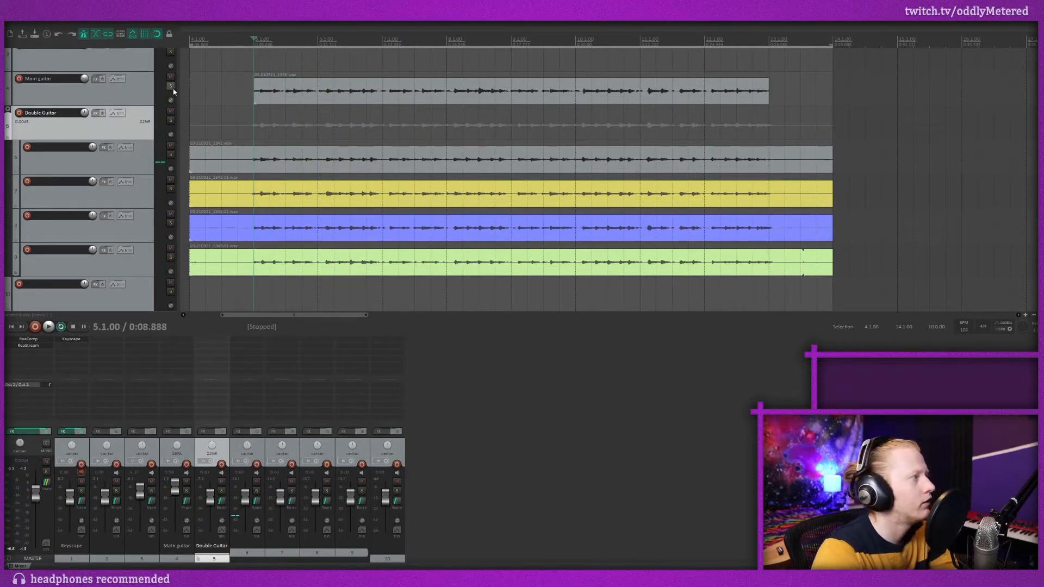
# Solo Main guitar with individual take tracks to audition the pairings from bar 5, raising the Double Guitar folder's volume.
pyautogui.click(171, 86)
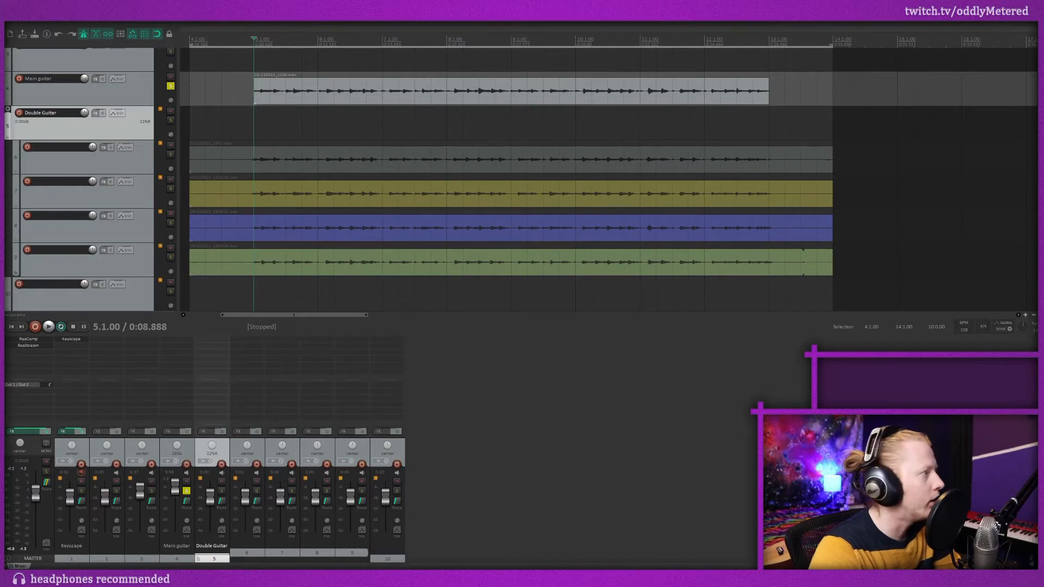
pyautogui.click(170, 155)
pyautogui.press('space')
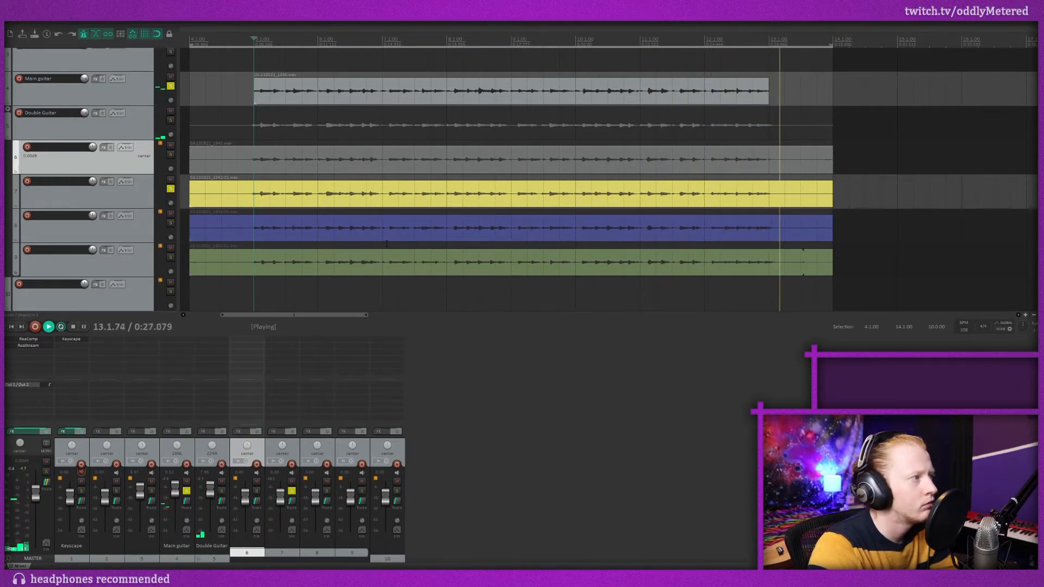
pyautogui.press('space')
pyautogui.press('space')
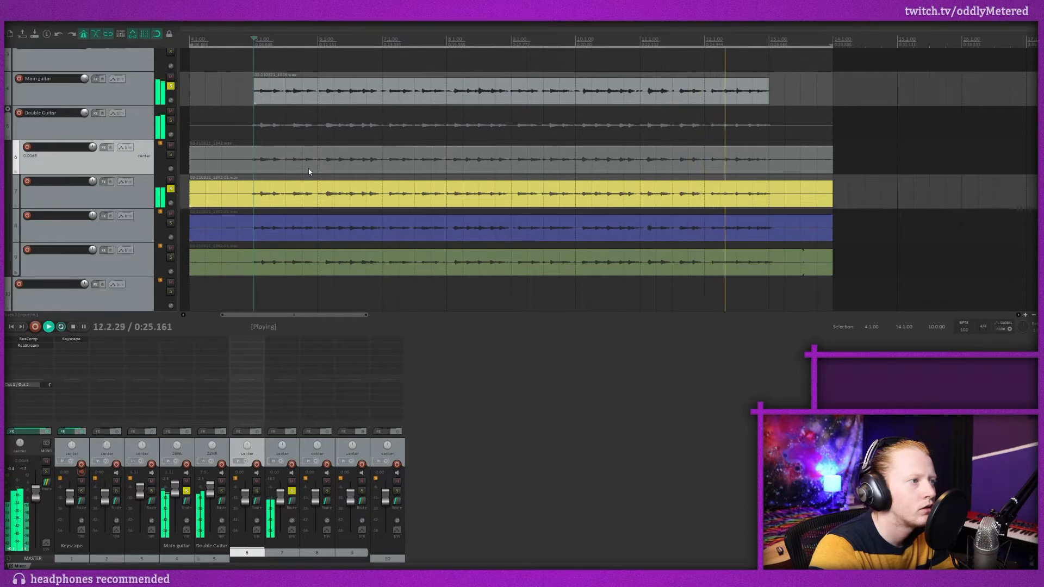
pyautogui.press('space')
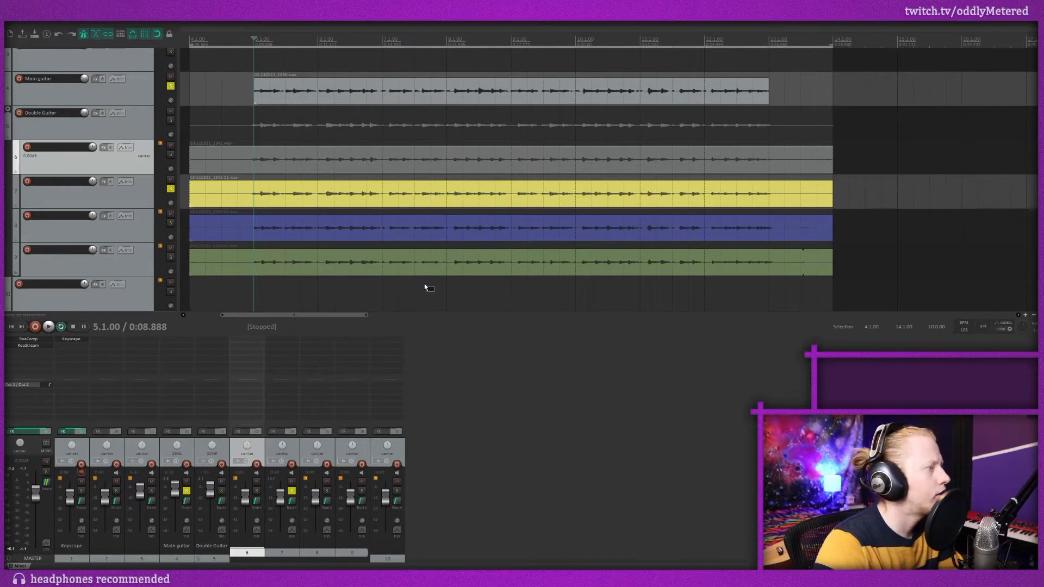
# Move the yellow take's track to the first place in the folder and its item onto the Double Guitar parent track.
pyautogui.moveTo(406, 300); pyautogui.dragTo(405, 299)
pyautogui.moveTo(135, 191); pyautogui.dragTo(143, 140)
pyautogui.moveTo(299, 162); pyautogui.dragTo(306, 135)
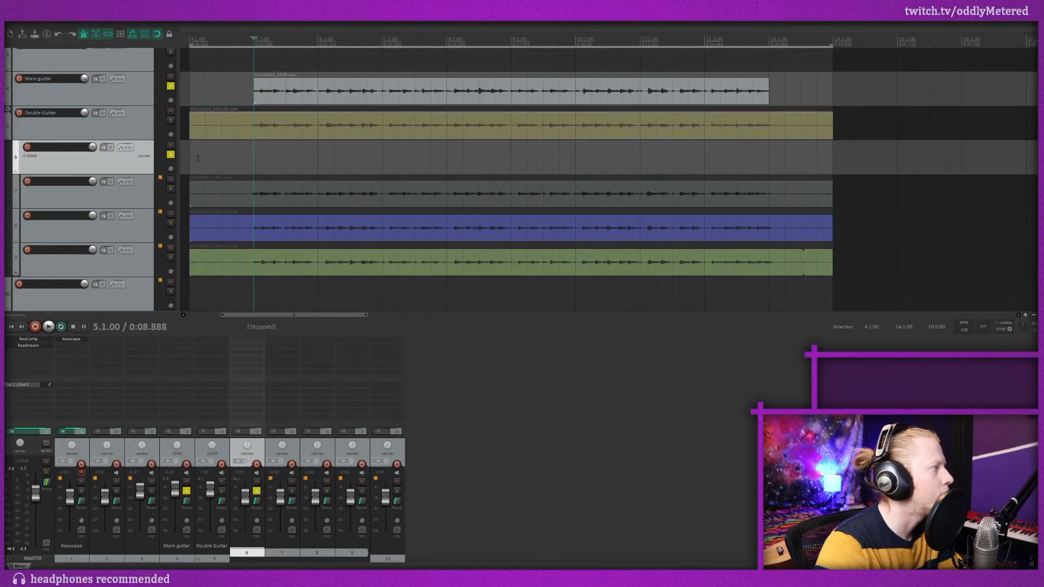
# Mute the gray, blue and green take tracks and delete the emptied track inside the Double Guitar folder.
pyautogui.click(170, 180)
pyautogui.click(171, 213)
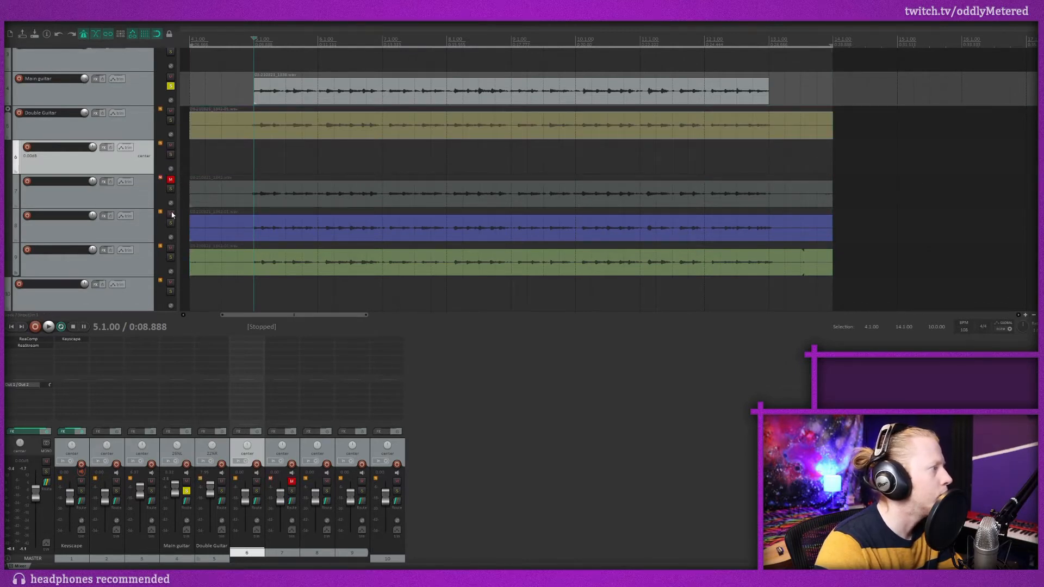
pyautogui.click(170, 248)
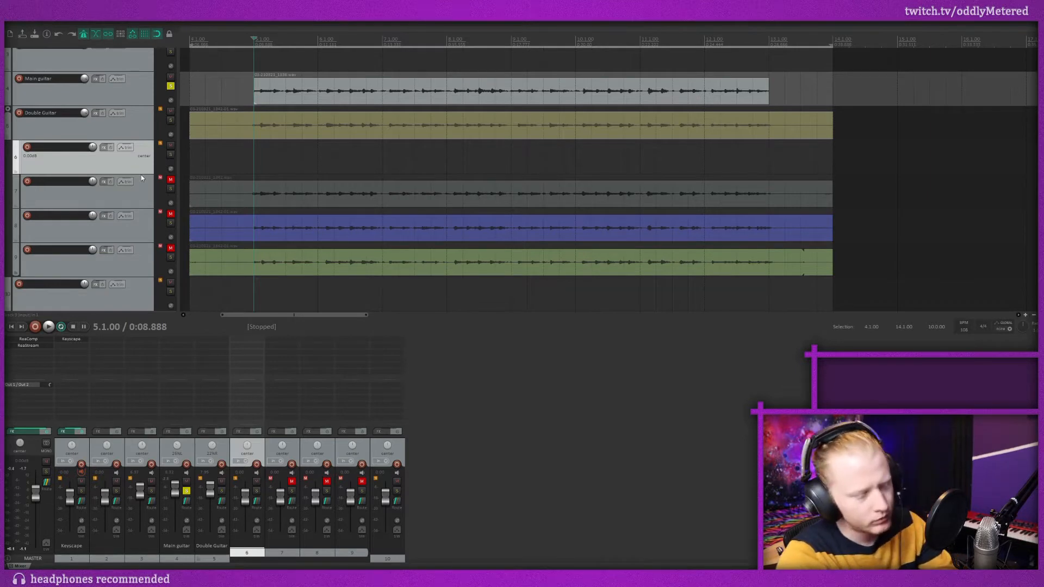
pyautogui.press('Delete')
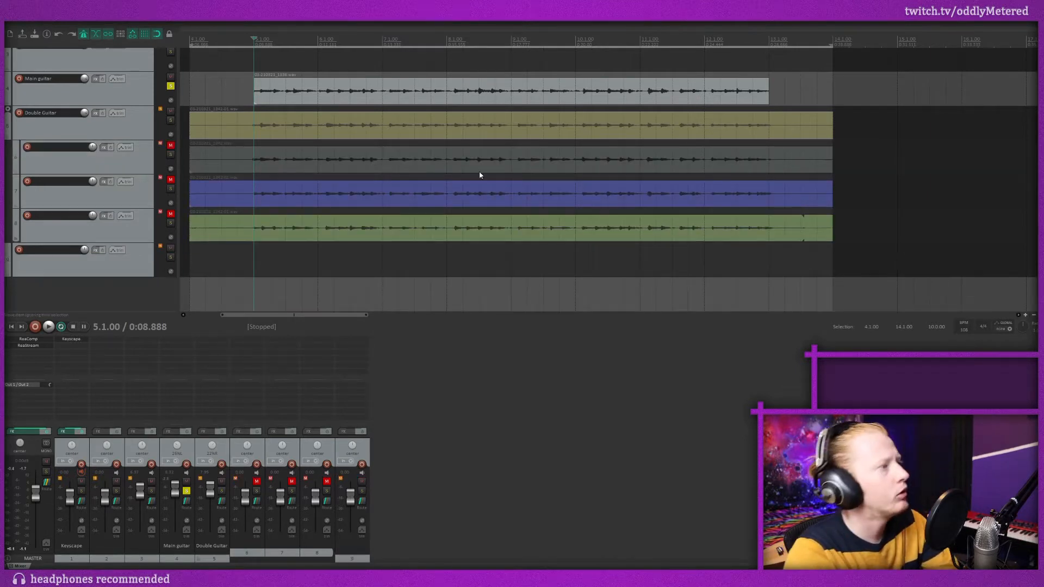
# Shrink the Double Guitar folder's child tracks, unsolo Main guitar, and audition the two panned guitars from bar 5.
pyautogui.click(8, 110)
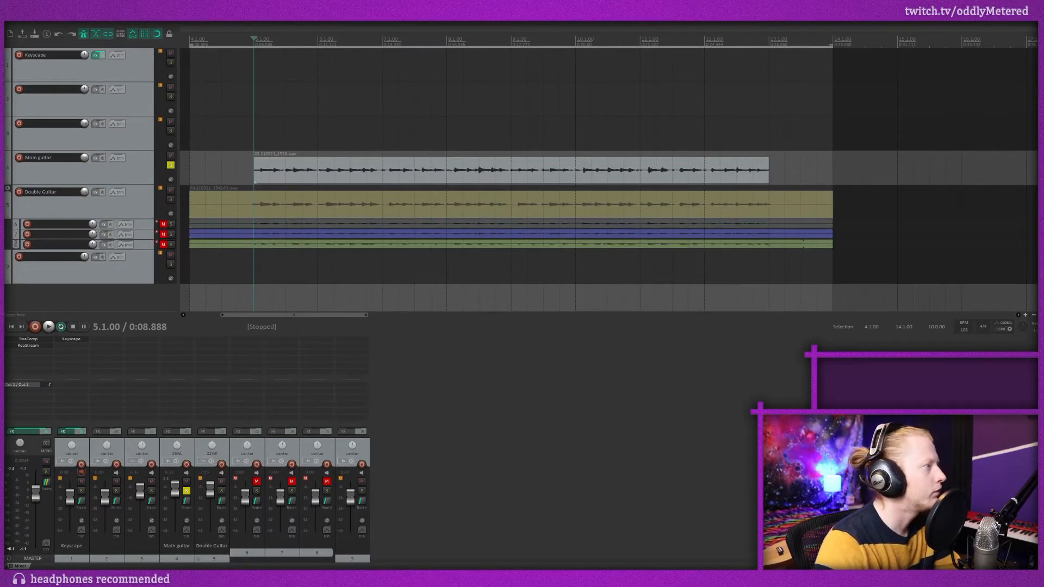
pyautogui.click(172, 165)
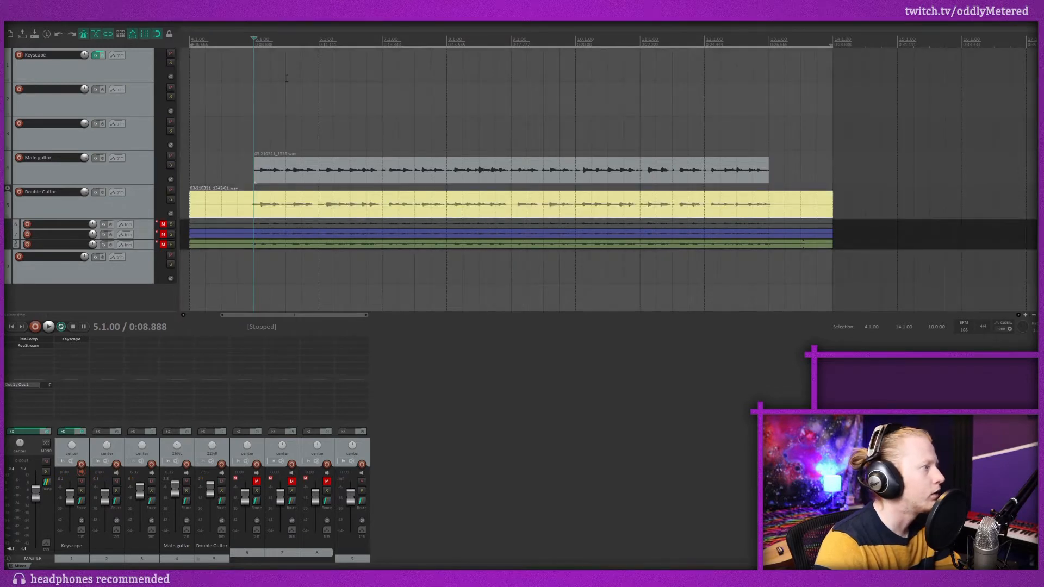
pyautogui.press('space')
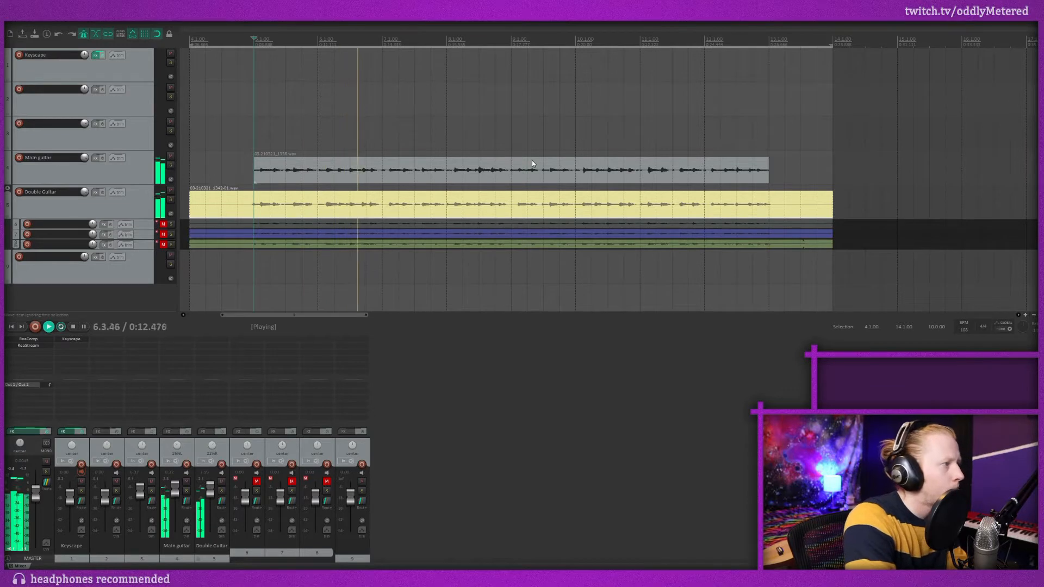
pyautogui.press('space')
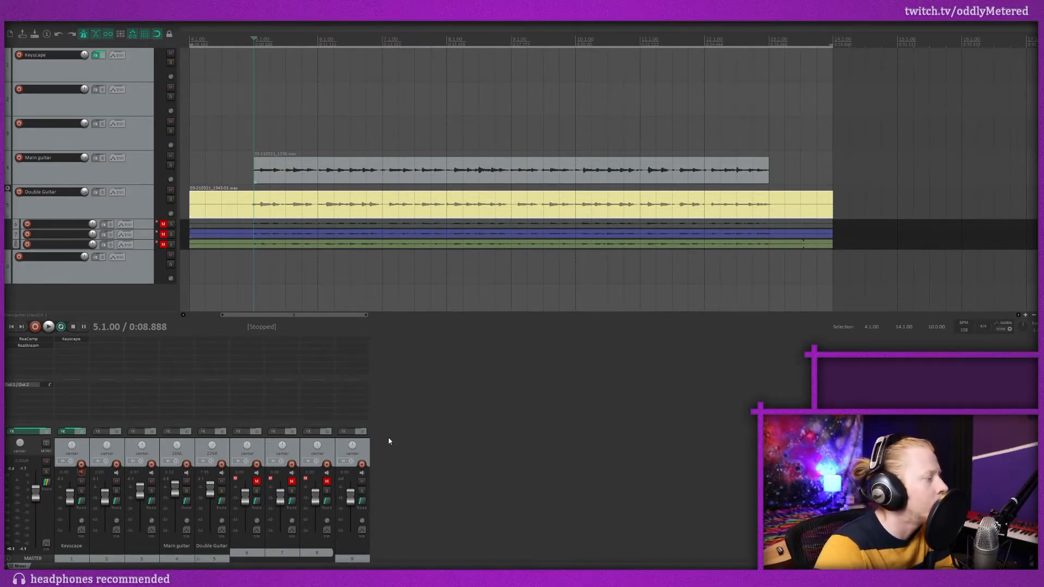
# Add a new track above Main guitar and name it Acoustic.
pyautogui.doubleClick(410, 464)
pyautogui.moveTo(400, 452); pyautogui.dragTo(167, 463)
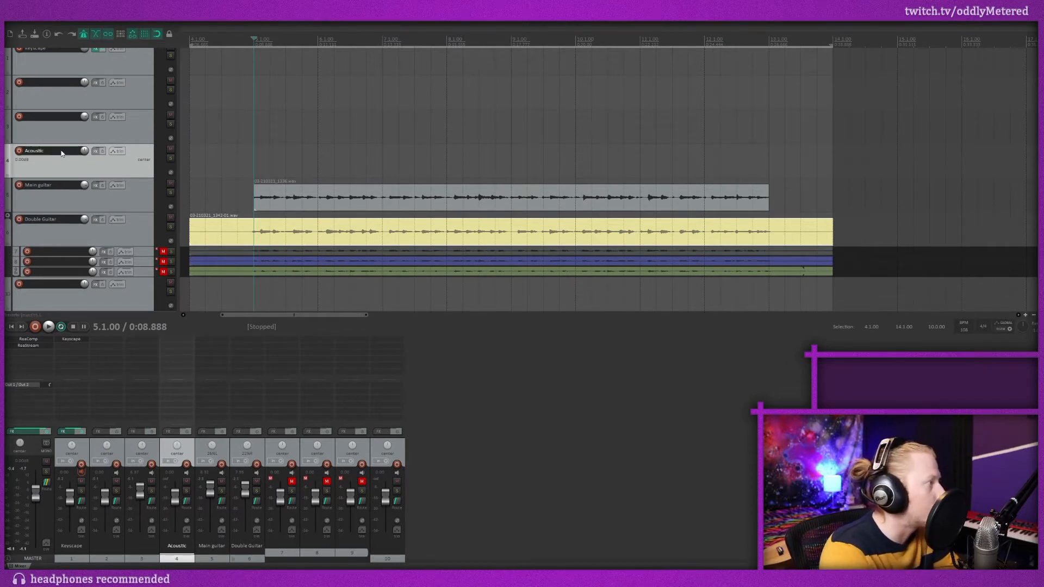
# Nest Main guitar and the whole Double Guitar folder inside the Acoustic track and play the group from bar 5.
pyautogui.moveTo(120, 205); pyautogui.dragTo(143, 164)
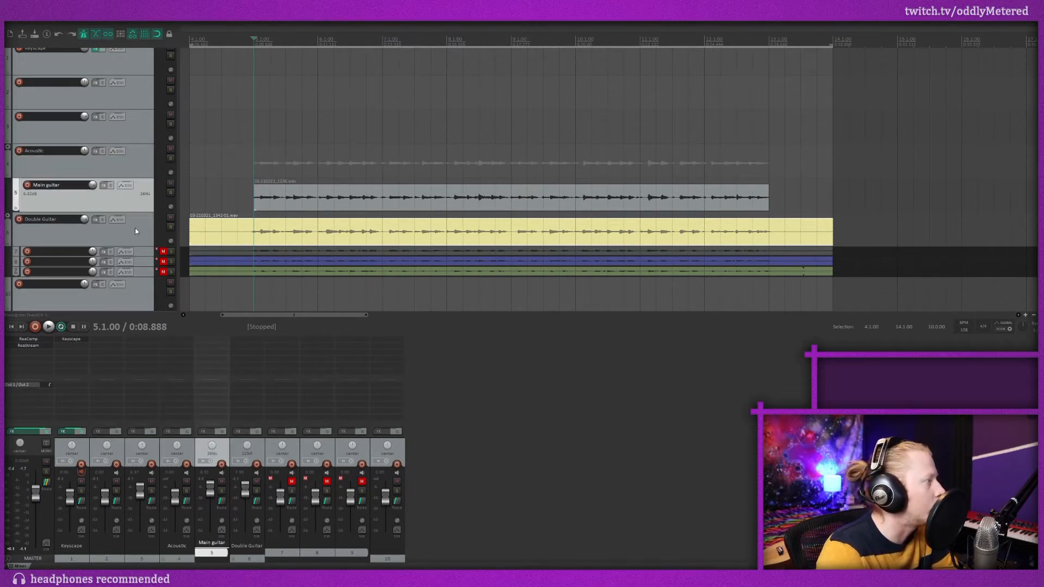
pyautogui.moveTo(135, 229); pyautogui.dragTo(137, 164)
pyautogui.moveTo(117, 266); pyautogui.dragTo(136, 186)
pyautogui.scroll(-1, 411, 119)
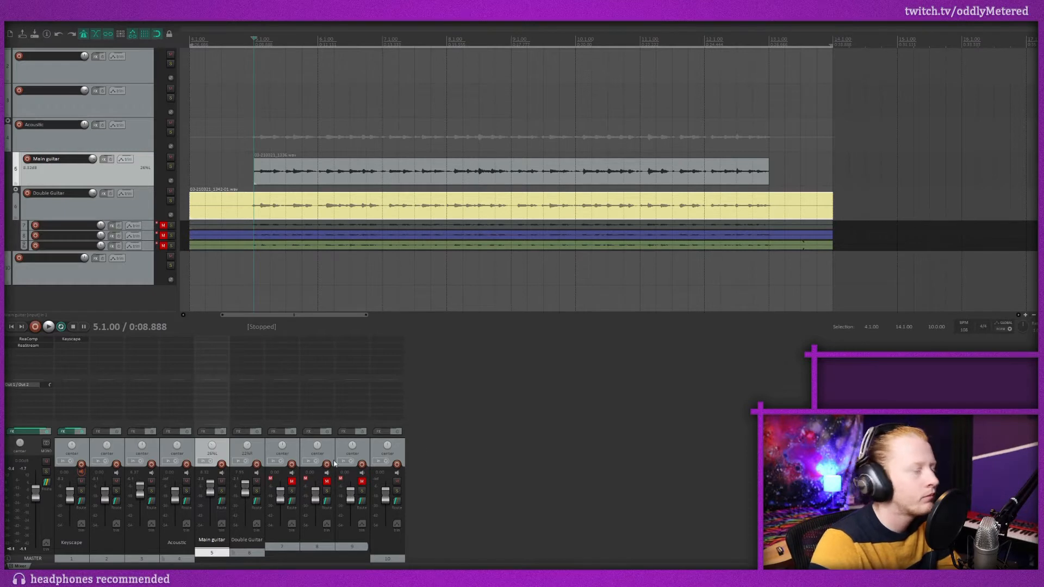
pyautogui.click(495, 445)
pyautogui.press('space')
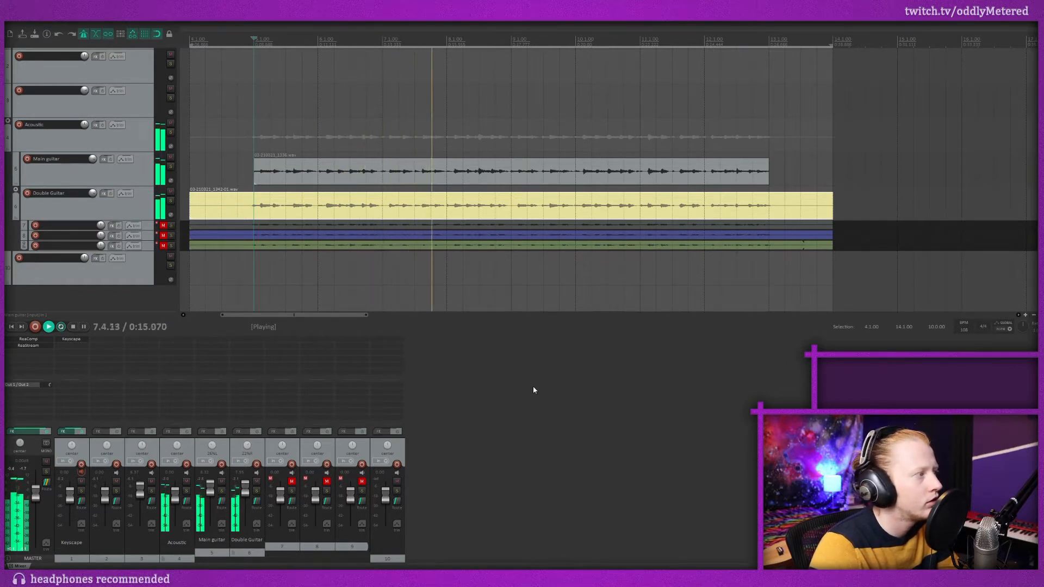
# Replay the acoustic group from bar 5 and add the ReaEQ effect to the Acoustic folder track.
pyautogui.press('space')
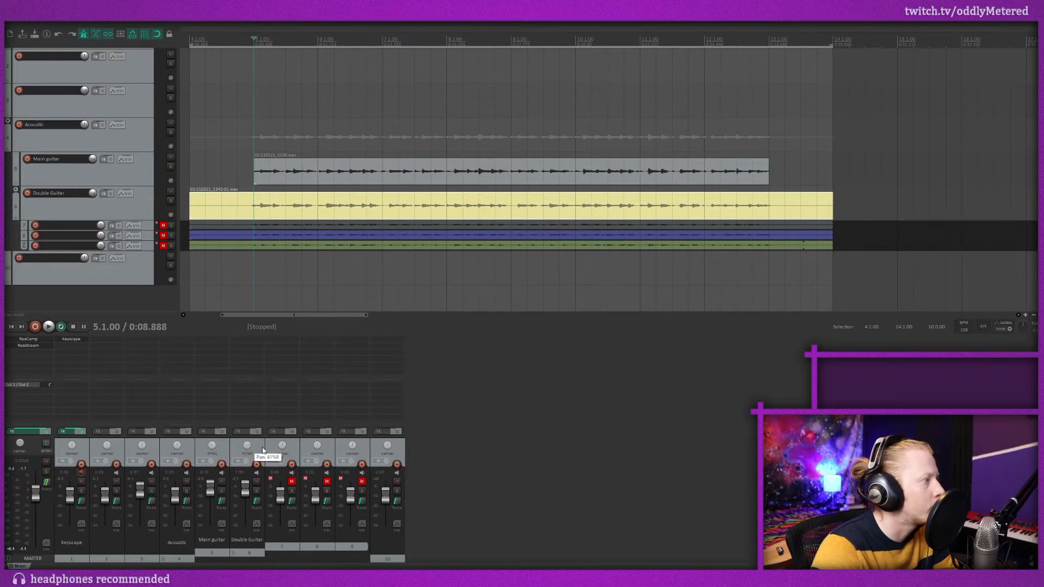
pyautogui.press('space')
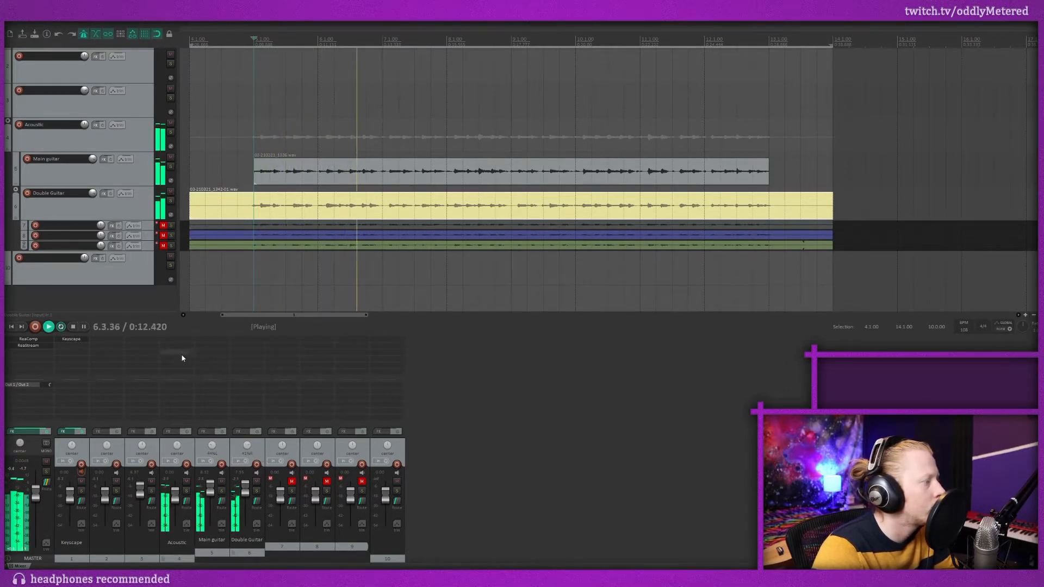
pyautogui.press('space')
pyautogui.doubleClick(178, 338)
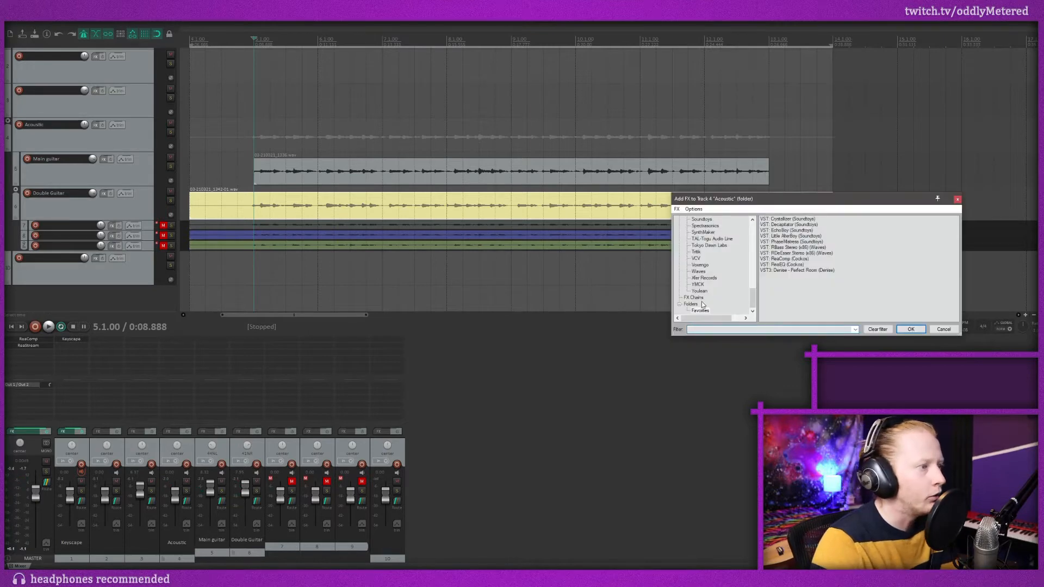
pyautogui.doubleClick(783, 265)
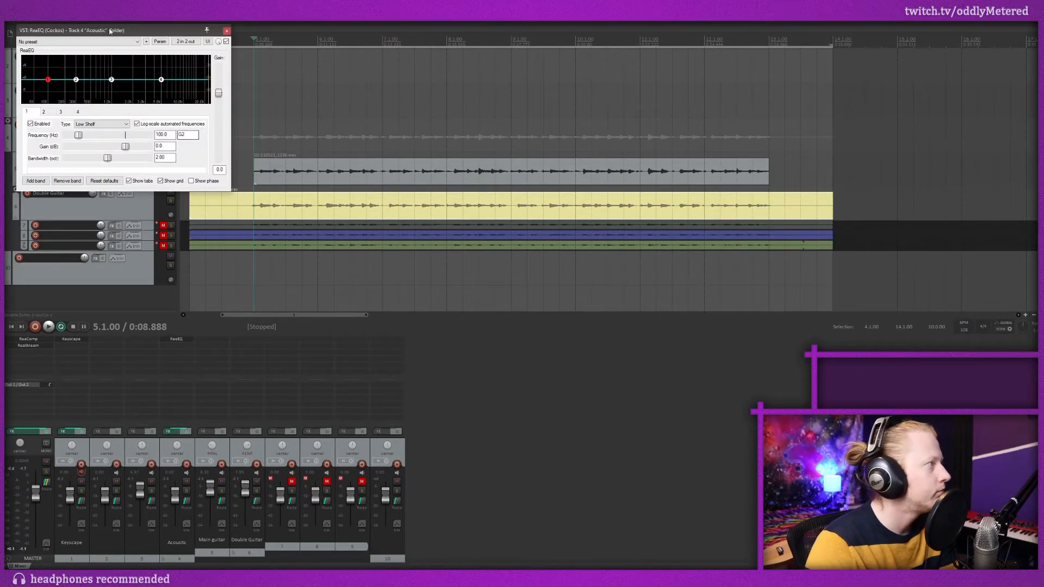
pyautogui.moveTo(109, 31); pyautogui.dragTo(799, 183)
# Change ReaEQ's first band to a High Pass filter at about 139 Hz with a 1.00 octave bandwidth.
pyautogui.press('space')
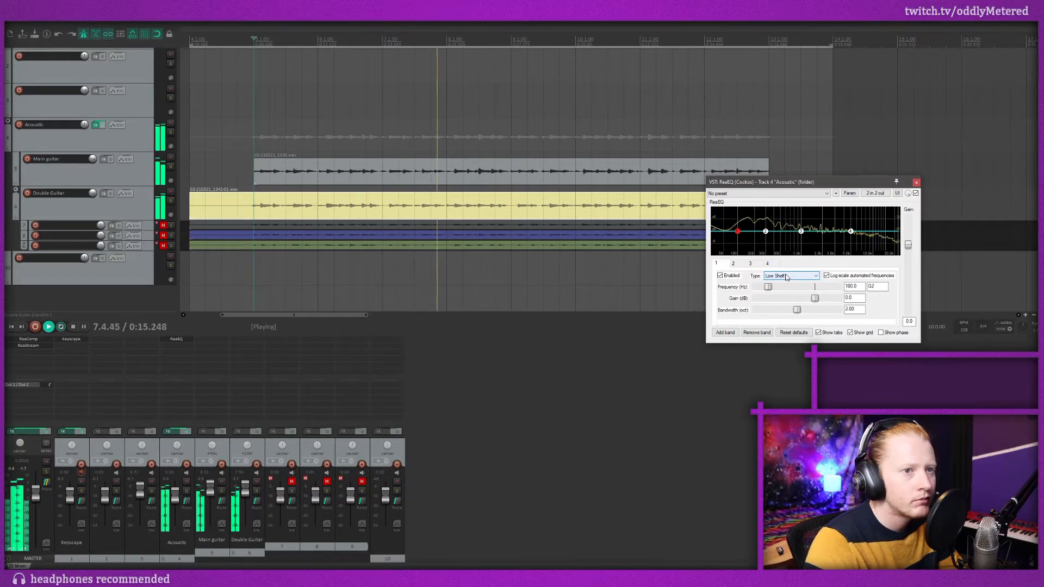
pyautogui.moveTo(769, 183); pyautogui.dragTo(656, 118)
pyautogui.press('space')
pyautogui.click(677, 208)
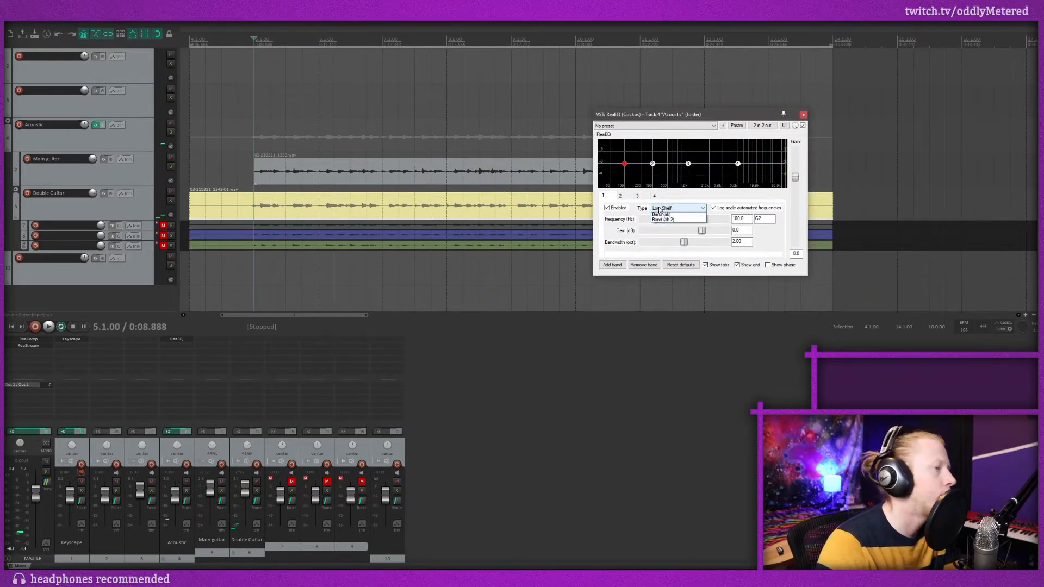
pyautogui.click(669, 238)
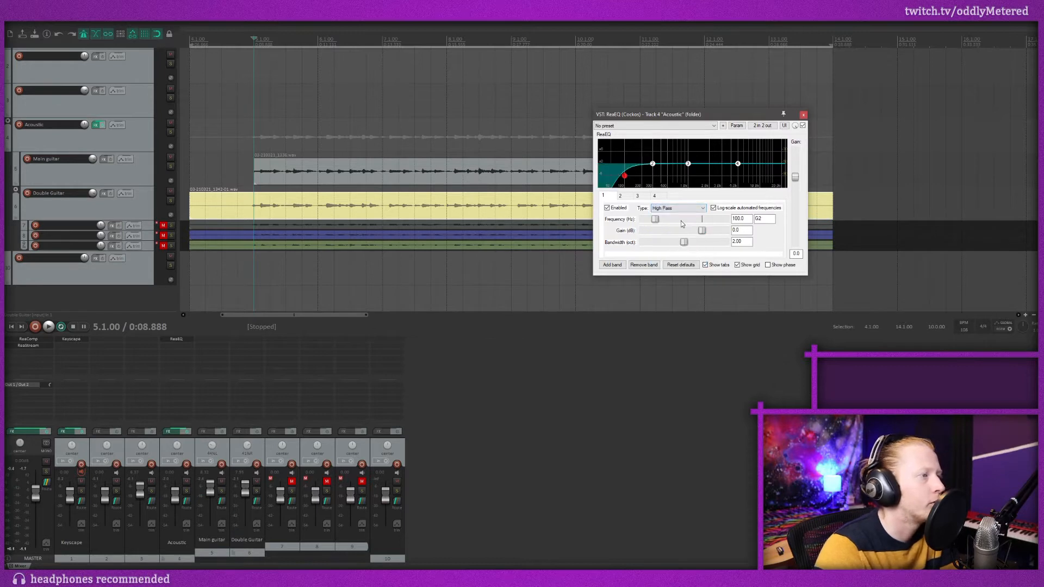
pyautogui.moveTo(625, 178); pyautogui.dragTo(632, 176)
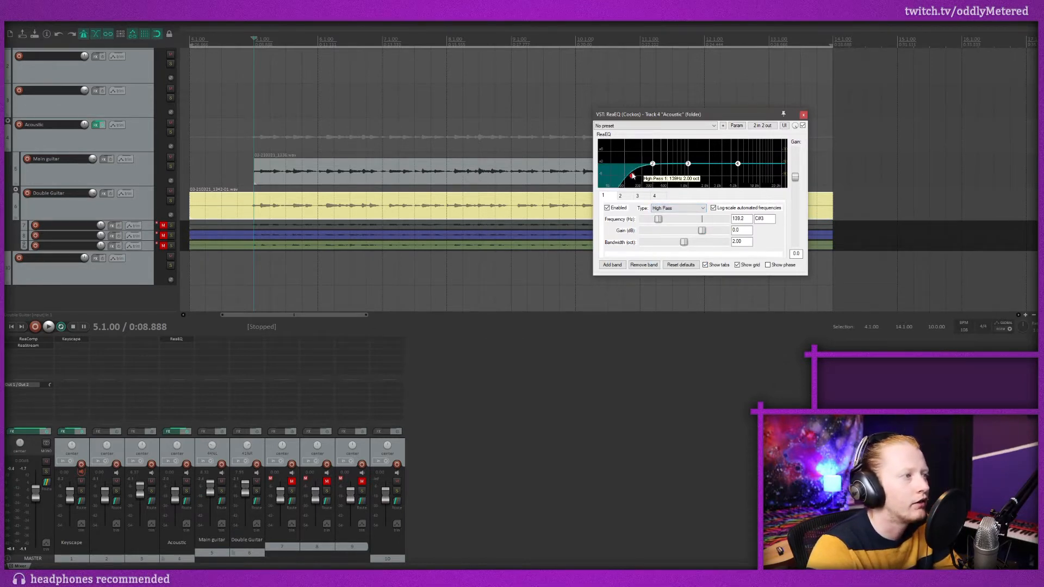
pyautogui.scroll(2, 632, 179)
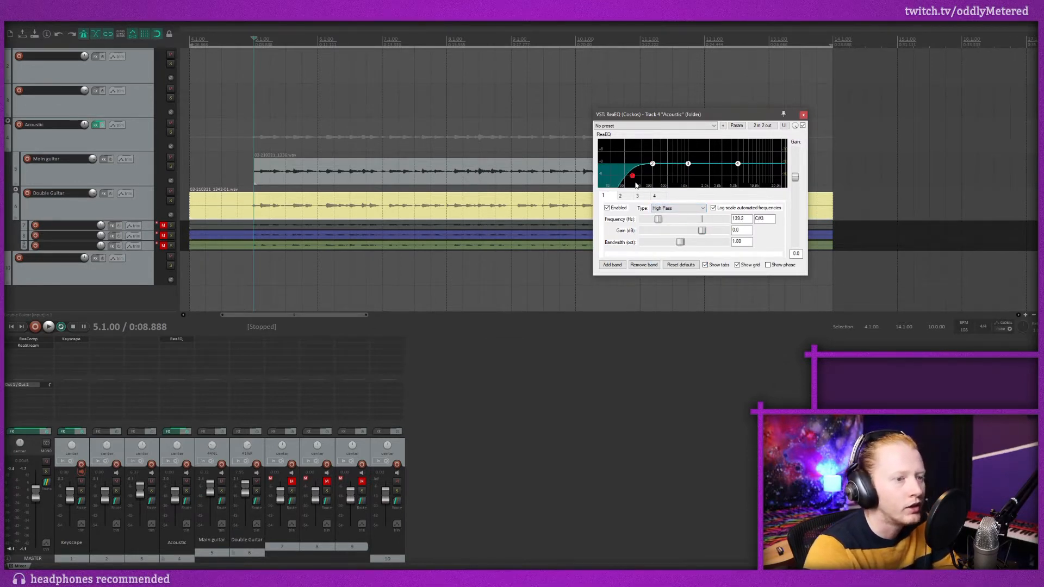
# Raise the high-pass frequency to about 186 Hz while listening to the acoustic group.
pyautogui.press('space')
pyautogui.moveTo(632, 177)
pyautogui.mouseDown()
pyautogui.moveTo(588, 175)
pyautogui.moveTo(641, 180)
pyautogui.mouseUp()
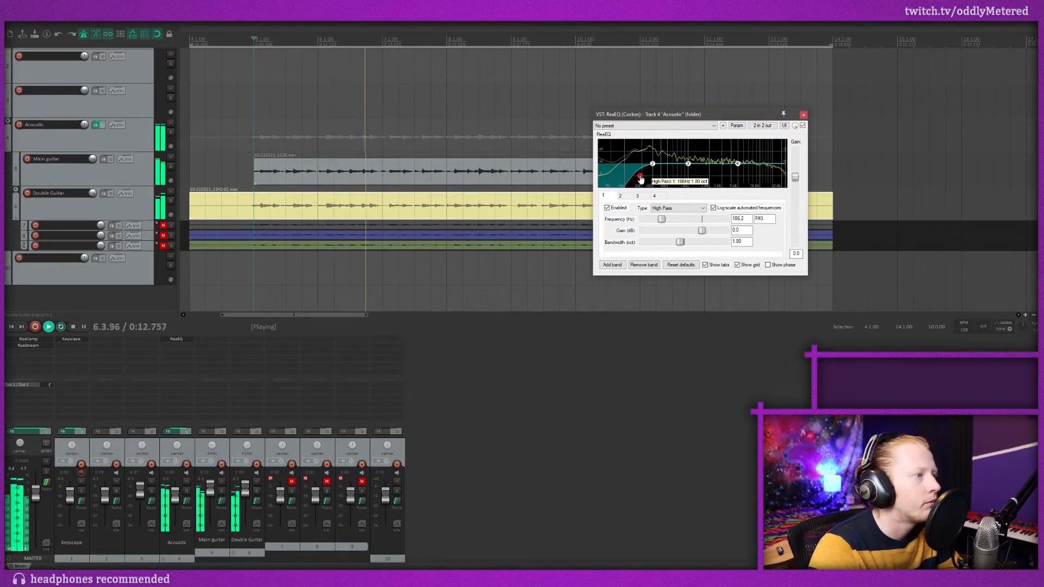
pyautogui.press('space')
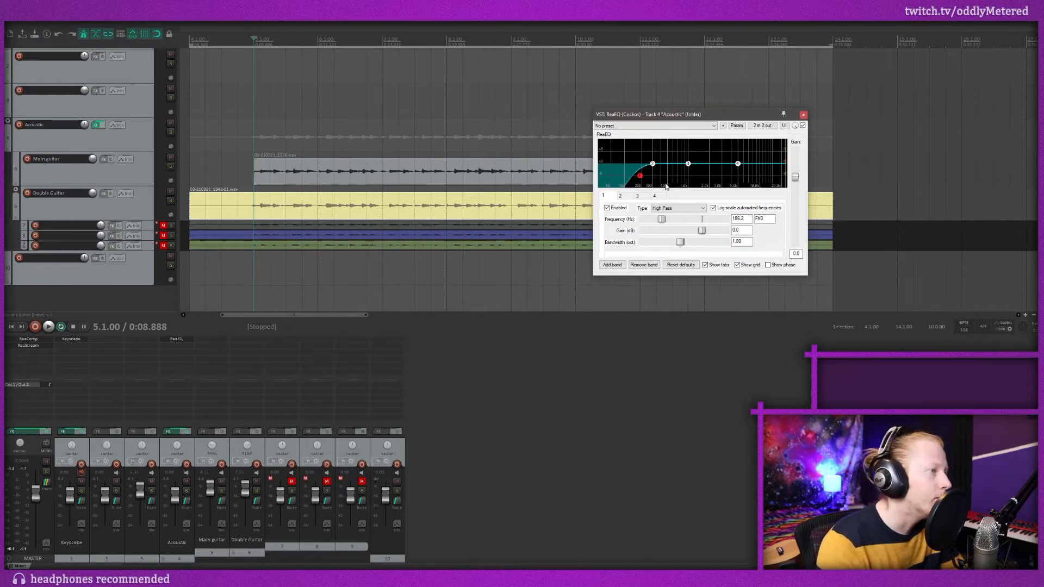
# Cut the Acoustic group's mids with EQ band 3 by 2.0 dB at about 550 Hz, bandwidth 1.20 octaves.
pyautogui.press('space')
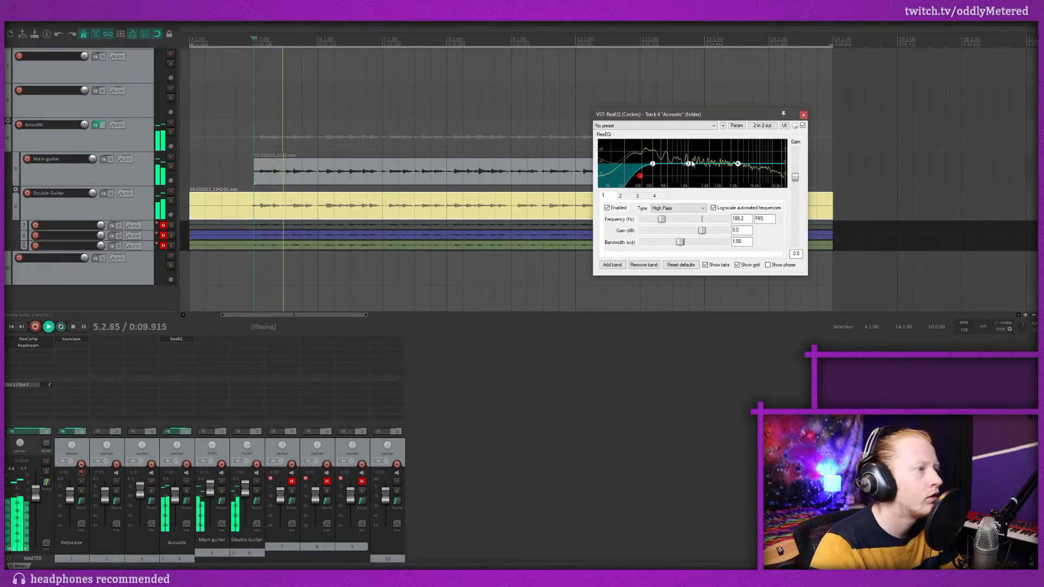
pyautogui.moveTo(689, 168)
pyautogui.mouseDown()
pyautogui.moveTo(740, 152)
pyautogui.moveTo(684, 166)
pyautogui.moveTo(653, 154)
pyautogui.moveTo(671, 174)
pyautogui.moveTo(667, 156)
pyautogui.moveTo(667, 169)
pyautogui.moveTo(678, 169)
pyautogui.mouseUp()
pyautogui.scroll(8, 669, 170)
pyautogui.press('space')
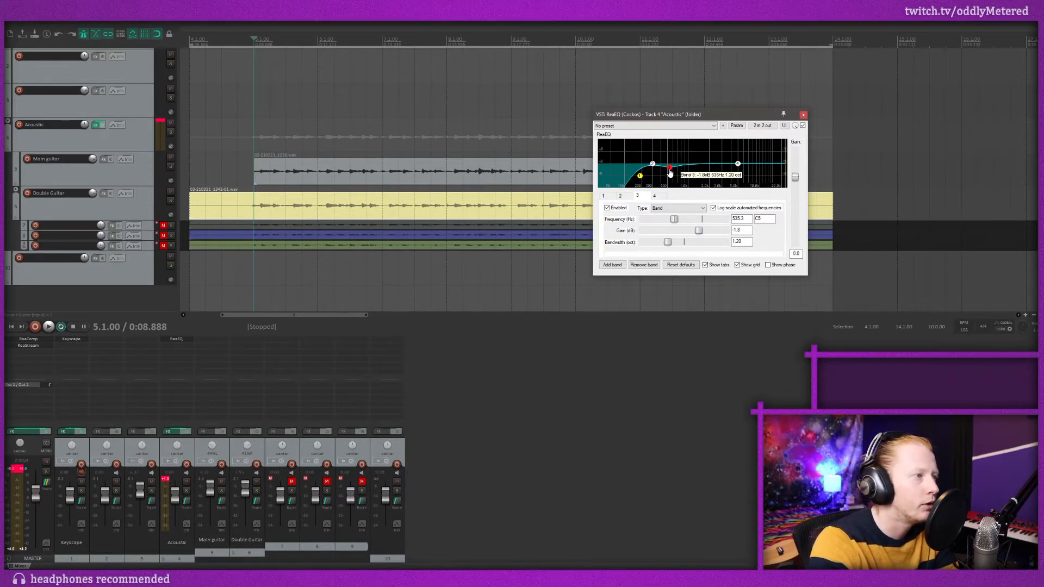
pyautogui.moveTo(671, 173); pyautogui.dragTo(671, 173)
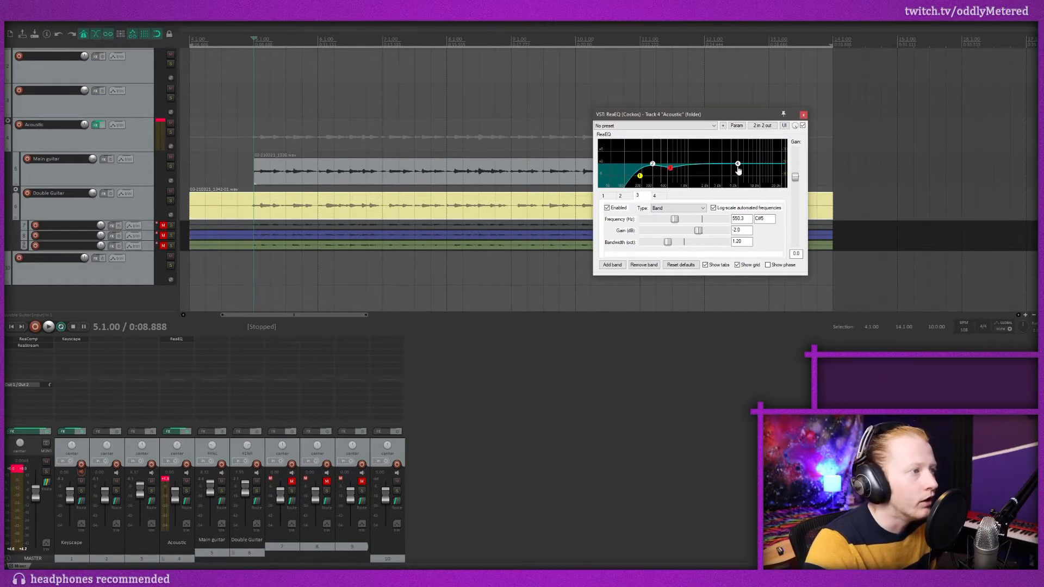
# Boost the upper mids slightly with EQ band 2, set the band 4 High Shelf to 2.0 dB at about 4506 Hz, and close ReaEQ.
pyautogui.moveTo(653, 167); pyautogui.dragTo(735, 159)
pyautogui.press('space')
pyautogui.scroll(-6, 741, 154)
pyautogui.scroll(-4, 740, 154)
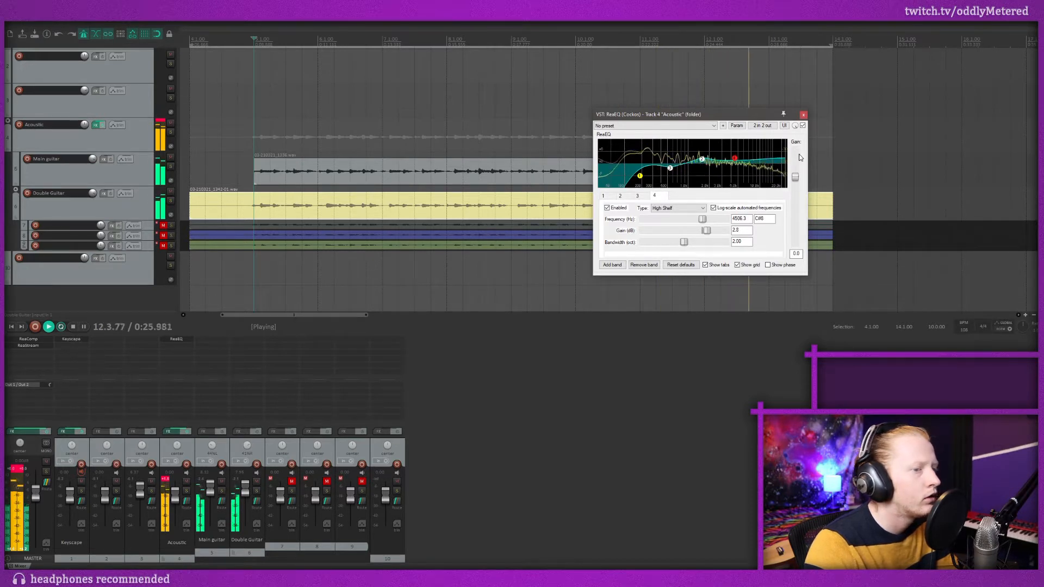
pyautogui.press('space')
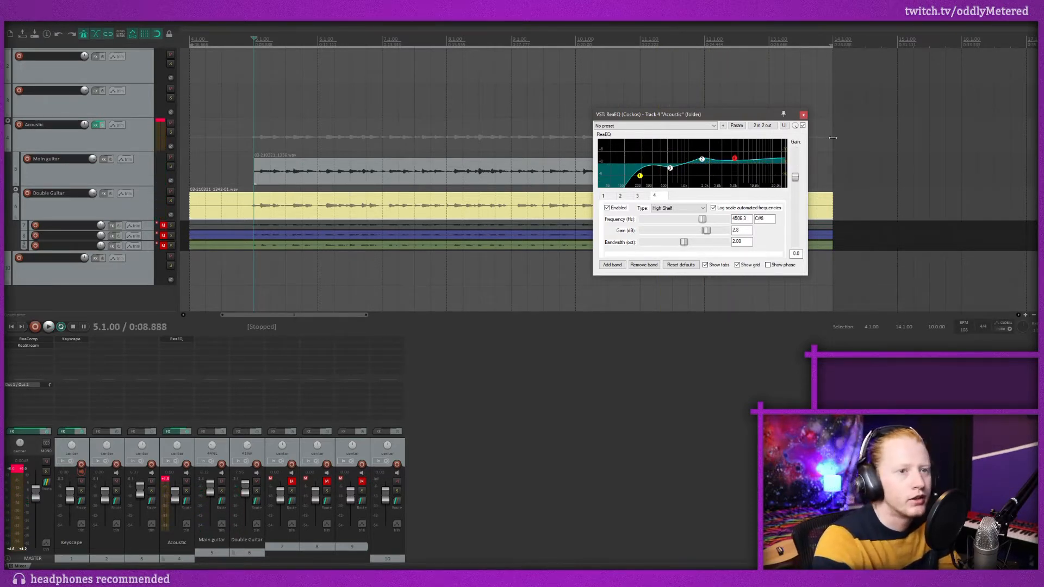
pyautogui.click(804, 116)
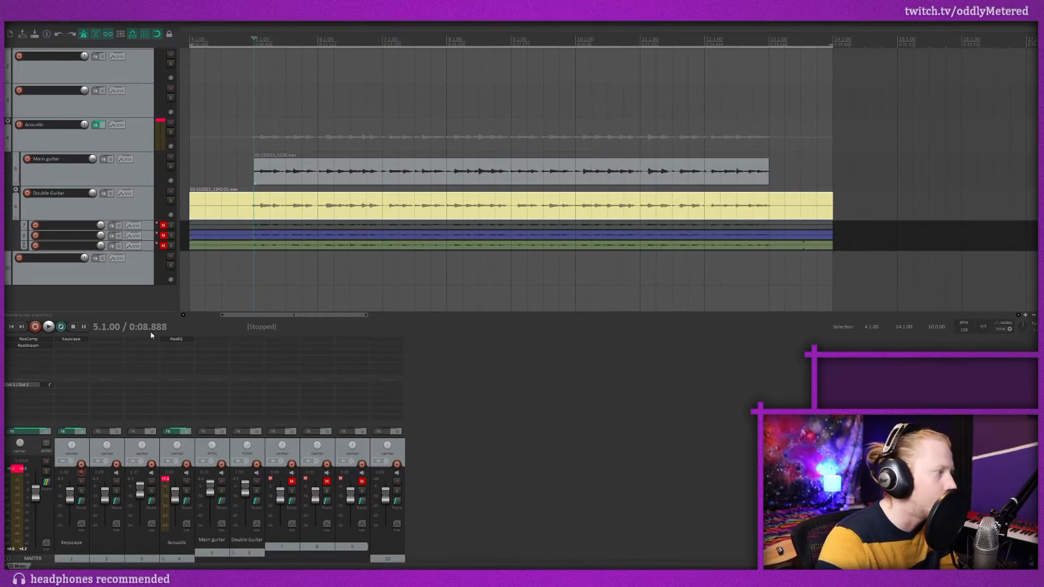
# Reset the Acoustic track's peak indicator and check its level during playback from bar 5.
pyautogui.click(167, 480)
pyautogui.press('space')
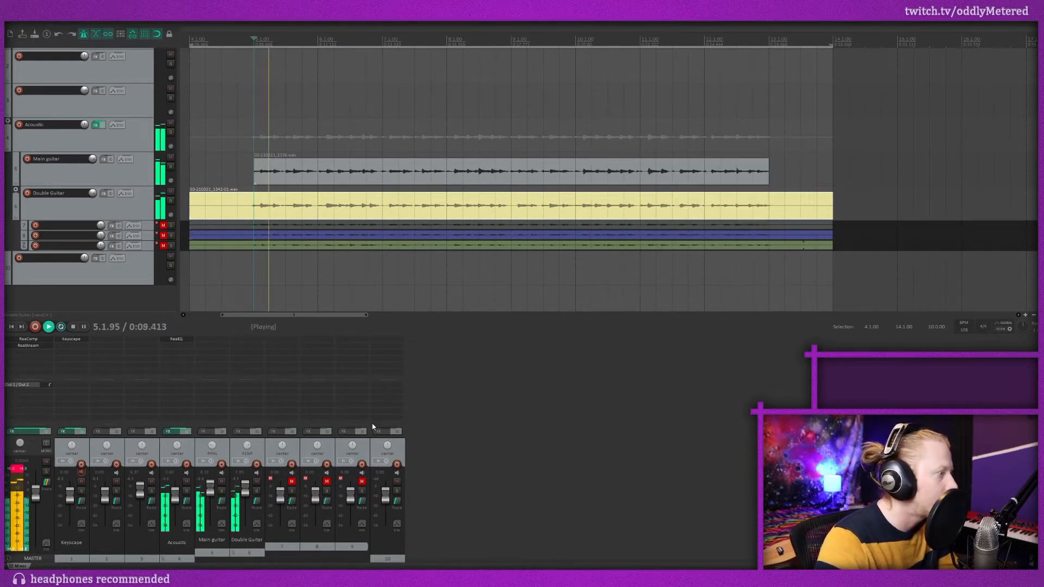
pyautogui.press('space')
# Add the ReaComp compressor after ReaEQ on the Acoustic folder track and move its window clear of the tracks.
pyautogui.doubleClick(176, 348)
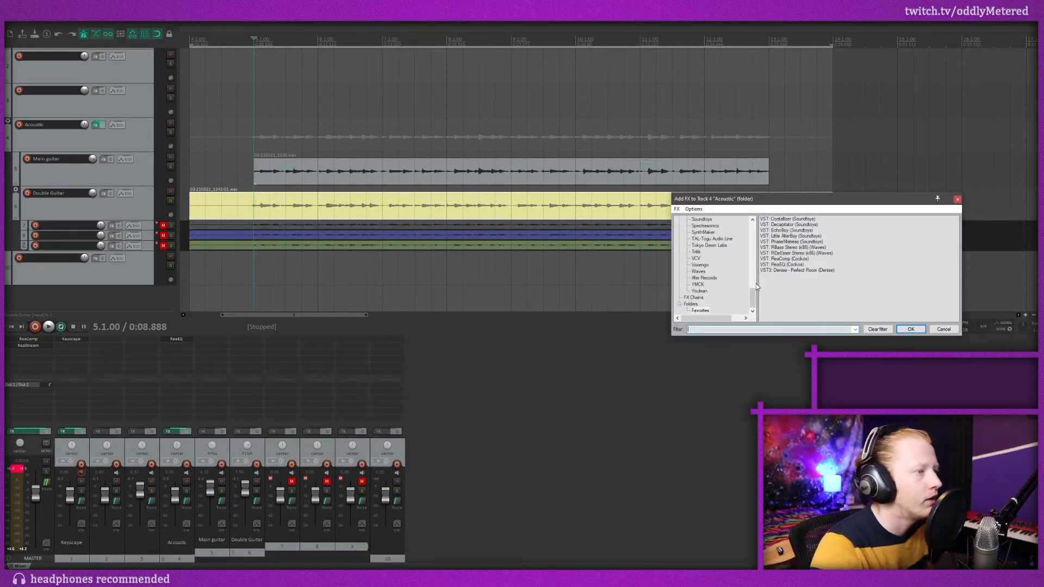
pyautogui.doubleClick(785, 260)
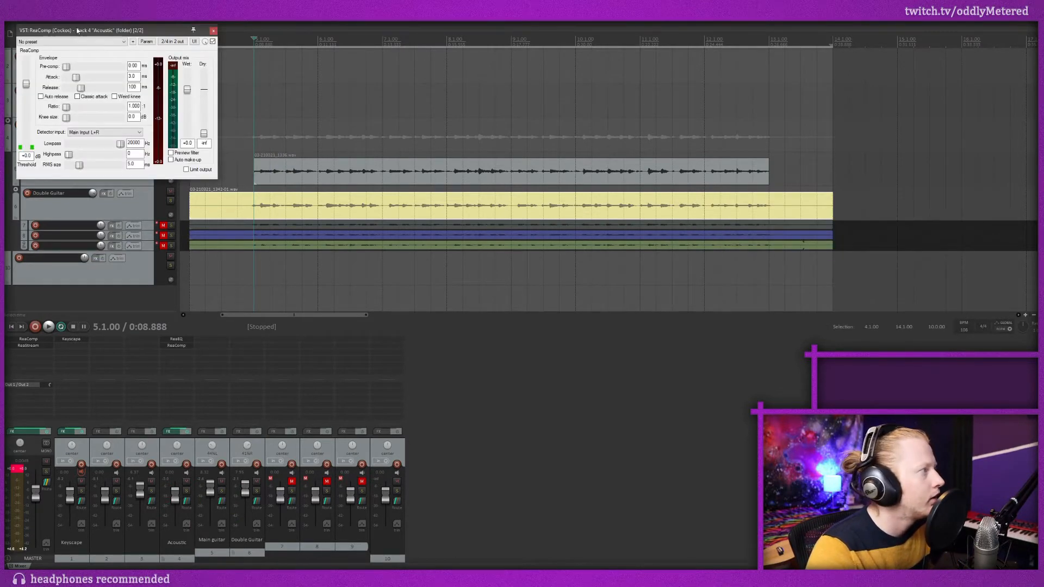
pyautogui.moveTo(77, 30); pyautogui.dragTo(758, 173)
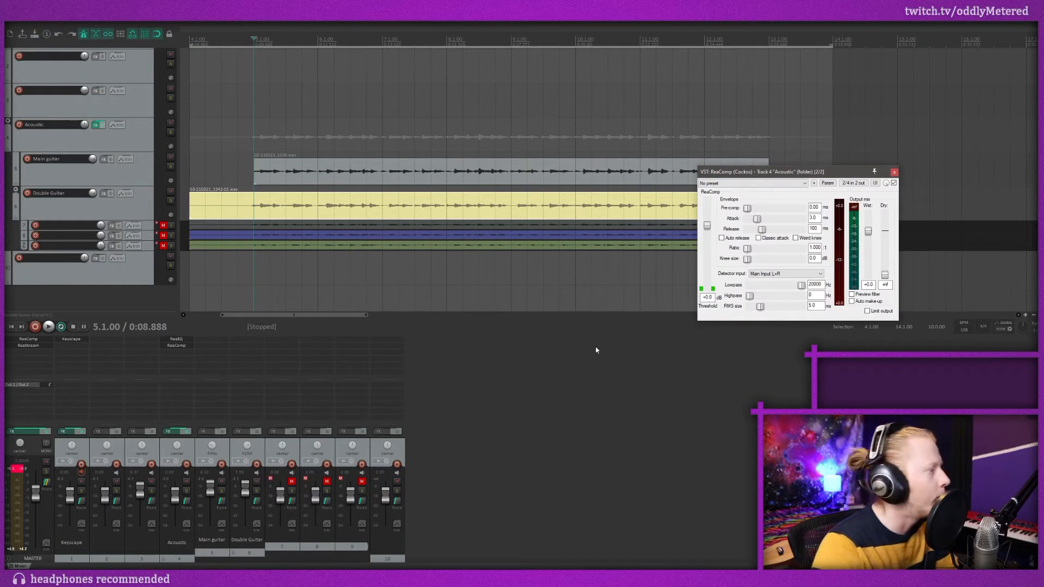
# During playback, set ReaComp's threshold to about -22 dB, ratio to about 2.49:1, wet output to +5.3 dB and release to 70 ms.
pyautogui.press('space')
pyautogui.moveTo(707, 225); pyautogui.dragTo(765, 257)
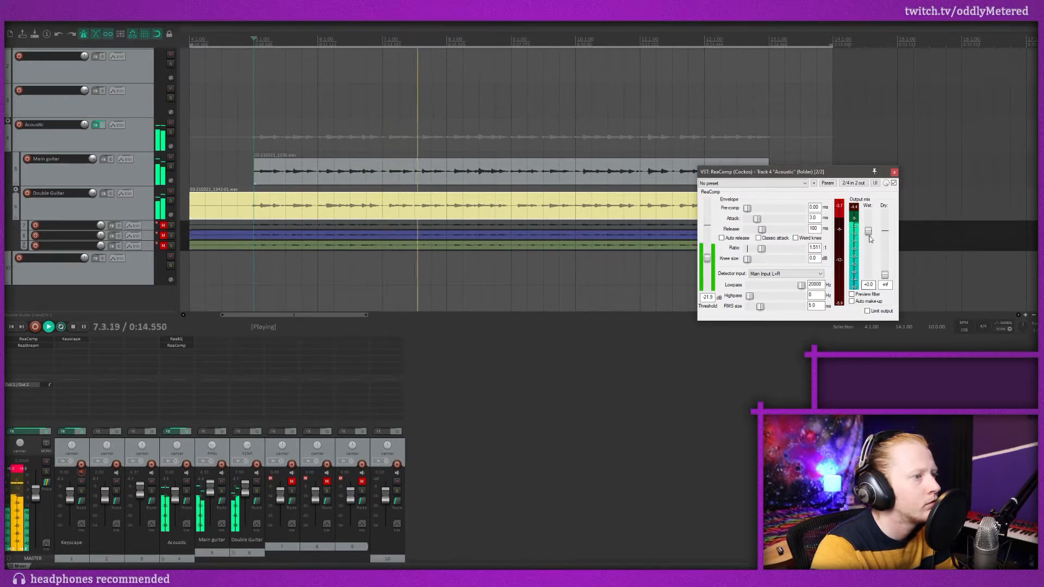
pyautogui.moveTo(871, 233); pyautogui.dragTo(872, 230)
pyautogui.click(166, 480)
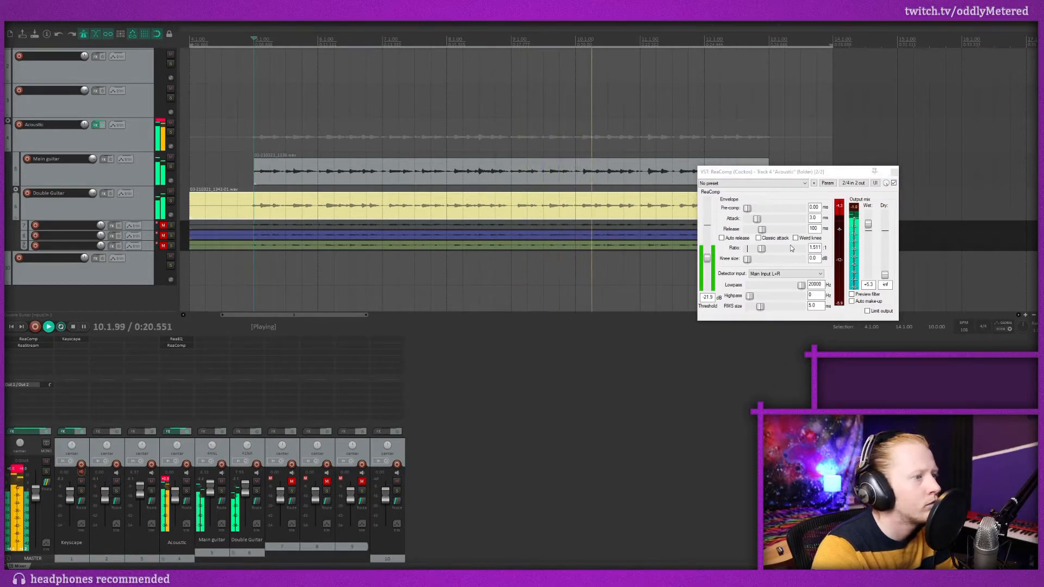
pyautogui.moveTo(761, 249); pyautogui.dragTo(763, 251)
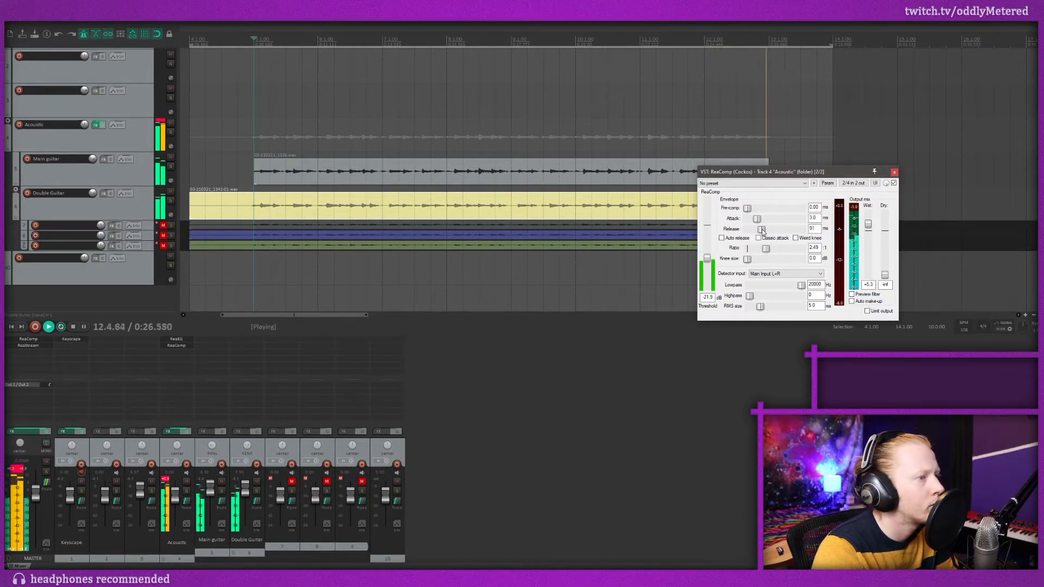
pyautogui.moveTo(762, 229); pyautogui.dragTo(761, 230)
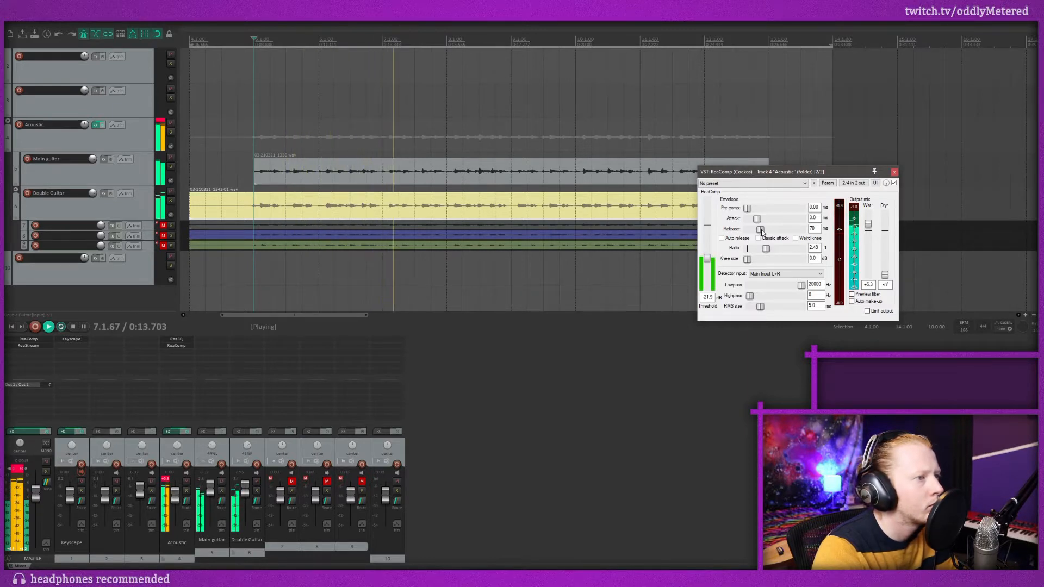
# Compare the acoustic group with ReaComp bypassed and active, then recheck the Acoustic track's peak level during playback.
pyautogui.click(894, 183)
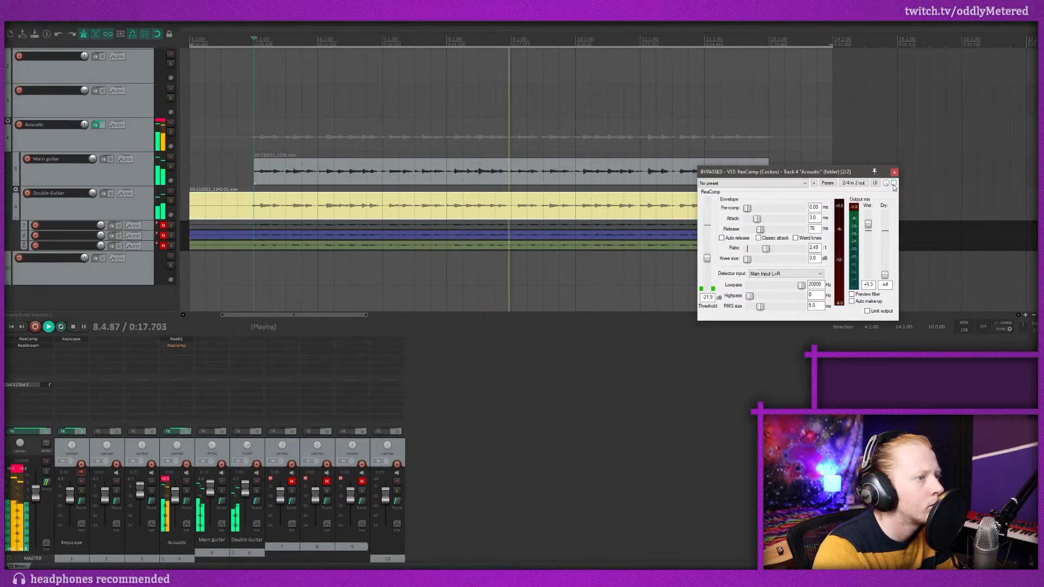
pyautogui.click(893, 183)
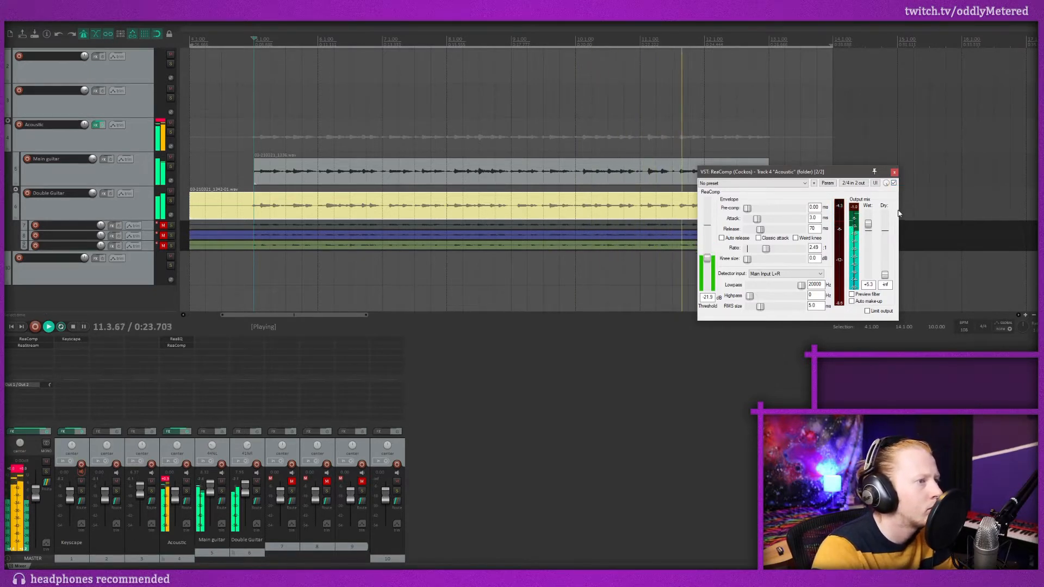
pyautogui.press('space')
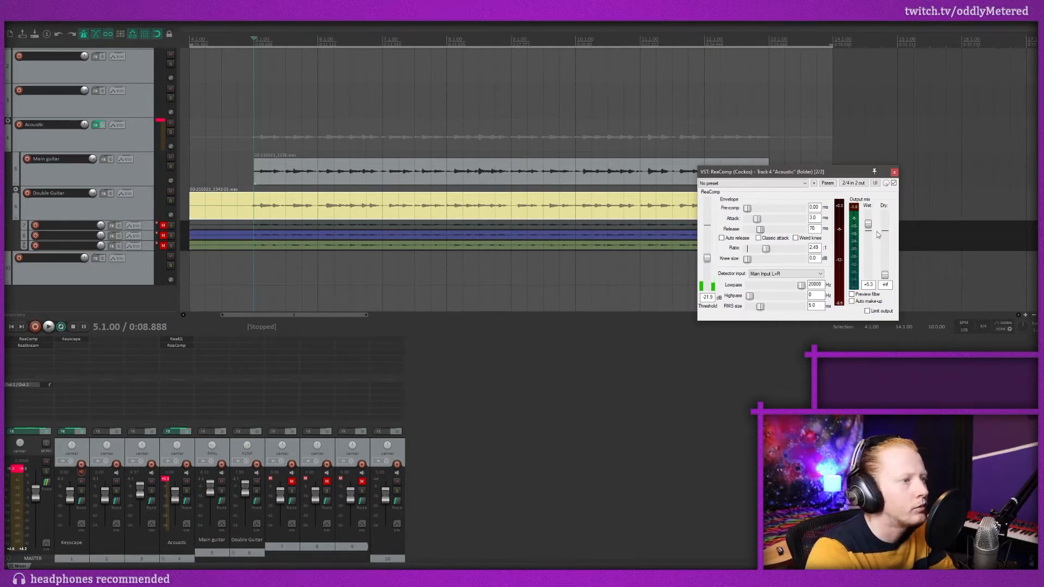
pyautogui.press('space')
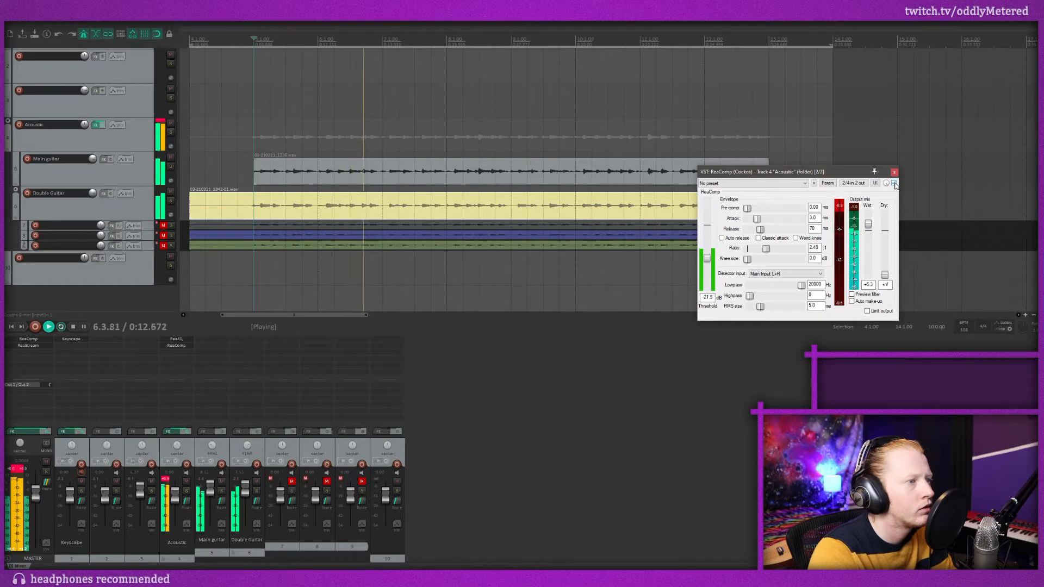
pyautogui.click(166, 480)
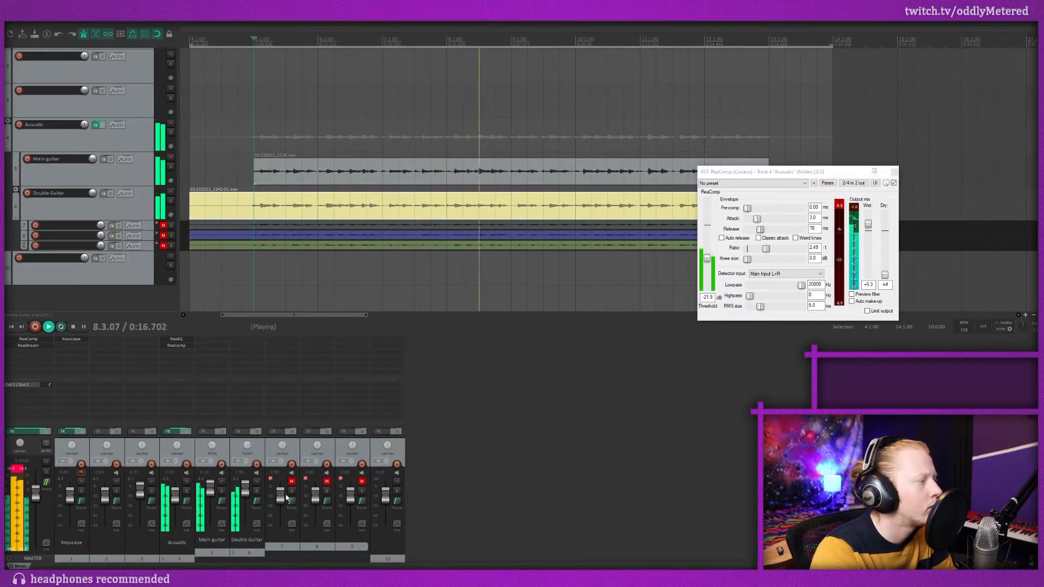
pyautogui.press('space')
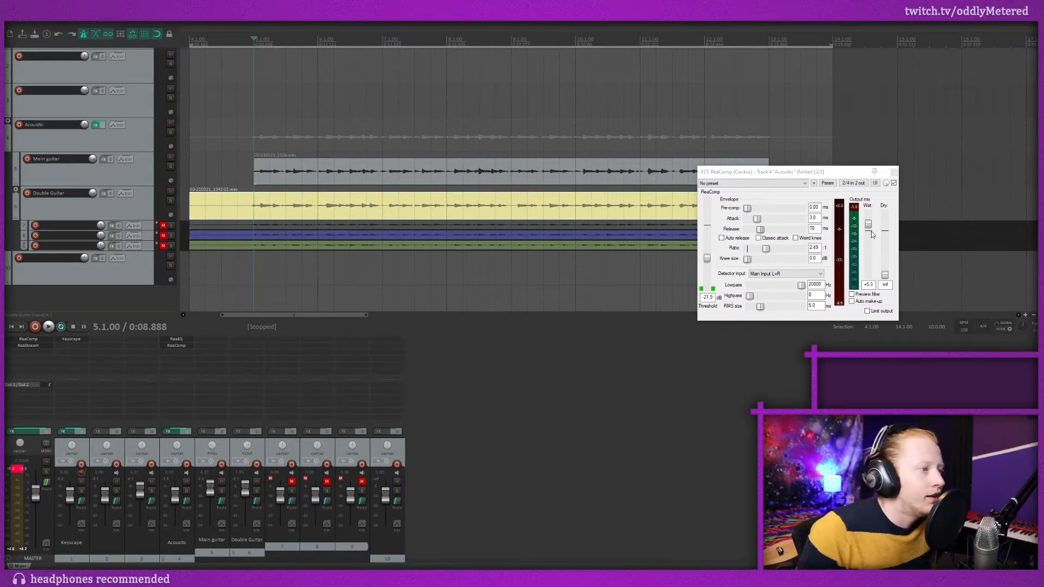
# Shorten ReaComp's release to 47 ms with the ratio left at 2.49:1, and play the group from bar 5.
pyautogui.click(707, 260)
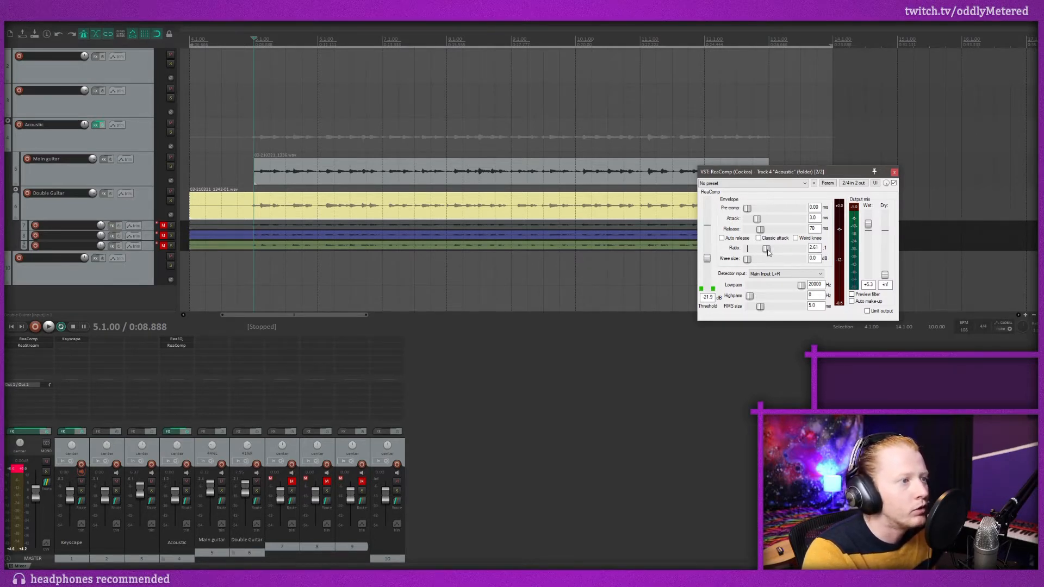
pyautogui.moveTo(768, 252); pyautogui.dragTo(767, 252)
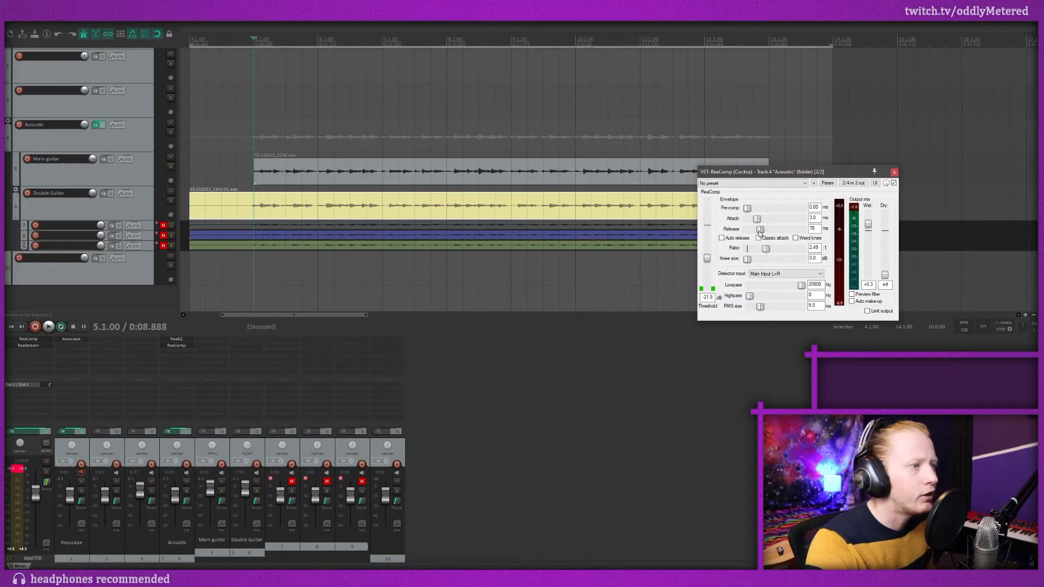
pyautogui.moveTo(760, 230); pyautogui.dragTo(758, 232)
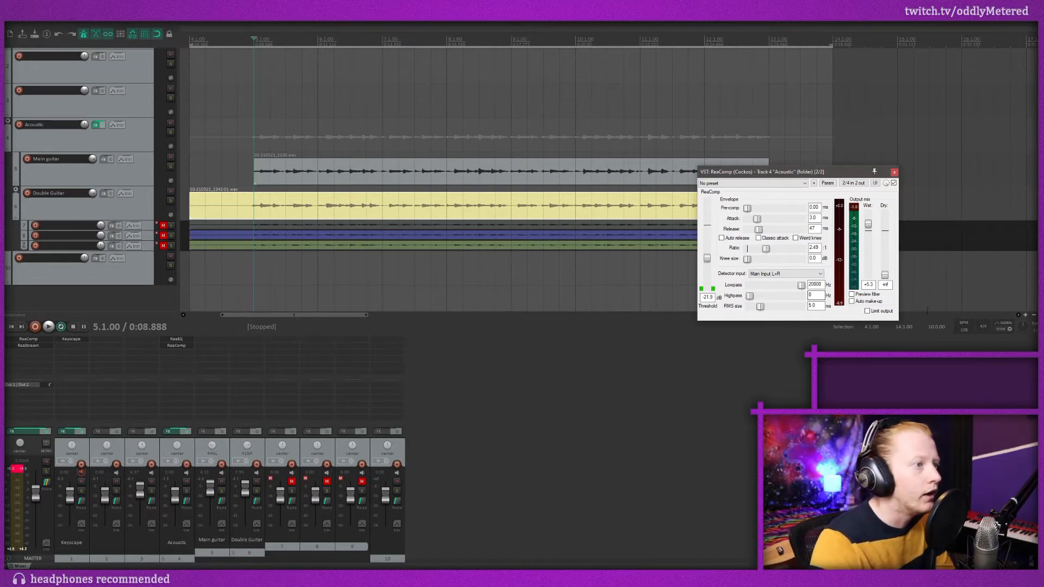
pyautogui.press('space')
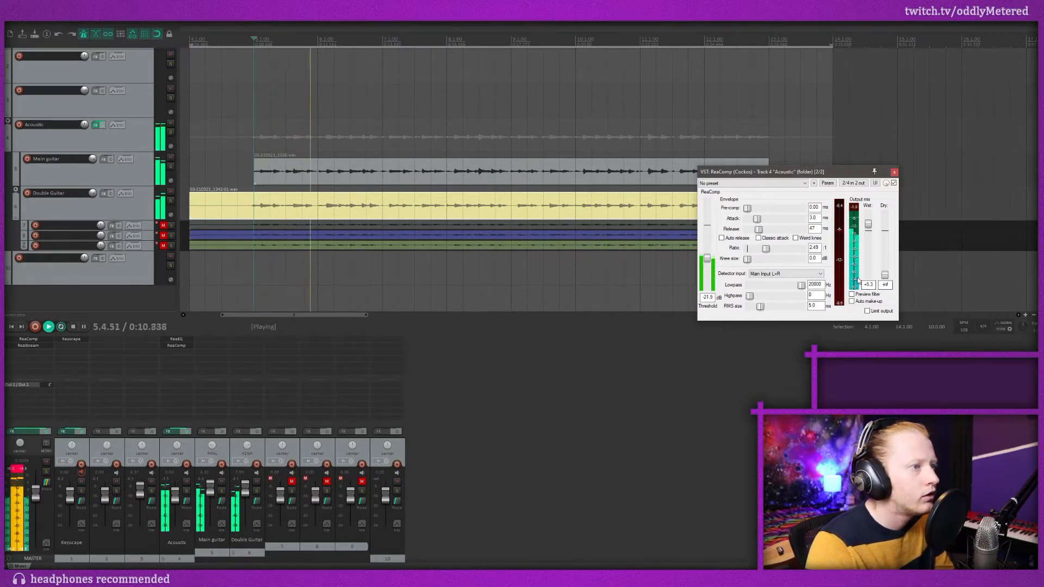
# Shorten ReaComp's release to 29 ms on the Acoustic folder track, stop playback and close the compressor window.
pyautogui.moveTo(758, 229); pyautogui.dragTo(757, 232)
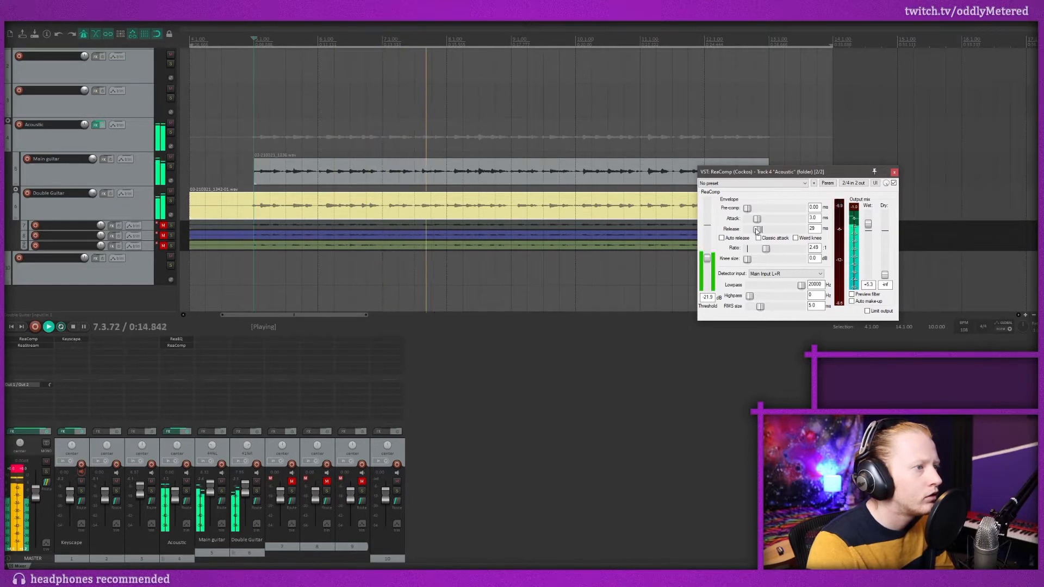
pyautogui.press('space')
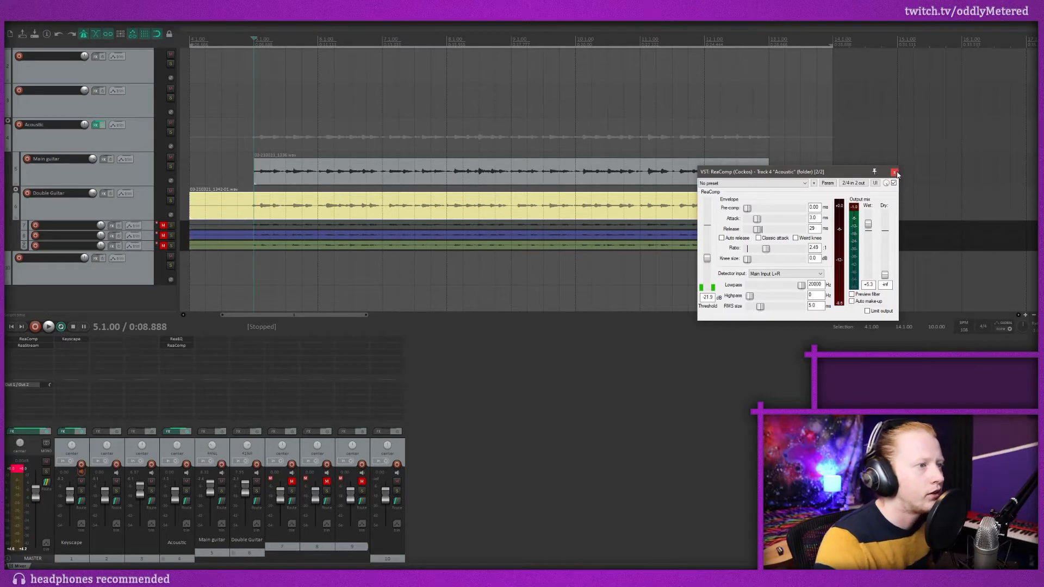
pyautogui.click(895, 173)
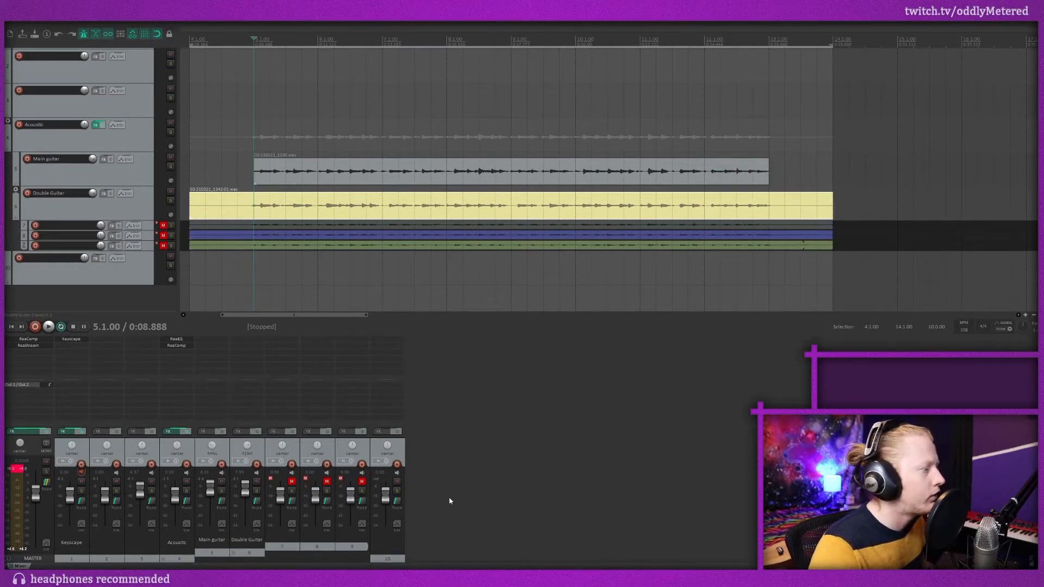
# Name the empty track 10 "Acoustic Verb".
pyautogui.click(387, 556)
pyautogui.doubleClick(385, 545)
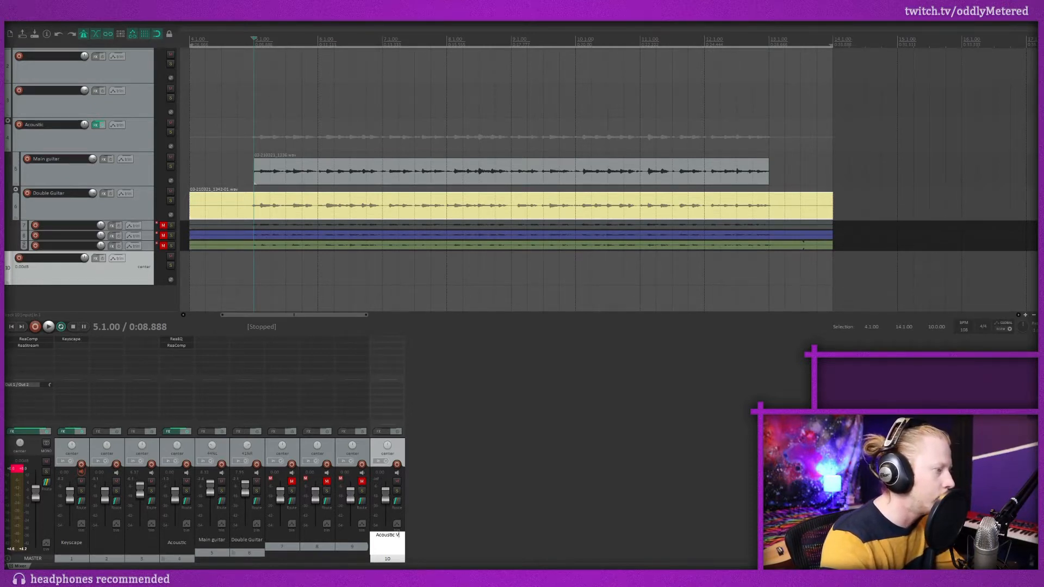
pyautogui.write('erb')
pyautogui.press('Return')
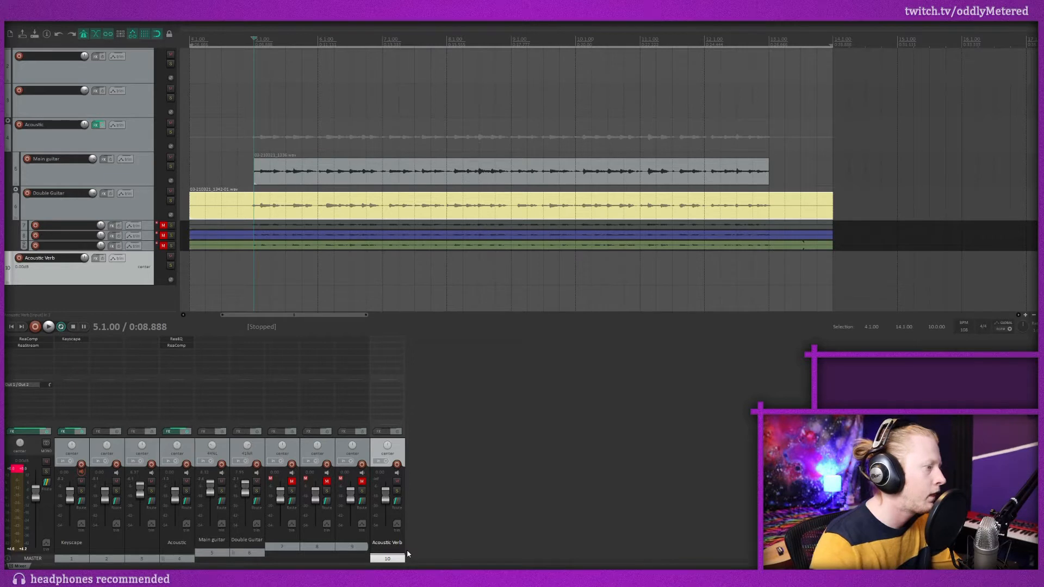
# Add the Denise Perfect Room reverb to the Acoustic Verb track and move its window clear of the track names.
pyautogui.click(388, 340)
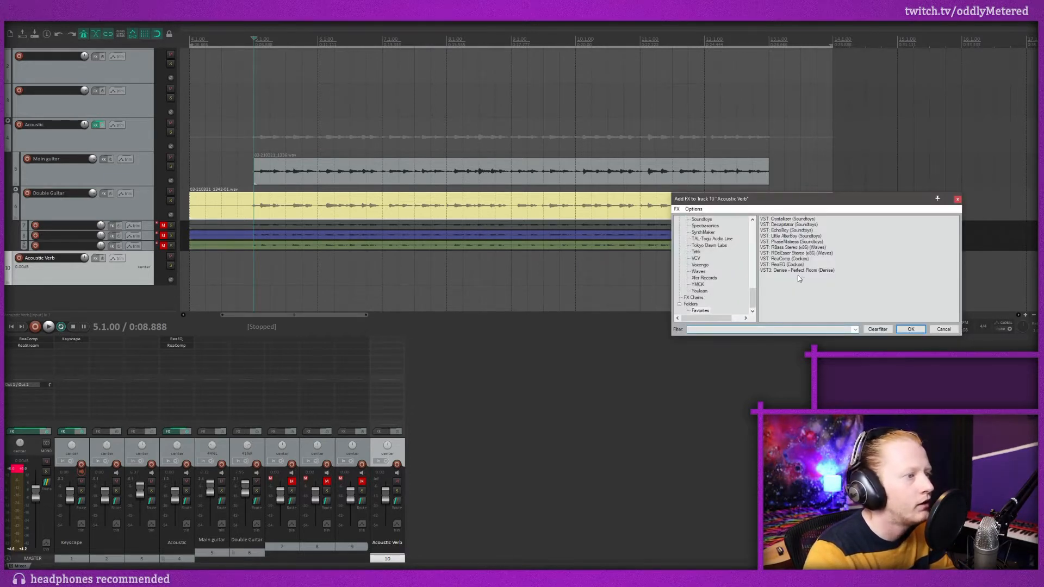
pyautogui.doubleClick(798, 270)
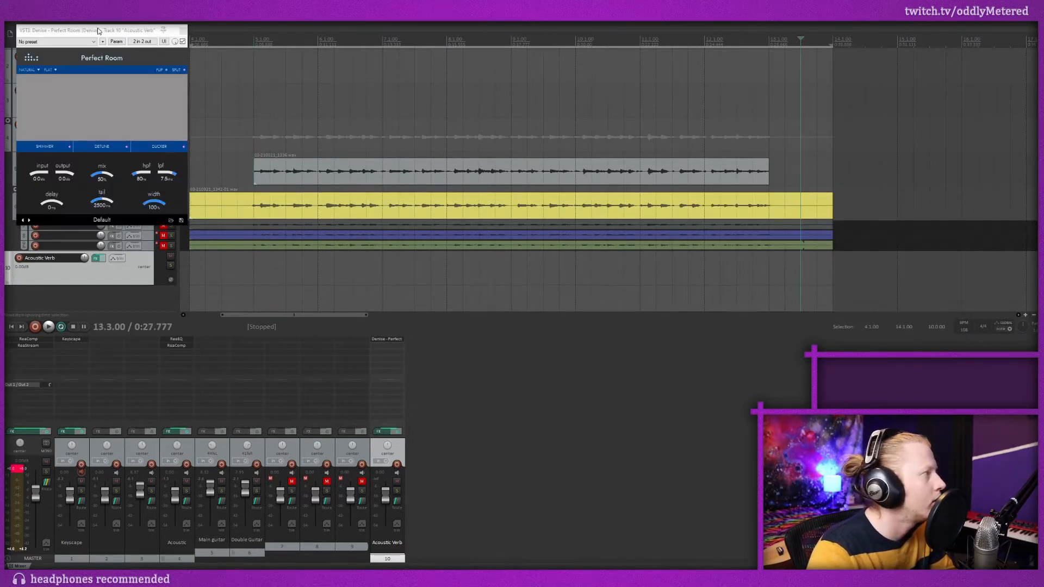
pyautogui.moveTo(99, 30); pyautogui.dragTo(740, 135)
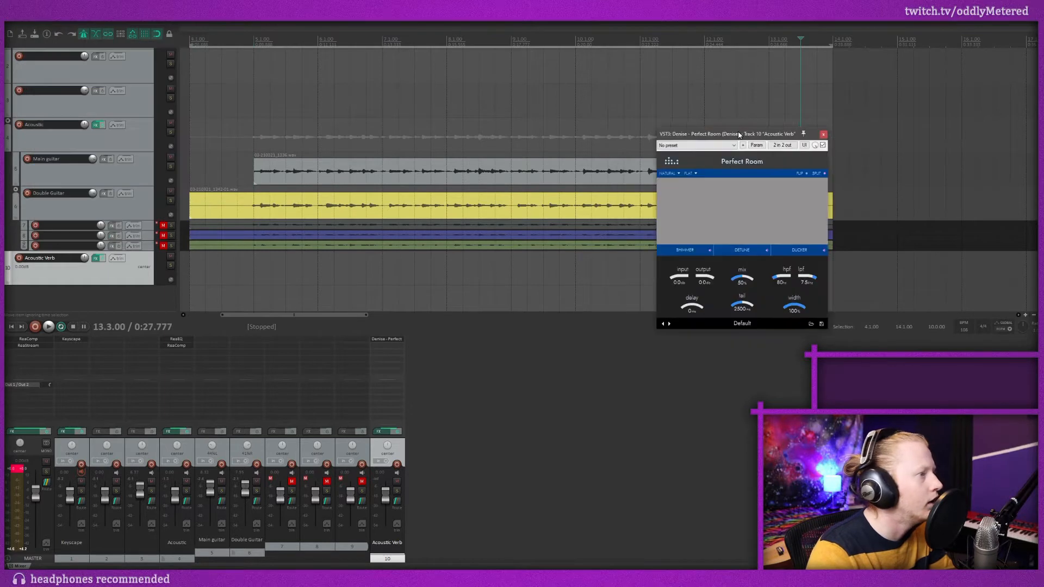
# Create a send from the Acoustic folder track to Acoustic Verb and set Perfect Room's mix to 100%.
pyautogui.click(175, 387)
pyautogui.click(287, 465)
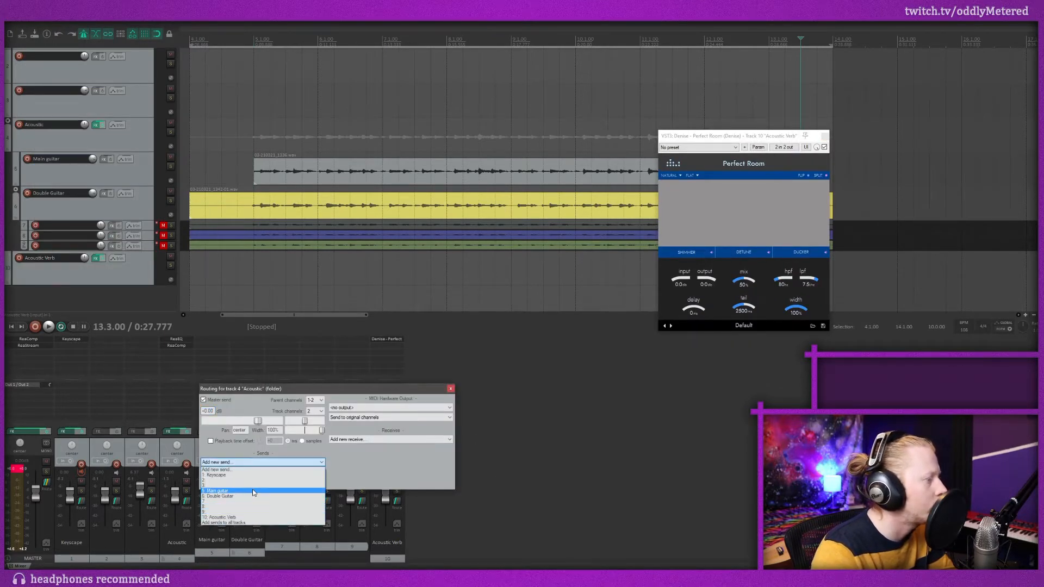
pyautogui.click(262, 514)
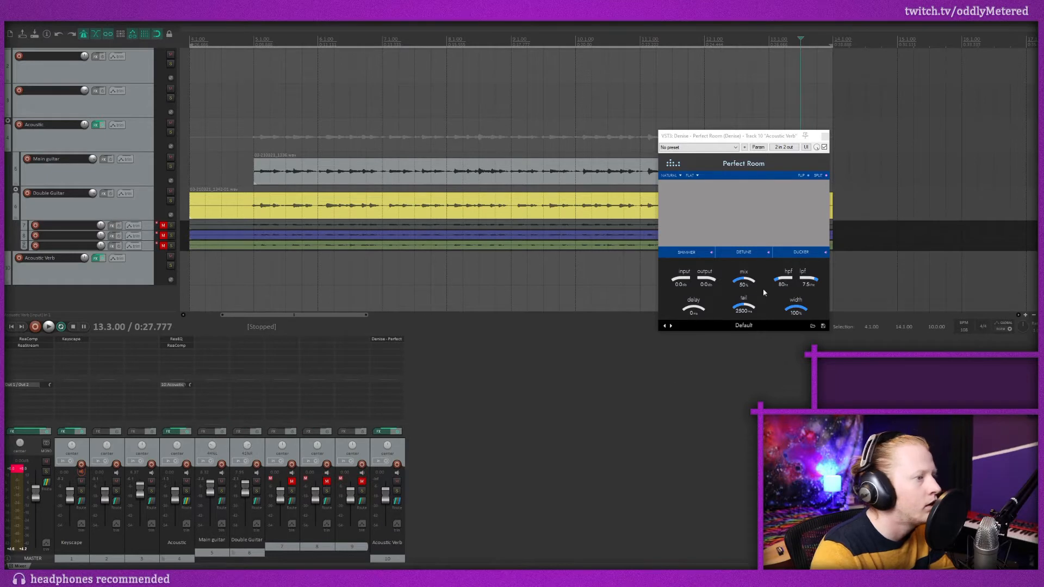
pyautogui.moveTo(763, 292); pyautogui.dragTo(801, 157)
pyautogui.press('space')
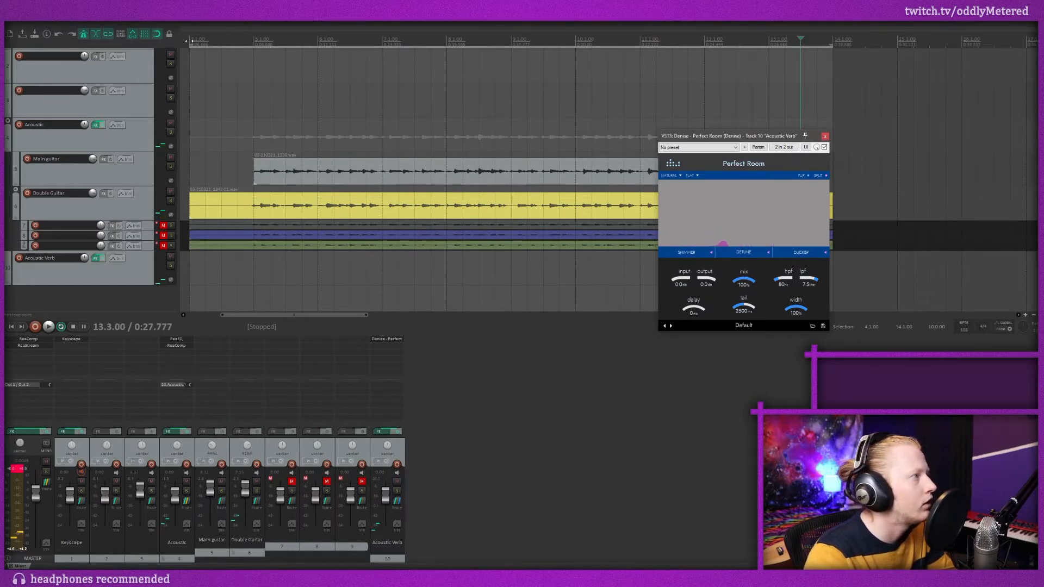
# Trim the loop selection to bars 5 through 13, matching the main guitar item, and play it from bar 5.
pyautogui.moveTo(190, 47); pyautogui.dragTo(254, 47)
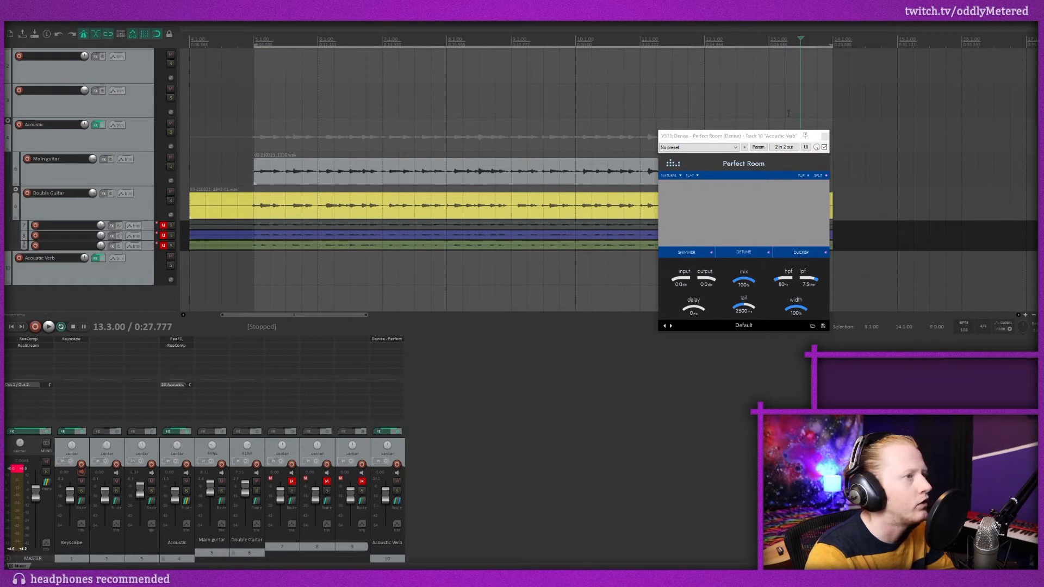
pyautogui.moveTo(781, 136); pyautogui.dragTo(975, 194)
pyautogui.click(830, 47)
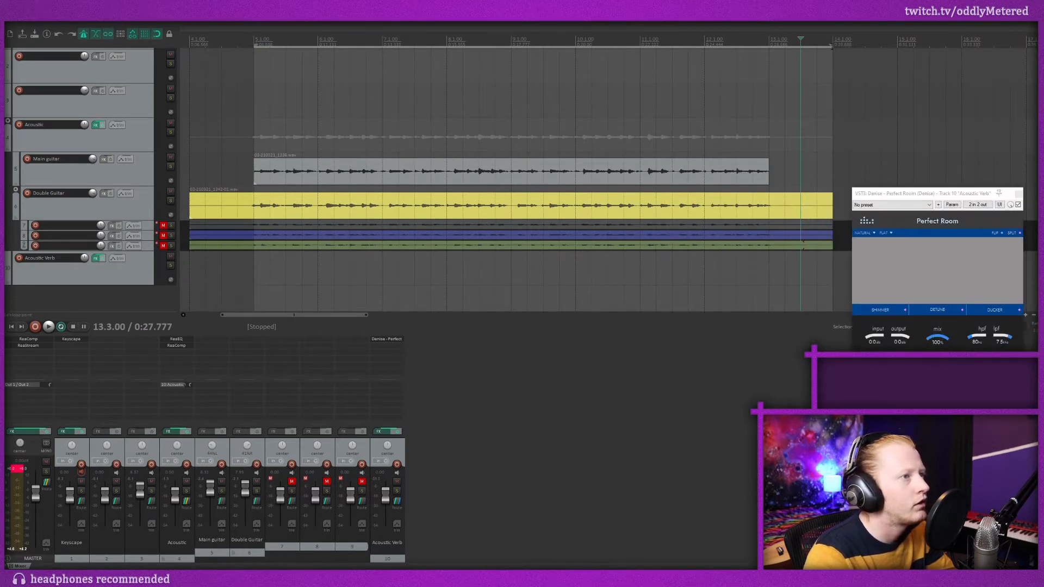
pyautogui.moveTo(831, 47); pyautogui.dragTo(764, 47)
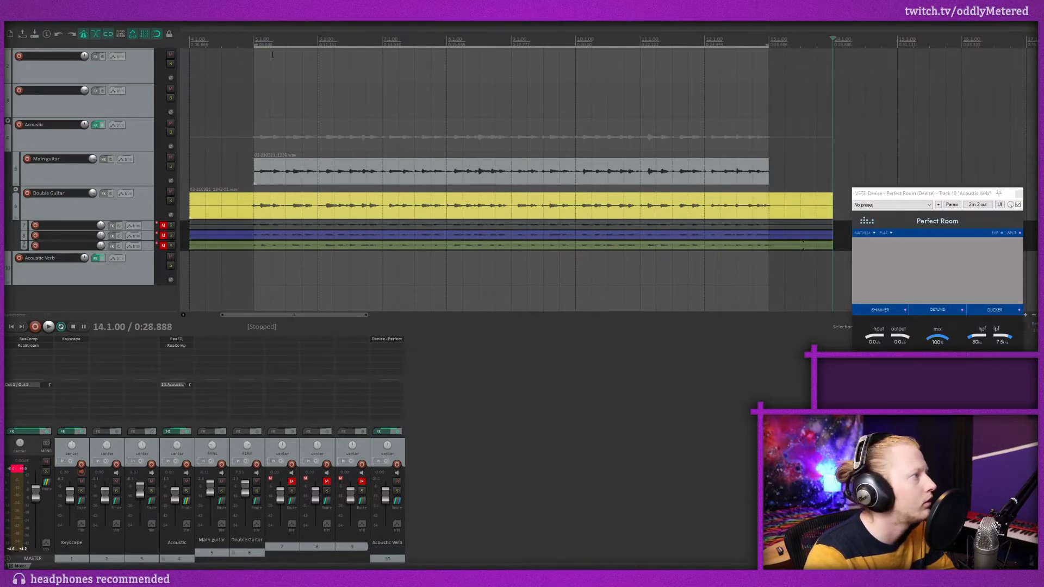
pyautogui.click(253, 40)
pyautogui.press('space')
pyautogui.moveTo(892, 193); pyautogui.dragTo(689, 203)
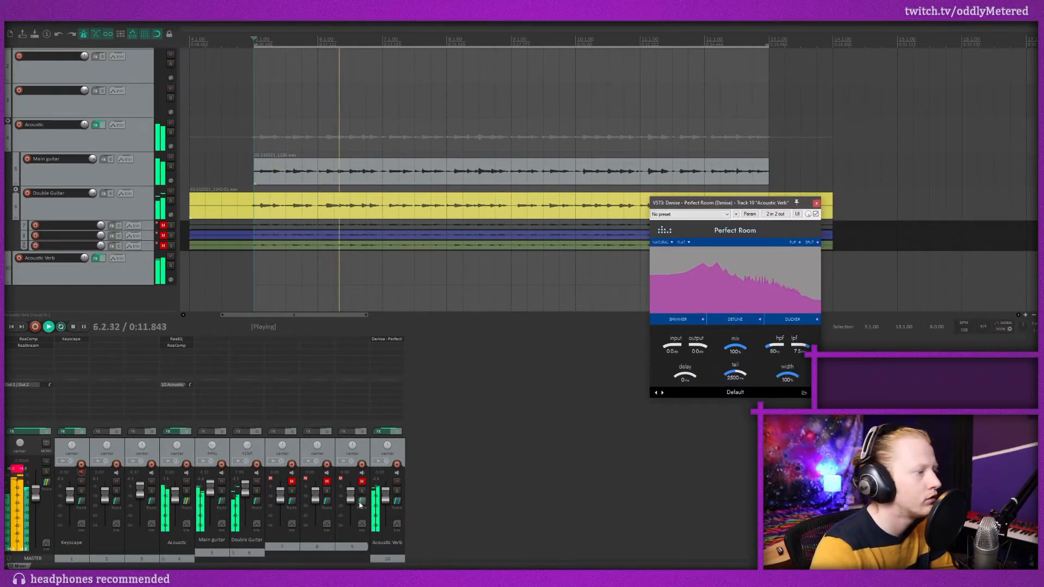
# Shorten Perfect Room's tail to 1442 ms, lower the Acoustic Verb fader and reset the master peak indicator during playback.
pyautogui.moveTo(736, 376); pyautogui.dragTo(736, 387)
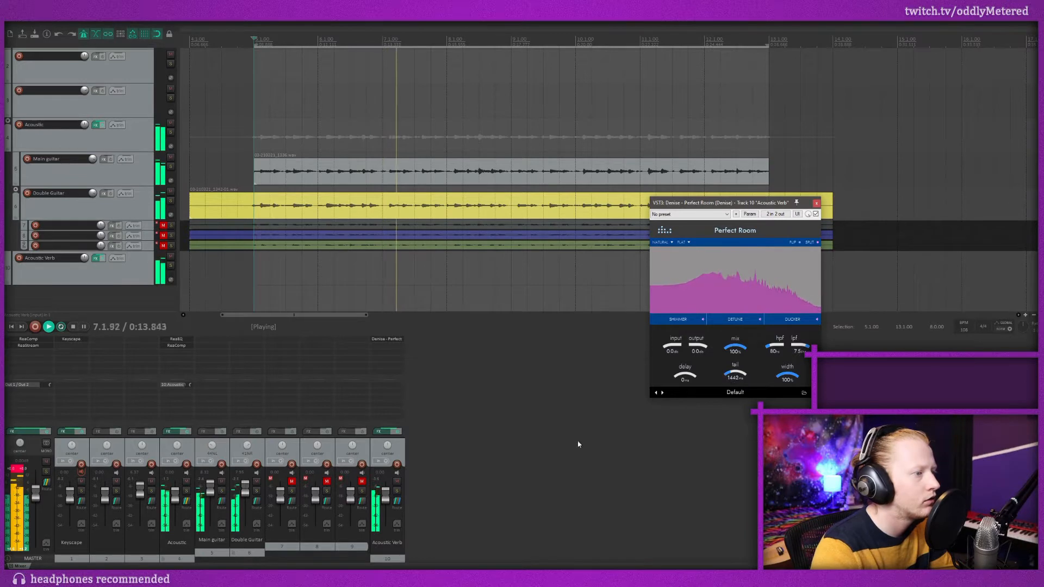
pyautogui.moveTo(383, 501); pyautogui.dragTo(382, 513)
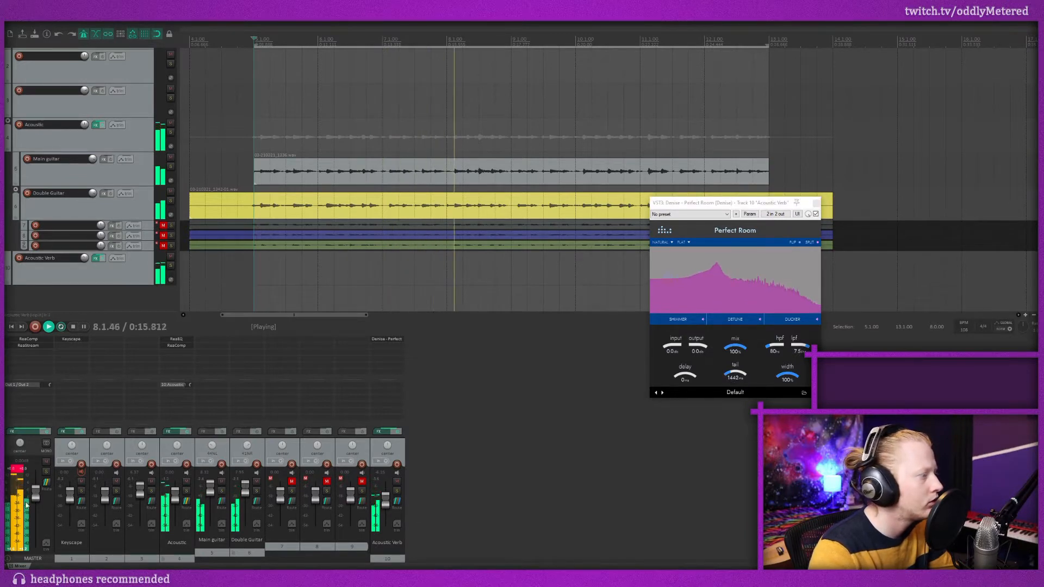
pyautogui.click(21, 469)
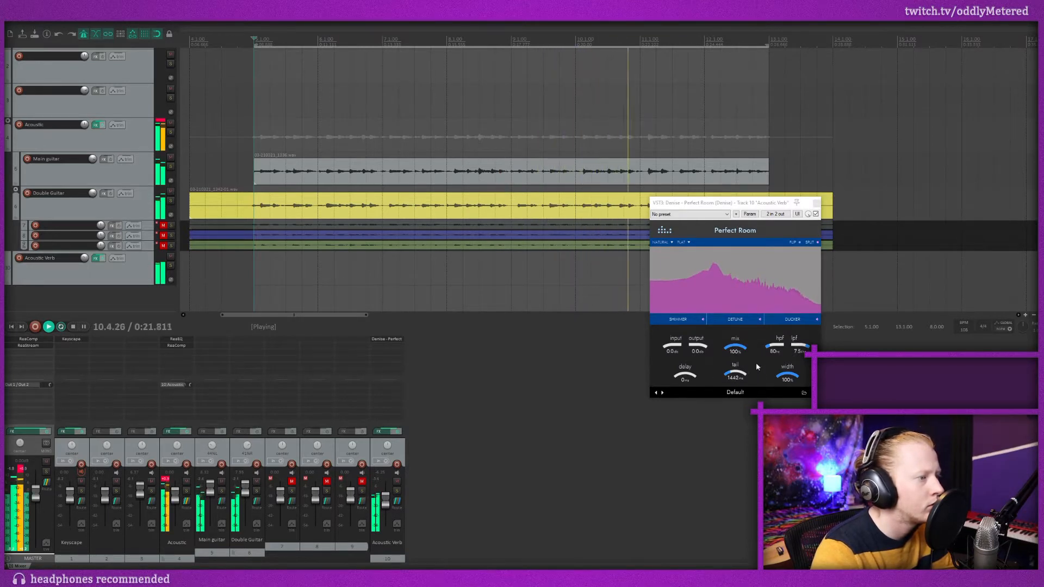
# Raise Perfect Room's high-pass to about 272 Hz, adjust its low-pass, set the tail to 1275 ms and raise the Acoustic Verb fader slightly.
pyautogui.moveTo(778, 349); pyautogui.dragTo(805, 356)
pyautogui.moveTo(674, 321); pyautogui.dragTo(649, 326)
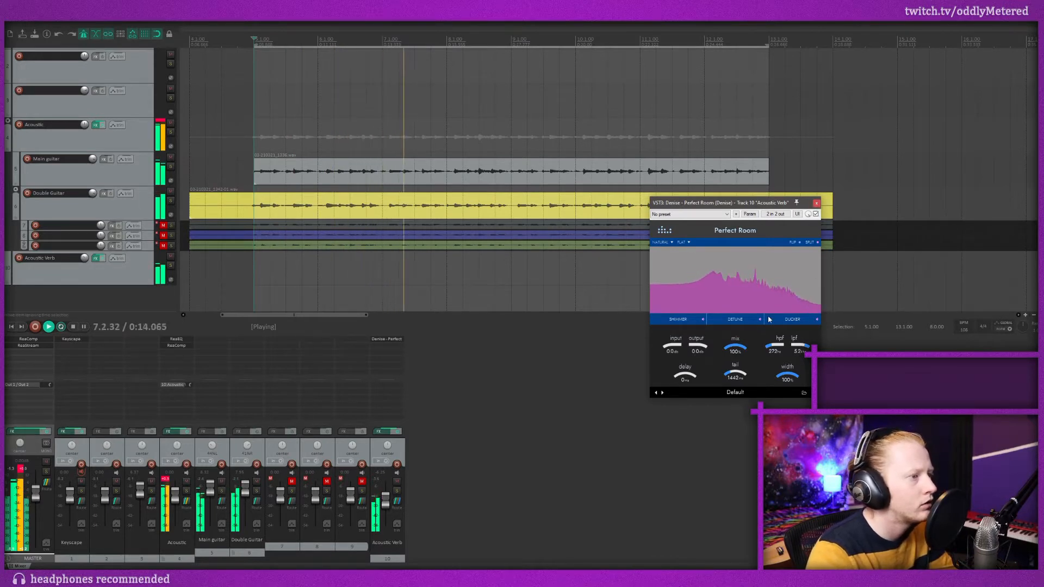
pyautogui.moveTo(735, 382)
pyautogui.mouseDown()
pyautogui.moveTo(737, 370)
pyautogui.moveTo(736, 392)
pyautogui.mouseUp()
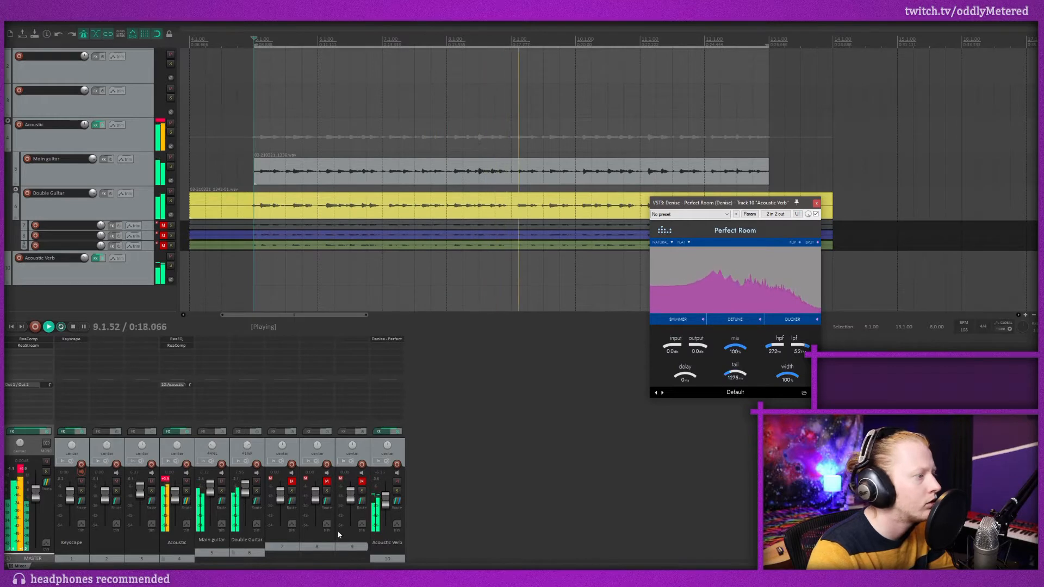
pyautogui.moveTo(385, 501); pyautogui.dragTo(387, 495)
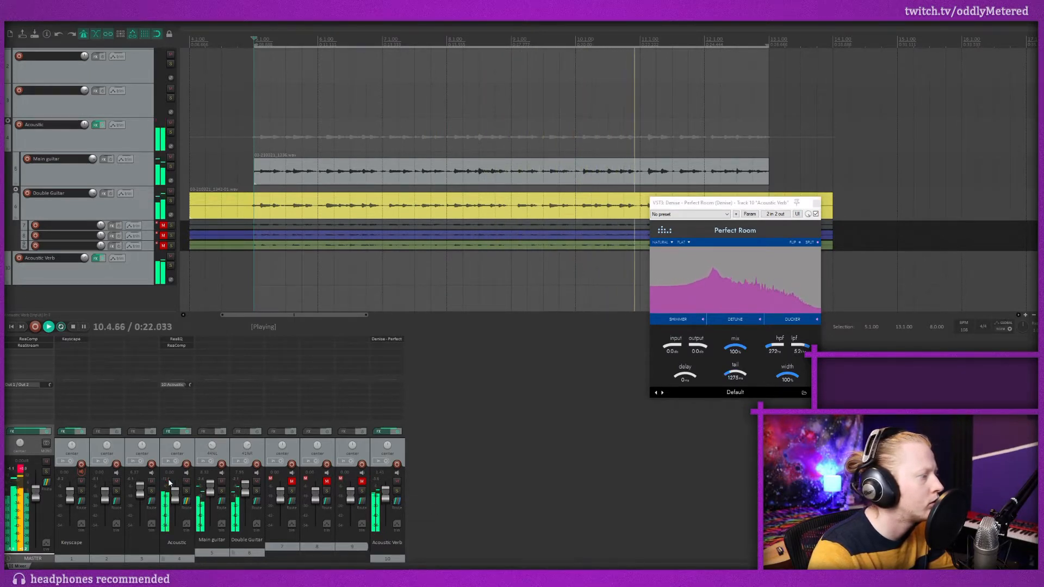
# Lower ReaComp's wet output on the Acoustic track to +4.1 dB, close both plugin windows and reset the master peak indicator.
pyautogui.click(176, 345)
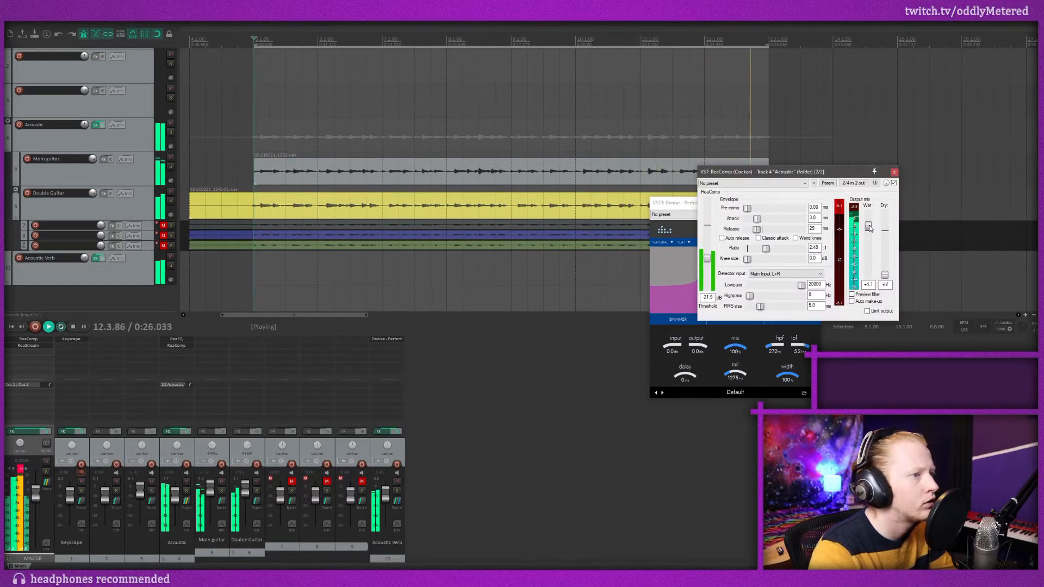
pyautogui.moveTo(868, 224); pyautogui.dragTo(869, 228)
pyautogui.click(894, 172)
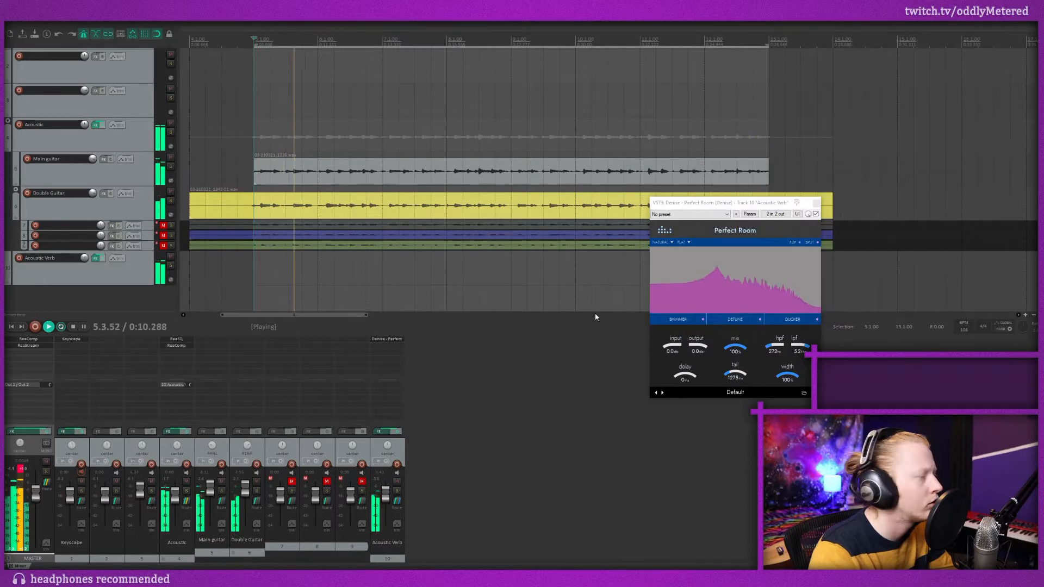
pyautogui.click(816, 203)
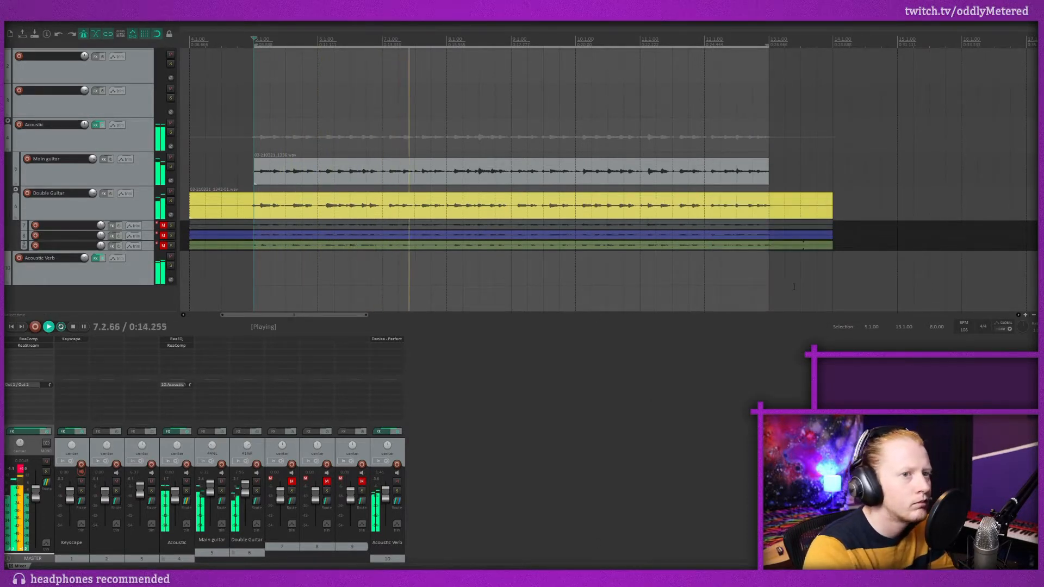
pyautogui.click(20, 470)
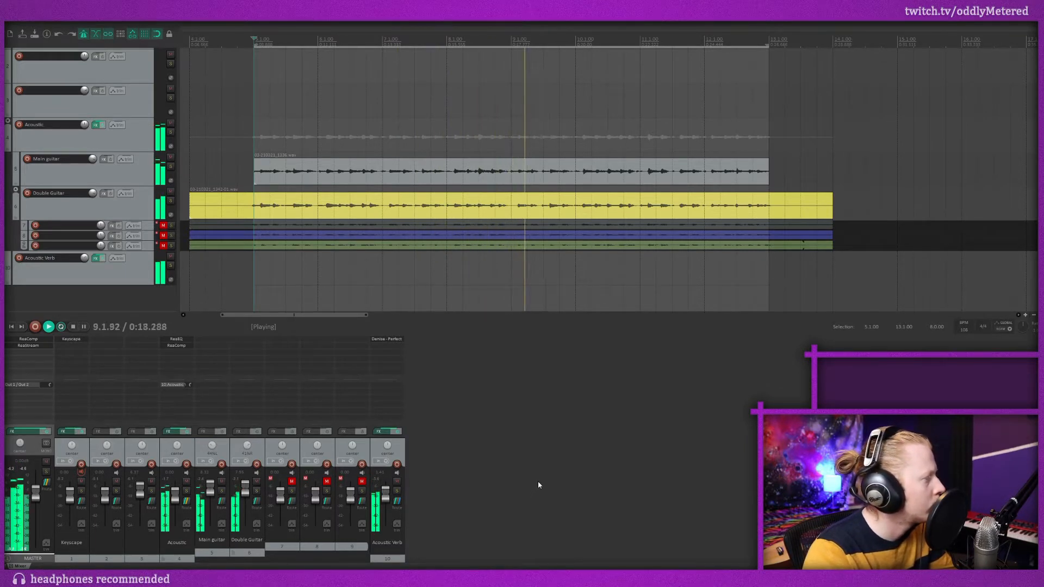
# Compare the guitars with the Acoustic Verb track muted and unmuted, ending unmuted, and stop playback.
pyautogui.click(397, 482)
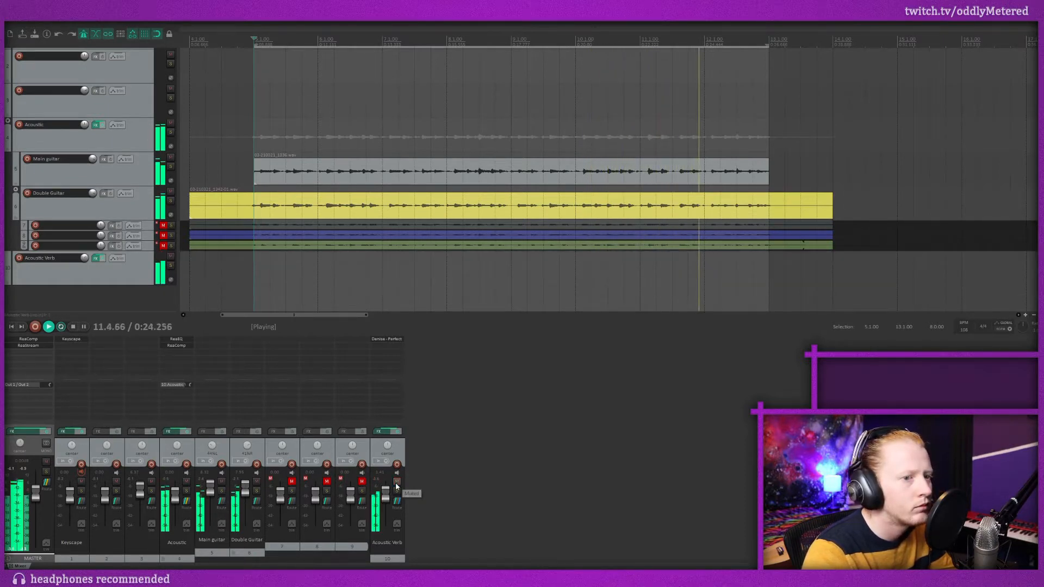
pyautogui.click(397, 482)
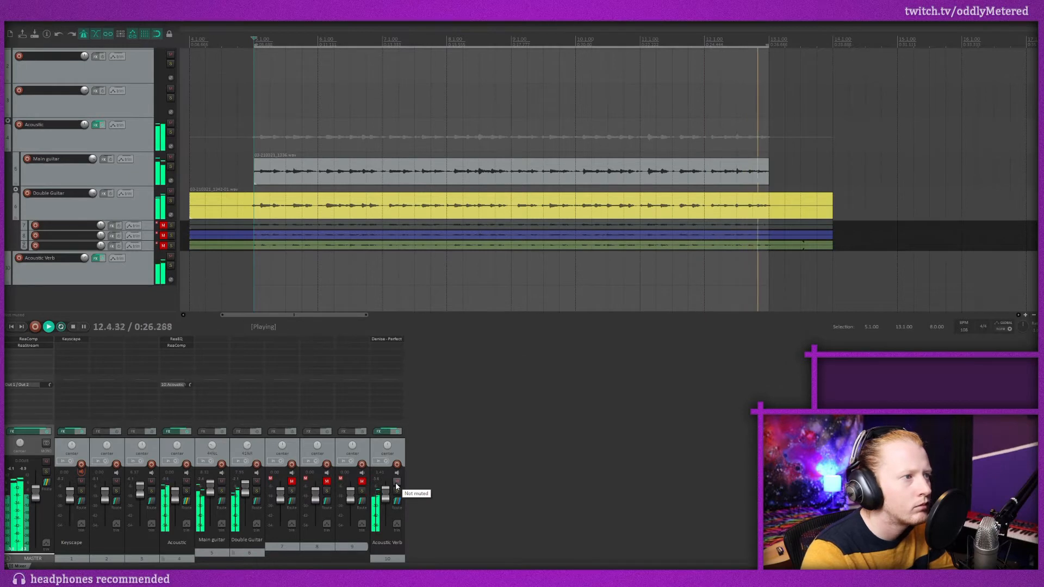
pyautogui.press('space')
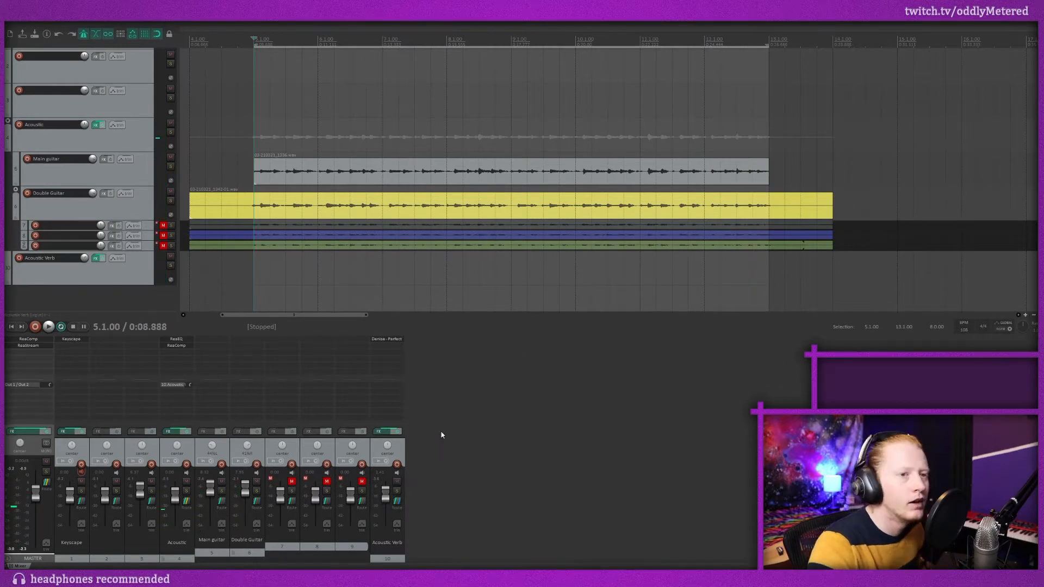
# Shorten Perfect Room's tail to 1108 ms, audition the loop with it and close the reverb window.
pyautogui.click(387, 340)
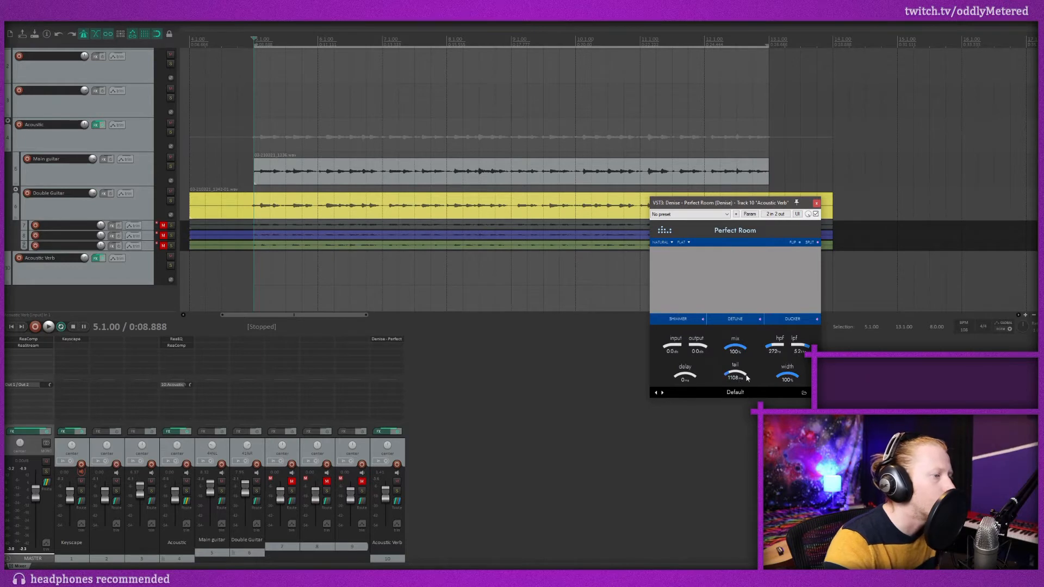
pyautogui.press('space')
pyautogui.moveTo(745, 381); pyautogui.dragTo(733, 382)
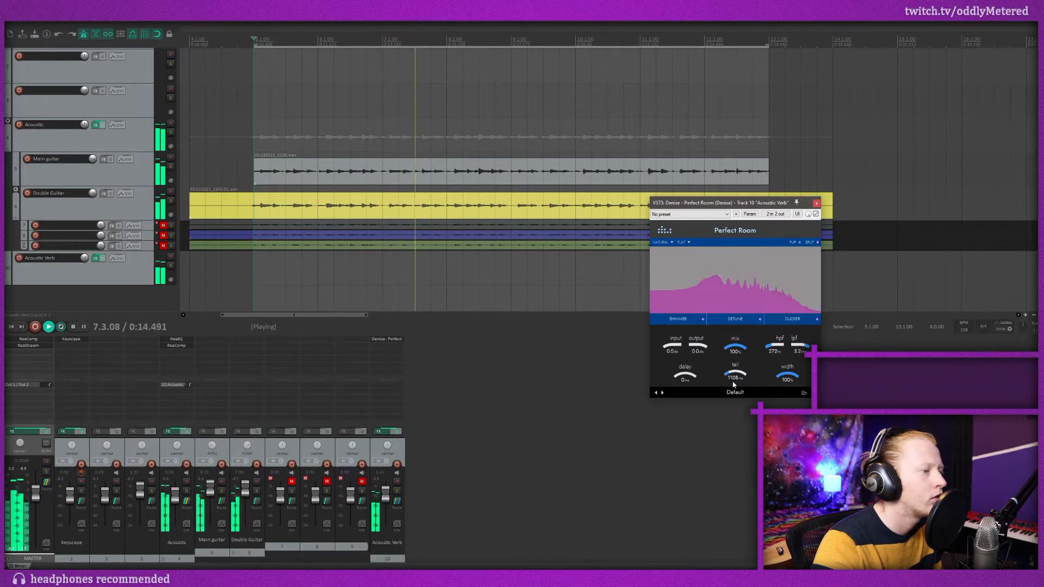
pyautogui.press('space')
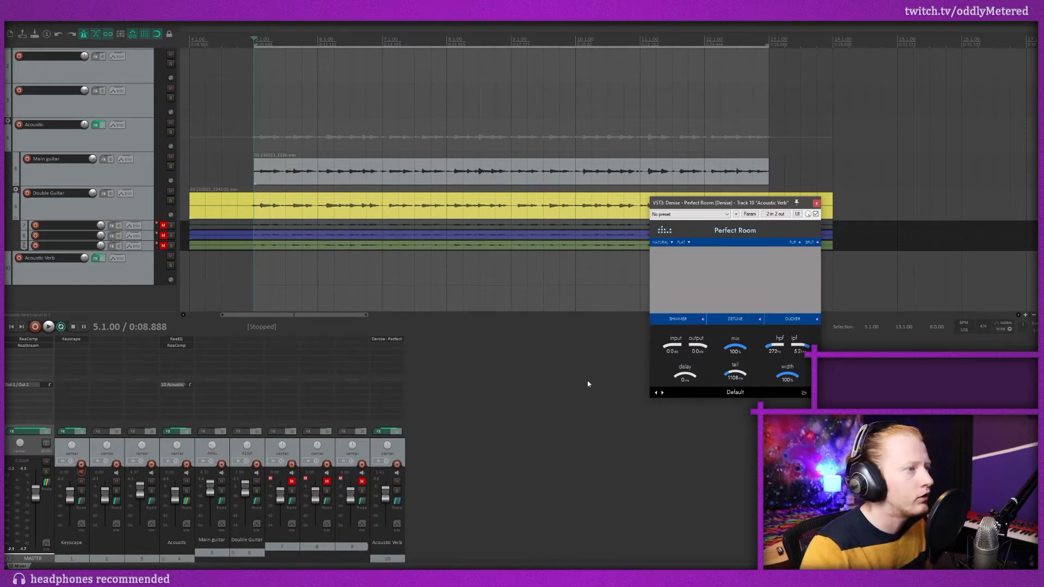
pyautogui.moveTo(731, 207); pyautogui.dragTo(635, 216)
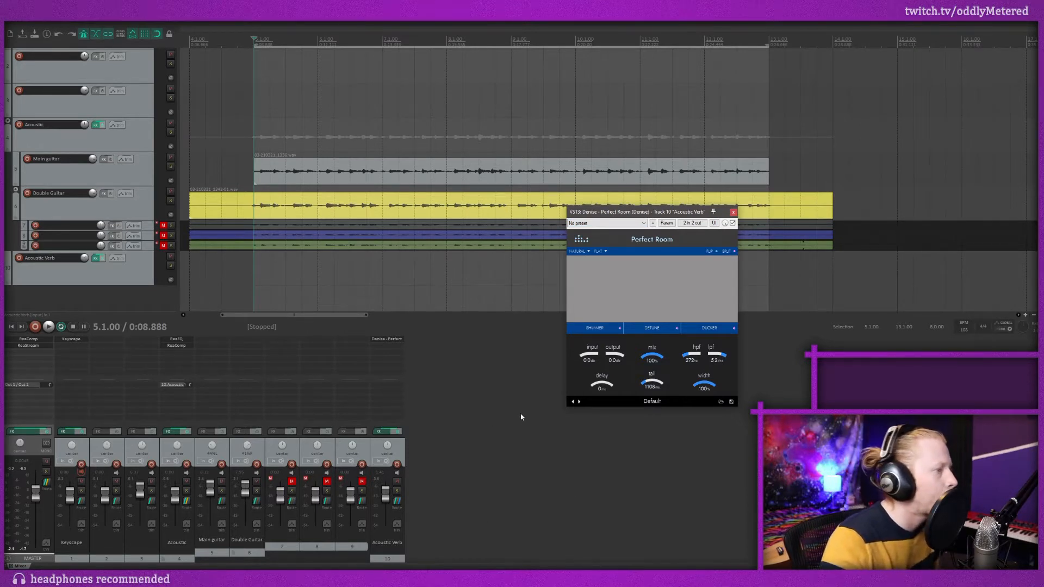
pyautogui.click(733, 212)
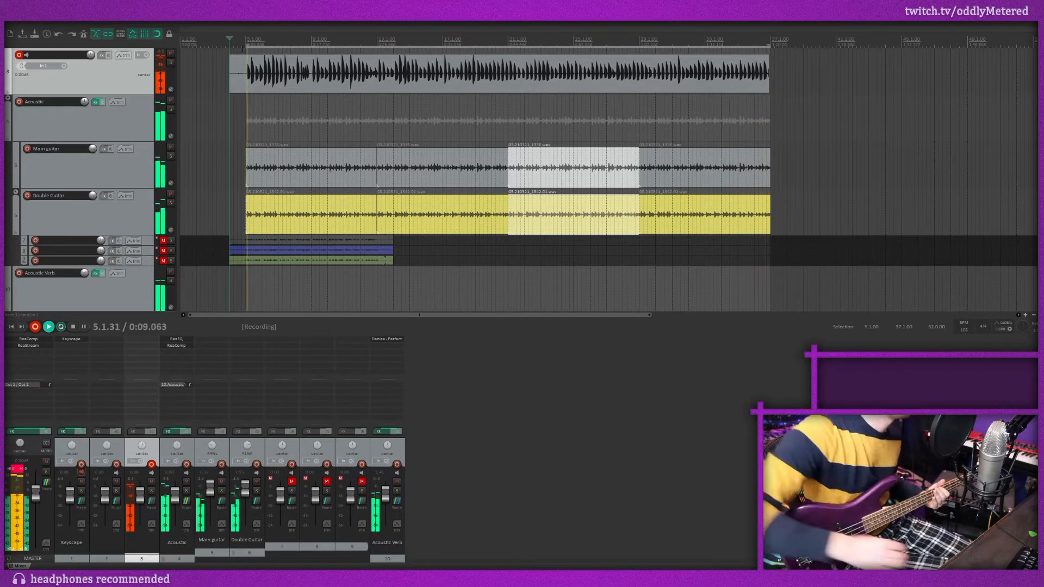
# Stop the bass recording on track 3 and briefly play the arrangement from bar 13.
pyautogui.press('space')
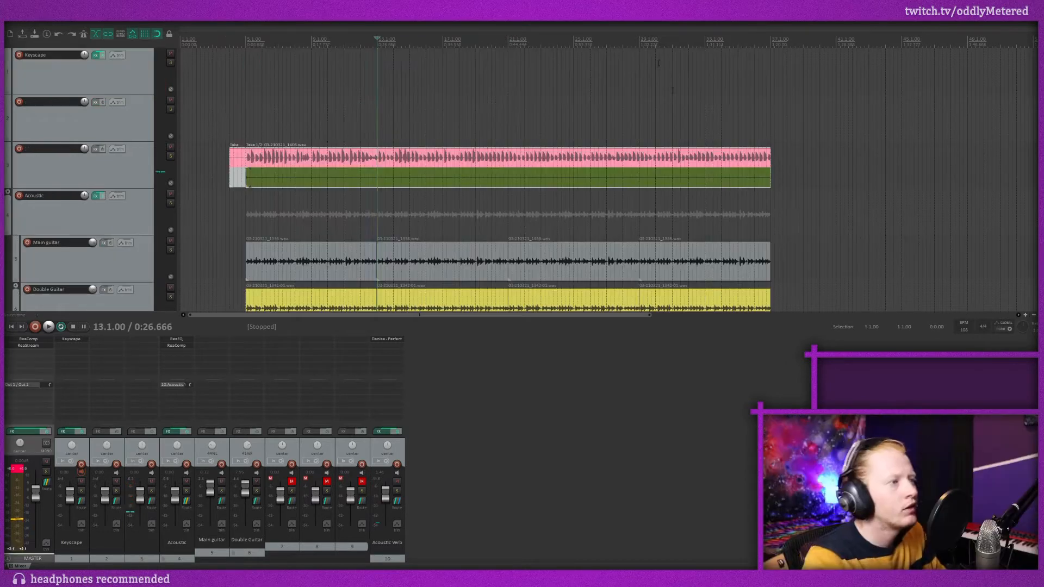
pyautogui.press('space')
pyautogui.press('space')
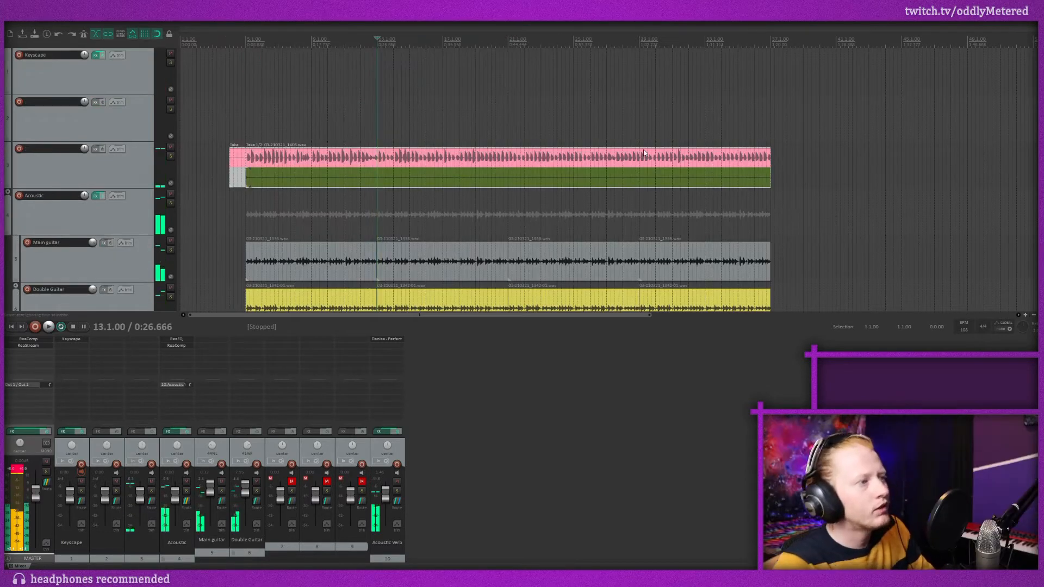
# Split the bass recording on track 3 at bar 29 and delete everything before the split.
pyautogui.click(641, 164)
pyautogui.press('s')
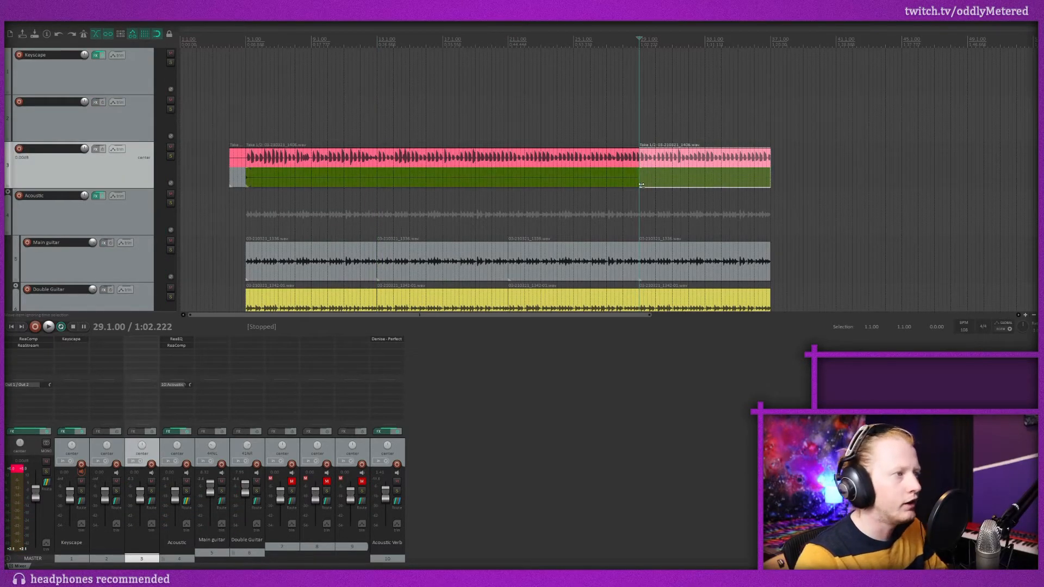
pyautogui.moveTo(537, 111); pyautogui.dragTo(463, 171)
pyautogui.press('Delete')
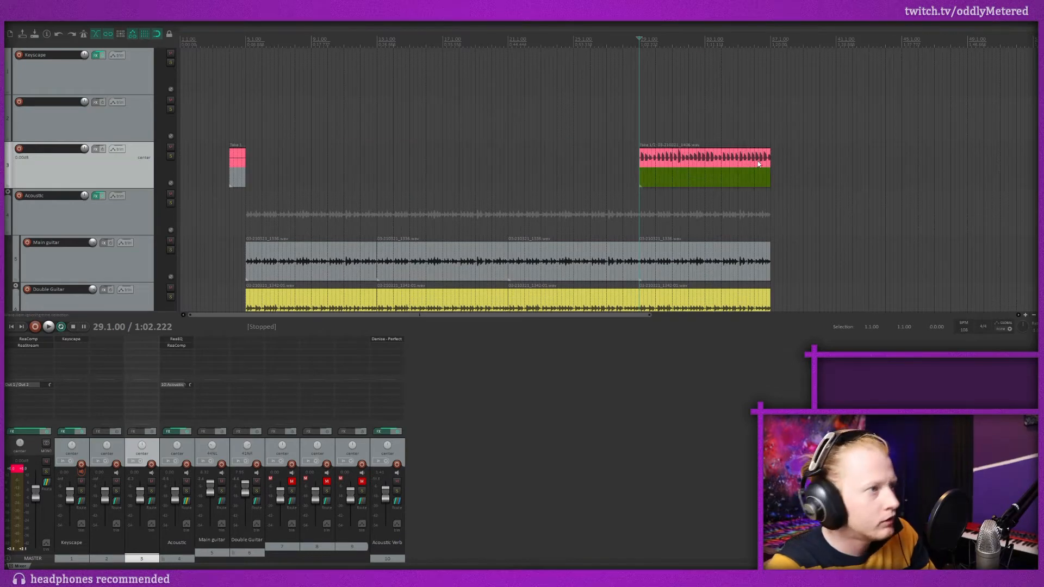
pyautogui.moveTo(287, 131); pyautogui.dragTo(182, 179)
pyautogui.press('Delete')
# Crop the remaining bass item to its active take and move it to start at bar 5.
pyautogui.rightClick(679, 160)
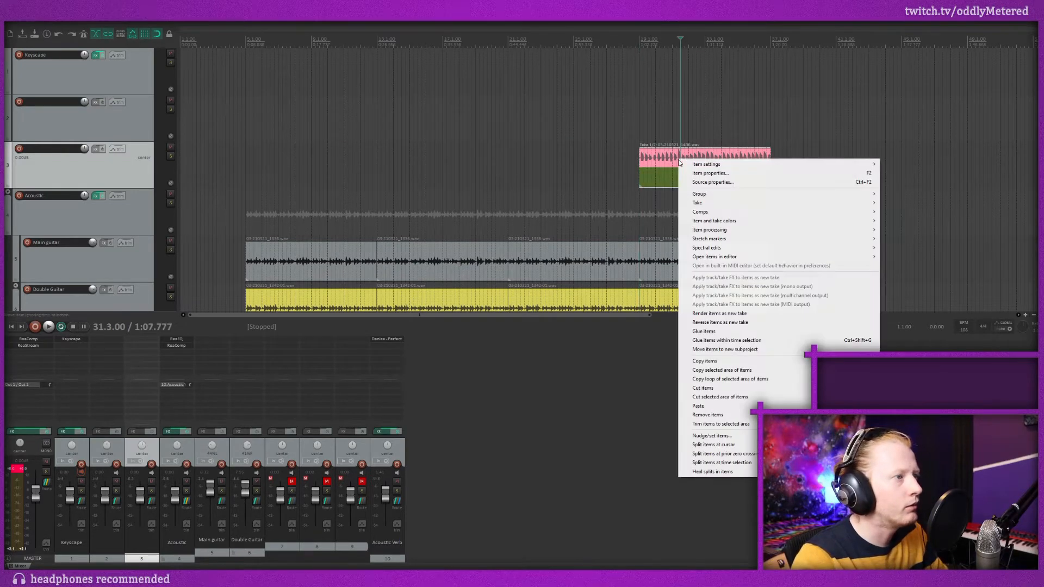
pyautogui.moveTo(766, 206)
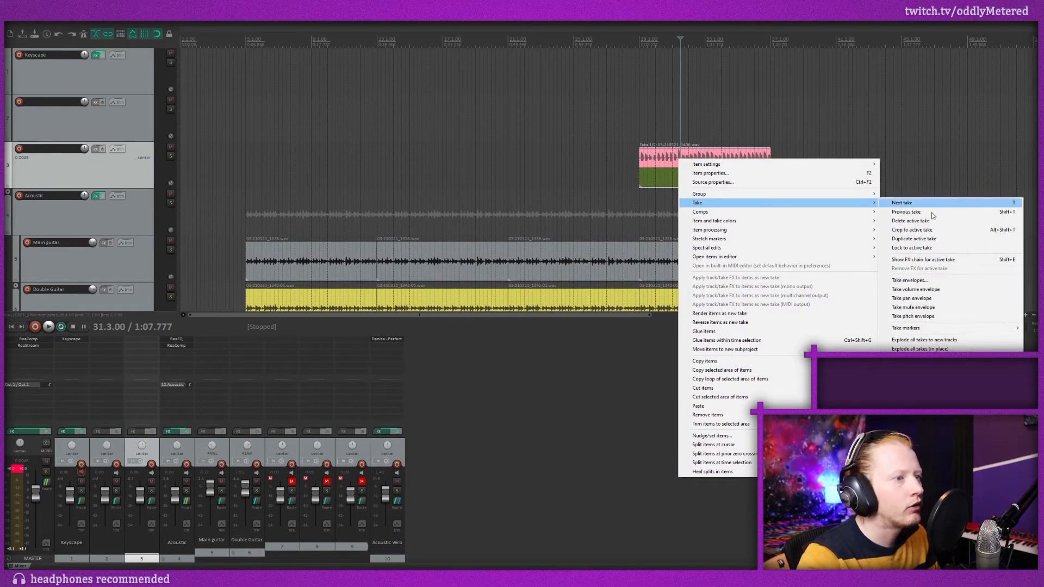
pyautogui.click(924, 229)
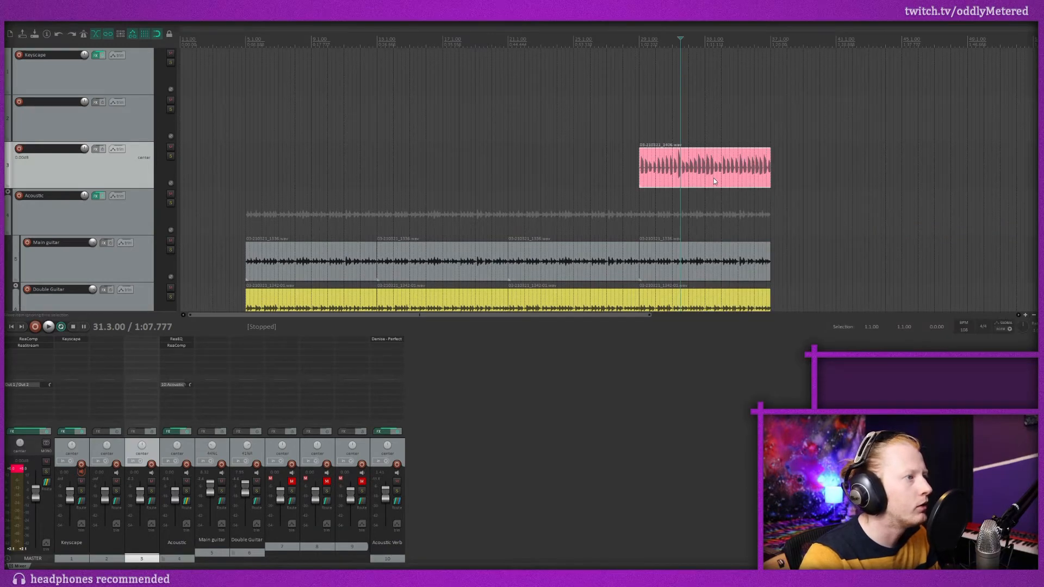
pyautogui.moveTo(714, 181); pyautogui.dragTo(319, 168)
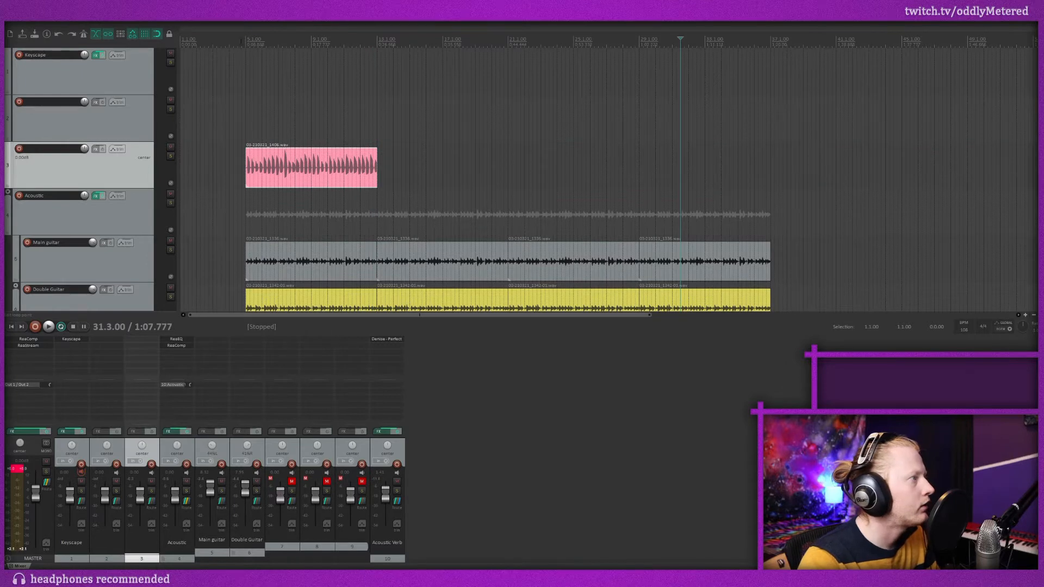
# Play the repositioned bass with the guitars from bar 5 to check its timing, stopping in bar 8.
pyautogui.click(245, 39)
pyautogui.scroll(8, 305, 96)
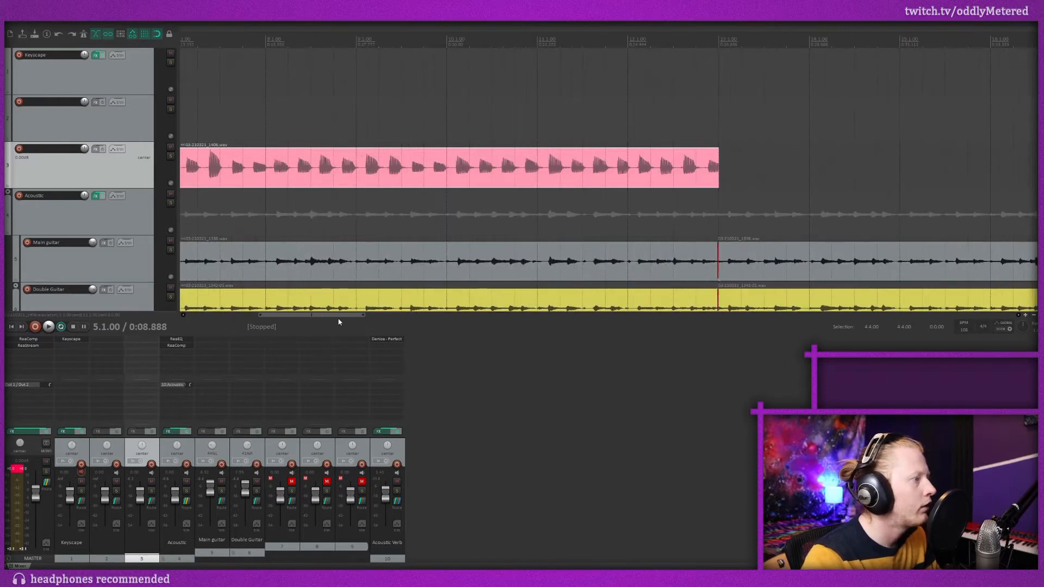
pyautogui.moveTo(338, 316); pyautogui.dragTo(305, 318)
pyautogui.press('space')
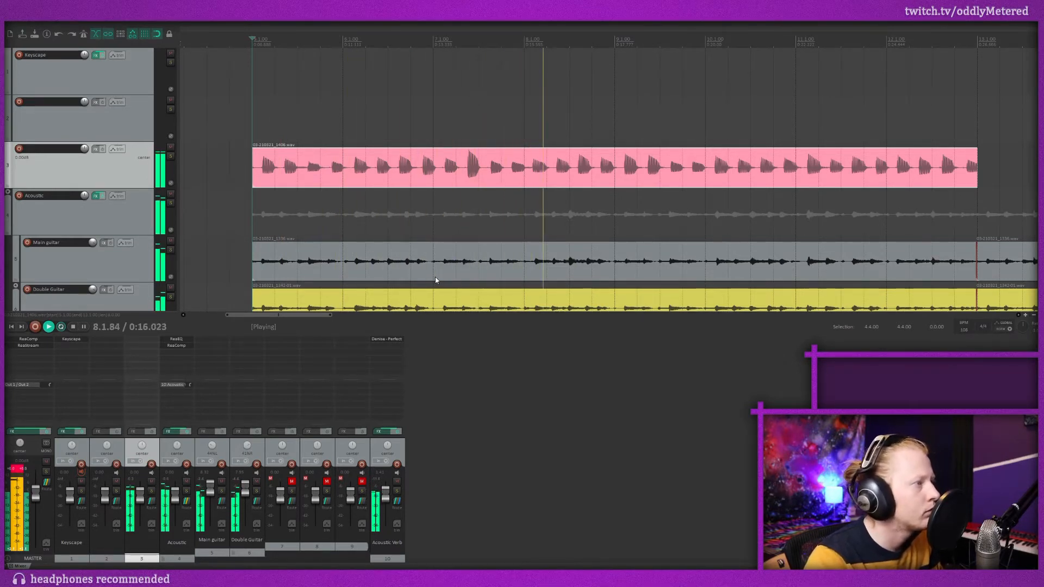
pyautogui.press('space')
# Set the grid line spacing to 1/16 in the snap and grid settings.
pyautogui.scroll(3, 547, 195)
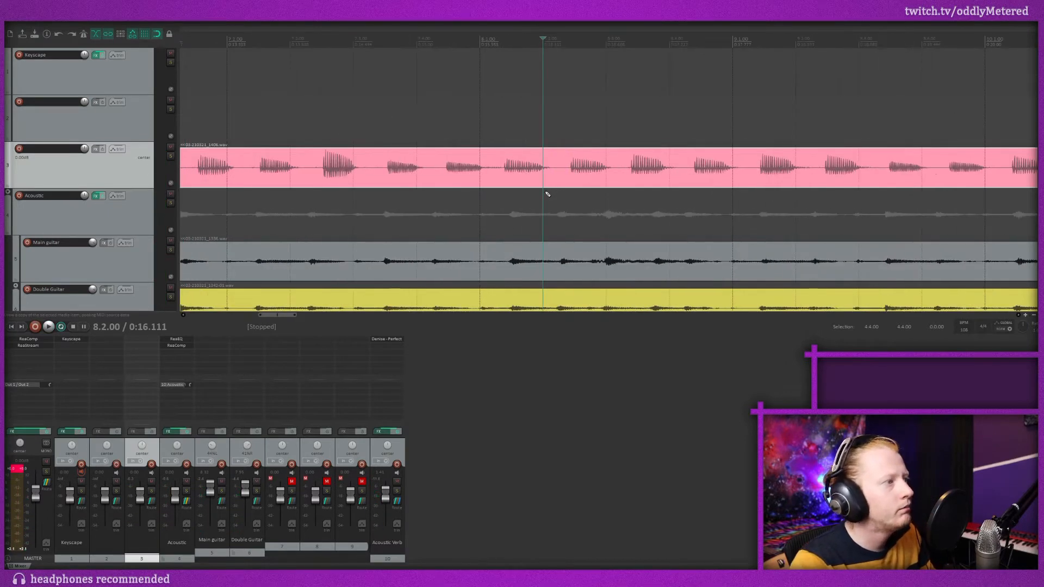
pyautogui.scroll(2, 548, 194)
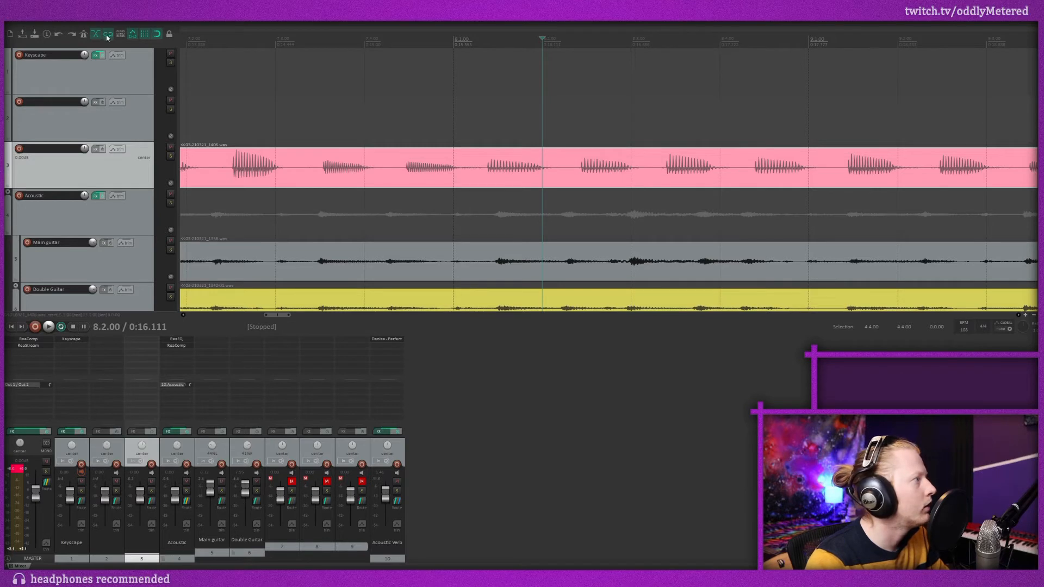
pyautogui.rightClick(158, 34)
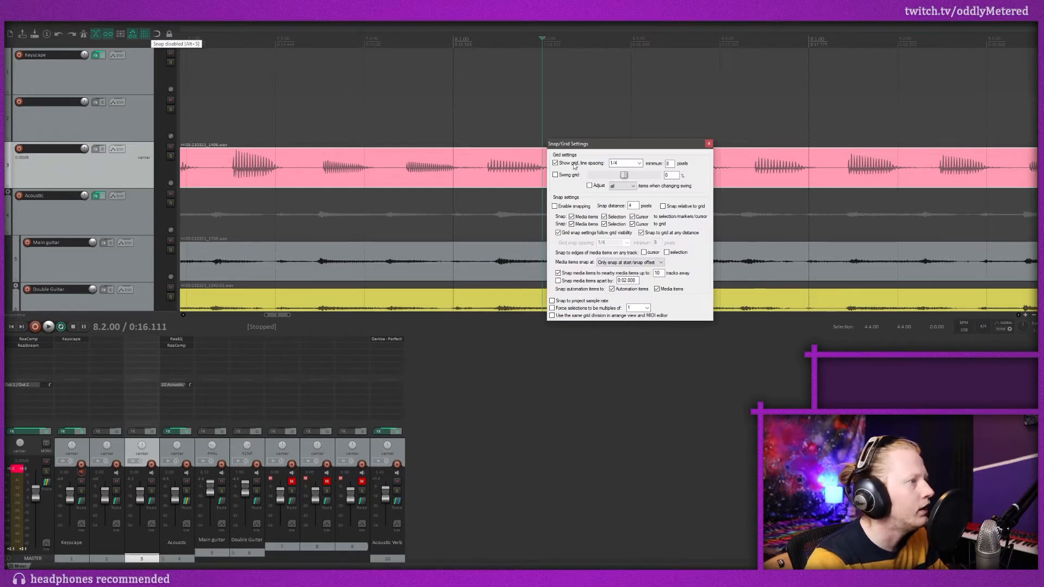
pyautogui.click(639, 164)
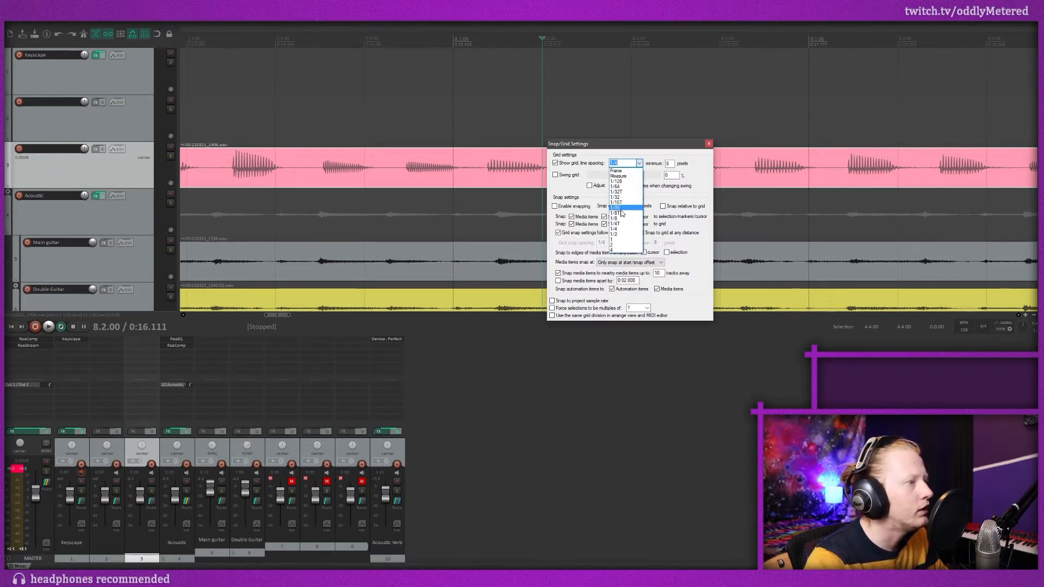
pyautogui.click(625, 212)
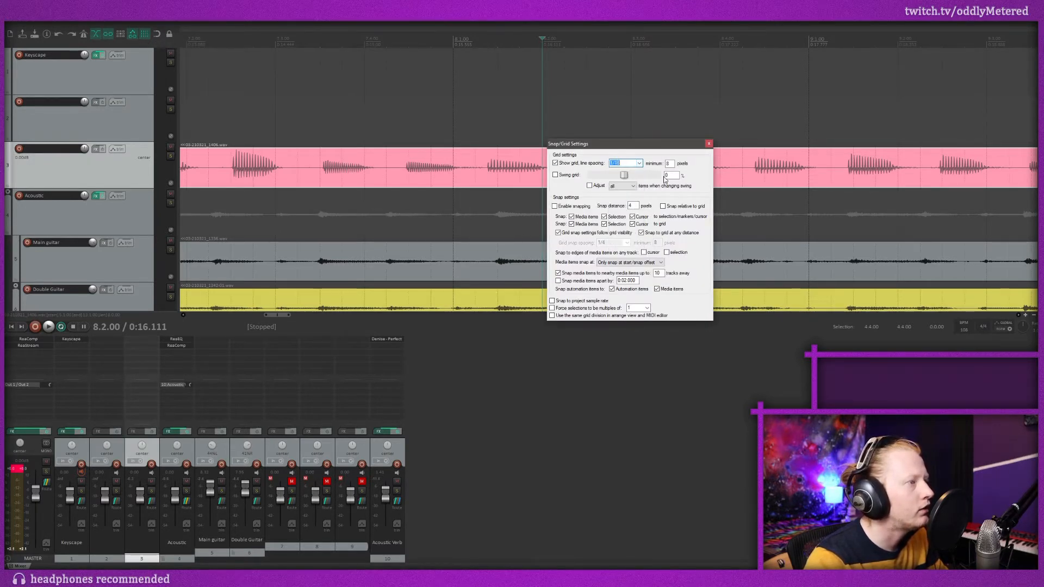
pyautogui.click(709, 144)
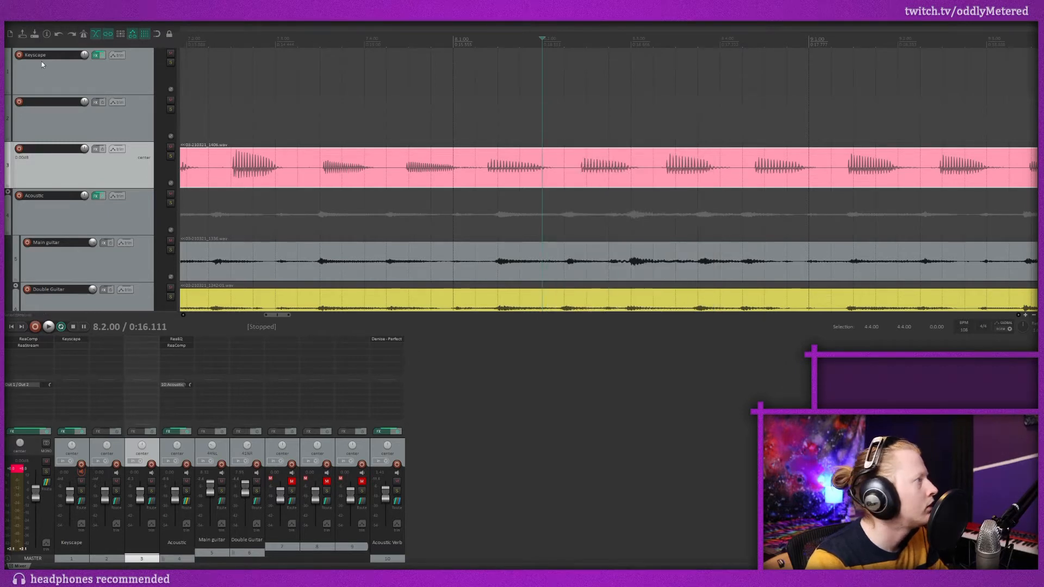
# Split out the single bass note at the start of bar 8 and shift it slightly later in time.
pyautogui.click(562, 172)
pyautogui.press('s')
pyautogui.click(482, 182)
pyautogui.press('s')
pyautogui.click(502, 178)
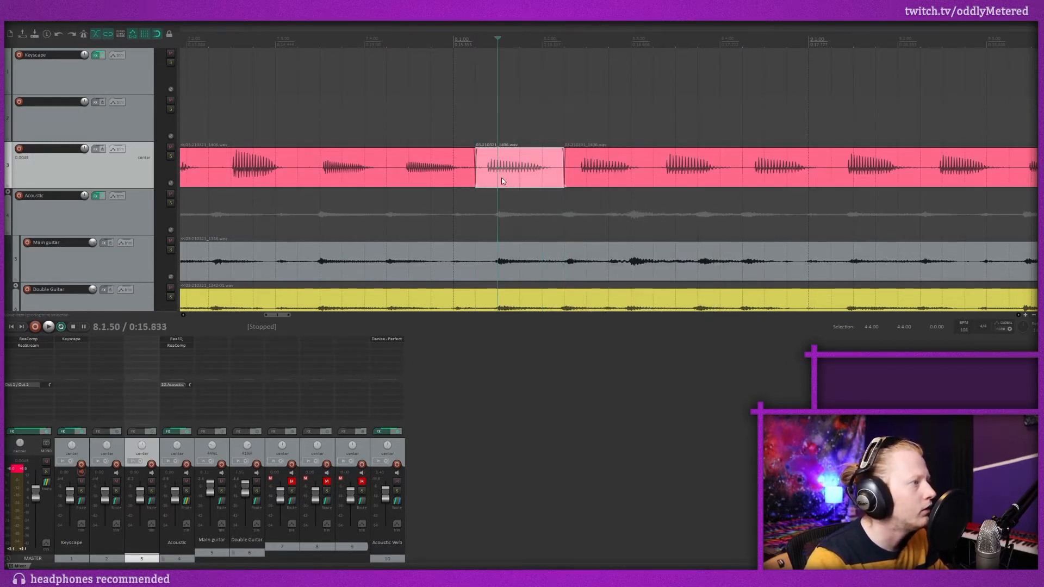
pyautogui.moveTo(501, 177); pyautogui.dragTo(520, 175)
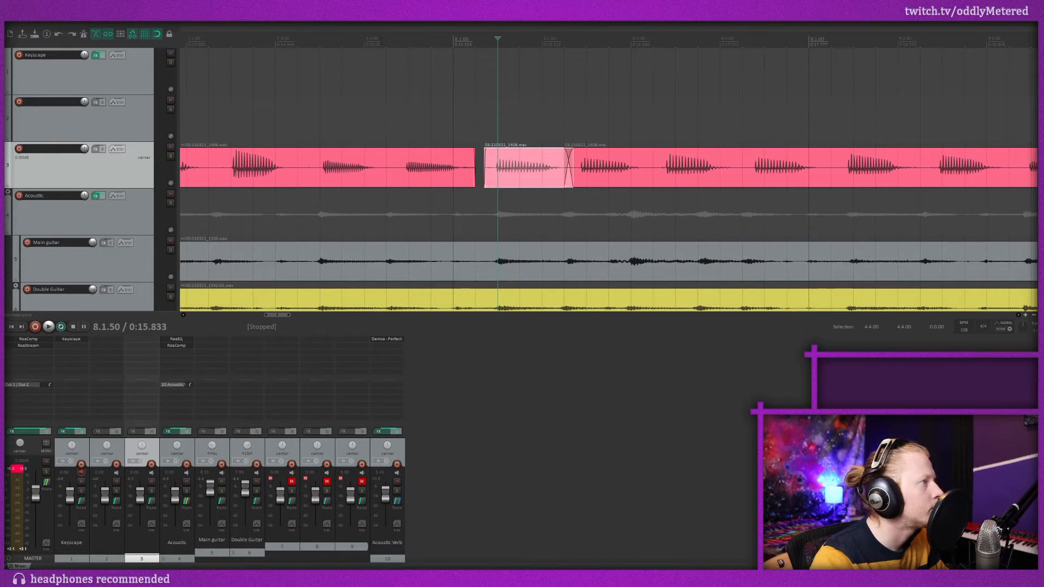
# Audition the edited bass note in context from bar 7 and let playback run past bar 13.
pyautogui.click(382, 42)
pyautogui.press('space')
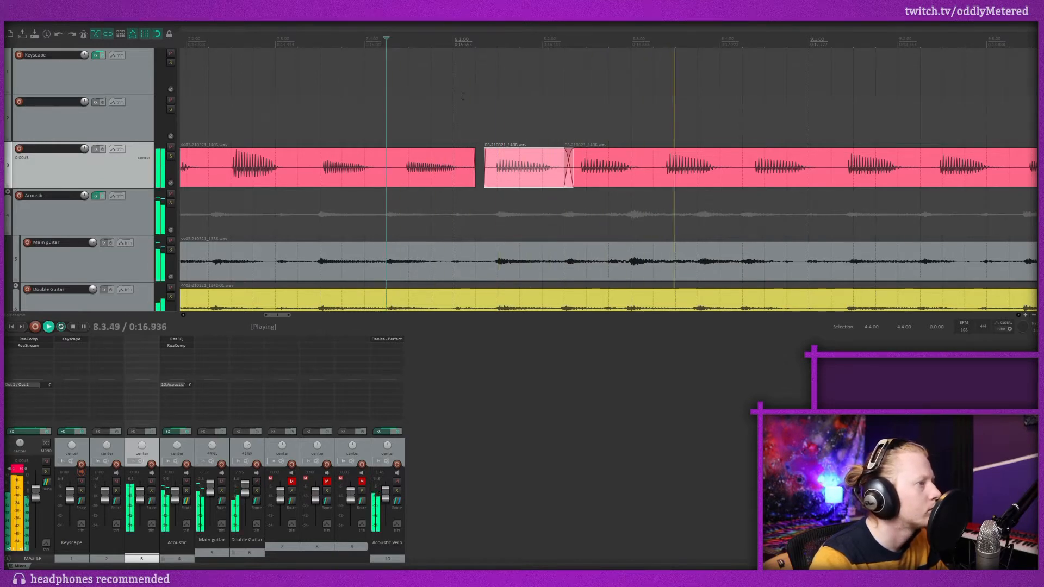
pyautogui.click(299, 41)
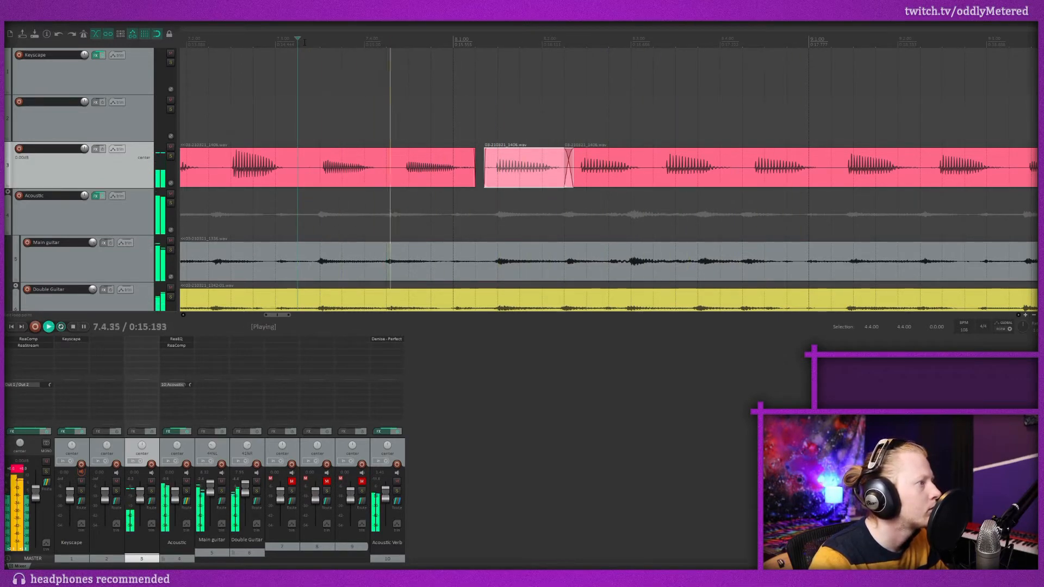
pyautogui.press('space')
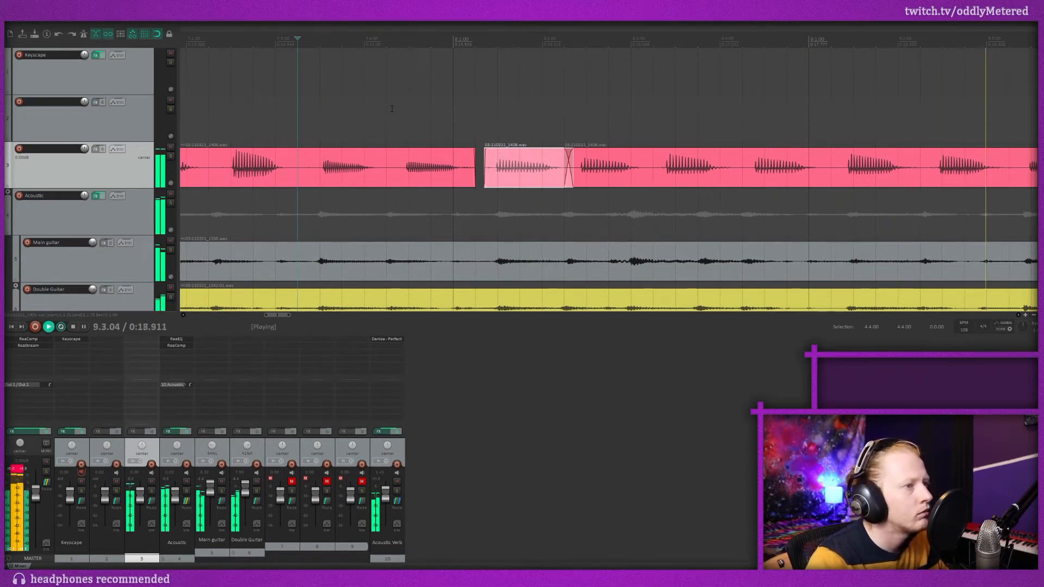
pyautogui.moveTo(277, 315); pyautogui.dragTo(329, 312)
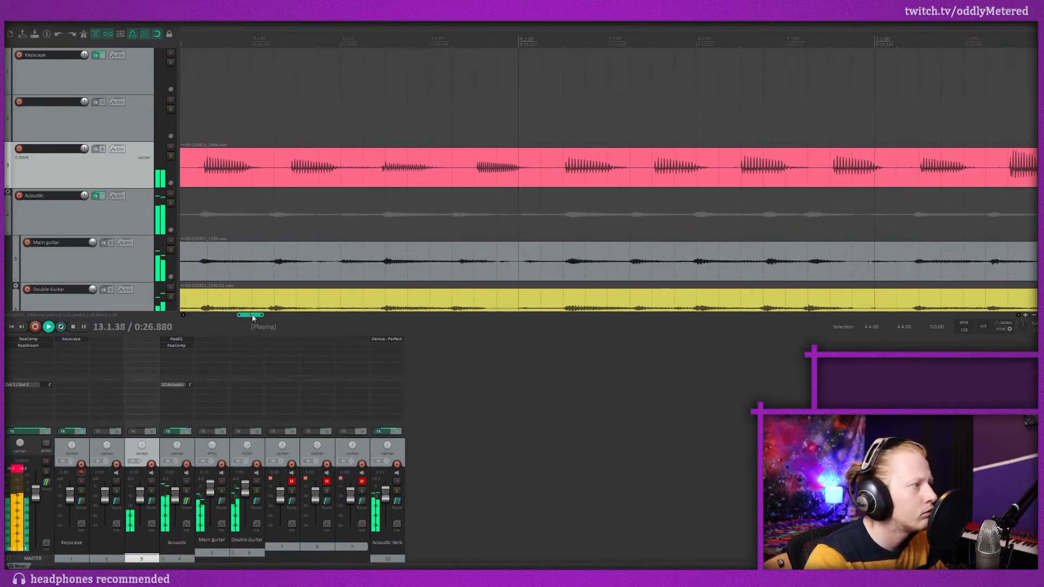
pyautogui.press('space')
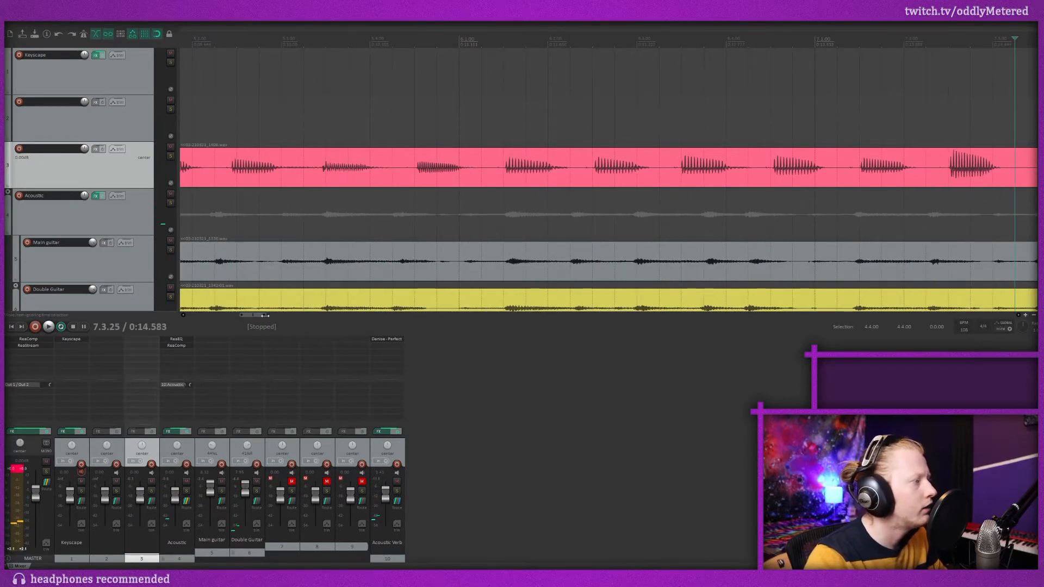
pyautogui.moveTo(261, 315); pyautogui.dragTo(256, 317)
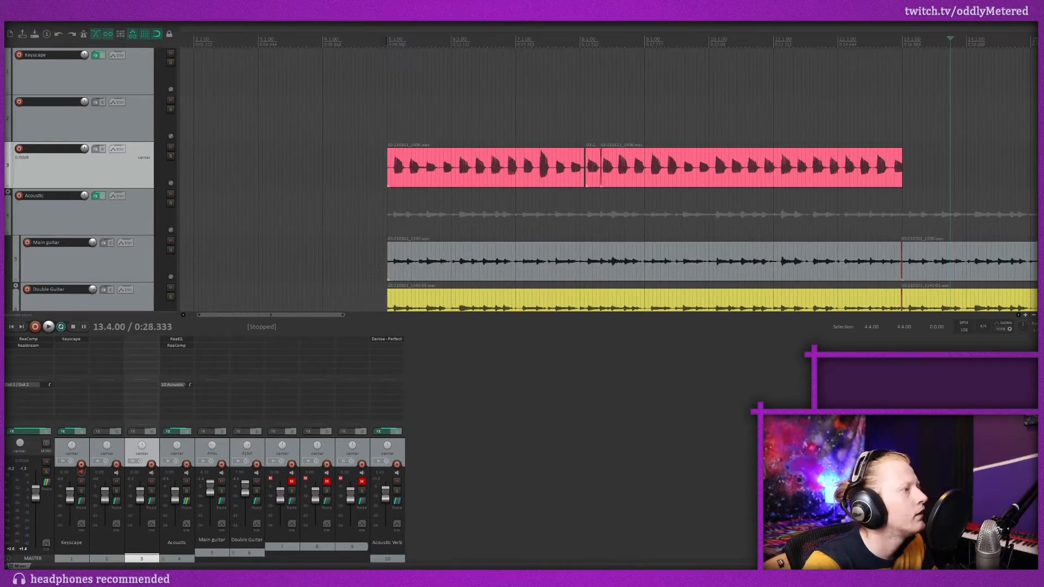
# Extend the end of the last bass item to a sixteenth note past bar 13.
pyautogui.click(387, 120)
pyautogui.press('space')
pyautogui.press('space')
pyautogui.scroll(5, 933, 168)
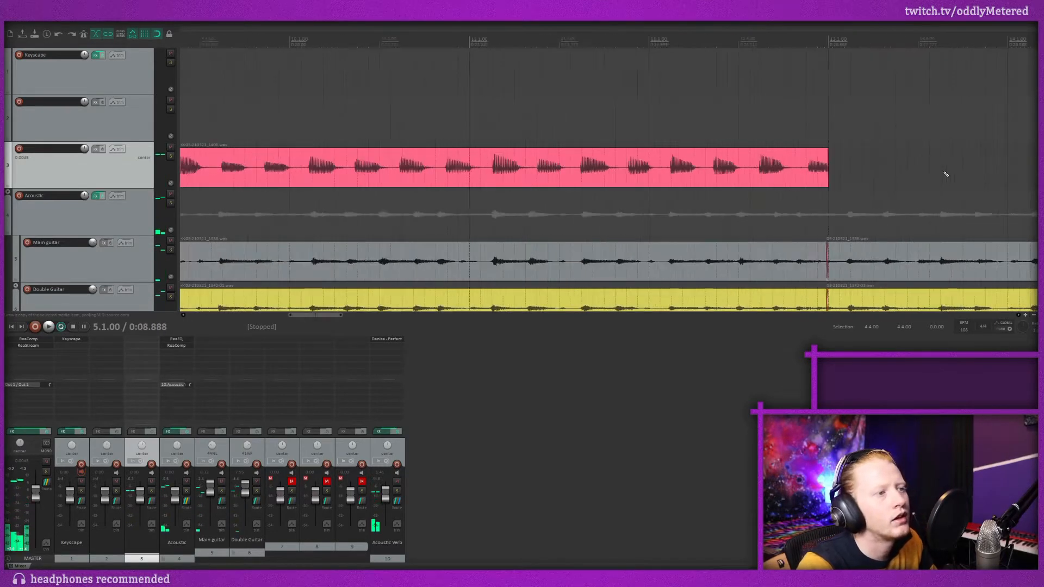
pyautogui.click(527, 174)
pyautogui.moveTo(576, 174); pyautogui.dragTo(624, 175)
pyautogui.scroll(-5, 549, 193)
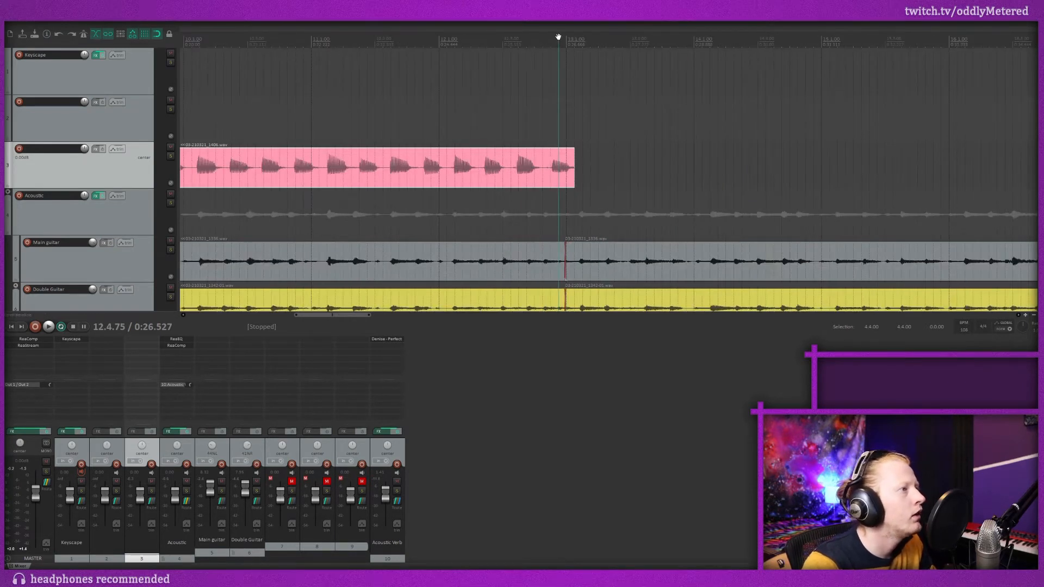
pyautogui.moveTo(559, 36); pyautogui.dragTo(505, 36)
# Trim the start of the first bass item to a sixteenth note after bar 5 and briefly audition it.
pyautogui.moveTo(340, 316); pyautogui.dragTo(265, 331)
pyautogui.click(369, 82)
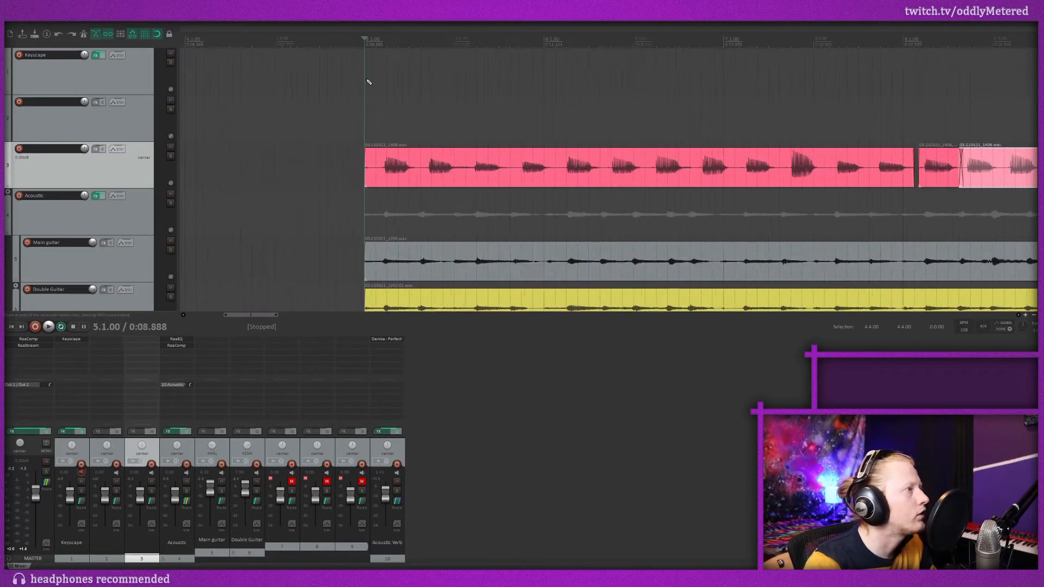
pyautogui.scroll(3, 354, 158)
pyautogui.moveTo(359, 175); pyautogui.dragTo(382, 176)
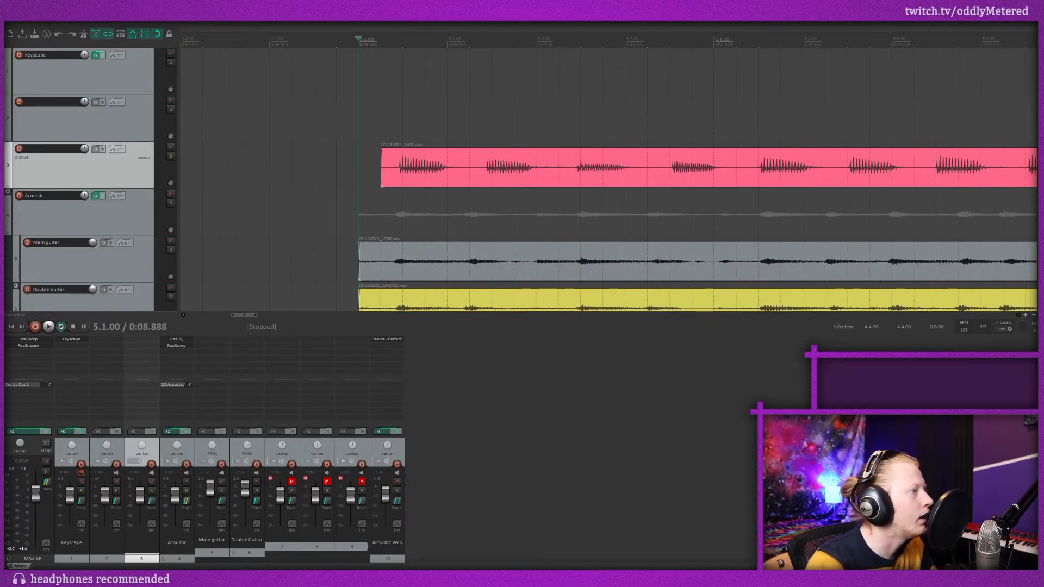
pyautogui.press('space')
pyautogui.press('space')
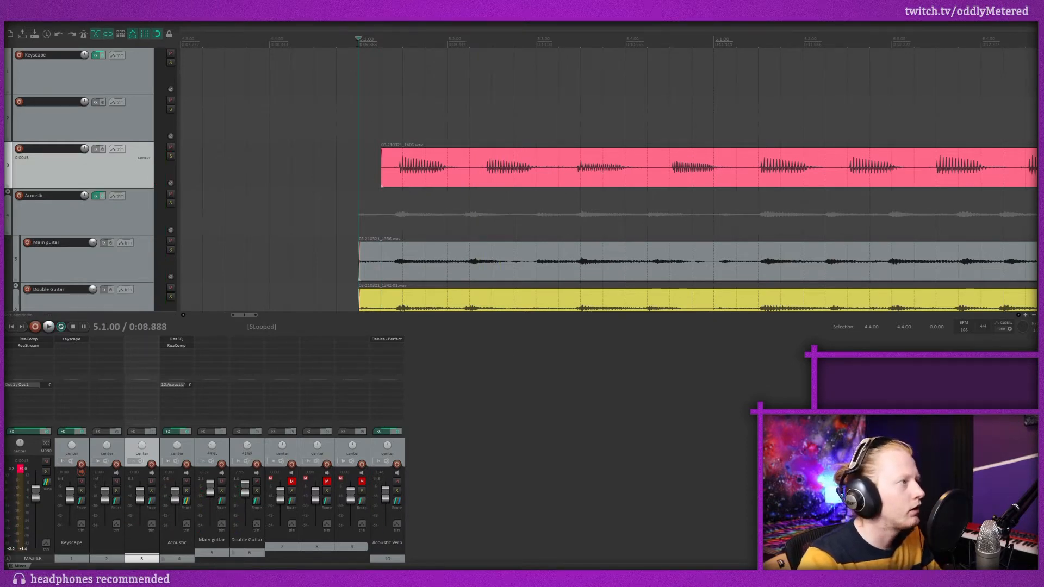
# Make a time selection from 5.1.00 to 13.1.00 over the bass loop.
pyautogui.moveTo(360, 41); pyautogui.dragTo(512, 146)
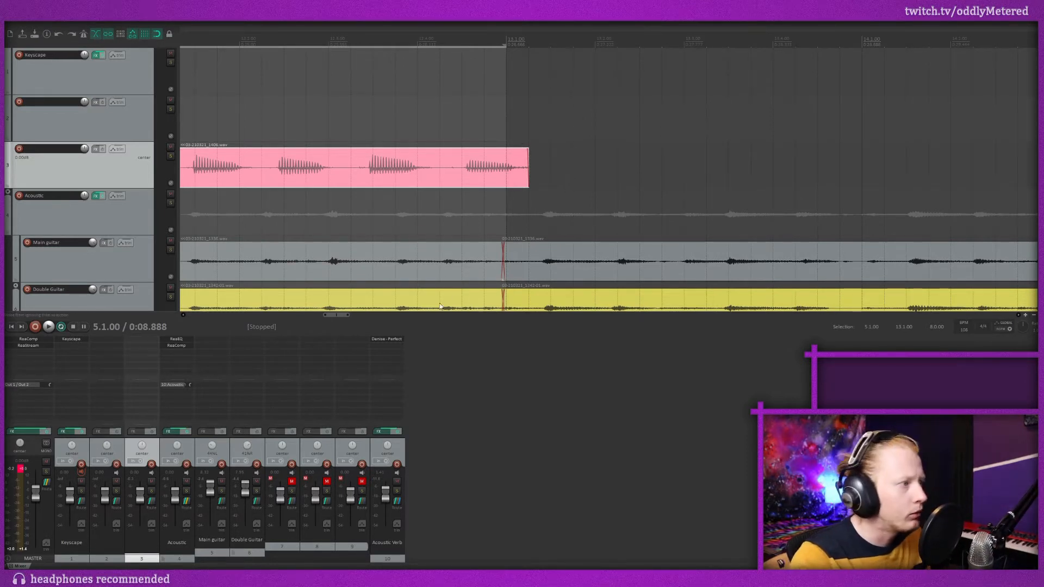
pyautogui.moveTo(333, 319); pyautogui.dragTo(245, 343)
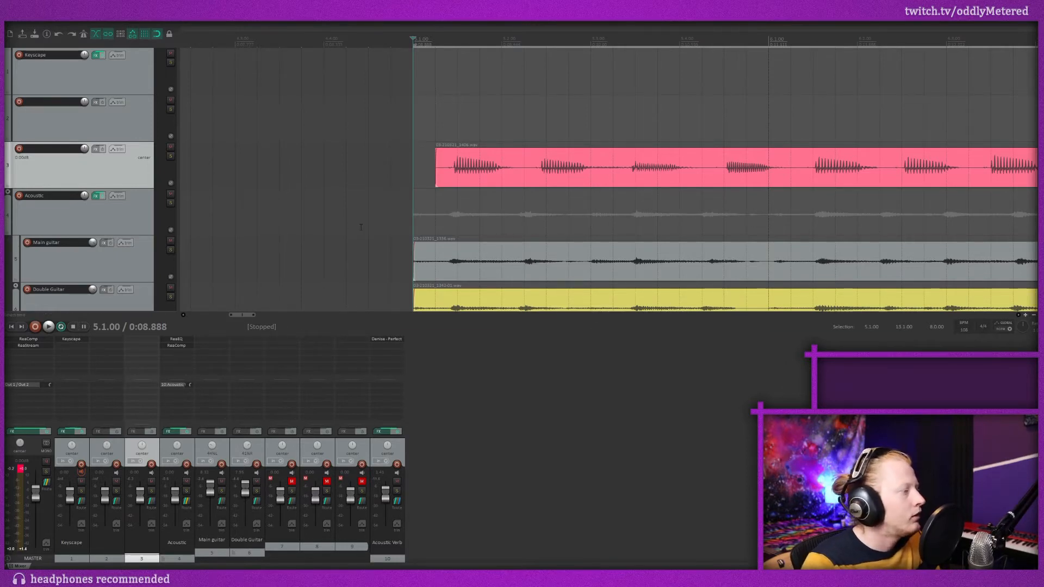
pyautogui.scroll(-4, 361, 232)
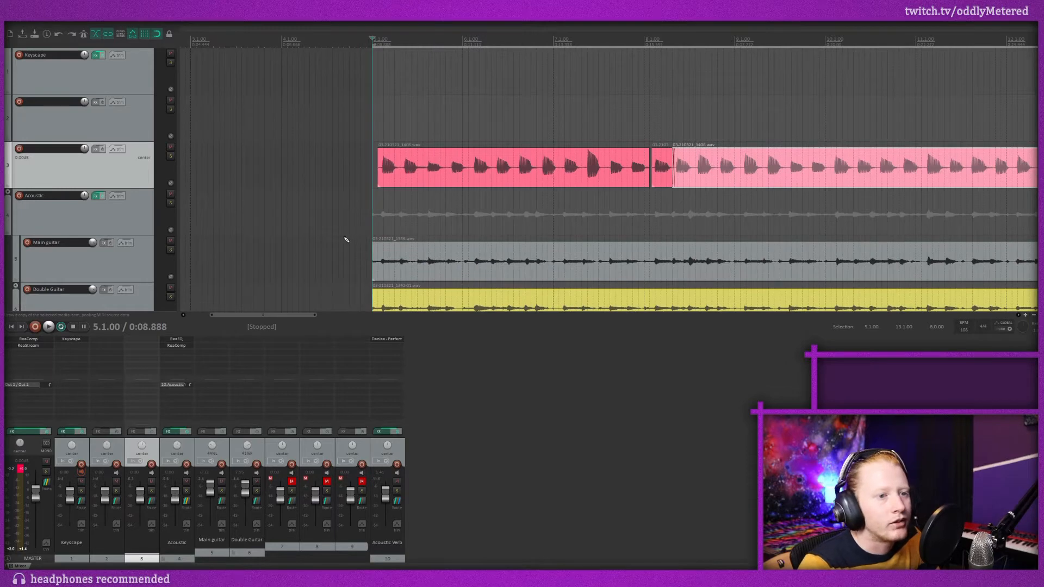
pyautogui.scroll(4, 346, 239)
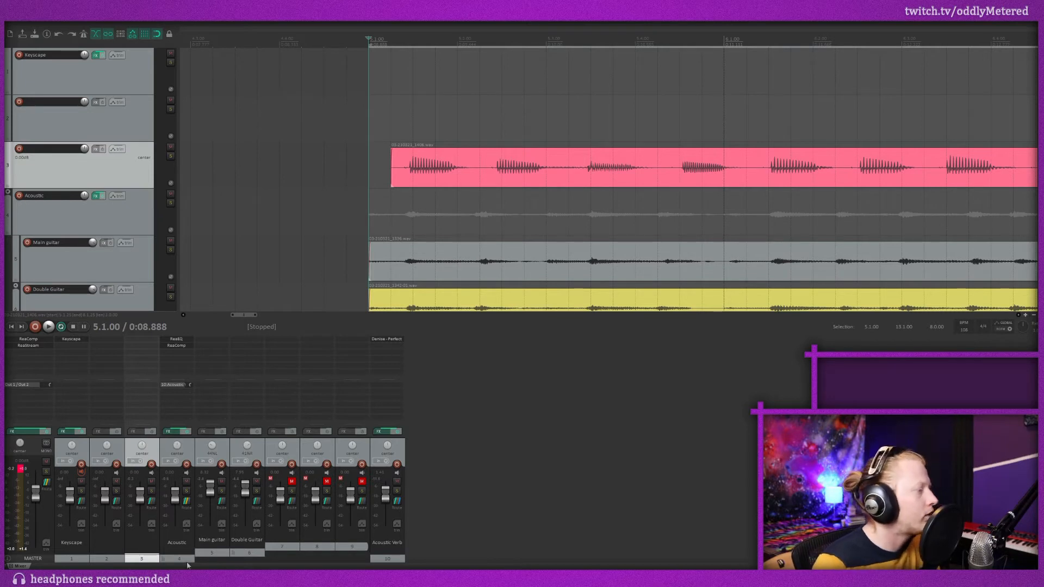
# Insert ReaEQ on track 3, named Bass, and change its band 1 to High Pass while the loop plays.
pyautogui.click(142, 340)
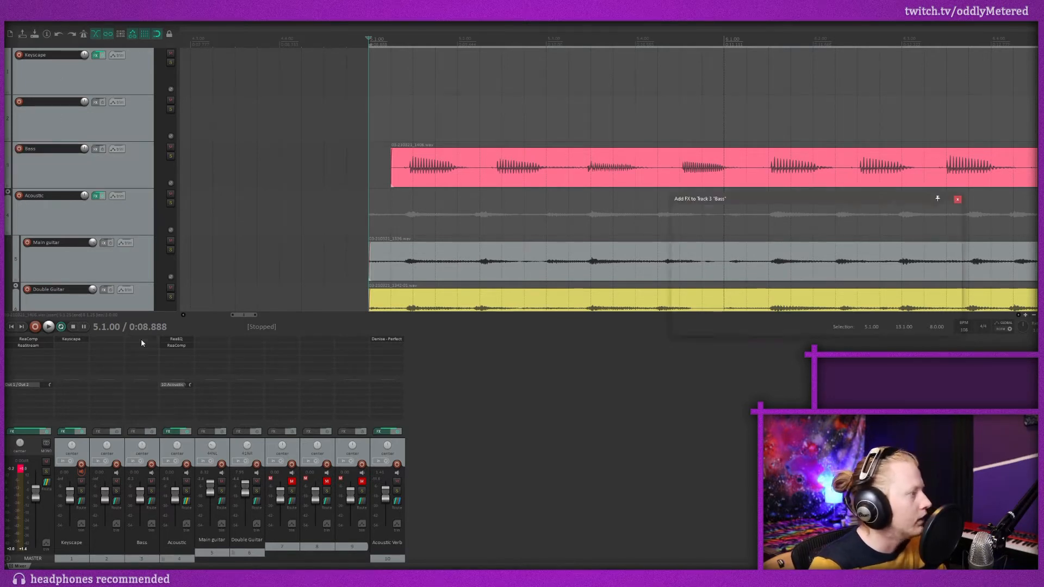
pyautogui.doubleClick(782, 265)
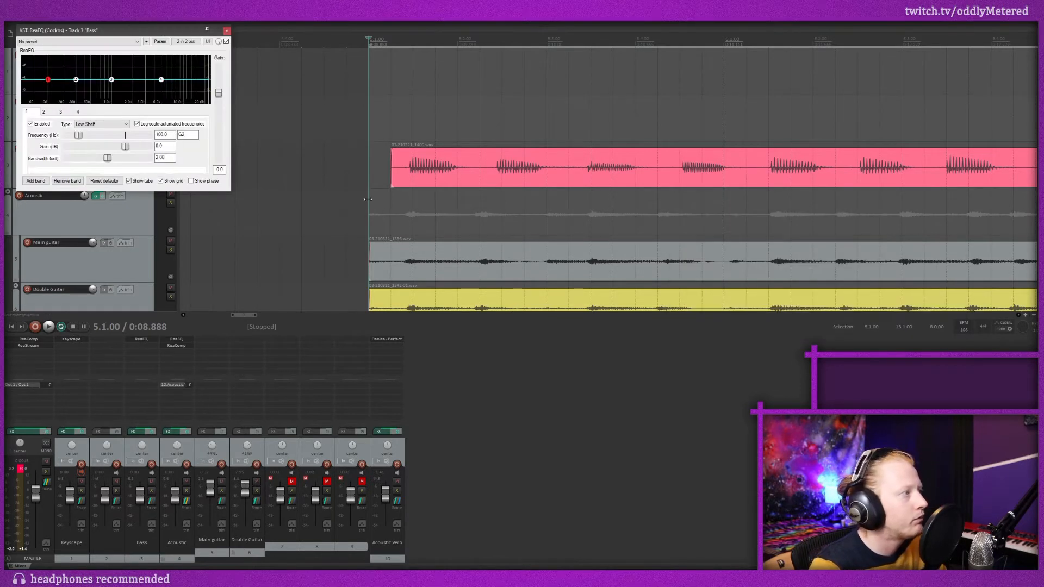
pyautogui.press('space')
pyautogui.moveTo(66, 30); pyautogui.dragTo(318, 68)
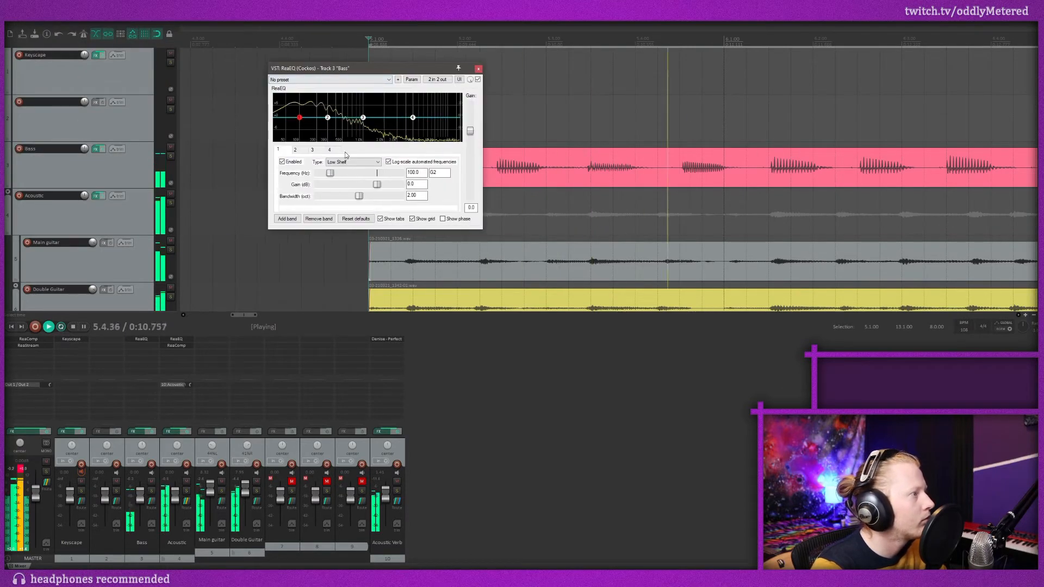
pyautogui.click(353, 162)
pyautogui.click(337, 191)
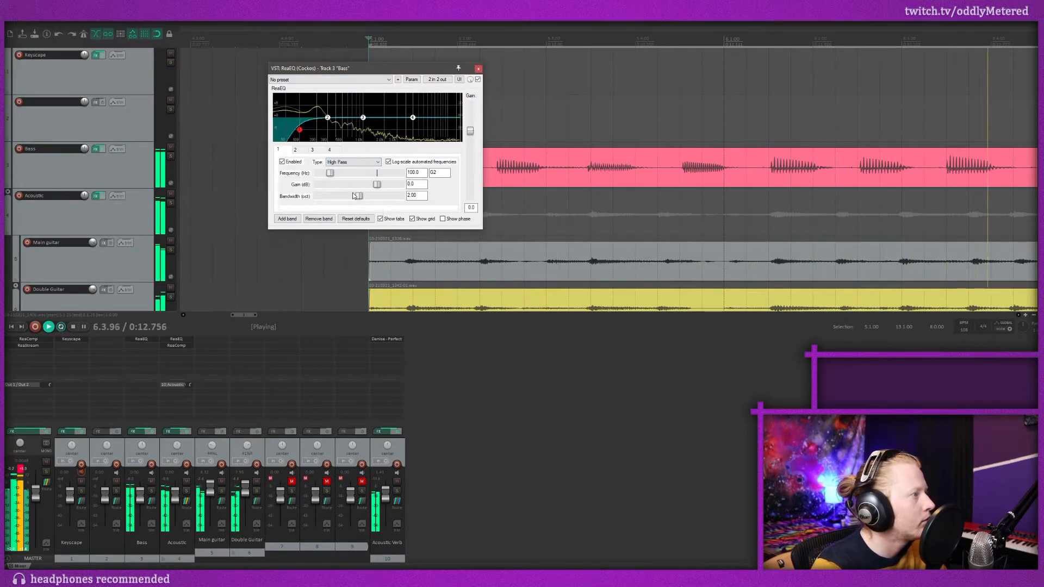
# Lower band 1, the high-pass filter of the Bass ReaEQ, to about 70 Hz and audition it with the loop.
pyautogui.press('space')
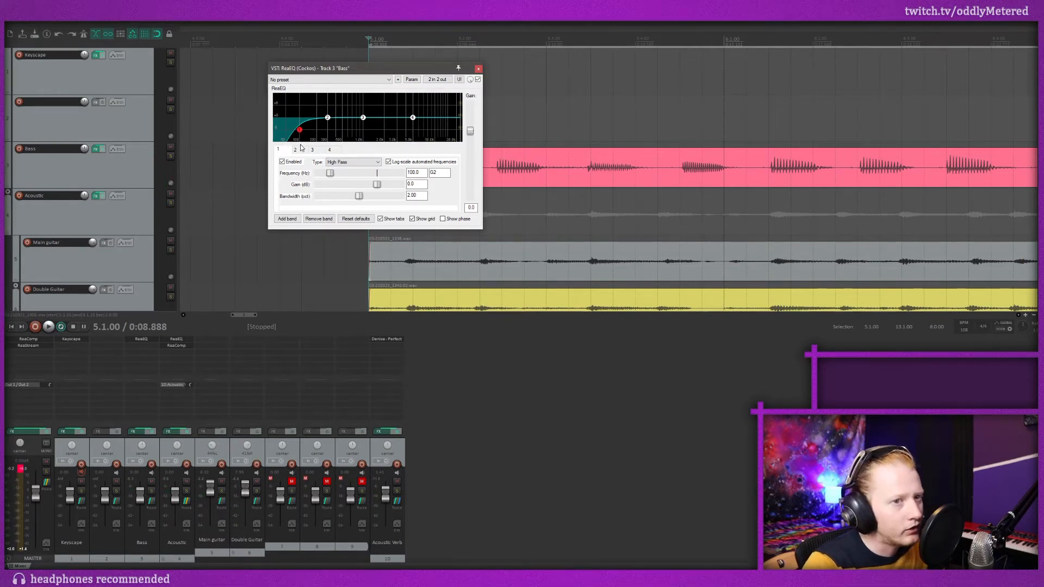
pyautogui.click(389, 162)
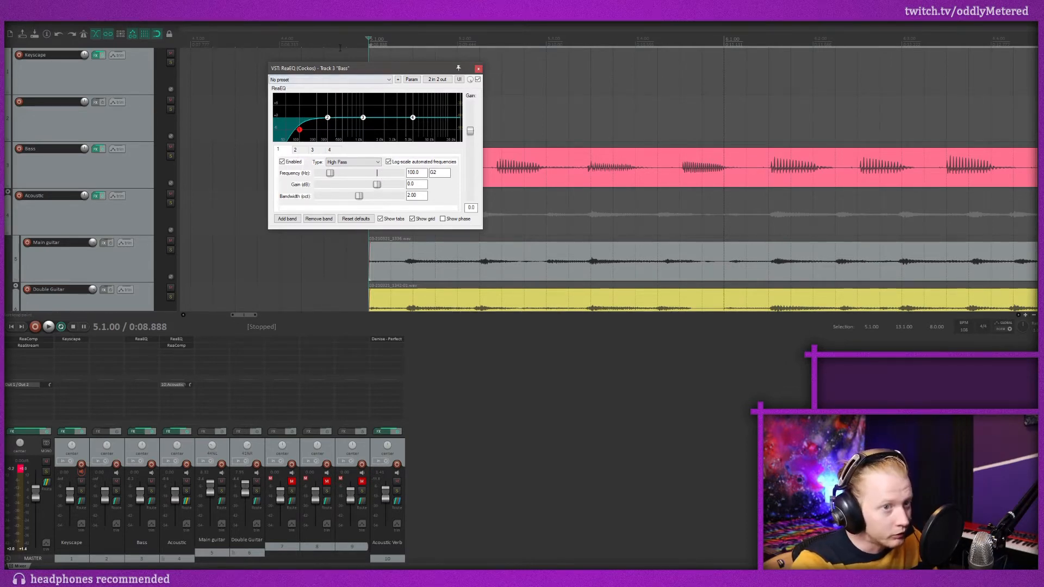
pyautogui.moveTo(298, 131); pyautogui.dragTo(292, 130)
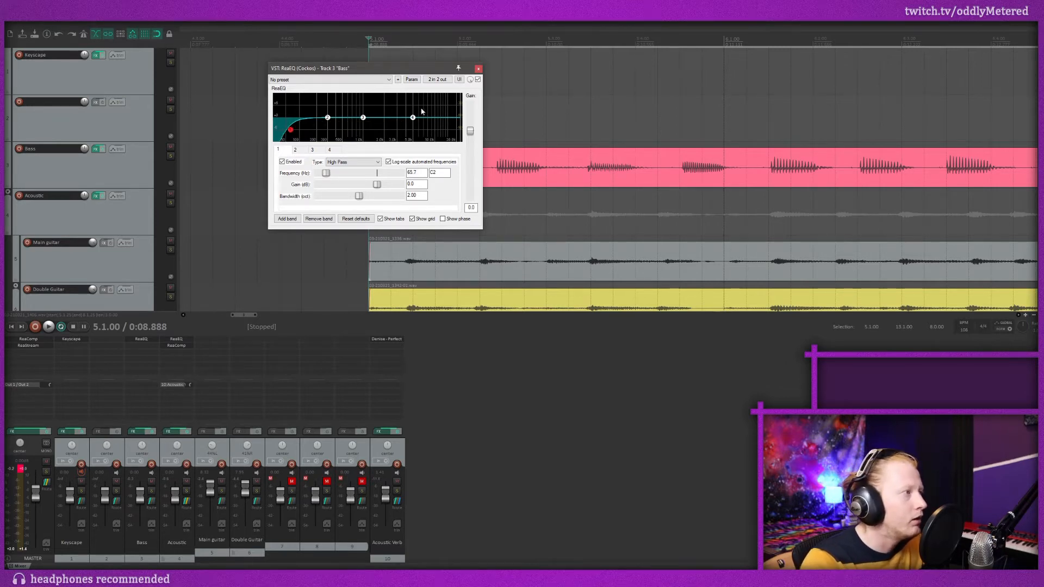
pyautogui.moveTo(361, 74); pyautogui.dragTo(425, 105)
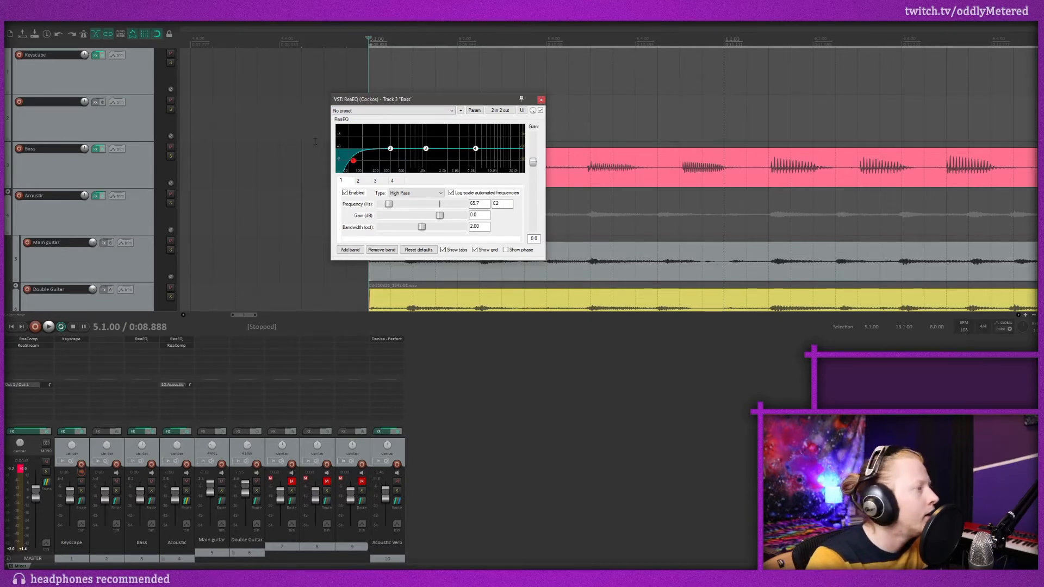
pyautogui.press('space')
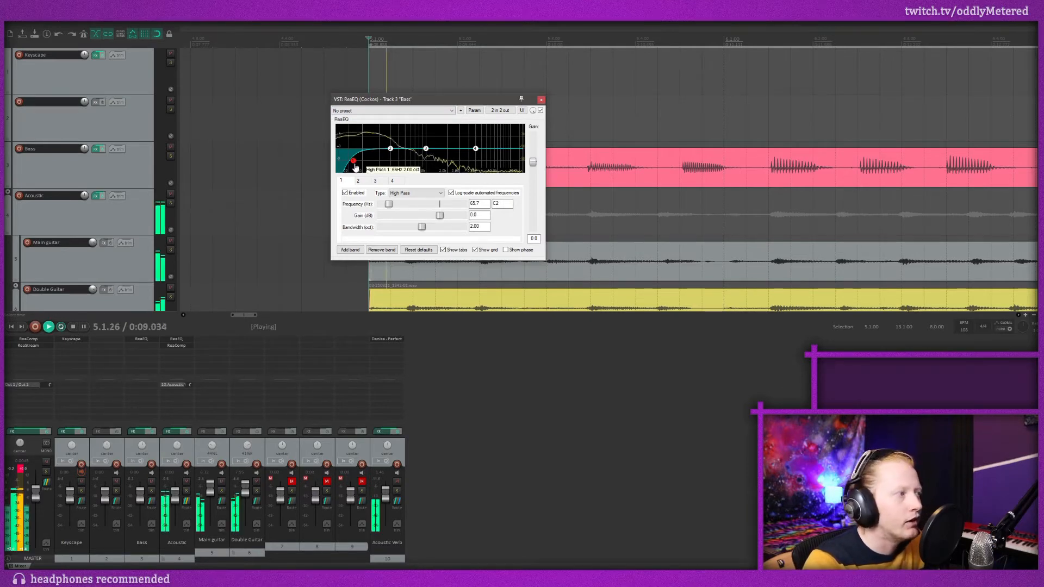
pyautogui.moveTo(354, 162)
pyautogui.mouseDown()
pyautogui.moveTo(337, 163)
pyautogui.moveTo(356, 161)
pyautogui.mouseUp()
pyautogui.press('space')
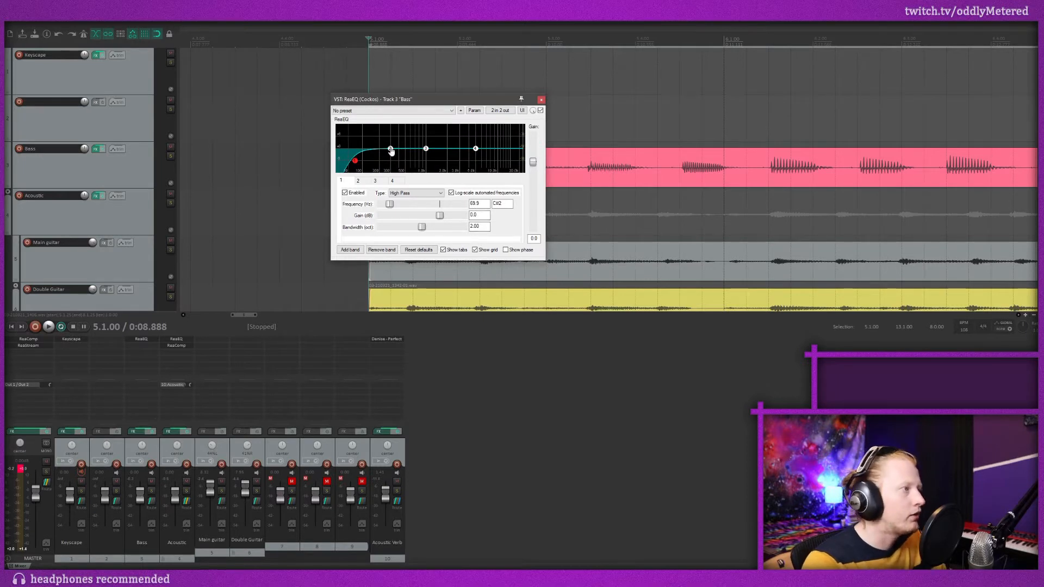
# Boost band 2 of the Bass ReaEQ by 2.4 dB at about 230 Hz with a bandwidth of 1.40 octaves.
pyautogui.moveTo(391, 151)
pyautogui.mouseDown()
pyautogui.moveTo(381, 130)
pyautogui.moveTo(385, 147)
pyautogui.mouseUp()
pyautogui.press('space')
pyautogui.press('space')
pyautogui.scroll(-4, 385, 147)
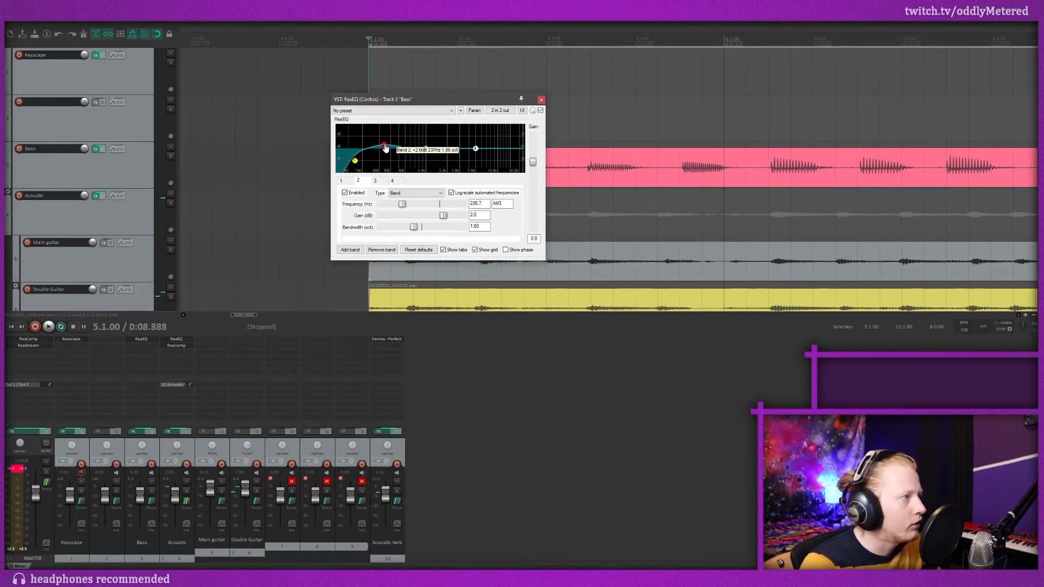
pyautogui.scroll(-2, 386, 147)
pyautogui.moveTo(385, 147); pyautogui.dragTo(384, 145)
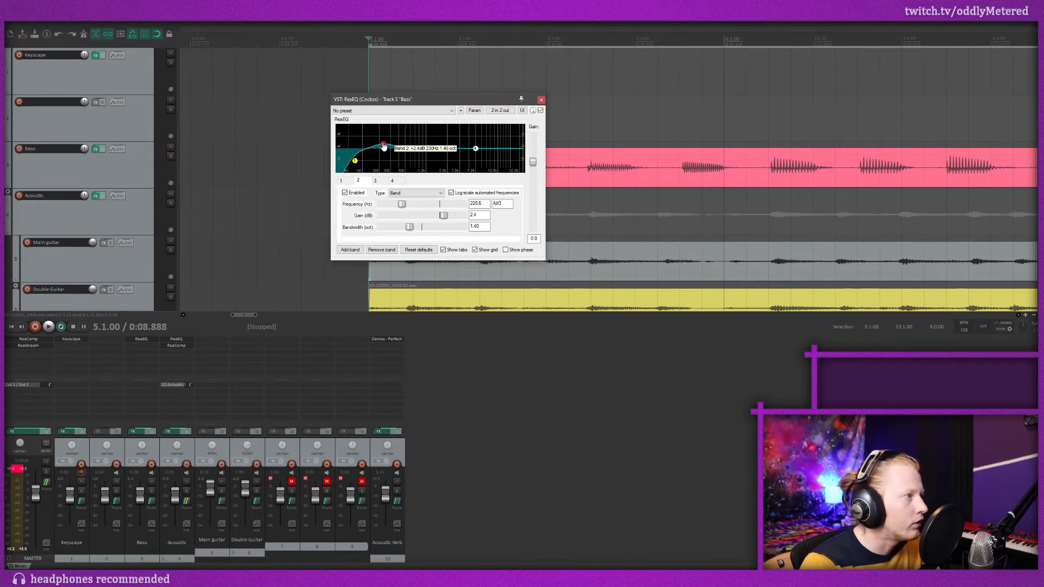
# Cut the band 4 high shelf of the Bass ReaEQ by 3.2 dB at about 4000 Hz during playback and close the plugin.
pyautogui.press('space')
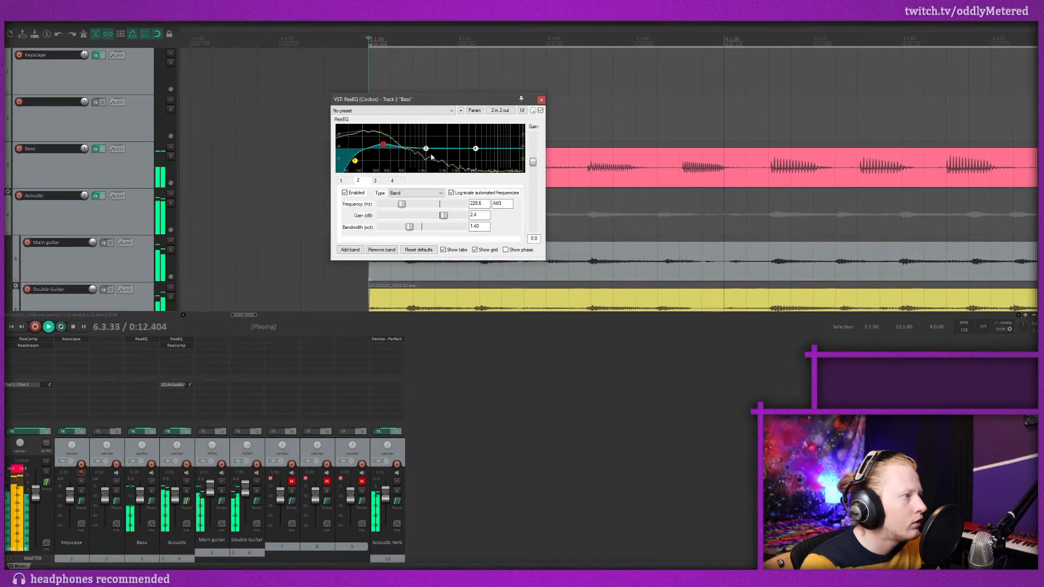
pyautogui.moveTo(476, 148)
pyautogui.mouseDown()
pyautogui.moveTo(454, 194)
pyautogui.moveTo(470, 158)
pyautogui.mouseUp()
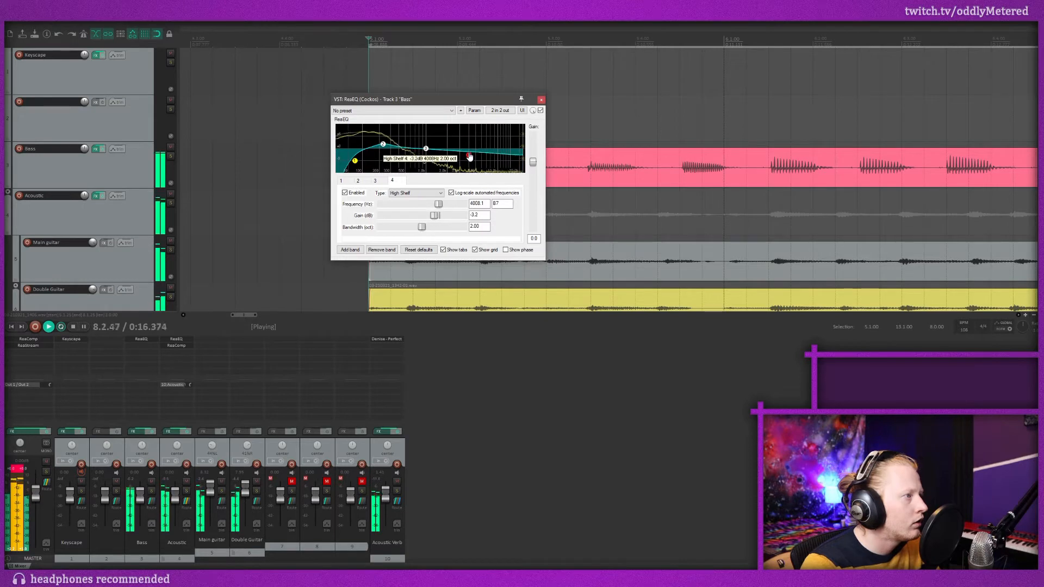
pyautogui.press('space')
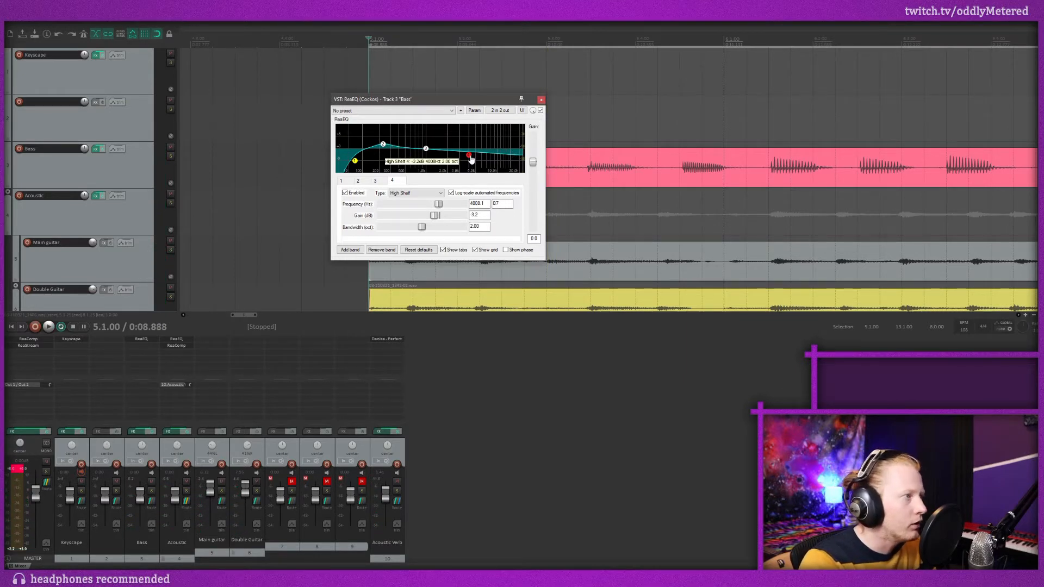
pyautogui.click(541, 100)
# Insert ReaComp from the favorites on the Bass track after ReaEQ and briefly audition the loop.
pyautogui.doubleClick(142, 344)
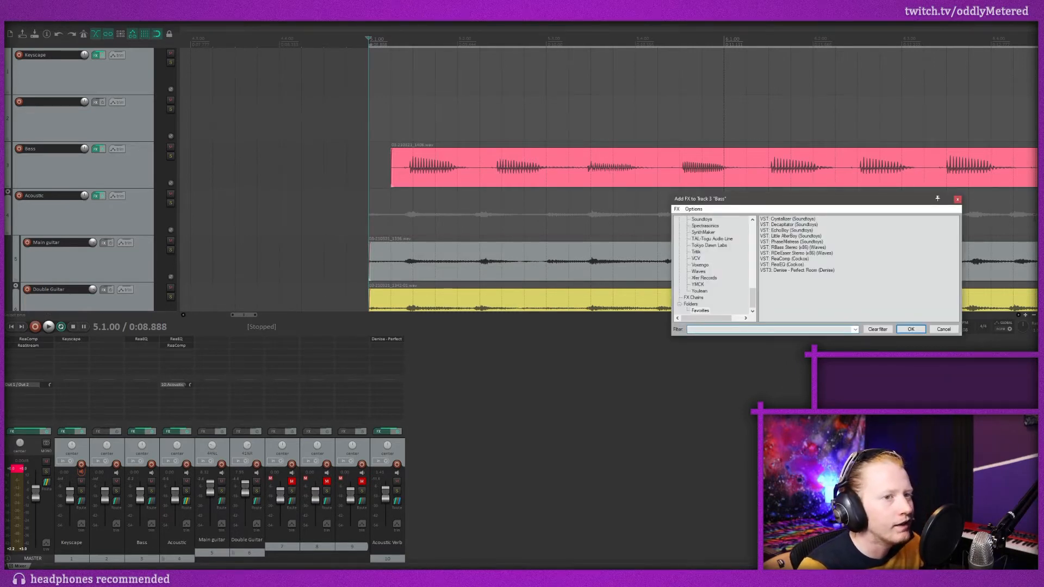
pyautogui.click(781, 260)
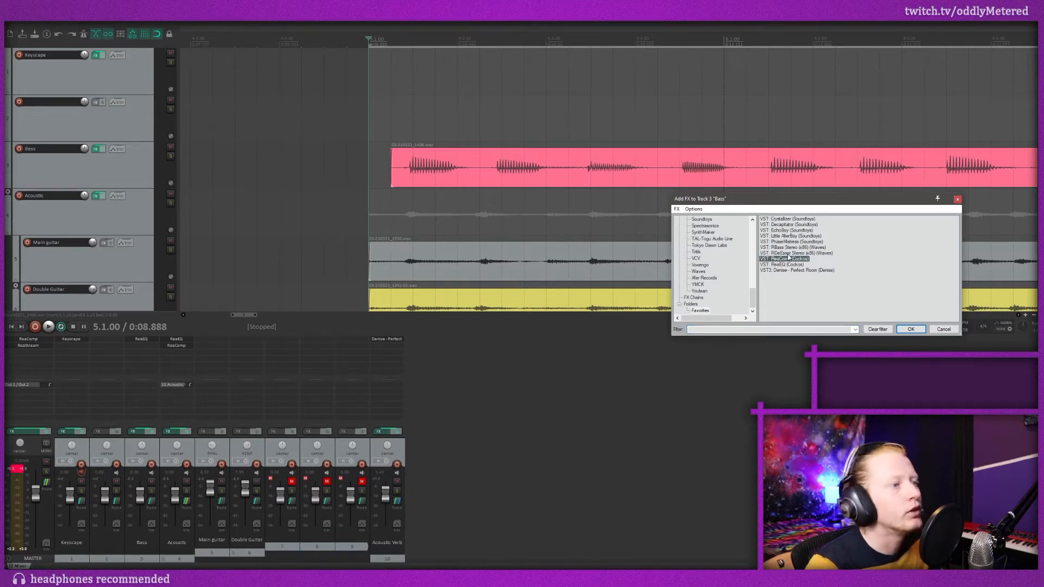
pyautogui.doubleClick(784, 260)
pyautogui.moveTo(145, 34); pyautogui.dragTo(620, 166)
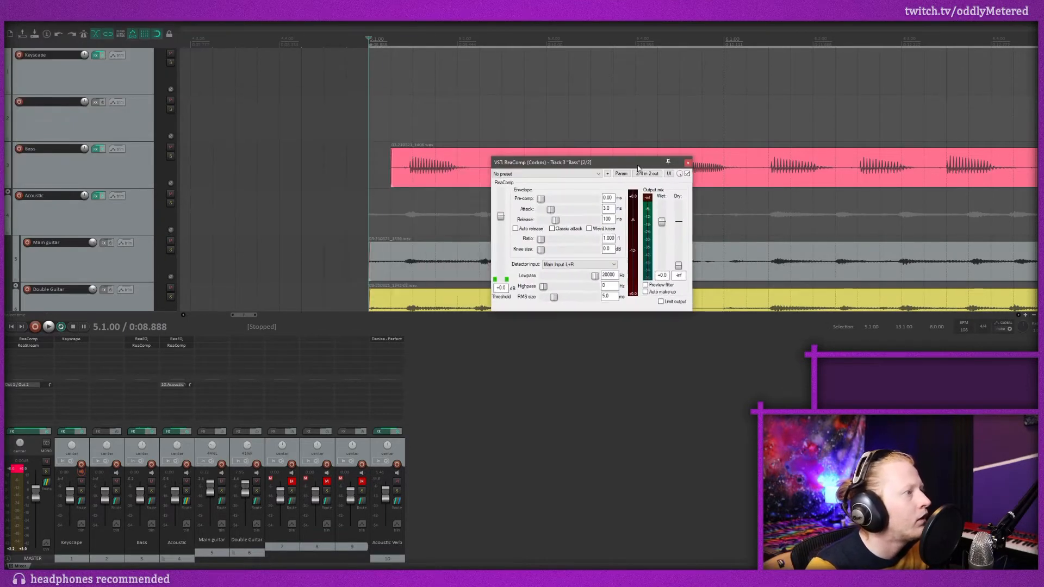
pyautogui.press('space')
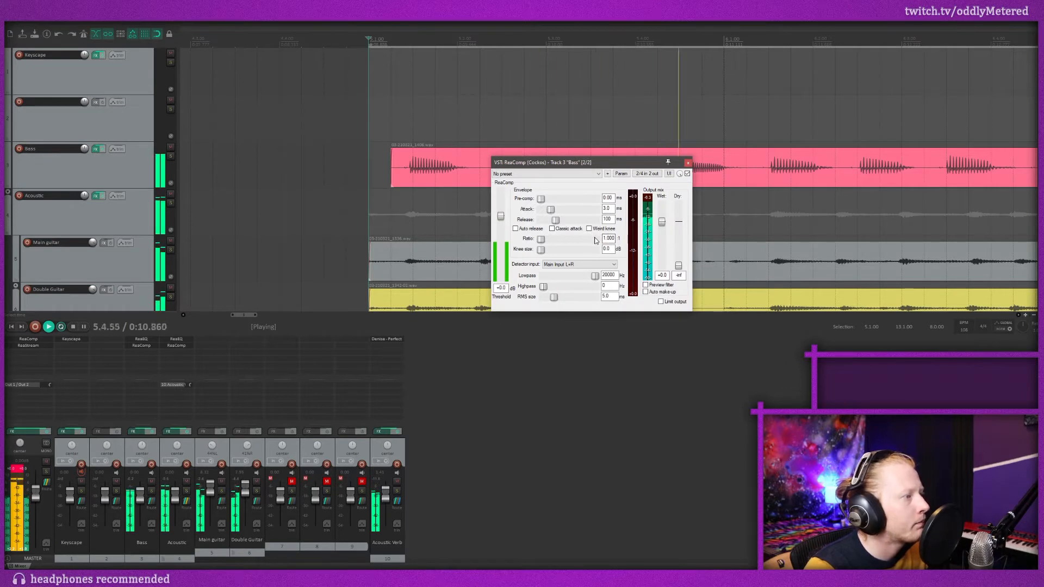
pyautogui.press('space')
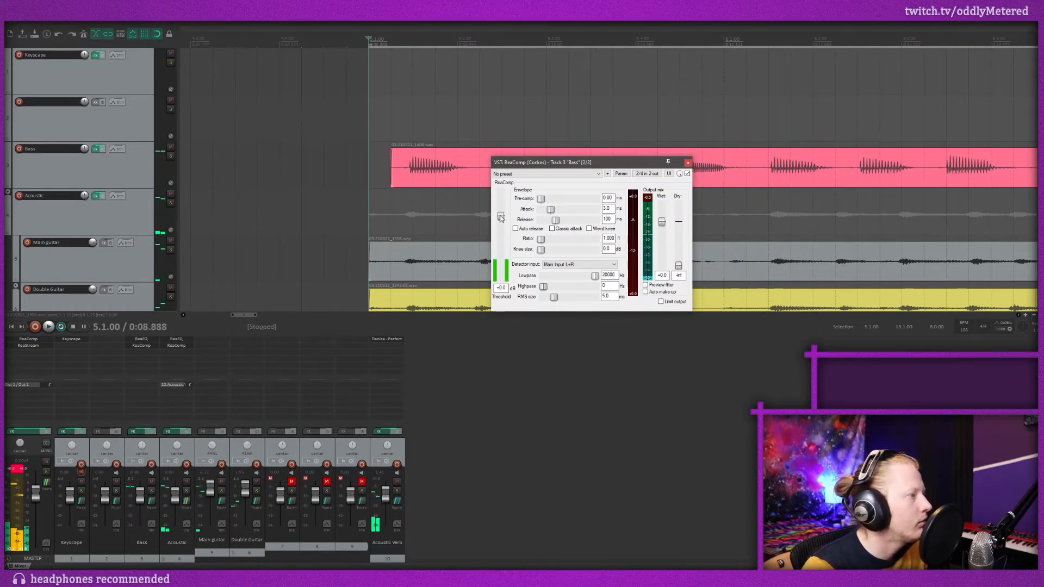
# Set the Bass ReaComp threshold to -19.5 dB, ratio to about 1.86:1 and release to about 193 ms while the loop plays.
pyautogui.moveTo(501, 215); pyautogui.dragTo(503, 249)
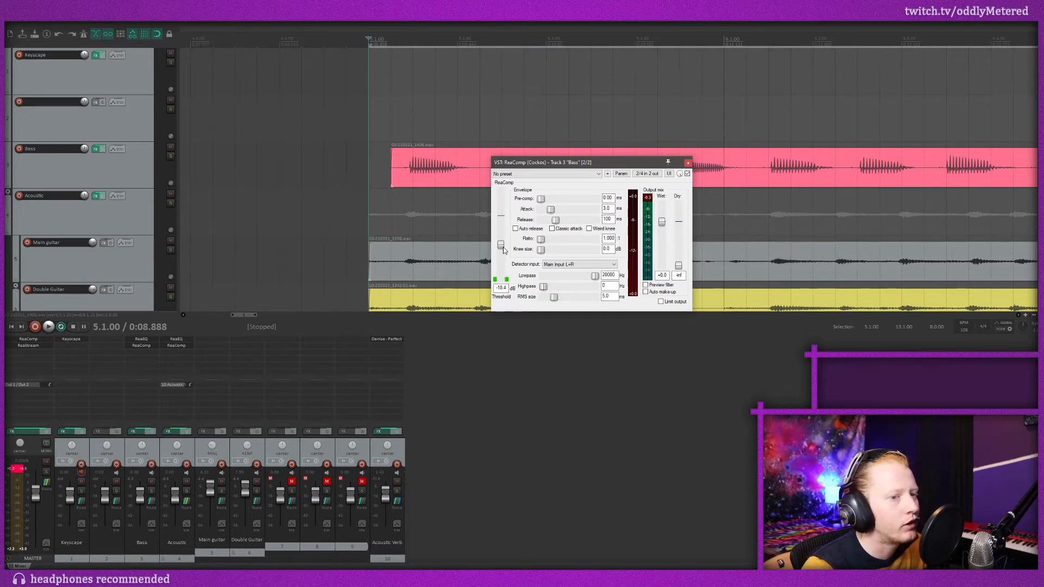
pyautogui.press('space')
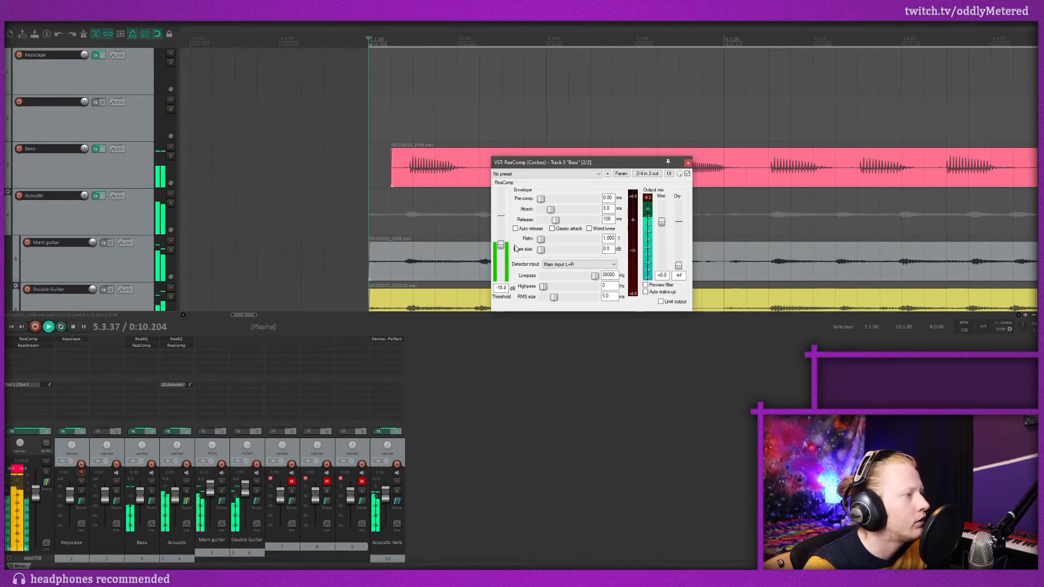
pyautogui.moveTo(500, 246); pyautogui.dragTo(557, 242)
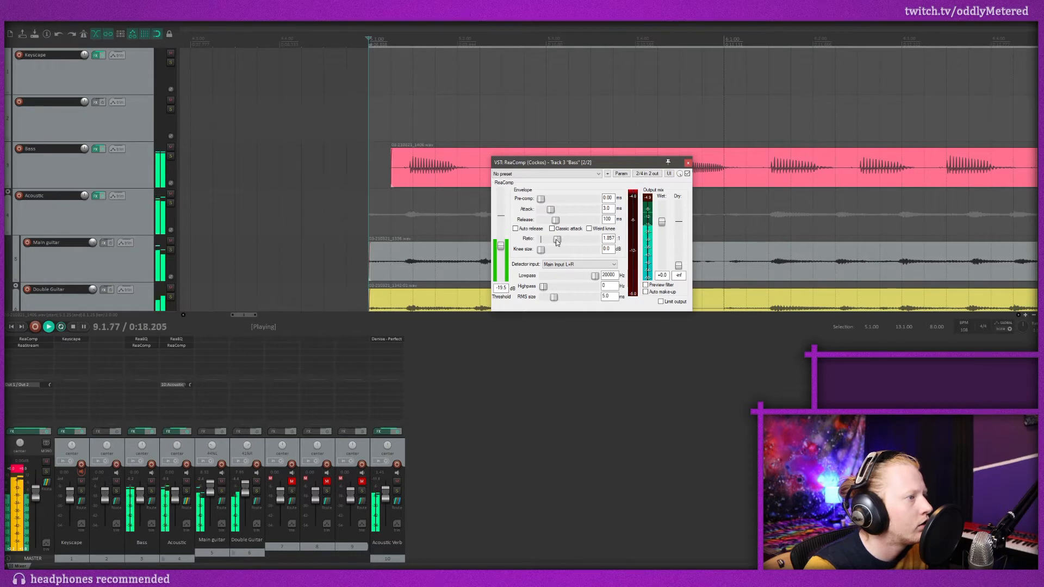
pyautogui.moveTo(555, 220); pyautogui.dragTo(560, 222)
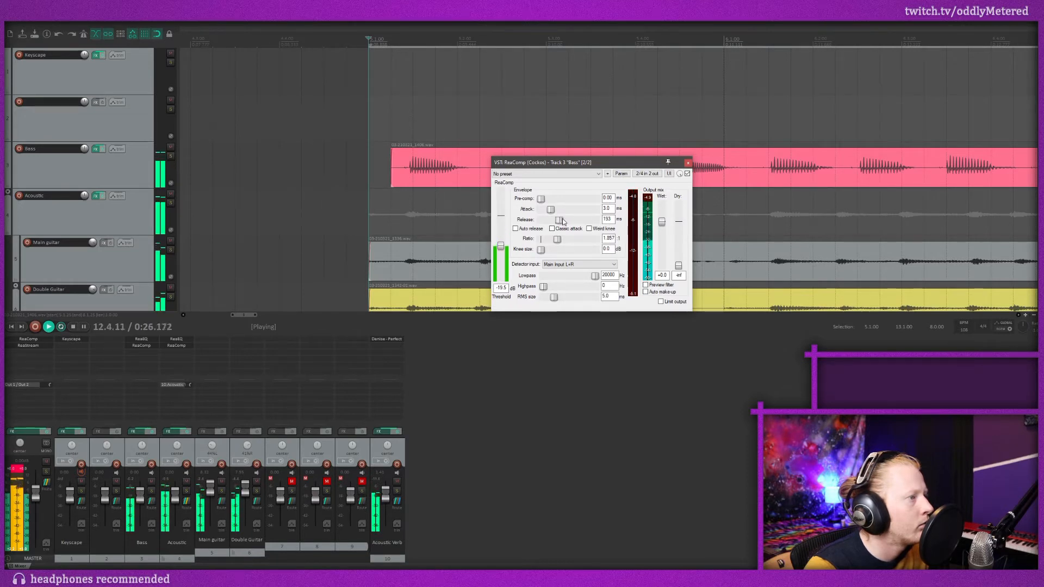
pyautogui.press('space')
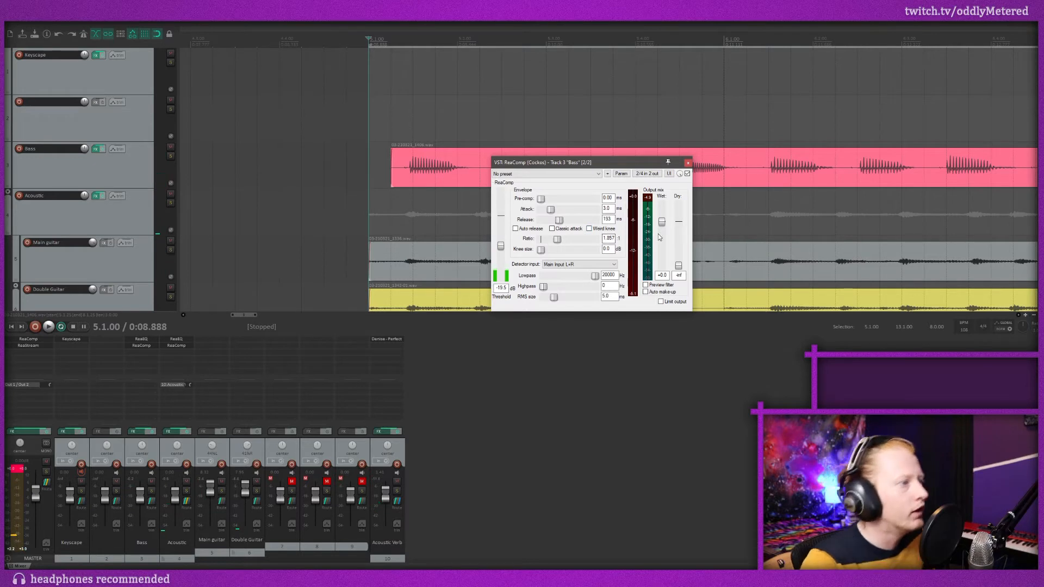
# Set the Bass ReaComp wet output to +3.8 dB, reset the master peak meter while listening, and close the compressor.
pyautogui.moveTo(664, 228); pyautogui.dragTo(665, 220)
pyautogui.press('space')
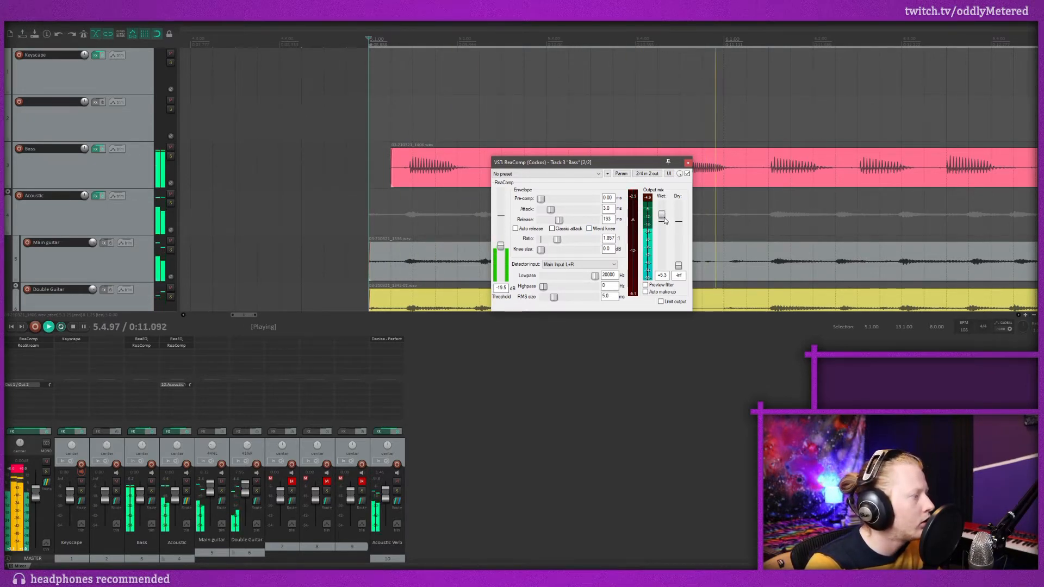
pyautogui.moveTo(665, 220); pyautogui.dragTo(664, 223)
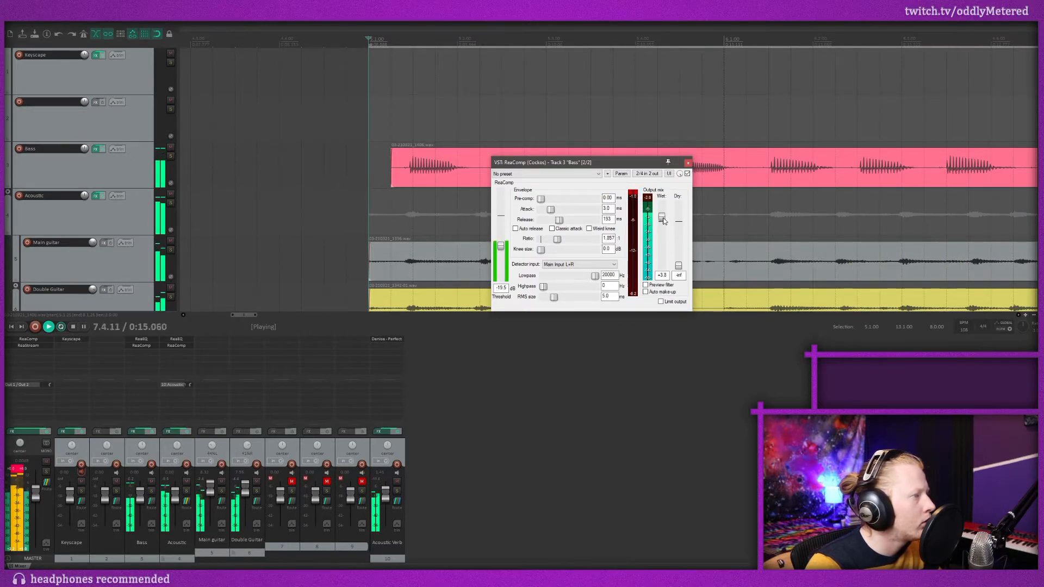
pyautogui.click(16, 476)
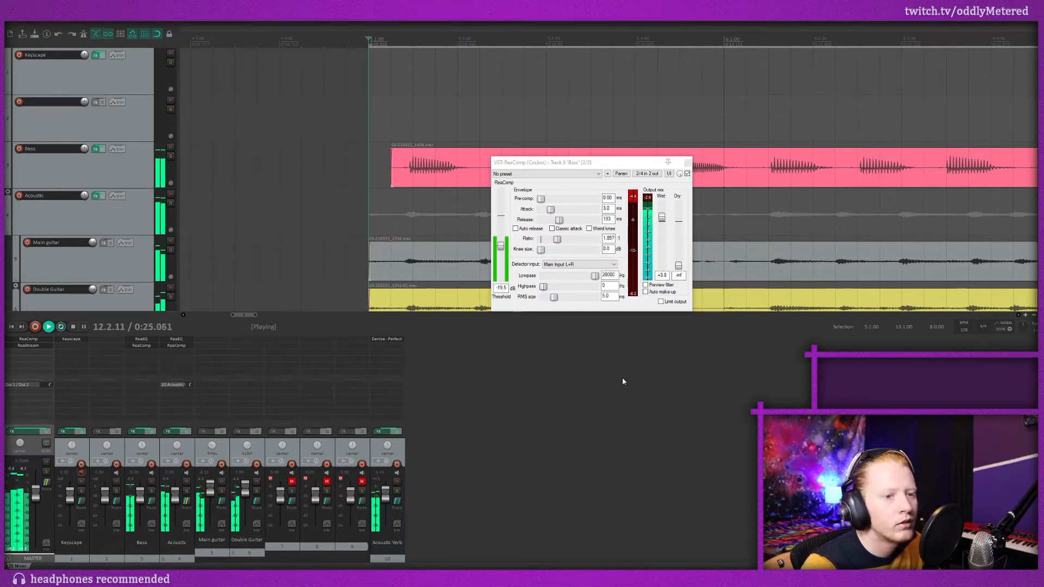
pyautogui.press('space')
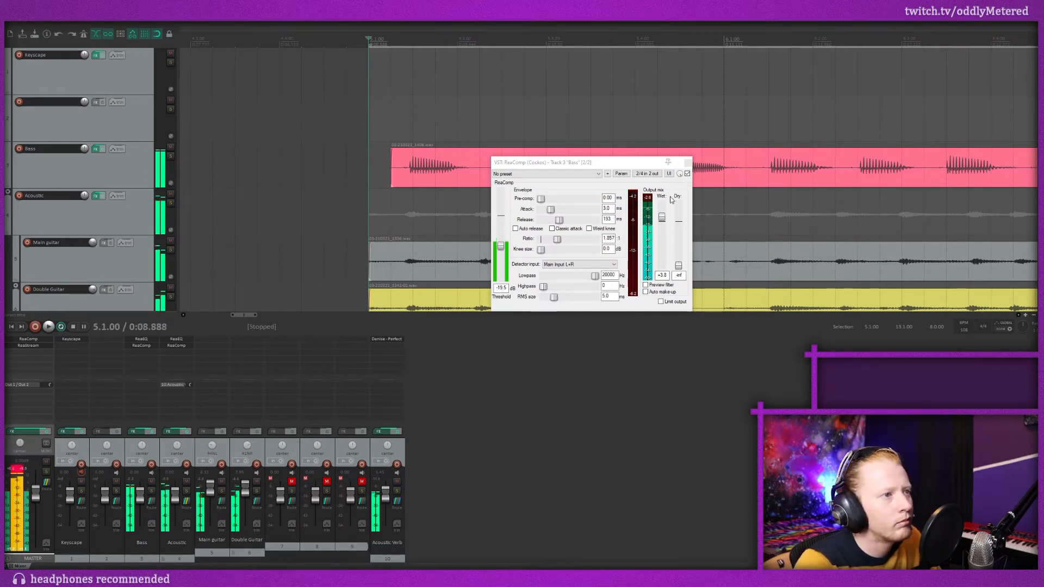
pyautogui.click(688, 162)
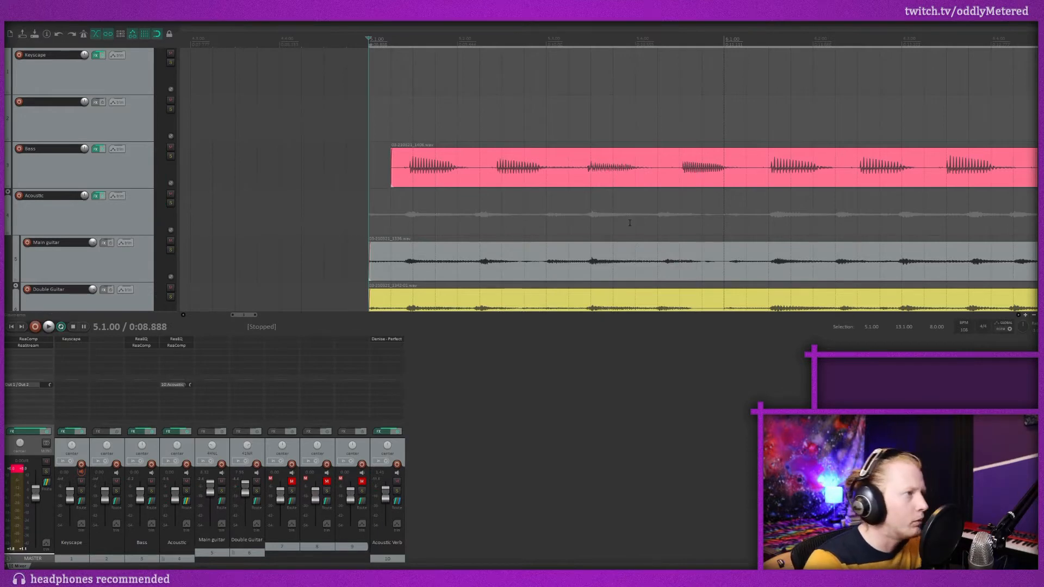
# Lower the Bass track's volume to about -1 dB and audition the whole loop with the guitars.
pyautogui.scroll(-5, 630, 223)
pyautogui.press('space')
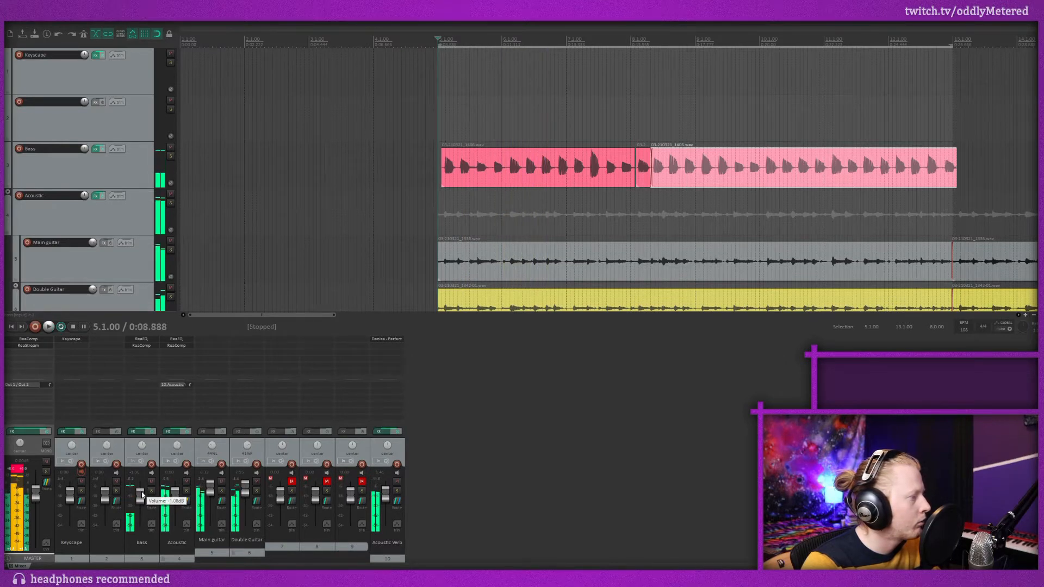
pyautogui.press('space')
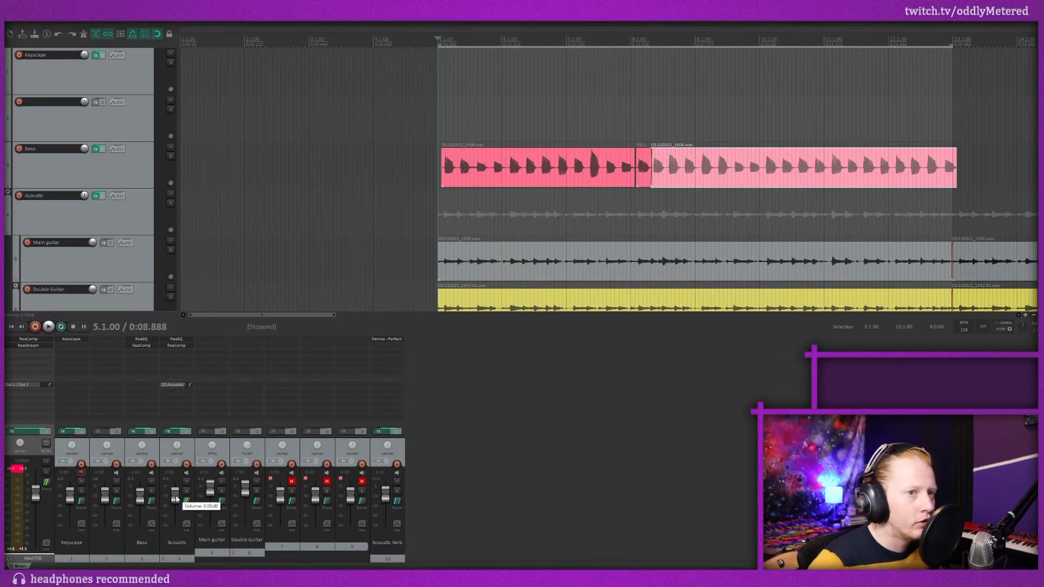
pyautogui.press('space')
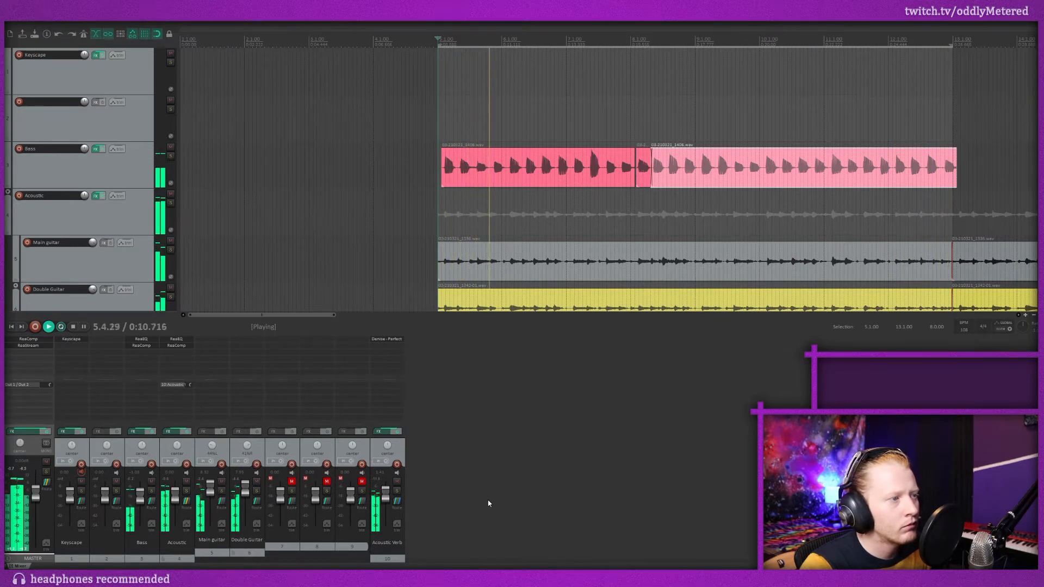
pyautogui.press('space')
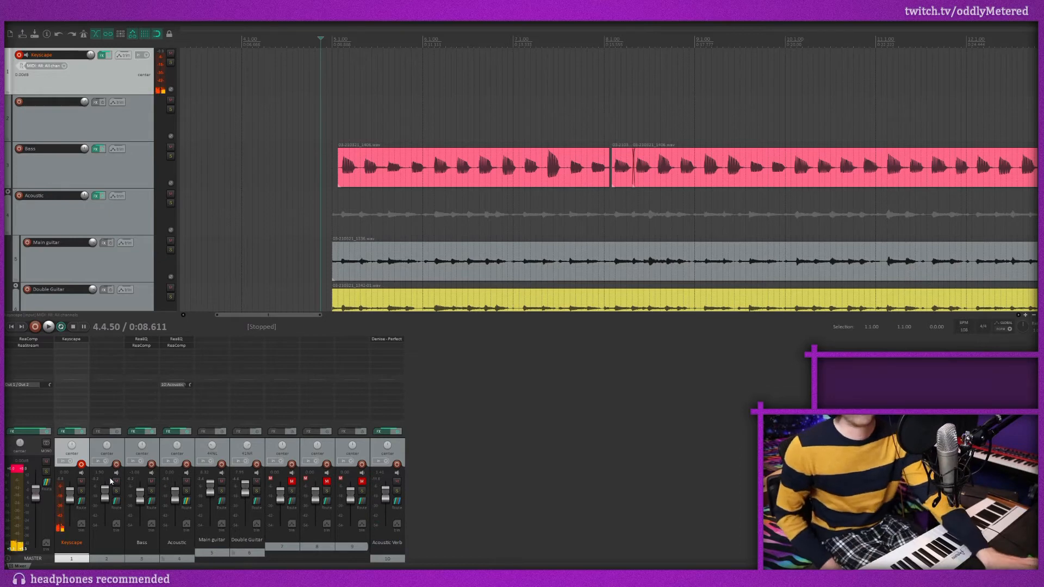
# Record a MIDI keyboard part on the Keyscape track starting from 4.3.50 and briefly play it back.
pyautogui.click(301, 45)
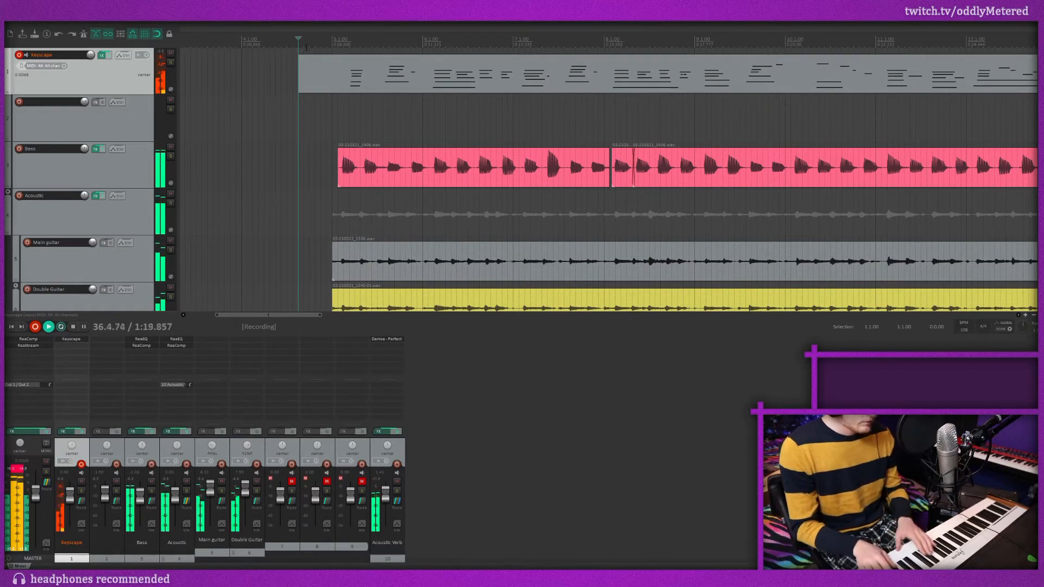
pyautogui.press('space')
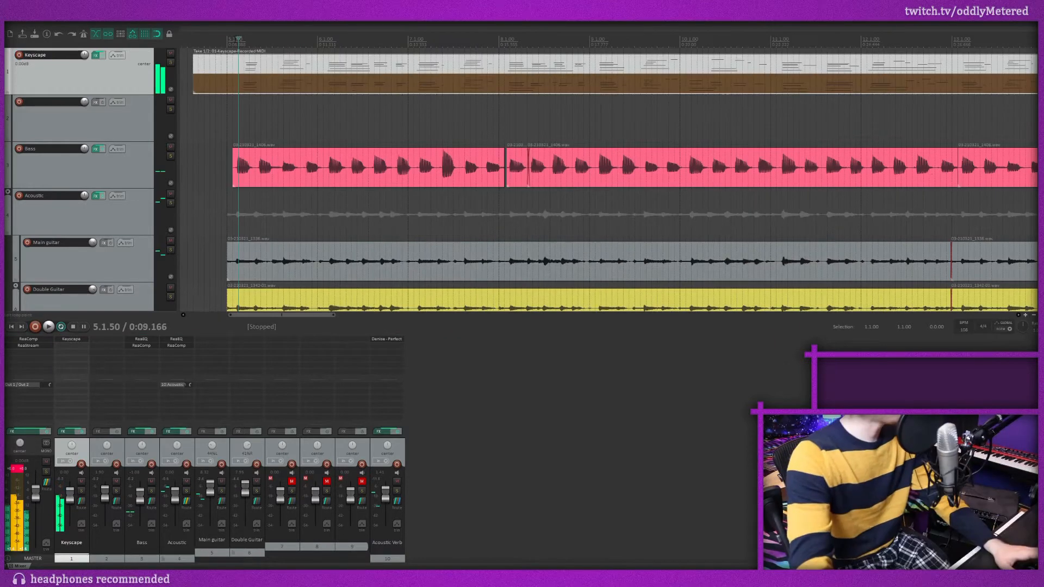
pyautogui.press('space')
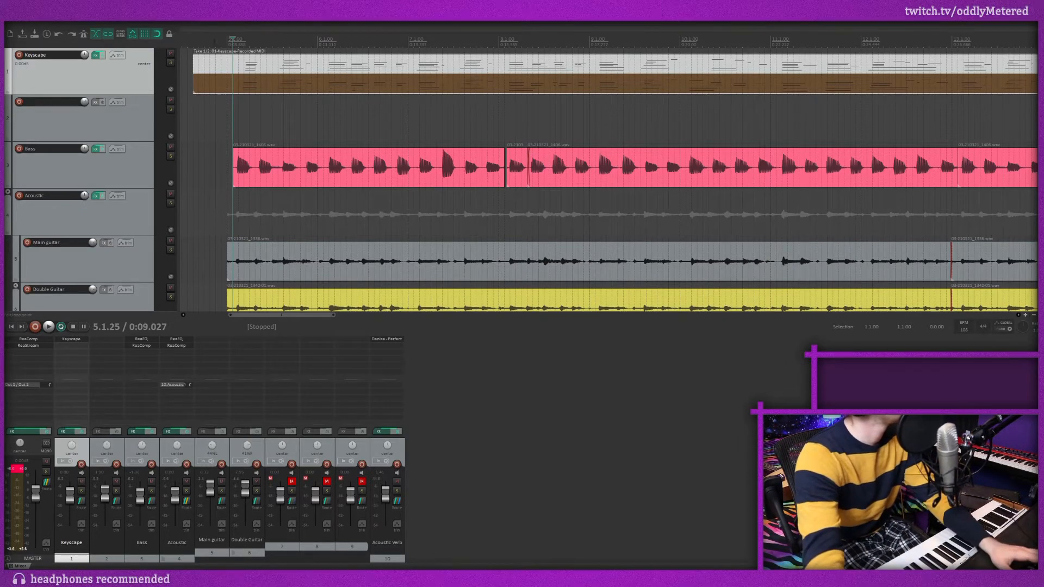
# Arm the Keyscape track and record another MIDI take starting from 4.3.50.
pyautogui.click(194, 39)
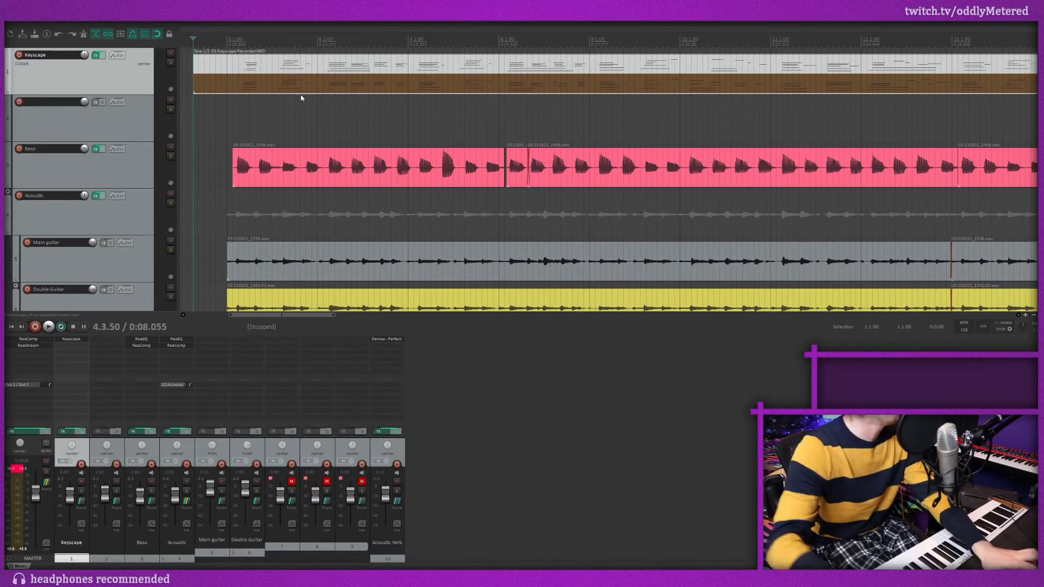
pyautogui.hotkey('ctrl', 'r')
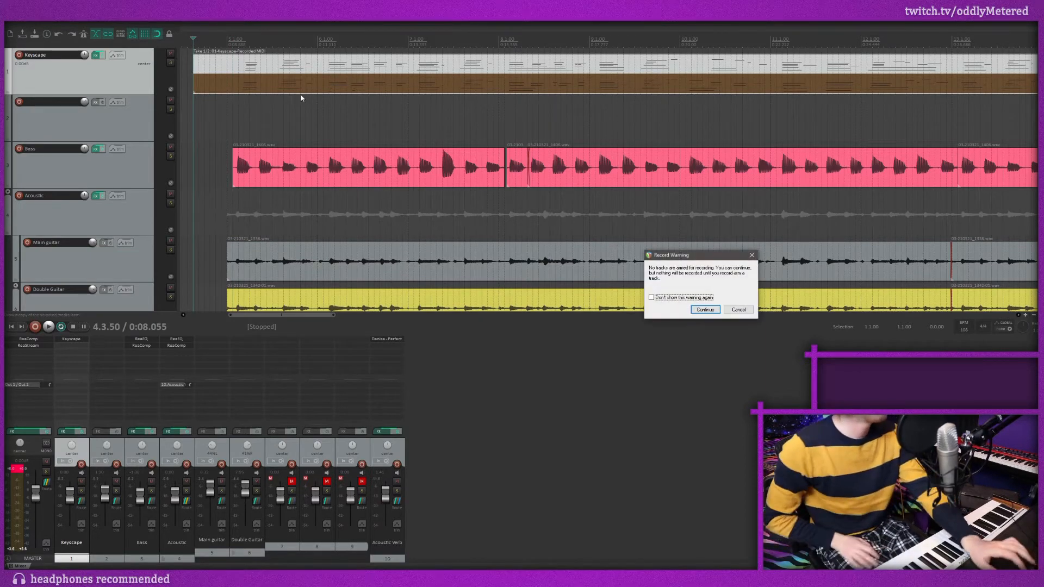
pyautogui.click(739, 309)
pyautogui.click(19, 55)
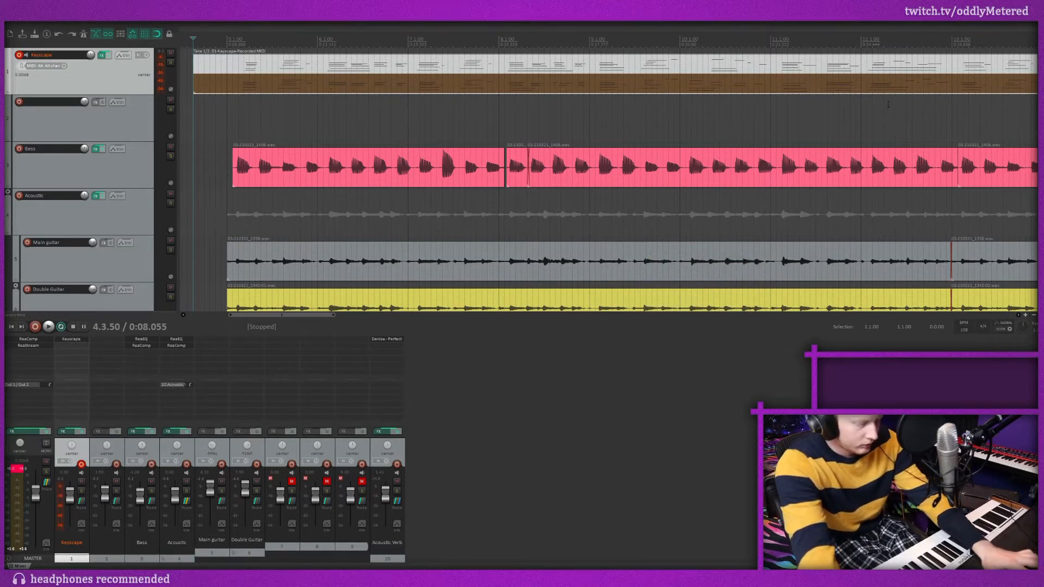
pyautogui.hotkey('ctrl', 'r')
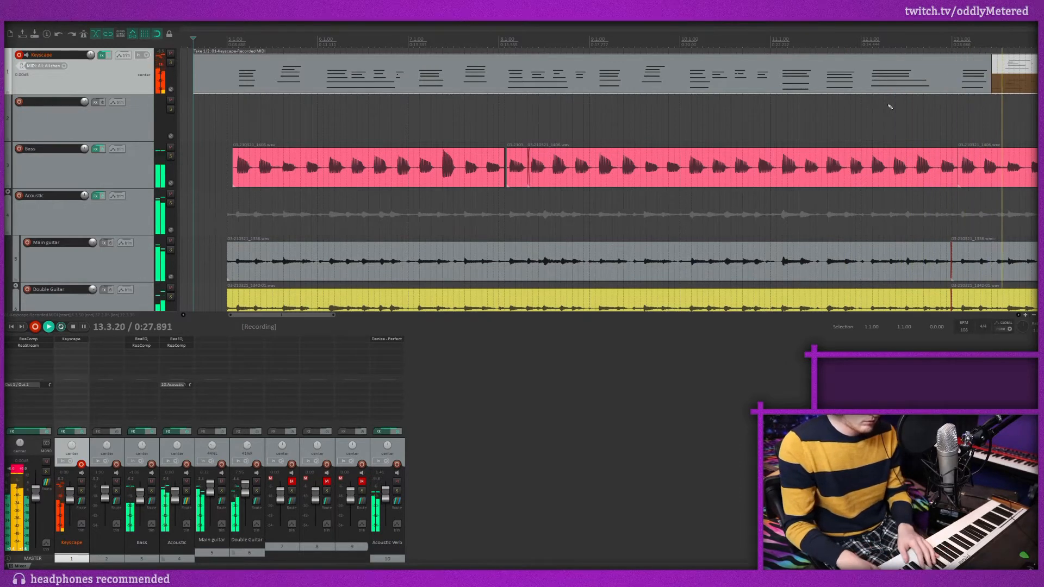
pyautogui.press('space')
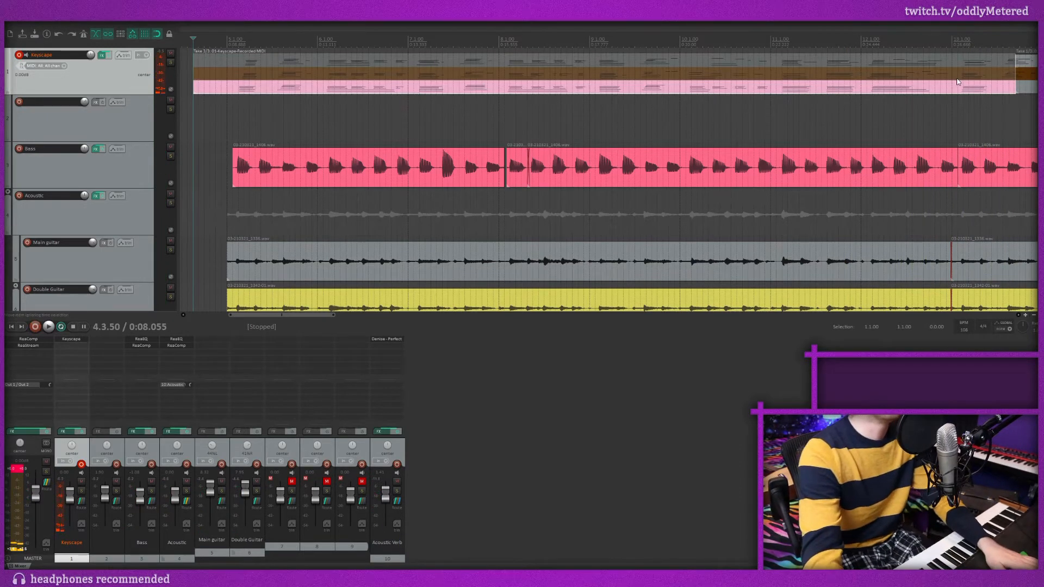
# Explode all takes of the first Keyscape item to new tracks.
pyautogui.click(958, 82)
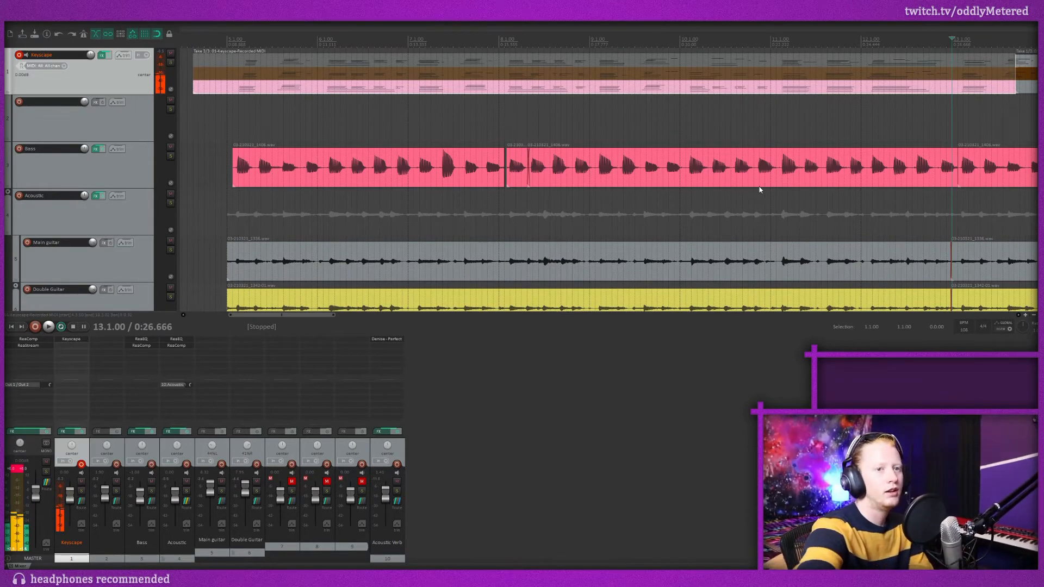
pyautogui.click(354, 73)
pyautogui.rightClick(353, 74)
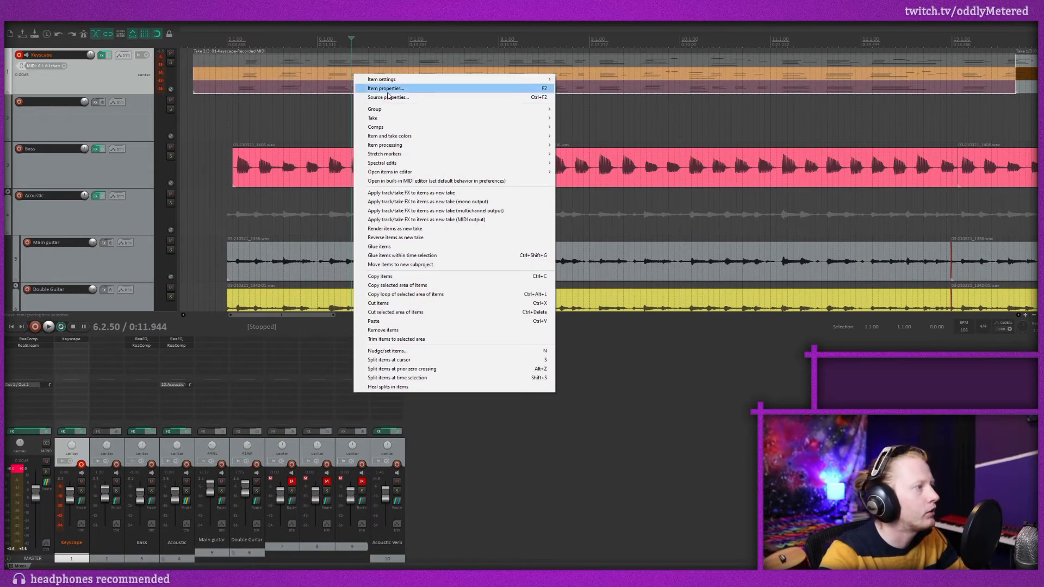
pyautogui.moveTo(399, 120)
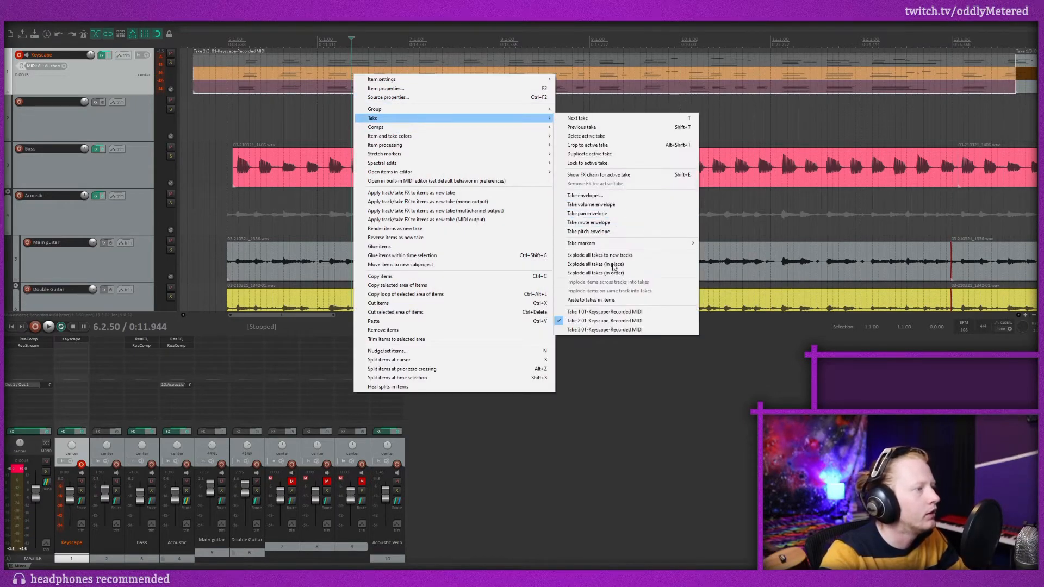
pyautogui.click(600, 255)
pyautogui.scroll(-1, 649, 123)
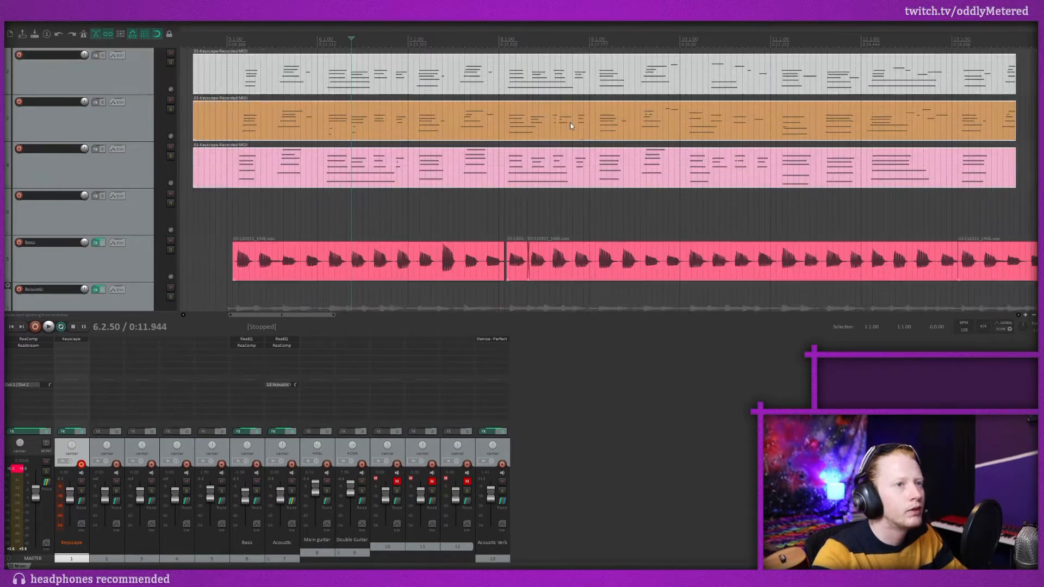
pyautogui.scroll(1, 560, 115)
# Look over the exploded Keyscape takes in the arrangement and briefly audition the track from 7.4.00.
pyautogui.scroll(-6, 748, 177)
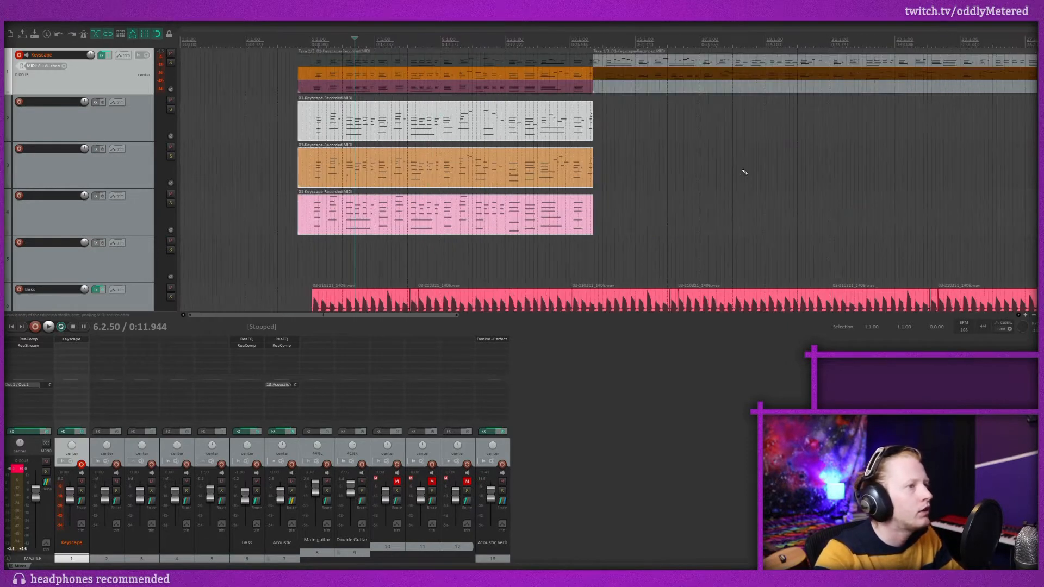
pyautogui.scroll(2, 331, 158)
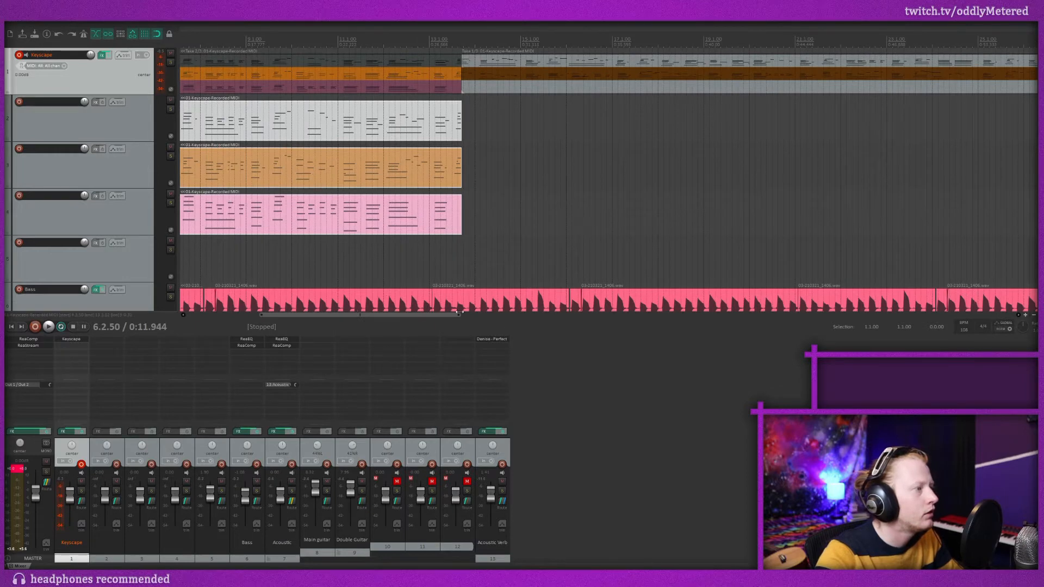
pyautogui.moveTo(423, 315); pyautogui.dragTo(295, 315)
pyautogui.click(536, 77)
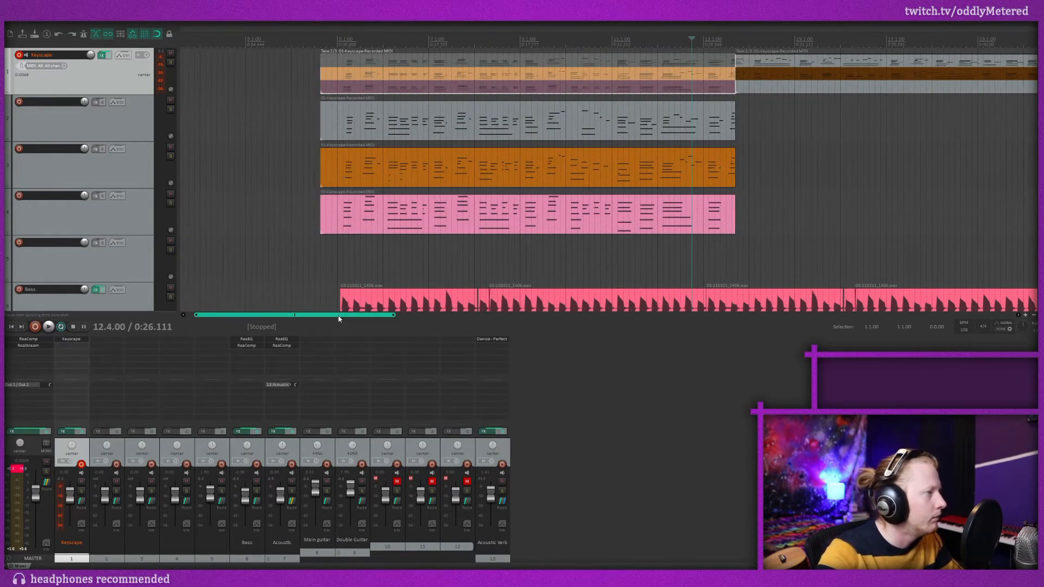
pyautogui.click(462, 168)
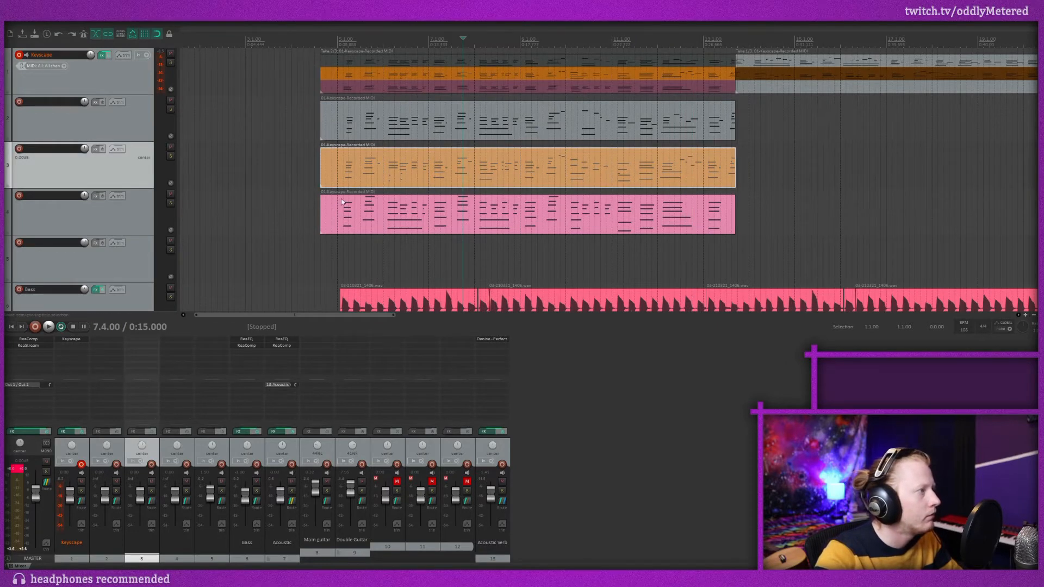
pyautogui.press('space')
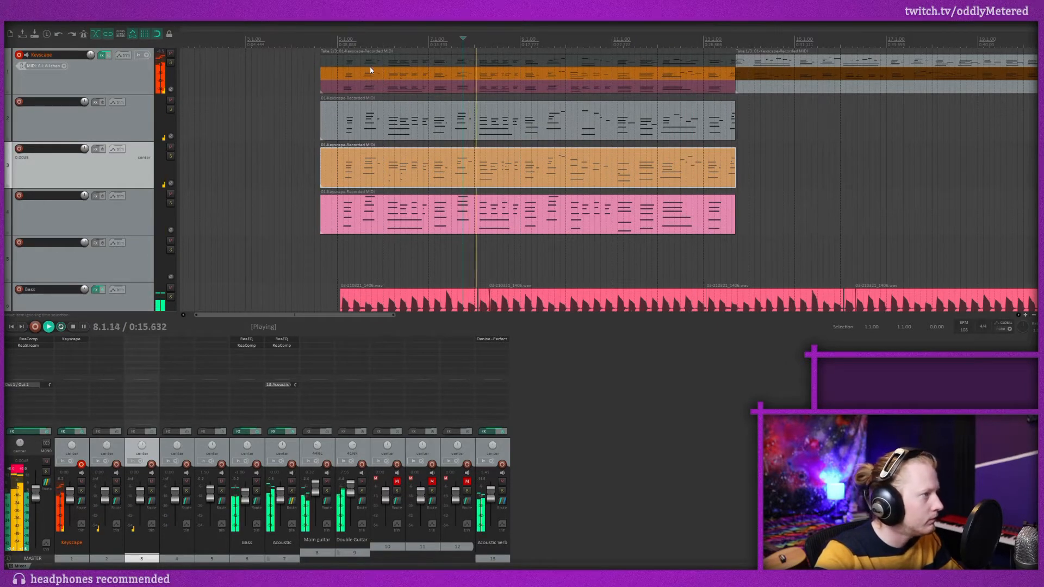
pyautogui.press('space')
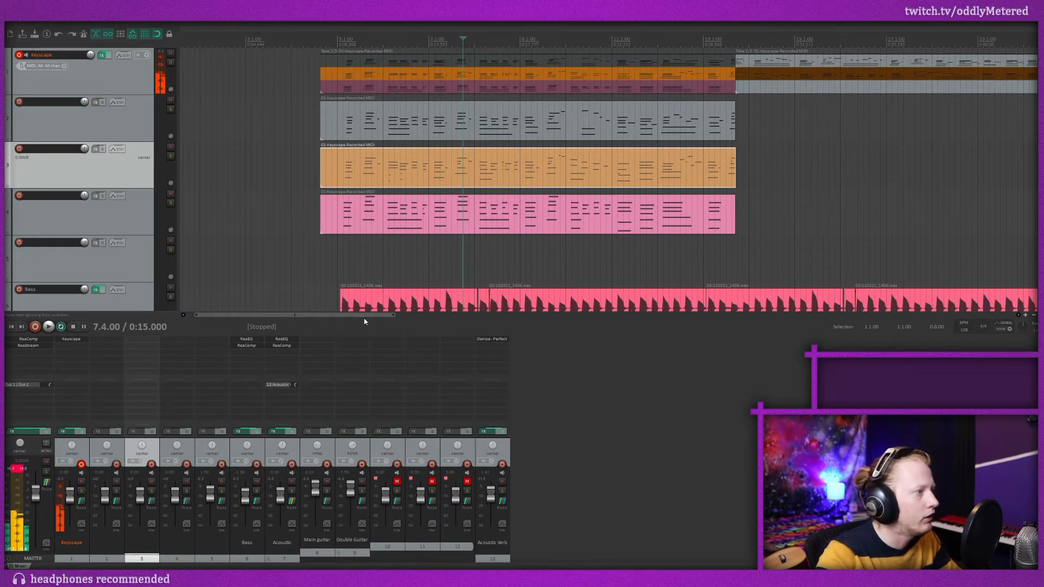
pyautogui.moveTo(381, 315); pyautogui.dragTo(441, 314)
pyautogui.click(449, 306)
pyautogui.moveTo(638, 171); pyautogui.dragTo(332, 184)
pyautogui.moveTo(395, 216); pyautogui.dragTo(606, 213)
# Delete both original multi-take MIDI items from the Keyscape track.
pyautogui.click(572, 73)
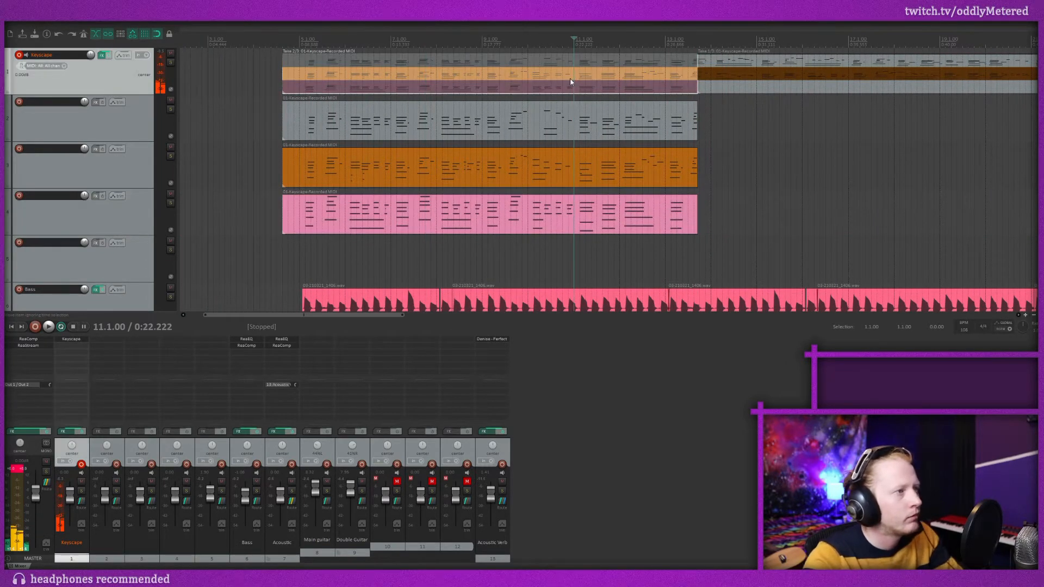
pyautogui.press('Delete')
pyautogui.click(768, 74)
pyautogui.press('Delete')
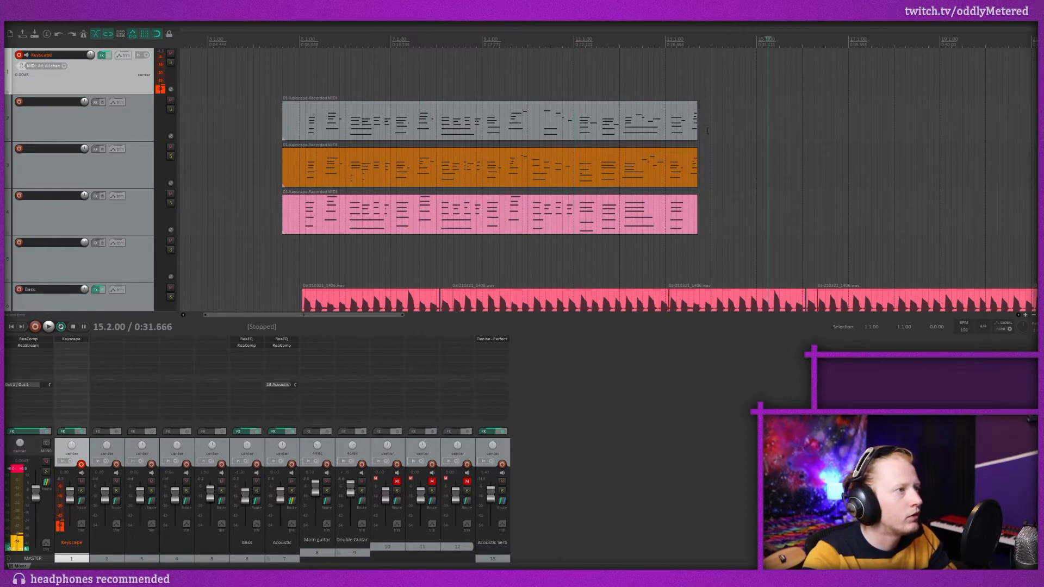
# Extend the first and second exploded takes to the end of the bass part.
pyautogui.moveTo(698, 131); pyautogui.dragTo(779, 115)
pyautogui.hscroll(-10, 564, 247)
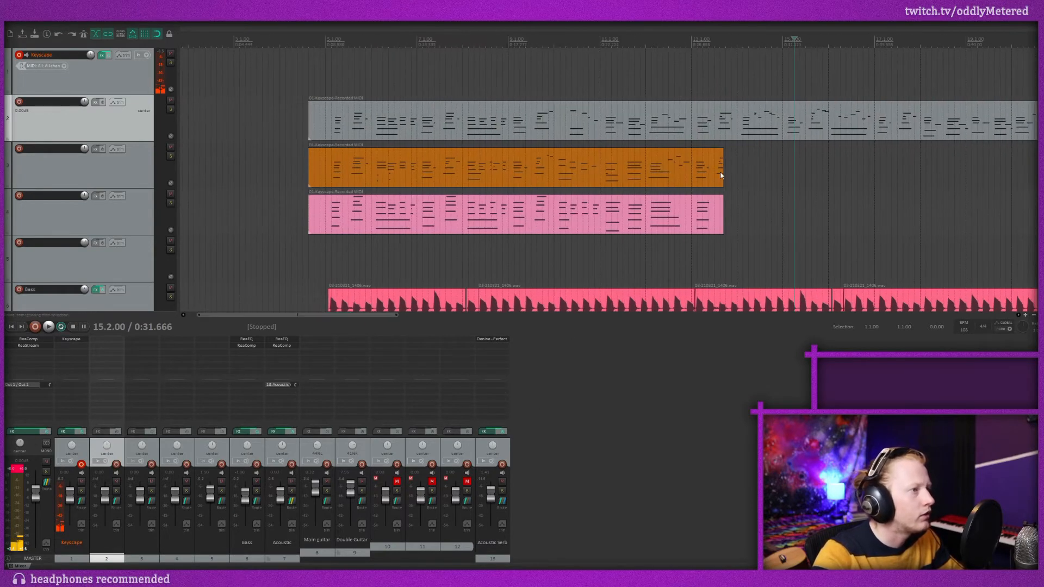
pyautogui.moveTo(721, 175); pyautogui.dragTo(633, 175)
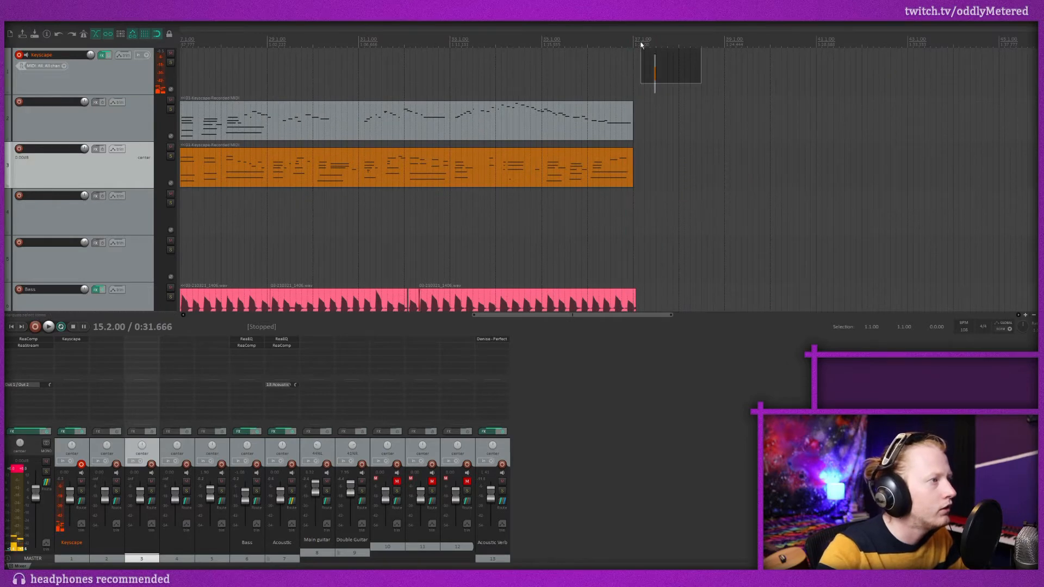
# Move the third, pink take onto the Keyscape track and play it from just before bar 5.
pyautogui.moveTo(603, 314); pyautogui.dragTo(319, 315)
pyautogui.moveTo(405, 211); pyautogui.dragTo(393, 74)
pyautogui.click(356, 39)
pyautogui.press('space')
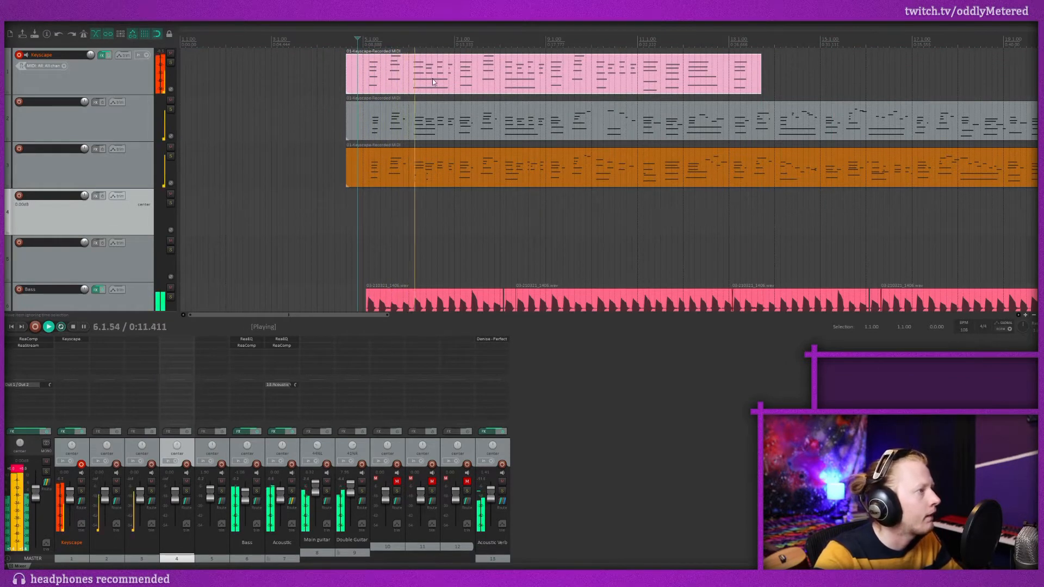
# Open the Keyscape track's pink take in the MIDI editor, focused on its opening chords around bar 5.
pyautogui.doubleClick(388, 80)
pyautogui.press('space')
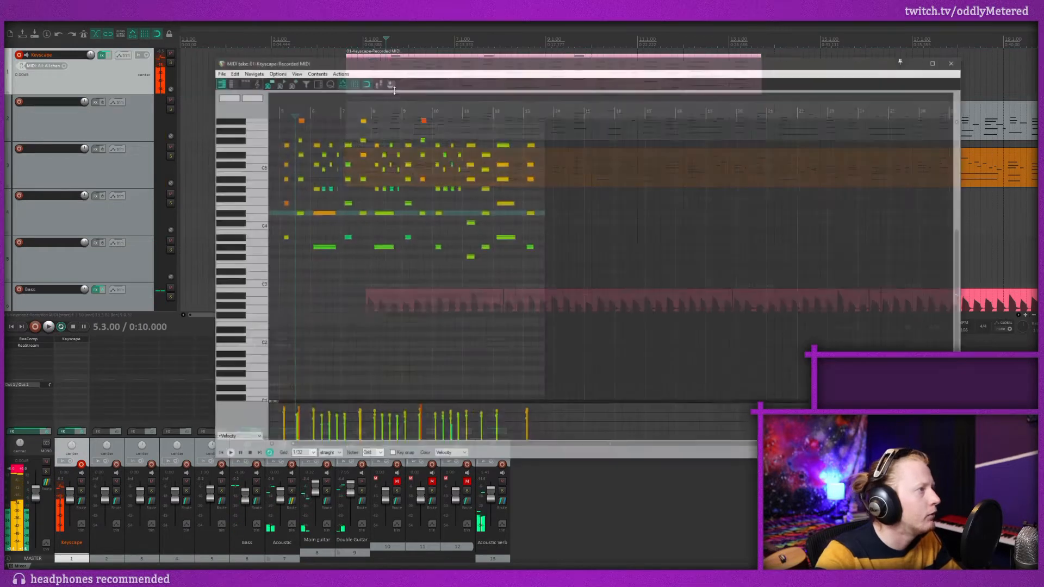
pyautogui.moveTo(478, 446); pyautogui.dragTo(457, 445)
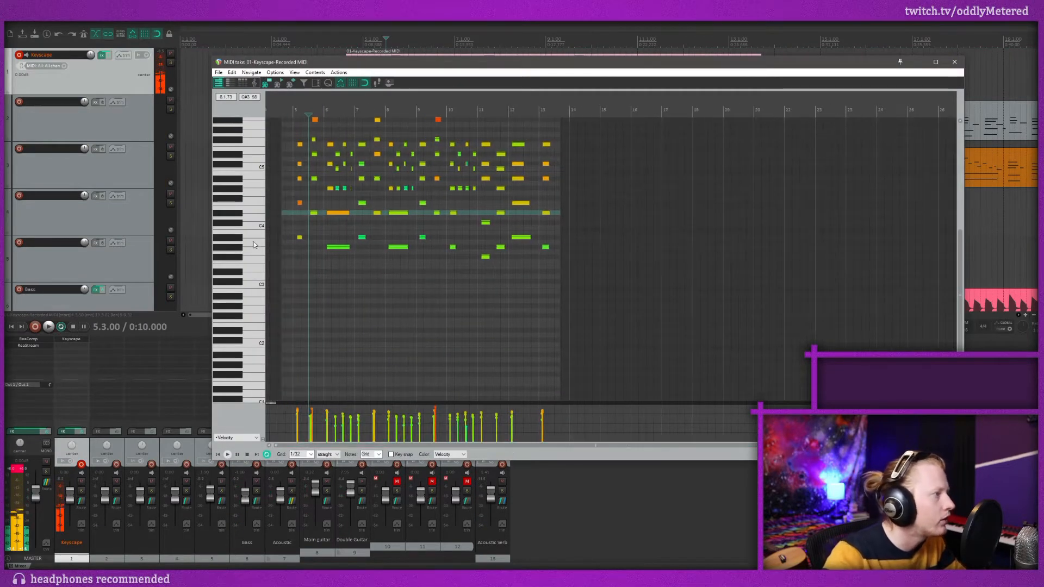
pyautogui.scroll(4, 299, 261)
pyautogui.scroll(-3, 300, 296)
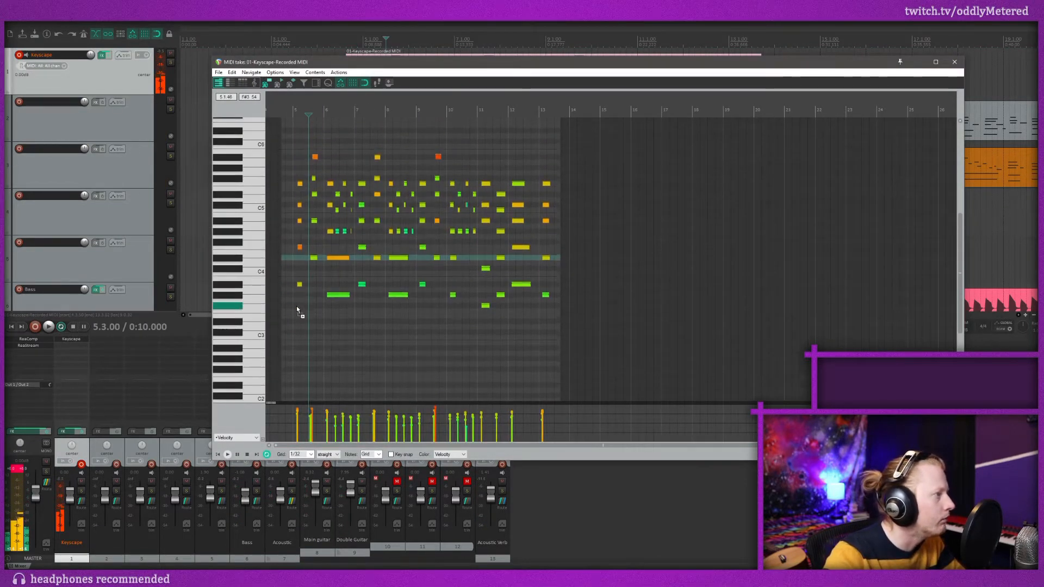
pyautogui.scroll(3, 302, 318)
pyautogui.scroll(3, 305, 325)
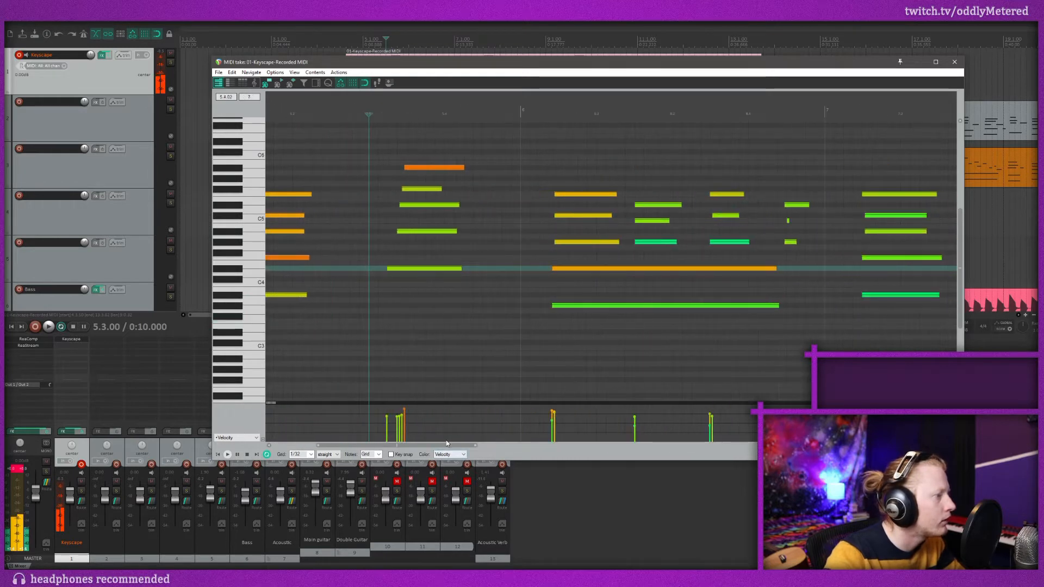
pyautogui.click(406, 441)
pyautogui.moveTo(430, 445); pyautogui.dragTo(387, 443)
pyautogui.click(501, 293)
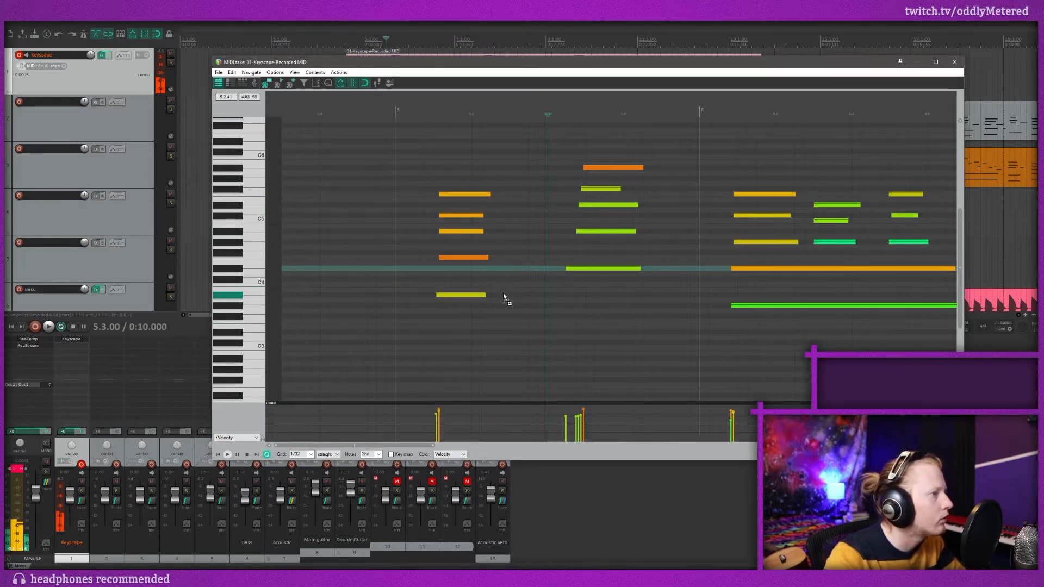
# Shift all notes of the first chord slightly earlier and audition the timing from 5.1.00.
pyautogui.click(396, 110)
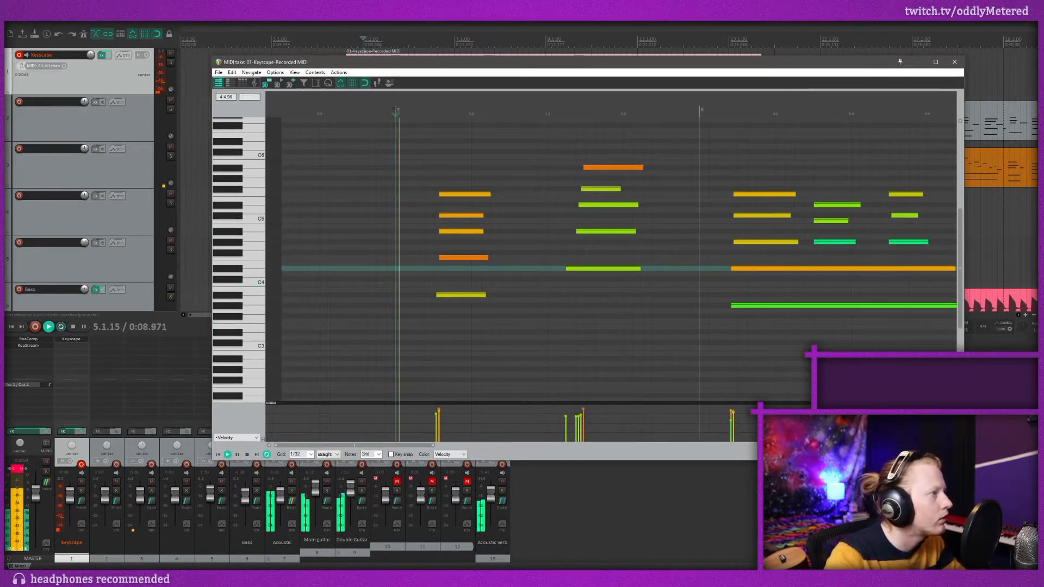
pyautogui.moveTo(507, 362); pyautogui.dragTo(464, 193)
pyautogui.press('space')
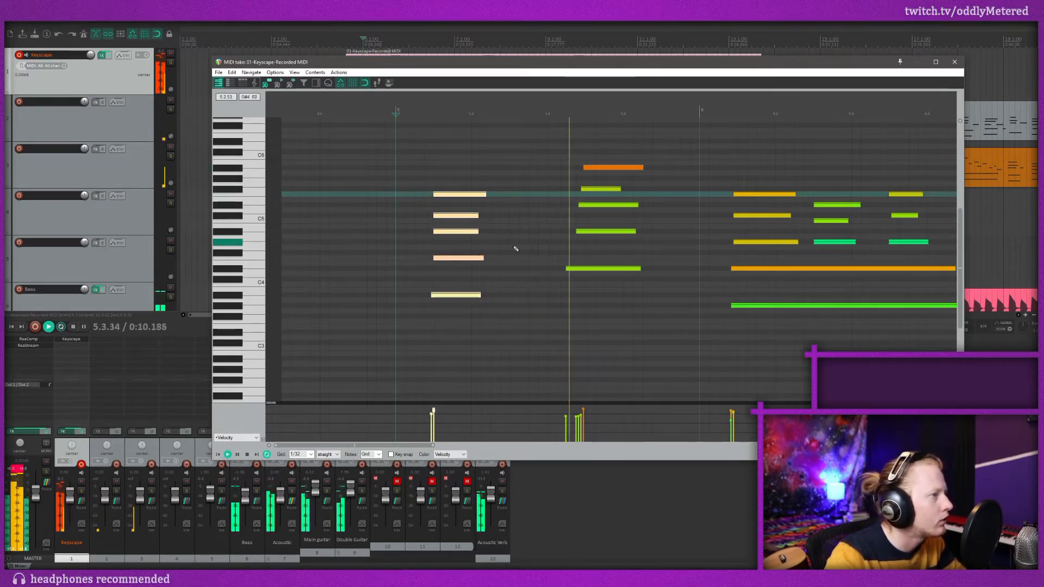
pyautogui.press('space')
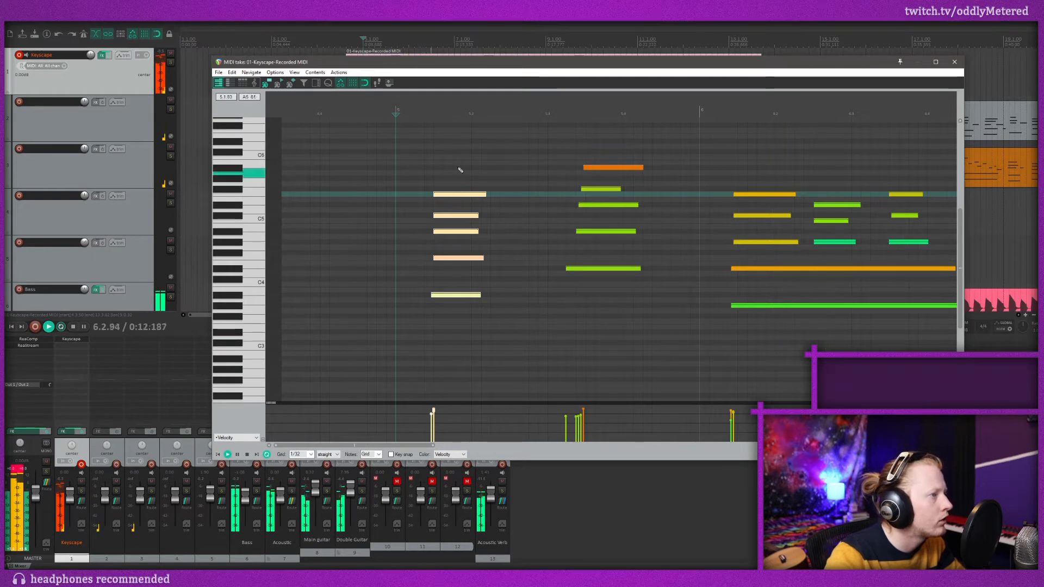
pyautogui.press('space')
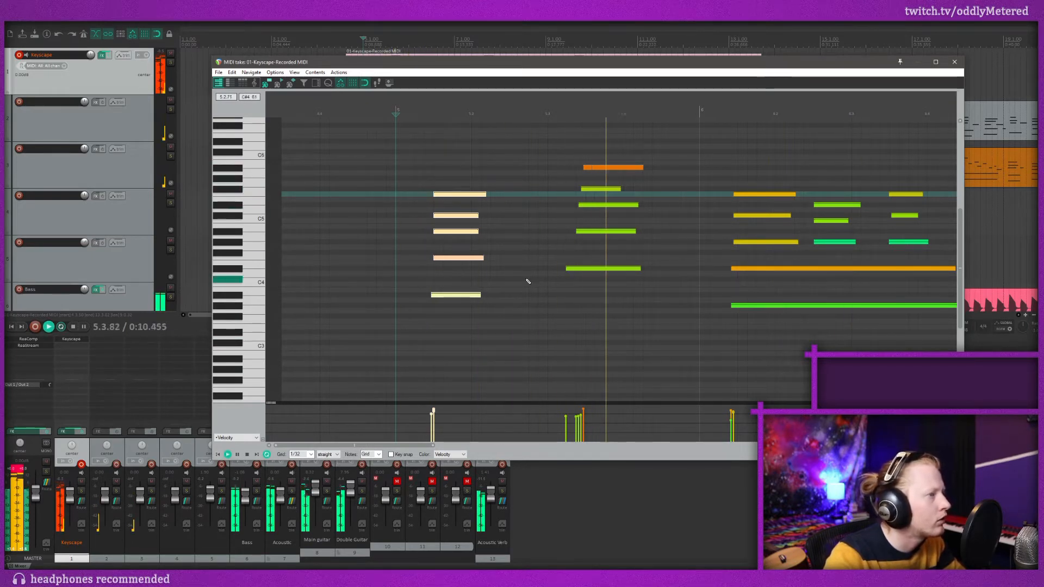
pyautogui.press('space')
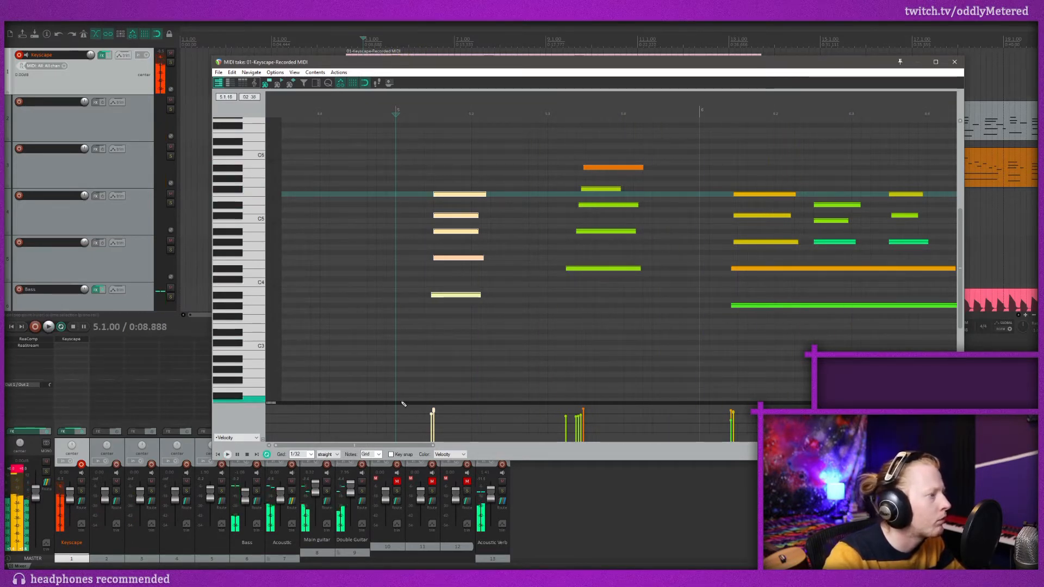
# Show the CC 64 Hold Pedal lane, add a pedal-down event at the first chord and move its release earlier, before the second chord.
pyautogui.click(237, 438)
pyautogui.scroll(-10, 234, 403)
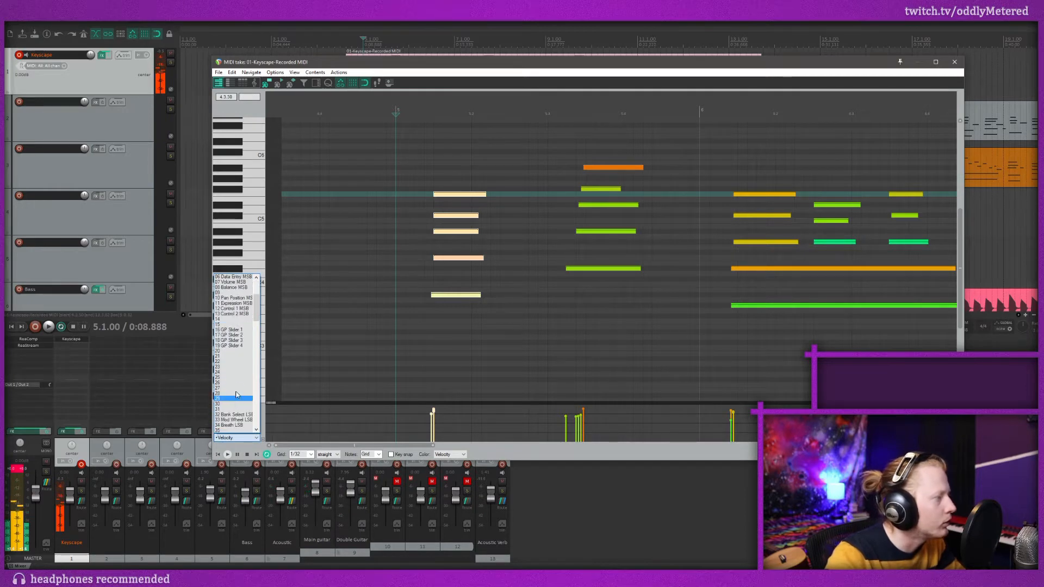
pyautogui.scroll(-5, 241, 368)
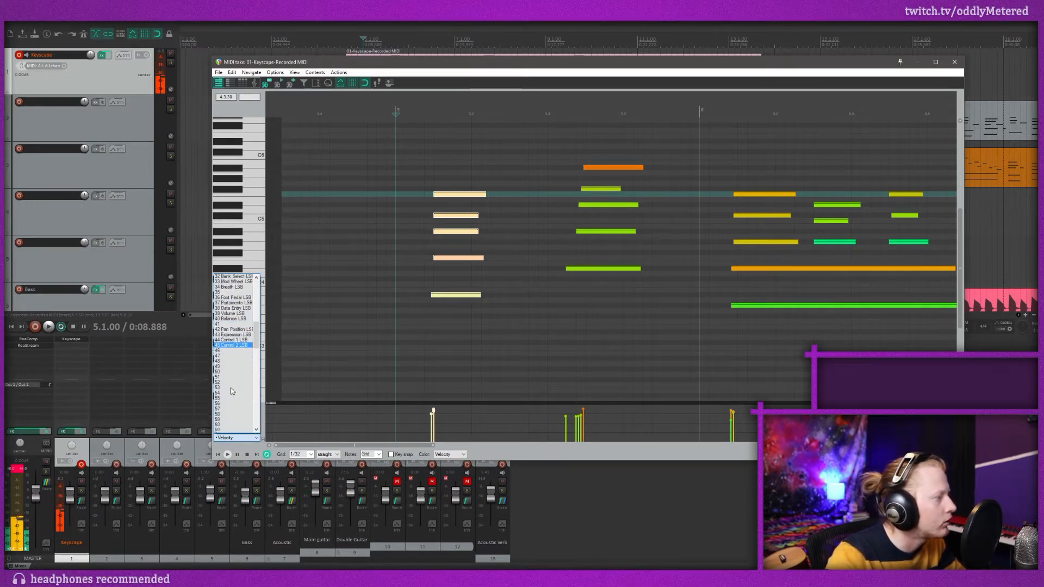
pyautogui.click(234, 427)
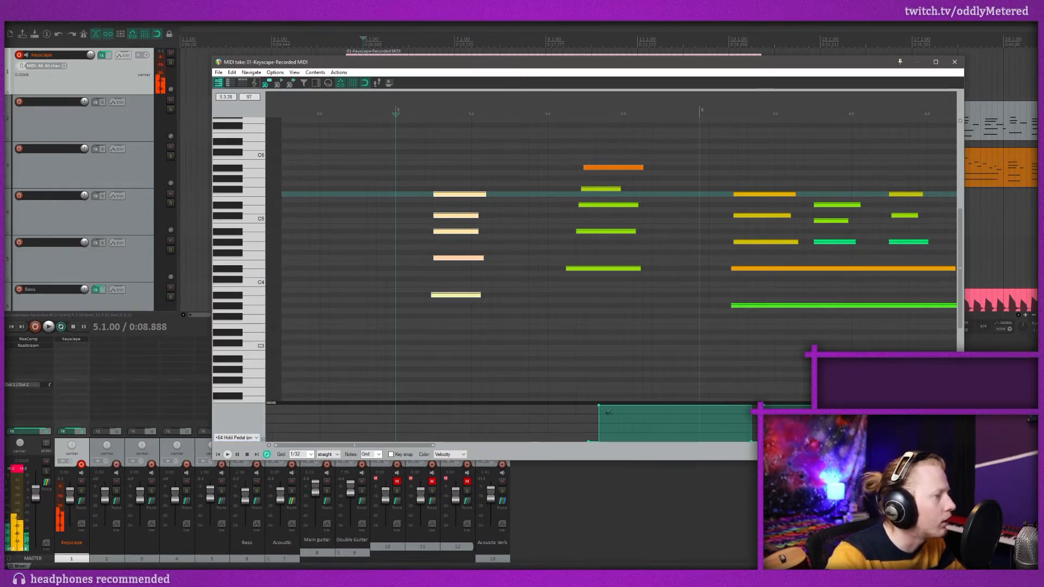
pyautogui.click(434, 407)
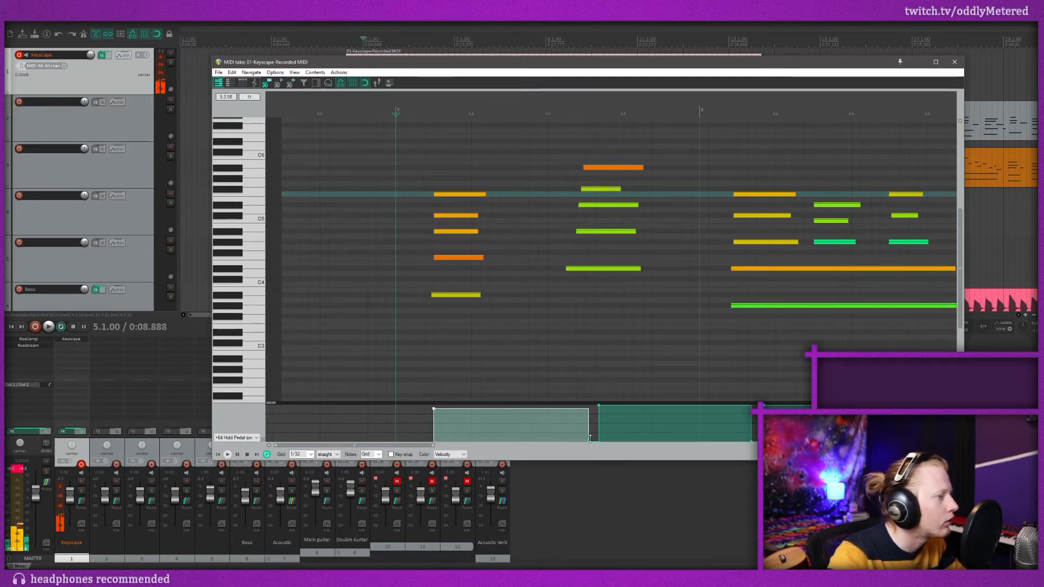
pyautogui.moveTo(589, 442); pyautogui.dragTo(559, 447)
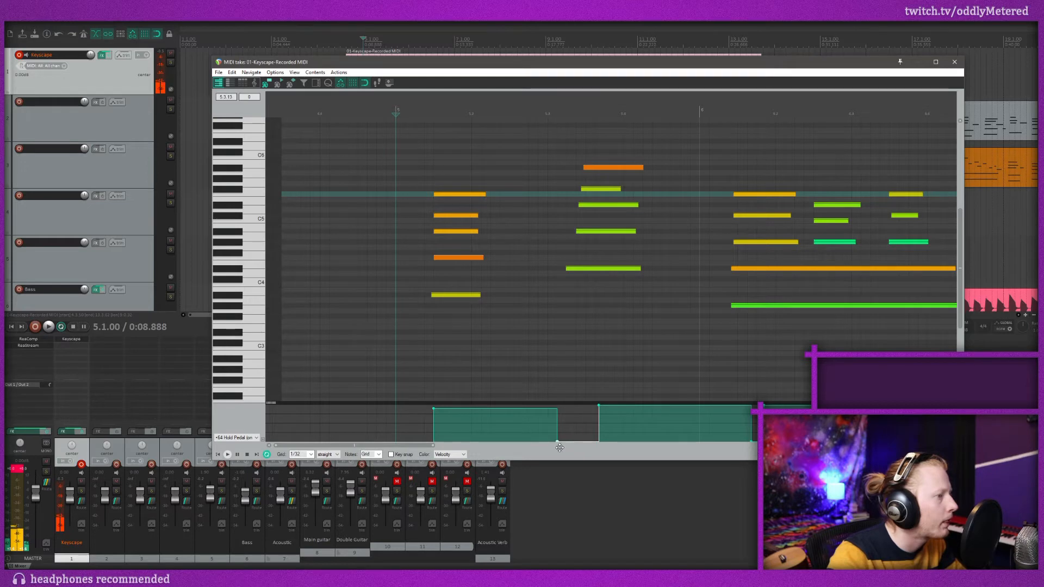
# Narrow the Hold Pedal gap around the second chord by adjusting its release and re-press, raise the first pedal-down value, and audition from 5.1.00.
pyautogui.moveTo(597, 408); pyautogui.dragTo(576, 407)
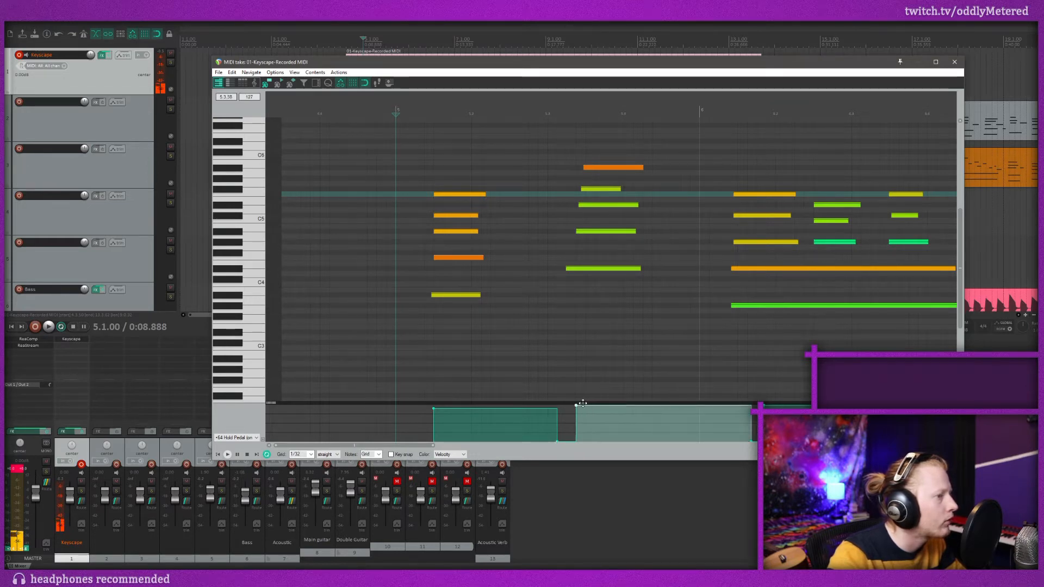
pyautogui.press('space')
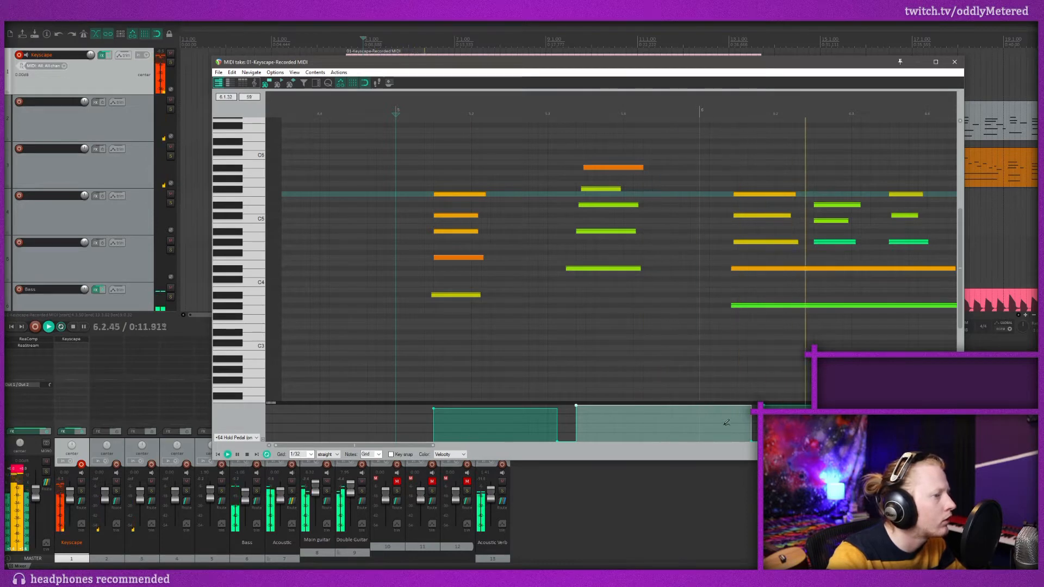
pyautogui.click(557, 440)
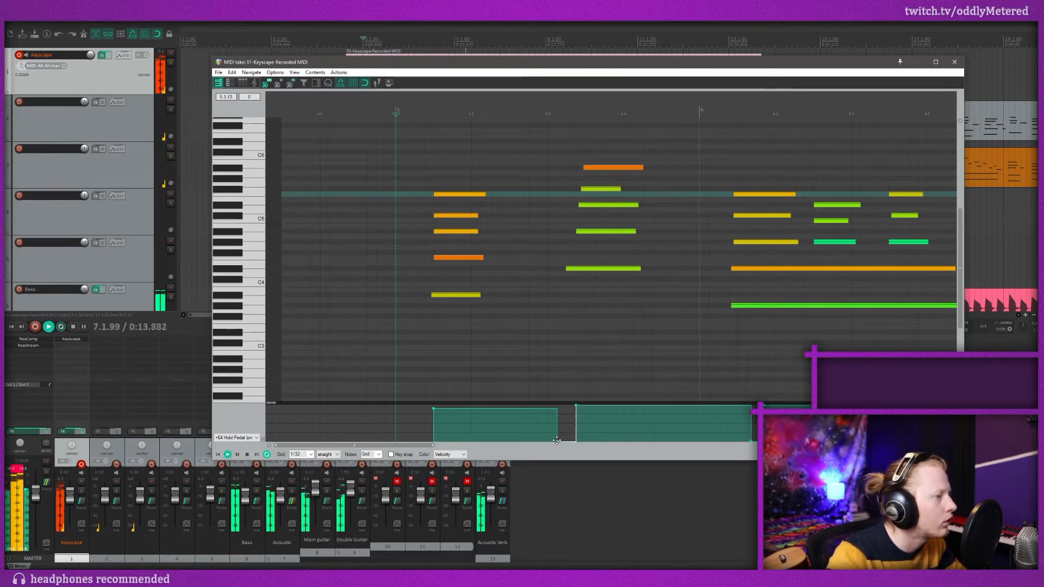
pyautogui.moveTo(574, 407); pyautogui.dragTo(595, 404)
pyautogui.moveTo(565, 440); pyautogui.dragTo(577, 441)
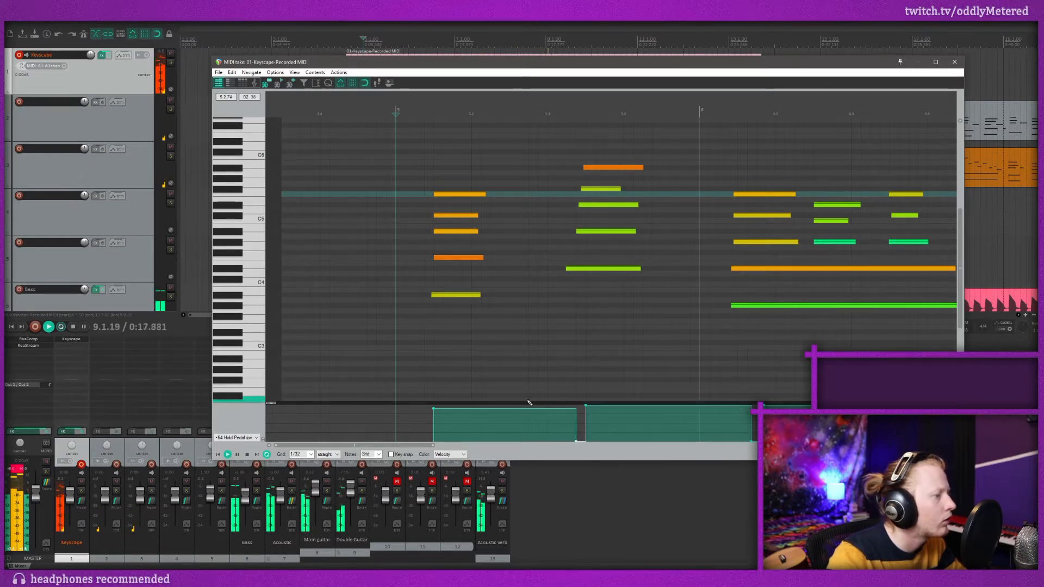
pyautogui.moveTo(527, 409); pyautogui.dragTo(527, 397)
pyautogui.click(397, 107)
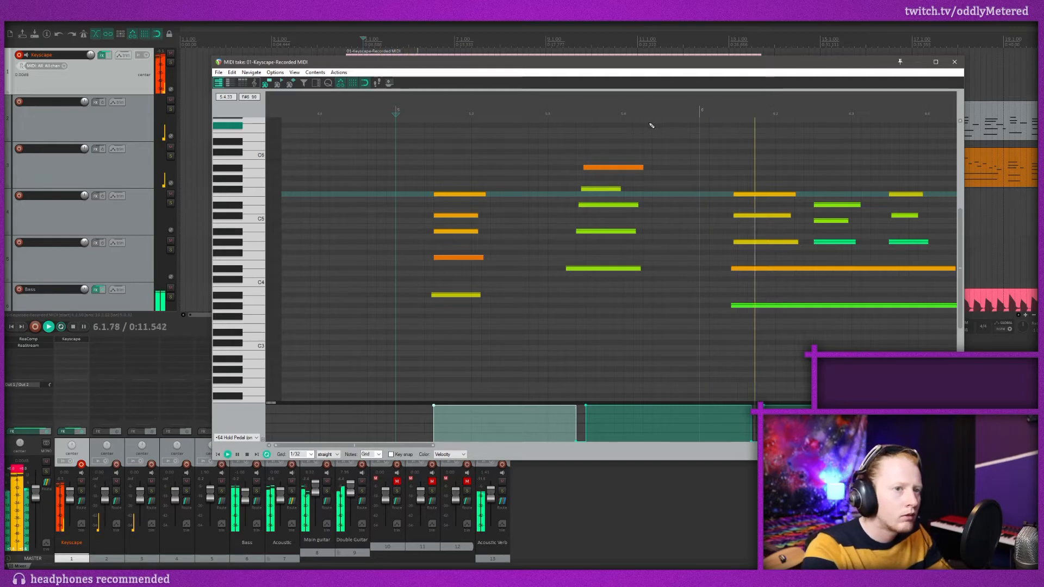
# Close the MIDI editor, lower the Keyscape track's volume slightly, and trim the pink take to run from bar 5 to bar 13.
pyautogui.click(955, 62)
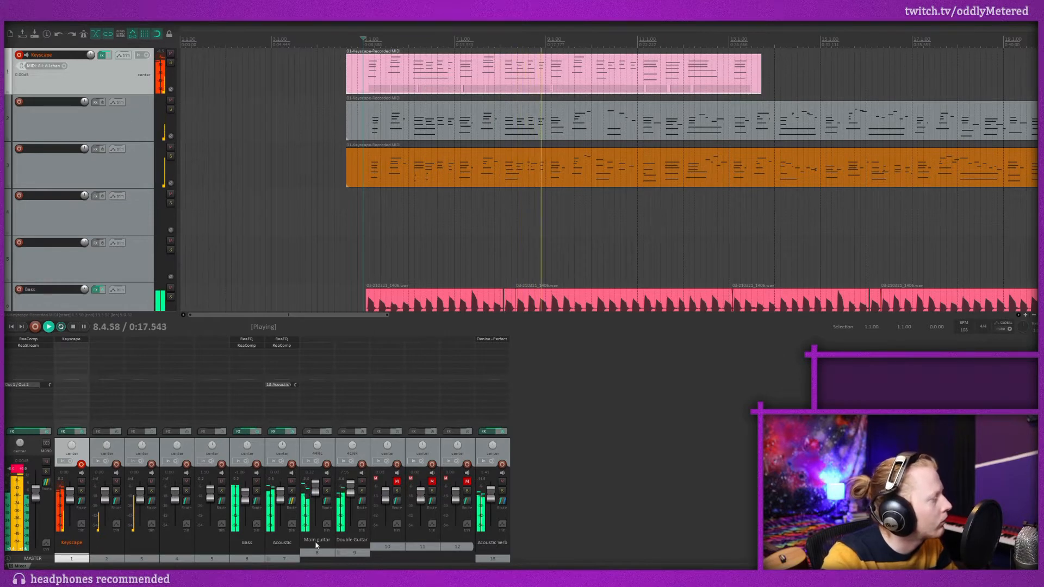
pyautogui.moveTo(75, 496); pyautogui.dragTo(67, 499)
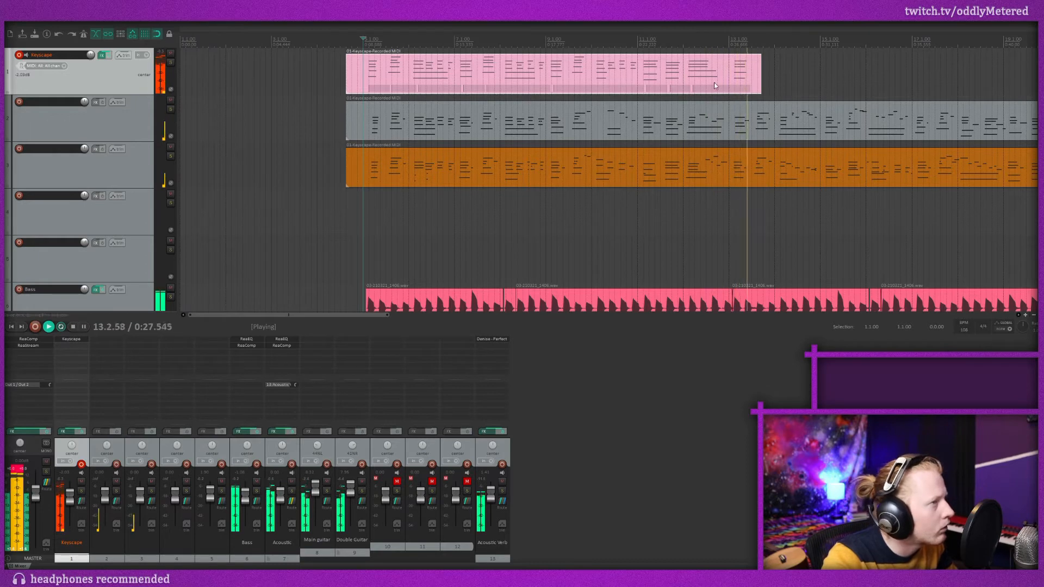
pyautogui.press('space')
pyautogui.moveTo(759, 77); pyautogui.dragTo(729, 78)
pyautogui.moveTo(348, 86); pyautogui.dragTo(366, 85)
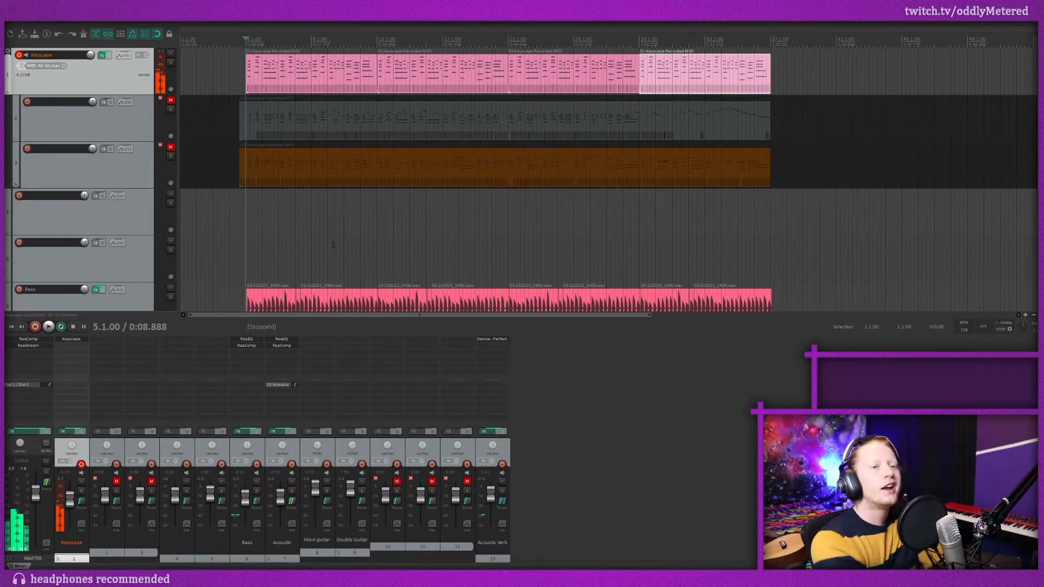
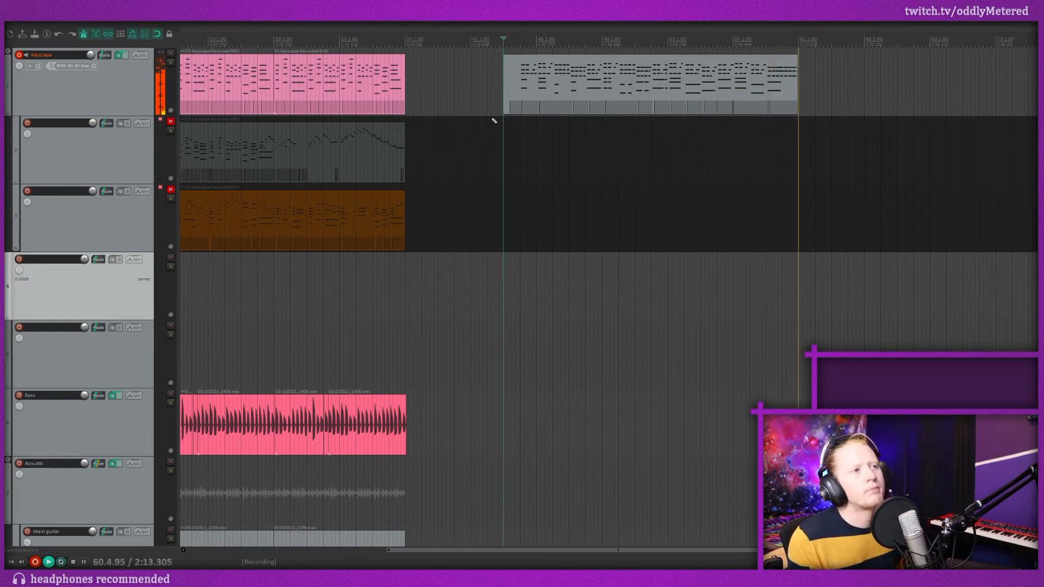
# Finish the Keyscape recording that starts at bar 43, and record the Acoustic guitar takes over the same section.
pyautogui.press('space')
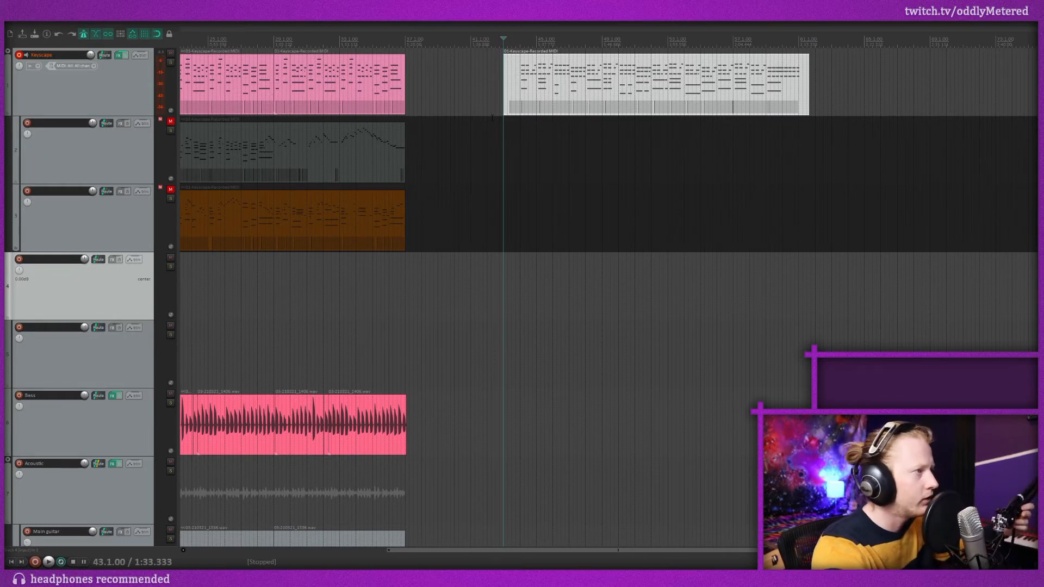
pyautogui.press('space')
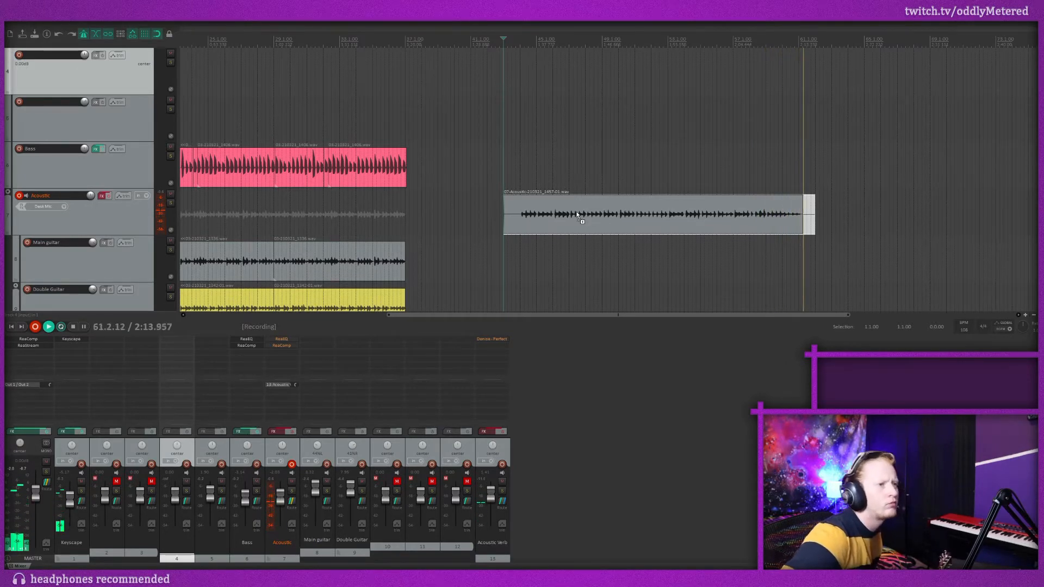
pyautogui.press('space')
# Explode the newly recorded Acoustic takes to new tracks and delete the original multi-take item.
pyautogui.scroll(-1, 31, 158)
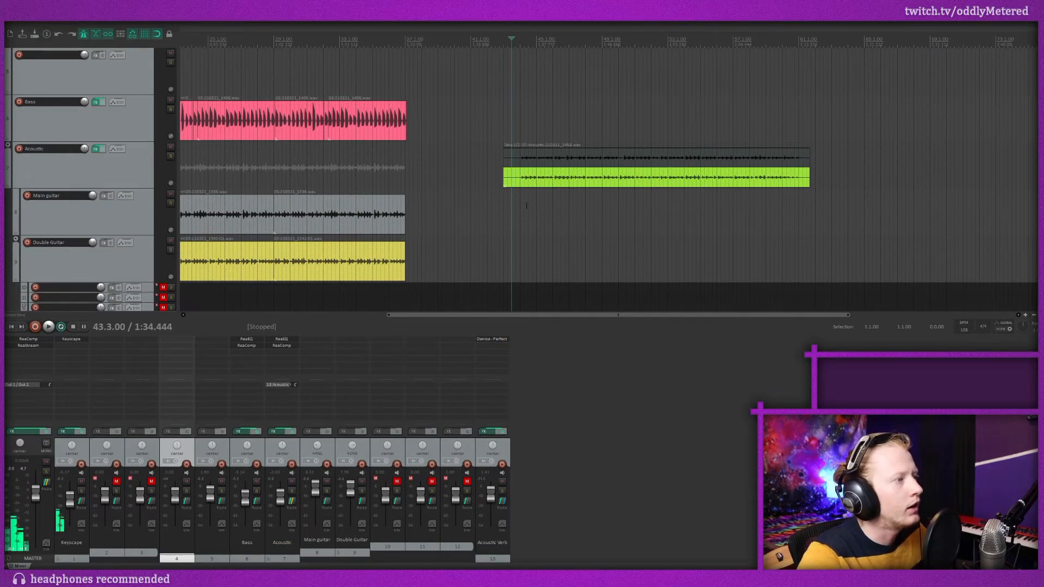
pyautogui.press('space')
pyautogui.rightClick(559, 158)
pyautogui.moveTo(615, 204)
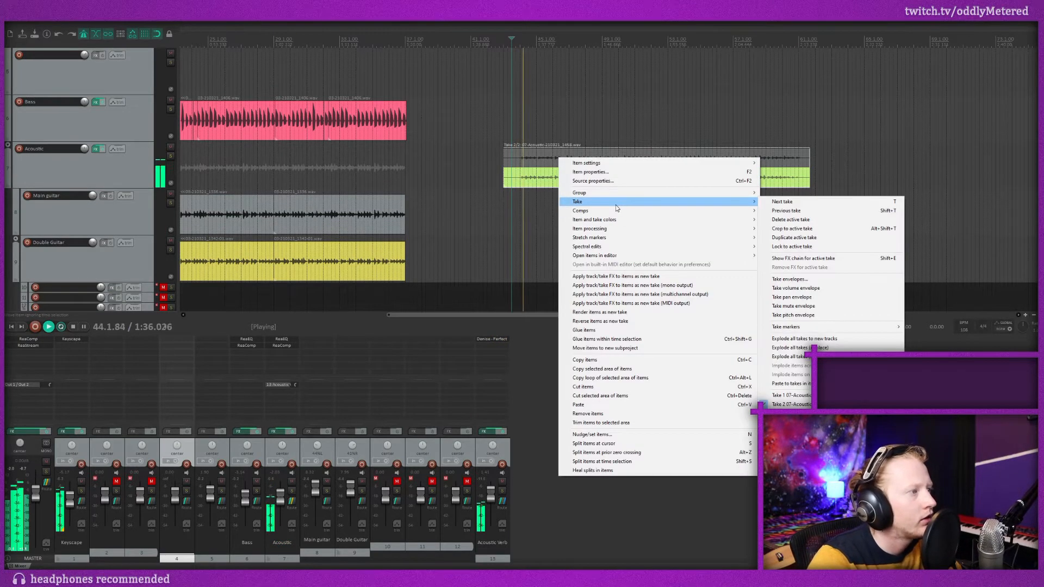
pyautogui.click(813, 340)
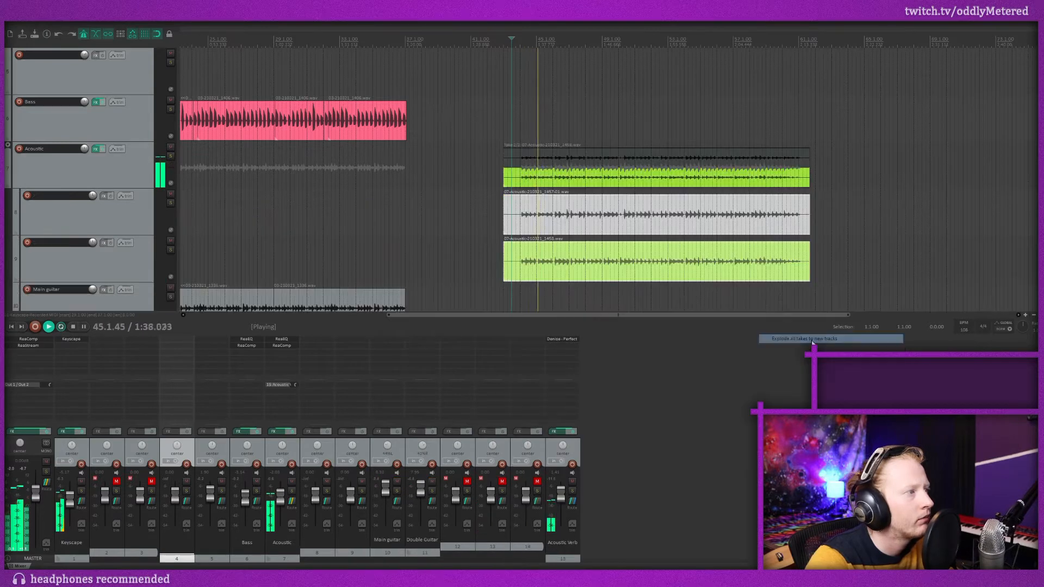
pyautogui.press('space')
pyautogui.moveTo(653, 164); pyautogui.dragTo(536, 145)
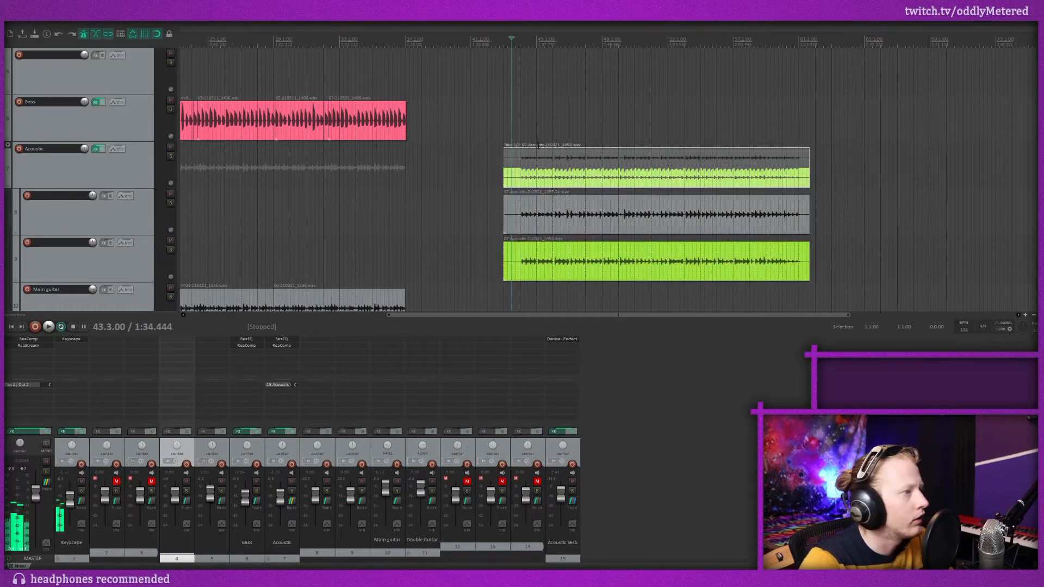
pyautogui.press('Delete')
pyautogui.scroll(-1, 594, 207)
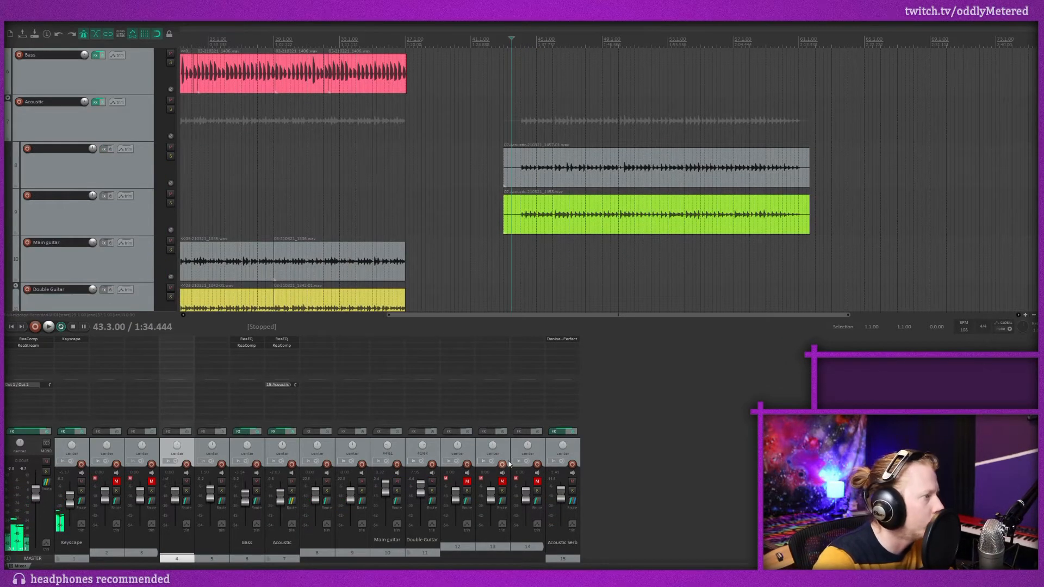
# Pan the two exploded acoustic tracks to opposite sides and raise their volumes slightly during playback from 43.3.00.
pyautogui.press('space')
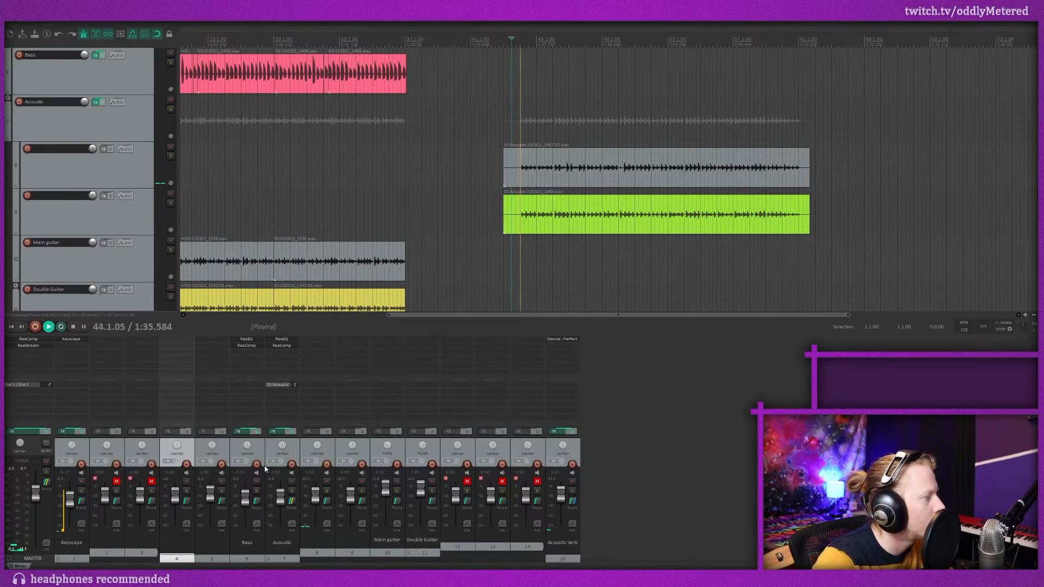
pyautogui.moveTo(317, 445); pyautogui.dragTo(352, 427)
pyautogui.moveTo(629, 315); pyautogui.dragTo(625, 315)
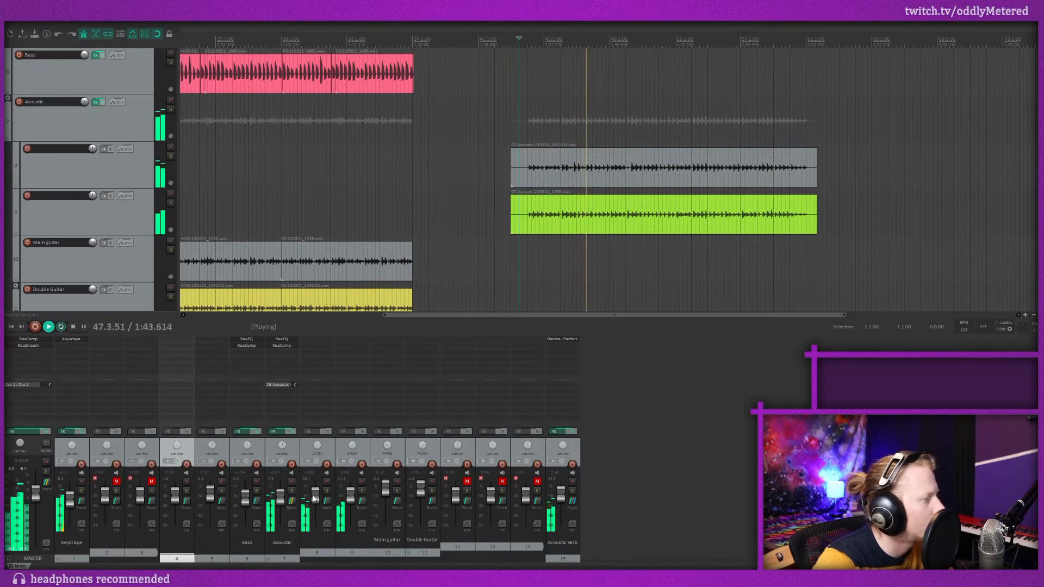
pyautogui.moveTo(316, 493); pyautogui.dragTo(353, 495)
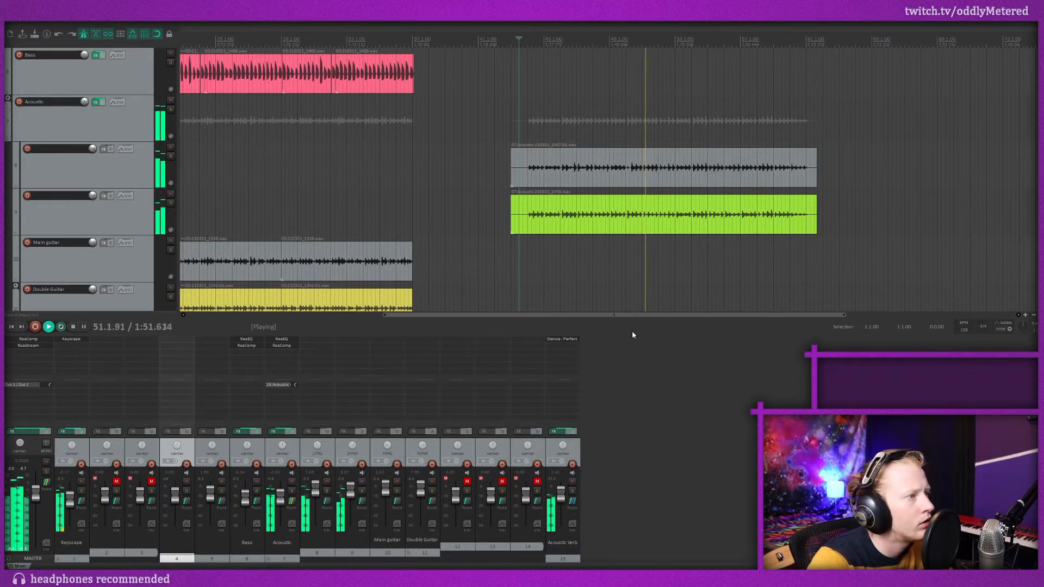
pyautogui.moveTo(648, 314); pyautogui.dragTo(635, 318)
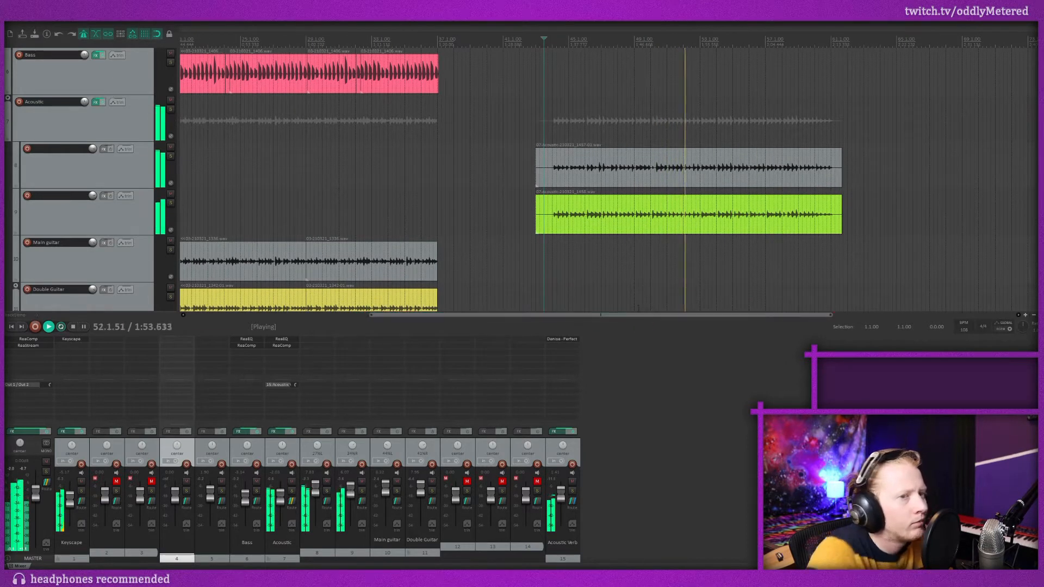
pyautogui.press('space')
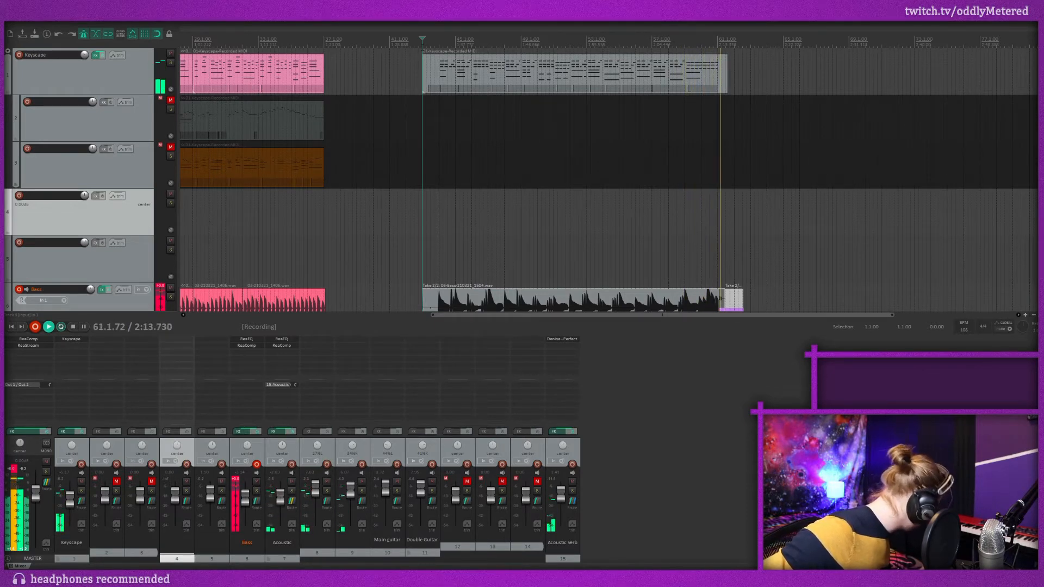
# Finish recording the Bass takes over the section starting at bar 43 and play them back from 43.4.00.
pyautogui.press('space')
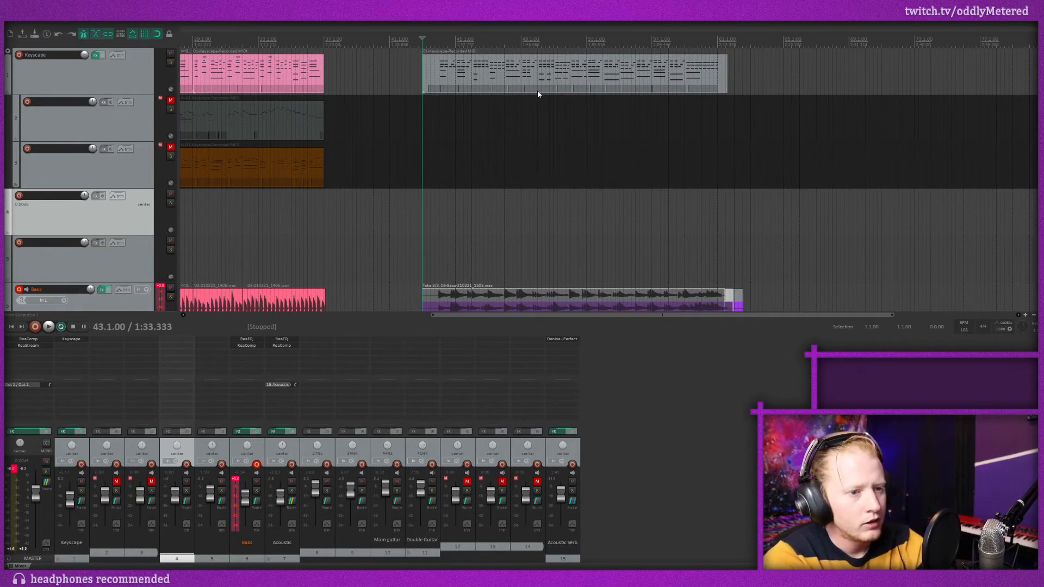
pyautogui.scroll(-5, 870, 272)
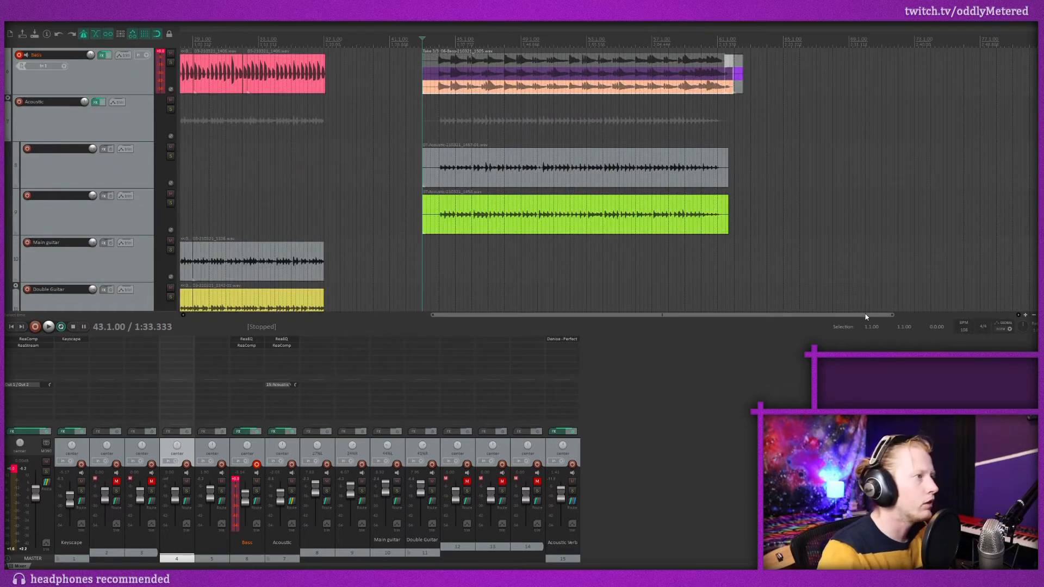
pyautogui.moveTo(866, 315); pyautogui.dragTo(844, 323)
pyautogui.scroll(-3, 633, 288)
pyautogui.scroll(3, 751, 251)
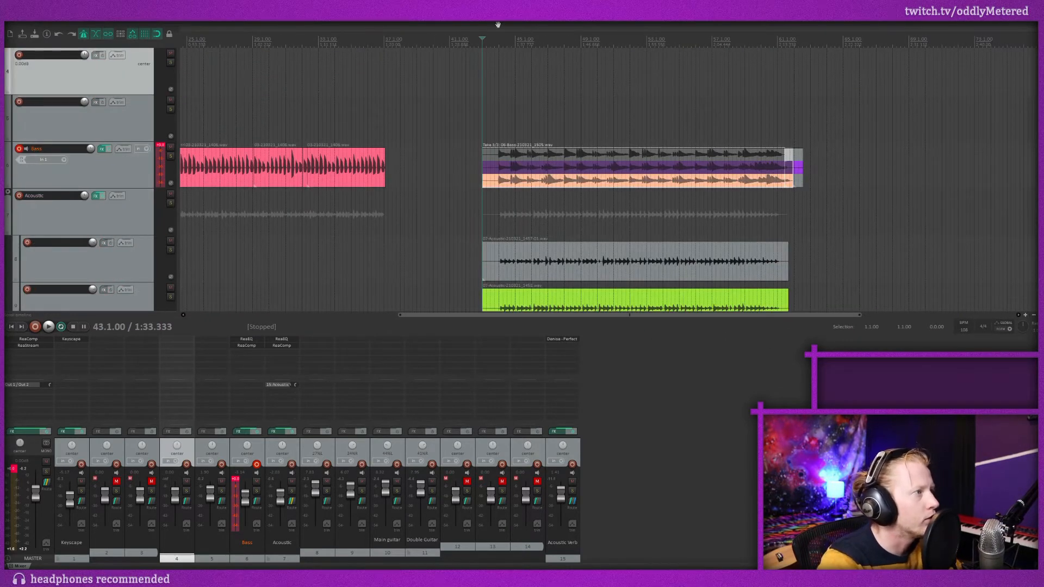
pyautogui.click(494, 39)
pyautogui.press('space')
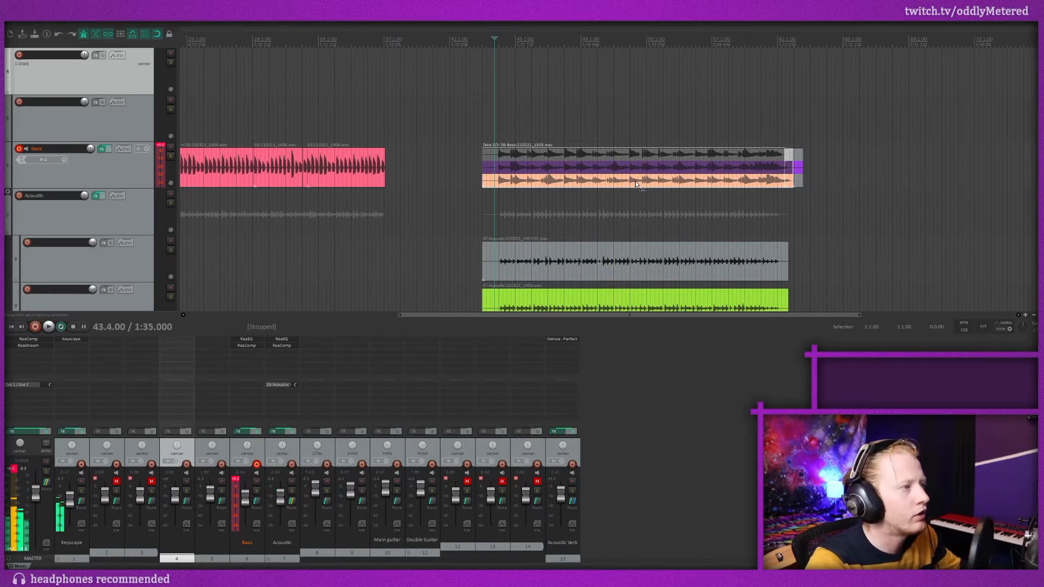
# Make the purple take active in the new Bass item and audition it from 48.3.75.
pyautogui.scroll(3, 635, 182)
pyautogui.scroll(4, 630, 188)
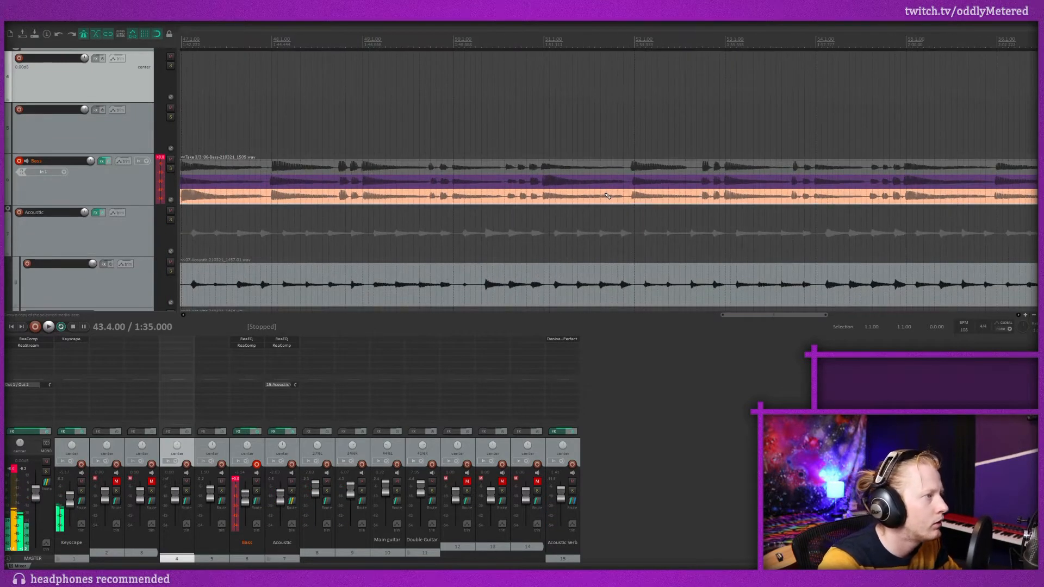
pyautogui.click(631, 184)
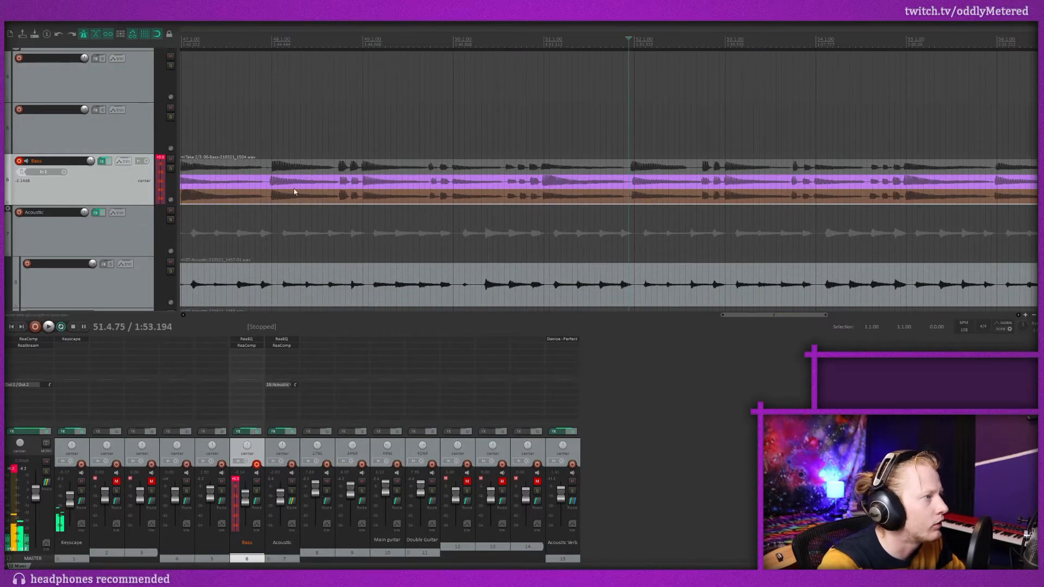
pyautogui.click(335, 38)
pyautogui.press('space')
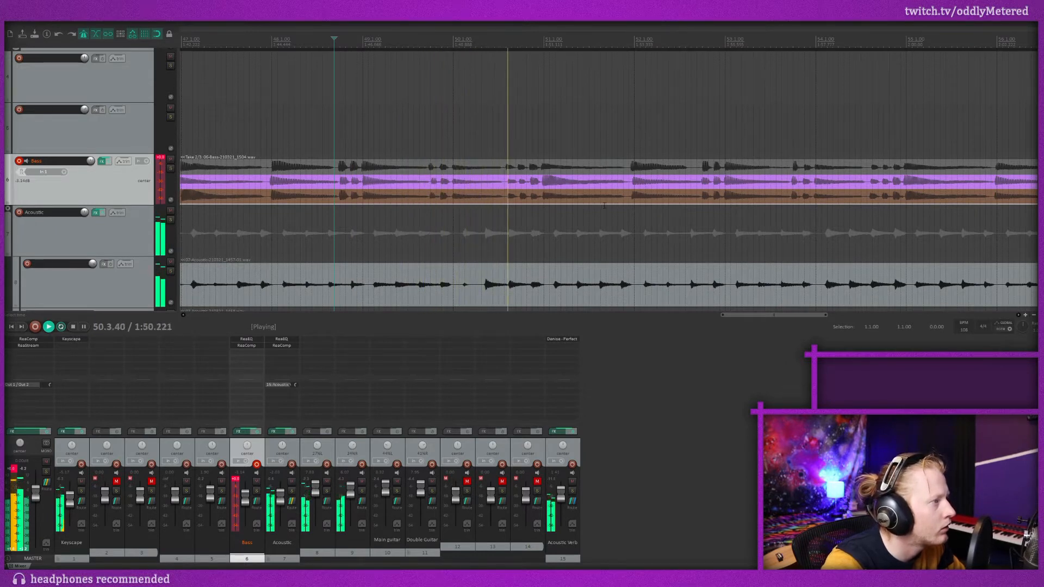
pyautogui.press('space')
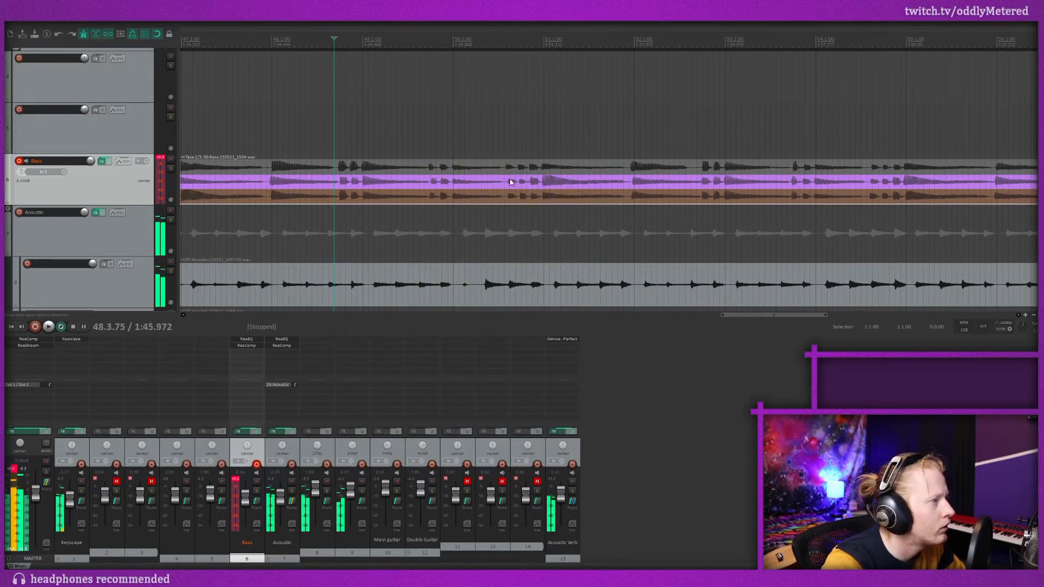
# Split the Bass item at 50.3.25 and just before bar 52, and activate the orange take in the sections on either side.
pyautogui.click(505, 183)
pyautogui.press('s')
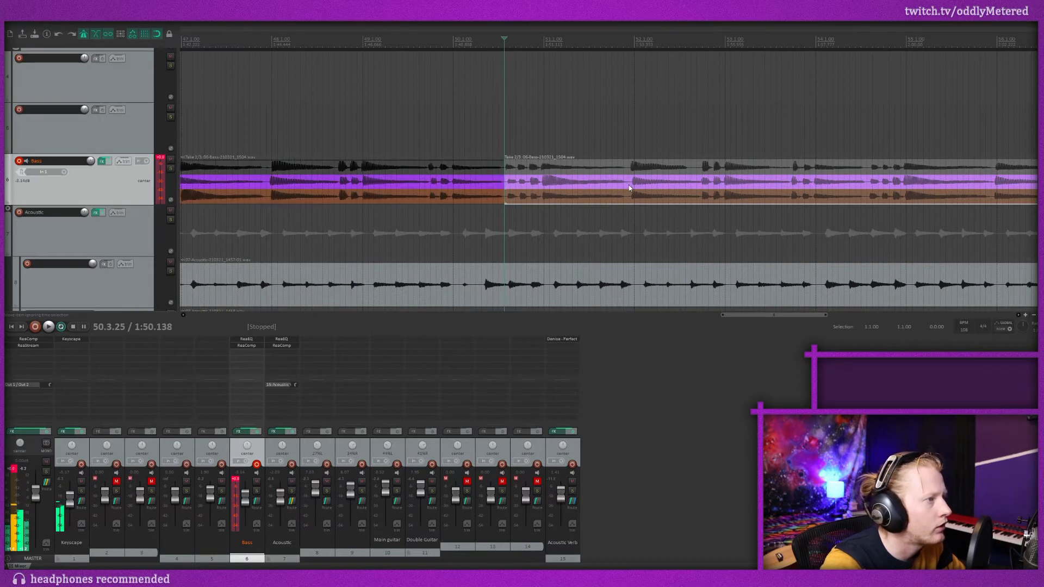
pyautogui.click(628, 185)
pyautogui.press('s')
pyautogui.click(589, 186)
pyautogui.click(465, 201)
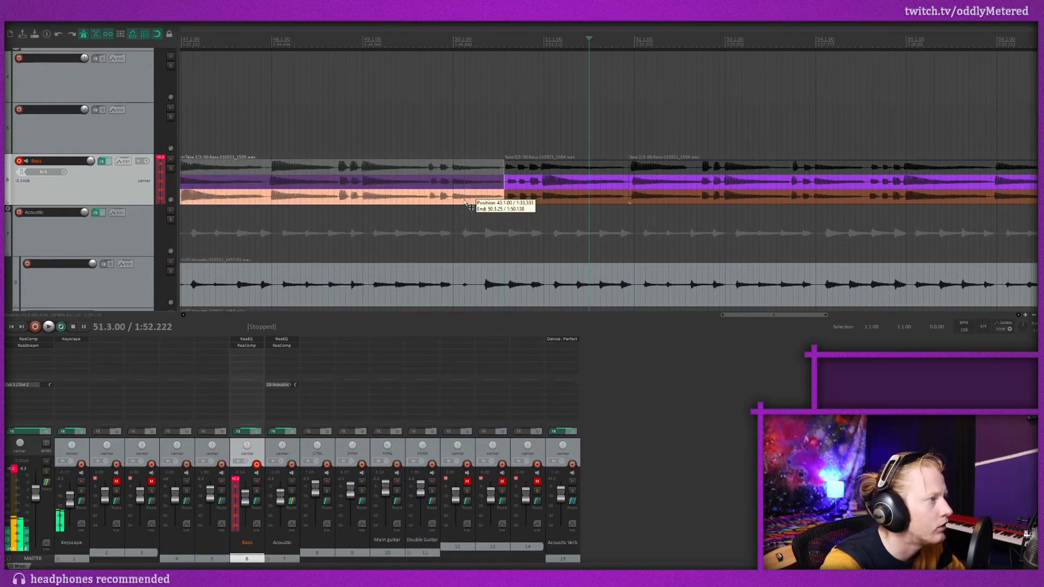
pyautogui.click(657, 201)
# Audition the comped bass across the splices from 50.1.50, and replay the section from just before bar 44.
pyautogui.click(464, 56)
pyautogui.press('space')
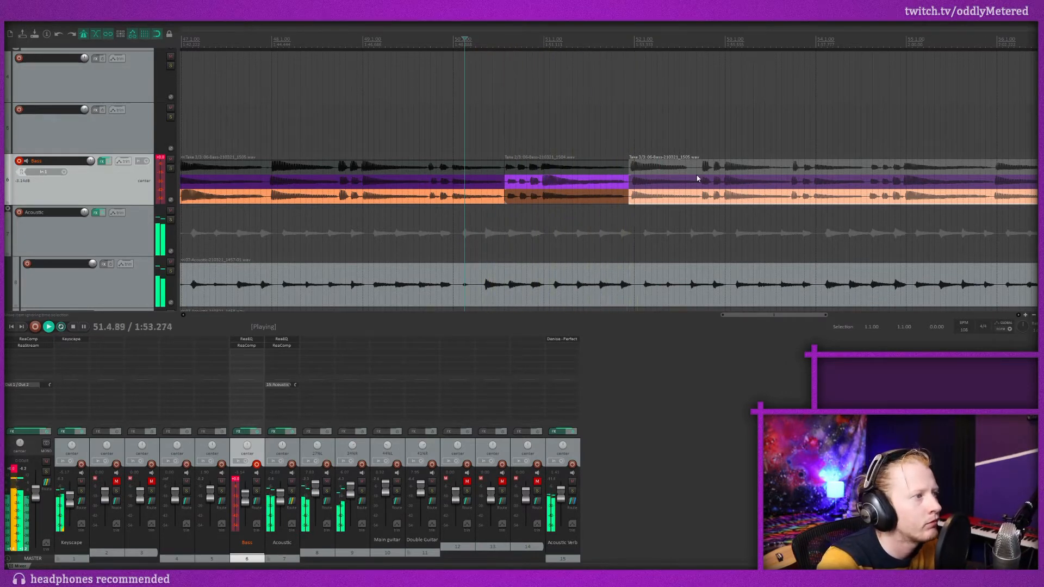
pyautogui.press('space')
pyautogui.moveTo(742, 315); pyautogui.dragTo(683, 239)
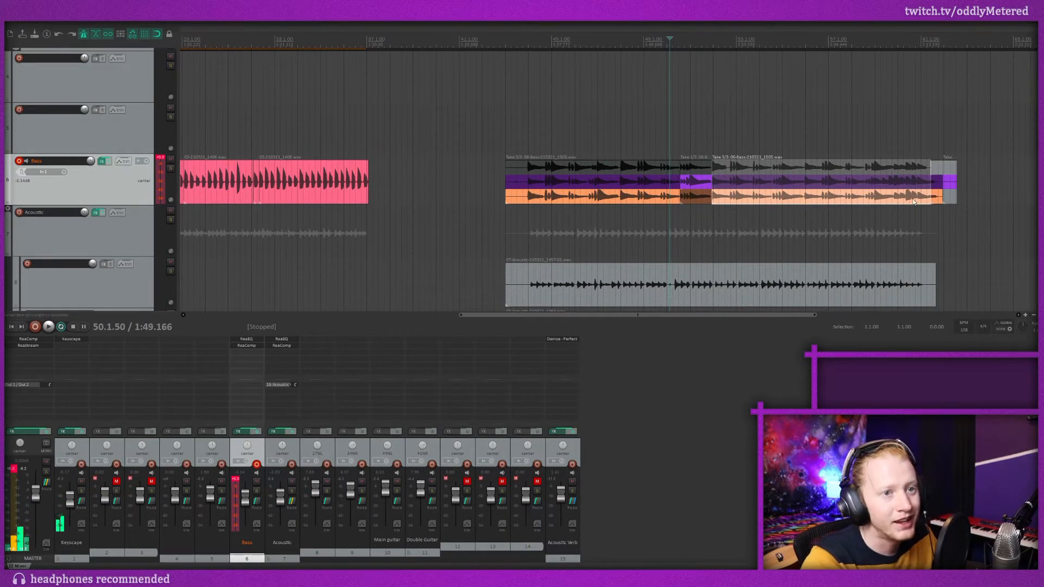
pyautogui.click(523, 30)
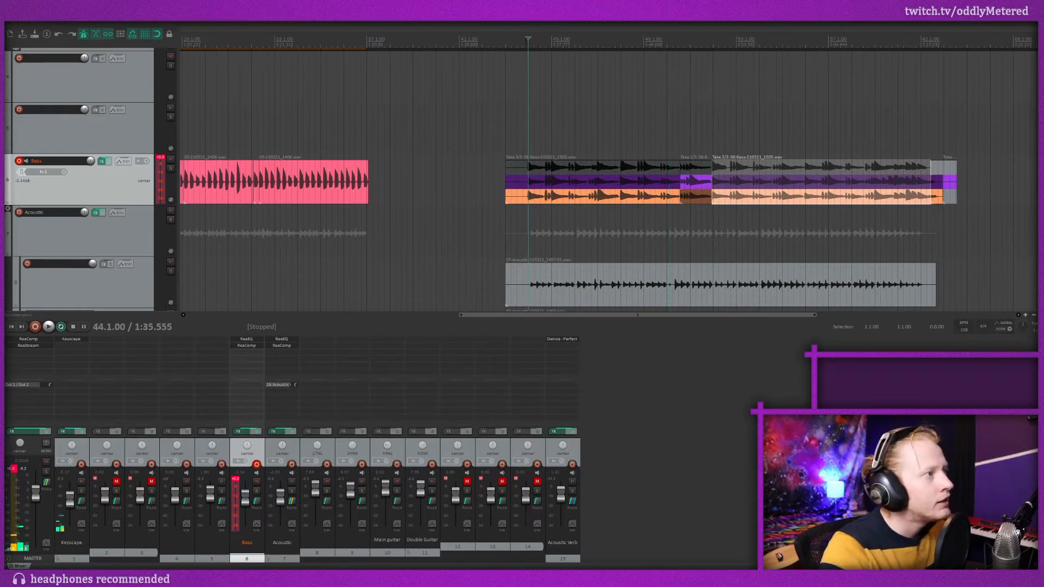
pyautogui.press('space')
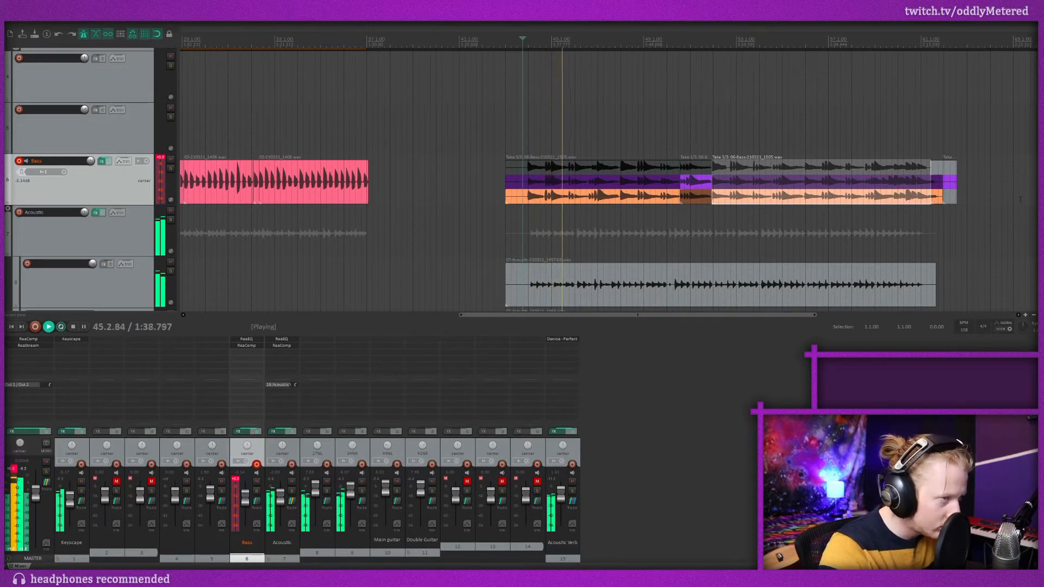
# Delete the leftover Bass pieces past the end of the section and crop the comped Bass items to their active takes.
pyautogui.click(945, 171)
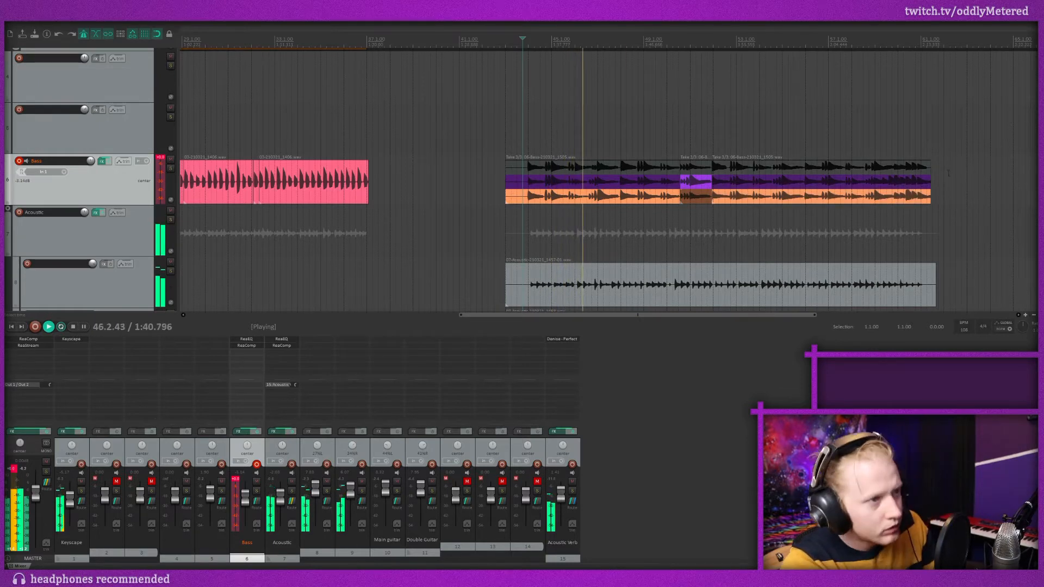
pyautogui.press('Delete')
pyautogui.rightClick(604, 188)
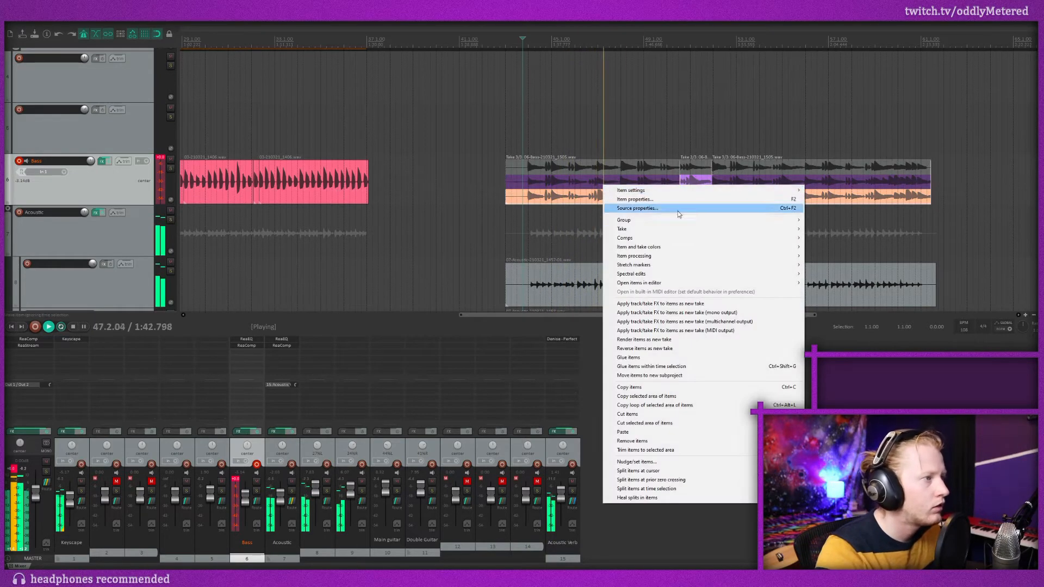
pyautogui.moveTo(707, 229)
pyautogui.click(858, 248)
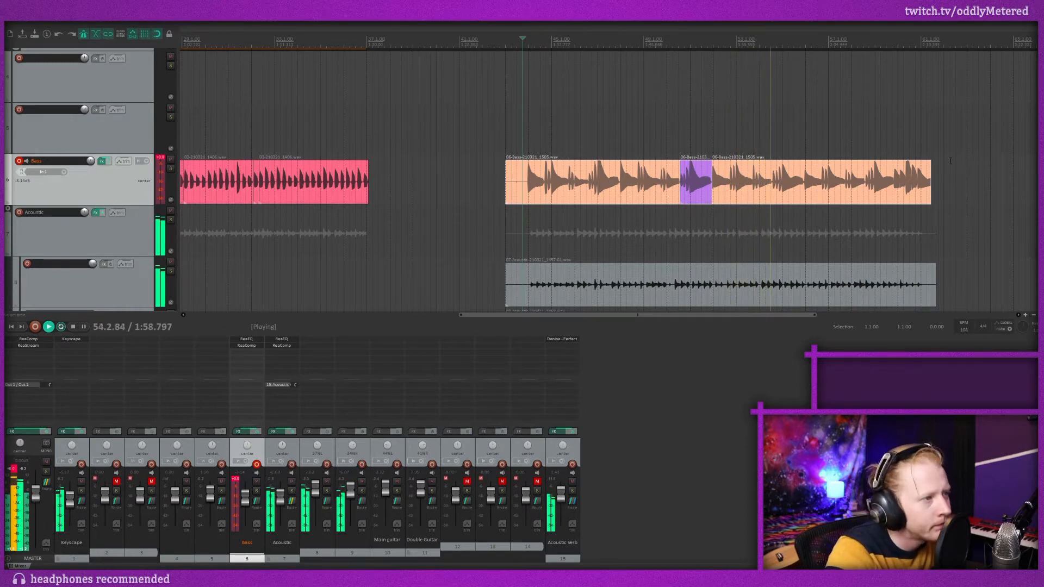
pyautogui.press('space')
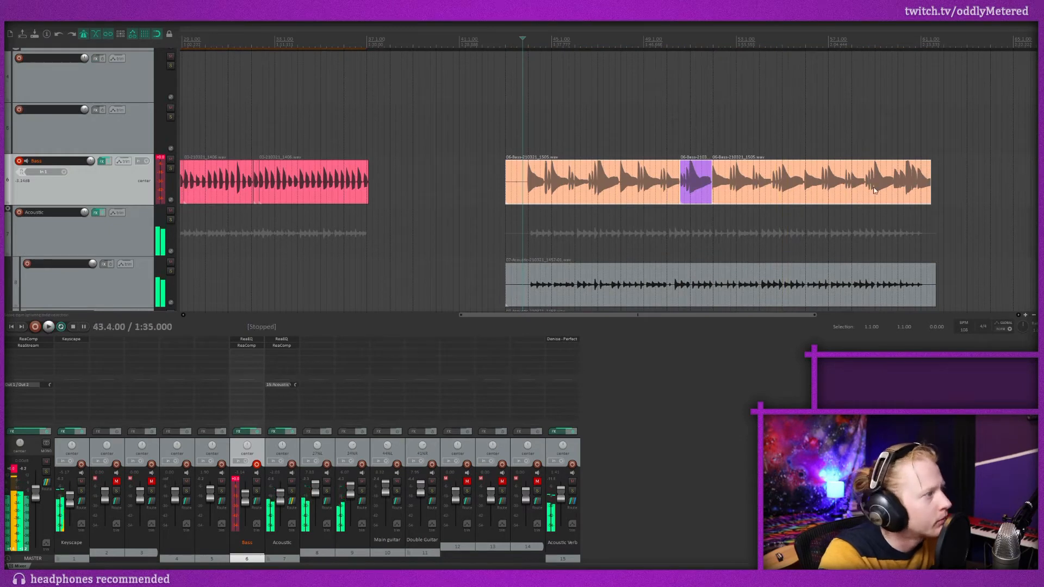
# Delete the second half of the looped part, bars 21 to 37, on the Bass, Main guitar and Double Guitar tracks.
pyautogui.scroll(-2, 831, 201)
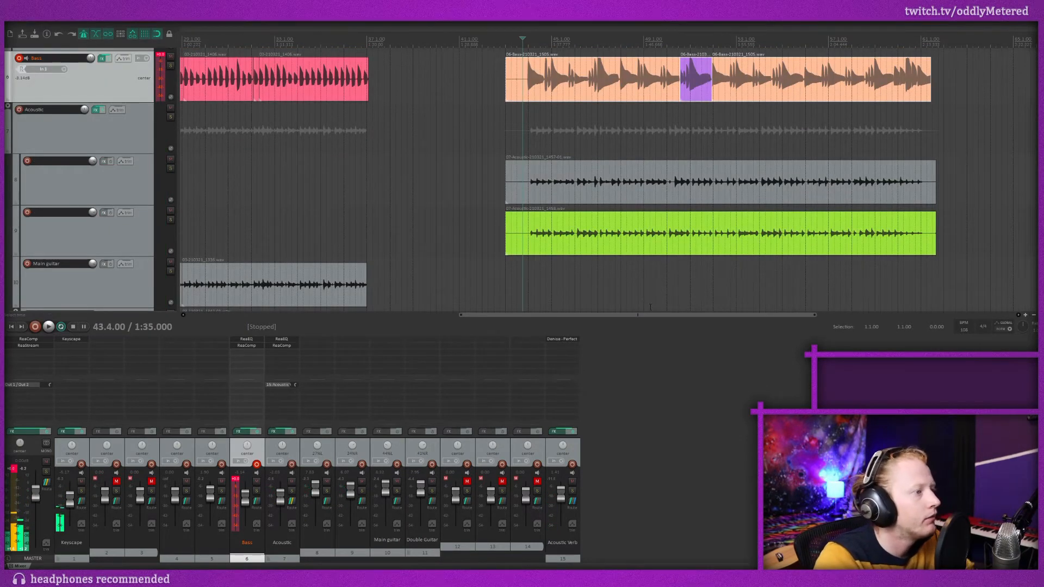
pyautogui.moveTo(635, 315); pyautogui.dragTo(506, 313)
pyautogui.scroll(-4, 517, 259)
pyautogui.scroll(-1, 409, 254)
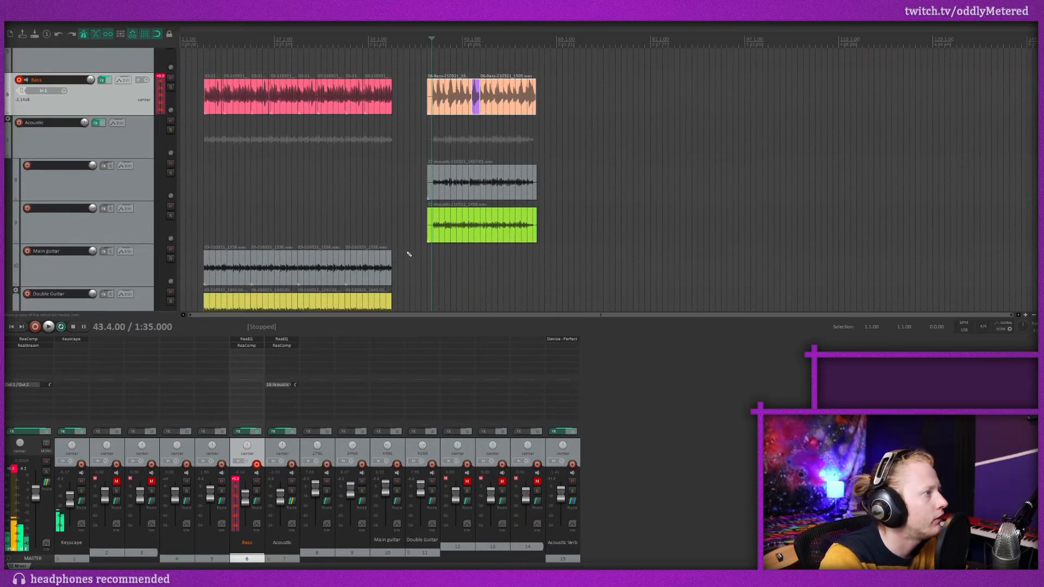
pyautogui.scroll(-4, 409, 254)
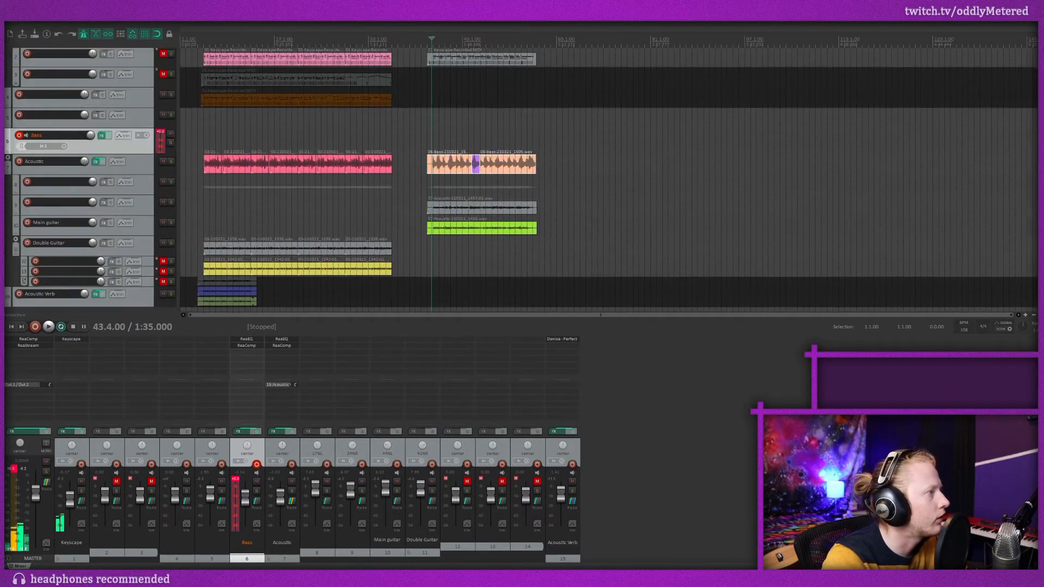
pyautogui.scroll(-1, 609, 179)
pyautogui.moveTo(411, 283); pyautogui.dragTo(322, 59)
pyautogui.scroll(2, 392, 296)
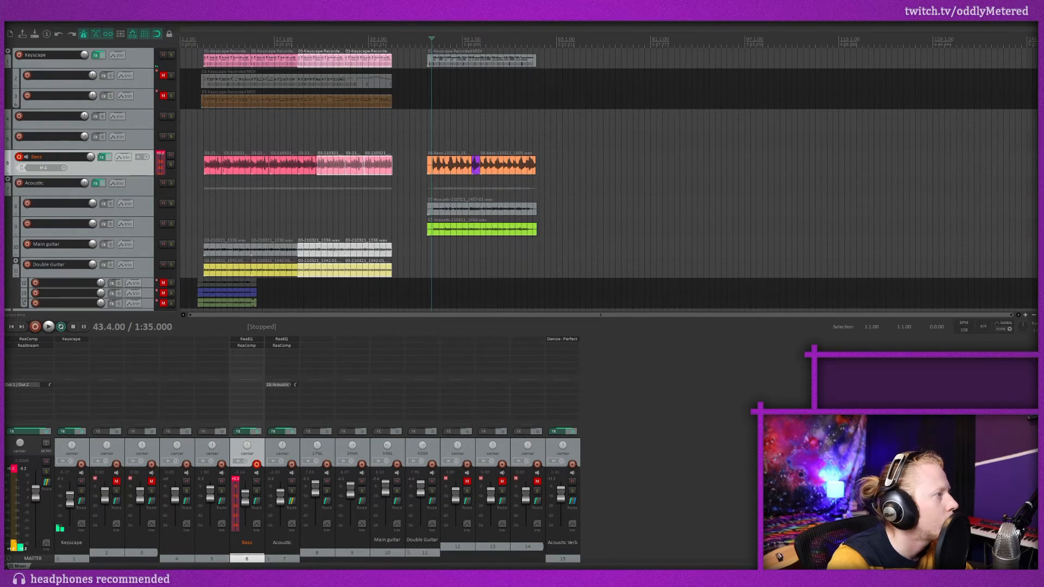
pyautogui.moveTo(375, 305); pyautogui.dragTo(395, 132)
pyautogui.press('Delete')
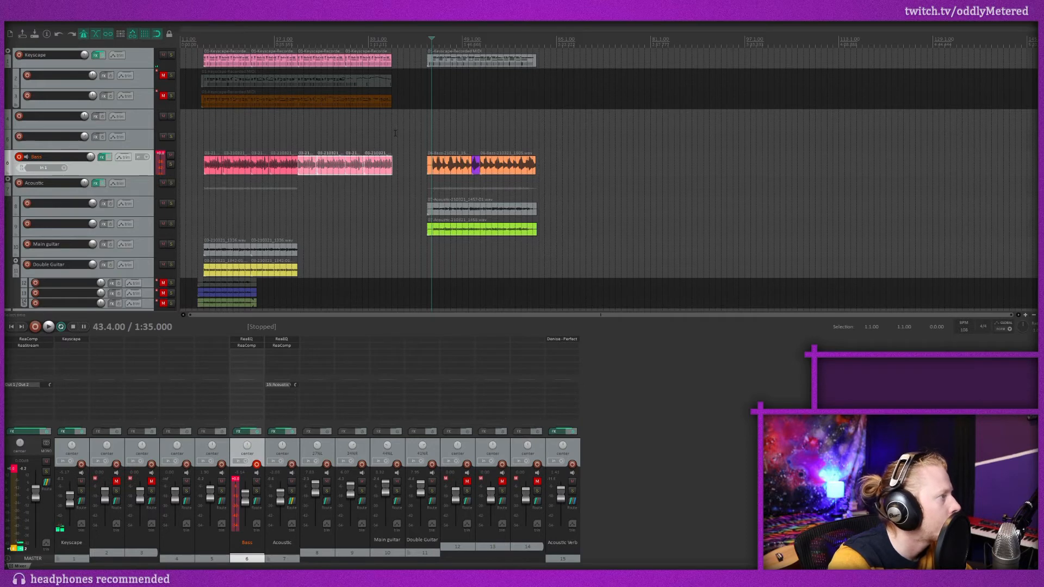
pyautogui.press('Delete')
# Trim the two muted Keyscape items to end at bar 21 and delete the pink Keyscape items after it.
pyautogui.moveTo(392, 104); pyautogui.dragTo(298, 103)
pyautogui.moveTo(391, 81); pyautogui.dragTo(292, 102)
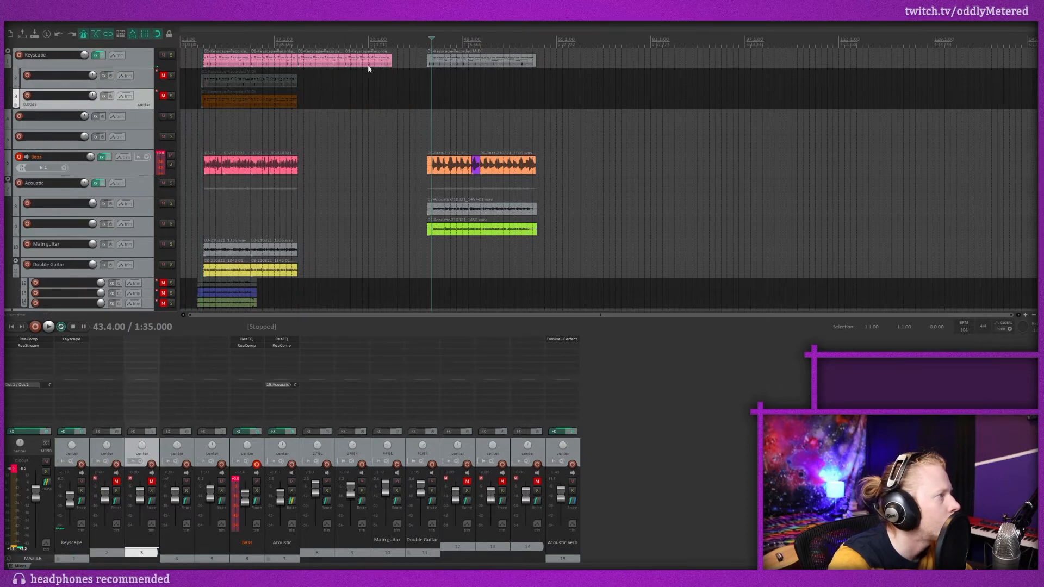
pyautogui.moveTo(377, 85); pyautogui.dragTo(304, 53)
pyautogui.press('Delete')
# Swap the sections by moving the newly recorded items to about bar 8 and the looped part to bar 28.
pyautogui.scroll(-1, 326, 218)
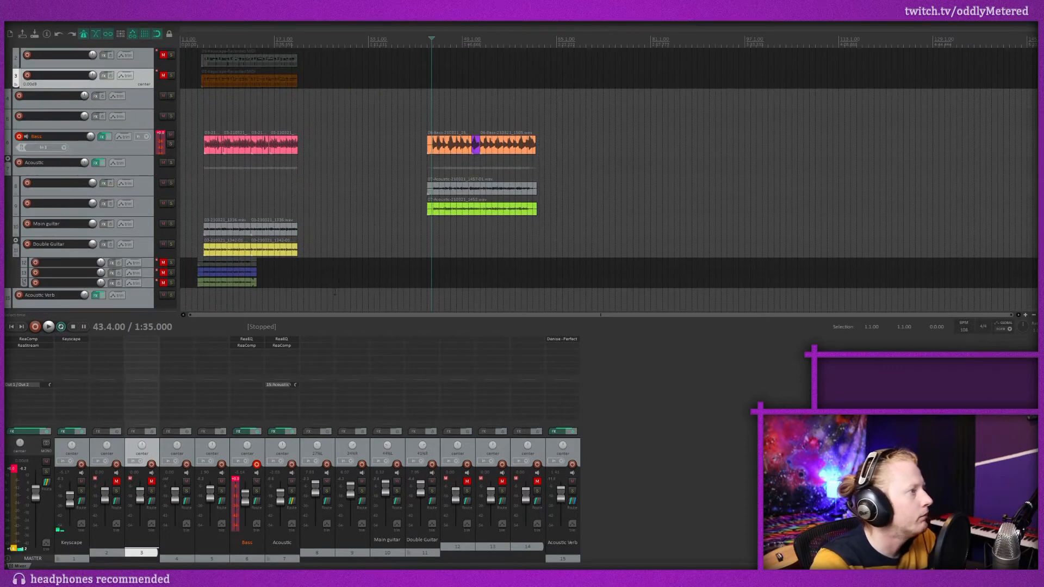
pyautogui.moveTo(330, 302); pyautogui.dragTo(589, 61)
pyautogui.moveTo(518, 267); pyautogui.dragTo(251, 52)
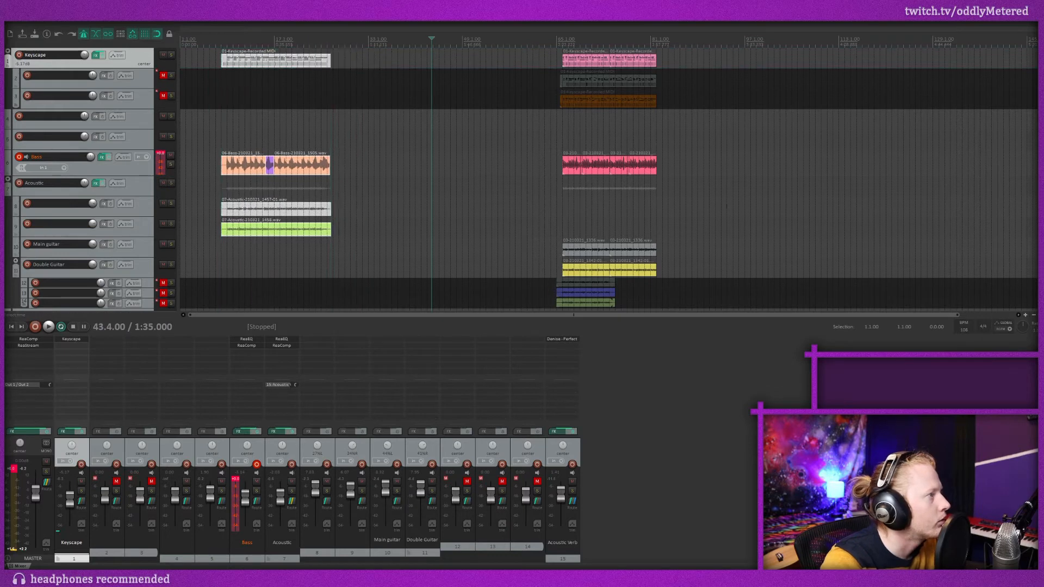
pyautogui.scroll(-2, 704, 309)
pyautogui.moveTo(704, 285); pyautogui.dragTo(351, 58)
# Audition the end of the newly recorded section from 25.1.50.
pyautogui.scroll(6, 315, 120)
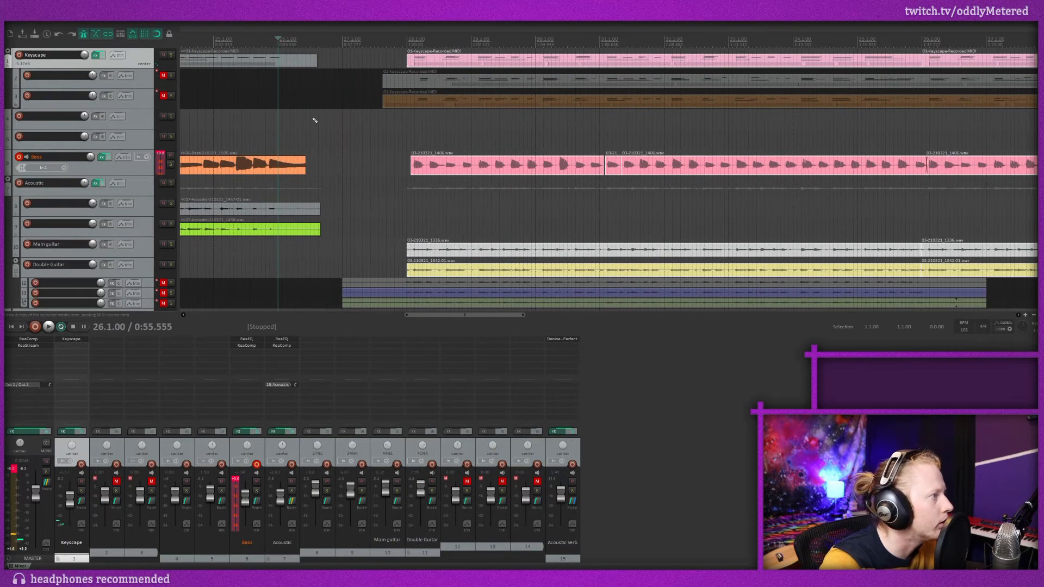
pyautogui.press('space')
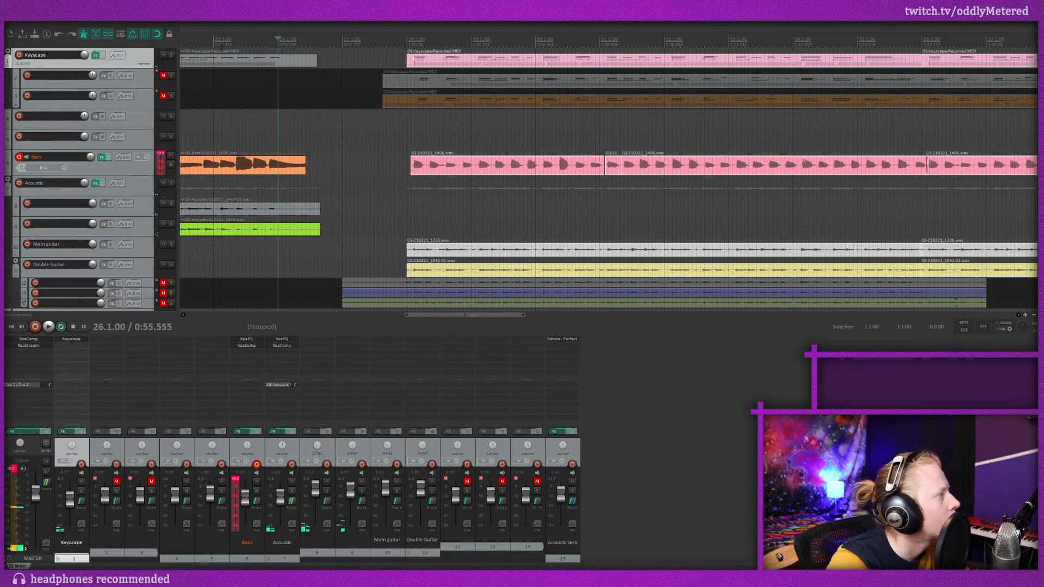
pyautogui.click(222, 39)
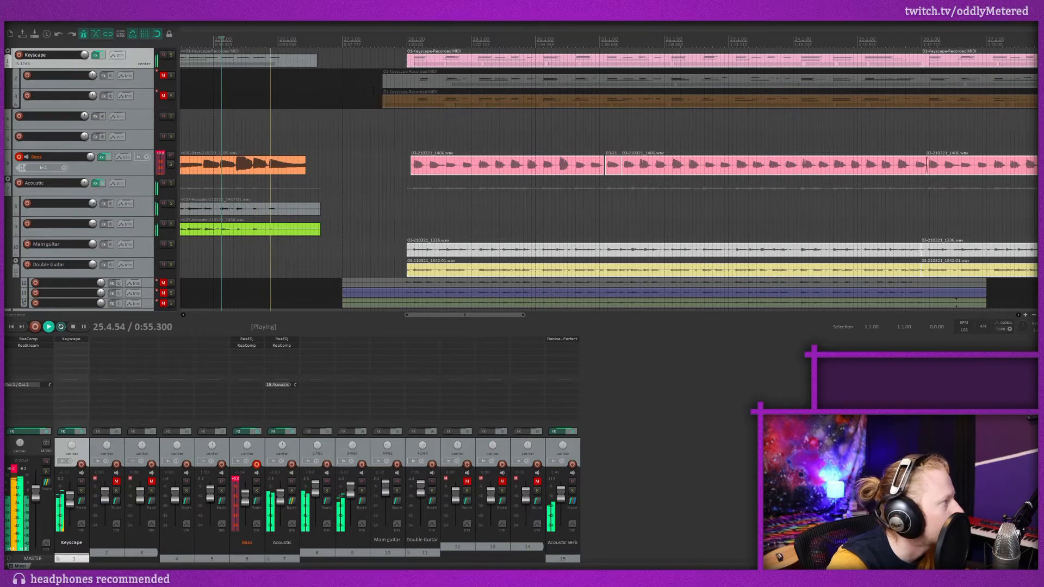
pyautogui.press('space')
# Trim the end of the Bass item to 26.1.25 and the ends of both acoustic items and the Keyscape item to bar 26.
pyautogui.moveTo(305, 166); pyautogui.dragTo(282, 172)
pyautogui.click(314, 214)
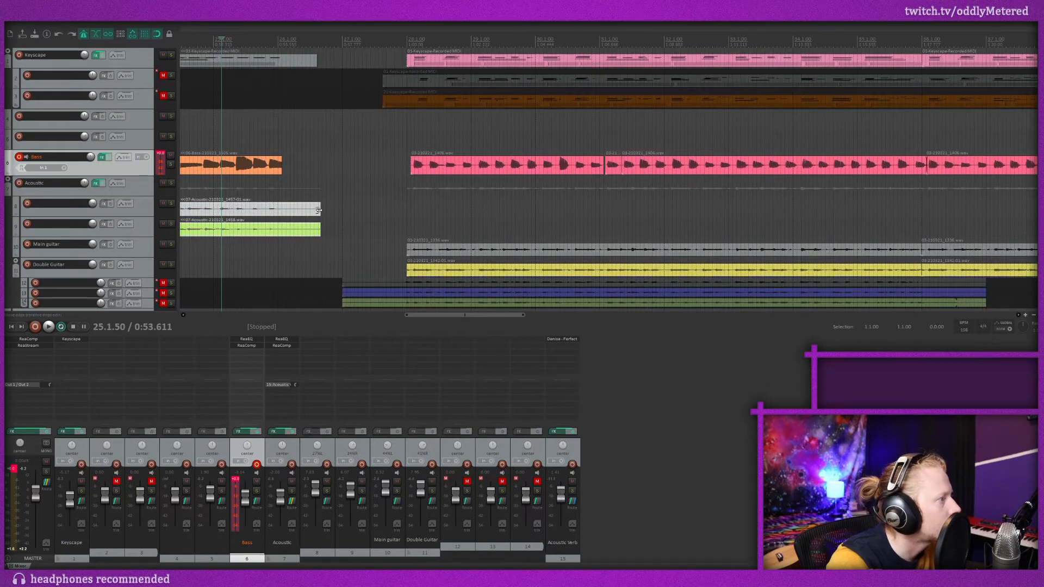
pyautogui.moveTo(318, 211); pyautogui.dragTo(277, 211)
pyautogui.click(281, 210)
pyautogui.click(299, 59)
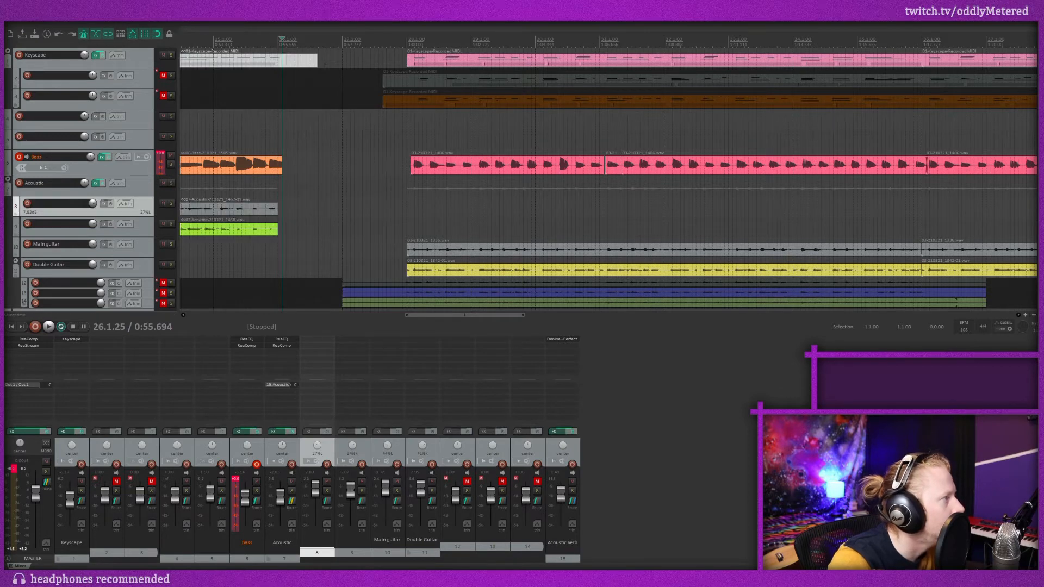
pyautogui.moveTo(314, 61); pyautogui.dragTo(276, 69)
pyautogui.scroll(-2, 410, 282)
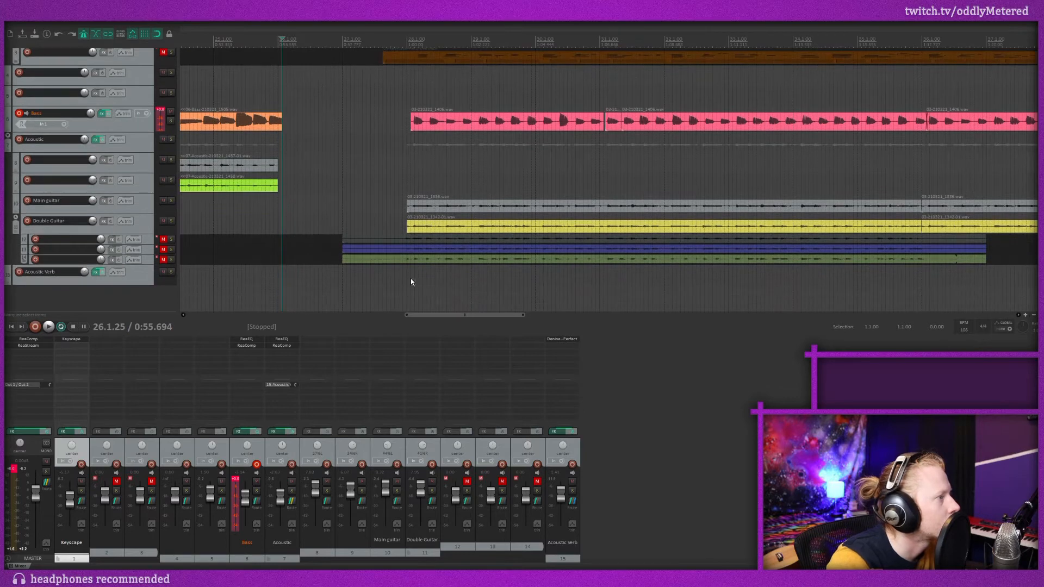
pyautogui.moveTo(343, 239); pyautogui.dragTo(314, 239)
pyautogui.click(334, 292)
pyautogui.hotkey('ctrl', 'z')
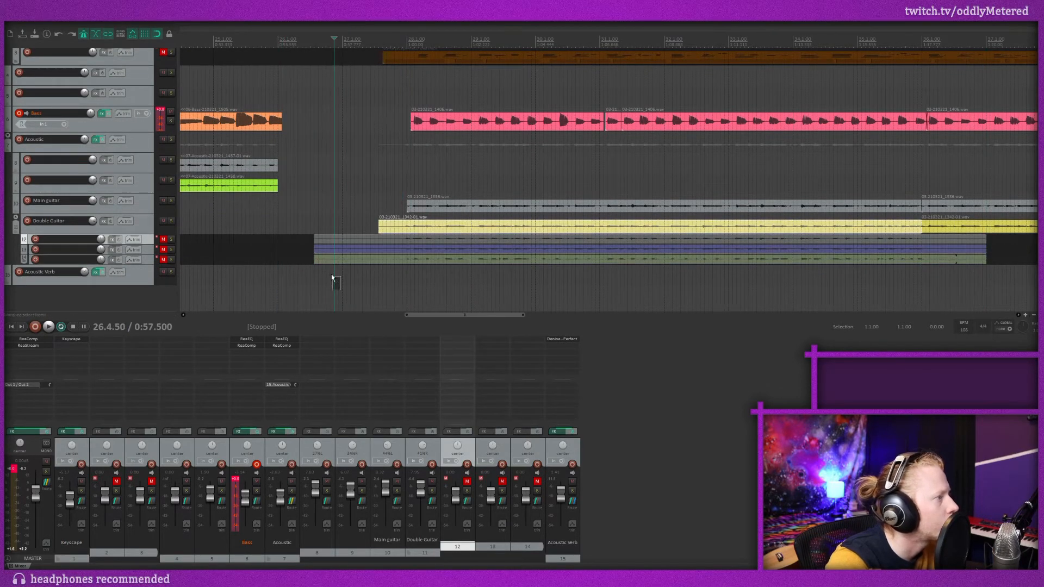
pyautogui.moveTo(331, 278); pyautogui.dragTo(314, 229)
pyautogui.click(314, 243)
# Trim the starts of the muted takes under Double Guitar and Keyscape to bar 28, in line with the looped part.
pyautogui.moveTo(351, 290); pyautogui.dragTo(408, 226)
pyautogui.scroll(1, 418, 249)
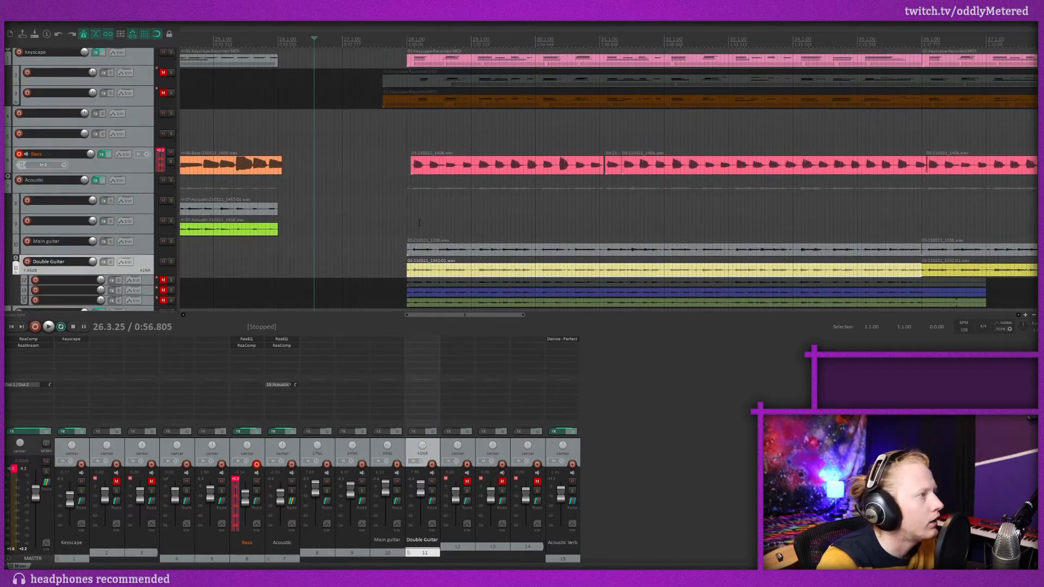
pyautogui.moveTo(384, 103); pyautogui.dragTo(407, 82)
# Move all items of the looped part earlier so they start at bar 26, directly after the new section.
pyautogui.scroll(-1, 489, 131)
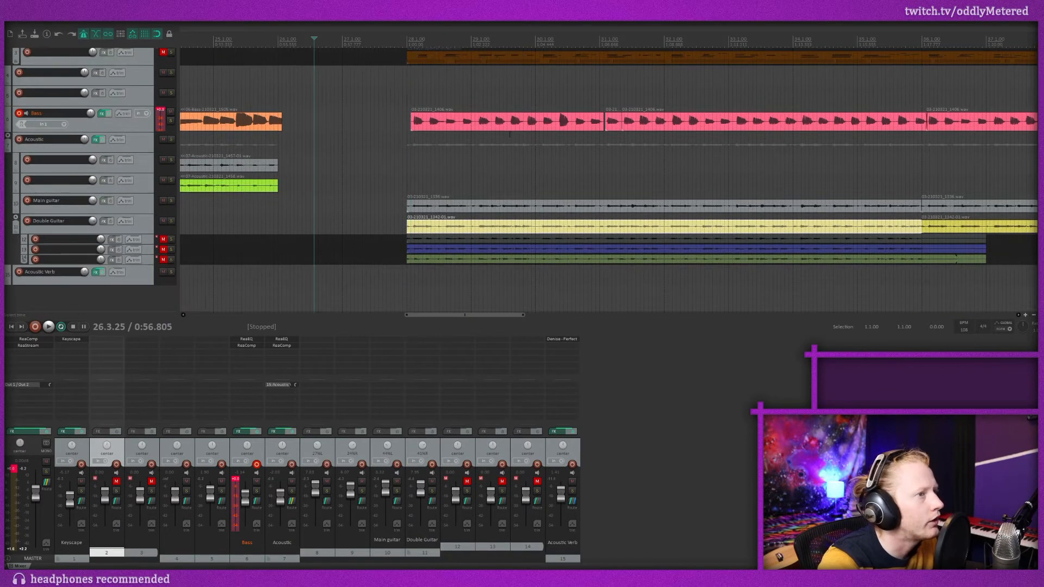
pyautogui.scroll(-2, 524, 151)
pyautogui.moveTo(930, 293); pyautogui.dragTo(498, 31)
pyautogui.scroll(-2, 499, 122)
pyautogui.scroll(3, 408, 160)
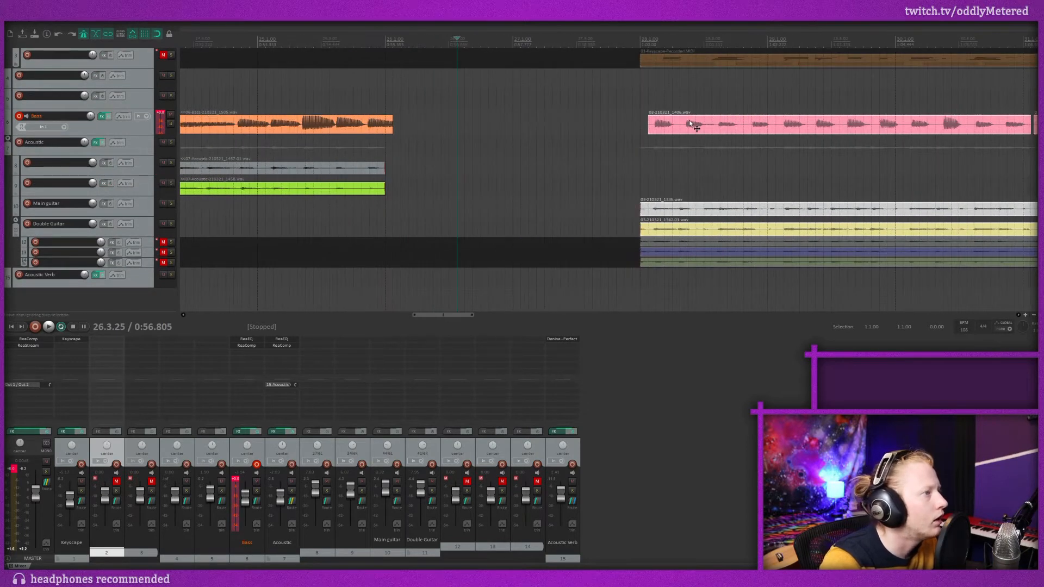
pyautogui.moveTo(690, 124); pyautogui.dragTo(430, 120)
pyautogui.scroll(2, 444, 131)
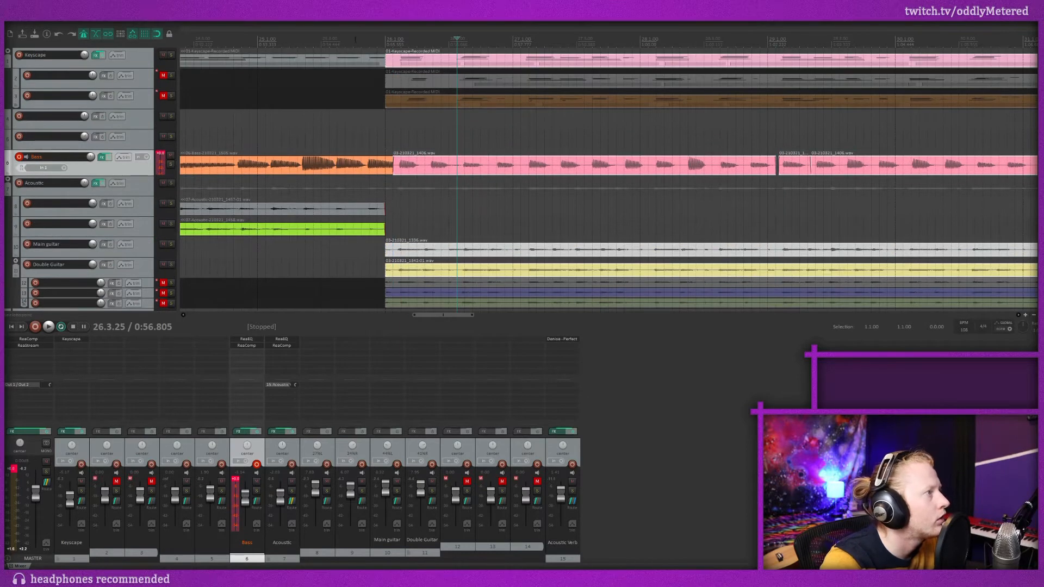
# Audition the transition at bar 26 from shortly before it and again from 25.2.00.
pyautogui.click(355, 39)
pyautogui.press('space')
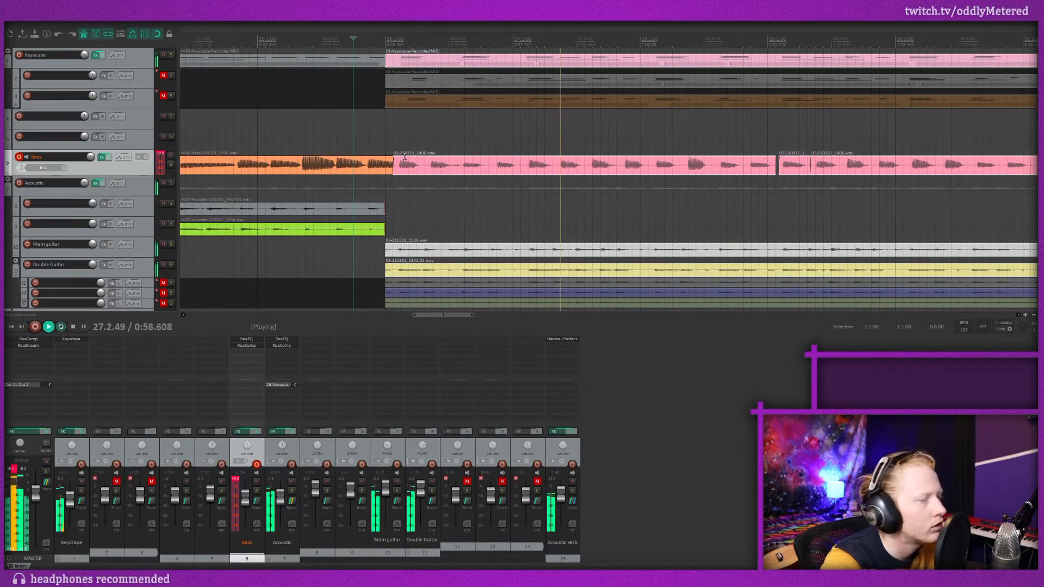
pyautogui.click(290, 40)
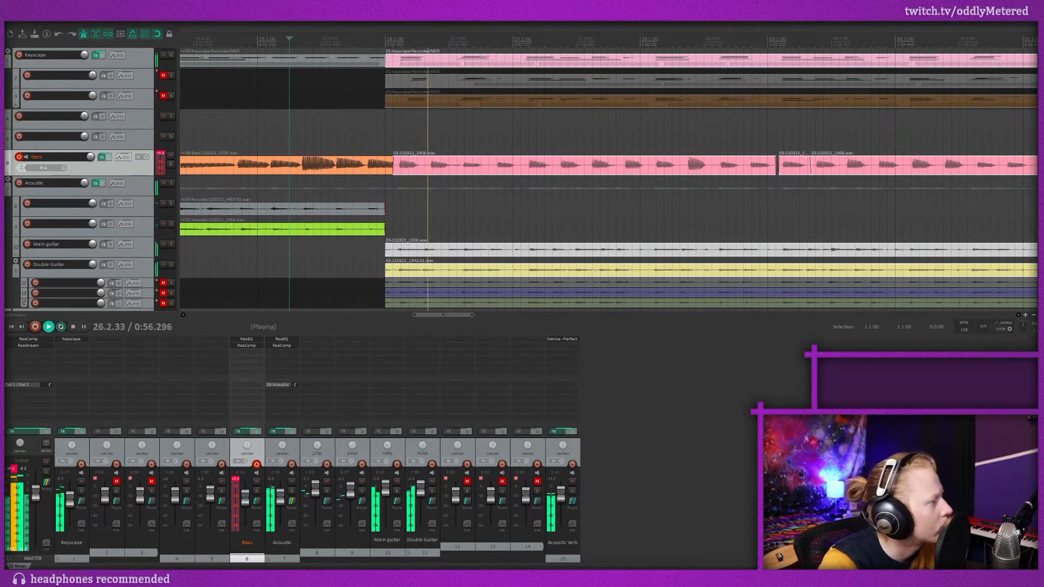
pyautogui.scroll(-2, 380, 247)
pyautogui.press('space')
# Extend the starts of the Main guitar and Double Guitar items slightly before bar 26 and play the transition.
pyautogui.scroll(5, 375, 252)
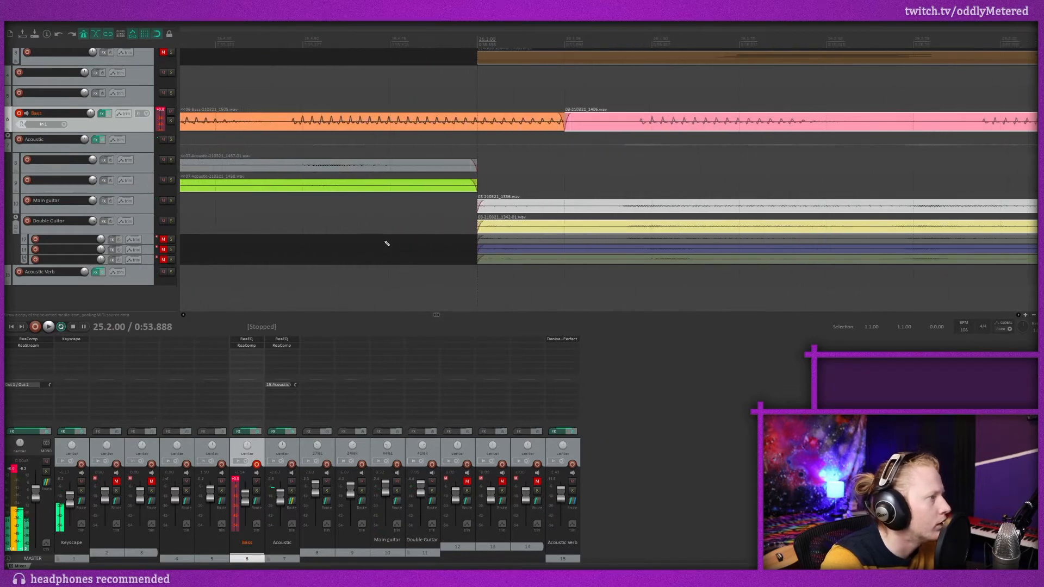
pyautogui.click(505, 209)
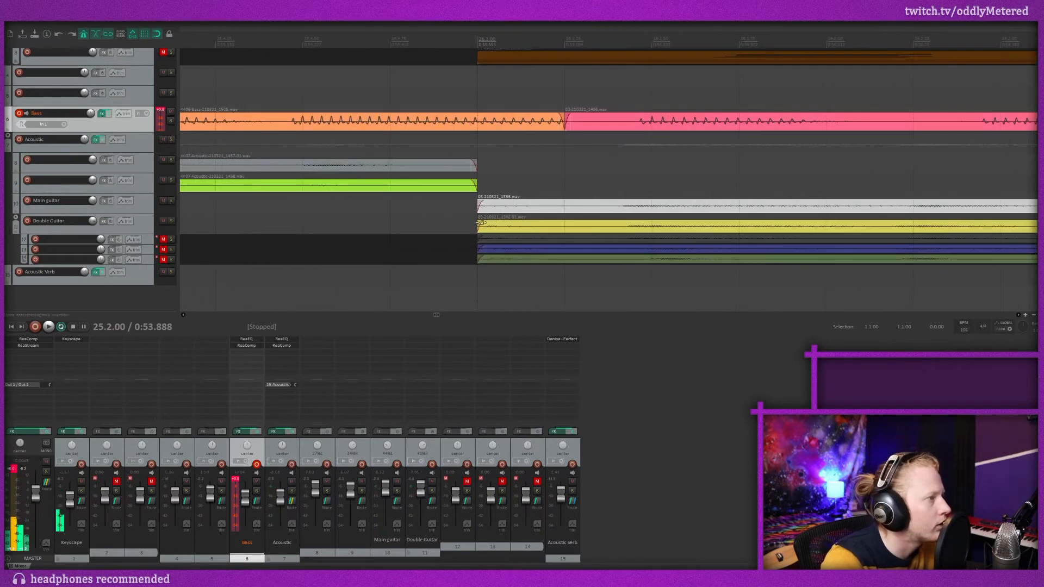
pyautogui.click(507, 223)
pyautogui.moveTo(476, 208); pyautogui.dragTo(444, 208)
pyautogui.press('space')
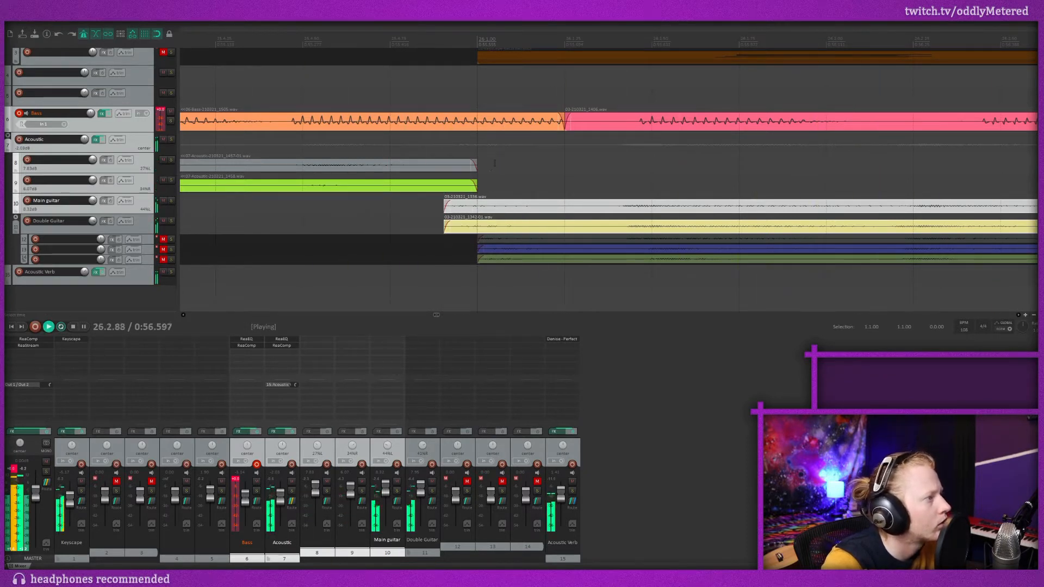
# Play back the transition between the song's two sections around bar 26.
pyautogui.press('space')
pyautogui.press('space')
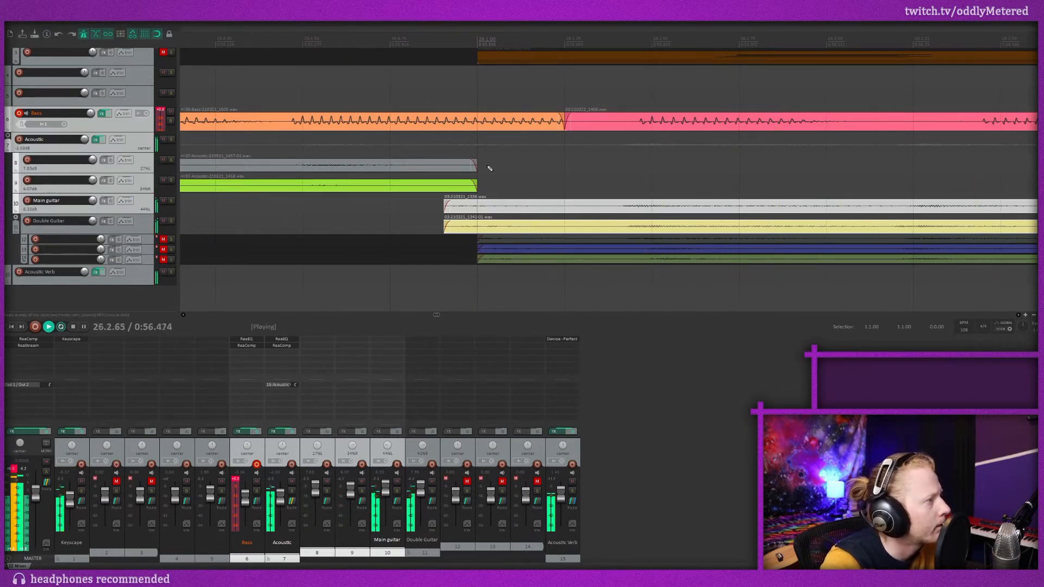
pyautogui.scroll(-5, 479, 176)
pyautogui.scroll(-2, 474, 180)
pyautogui.scroll(2, 462, 181)
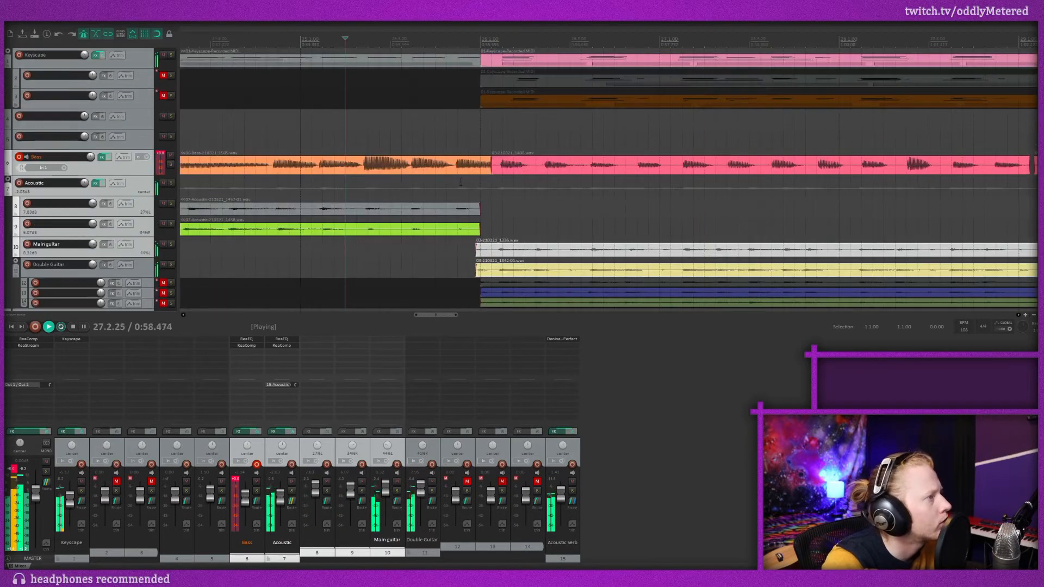
pyautogui.moveTo(447, 315)
pyautogui.mouseDown()
pyautogui.moveTo(392, 315)
pyautogui.moveTo(466, 315)
pyautogui.moveTo(446, 315)
pyautogui.mouseUp()
pyautogui.click(501, 38)
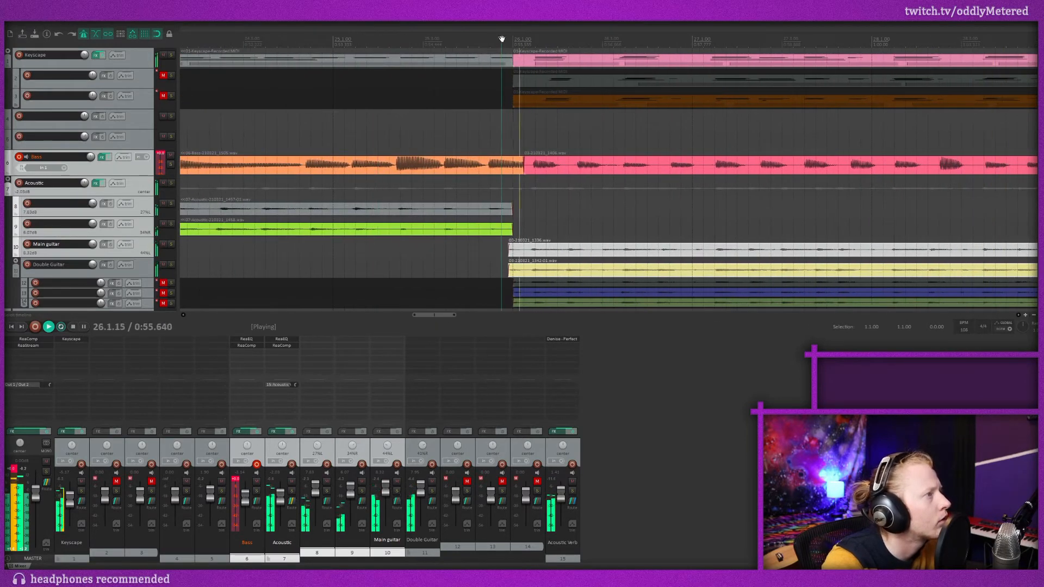
# On the Keyscape track, trim the pink MIDI item's start to half a beat past 26.1.00 and extend the preceding item a quarter beat past it.
pyautogui.scroll(8, 512, 81)
pyautogui.click(521, 118)
pyautogui.press('space')
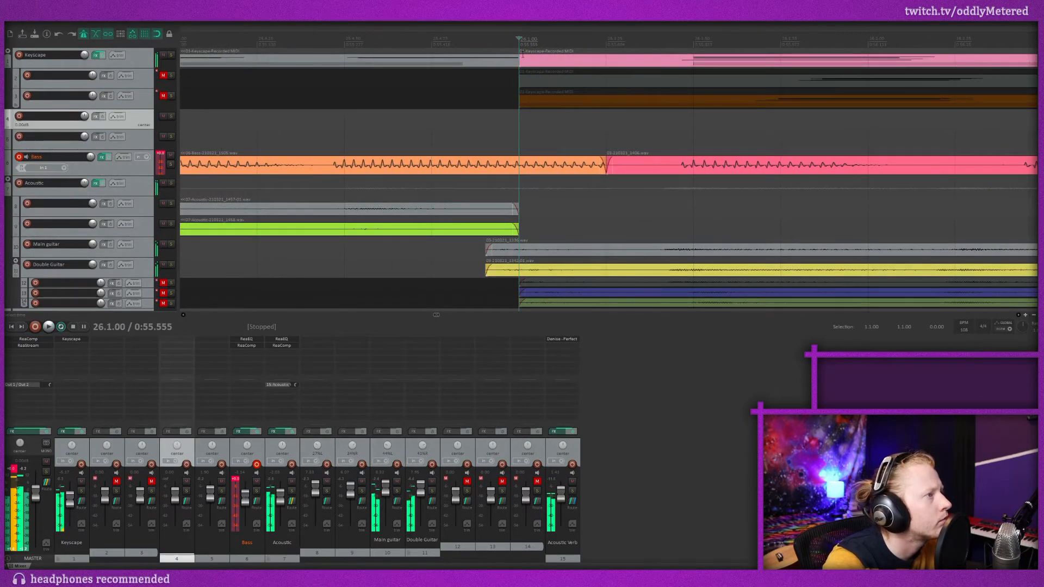
pyautogui.click(521, 60)
pyautogui.moveTo(521, 62); pyautogui.dragTo(680, 65)
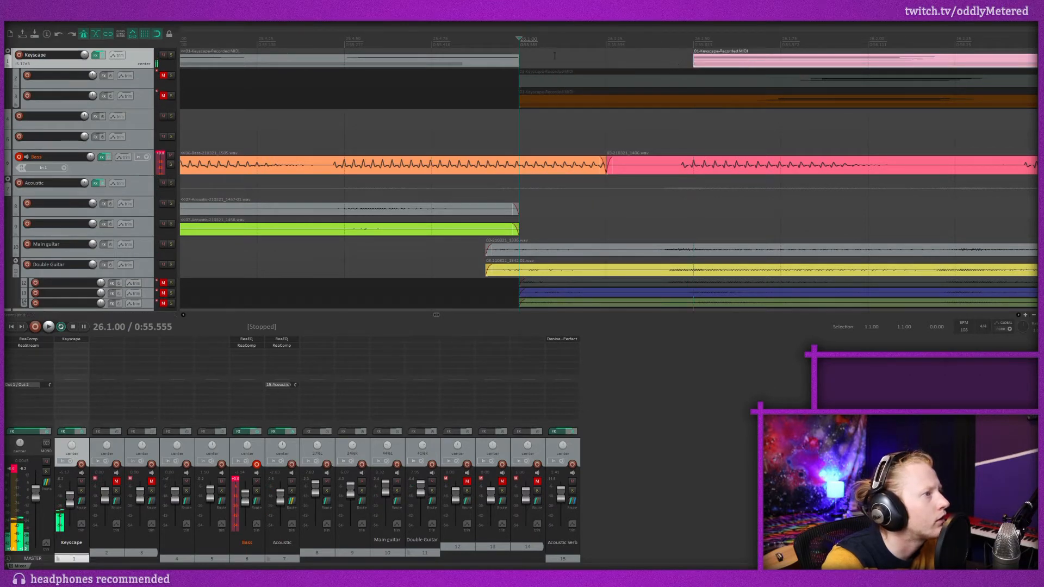
pyautogui.moveTo(521, 64); pyautogui.dragTo(606, 65)
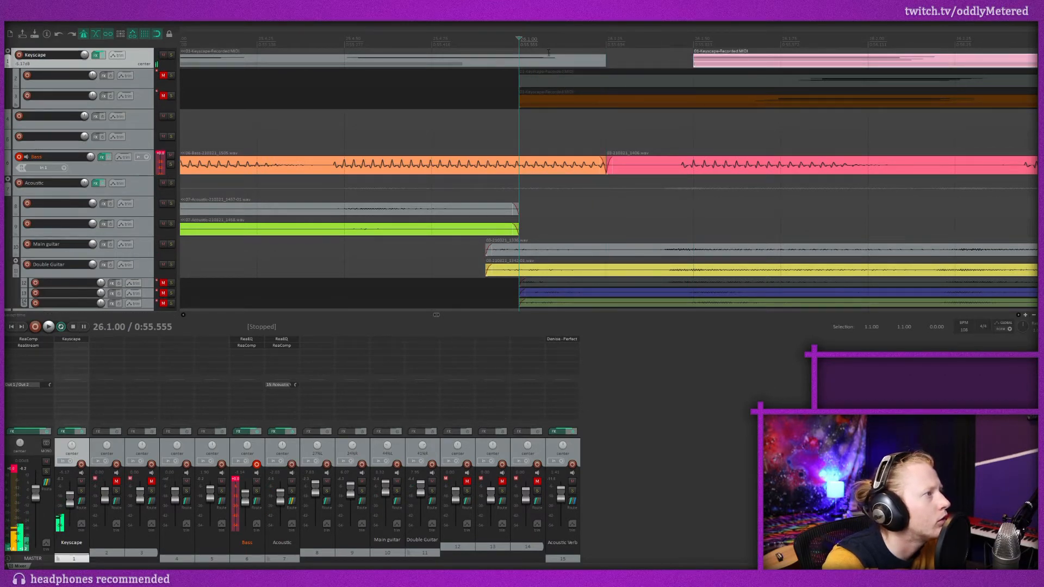
# Play back the adjusted Keyscape transition starting from 25.4.50.
pyautogui.press('space')
pyautogui.click(356, 38)
pyautogui.press('space')
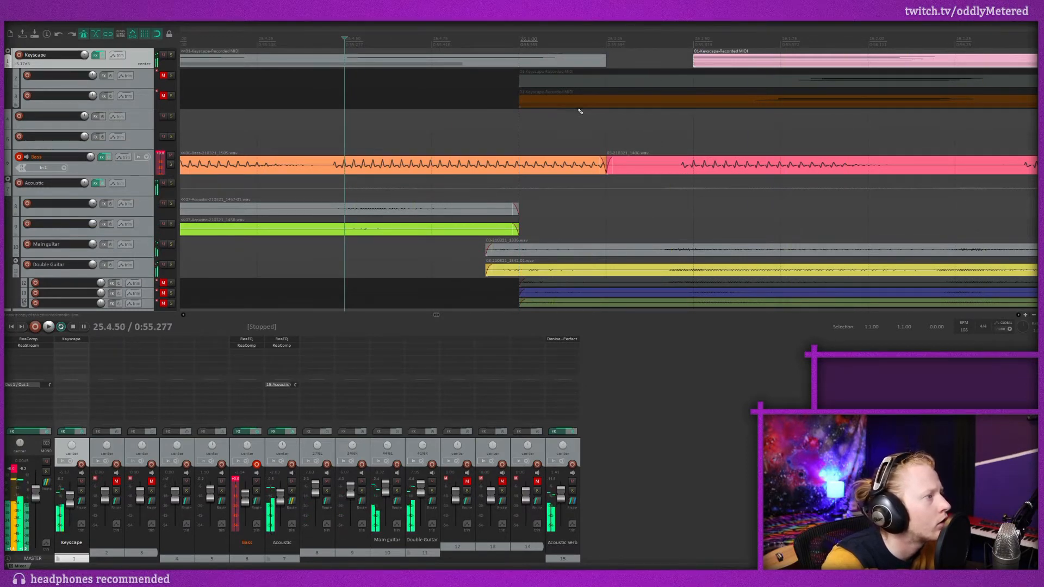
pyautogui.scroll(-5, 581, 111)
pyautogui.press('space')
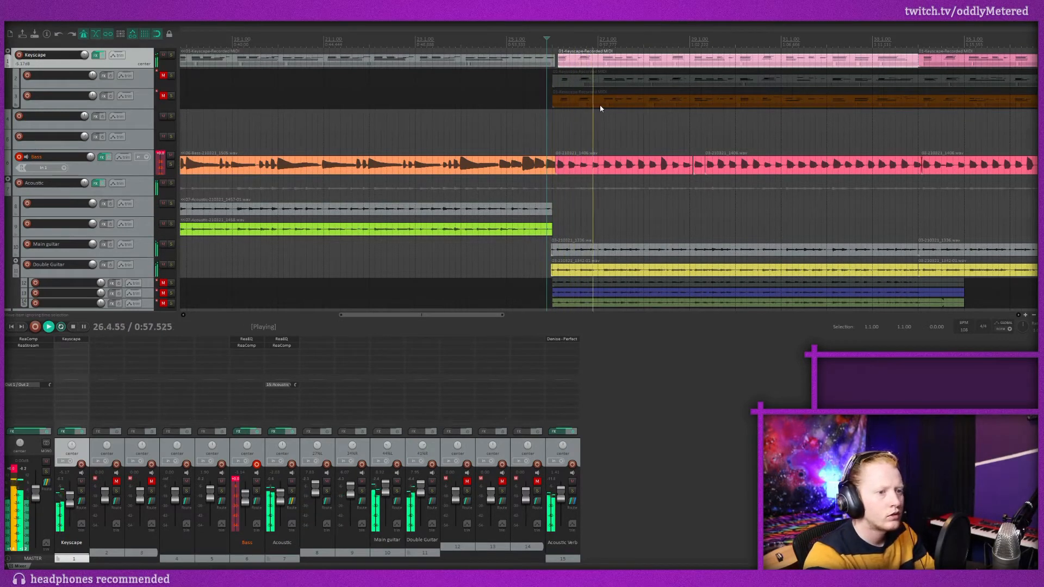
pyautogui.moveTo(489, 315); pyautogui.dragTo(386, 327)
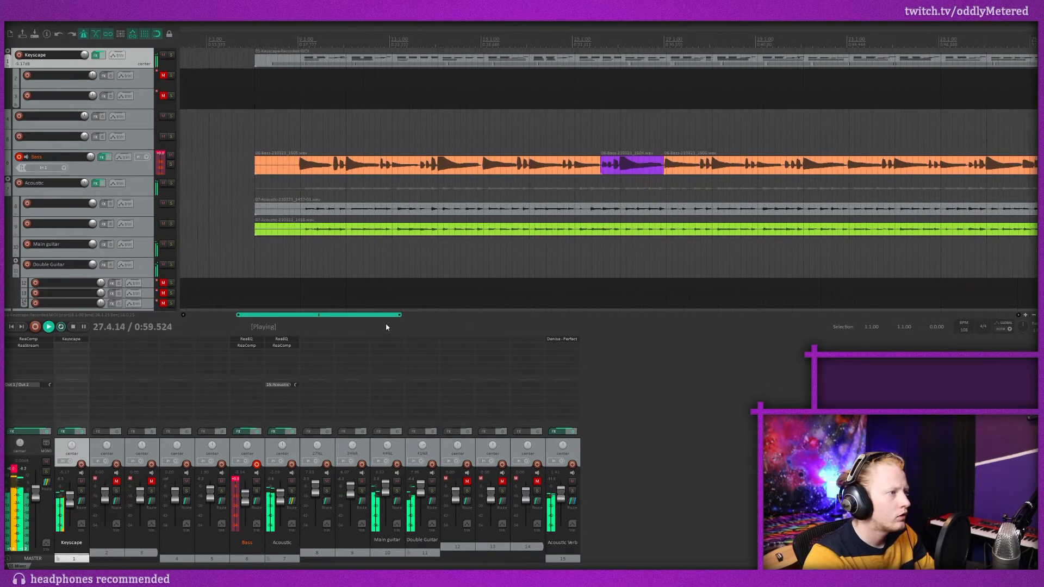
pyautogui.press('space')
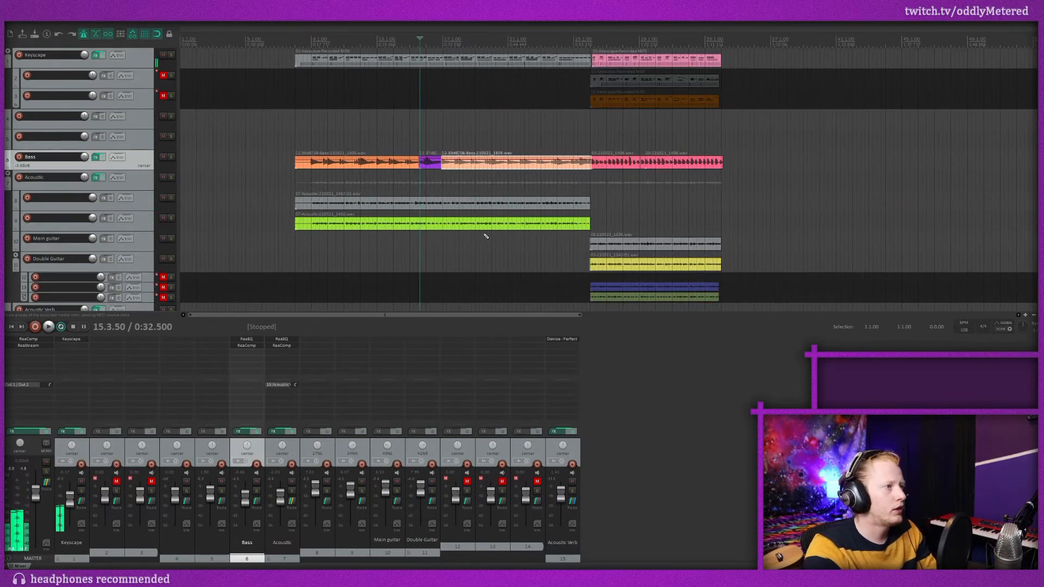
# Add a new track below the Acoustic Verb track and name it Drums.
pyautogui.scroll(-2, 484, 230)
pyautogui.scroll(2, 429, 238)
pyautogui.scroll(4, 408, 238)
pyautogui.scroll(-1, 368, 240)
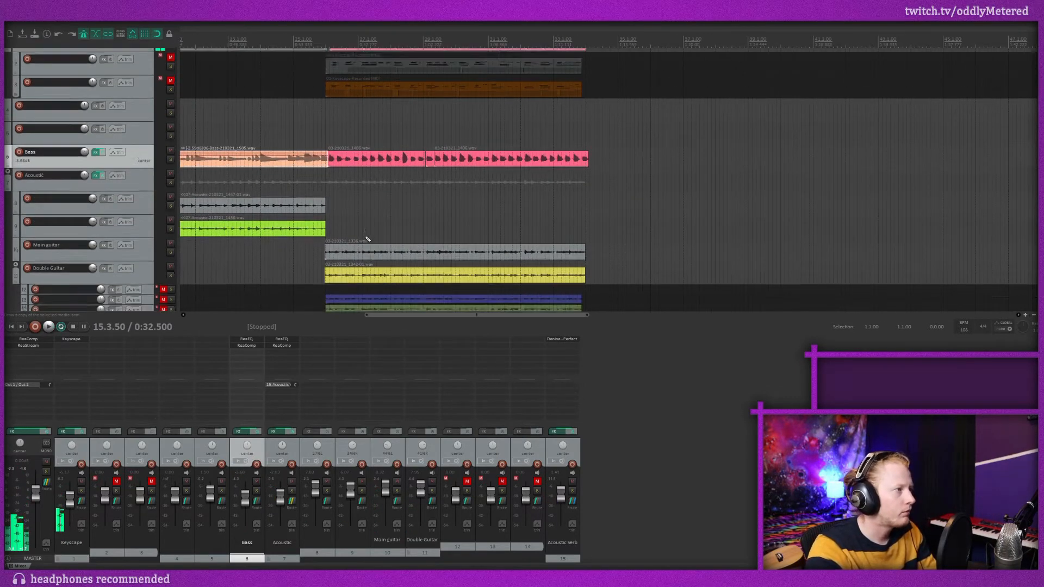
pyautogui.scroll(-4, 367, 240)
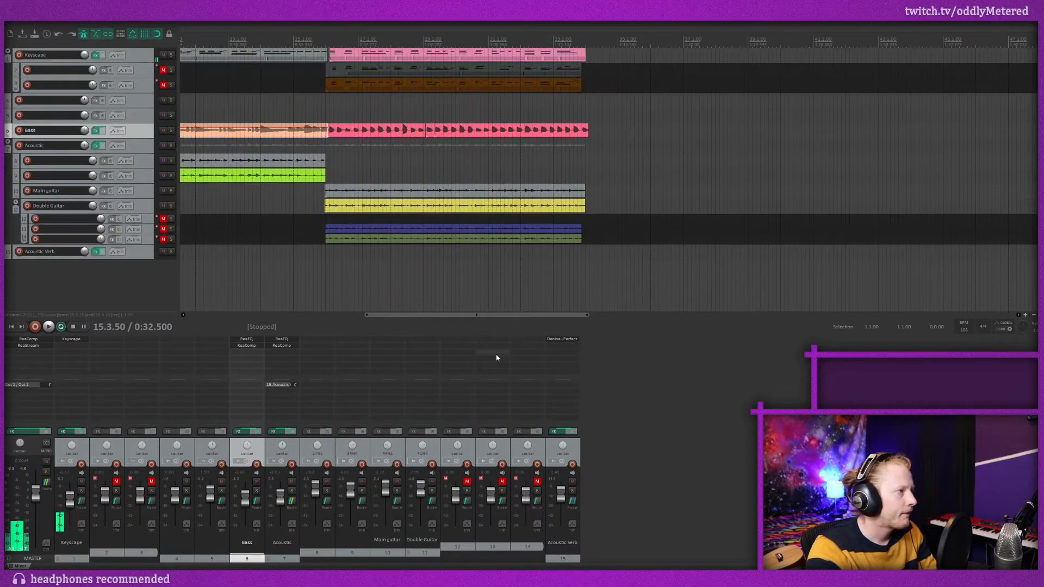
pyautogui.moveTo(447, 316); pyautogui.dragTo(314, 314)
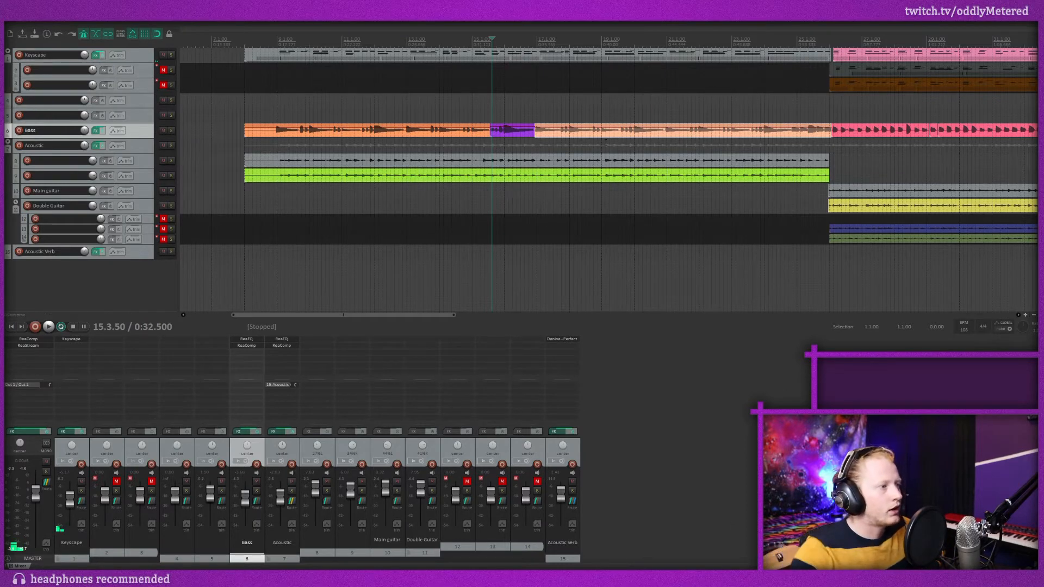
pyautogui.doubleClick(55, 278)
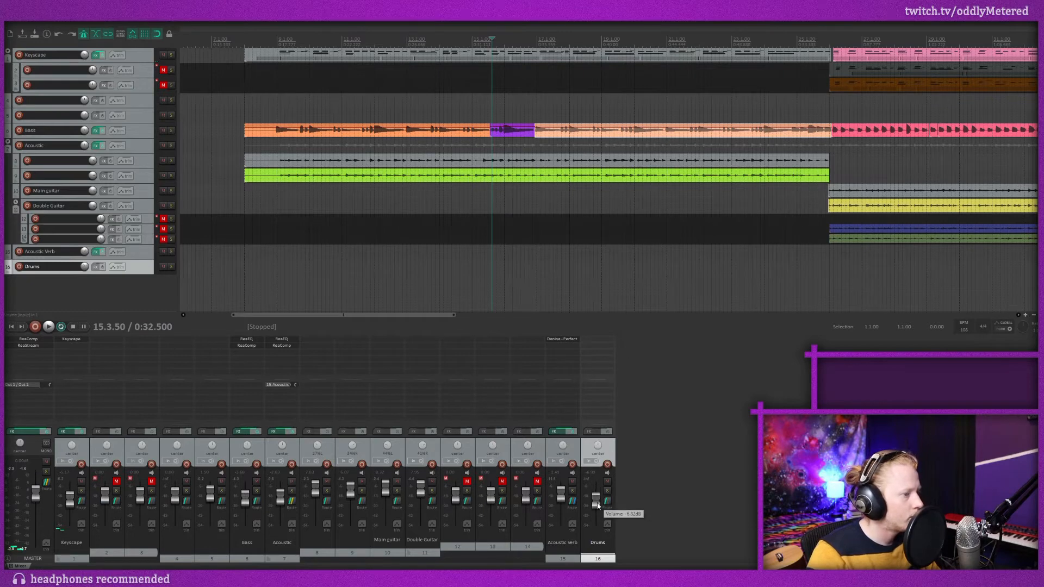
# Browse the media files to the KSHMR_Acoustic_Kicks folder within the Sounds of KSHMR Vol. 3 sample pack.
pyautogui.hotkey('ctrl', 'alt', 'x')
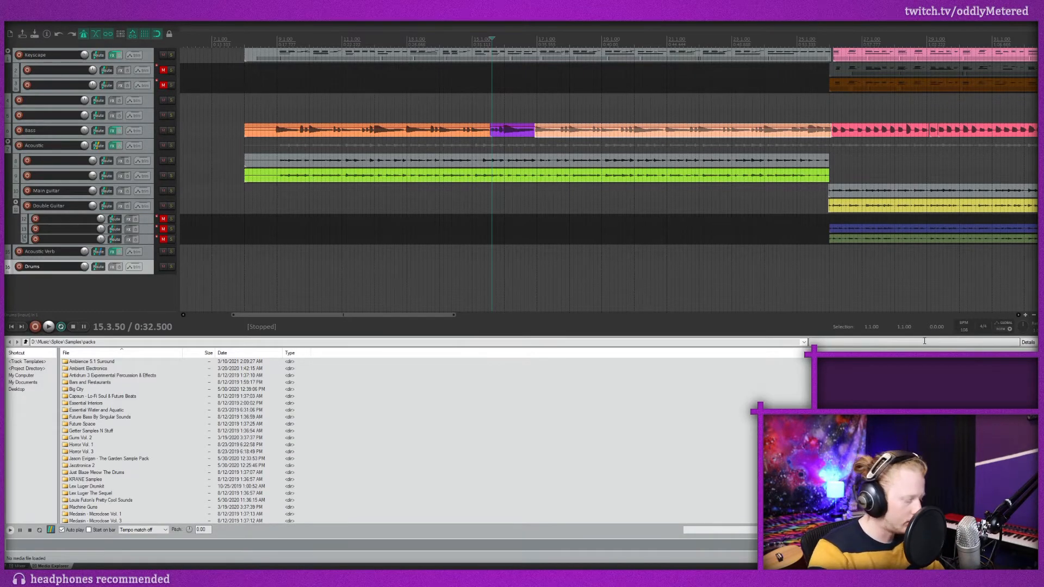
pyautogui.scroll(-5, 222, 497)
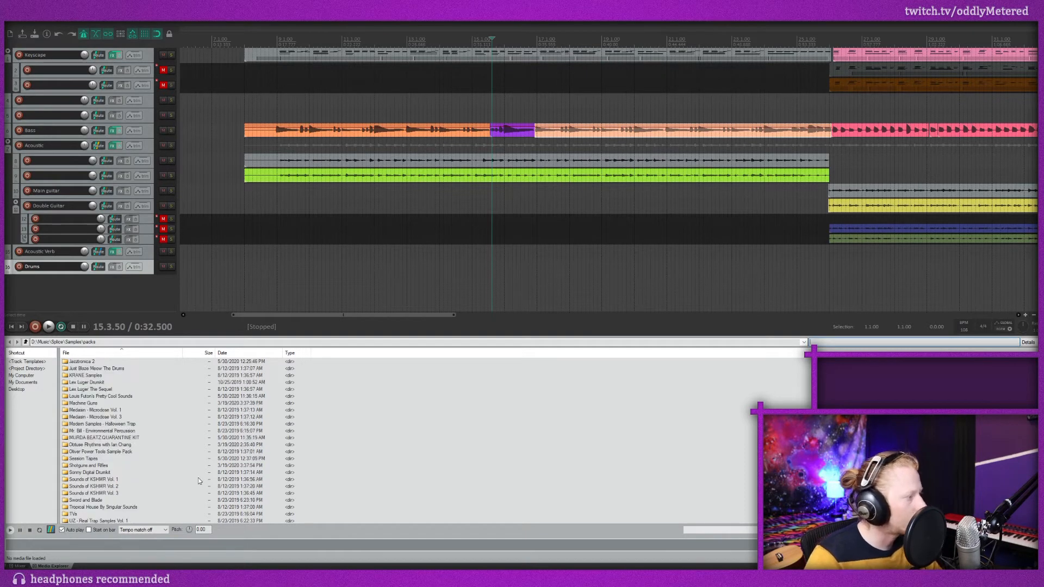
pyautogui.scroll(-1, 132, 464)
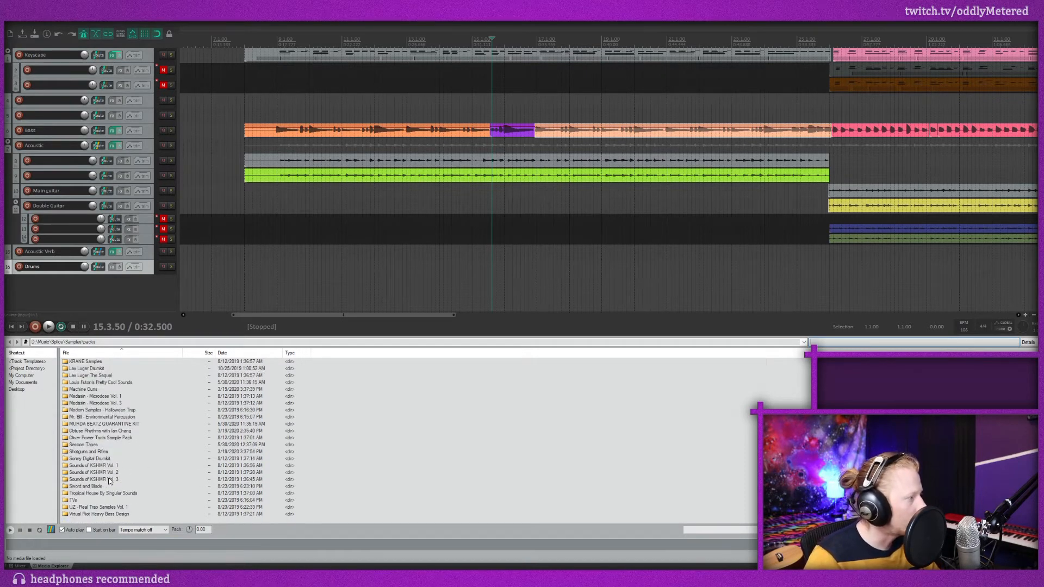
pyautogui.doubleClick(109, 480)
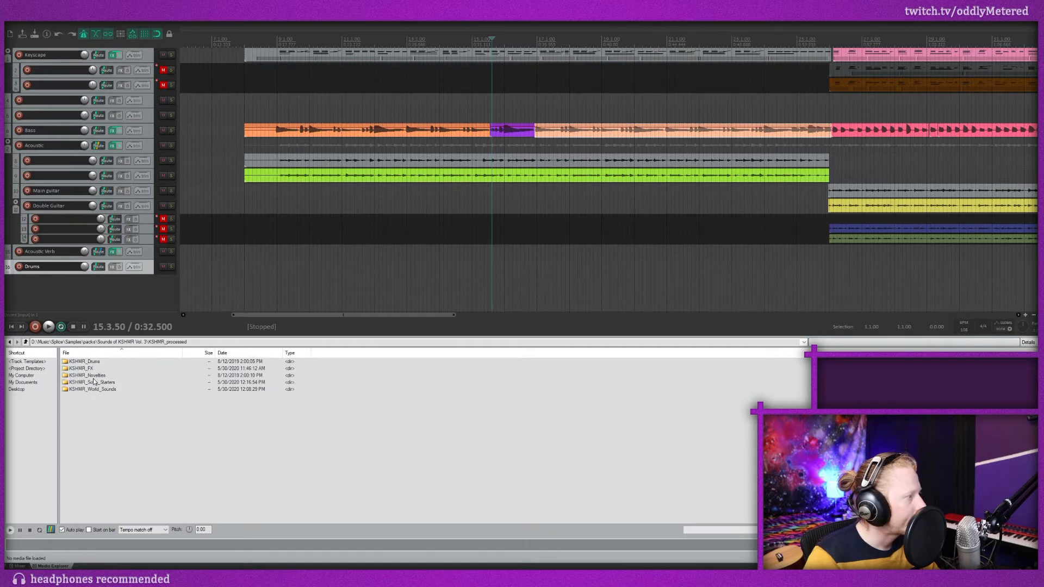
pyautogui.doubleClick(88, 361)
pyautogui.doubleClick(96, 369)
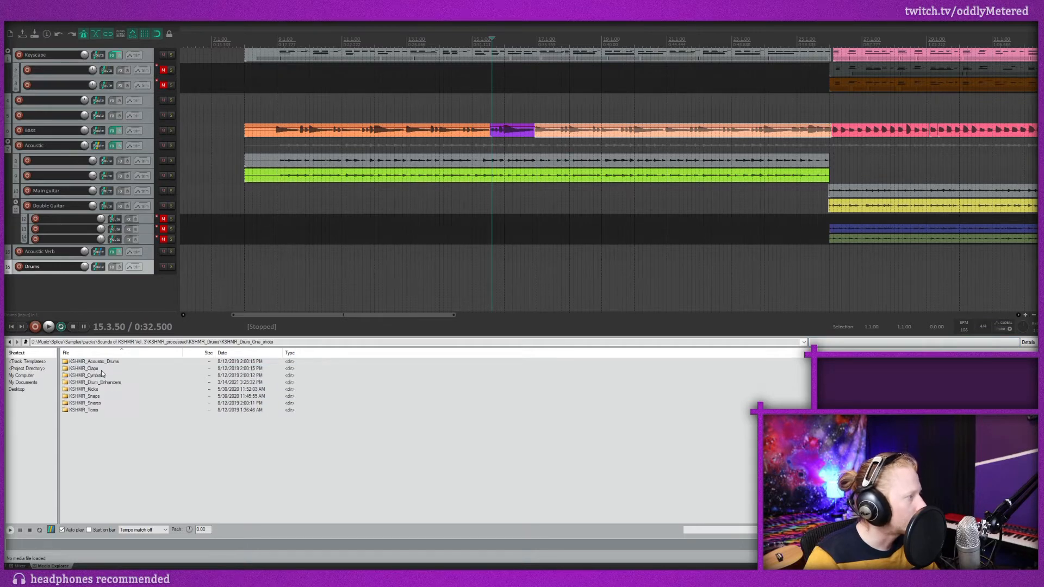
pyautogui.doubleClick(92, 362)
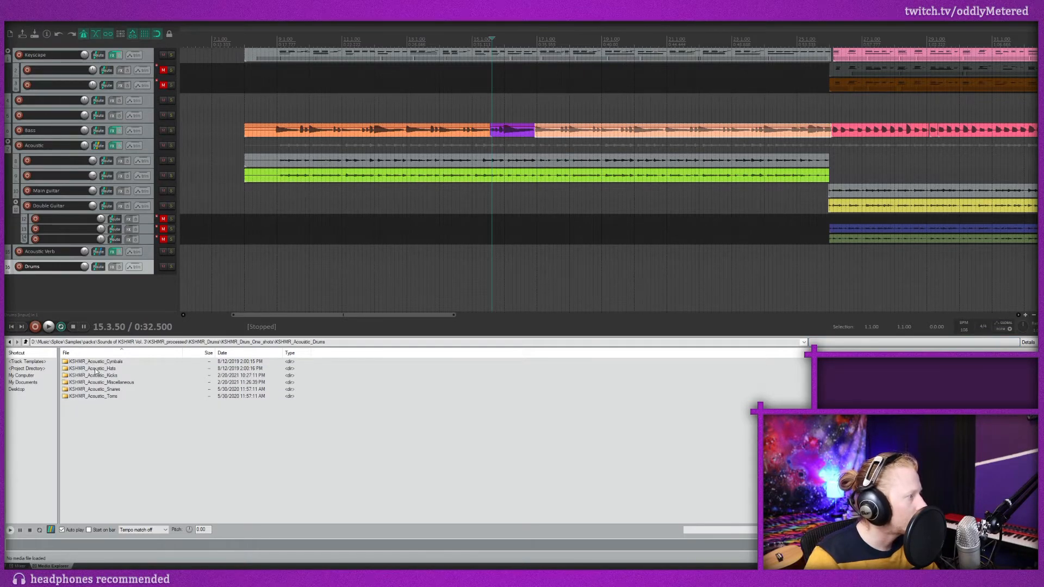
pyautogui.doubleClick(95, 375)
# Audition the acoustic kick samples from KSHMR_Acoustic_Kick_01_Big.wav through KSHMR_Acoustic_Kick_10_Clean.wav.
pyautogui.click(105, 362)
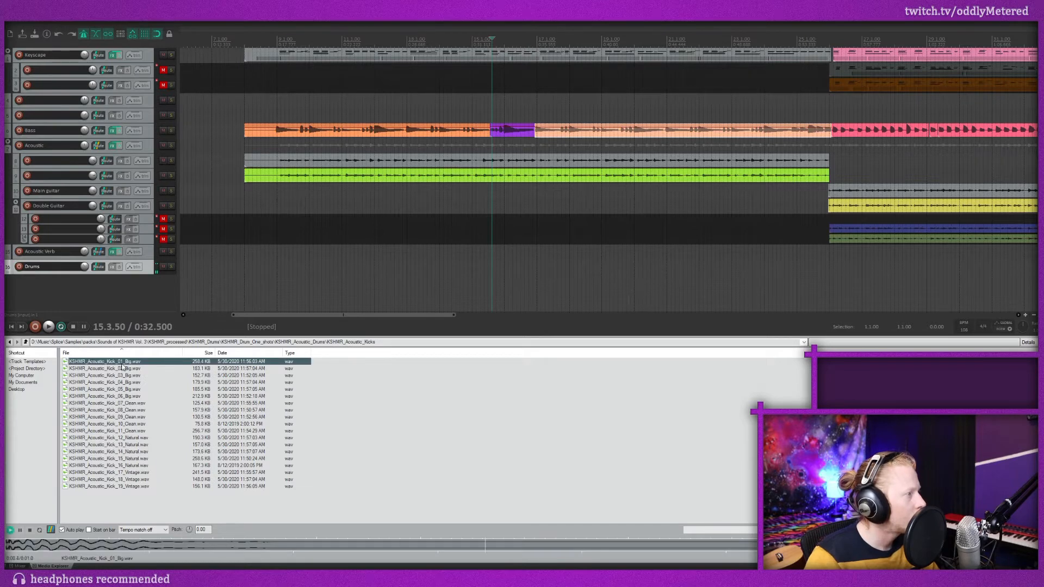
pyautogui.press('Down')
pyautogui.press('Down')
pyautogui.press('Down')
pyautogui.press('Down')
pyautogui.press('Down')
pyautogui.press('Down')
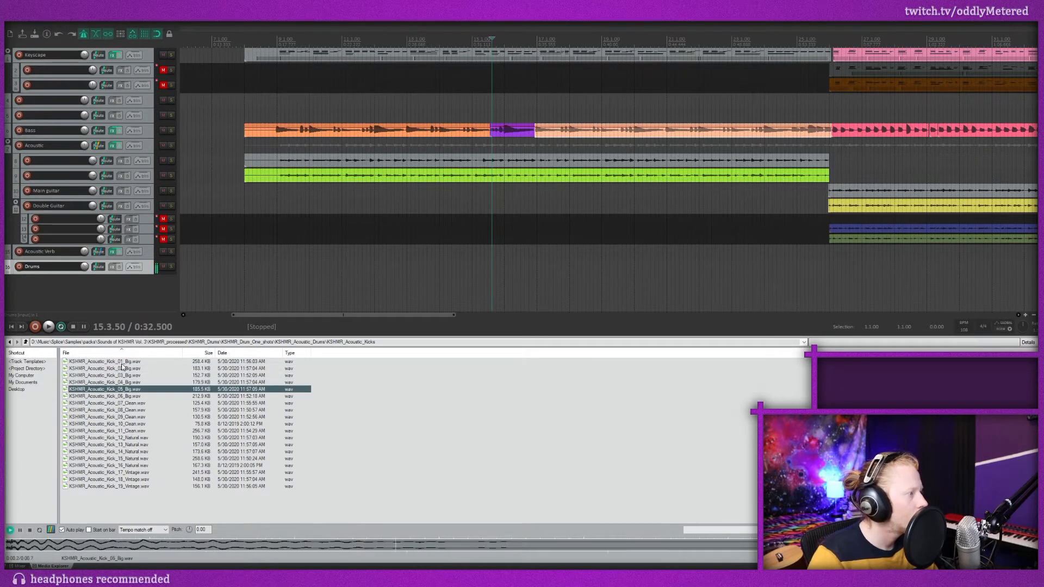
pyautogui.press('Down')
pyautogui.press('Down')
pyautogui.press('Down')
pyautogui.press('Down')
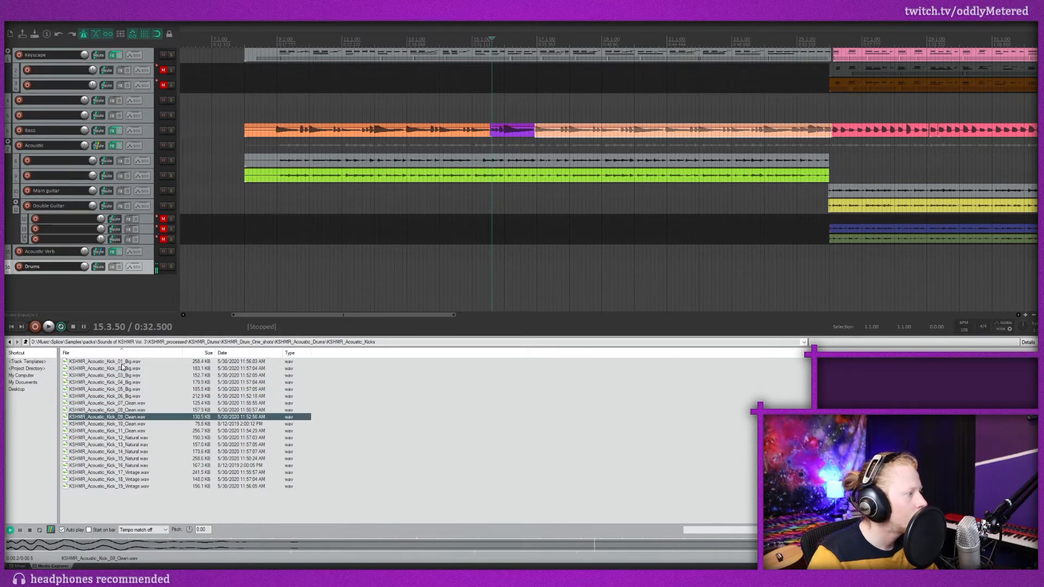
pyautogui.press('Up')
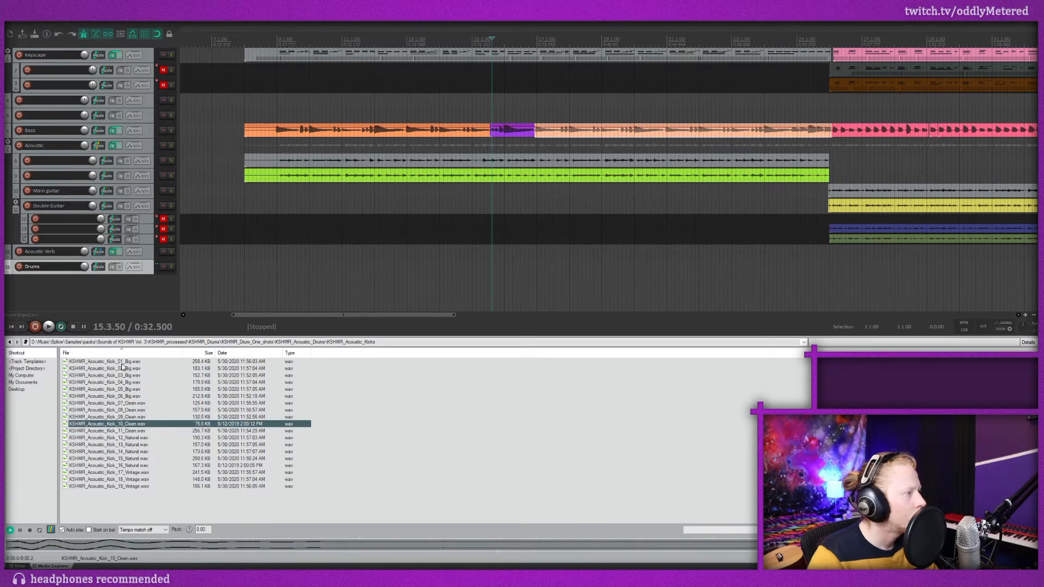
# Preview KSHMR_Acoustic_Kick_10_Clean.wav again and place it on the Drums track near bar 9.
pyautogui.click(11, 530)
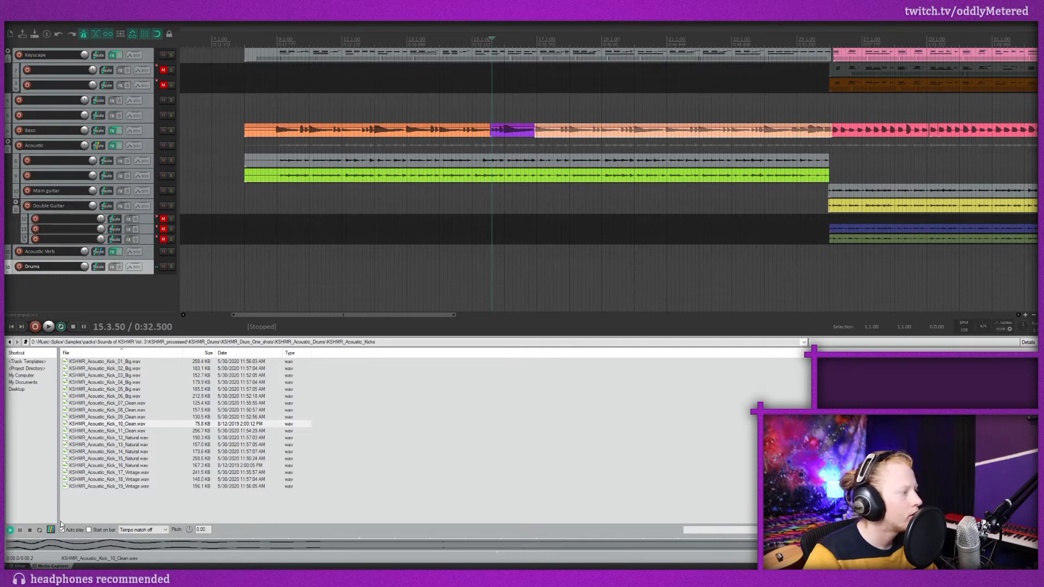
pyautogui.moveTo(115, 428)
pyautogui.mouseDown()
pyautogui.moveTo(276, 298)
pyautogui.moveTo(256, 268)
pyautogui.moveTo(283, 268)
pyautogui.mouseUp()
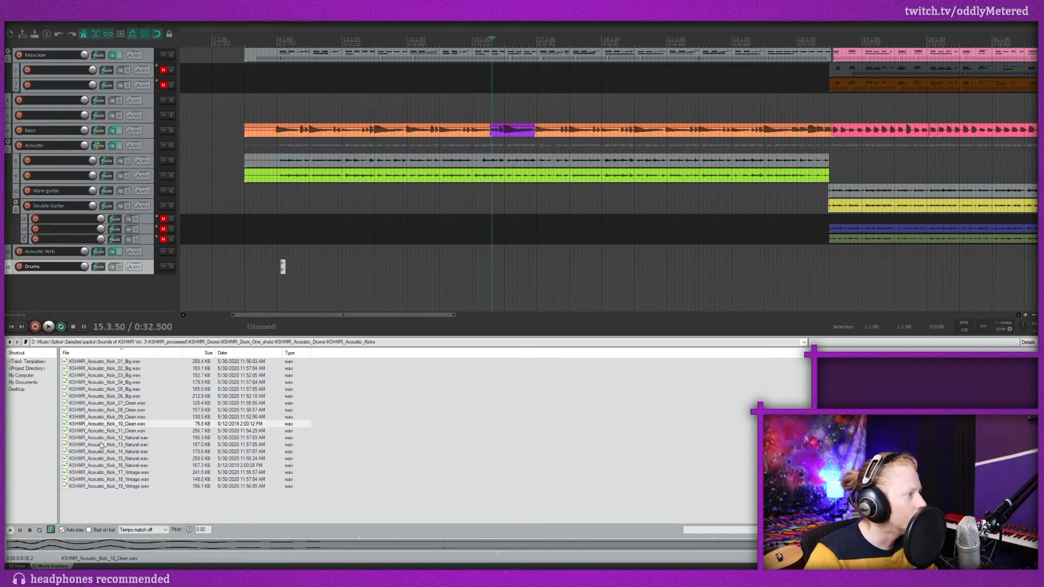
# Switch from the acoustic kicks to the KSHMR_Acoustic_Snares sample folder.
pyautogui.click(27, 342)
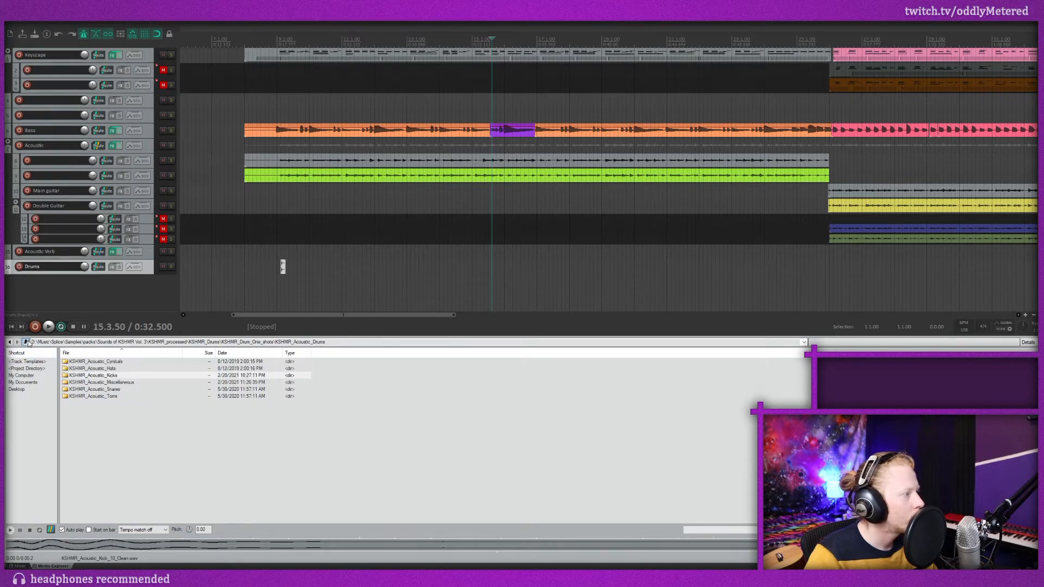
pyautogui.click(103, 390)
pyautogui.doubleClick(105, 392)
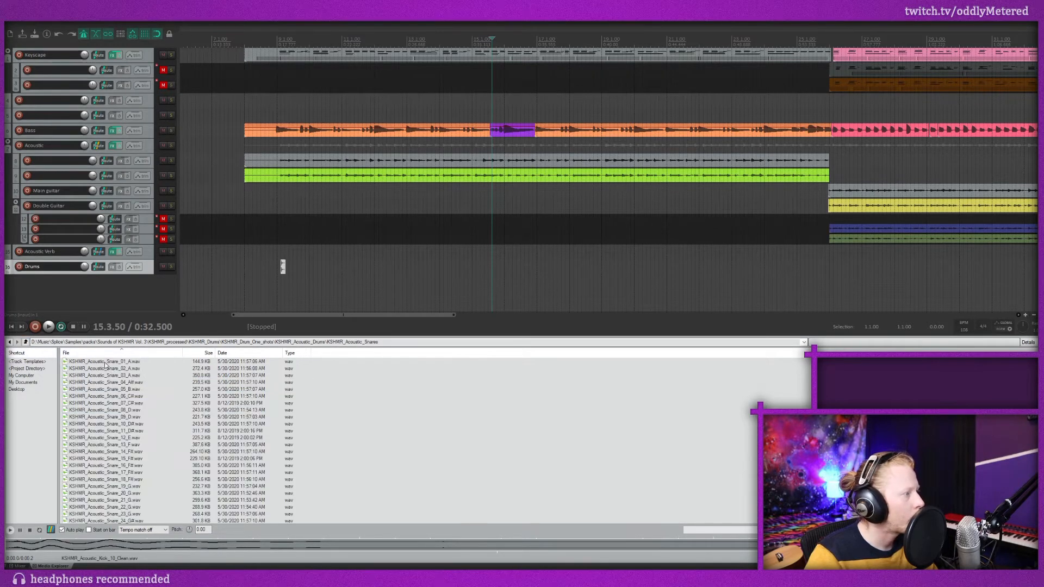
# Audition the acoustic snare samples from KSHMR_Acoustic_Snare_01_A.wav through KSHMR_Acoustic_Snare_15_F#.wav.
pyautogui.click(104, 363)
pyautogui.press('Down')
pyautogui.press('Down')
pyautogui.press('Down')
pyautogui.press('Down')
pyautogui.press('Down')
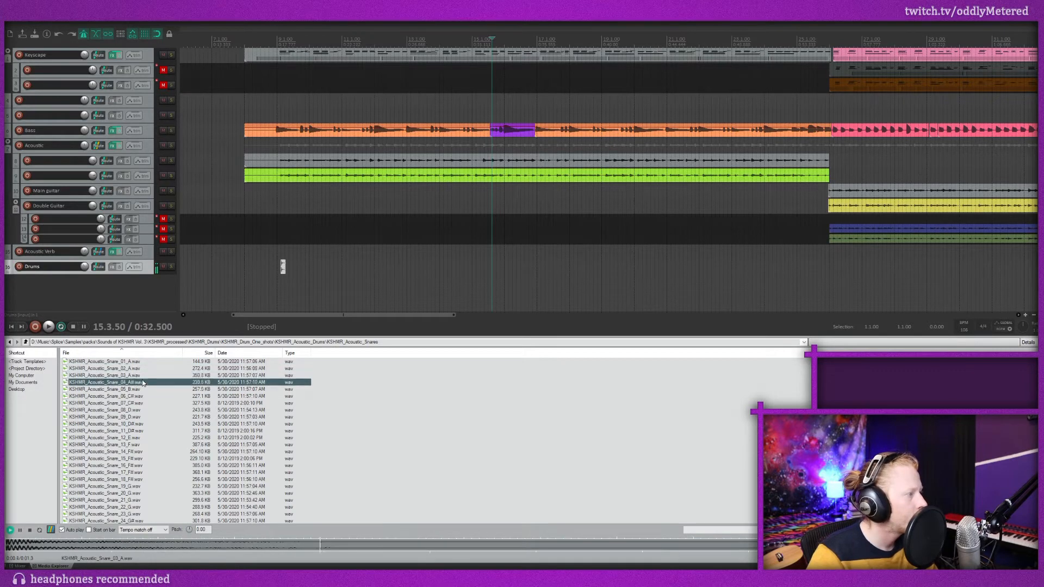
pyautogui.press('Down')
pyautogui.press('Down')
pyautogui.press('Down')
pyautogui.press('Down')
pyautogui.press('Down')
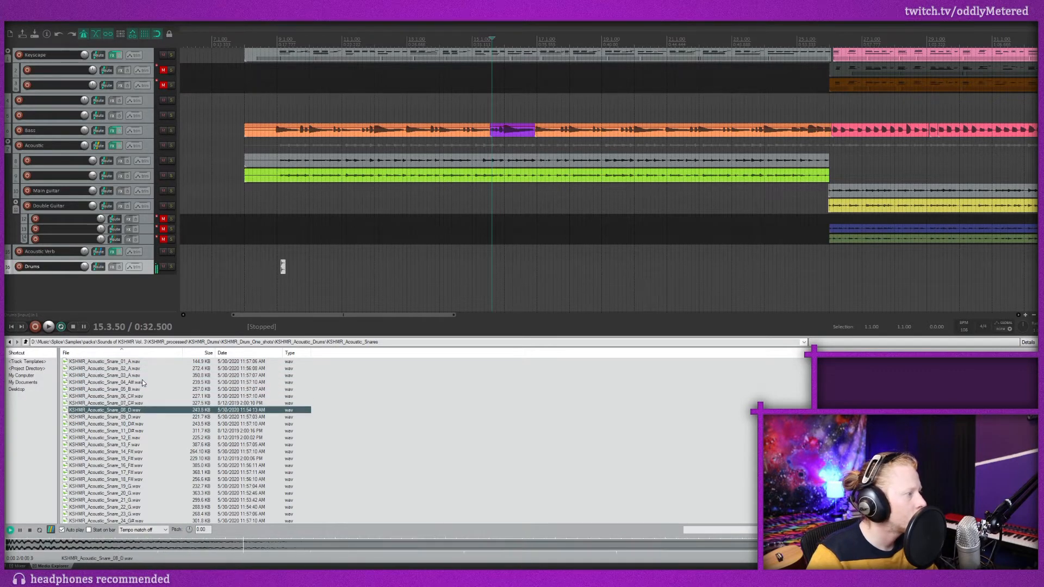
pyautogui.press('Down')
pyautogui.press('Down')
pyautogui.press('Down')
pyautogui.press('Down')
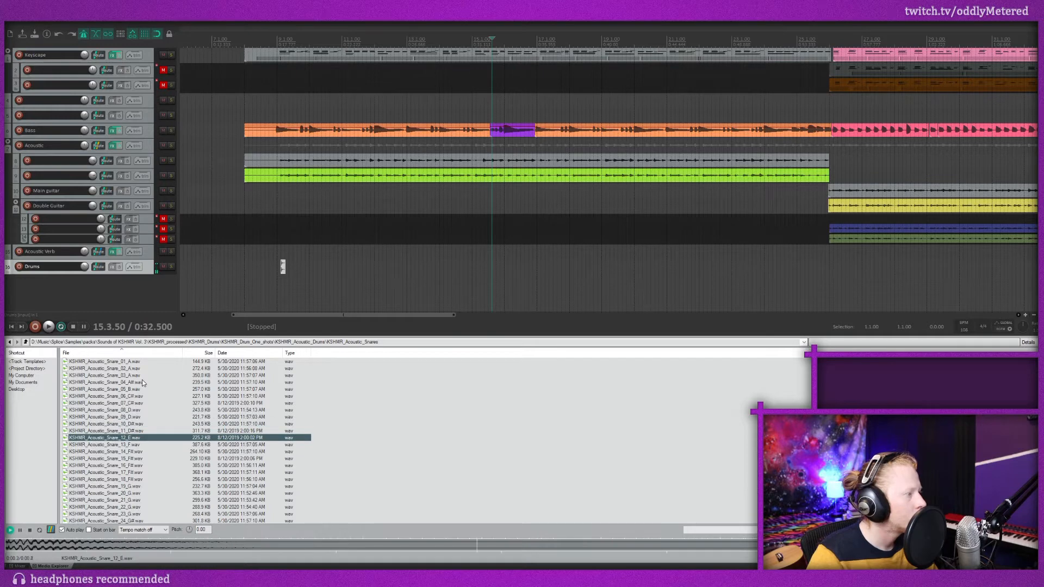
pyautogui.press('Down')
pyautogui.press('Up')
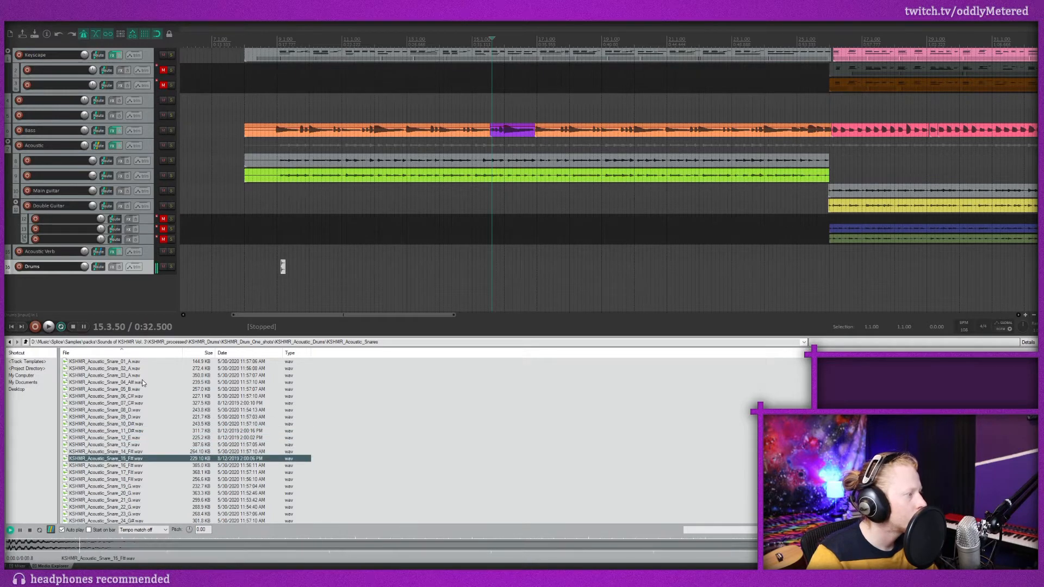
pyautogui.press('Down')
pyautogui.press('Up')
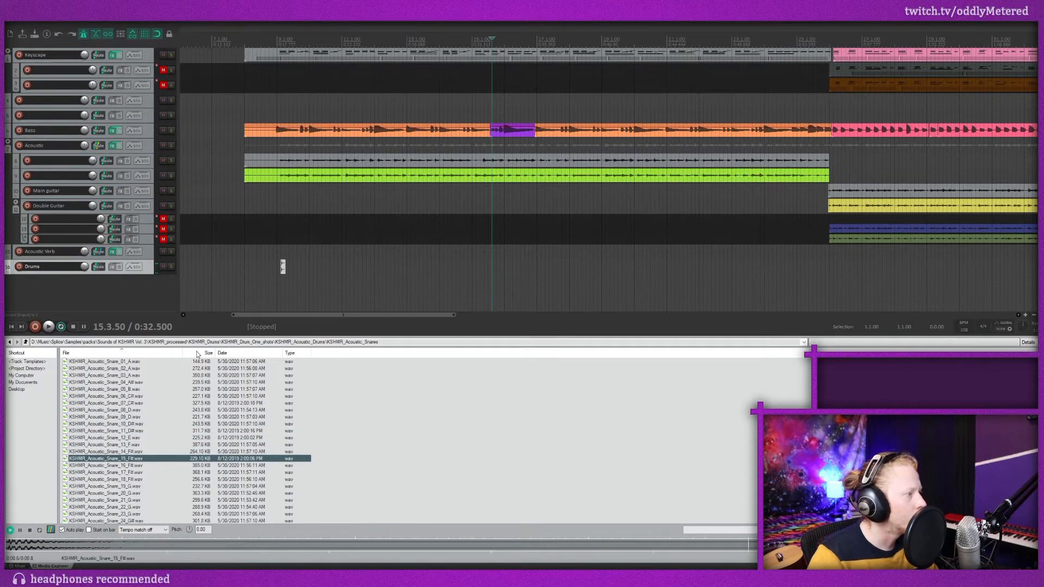
# Audition the higher-pitched acoustic snares between KSHMR_Acoustic_Snare_20_G.wav and KSHMR_Acoustic_Snare_25_G#.wav.
pyautogui.scroll(-2, 126, 451)
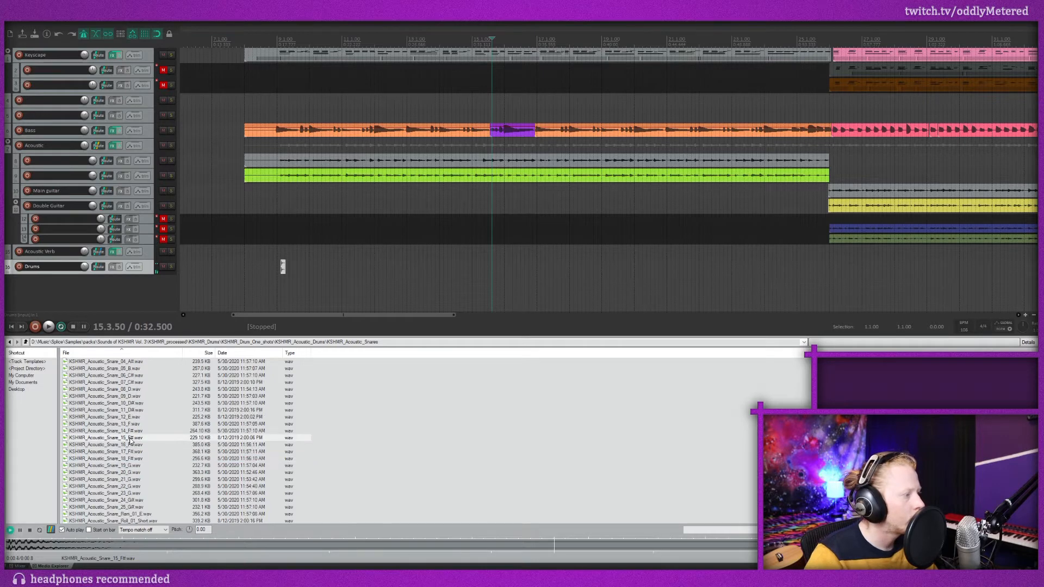
pyautogui.click(100, 458)
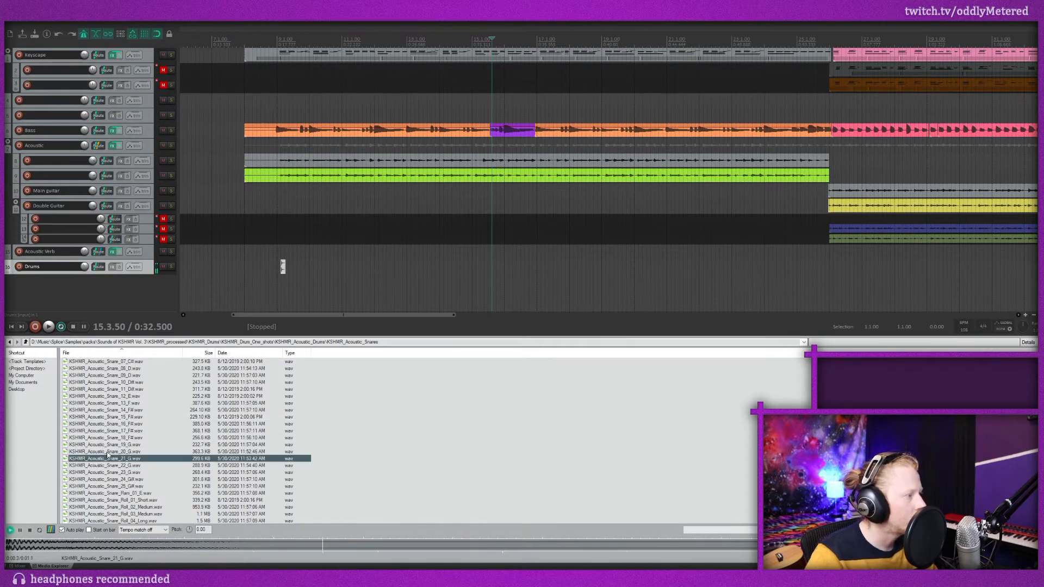
pyautogui.click(99, 480)
pyautogui.click(101, 466)
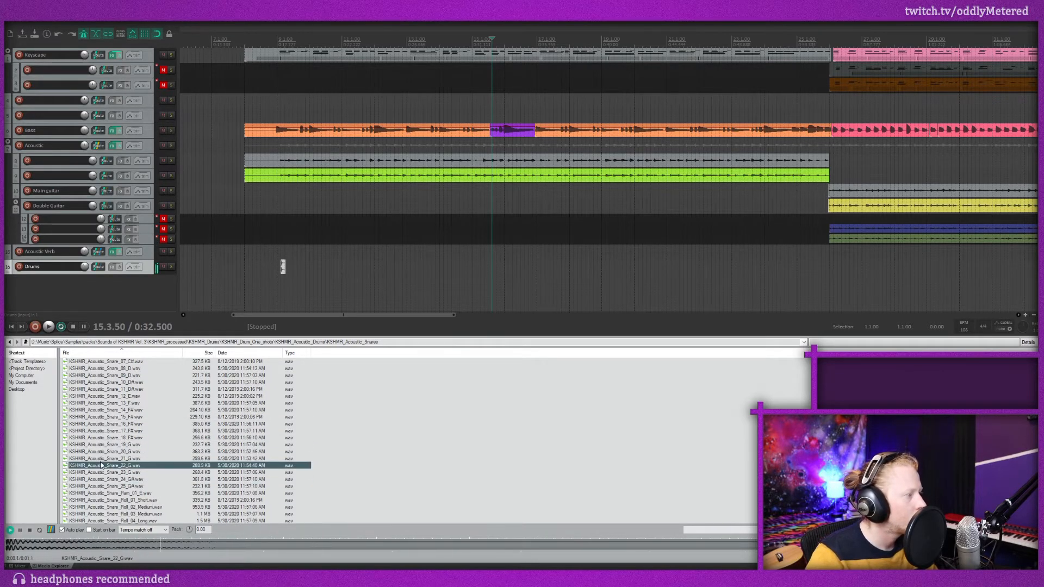
pyautogui.press('Up')
pyautogui.press('Up')
pyautogui.press('Down')
pyautogui.press('Up')
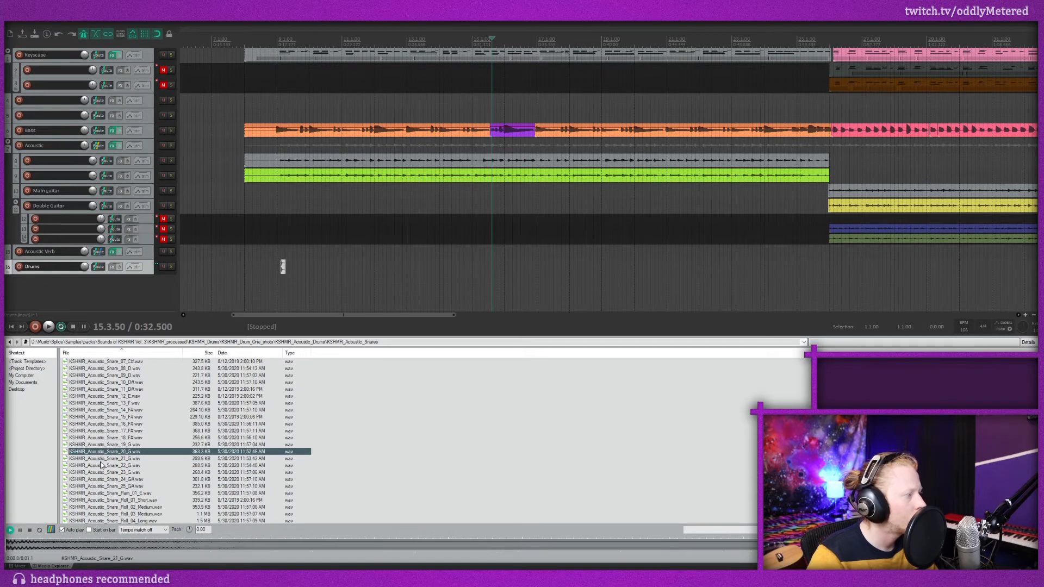
pyautogui.press('Down')
pyautogui.press('Down')
pyautogui.press('Down')
pyautogui.press('Down')
pyautogui.press('Down')
pyautogui.press('Down')
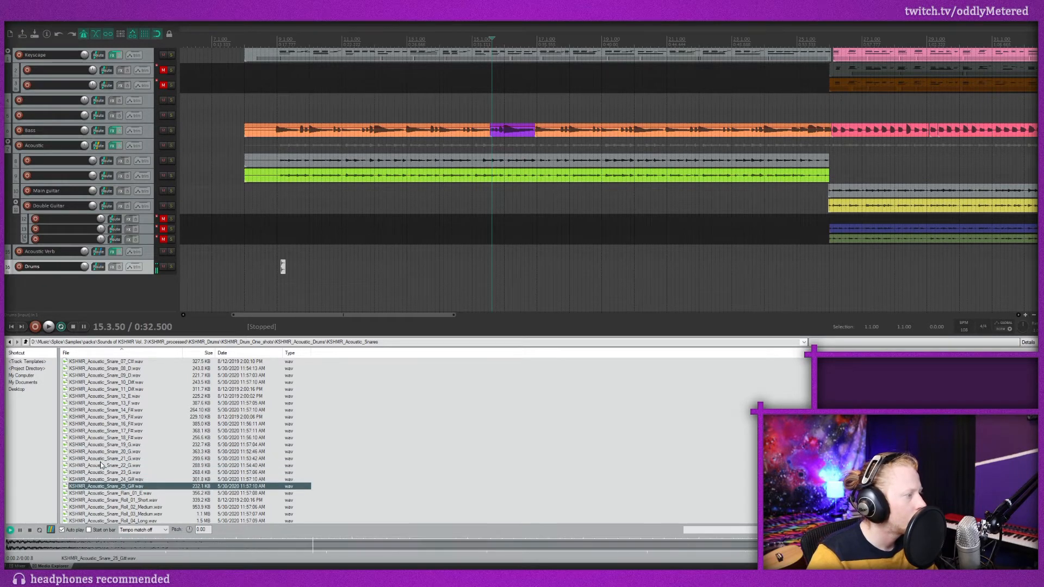
# Audition the acoustic snare roll samples, from KSHMR_Acoustic_Snare_Roll_01_Short.wav to KSHMR_Acoustic_Snare_Roll_07_Long.wav.
pyautogui.press('Down')
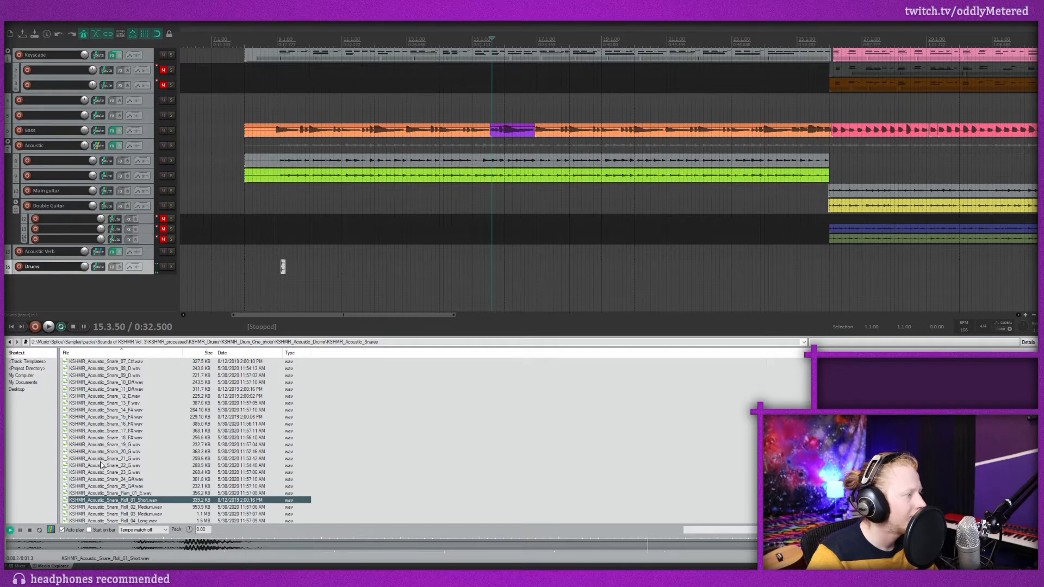
pyautogui.press('Up')
pyautogui.press('Down')
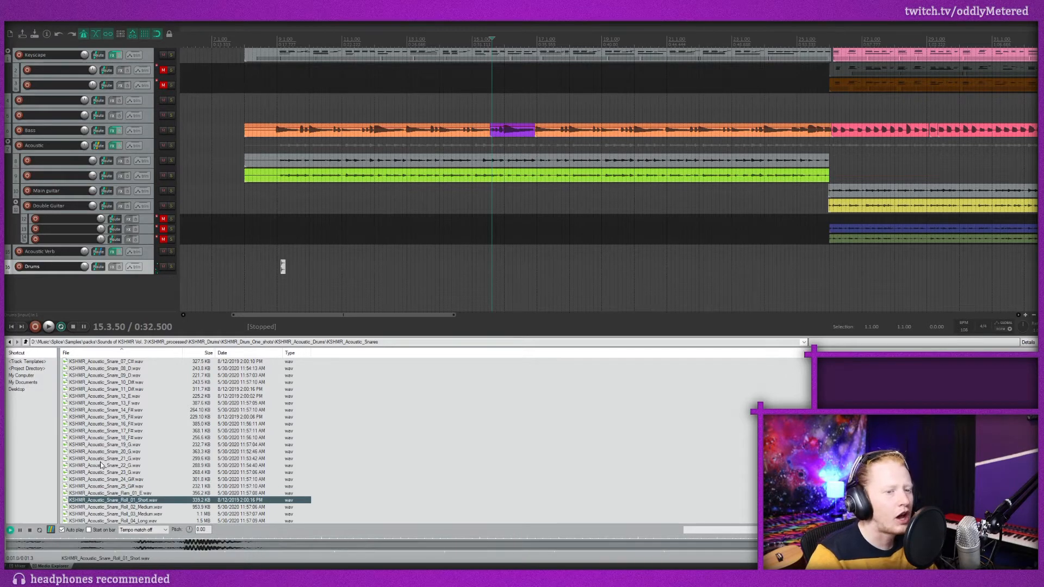
pyautogui.press('Down')
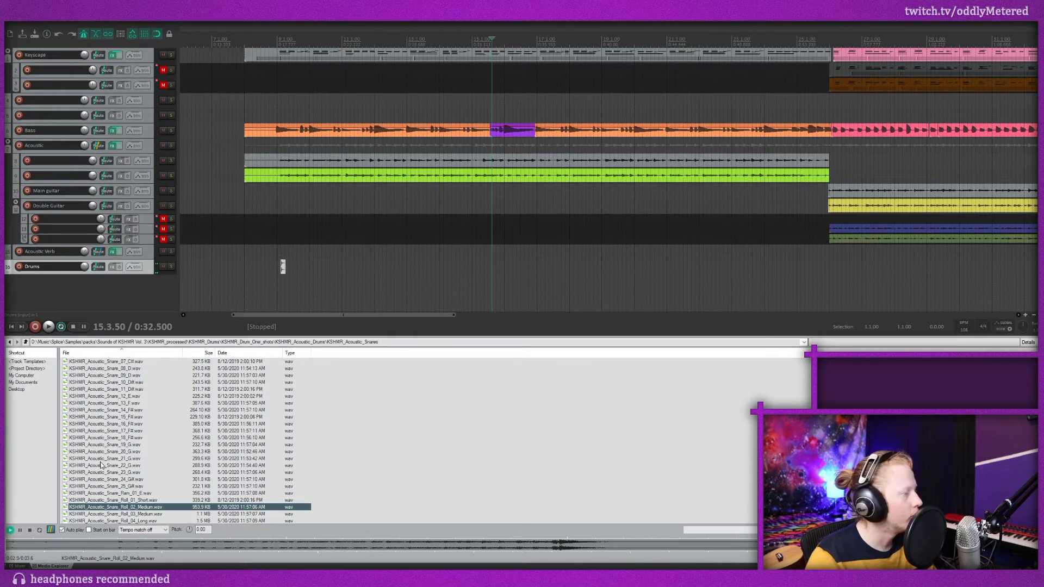
pyautogui.press('Down')
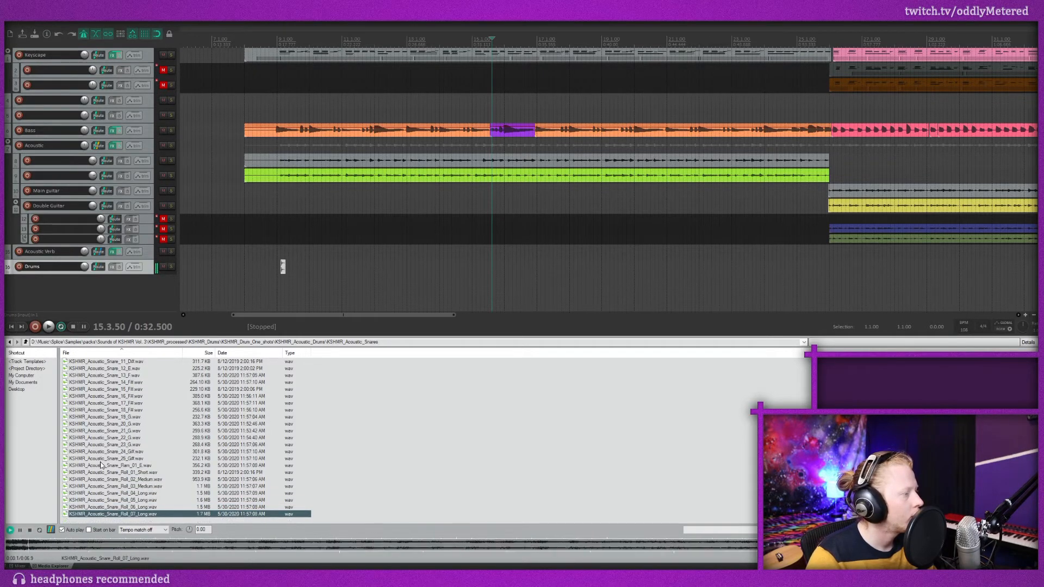
pyautogui.press('Up')
# Place KSHMR_Acoustic_Snare_15_F#.wav on the Drums track near bar 10, after the kick.
pyautogui.scroll(-2, 101, 466)
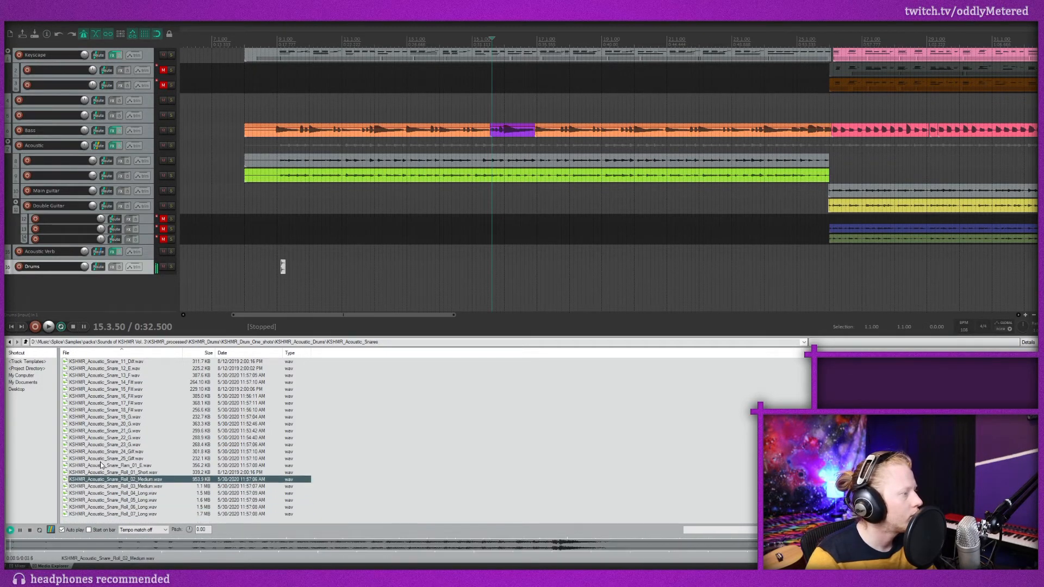
pyautogui.click(124, 391)
pyautogui.moveTo(285, 341); pyautogui.dragTo(311, 267)
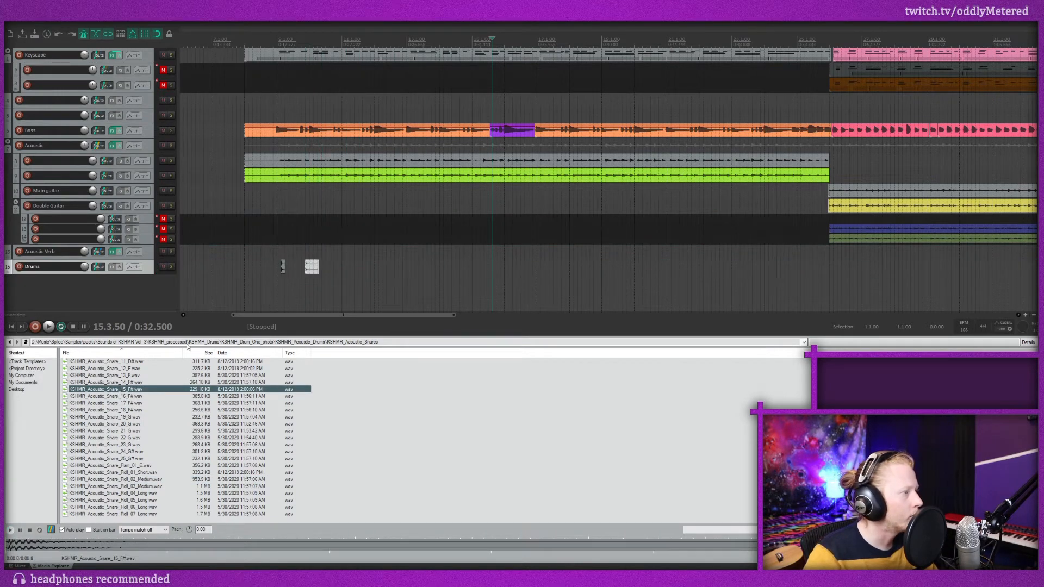
# Browse to the KSHMR_Acoustic_Hats_Closed folder, audition samples, and place KSHMR_Acoustic_Closed_Hat_04_Clean.wav on the Drums track after the snare.
pyautogui.click(25, 343)
pyautogui.doubleClick(100, 369)
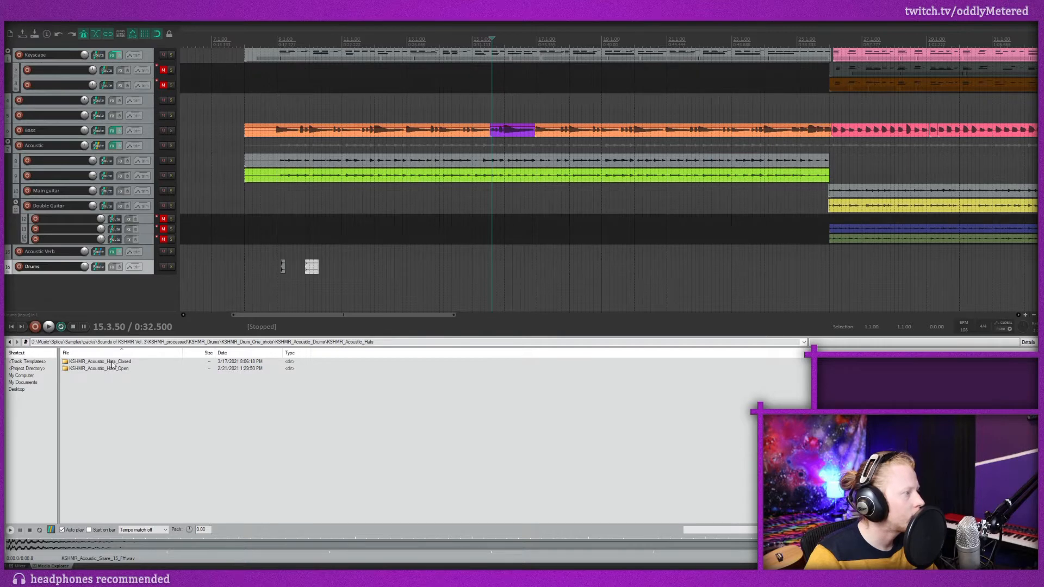
pyautogui.doubleClick(112, 363)
pyautogui.click(114, 390)
pyautogui.press('Up')
pyautogui.press('Up')
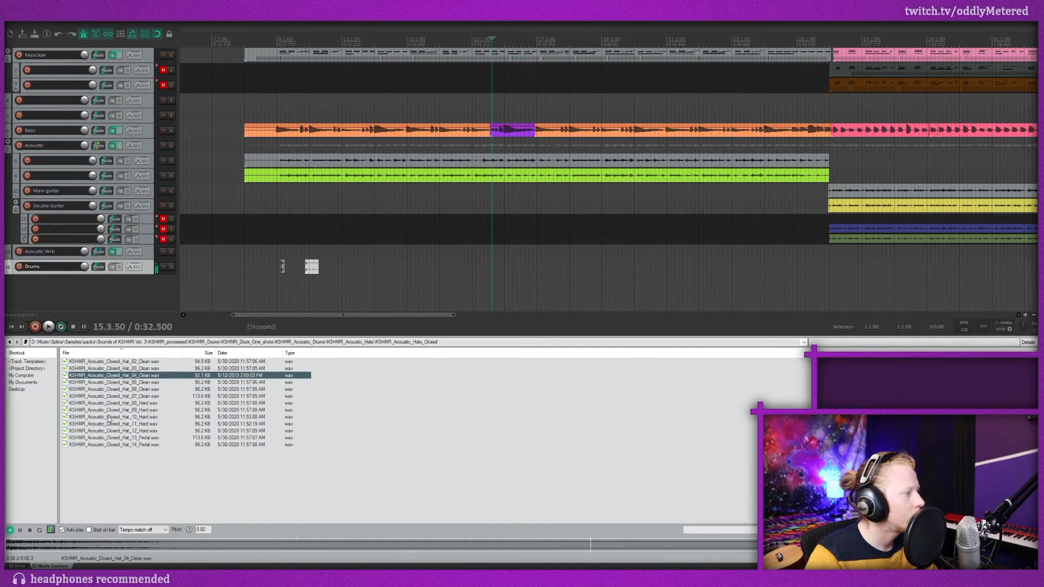
pyautogui.click(112, 376)
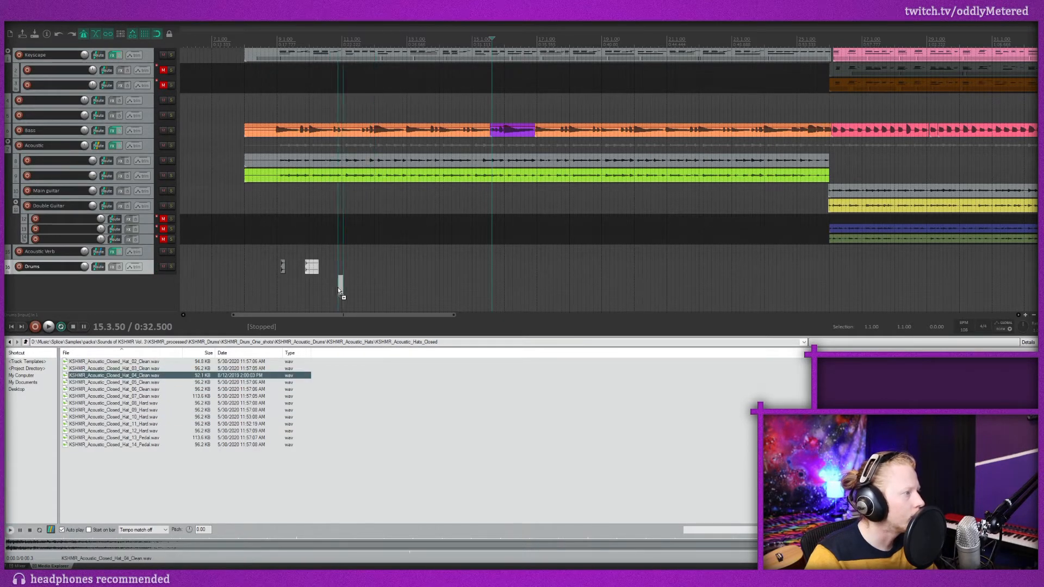
pyautogui.moveTo(339, 288); pyautogui.dragTo(330, 267)
# Switch to the KSHMR_Acoustic_Hats_Open folder and audition its full-open, hard, and open-and-close hat samples.
pyautogui.click(25, 342)
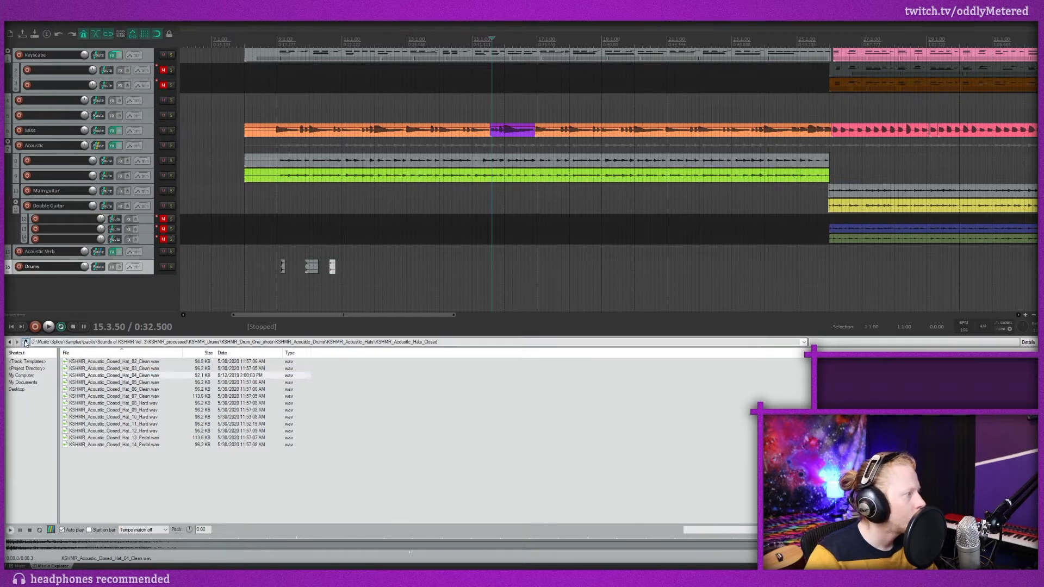
pyautogui.doubleClick(93, 369)
pyautogui.click(123, 383)
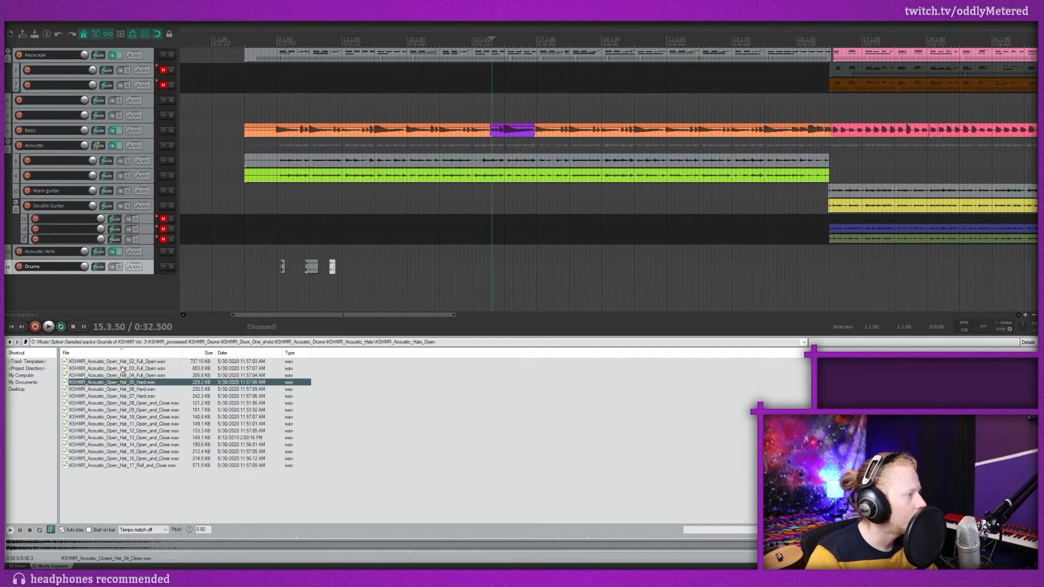
pyautogui.click(123, 369)
pyautogui.click(123, 396)
pyautogui.click(123, 403)
pyautogui.click(123, 411)
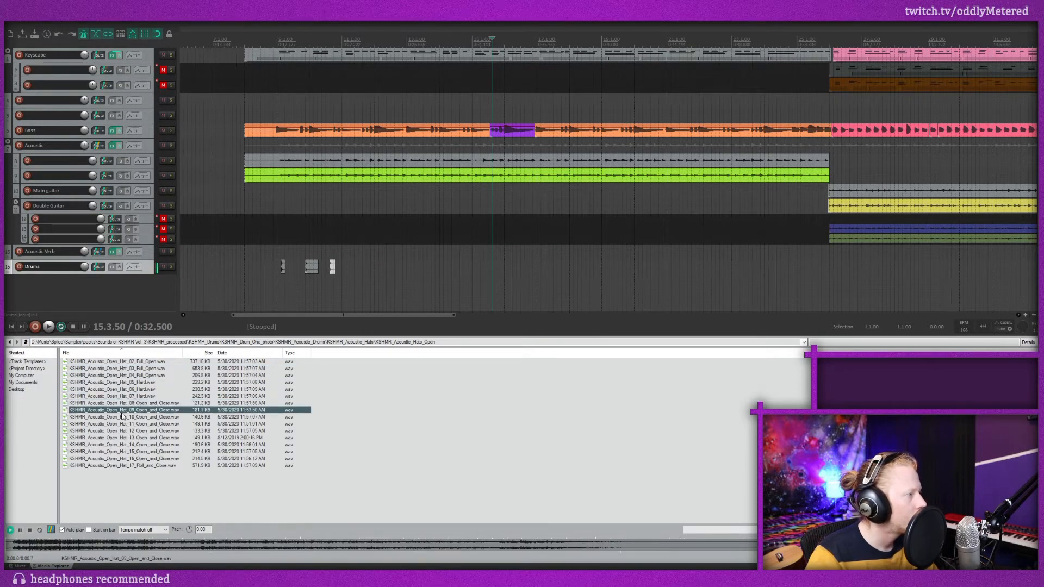
pyautogui.click(111, 389)
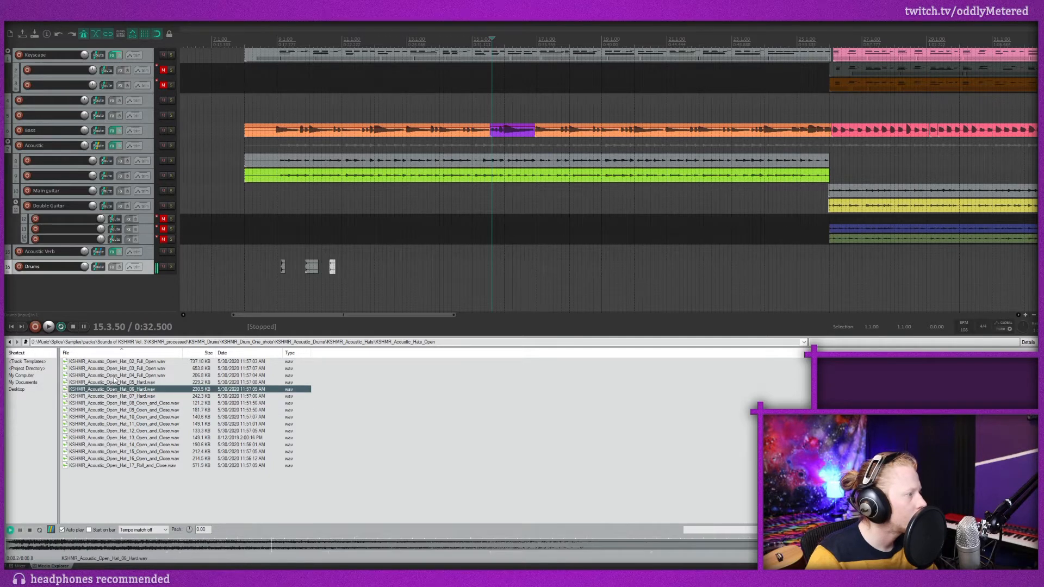
pyautogui.click(106, 375)
pyautogui.click(101, 369)
pyautogui.click(92, 362)
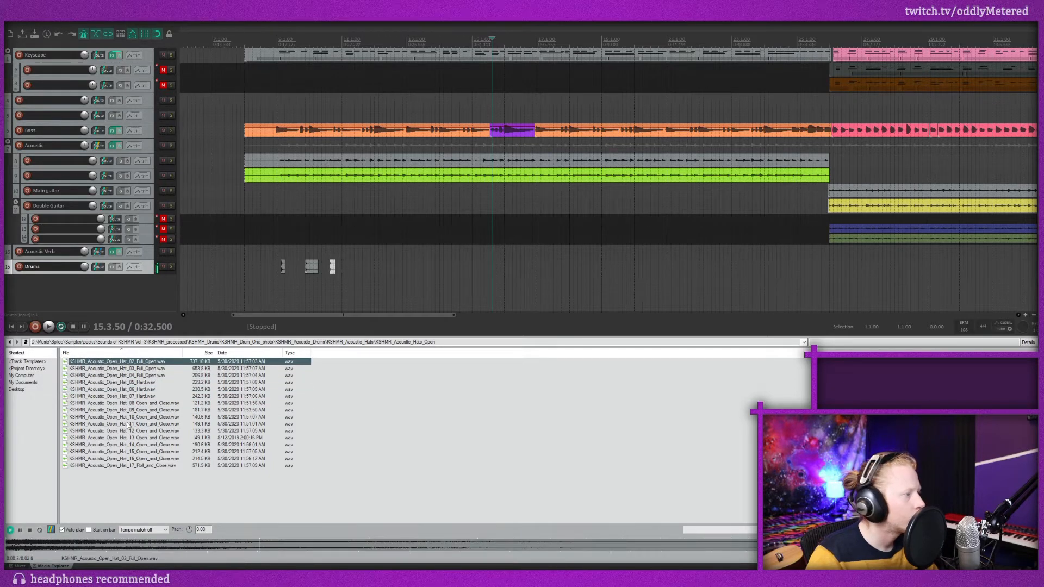
pyautogui.click(117, 404)
pyautogui.click(120, 418)
pyautogui.click(122, 424)
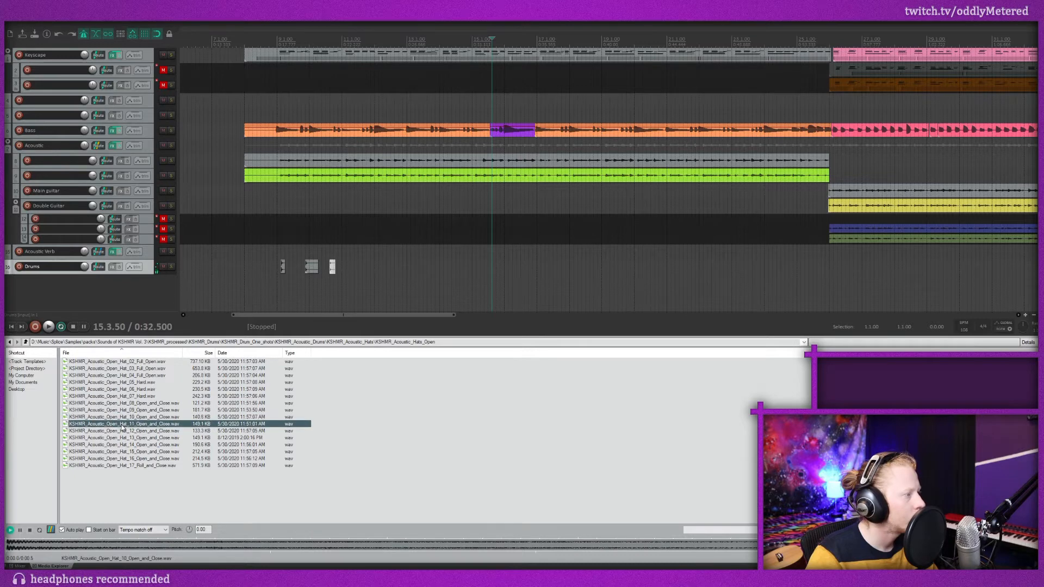
pyautogui.click(124, 438)
pyautogui.click(125, 445)
pyautogui.click(127, 452)
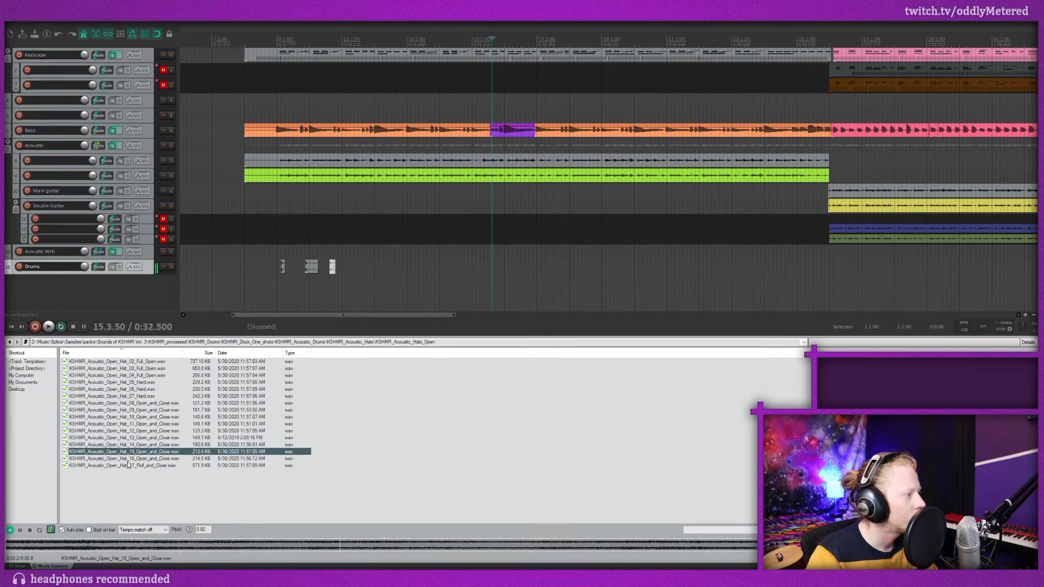
pyautogui.click(128, 459)
# Return to the KSHMR_Drum_One_shots folder and close the media browser.
pyautogui.click(25, 342)
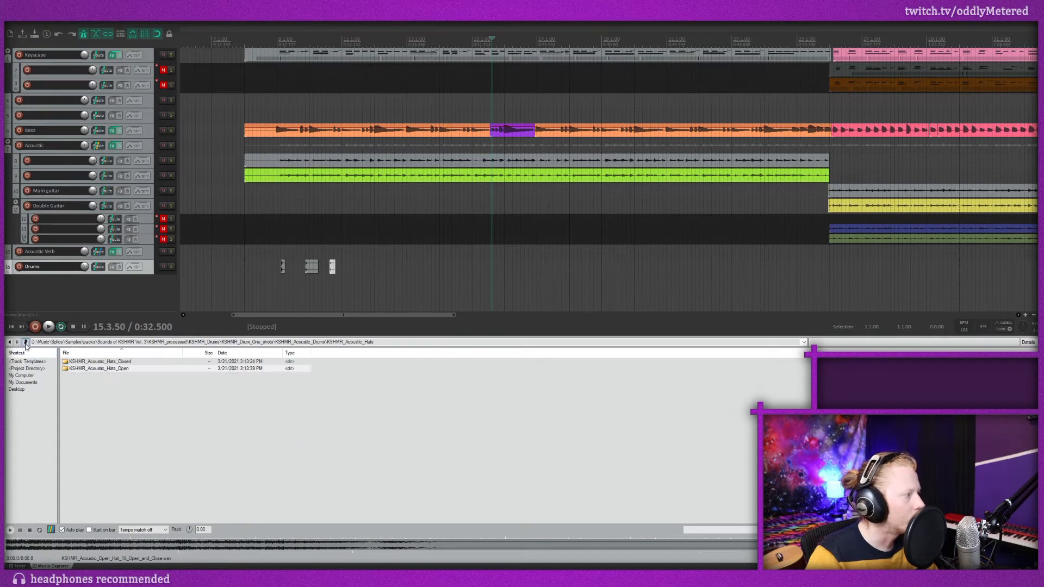
pyautogui.click(26, 342)
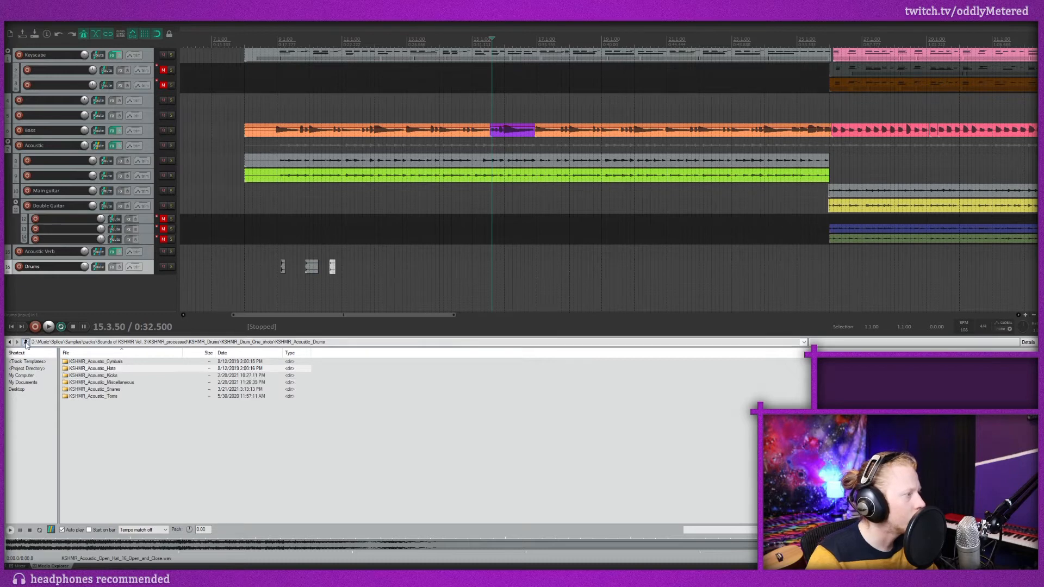
pyautogui.click(25, 342)
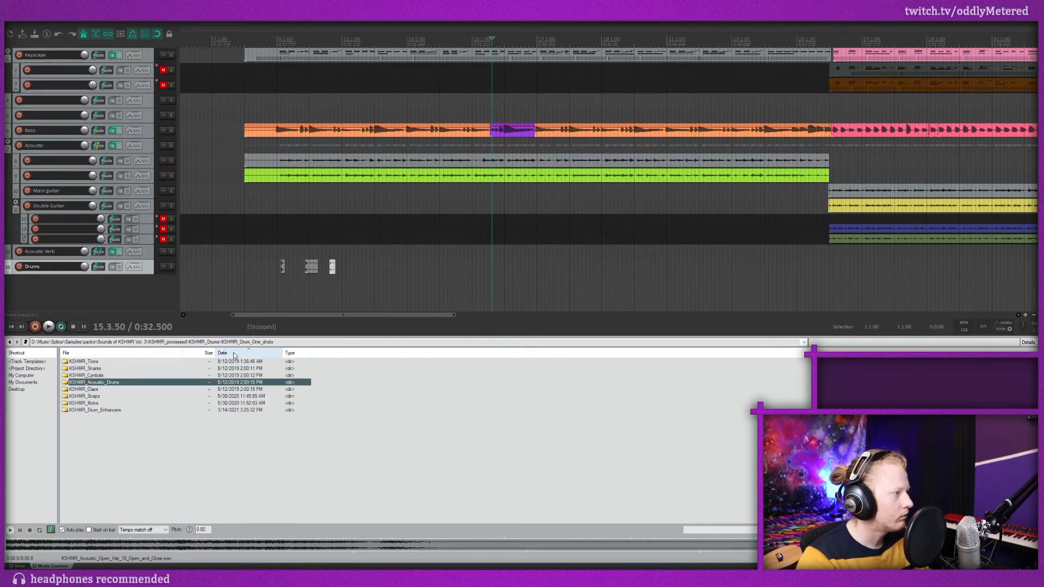
pyautogui.hotkey('ctrl', 'm')
pyautogui.hotkey('ctrl', 'm')
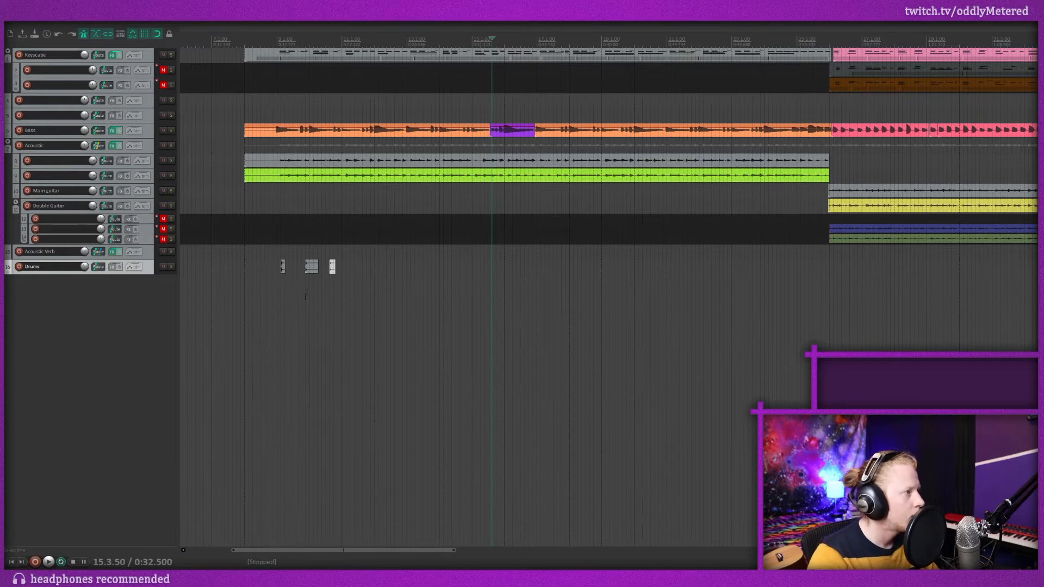
# Move the kick sample on the Drums track to the start of bar 9 at 9.1.00.
pyautogui.scroll(5, 305, 296)
pyautogui.moveTo(286, 551); pyautogui.dragTo(273, 551)
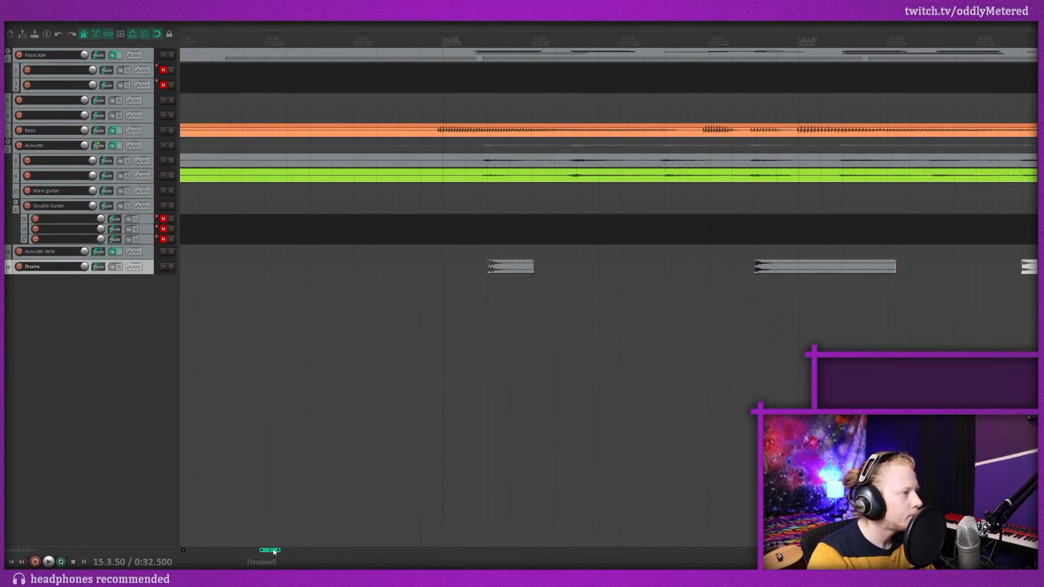
pyautogui.moveTo(535, 261); pyautogui.dragTo(490, 262)
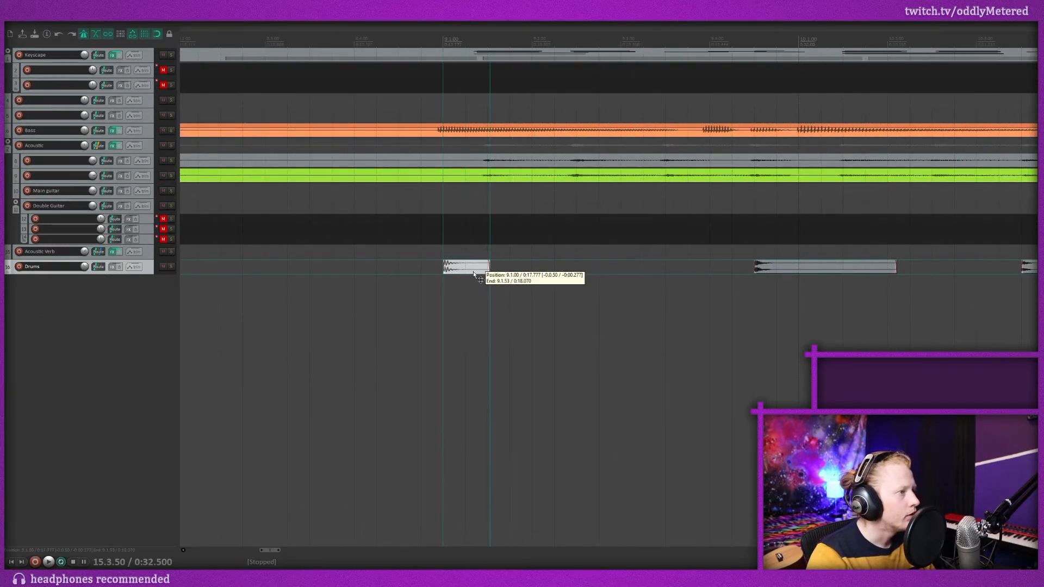
# Add three new tracks below Drums and name the first of them Kick.
pyautogui.doubleClick(124, 326)
pyautogui.doubleClick(123, 327)
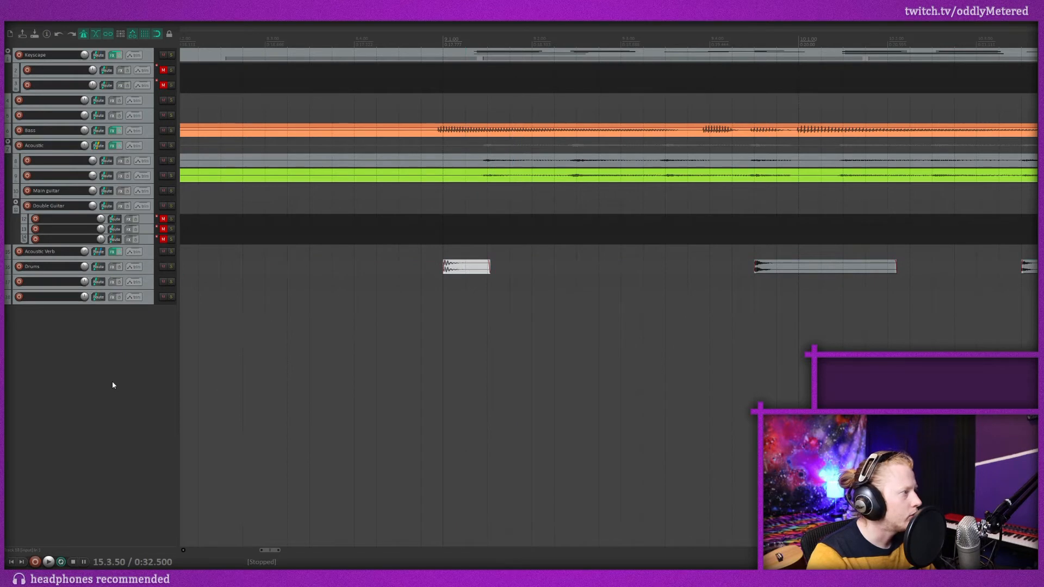
pyautogui.doubleClick(76, 352)
pyautogui.doubleClick(47, 282)
pyautogui.write('Kick')
pyautogui.press('Return')
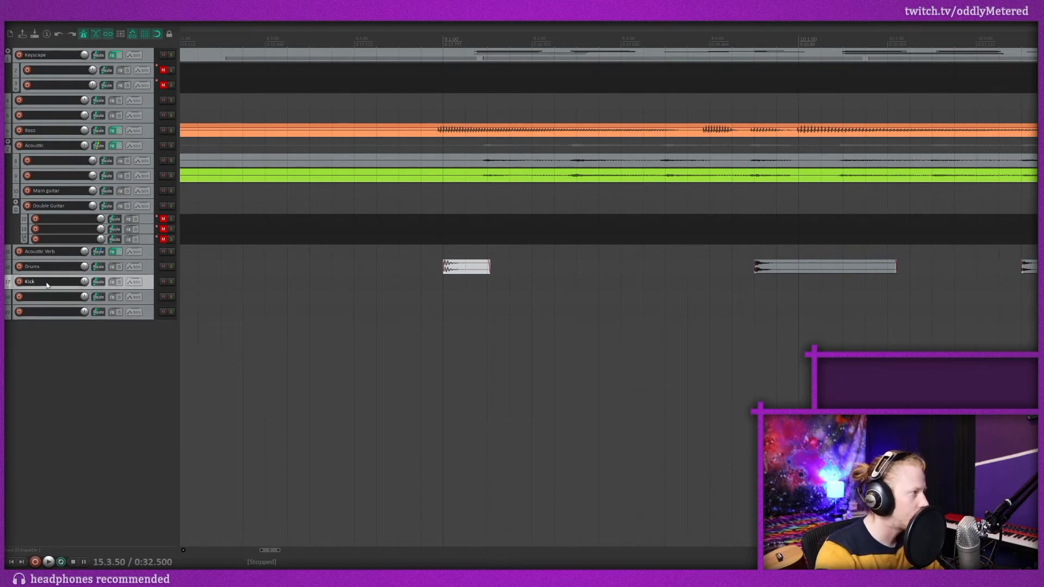
# Name the two unnamed tracks below Kick as Snare and Hat.
pyautogui.doubleClick(63, 297)
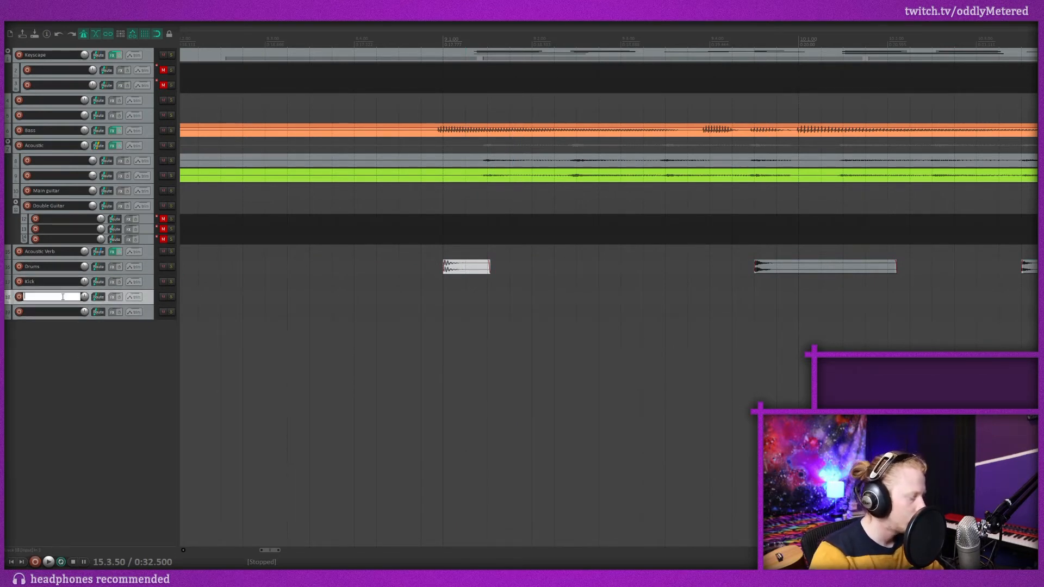
pyautogui.write('Snare')
pyautogui.press('Return')
pyautogui.click(37, 317)
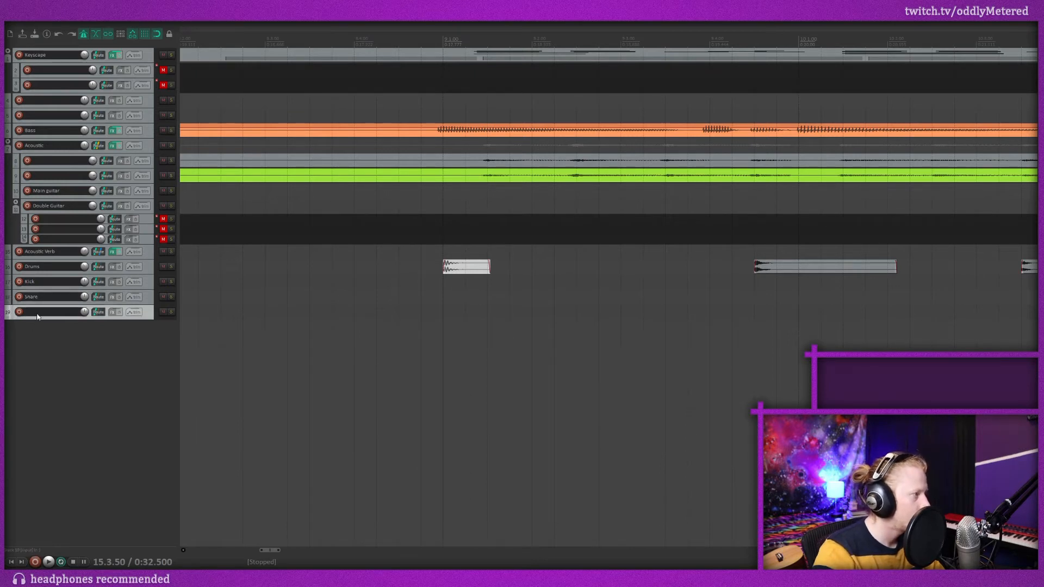
pyautogui.doubleClick(39, 314)
pyautogui.write('H')
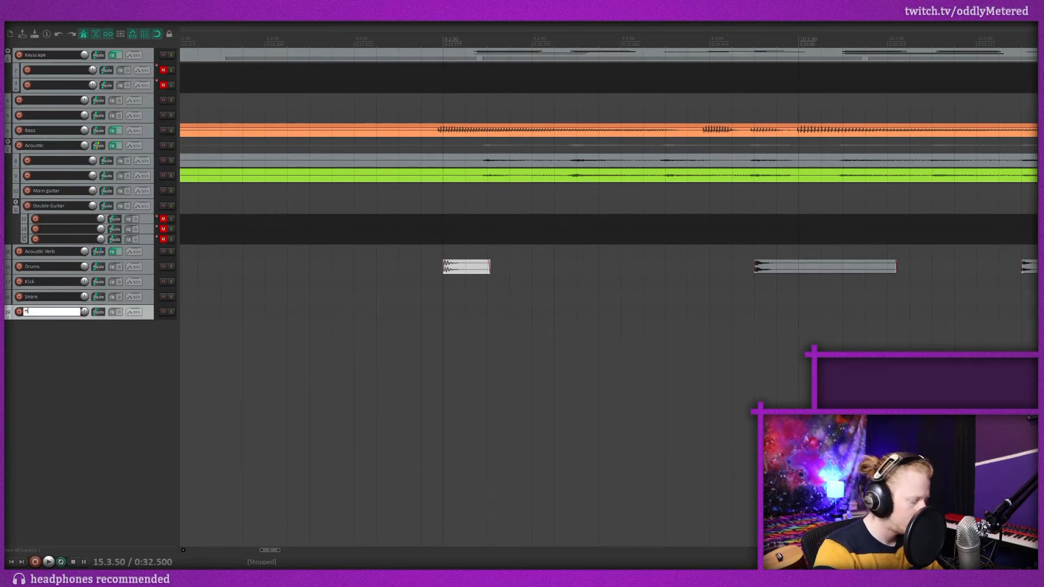
pyautogui.write('at')
pyautogui.press('Return')
# Nest the Kick, Snare and Hat tracks together inside the Drums track as its child tracks.
pyautogui.click(143, 282)
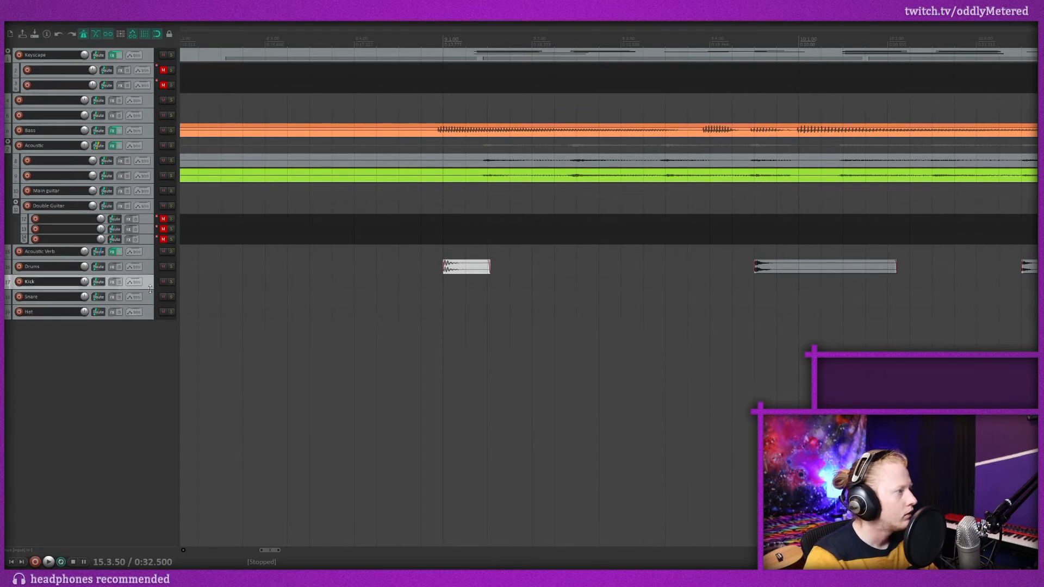
pyautogui.keyDown('shift'); pyautogui.click(147, 310); pyautogui.keyUp('shift')
pyautogui.moveTo(146, 284)
pyautogui.mouseDown()
pyautogui.moveTo(147, 256)
pyautogui.moveTo(154, 270)
pyautogui.mouseUp()
# Move the kick, snare and hat samples from the Drums track onto their matching Kick, Snare and Hat tracks.
pyautogui.click(479, 268)
pyautogui.moveTo(479, 268); pyautogui.dragTo(479, 283)
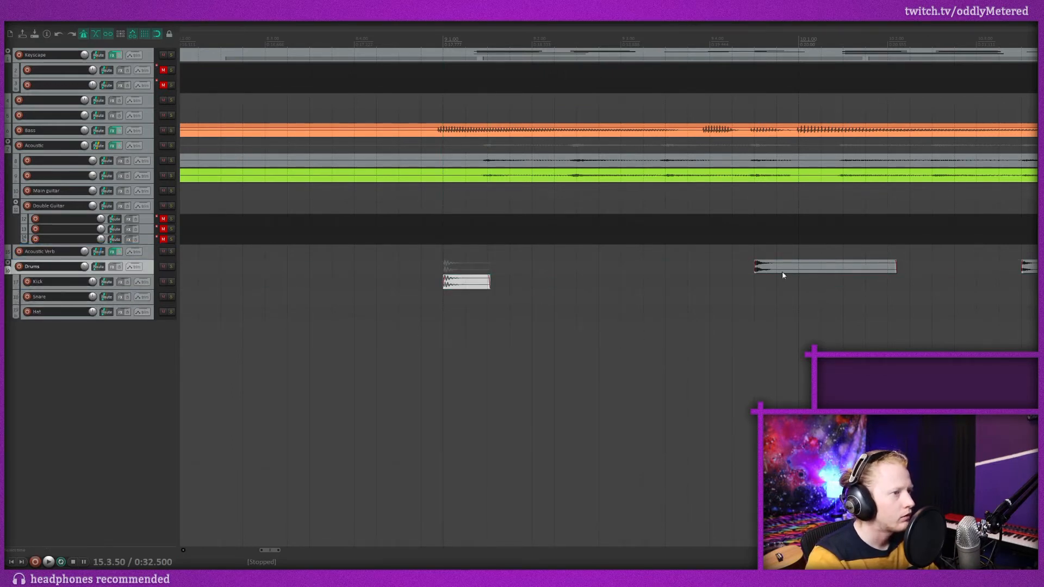
pyautogui.moveTo(783, 276); pyautogui.dragTo(538, 305)
pyautogui.moveTo(1031, 266); pyautogui.dragTo(620, 306)
# Set the edit cursor to 9.1.00, then place the snare at 9.2.00 and the hat at 9.1.50.
pyautogui.scroll(5, 436, 305)
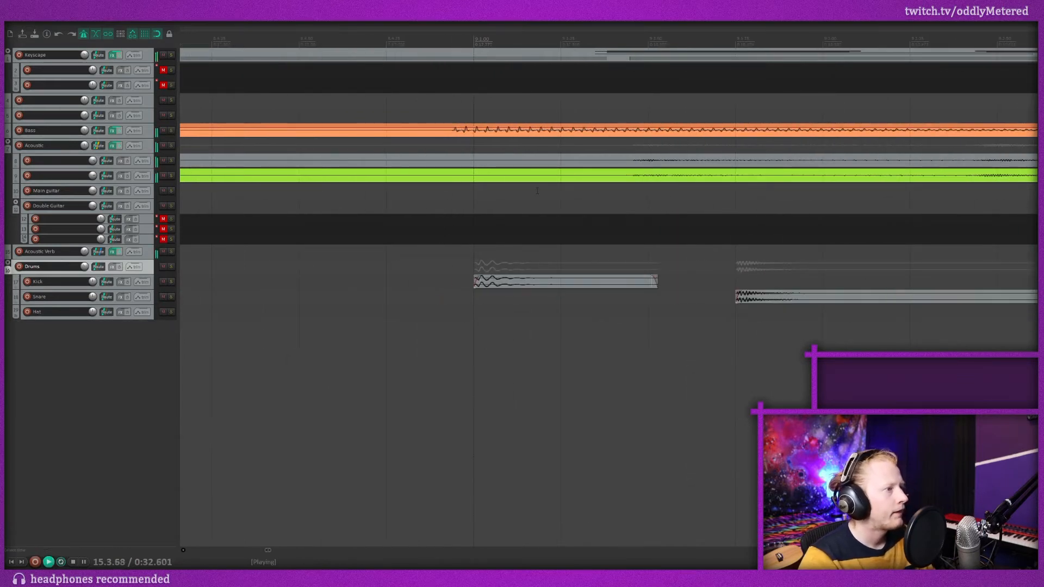
pyautogui.click(468, 48)
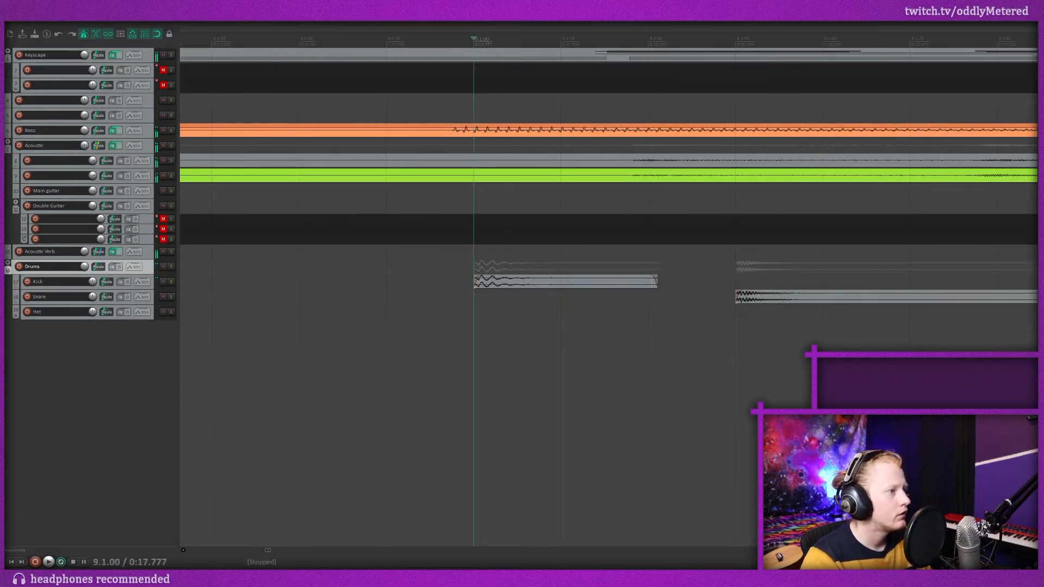
pyautogui.scroll(-4, 631, 250)
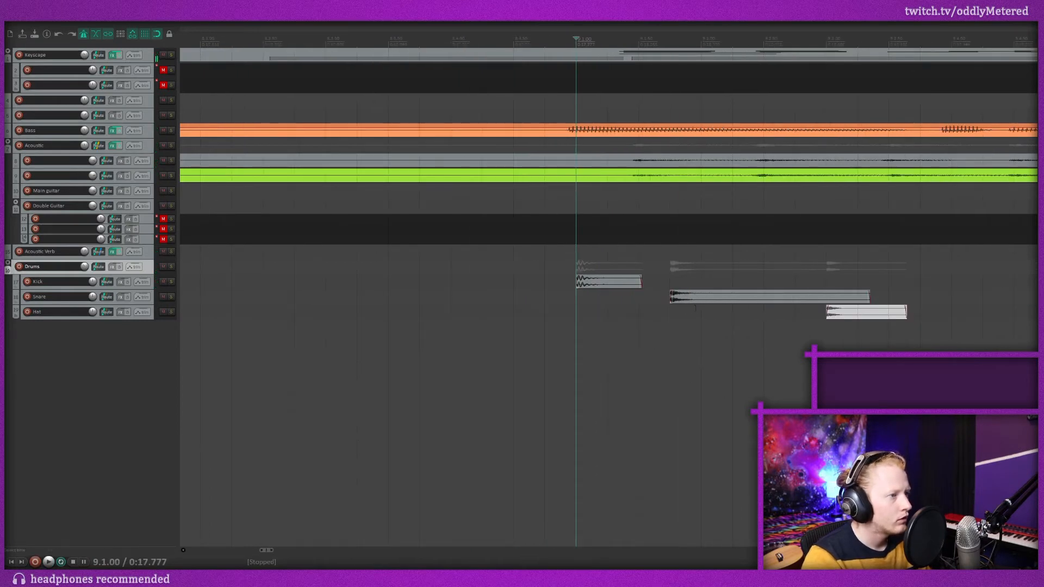
pyautogui.moveTo(696, 307)
pyautogui.mouseDown()
pyautogui.moveTo(647, 305)
pyautogui.moveTo(700, 302)
pyautogui.moveTo(682, 303)
pyautogui.mouseUp()
pyautogui.moveTo(767, 299); pyautogui.dragTo(653, 317)
# Play the kick, hat and snare pattern repeatedly from 9.1.00 and solo the Drums track.
pyautogui.press('space')
pyautogui.press('space')
pyautogui.press('space')
pyautogui.press('space')
pyautogui.scroll(3, 662, 323)
pyautogui.press('space')
pyautogui.press('space')
pyautogui.press('space')
pyautogui.press('space')
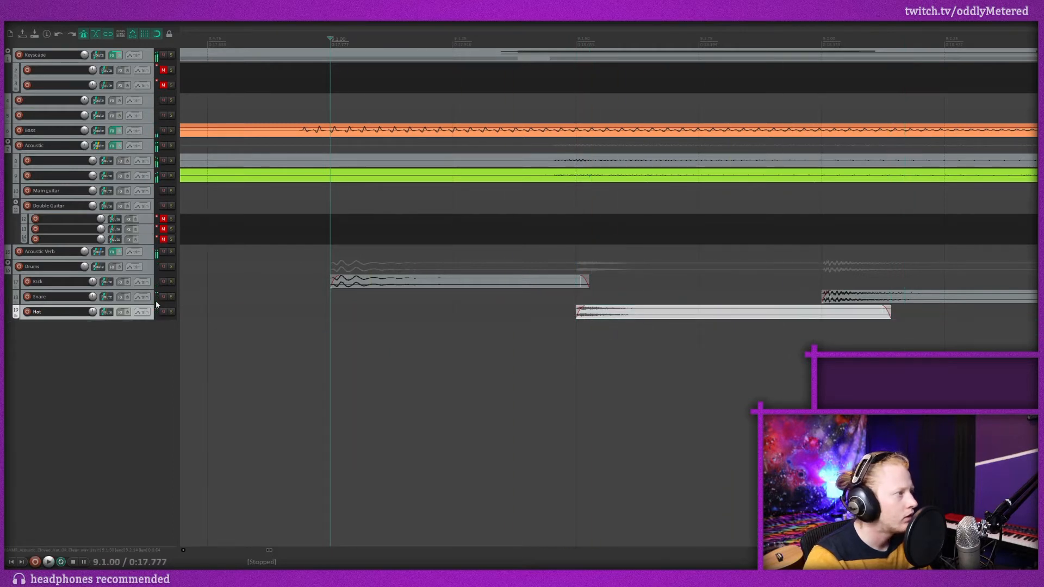
pyautogui.click(170, 268)
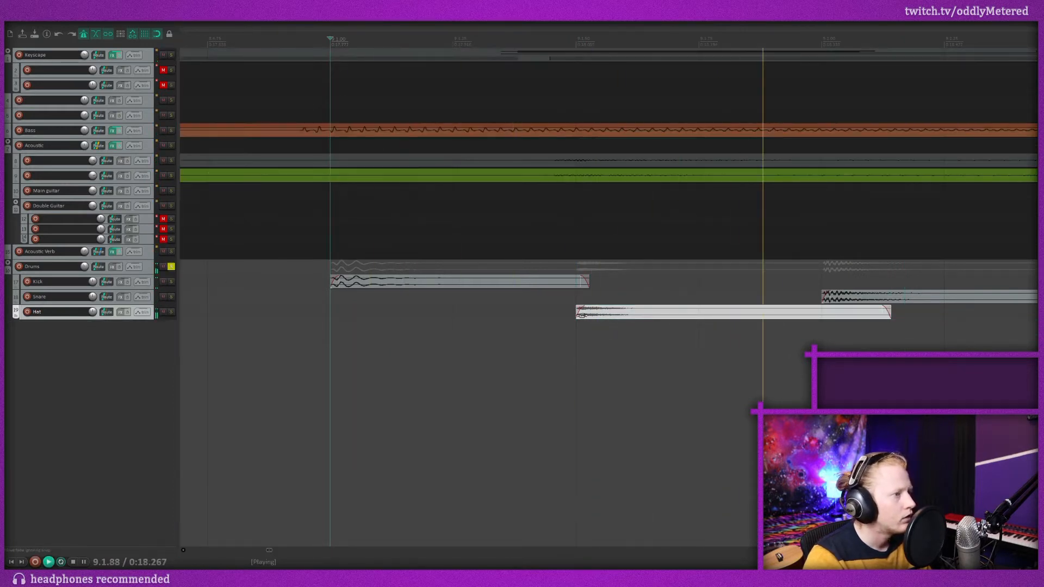
# Trim the snare to end at 9.2.50 and copy the hat sample to 9.2.75.
pyautogui.scroll(-5, 598, 400)
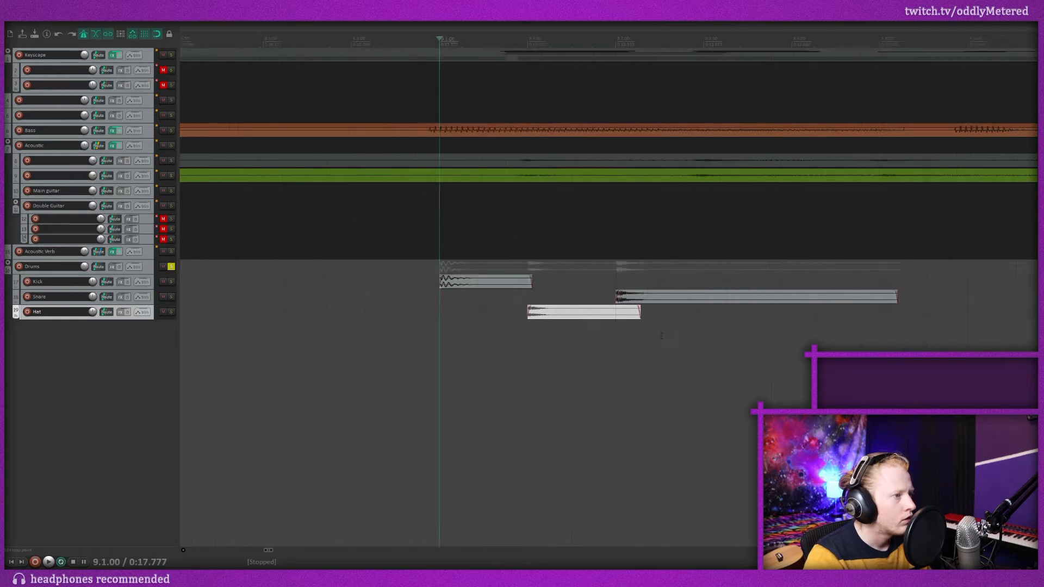
pyautogui.moveTo(885, 303); pyautogui.dragTo(703, 299)
pyautogui.click(571, 314)
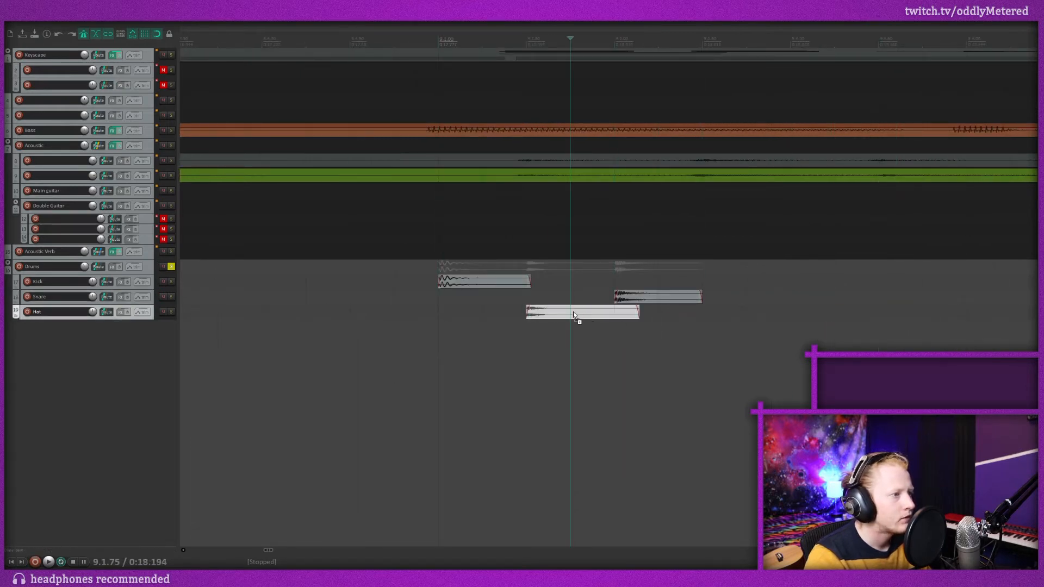
pyautogui.moveTo(571, 314); pyautogui.dragTo(792, 313)
pyautogui.press('space')
pyautogui.press('space')
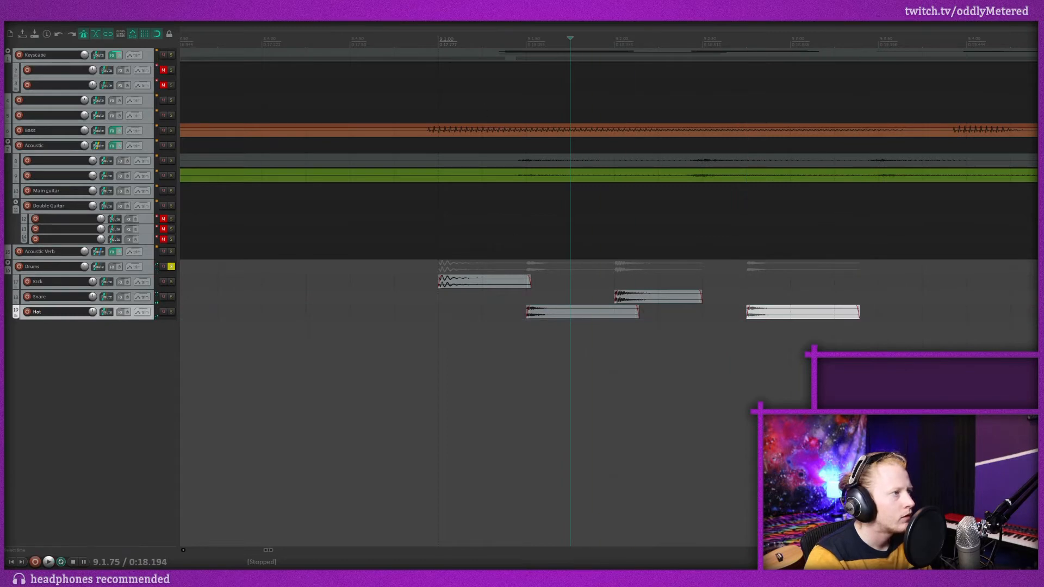
# Play the pattern from 9.1.00 and move the copied hat to 9.2.50.
pyautogui.click(430, 41)
pyautogui.press('space')
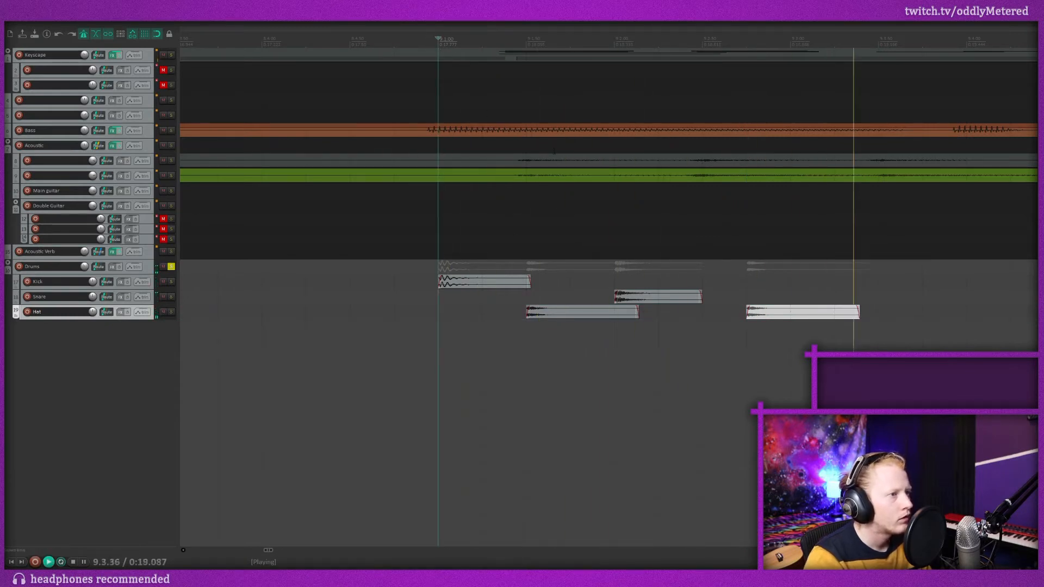
pyautogui.press('space')
pyautogui.moveTo(784, 312); pyautogui.dragTo(741, 312)
pyautogui.press('space')
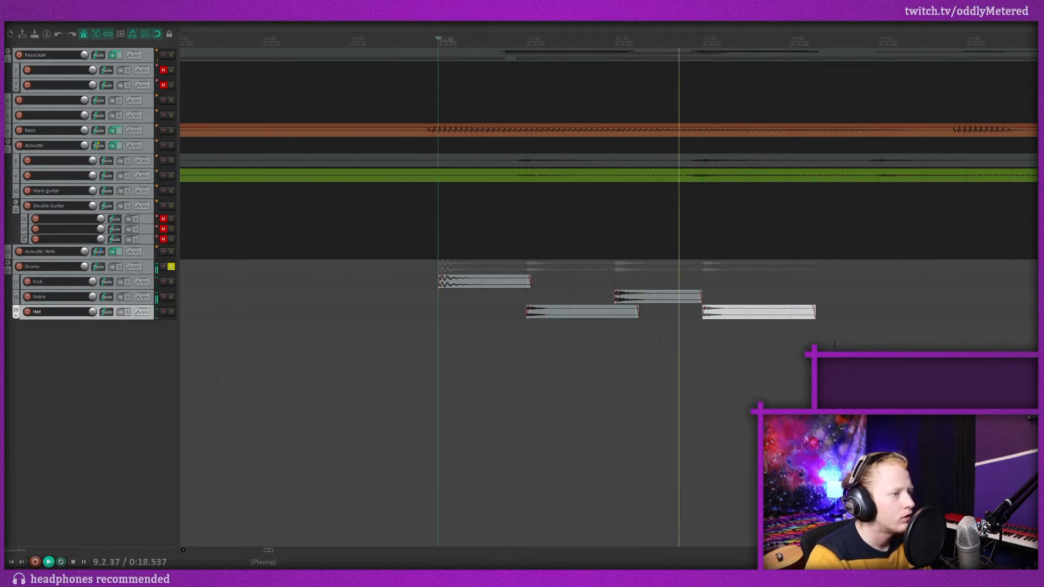
pyautogui.press('space')
# Trim the second hat to end at 9.2.75 and the first hat at 9.2.00, and play the result.
pyautogui.moveTo(815, 312); pyautogui.dragTo(746, 312)
pyautogui.moveTo(633, 315)
pyautogui.mouseDown()
pyautogui.moveTo(577, 314)
pyautogui.moveTo(614, 314)
pyautogui.mouseUp()
pyautogui.press('space')
pyautogui.press('space')
pyautogui.press('space')
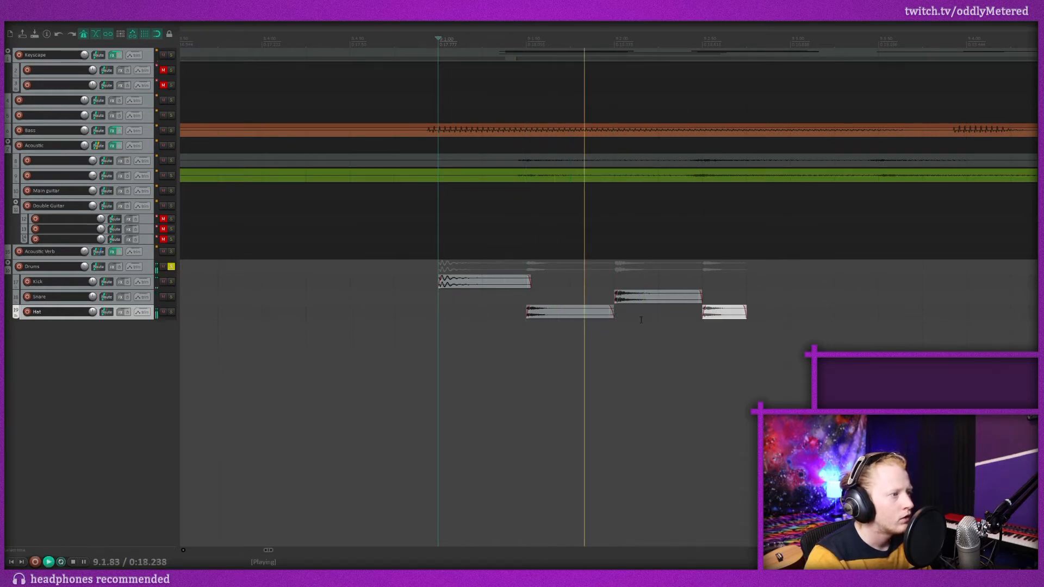
pyautogui.press('space')
# Remove the fade-ins from the kick, snare and both hat items, and check the pattern by playing it.
pyautogui.moveTo(744, 369); pyautogui.dragTo(424, 282)
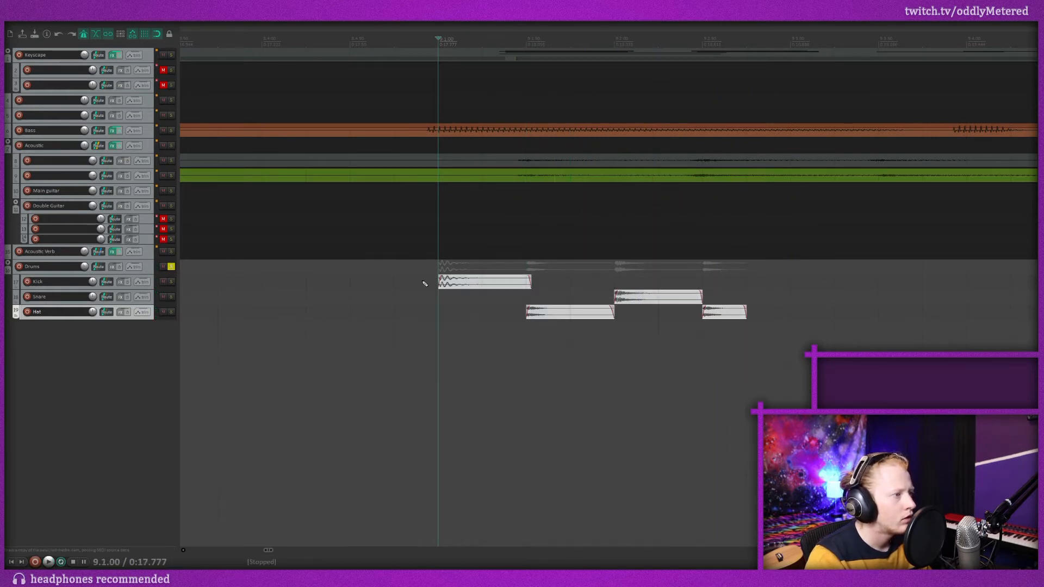
pyautogui.scroll(5, 424, 283)
pyautogui.click(494, 282)
pyautogui.press('space')
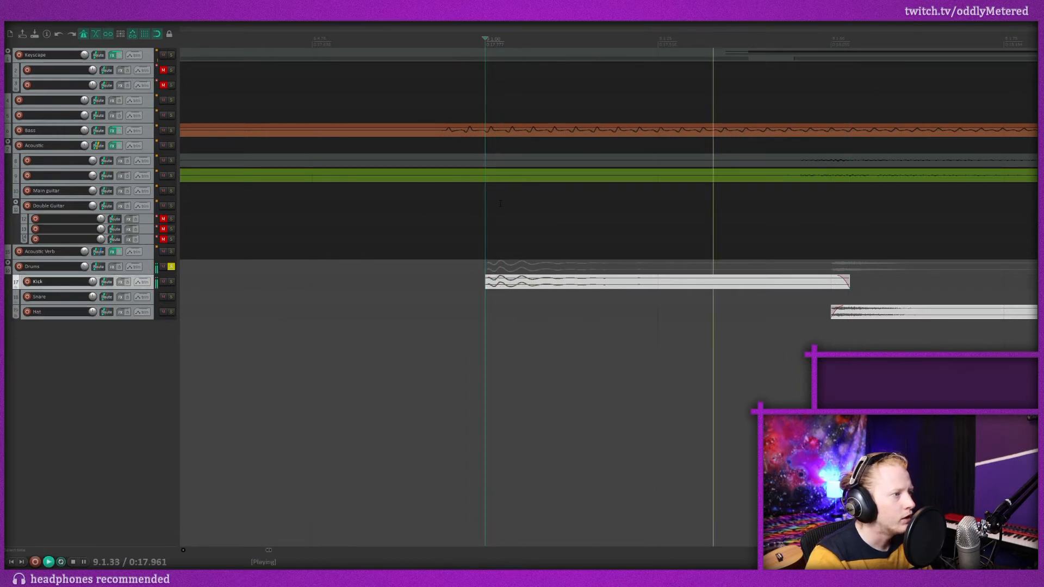
pyautogui.scroll(-5, 595, 309)
pyautogui.scroll(5, 596, 309)
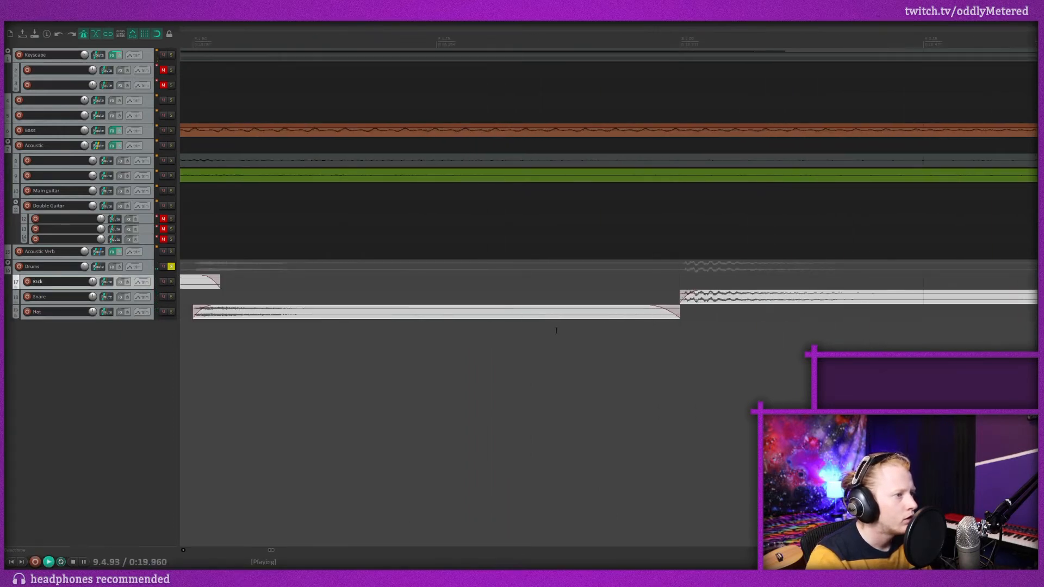
pyautogui.click(379, 310)
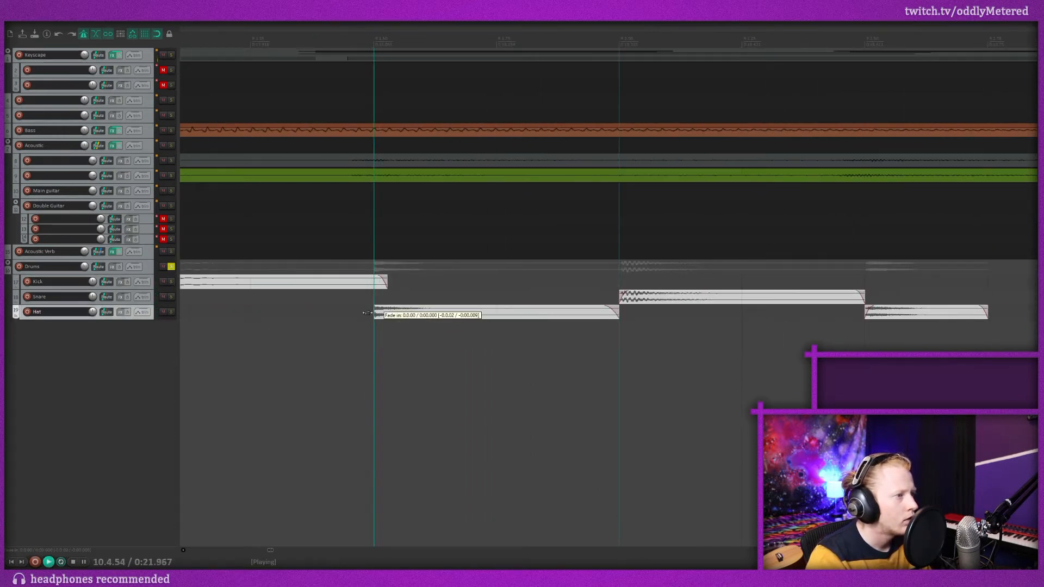
pyautogui.click(626, 296)
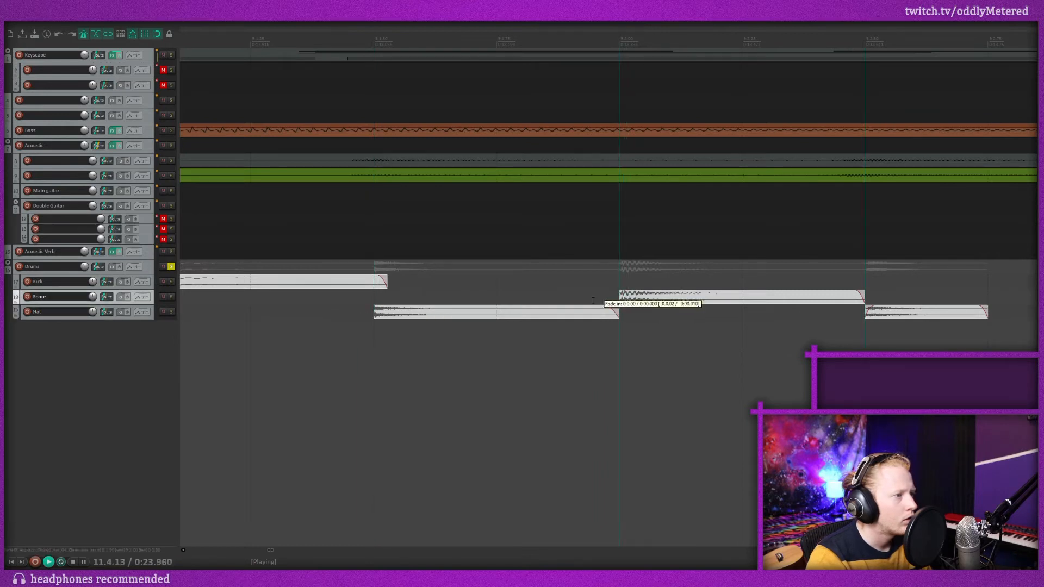
pyautogui.click(872, 313)
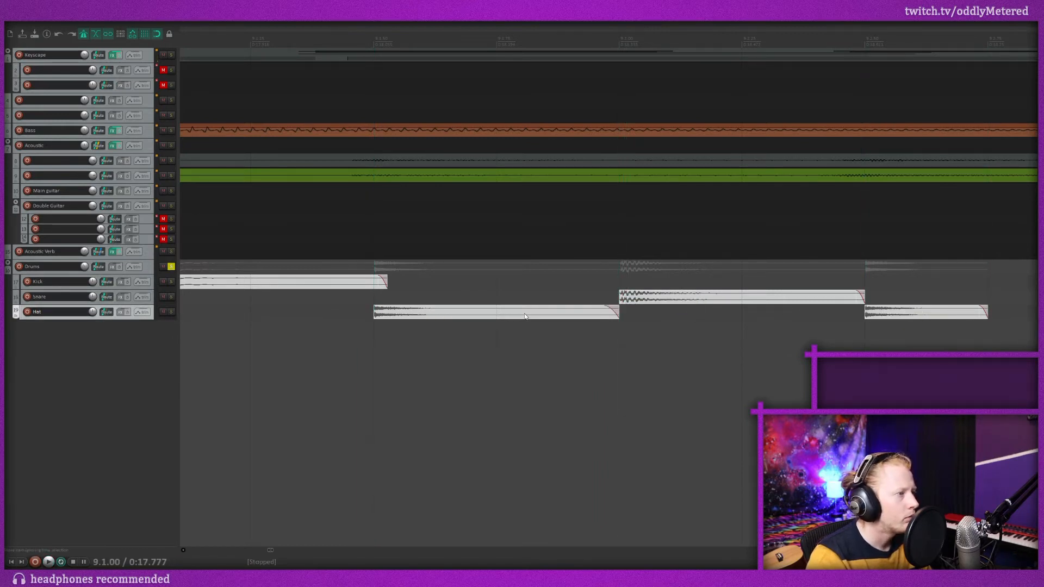
pyautogui.press('space')
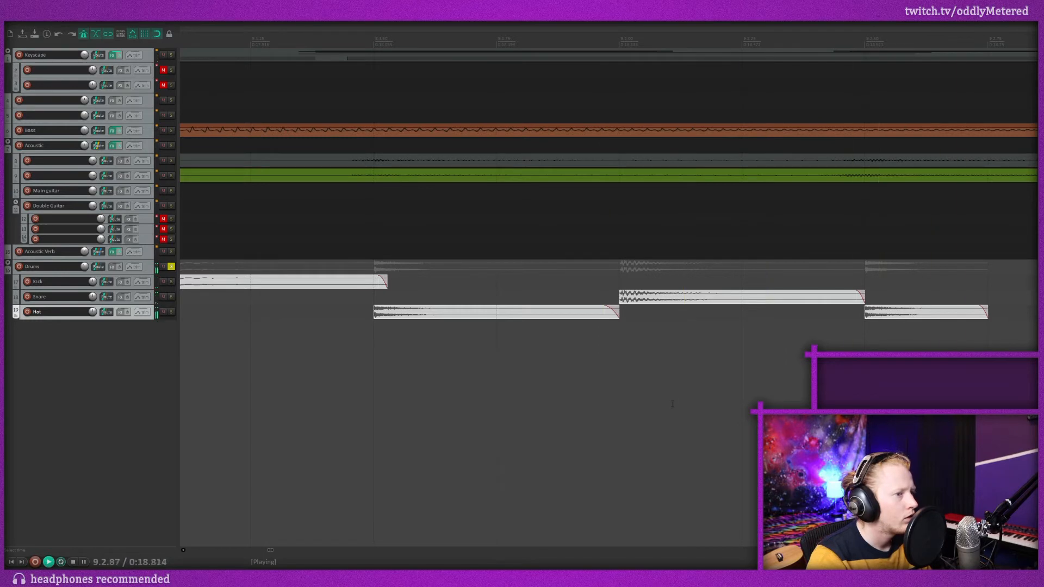
pyautogui.press('space')
# Duplicate the whole kick, snare and hat pattern to start at 9.3.00 and play it from 9.1.00.
pyautogui.scroll(-4, 673, 404)
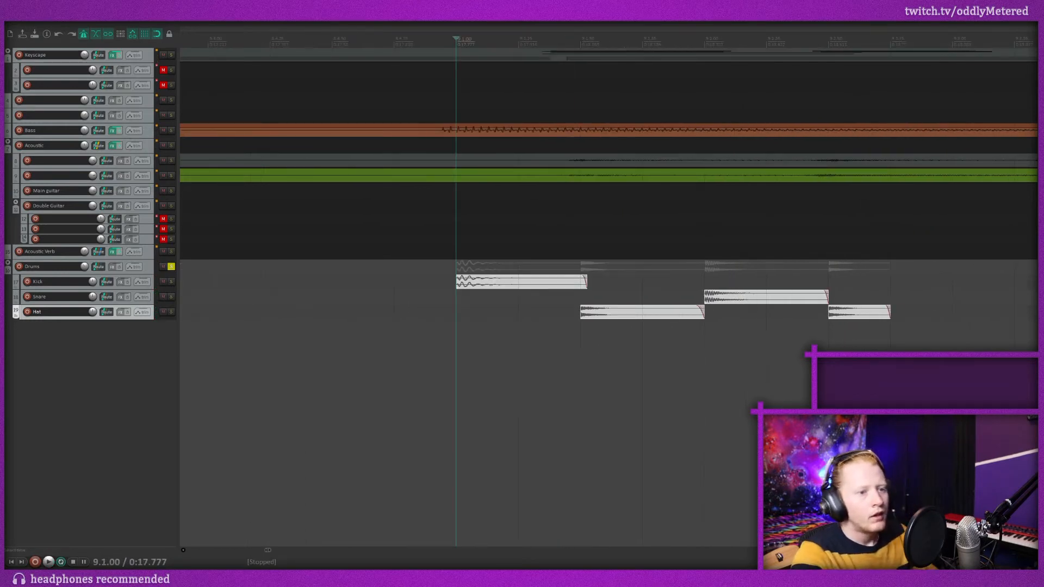
pyautogui.moveTo(884, 369); pyautogui.dragTo(766, 283)
pyautogui.press('space')
pyautogui.press('space')
pyautogui.press('space')
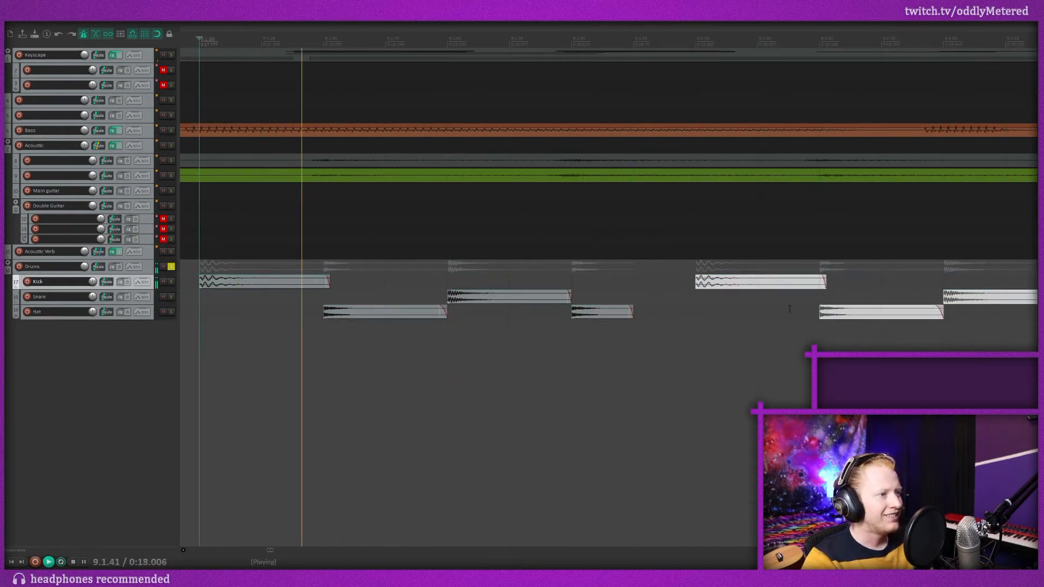
pyautogui.press('space')
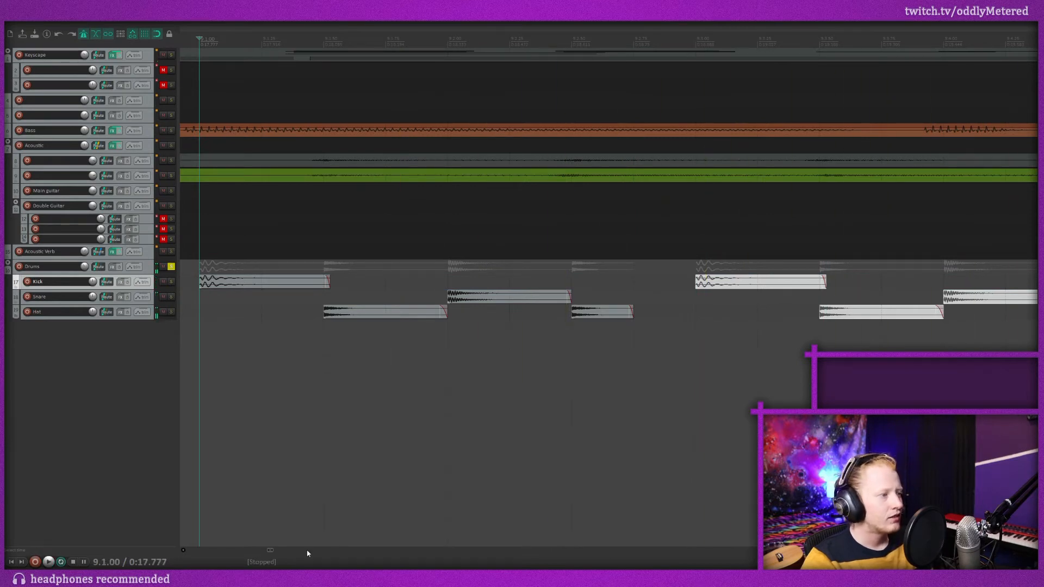
# Copy the last short hat to 9.4.75, directly after the one at 9.4.50, and play it.
pyautogui.moveTo(271, 551); pyautogui.dragTo(274, 551)
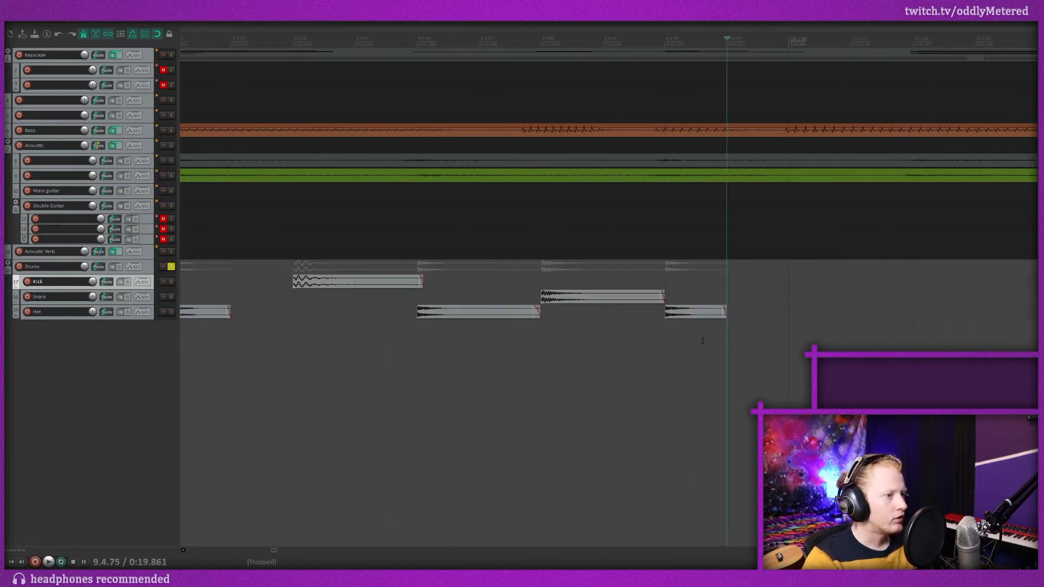
pyautogui.click(701, 314)
pyautogui.moveTo(702, 318); pyautogui.dragTo(764, 318)
pyautogui.press('space')
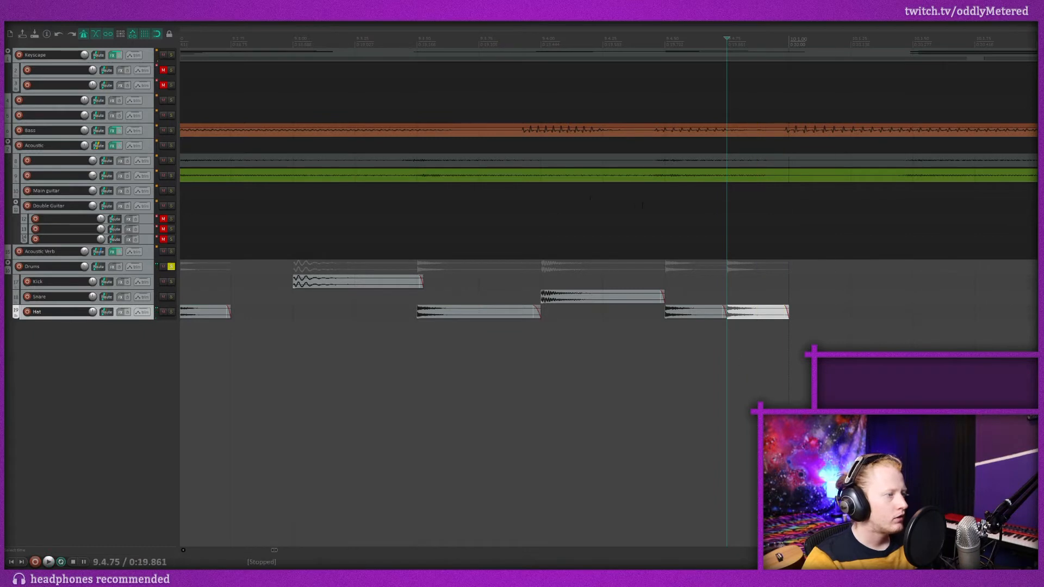
pyautogui.scroll(-5, 625, 337)
pyautogui.moveTo(675, 354); pyautogui.dragTo(460, 281)
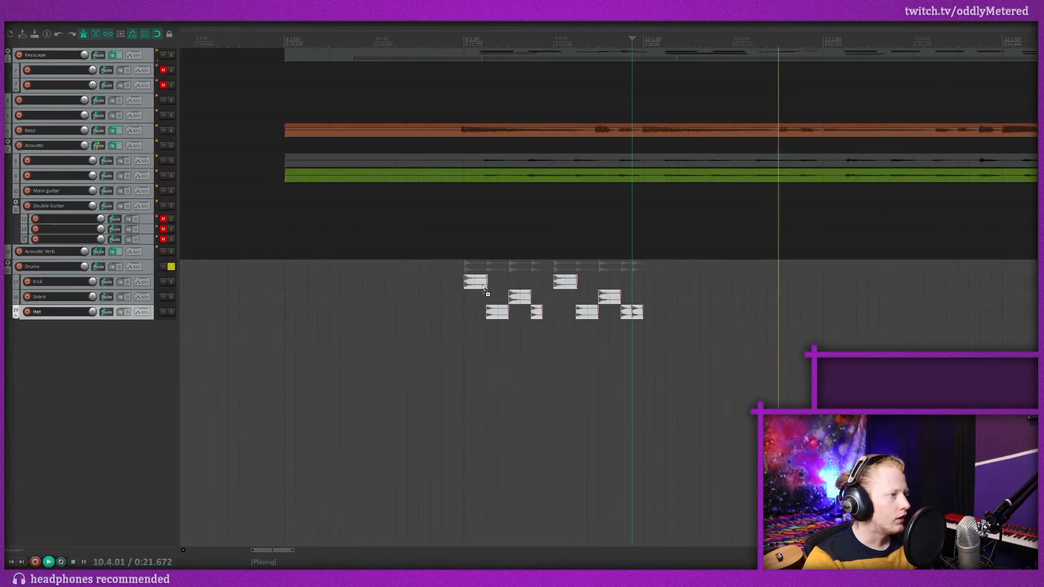
pyautogui.click(476, 287)
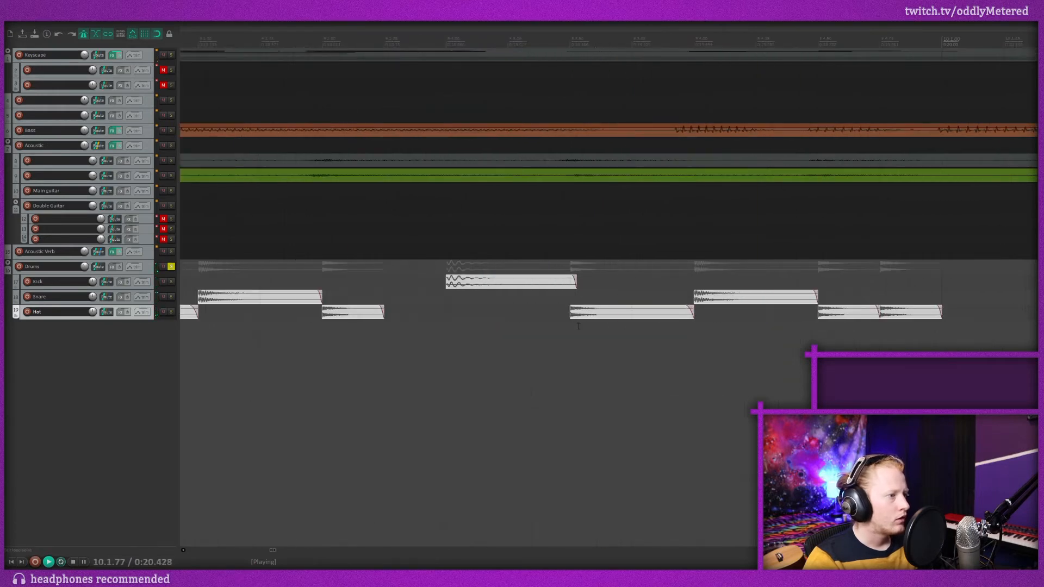
# Extend the hat at 9.2.50 to end at 9.3.00 and lower the item volume of the hat at 9.4.50.
pyautogui.scroll(5, 454, 341)
pyautogui.moveTo(379, 313); pyautogui.dragTo(423, 314)
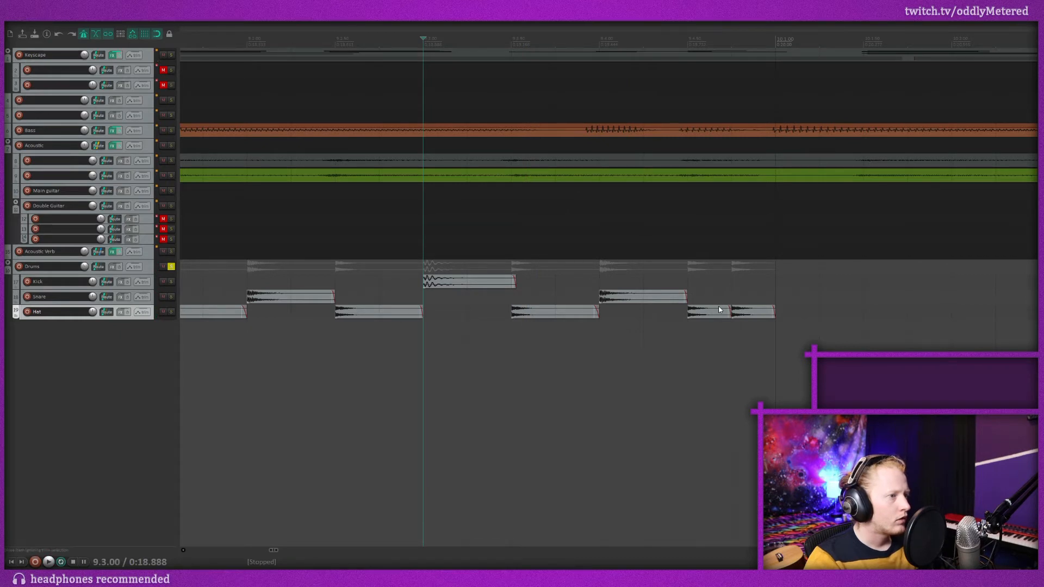
pyautogui.moveTo(718, 308); pyautogui.dragTo(719, 311)
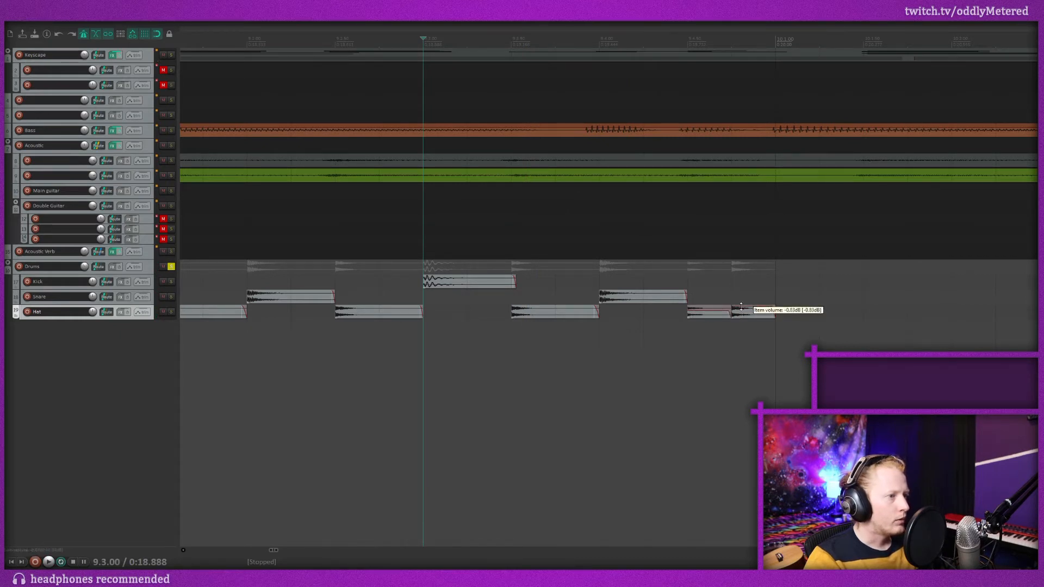
# Solo the Acoustic track alongside Drums and play both from 9.3.00.
pyautogui.press('space')
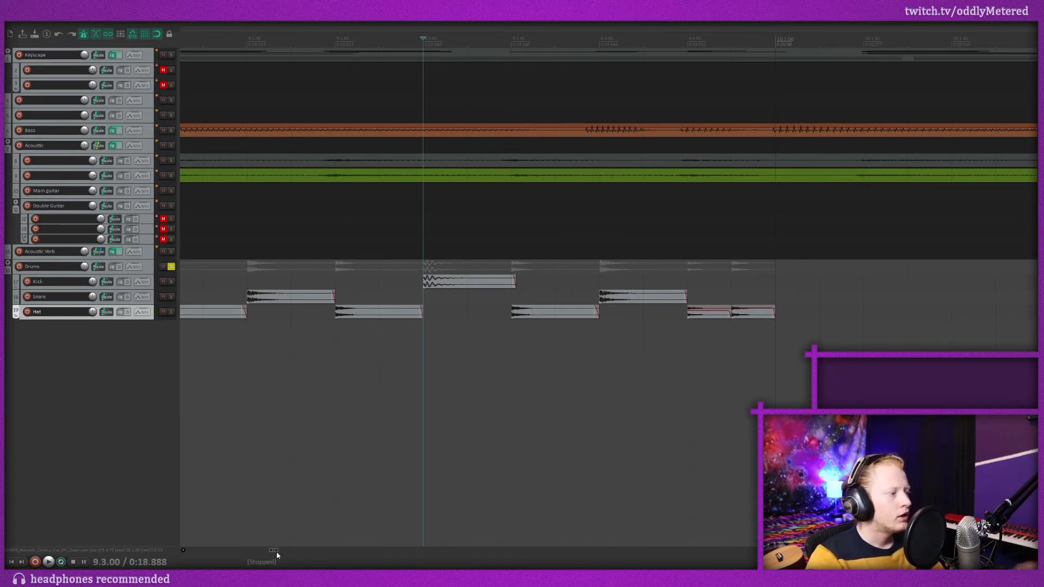
pyautogui.moveTo(272, 552); pyautogui.dragTo(268, 553)
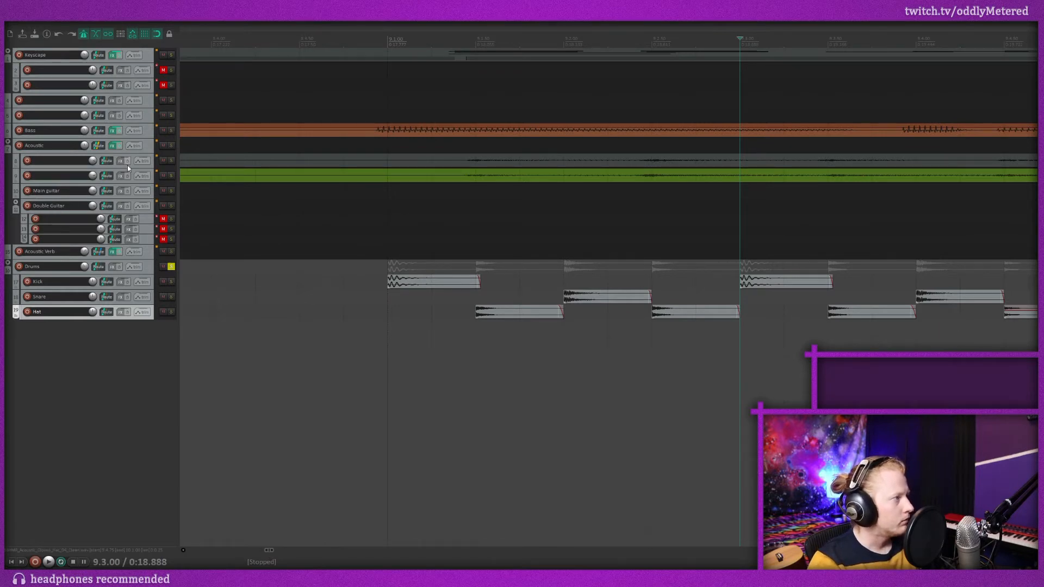
pyautogui.click(171, 146)
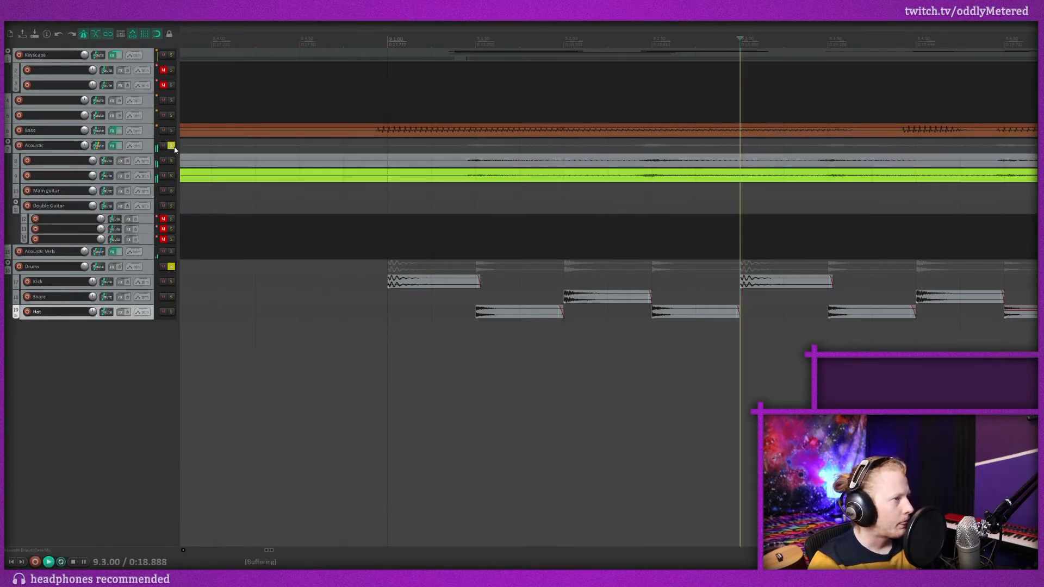
# Shift all hats in the bar slightly earlier, just ahead of the grid, and play the result from 9.3.00.
pyautogui.press('space')
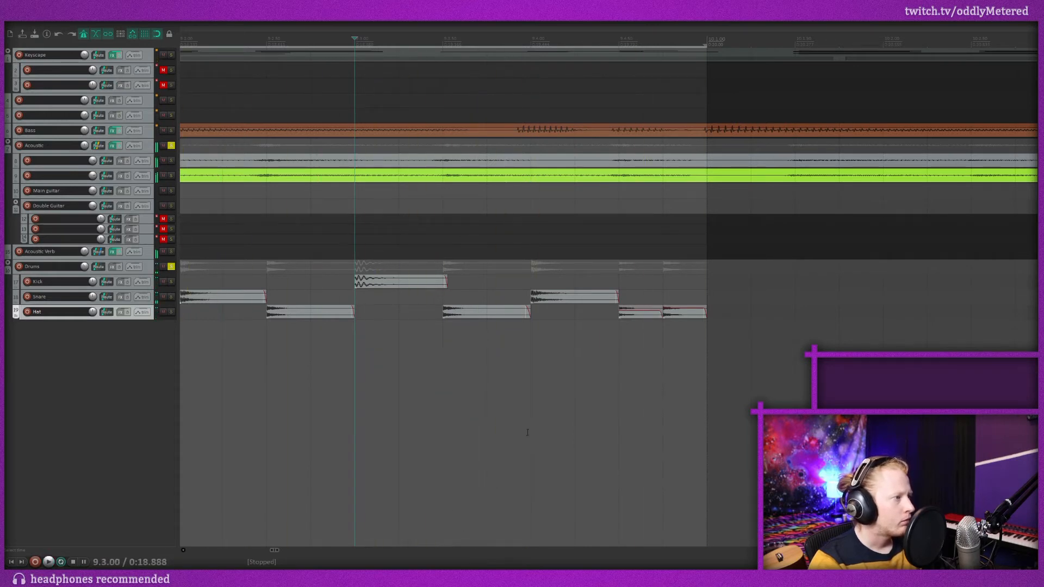
pyautogui.moveTo(276, 550); pyautogui.dragTo(273, 552)
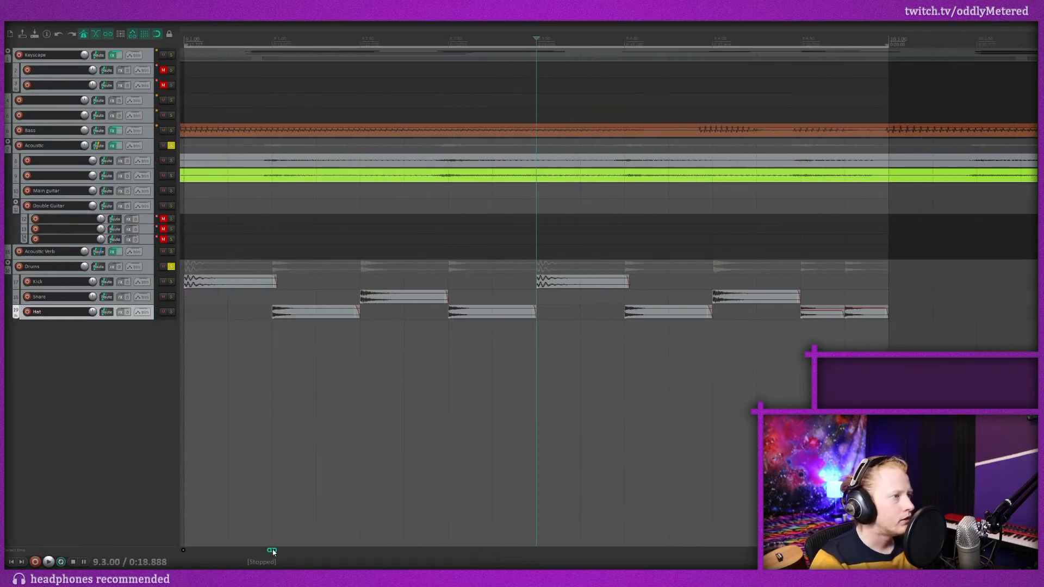
pyautogui.moveTo(302, 407); pyautogui.dragTo(570, 310)
pyautogui.moveTo(592, 314); pyautogui.dragTo(588, 318)
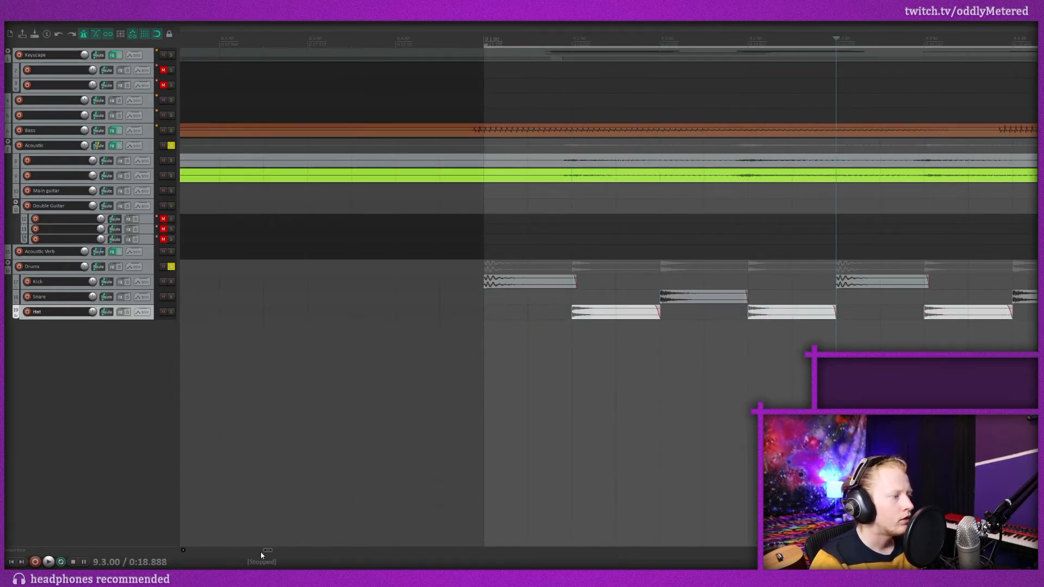
pyautogui.moveTo(267, 553); pyautogui.dragTo(271, 552)
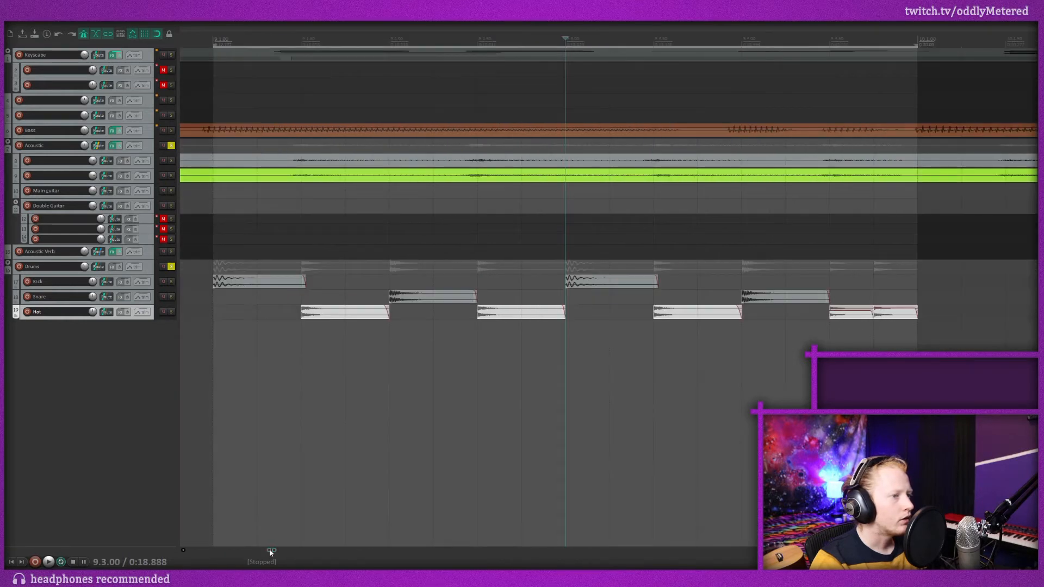
pyautogui.moveTo(324, 317); pyautogui.dragTo(342, 315)
pyautogui.press('space')
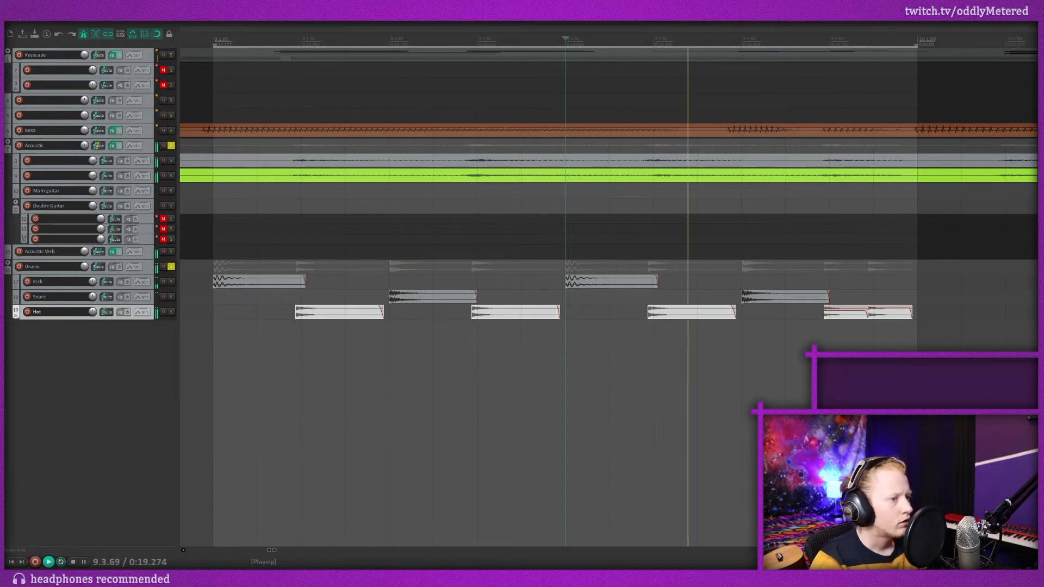
pyautogui.press('space')
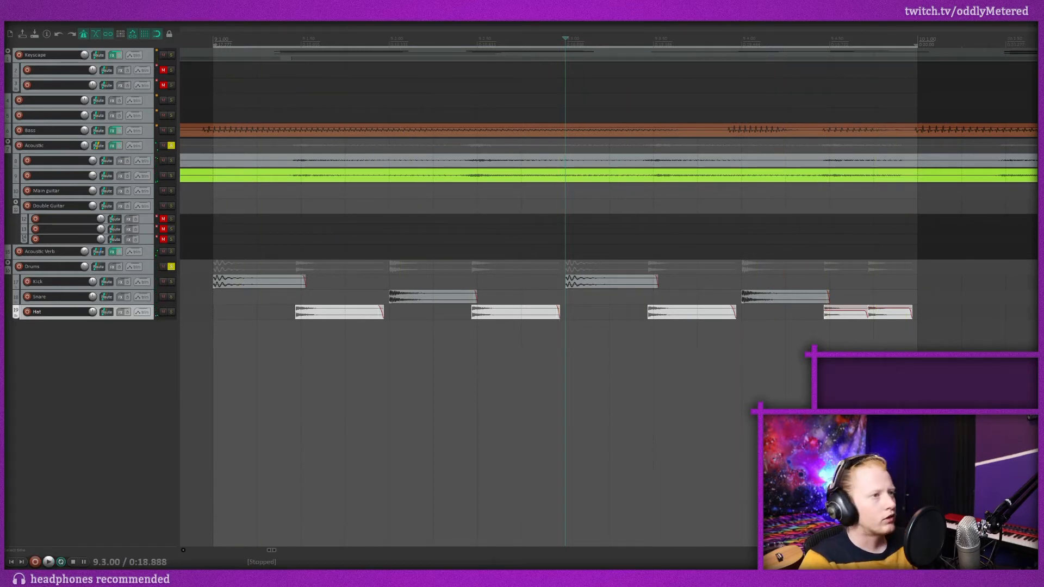
# Clear the time selection, repeat the one-bar drum pattern from bar 10 through bar 13, and play it with the acoustic guitar.
pyautogui.press('Escape')
pyautogui.moveTo(923, 352); pyautogui.dragTo(942, 280)
pyautogui.press('space')
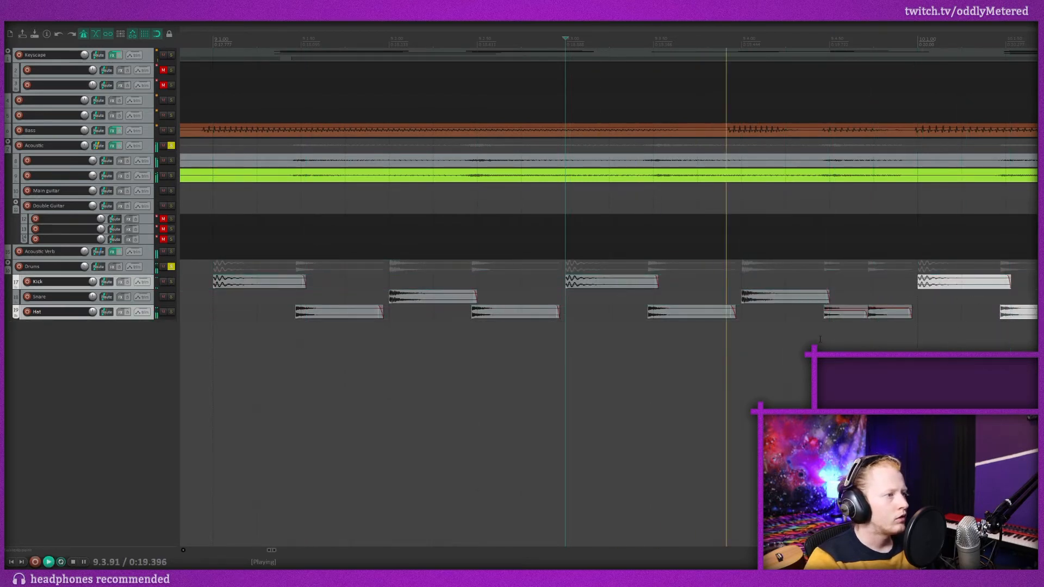
pyautogui.scroll(-3, 851, 337)
pyautogui.moveTo(260, 550); pyautogui.dragTo(285, 551)
pyautogui.press('space')
pyautogui.moveTo(372, 284); pyautogui.dragTo(732, 284)
pyautogui.moveTo(732, 283); pyautogui.dragTo(923, 288)
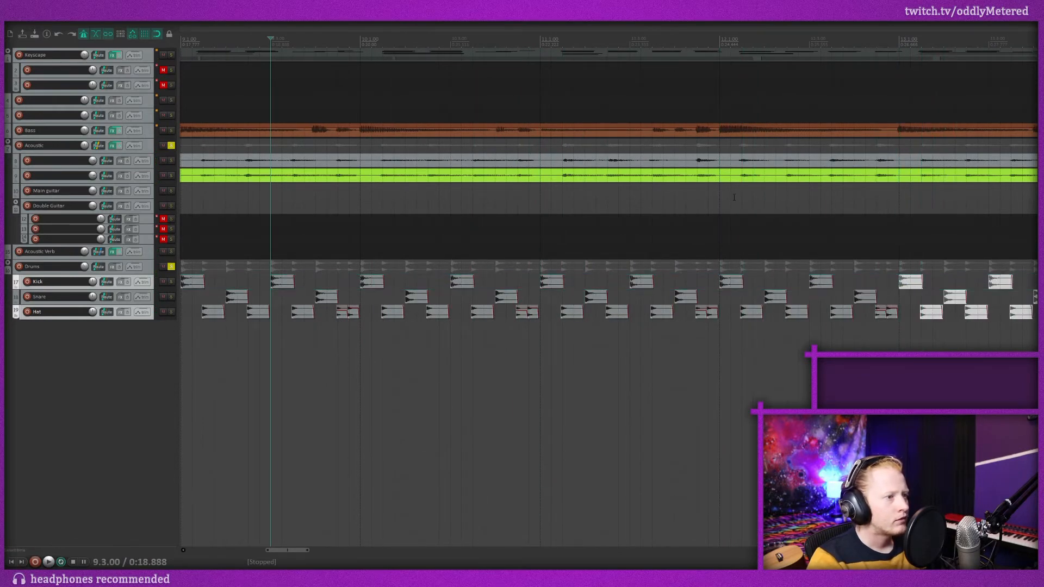
pyautogui.press('space')
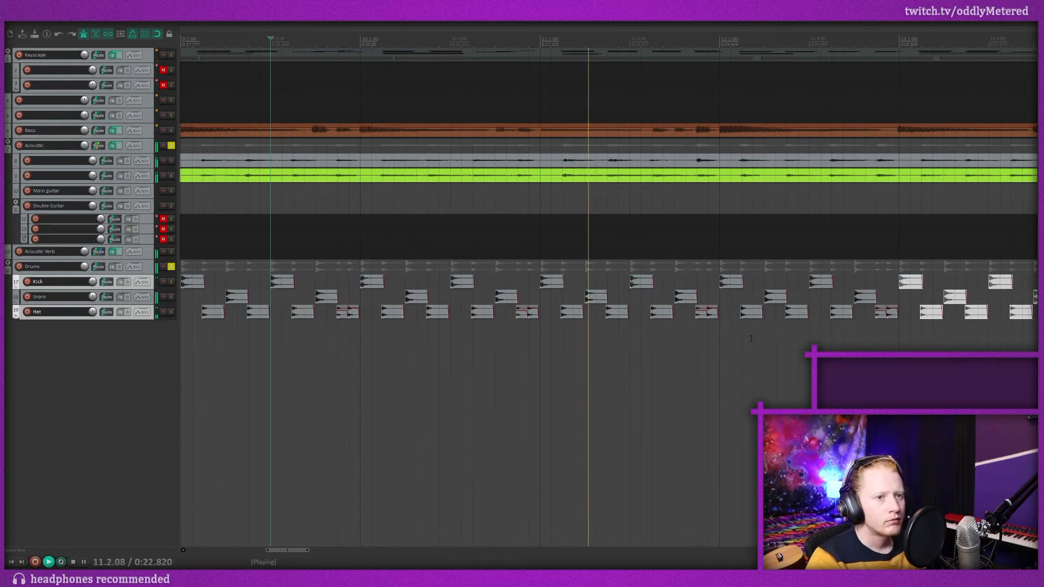
# Continue duplicating the drum pattern from bar 14 up to the end of the acoustic guitar items at 26.1.00.
pyautogui.moveTo(295, 553); pyautogui.dragTo(321, 554)
pyautogui.moveTo(406, 288); pyautogui.dragTo(691, 292)
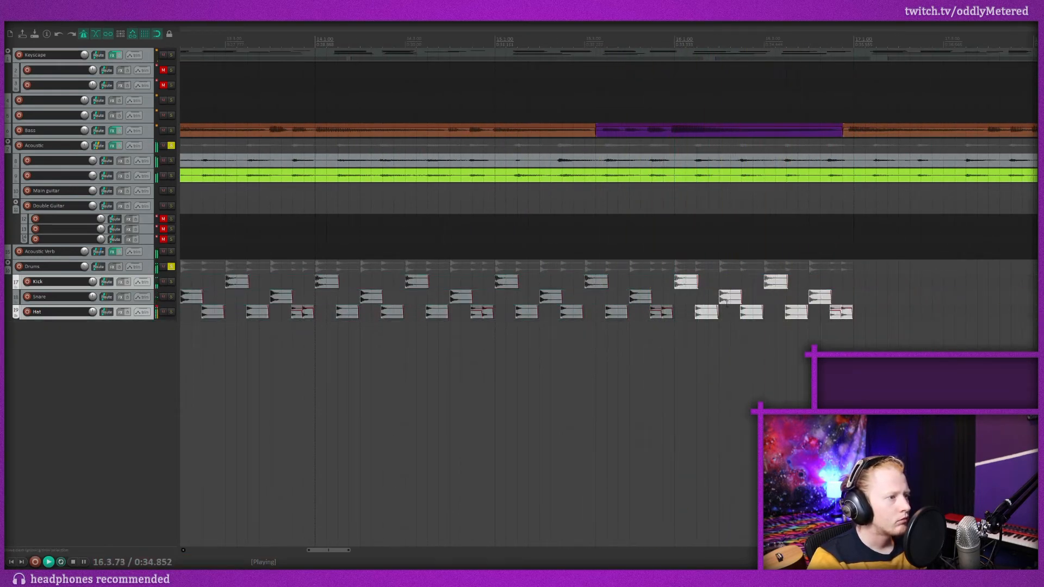
pyautogui.moveTo(897, 344); pyautogui.dragTo(329, 261)
pyautogui.moveTo(366, 296); pyautogui.dragTo(917, 281)
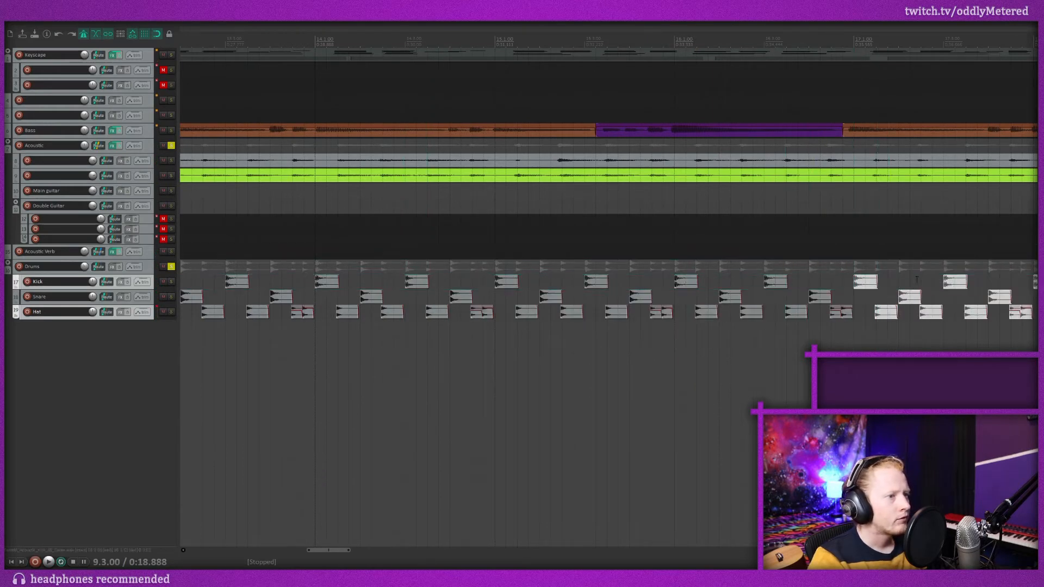
pyautogui.moveTo(338, 550); pyautogui.dragTo(360, 547)
pyautogui.scroll(-4, 404, 308)
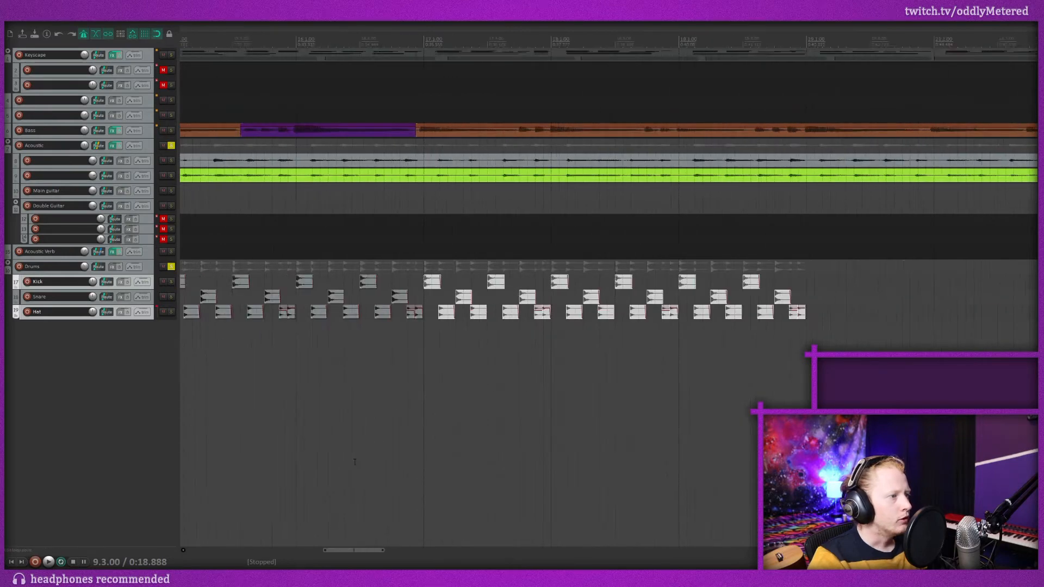
pyautogui.moveTo(411, 292); pyautogui.dragTo(686, 290)
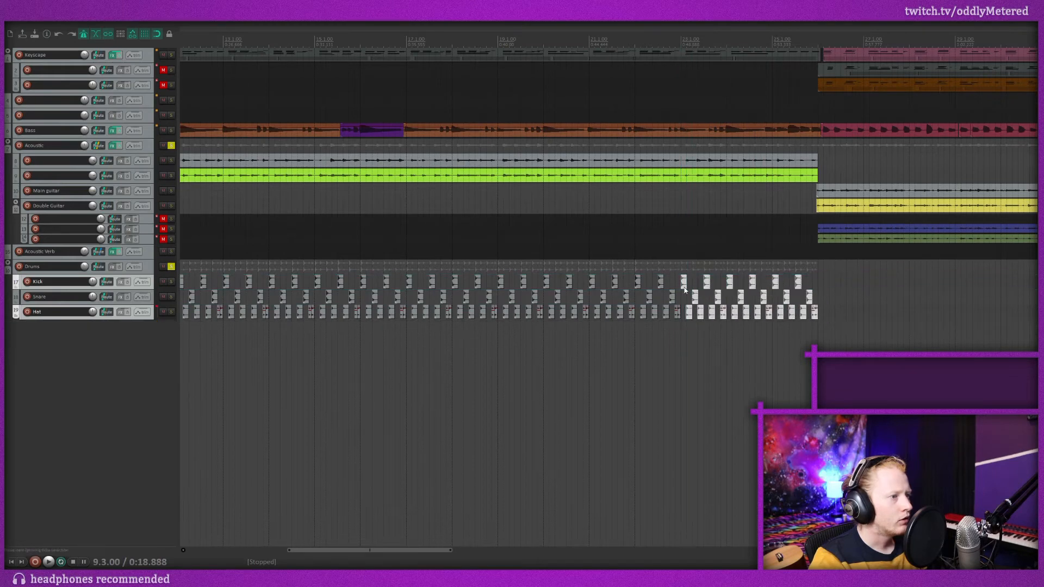
# Play from 9.3.00 and balance the drums in the mixer, lowering the Hat volume to stop clipping and raising the Kick slightly.
pyautogui.moveTo(399, 551); pyautogui.dragTo(353, 551)
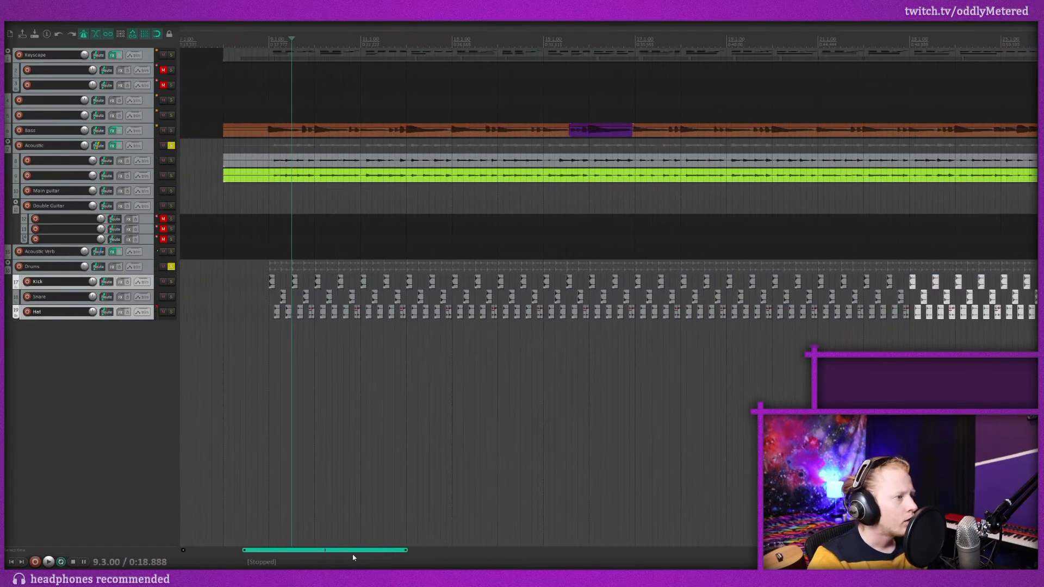
pyautogui.press('space')
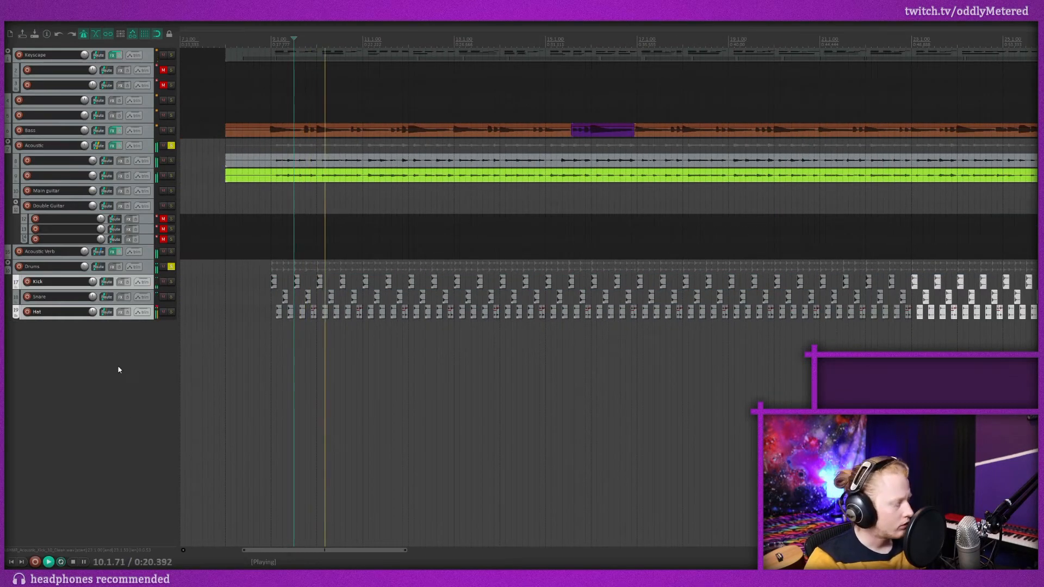
pyautogui.hotkey('ctrl', 'm')
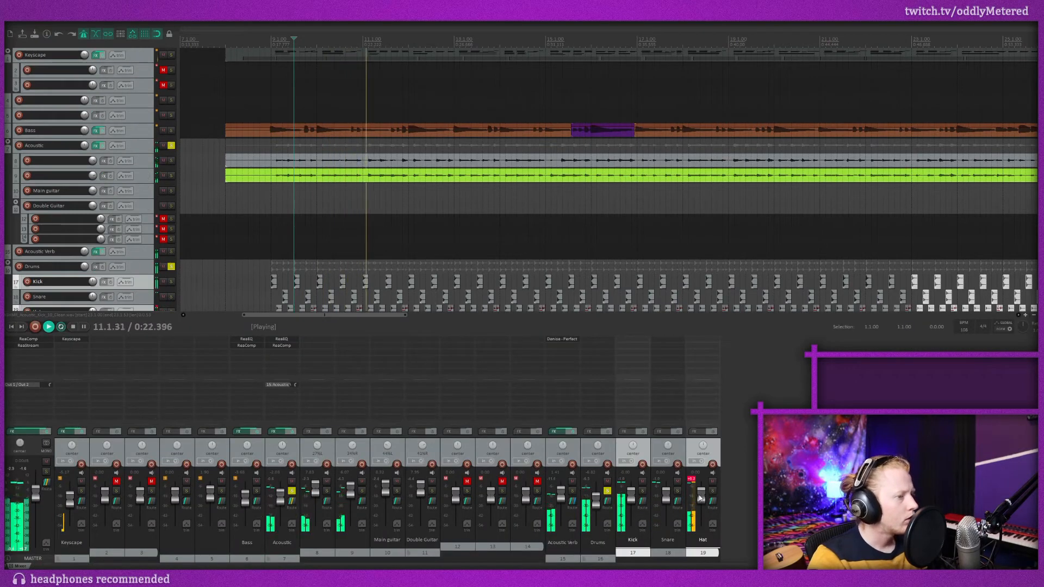
pyautogui.moveTo(701, 496); pyautogui.dragTo(701, 500)
pyautogui.click(692, 479)
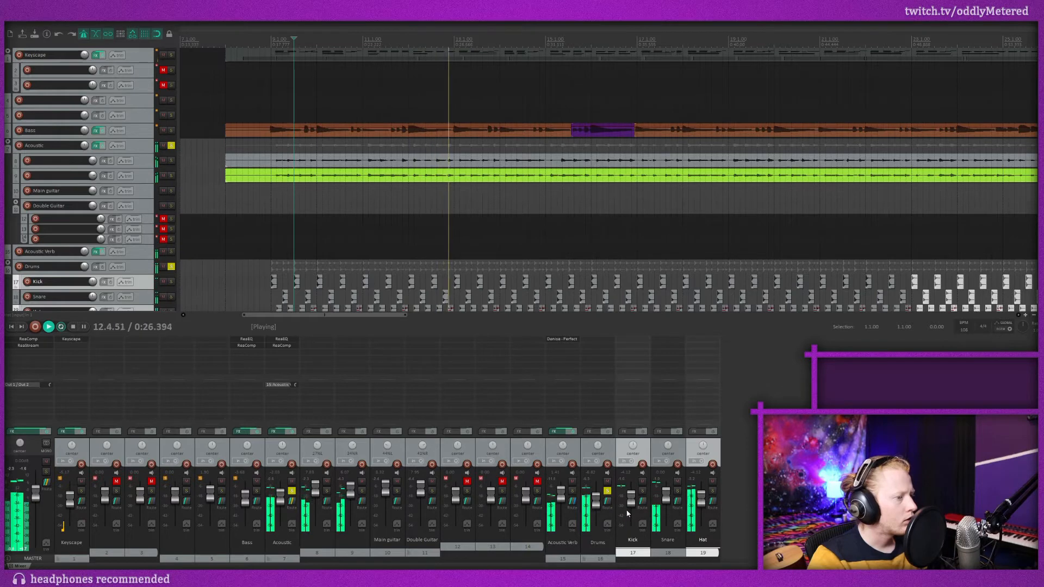
pyautogui.moveTo(631, 499); pyautogui.dragTo(631, 494)
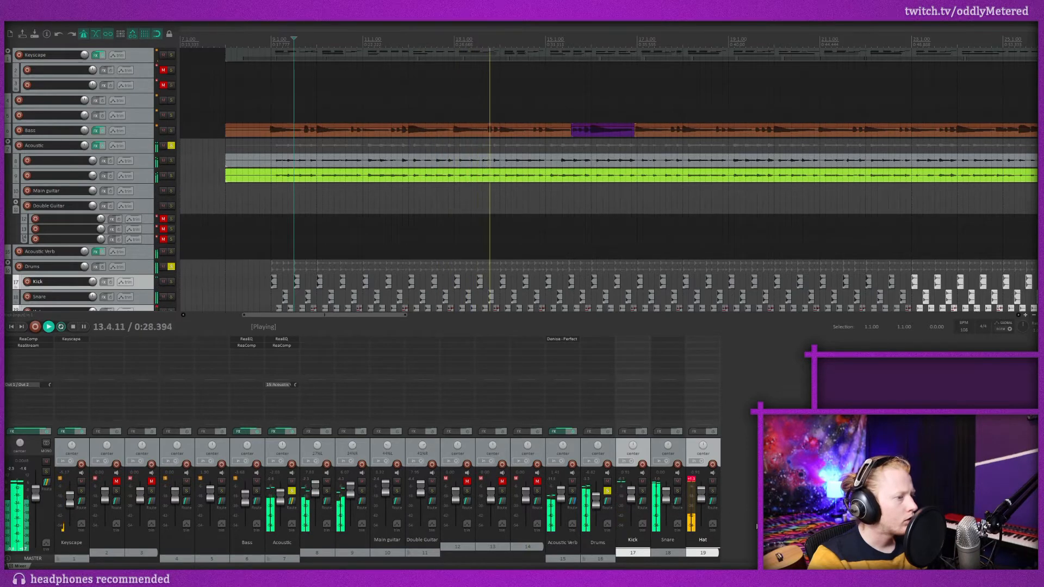
pyautogui.click(756, 526)
pyautogui.moveTo(702, 500); pyautogui.dragTo(702, 503)
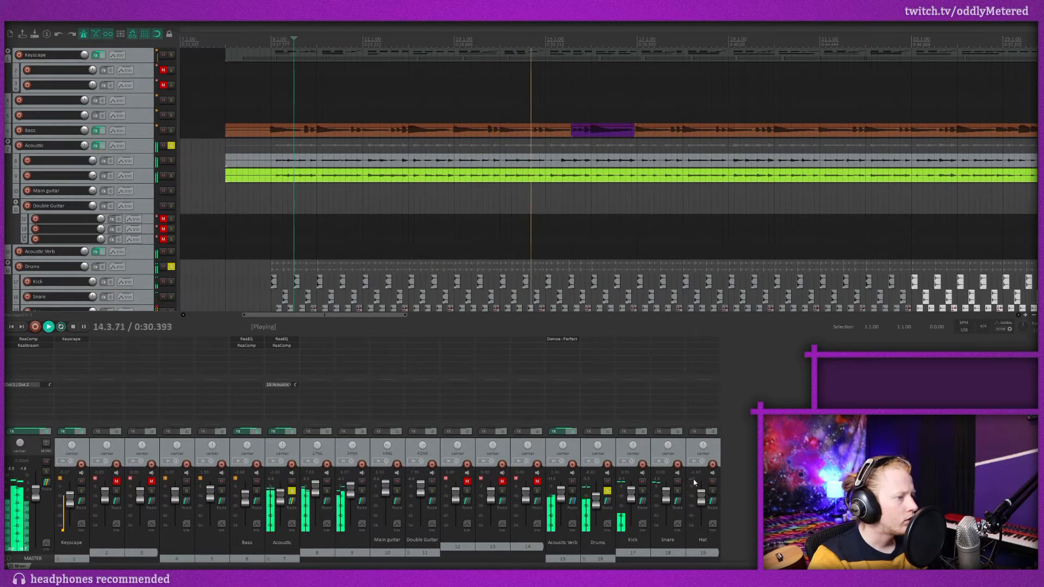
# Adjust the Drums track volume slightly and unsolo Acoustic and Drums to hear the full mix.
pyautogui.moveTo(633, 499); pyautogui.dragTo(596, 503)
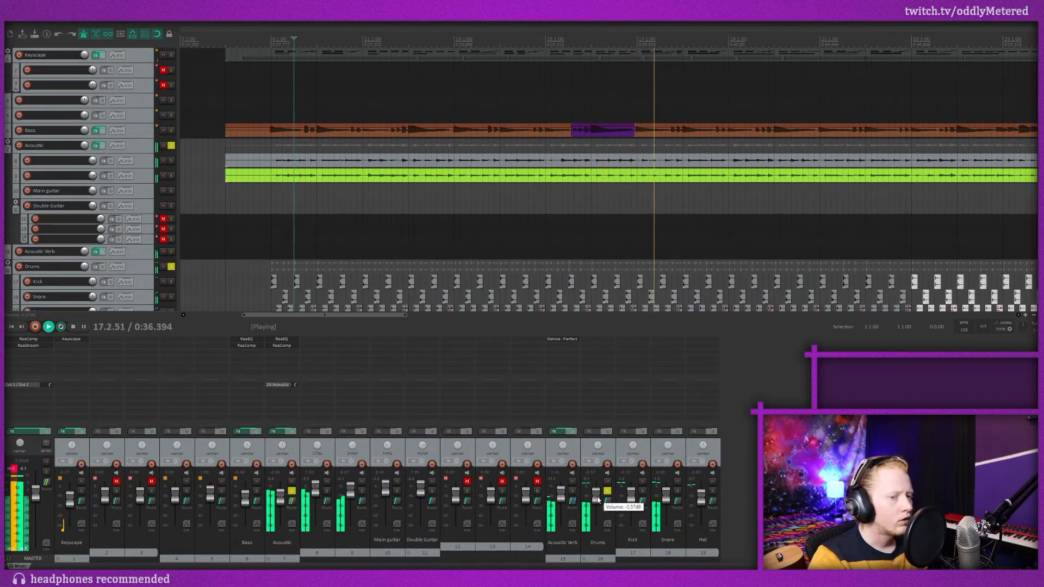
pyautogui.moveTo(598, 501); pyautogui.dragTo(596, 504)
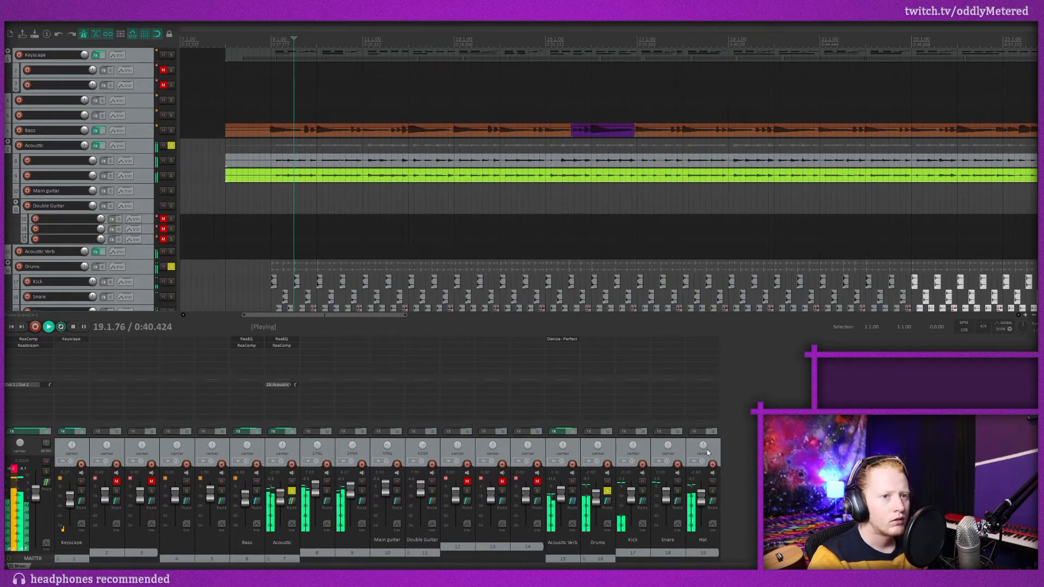
pyautogui.click(172, 146)
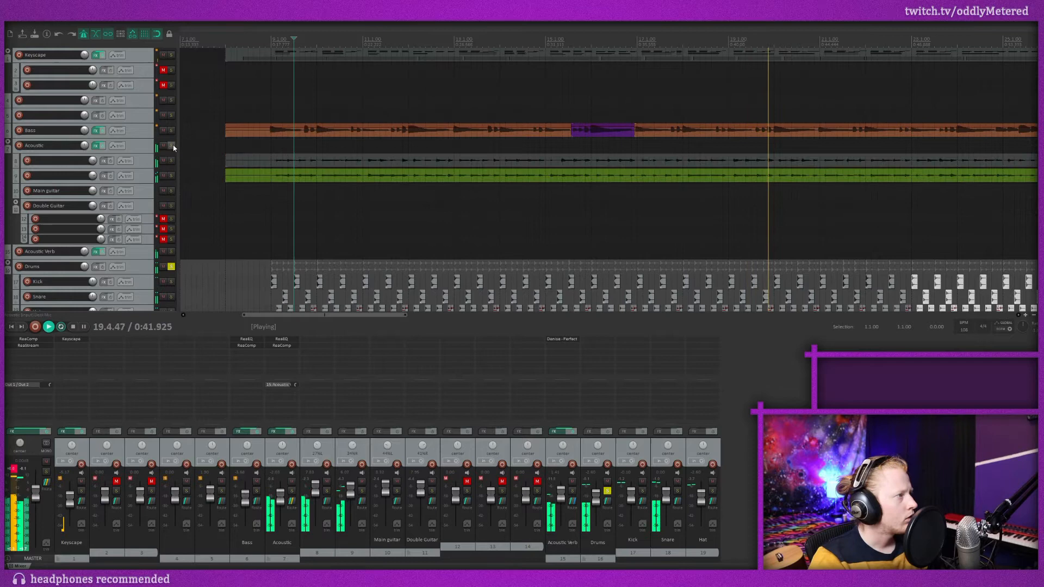
pyautogui.click(173, 267)
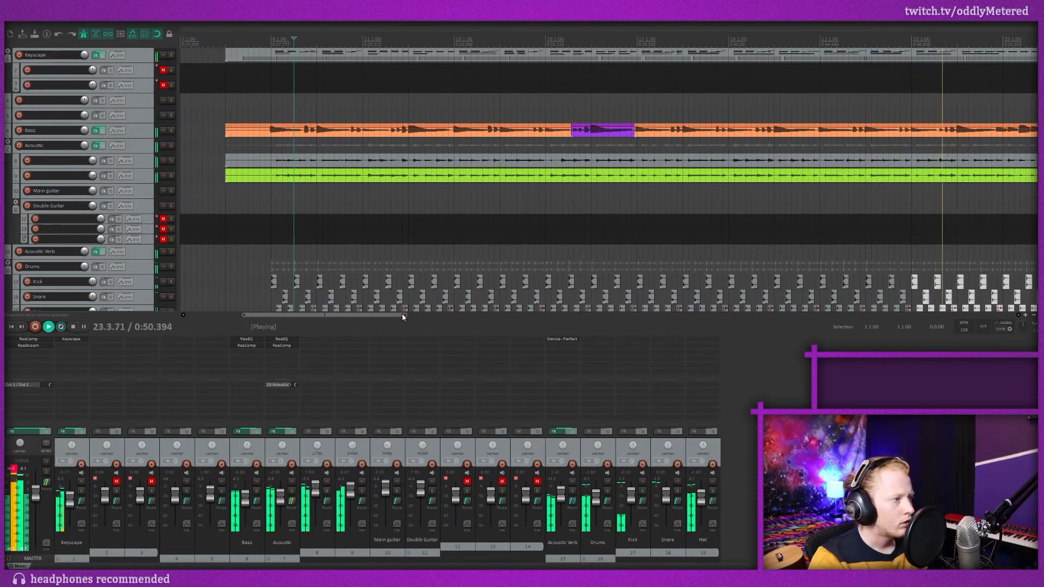
pyautogui.moveTo(384, 315)
pyautogui.mouseDown()
pyautogui.moveTo(399, 309)
pyautogui.moveTo(389, 315)
pyautogui.mouseUp()
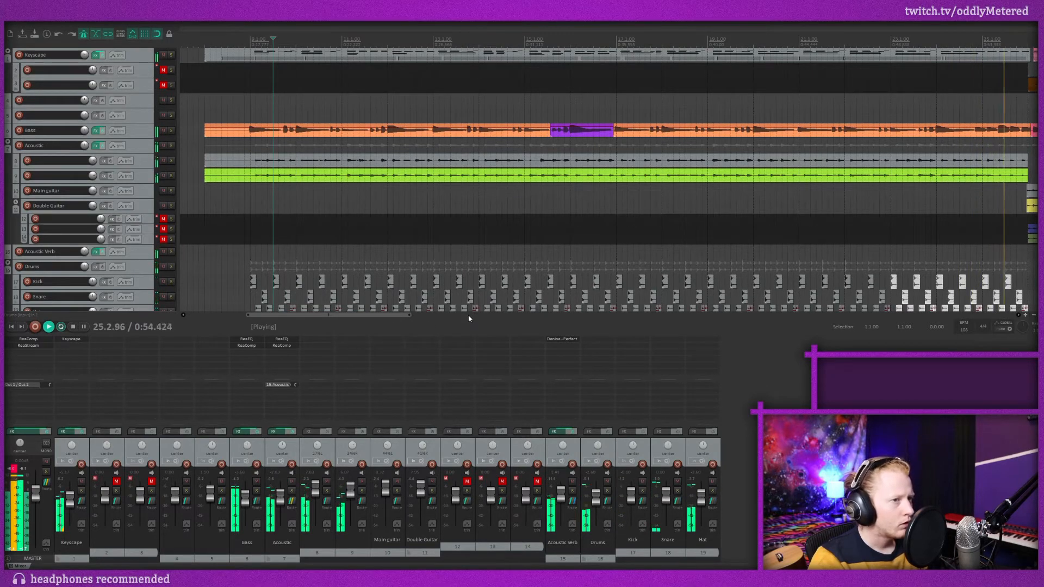
pyautogui.press('space')
# Replace the last snare and the two short hats after it with three short snares from 25.4.00 to 25.4.50, and play the fill.
pyautogui.moveTo(331, 286); pyautogui.dragTo(455, 321)
pyautogui.scroll(8, 434, 291)
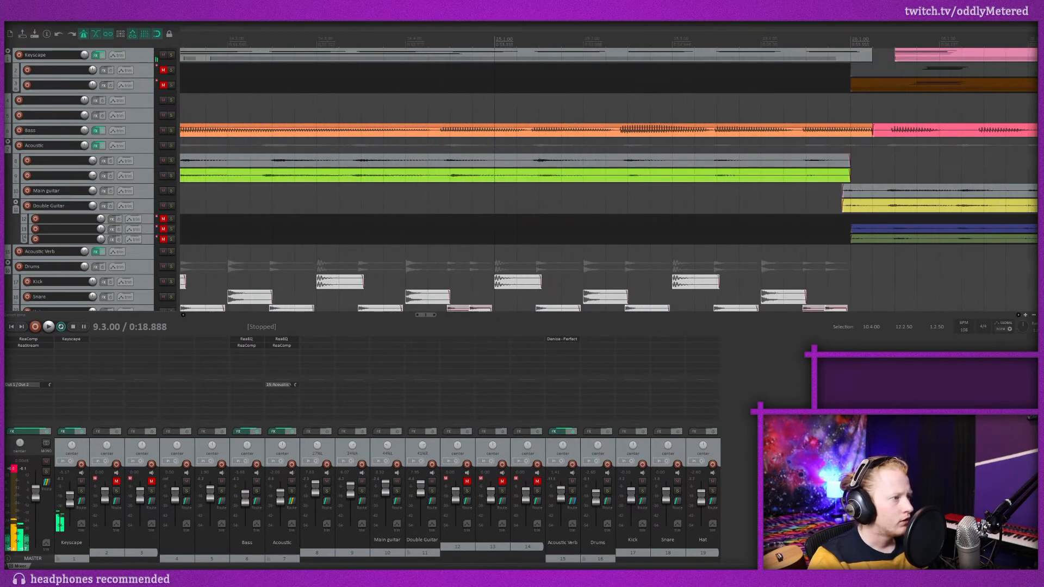
pyautogui.scroll(-2, 783, 250)
pyautogui.click(788, 262)
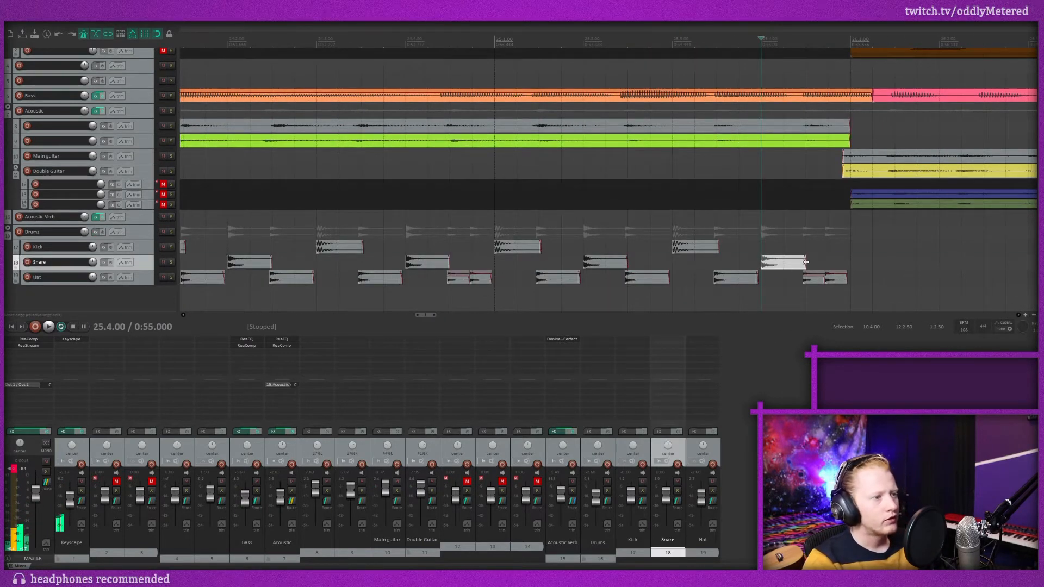
pyautogui.moveTo(806, 262)
pyautogui.mouseDown()
pyautogui.moveTo(777, 266)
pyautogui.moveTo(815, 266)
pyautogui.mouseUp()
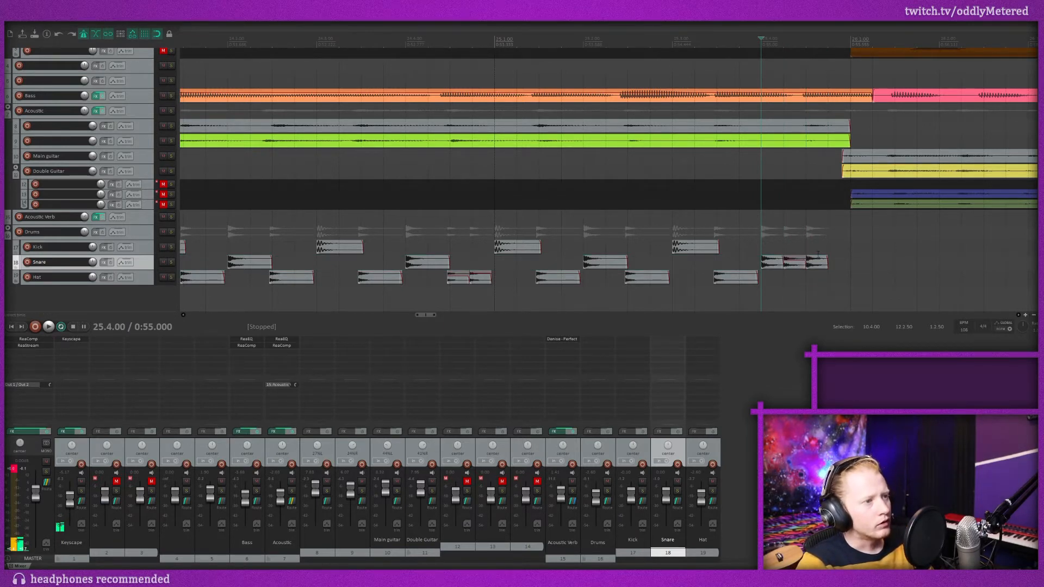
pyautogui.press('space')
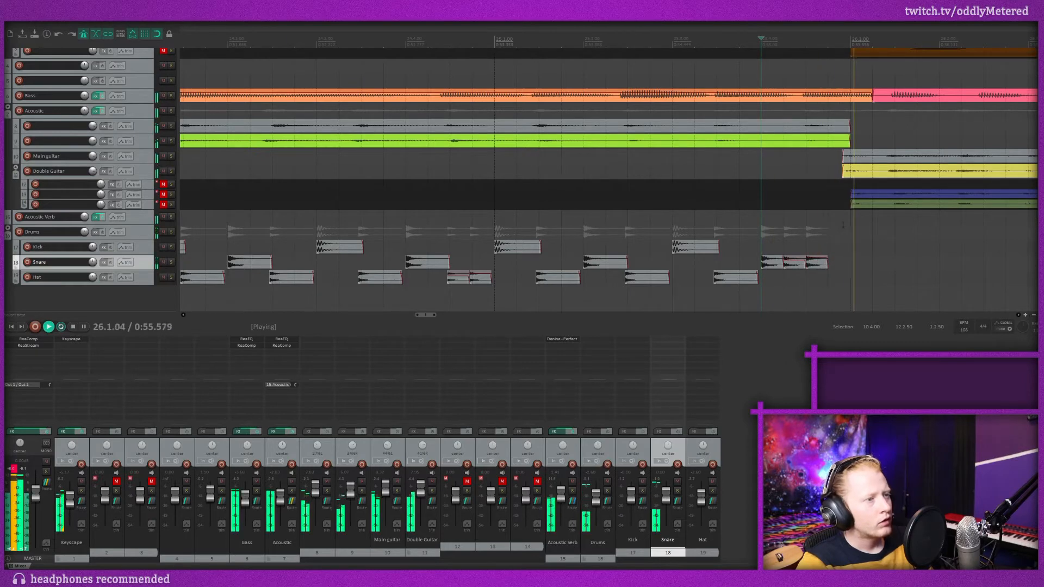
pyautogui.press('space')
# Play the full mix from 15.3.00 and examine the drum pattern leading into bar 17.
pyautogui.scroll(-5, 789, 279)
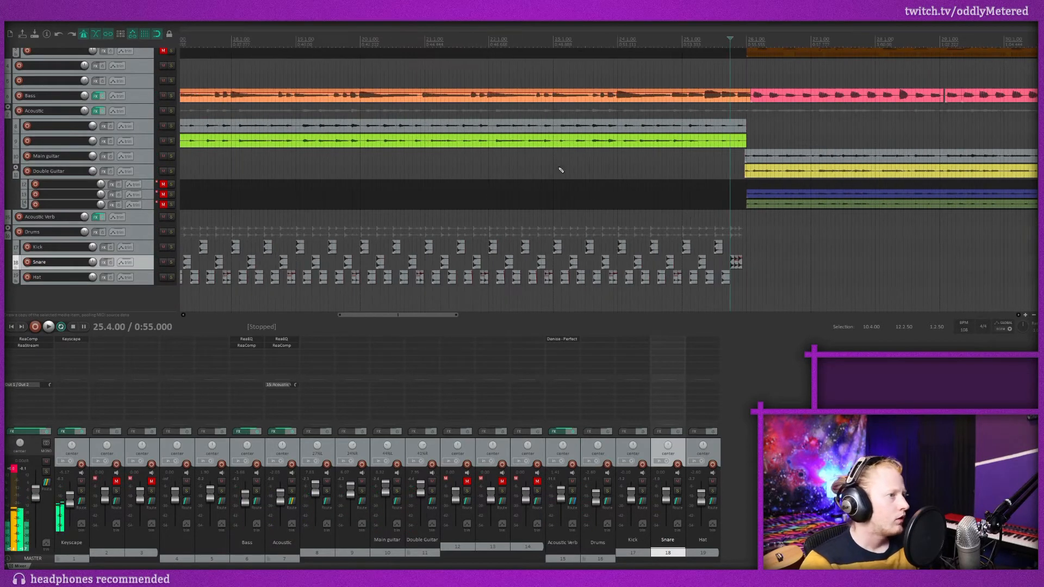
pyautogui.moveTo(458, 314); pyautogui.dragTo(328, 315)
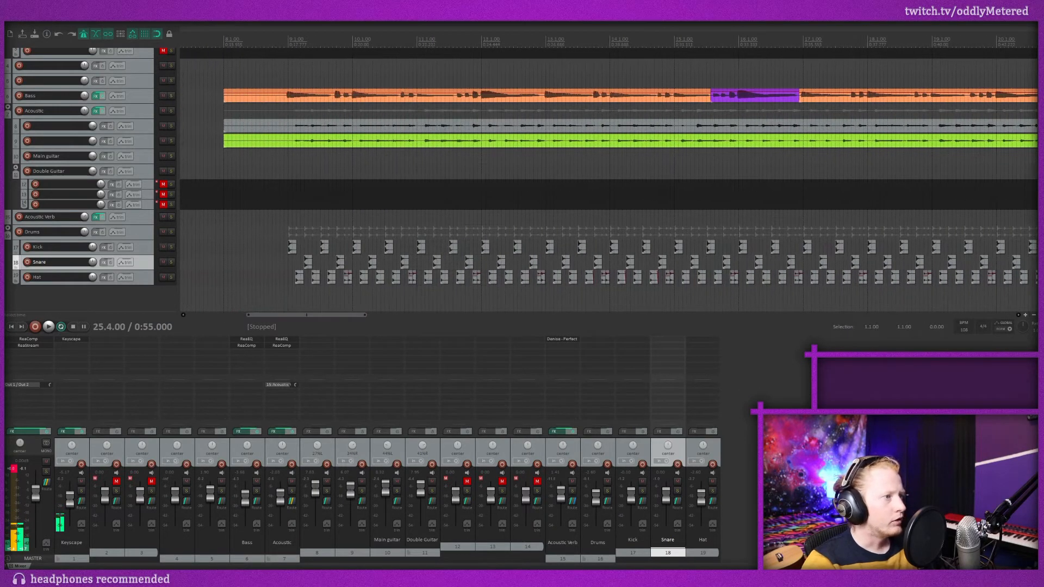
pyautogui.click(706, 41)
pyautogui.press('space')
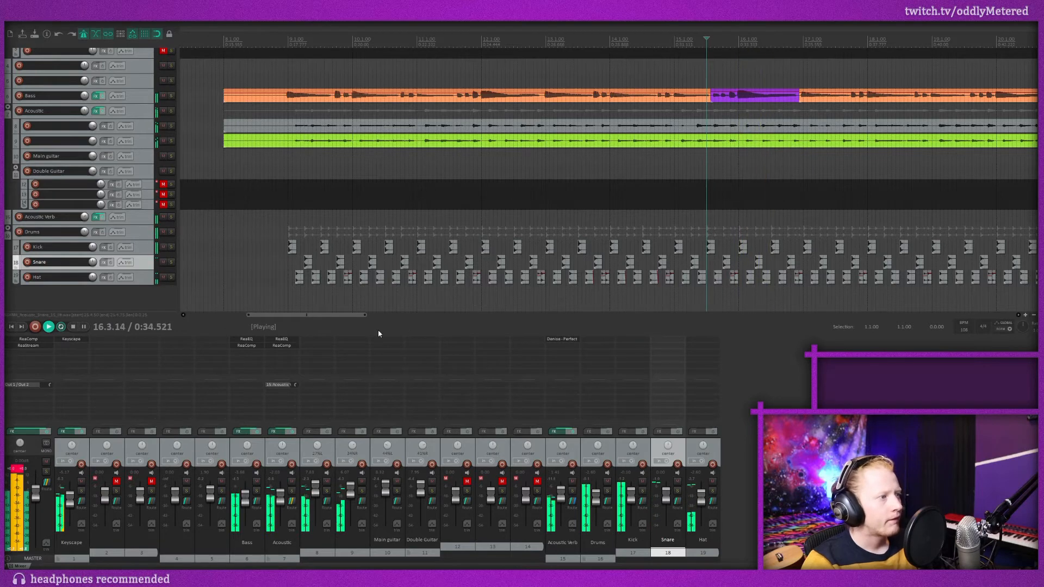
pyautogui.moveTo(352, 316); pyautogui.dragTo(380, 316)
pyautogui.scroll(2, 599, 295)
pyautogui.scroll(3, 599, 295)
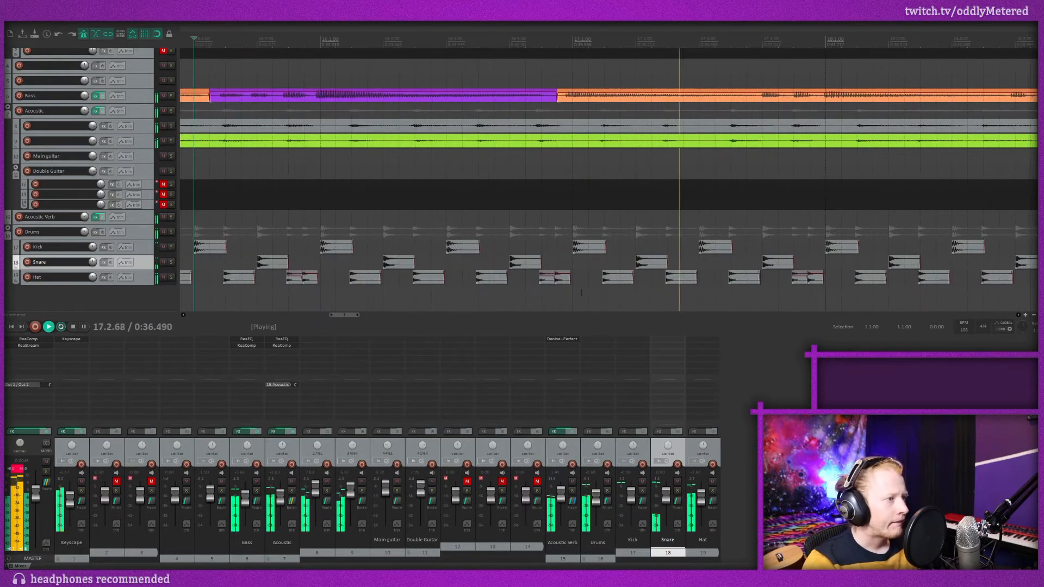
# Turn the snare at 16.4.00 into a fill of three short hits starting at 16.3.75, and play it.
pyautogui.press('space')
pyautogui.click(525, 264)
pyautogui.moveTo(527, 266); pyautogui.dragTo(476, 264)
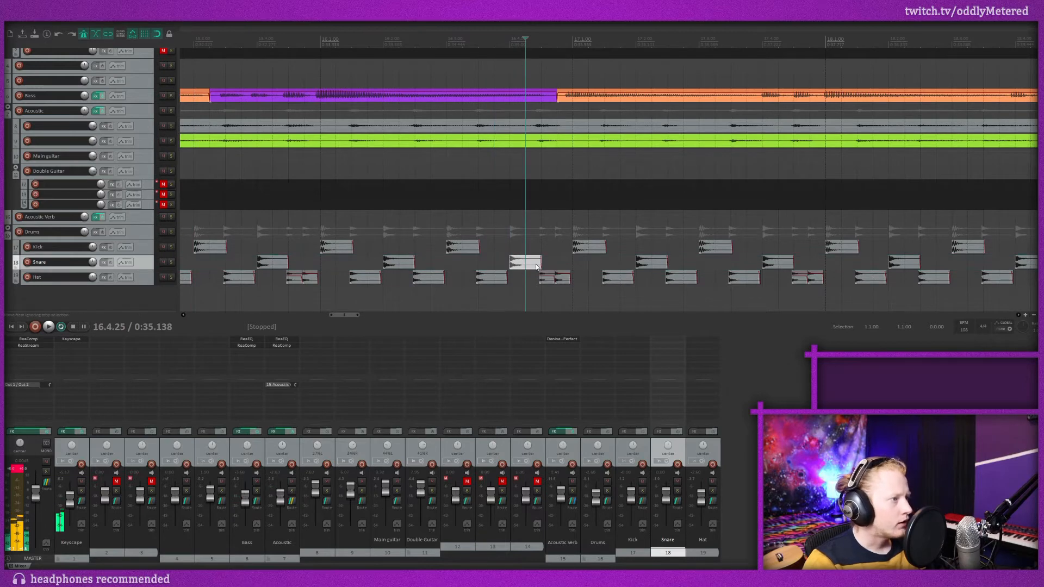
pyautogui.doubleClick(476, 261)
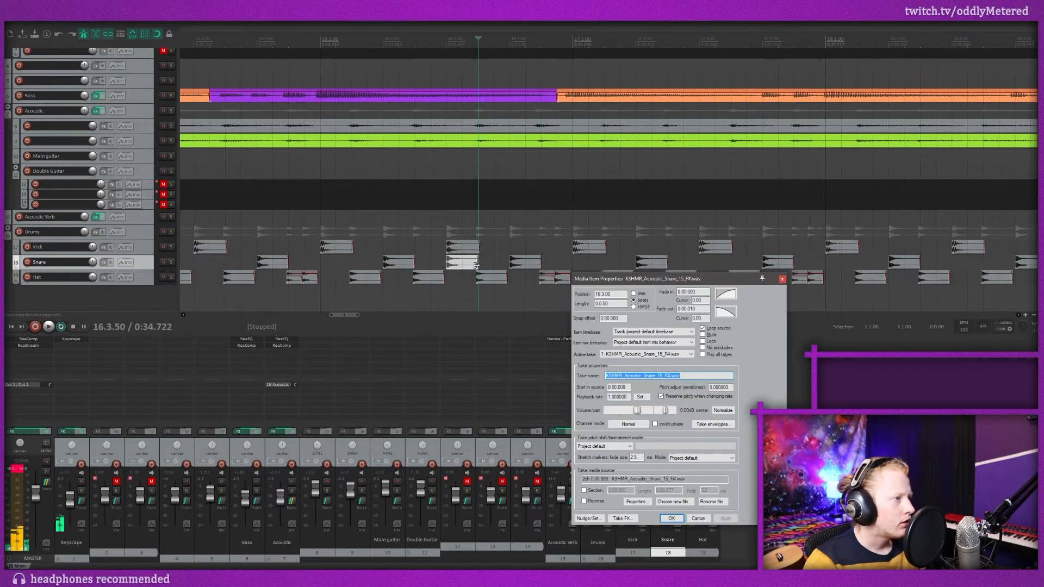
pyautogui.click(782, 280)
pyautogui.moveTo(478, 261); pyautogui.dragTo(536, 267)
pyautogui.press('space')
pyautogui.press('space')
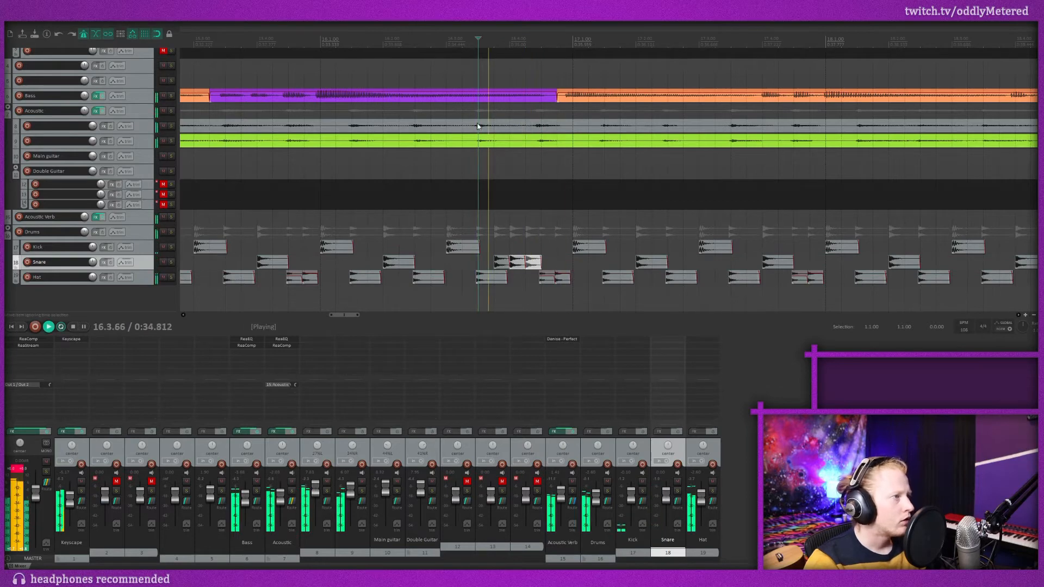
# Delete the two short hats after the three-snare fill before bar 17 and play the fill from 16.3.50.
pyautogui.scroll(4, 535, 278)
pyautogui.scroll(2, 530, 280)
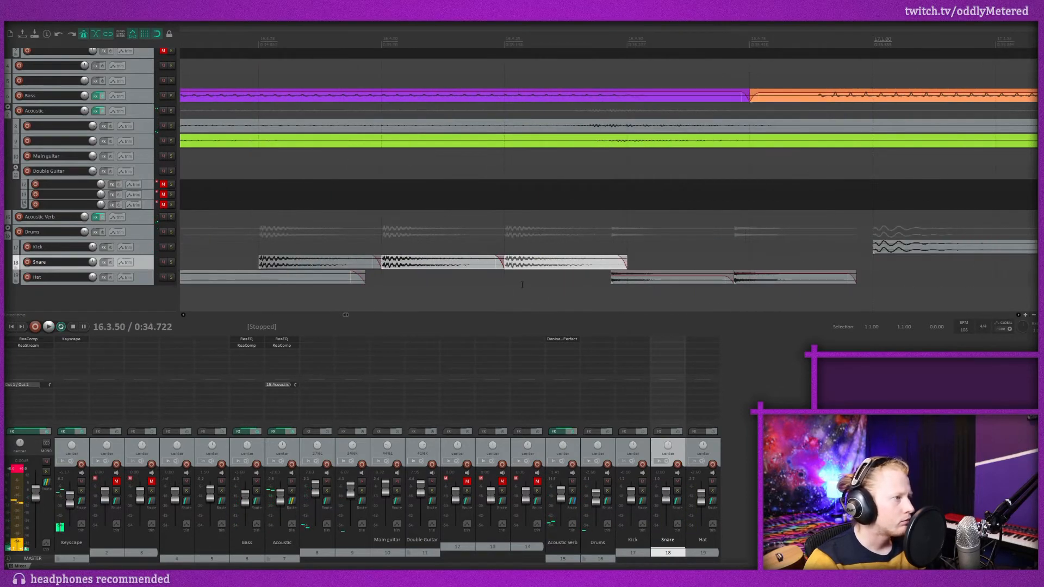
pyautogui.scroll(-5, 405, 242)
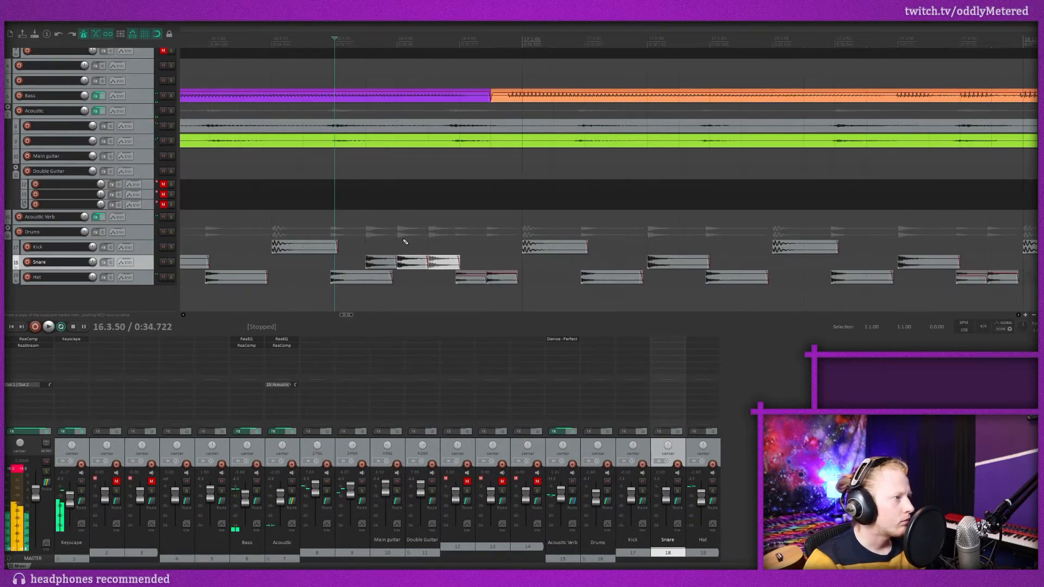
pyautogui.press('space')
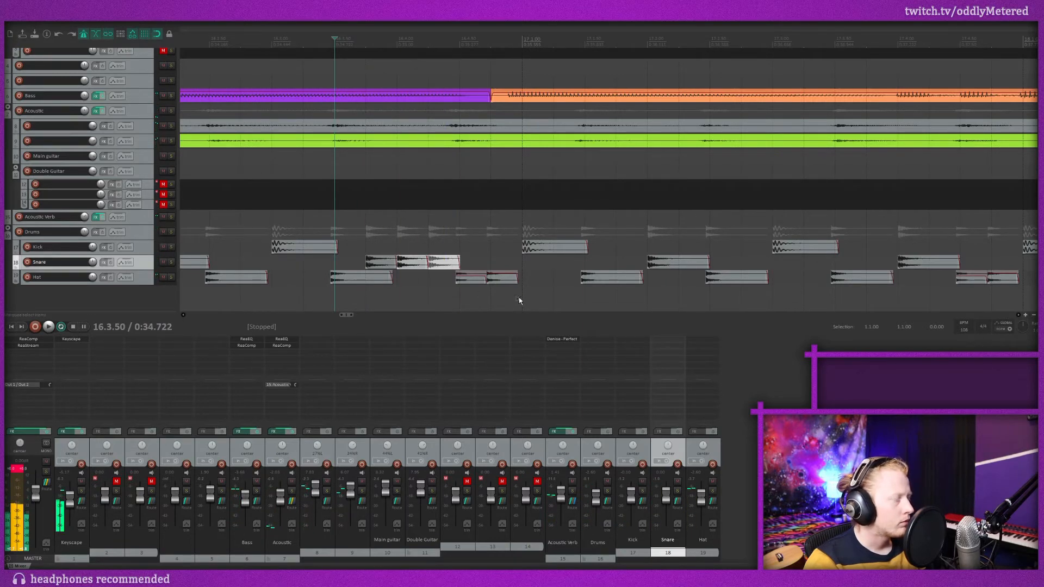
pyautogui.moveTo(472, 282); pyautogui.dragTo(472, 282)
pyautogui.press('space')
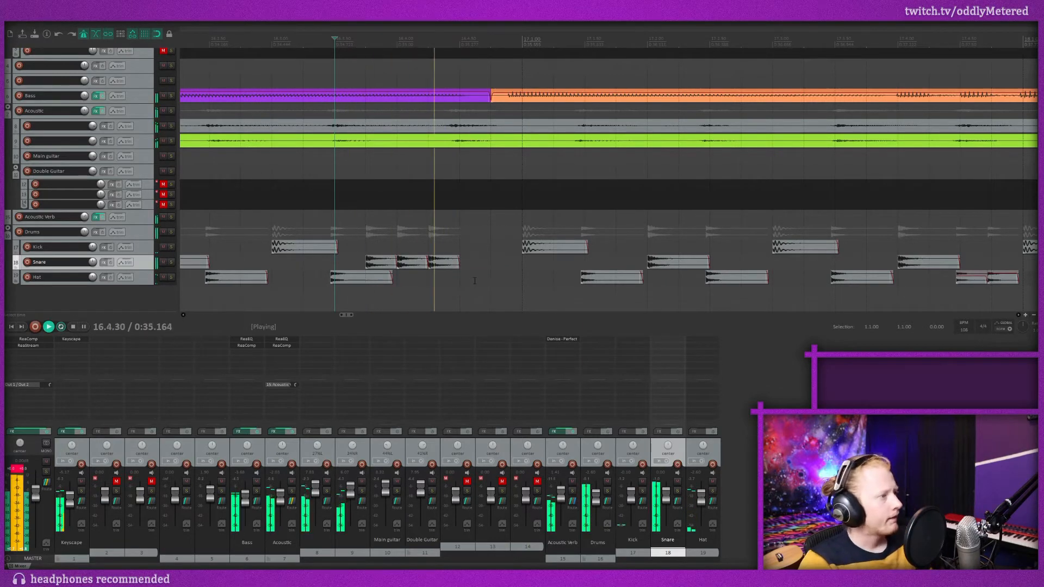
# Move the three short snares later to start at 16.4.25 and end at 17.1.00, and play the fill.
pyautogui.press('space')
pyautogui.moveTo(480, 290); pyautogui.dragTo(378, 259)
pyautogui.moveTo(382, 262); pyautogui.dragTo(447, 270)
pyautogui.press('space')
pyautogui.press('space')
pyautogui.press('space')
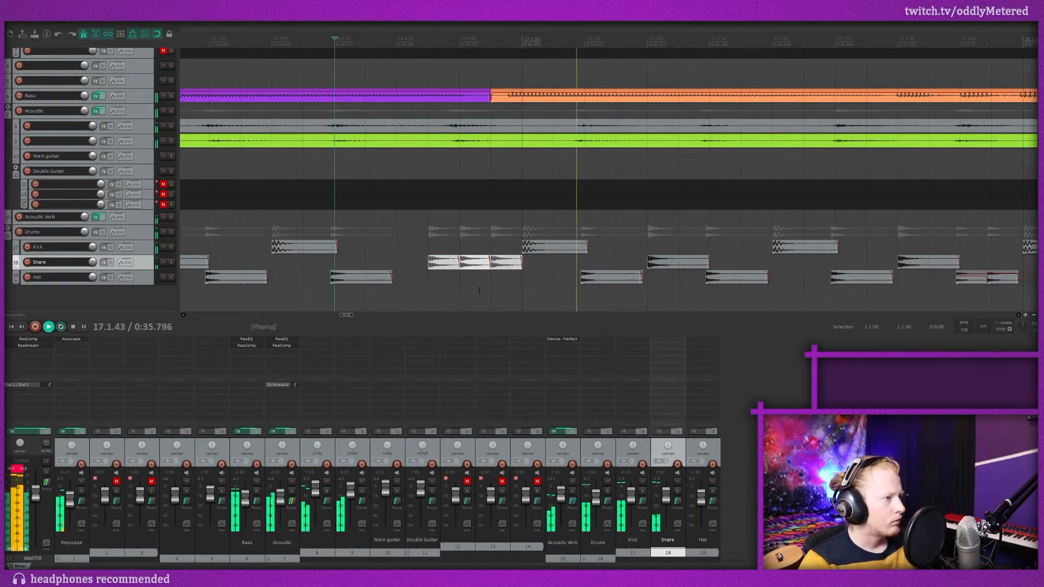
# Undo the fill edits before bar 17, back to the single snare at 16.4.00 with its two short hats.
pyautogui.press('space')
pyautogui.hotkey('ctrl', 'z')
pyautogui.hotkey('ctrl', 'z')
pyautogui.hotkey('ctrl', 'z')
pyautogui.hotkey('ctrl', 'z')
pyautogui.hotkey('ctrl', 'z')
pyautogui.hotkey('ctrl', 'z')
pyautogui.hotkey('ctrl', 'z')
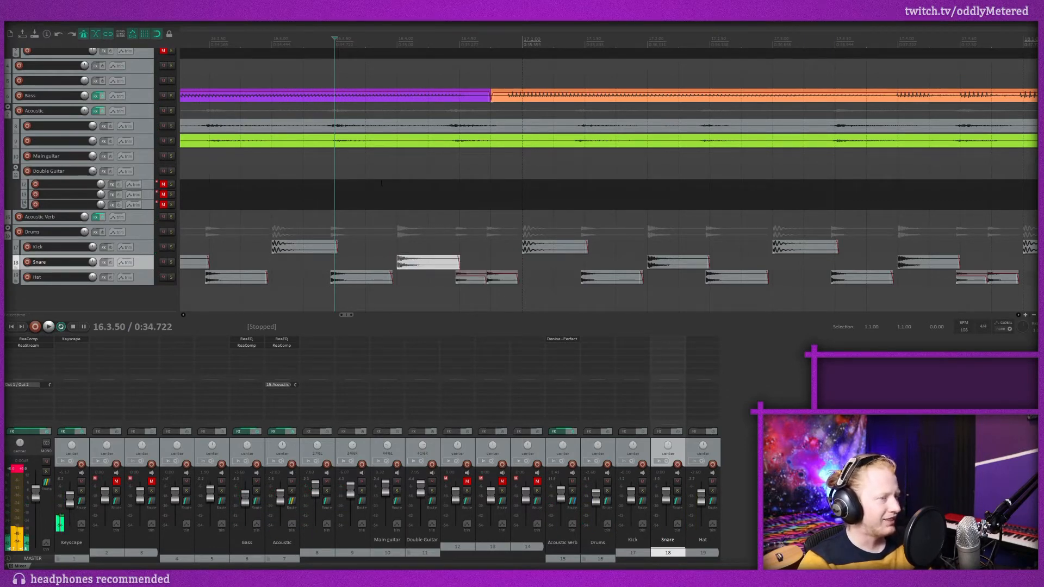
# Play the full mix from 16.3.50 across the acoustic section and reset the master clip indicator.
pyautogui.scroll(-10, 475, 215)
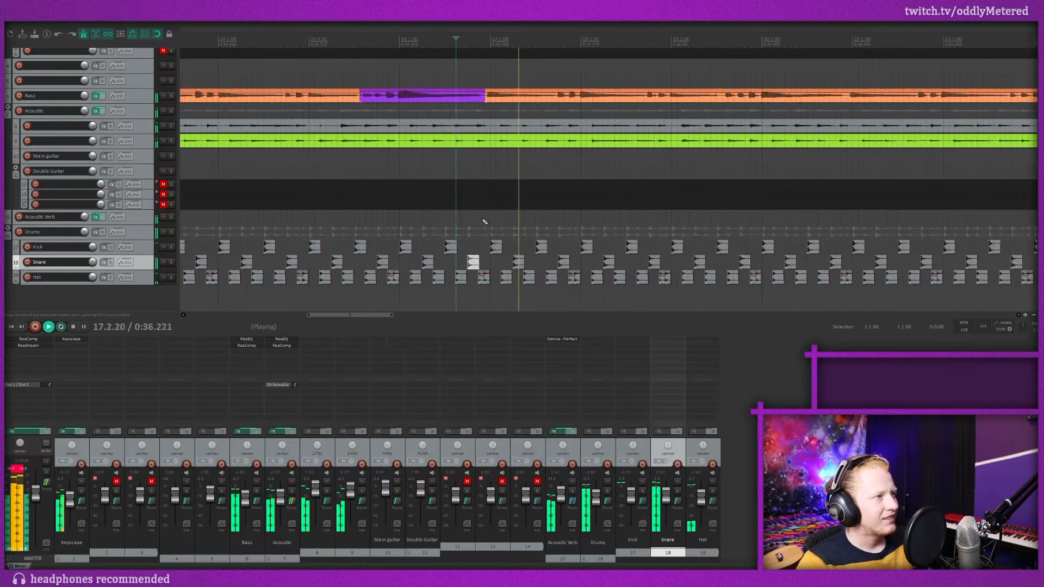
pyautogui.moveTo(463, 316); pyautogui.dragTo(412, 320)
pyautogui.click(18, 469)
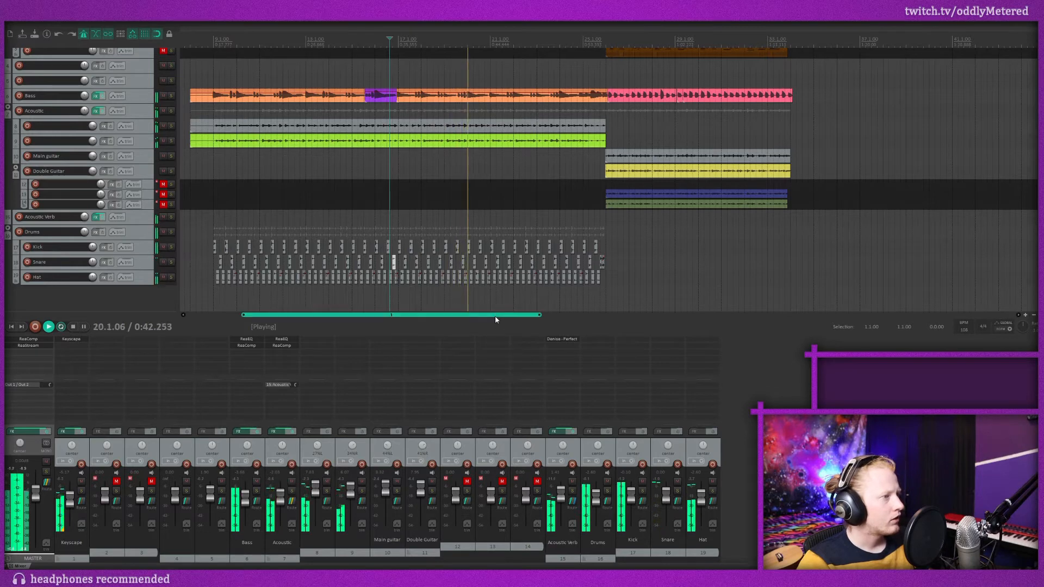
pyautogui.moveTo(495, 315); pyautogui.dragTo(474, 320)
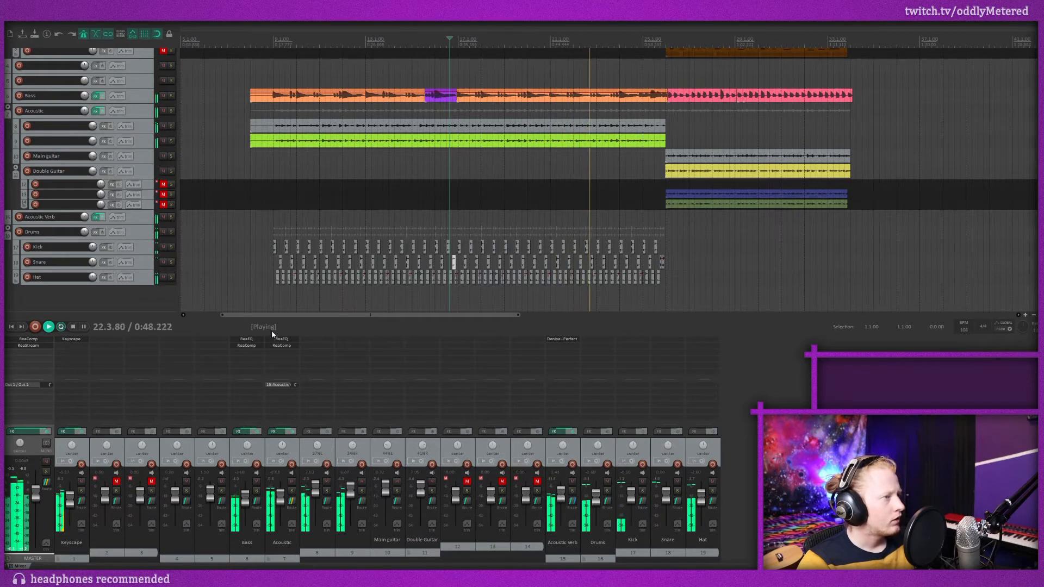
# Solo the Kick and Bass tracks and loop the acoustic section from 9.1.00 to 26.1.00 to compare their low end.
pyautogui.click(171, 246)
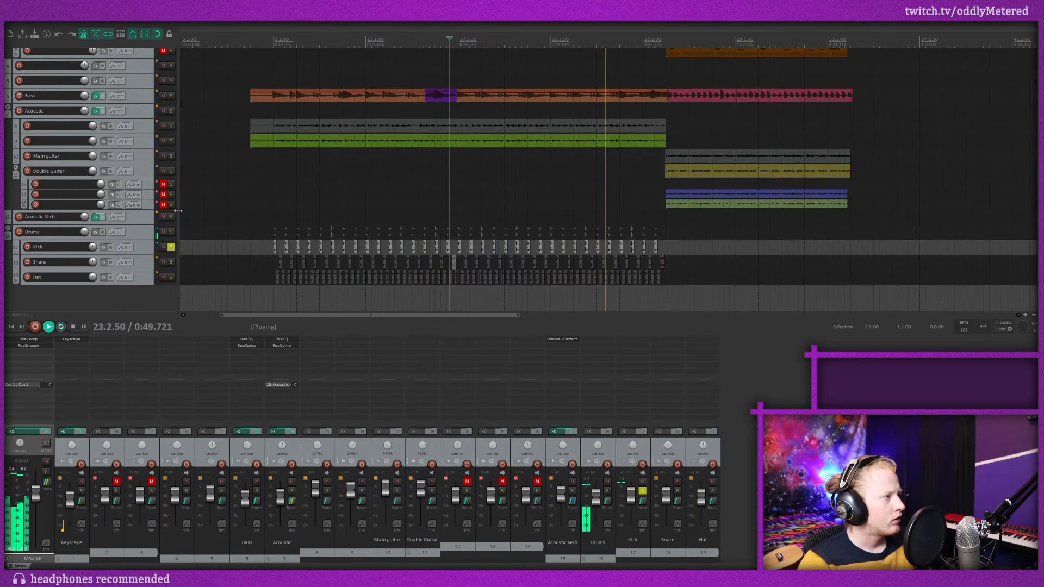
pyautogui.click(171, 96)
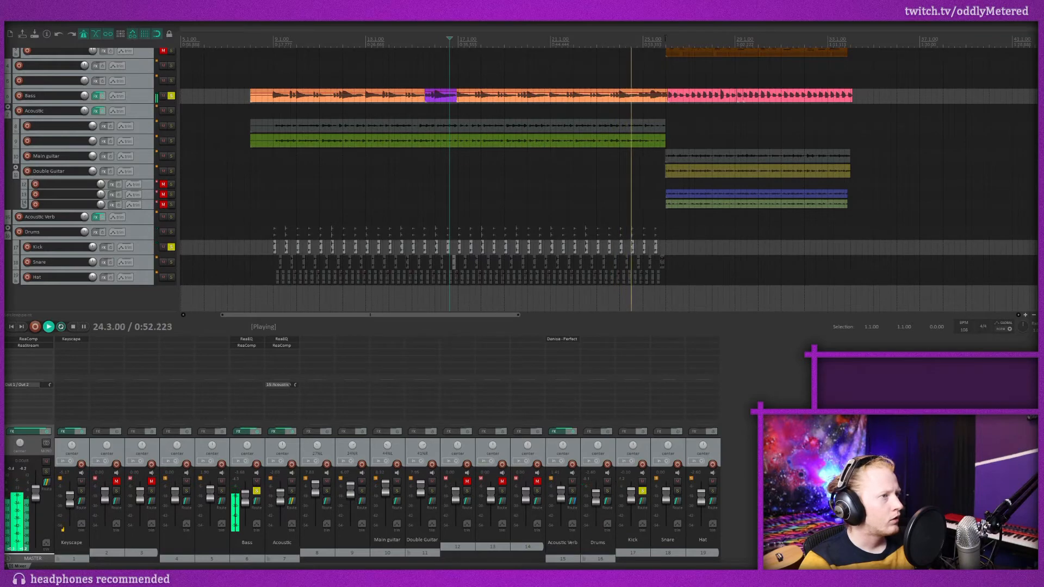
pyautogui.moveTo(670, 65); pyautogui.dragTo(275, 37)
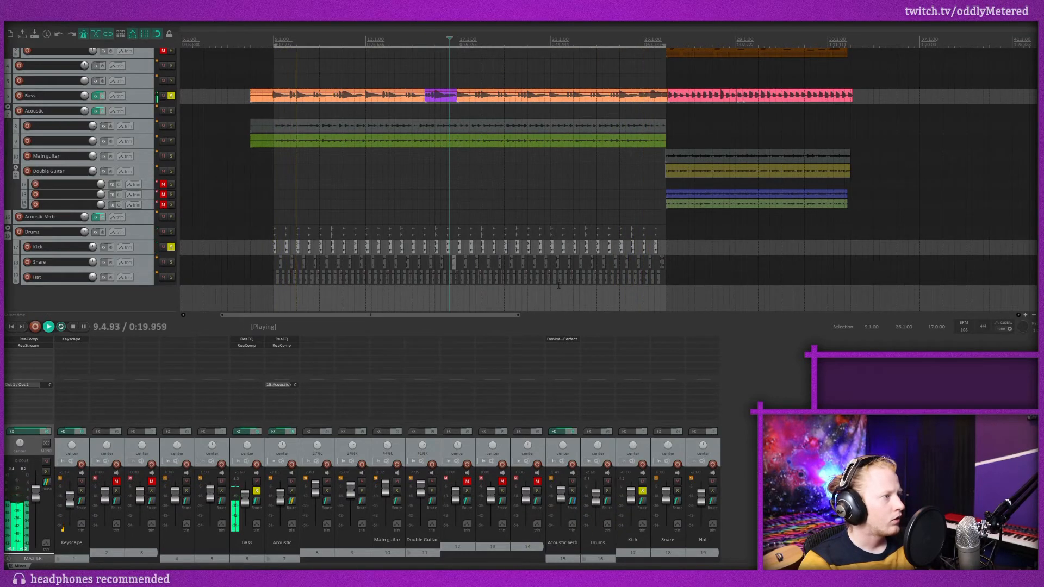
pyautogui.press('space')
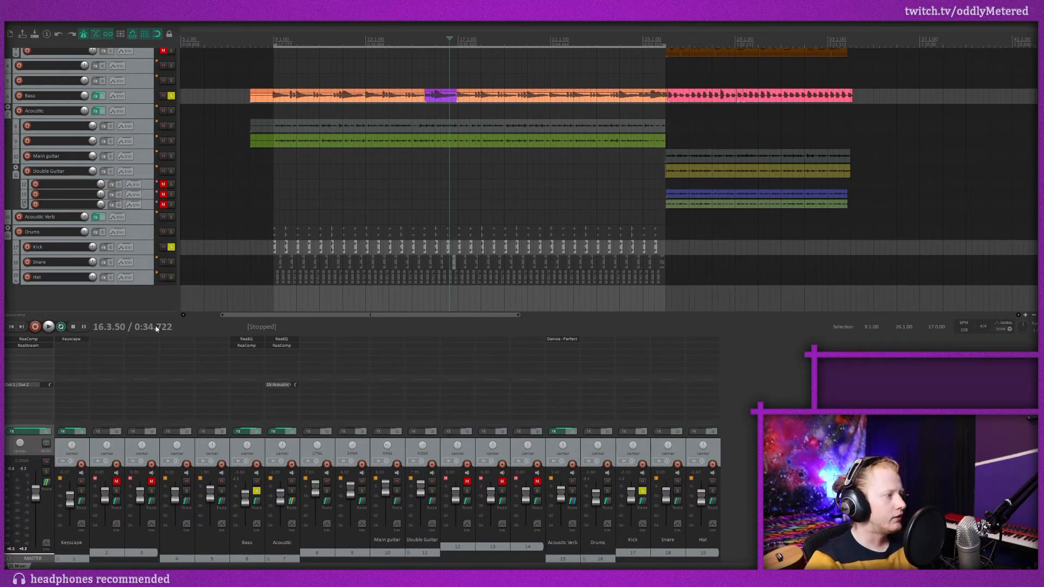
# Open the Bass track's ReaEQ, add ReaEQ to the Kick track, and place both windows side by side during playback.
pyautogui.click(246, 339)
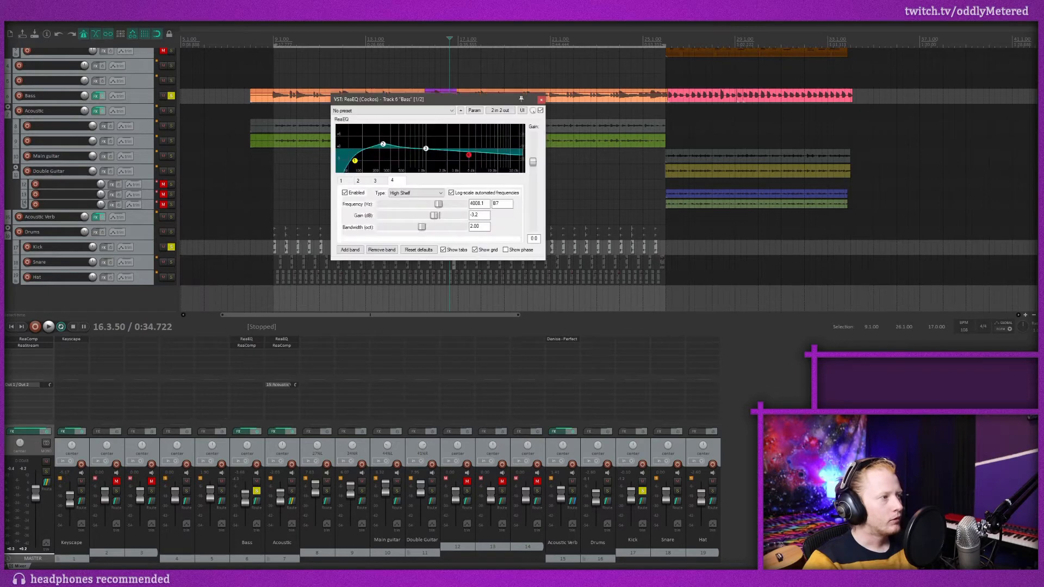
pyautogui.moveTo(467, 98); pyautogui.dragTo(242, 145)
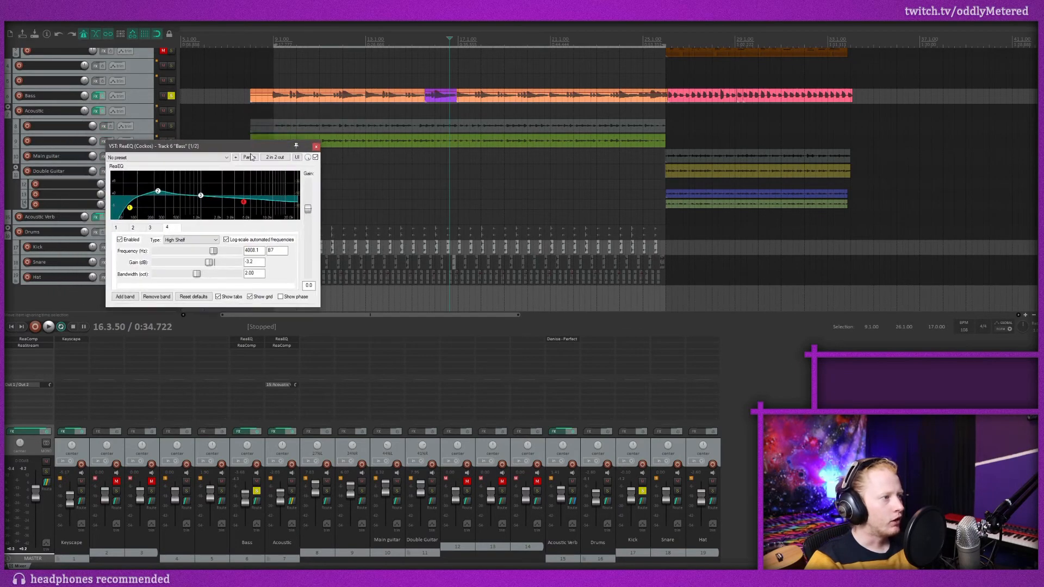
pyautogui.doubleClick(628, 341)
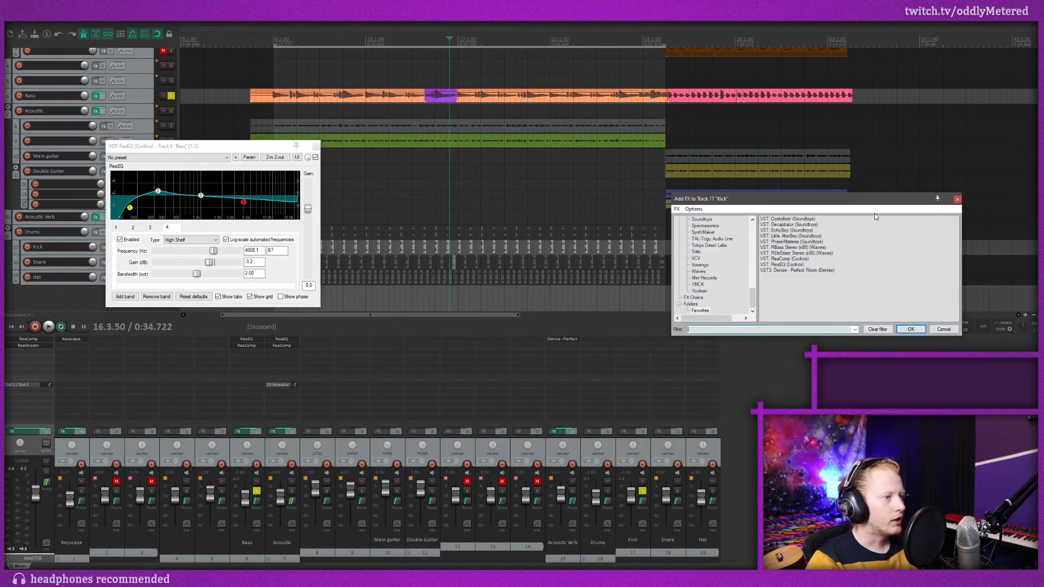
pyautogui.doubleClick(789, 264)
pyautogui.moveTo(250, 150); pyautogui.dragTo(579, 154)
pyautogui.press('space')
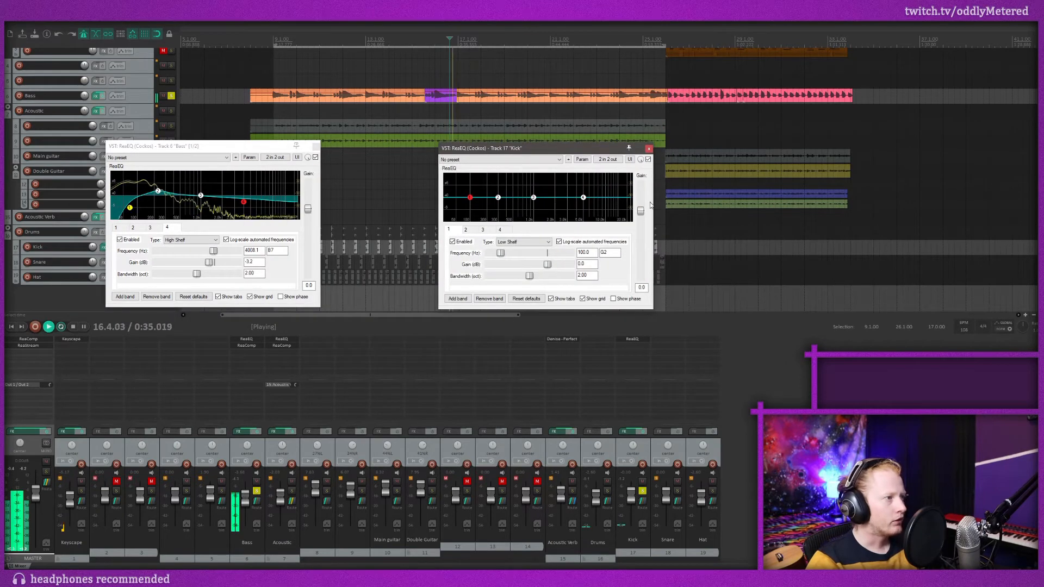
# Change the Kick EQ's band 1 to High Pass with a lower cutoff and boost band 2 by 2.8 dB at 63.9 Hz.
pyautogui.click(519, 242)
pyautogui.click(521, 275)
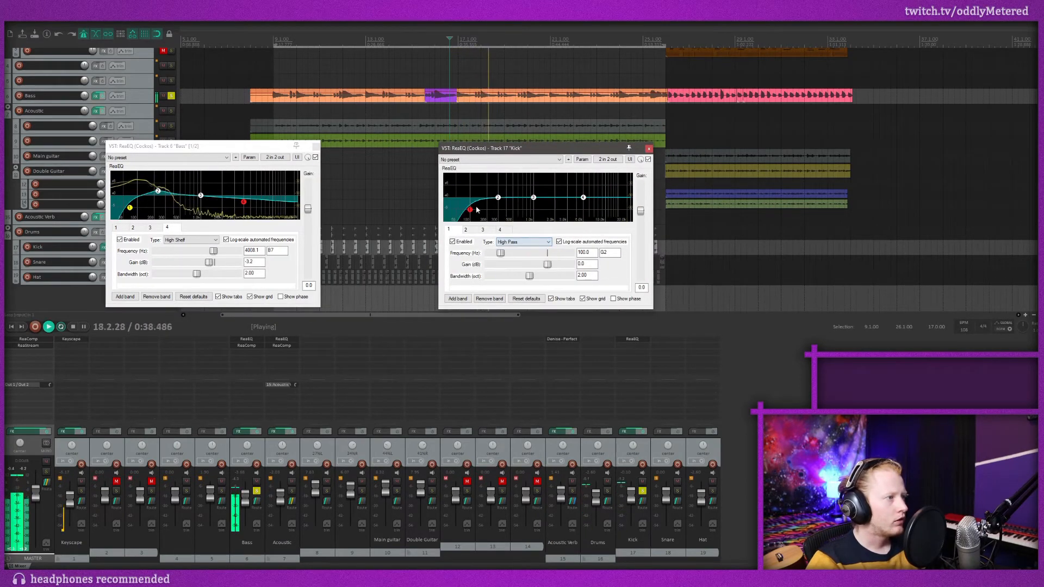
pyautogui.moveTo(470, 209)
pyautogui.mouseDown()
pyautogui.moveTo(452, 209)
pyautogui.moveTo(475, 195)
pyautogui.moveTo(464, 194)
pyautogui.mouseUp()
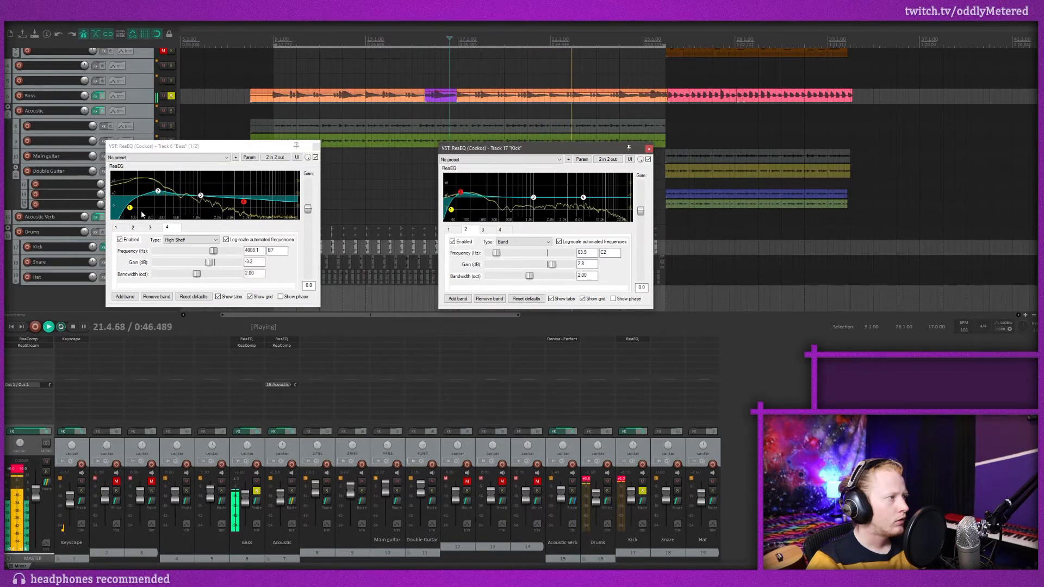
# Set the Bass EQ's high pass to 103.4 Hz and cut the Kick EQ's band 3 by 2.4 dB at 285.1 Hz.
pyautogui.moveTo(129, 207); pyautogui.dragTo(141, 211)
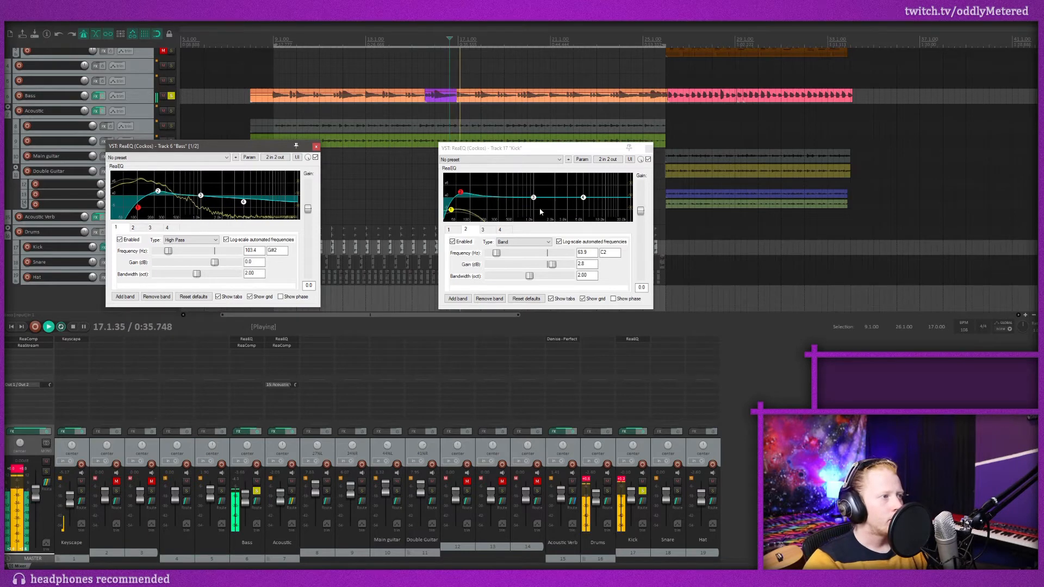
pyautogui.moveTo(533, 200); pyautogui.dragTo(499, 207)
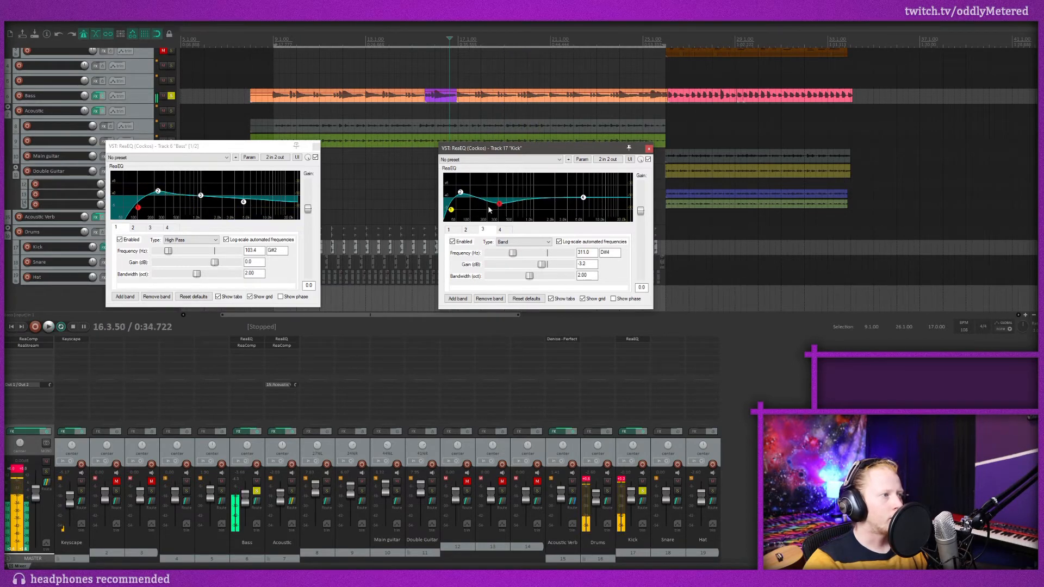
pyautogui.press('space')
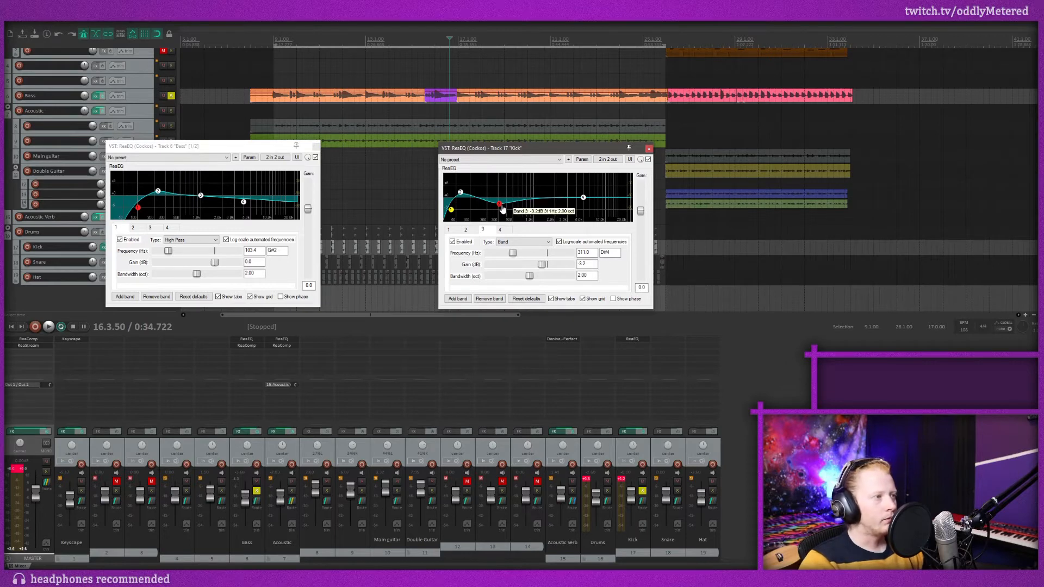
pyautogui.press('space')
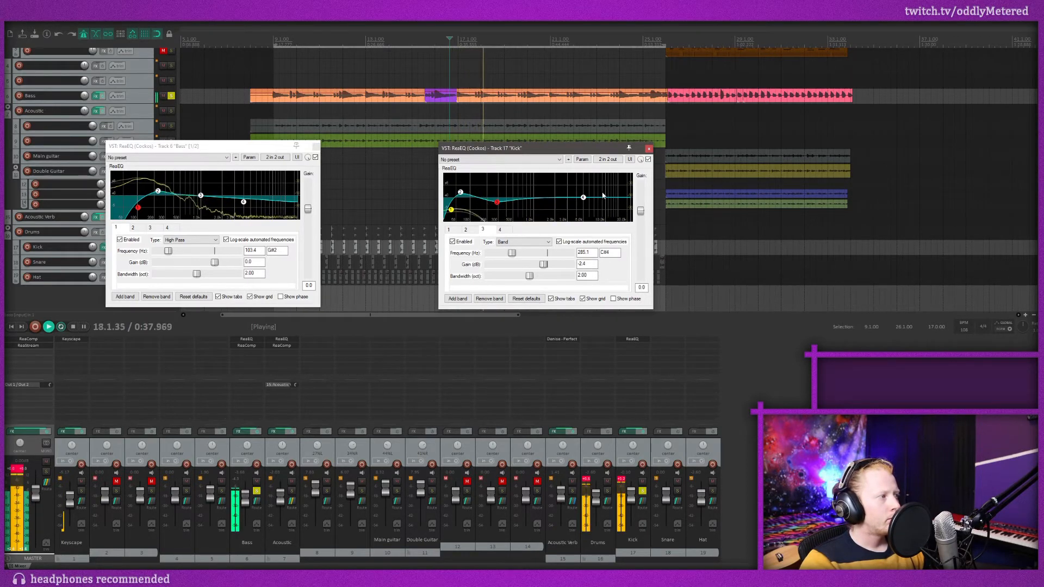
# Reset the master clip indicator, stop playback, close both ReaEQ windows and clear the time selection.
pyautogui.click(20, 470)
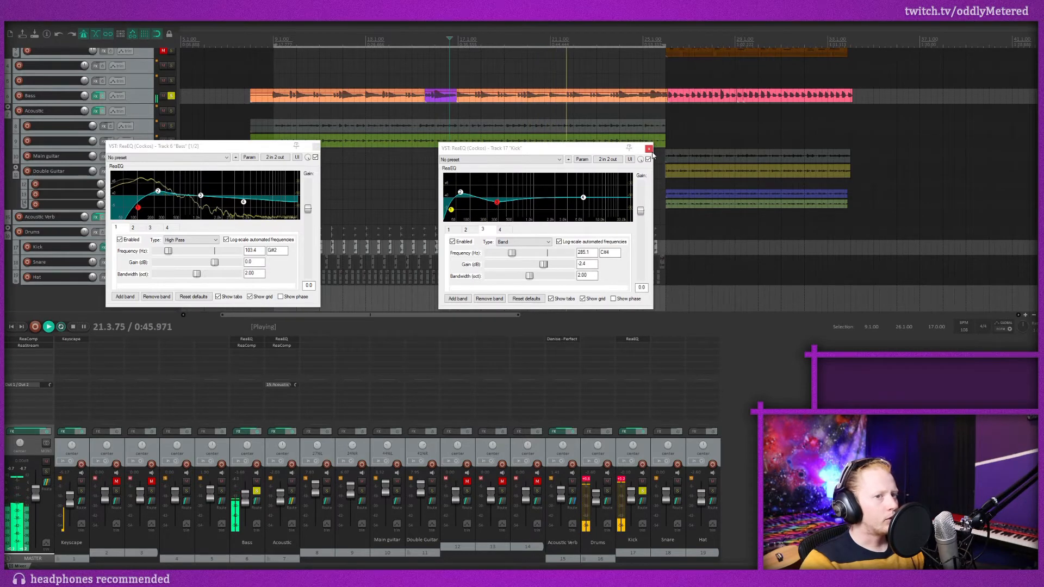
pyautogui.press('space')
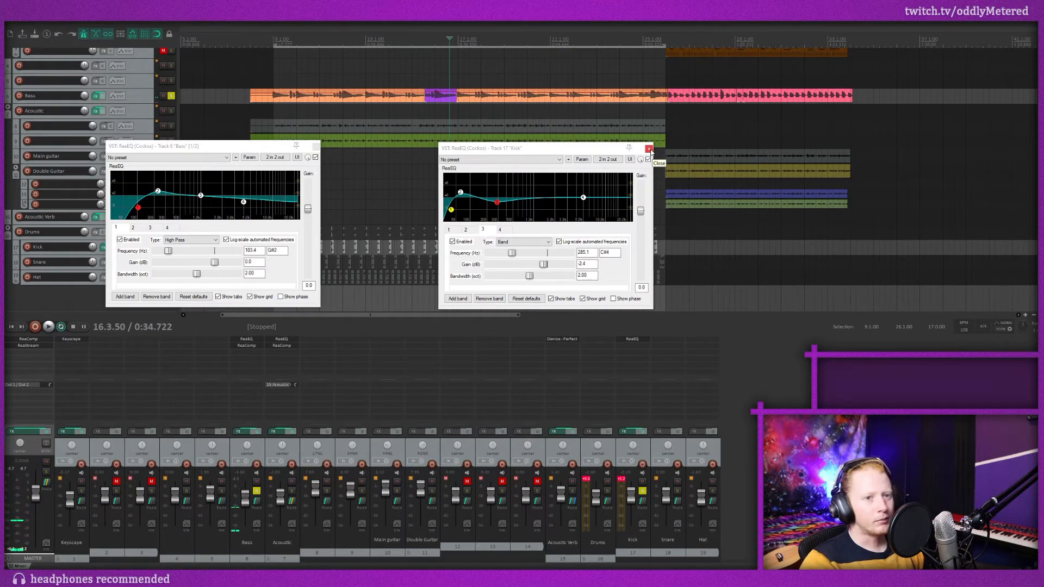
pyautogui.click(650, 149)
pyautogui.click(315, 148)
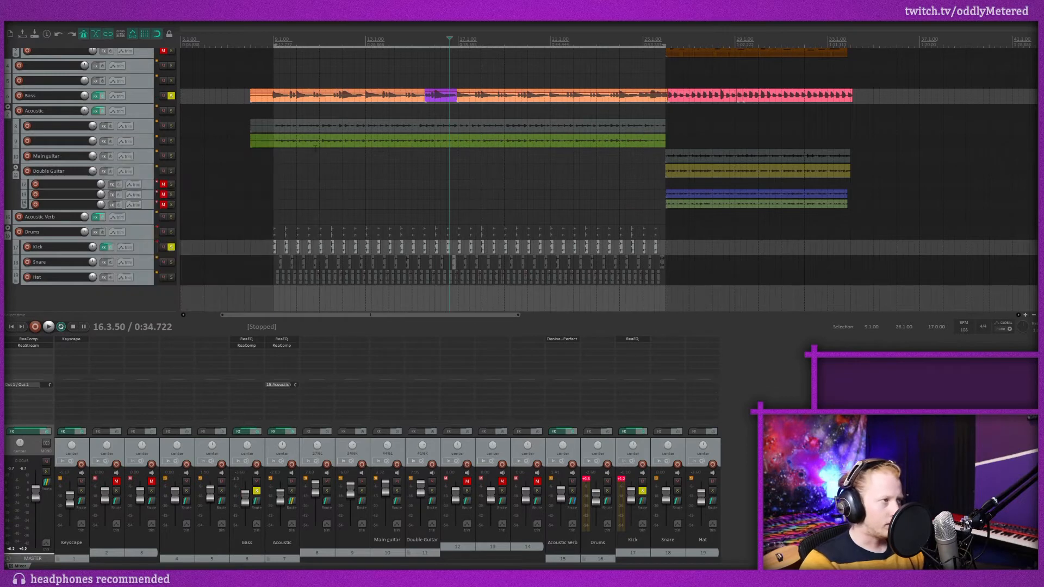
pyautogui.press('Escape')
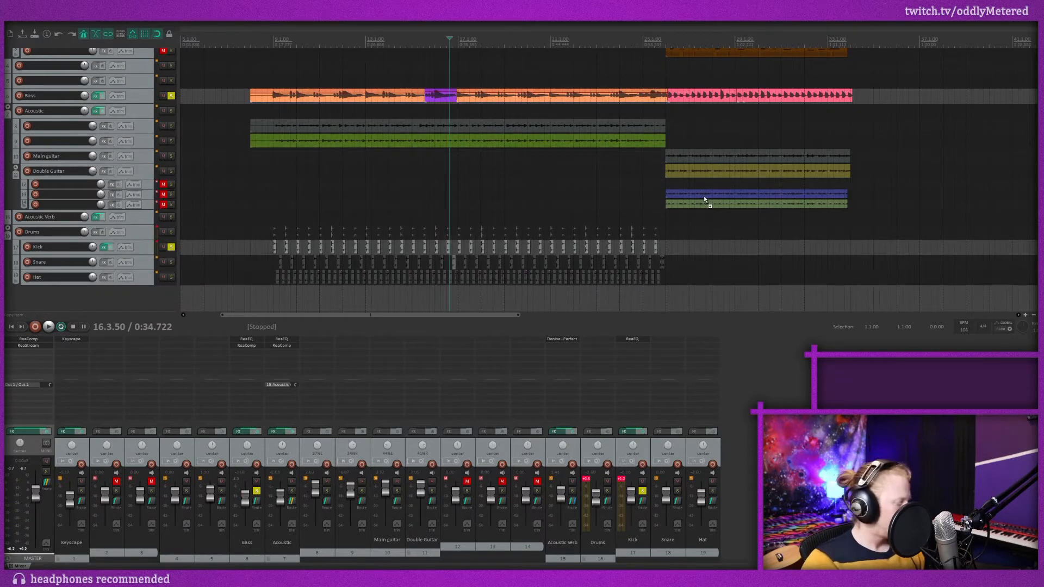
pyautogui.scroll(2, 462, 155)
pyautogui.scroll(-2, 462, 154)
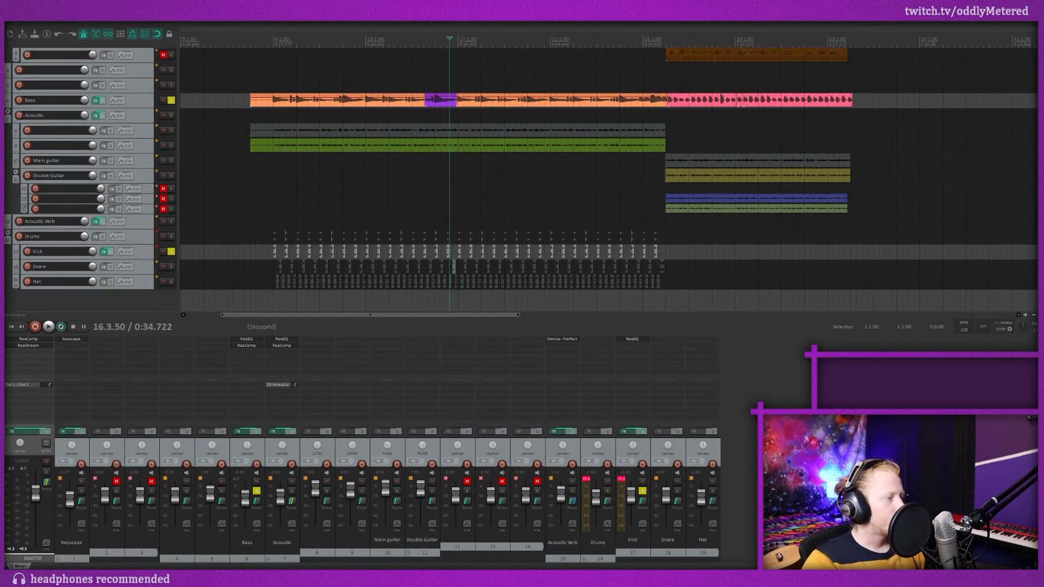
# Unsolo Bass and Kick, play the full mix from 8.4.00, and reset the Drums and Kick clip indicators.
pyautogui.click(171, 101)
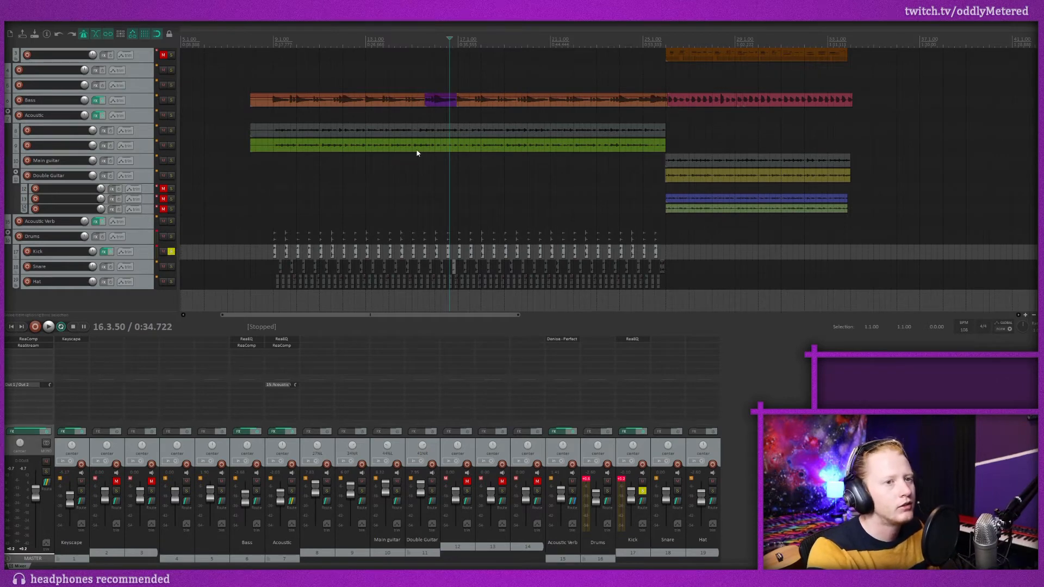
pyautogui.click(268, 40)
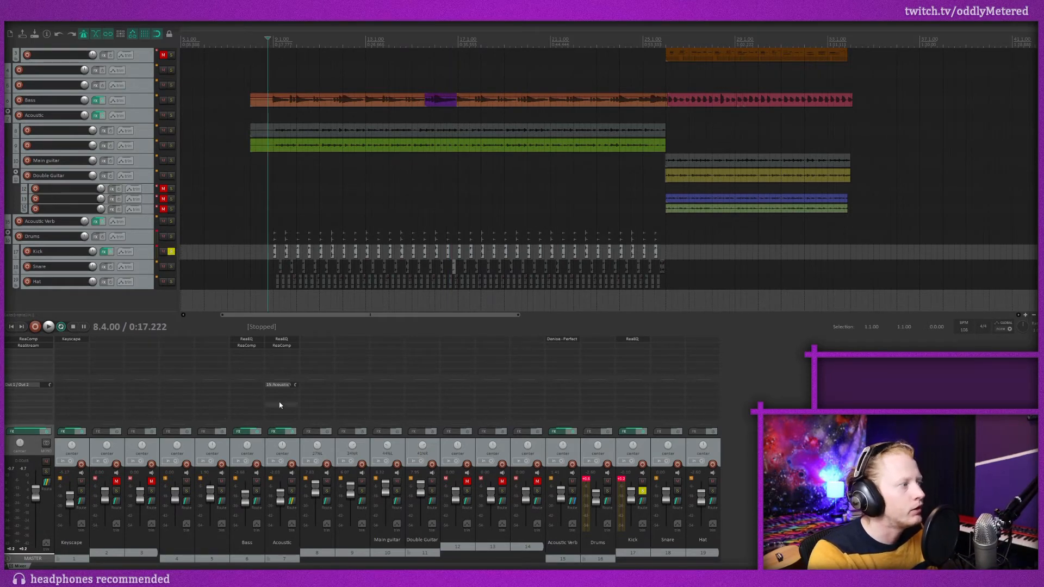
pyautogui.click(173, 253)
pyautogui.scroll(2, 275, 154)
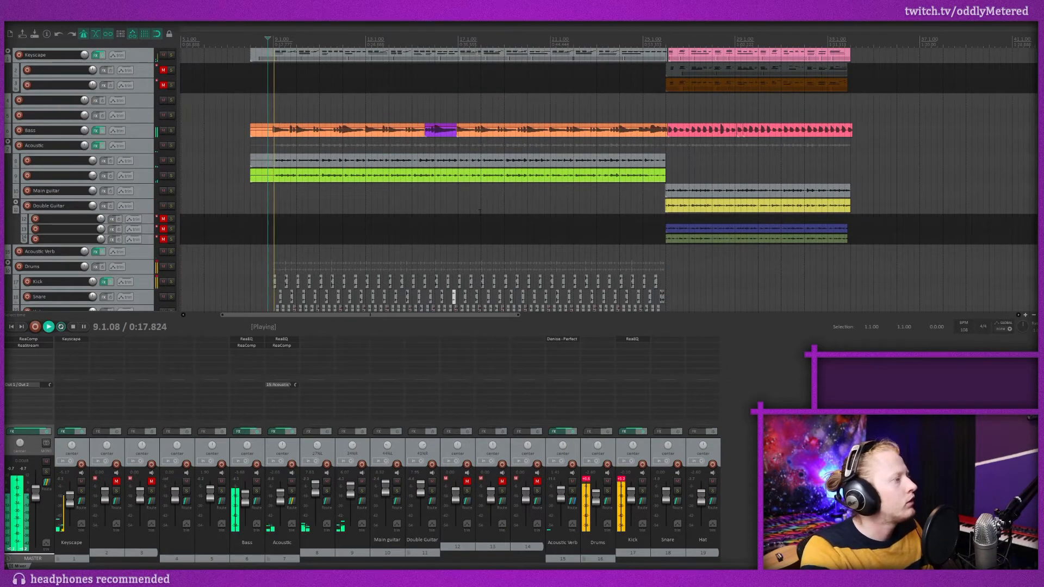
pyautogui.click(587, 480)
pyautogui.click(621, 481)
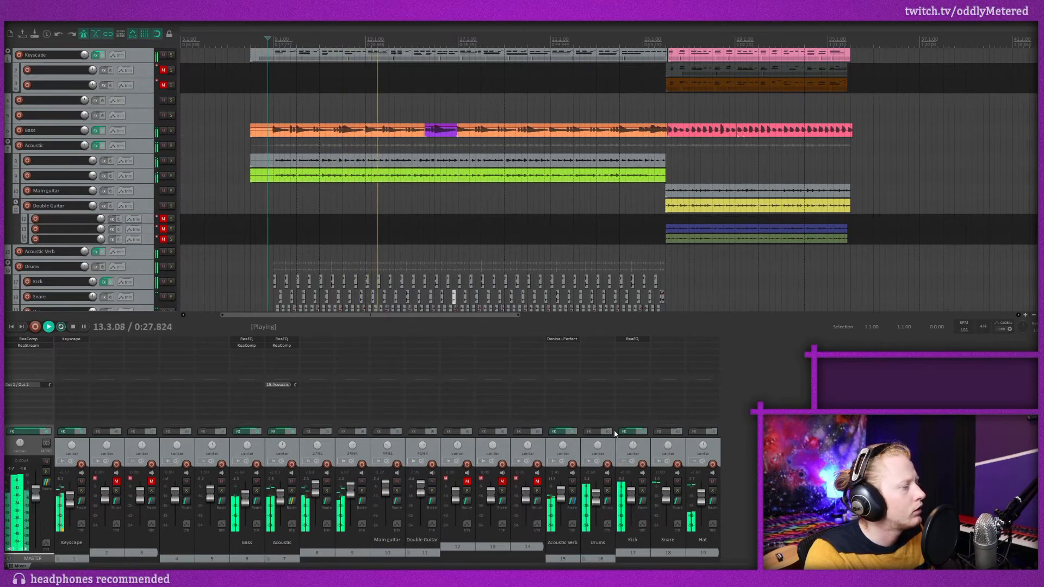
# Solo the Drums folder track and add ReaComp to it from the favourite effects.
pyautogui.click(608, 491)
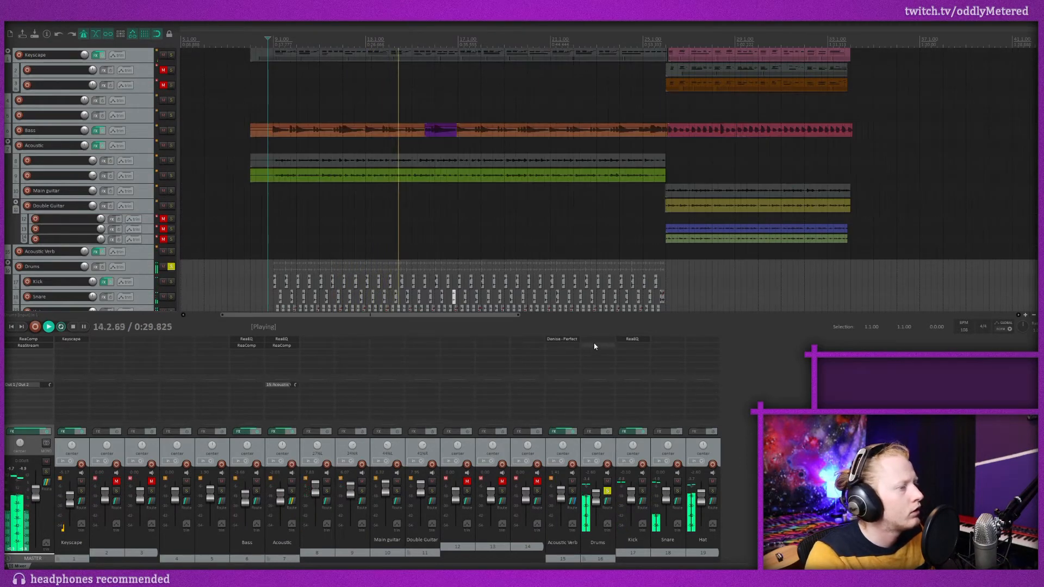
pyautogui.press('space')
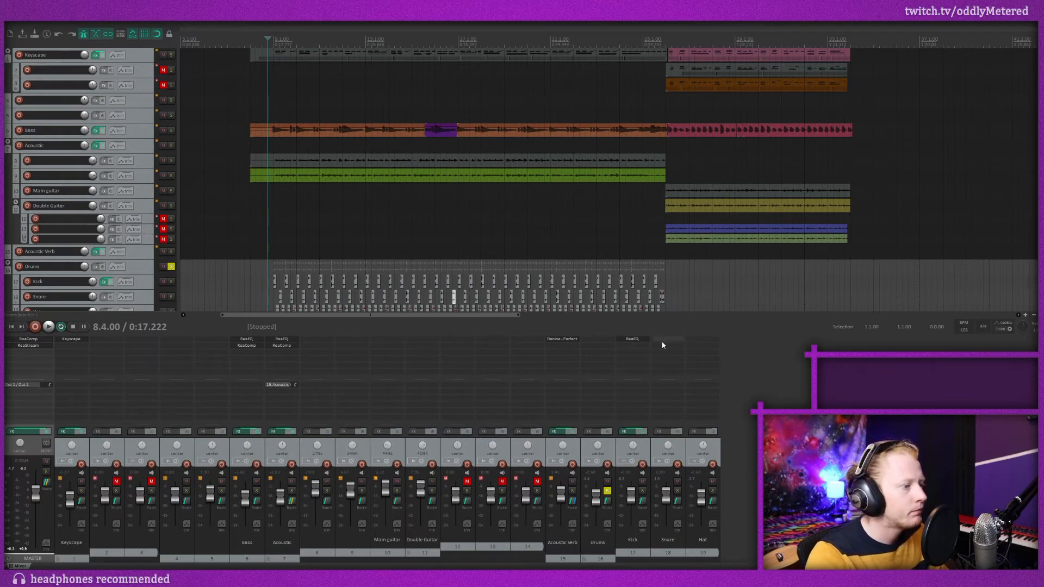
pyautogui.press('space')
pyautogui.doubleClick(600, 343)
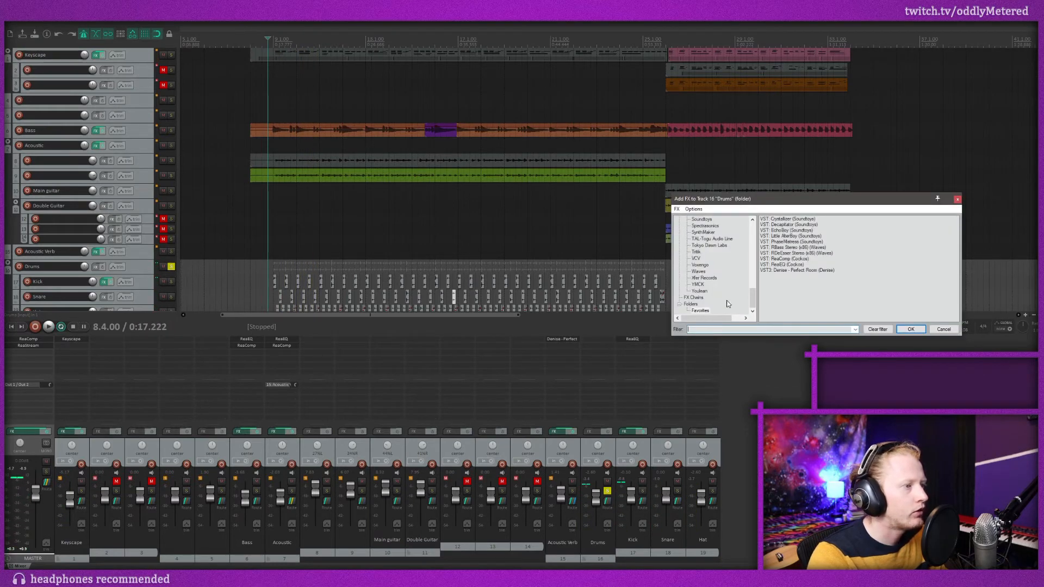
pyautogui.doubleClick(785, 259)
pyautogui.moveTo(101, 29); pyautogui.dragTo(658, 179)
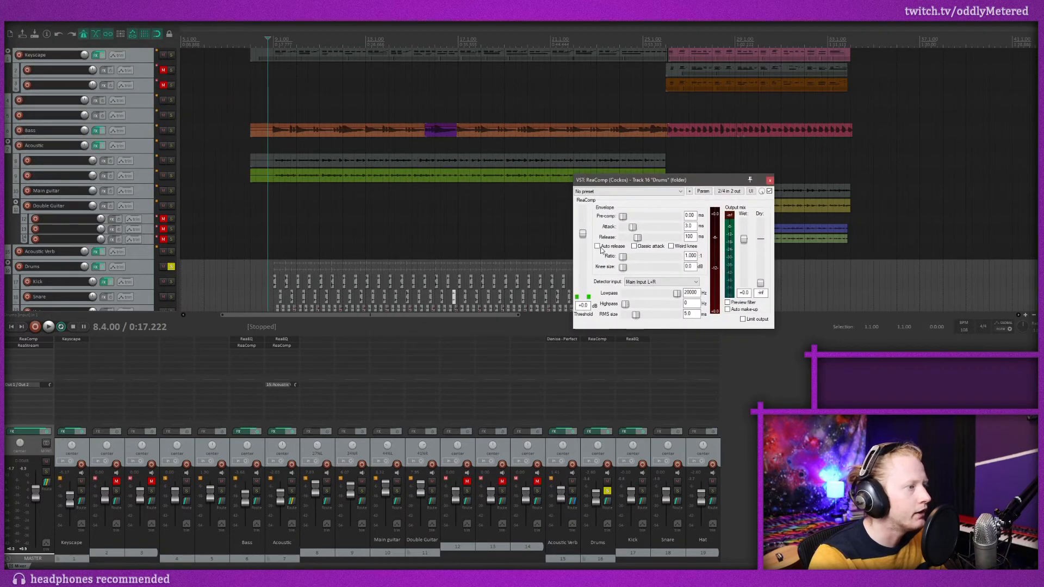
# Set the Drums ReaComp to -14.6 dB threshold, 1.216 ratio and 30 ms release, compare it bypassed, and close it.
pyautogui.moveTo(583, 236); pyautogui.dragTo(634, 258)
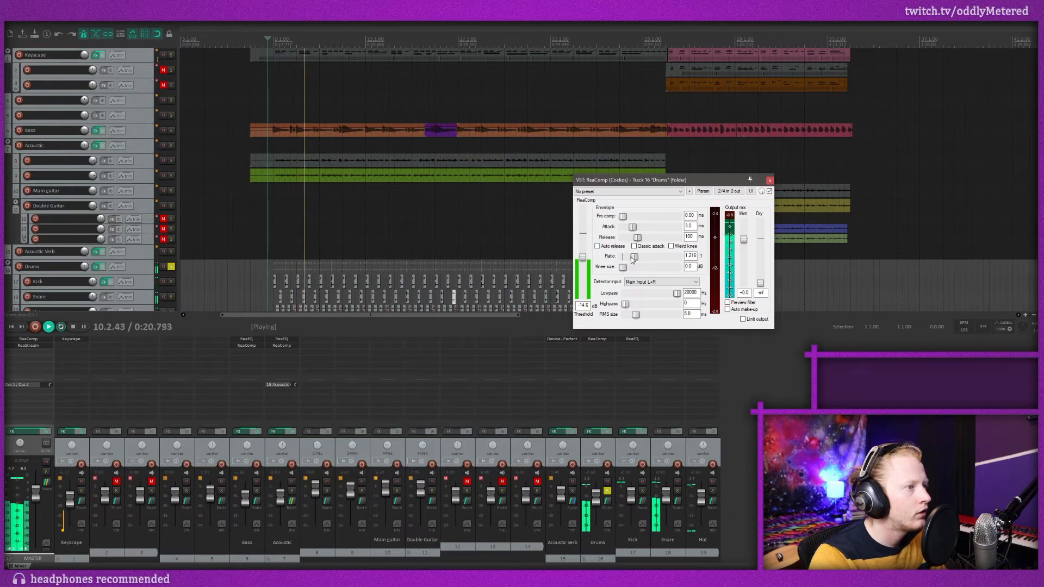
pyautogui.moveTo(637, 237); pyautogui.dragTo(632, 239)
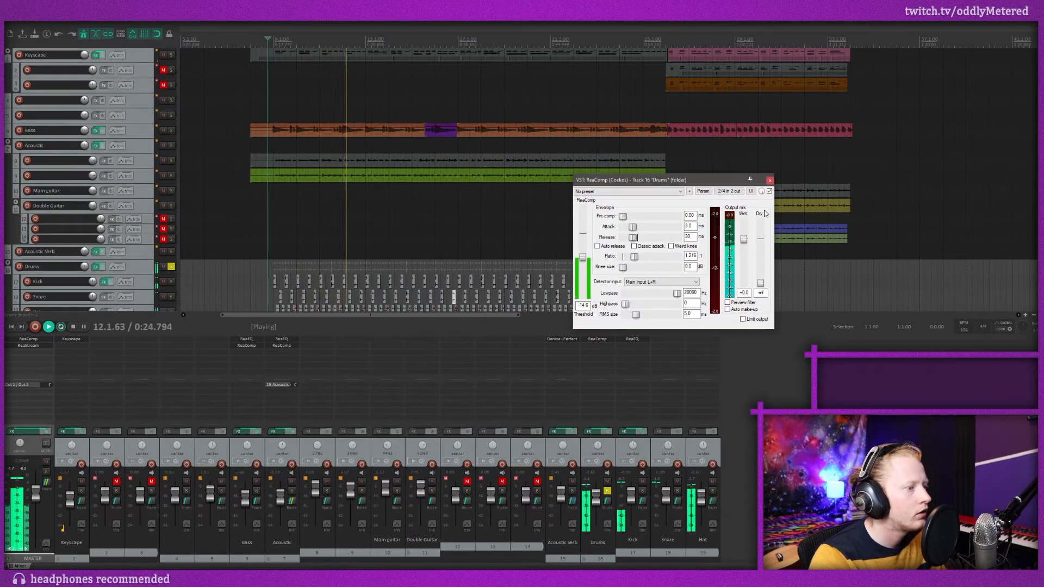
pyautogui.click(769, 191)
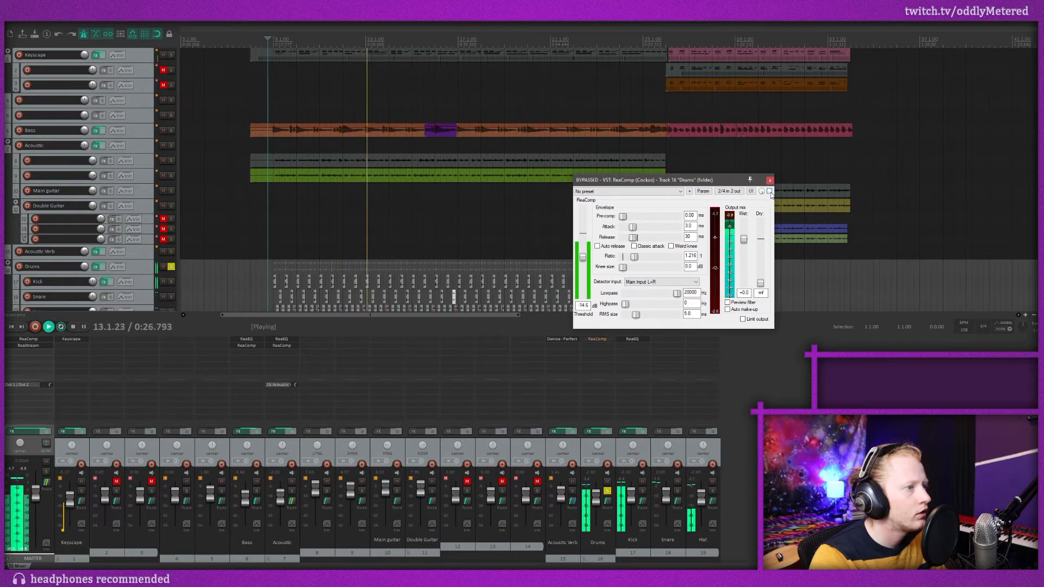
pyautogui.click(769, 191)
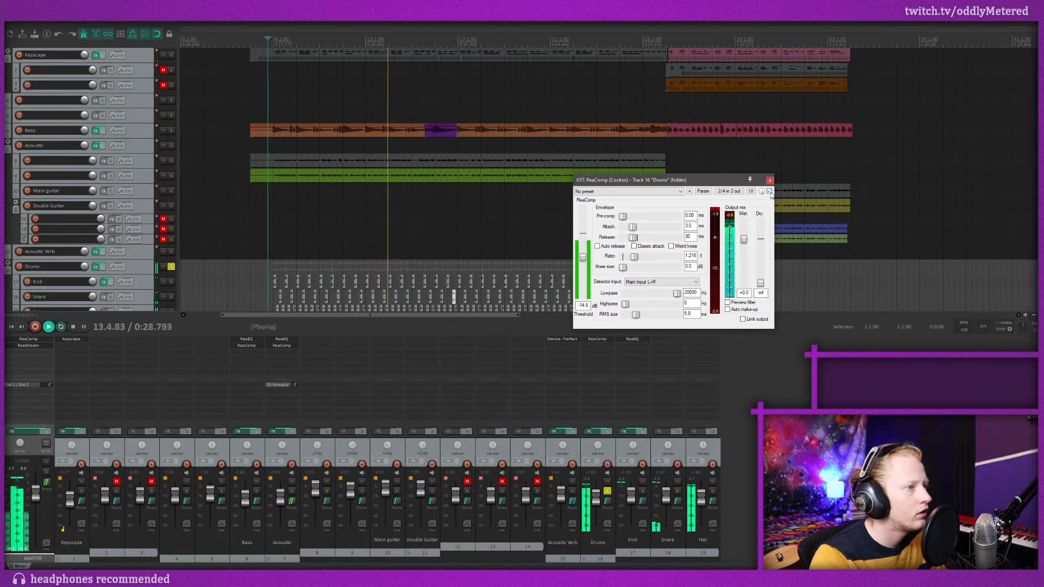
pyautogui.click(770, 180)
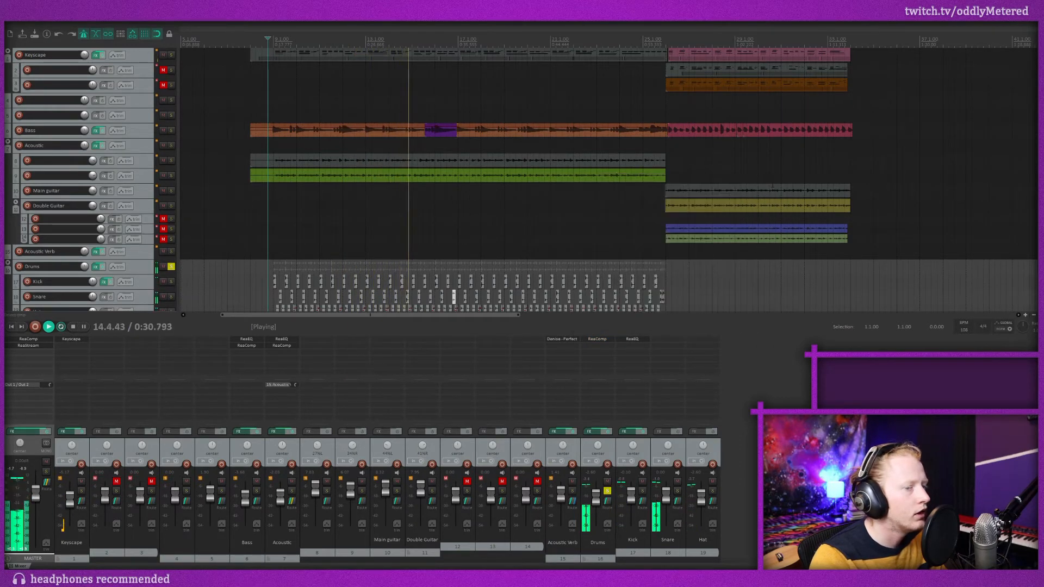
pyautogui.press('space')
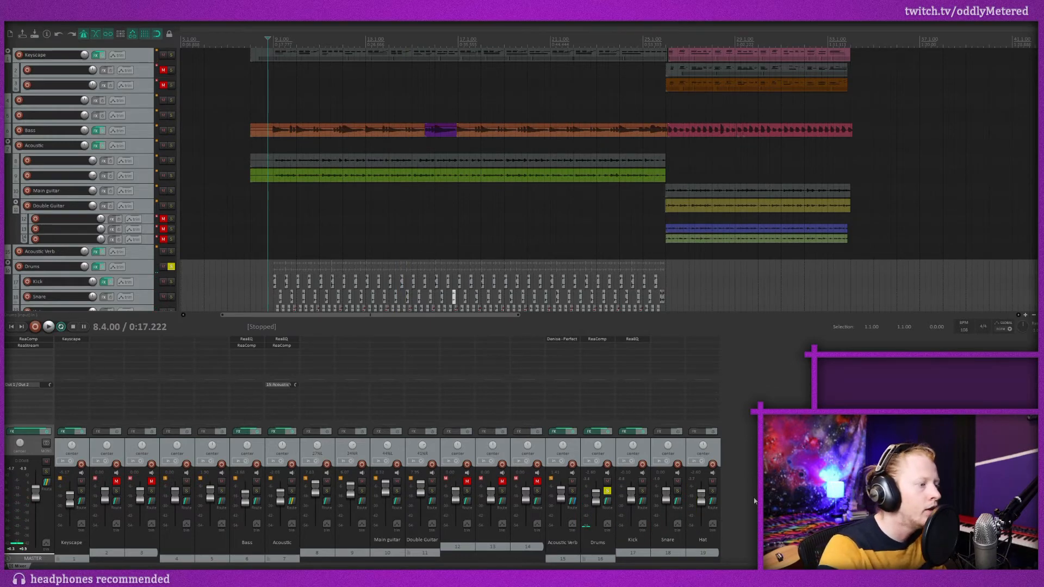
# Create a new track named Drum Room and add the Denise Perfect Room reverb to it.
pyautogui.hotkey('ctrl', 't')
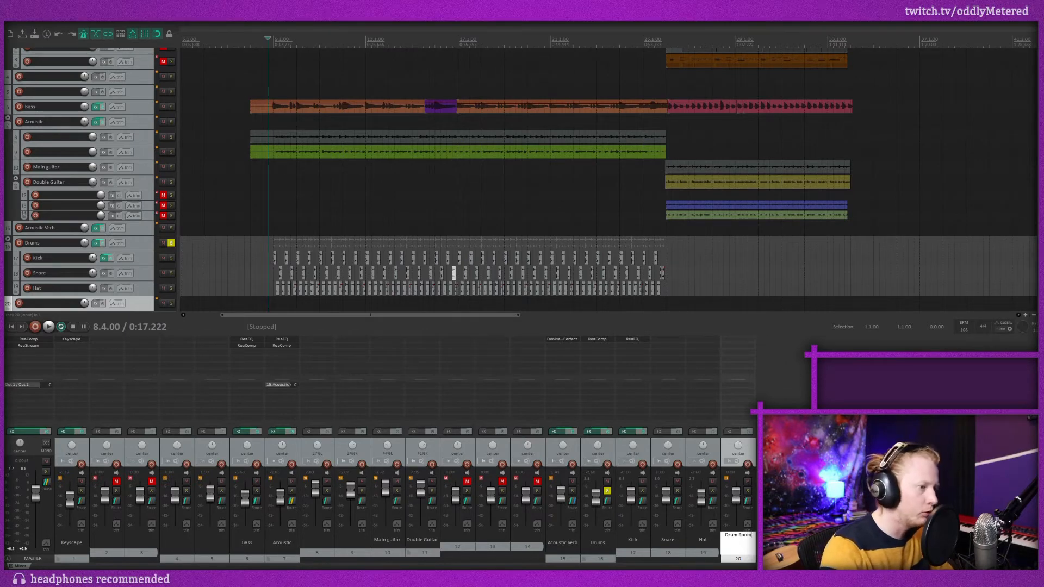
pyautogui.doubleClick(736, 338)
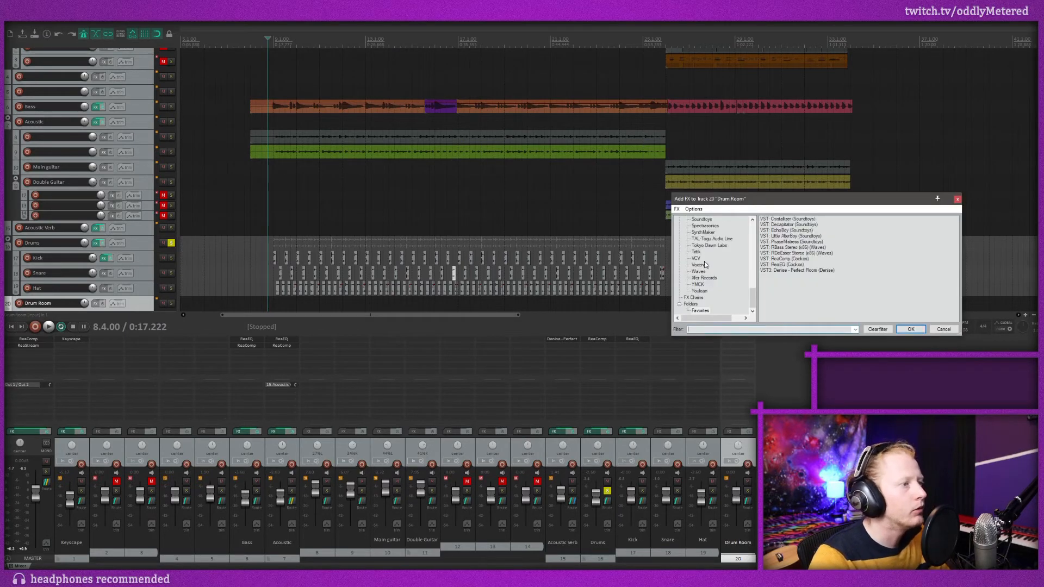
pyautogui.doubleClick(789, 270)
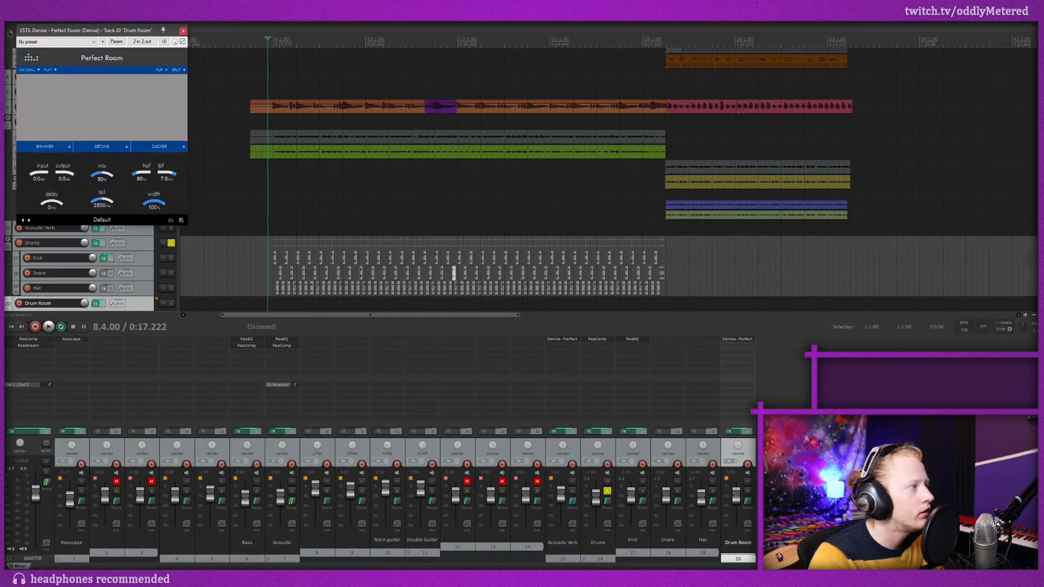
pyautogui.moveTo(131, 34); pyautogui.dragTo(869, 93)
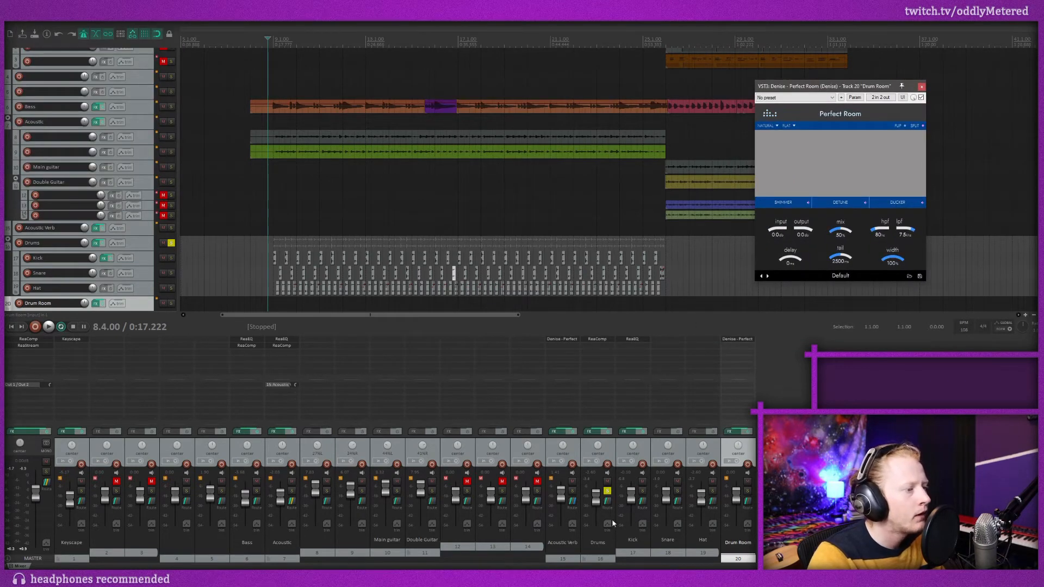
# Add a send from the Drums folder to the Drum Room track.
pyautogui.click(601, 385)
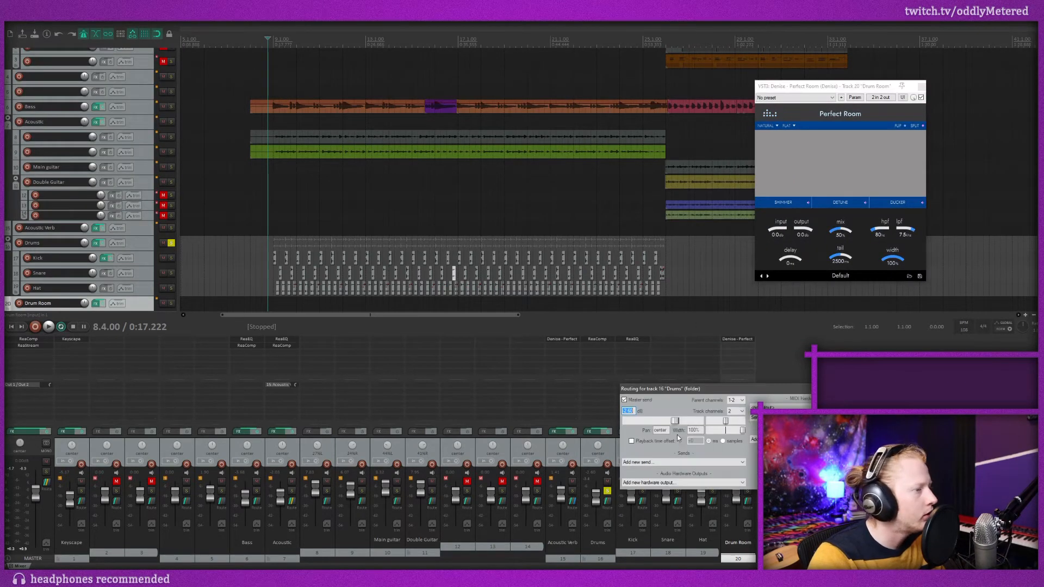
pyautogui.click(683, 462)
pyautogui.click(633, 569)
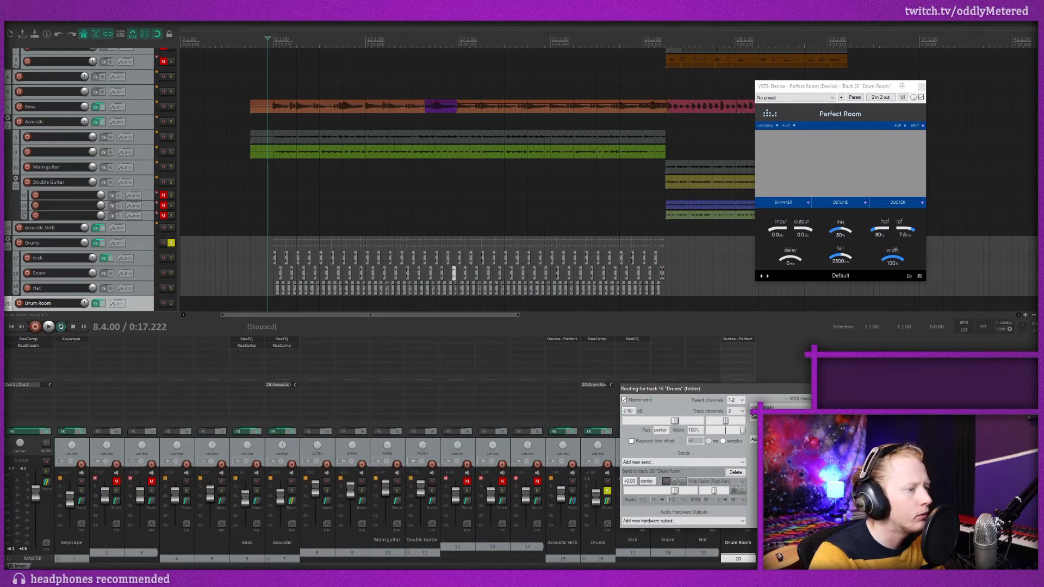
# Set Perfect Room's mix to 100%, tail to 718 ms and high-pass filter to 211 Hz during drum playback.
pyautogui.moveTo(845, 234); pyautogui.dragTo(957, 48)
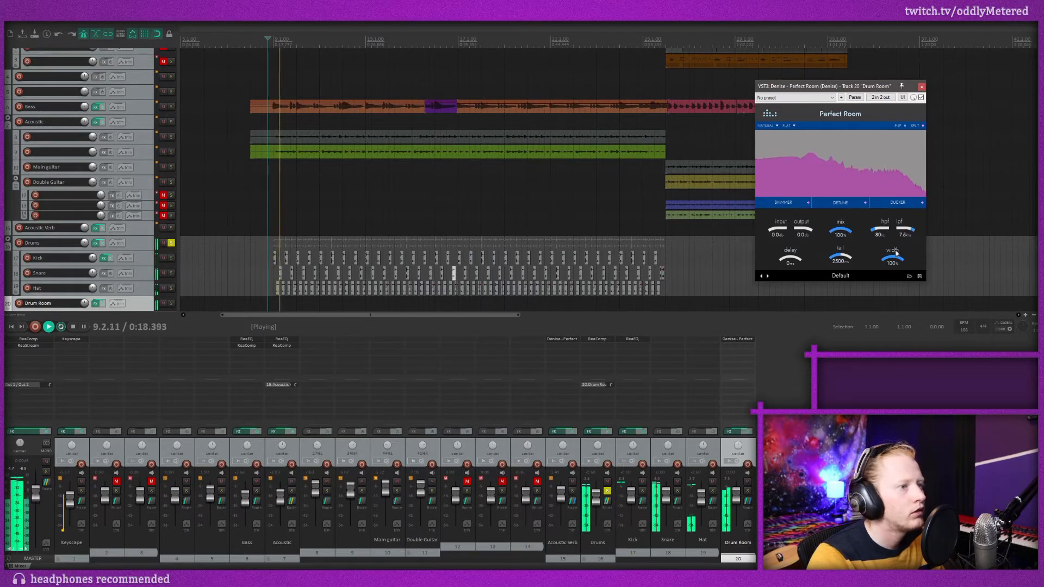
pyautogui.moveTo(842, 255); pyautogui.dragTo(841, 274)
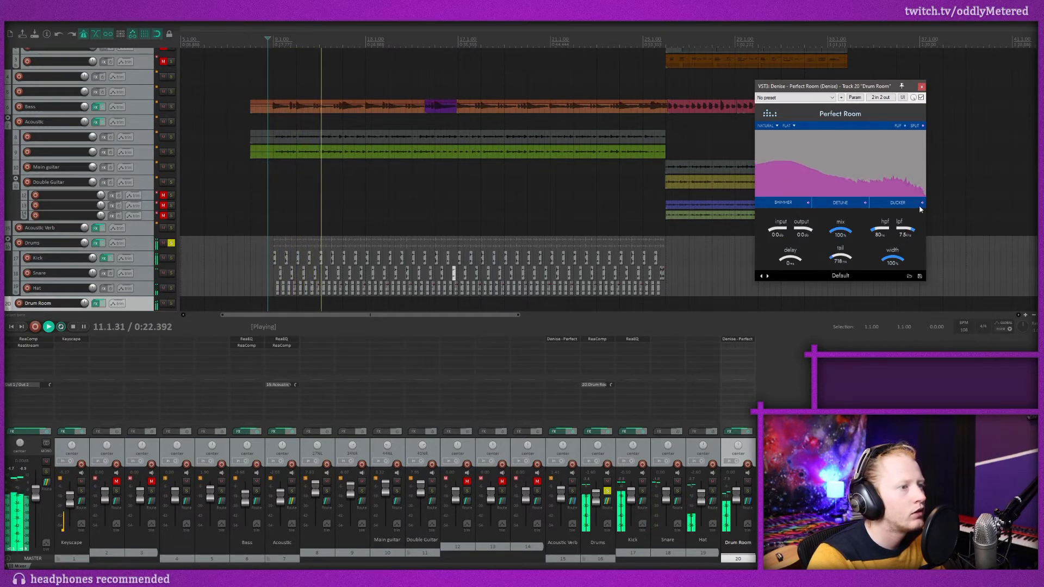
pyautogui.moveTo(881, 234); pyautogui.dragTo(895, 223)
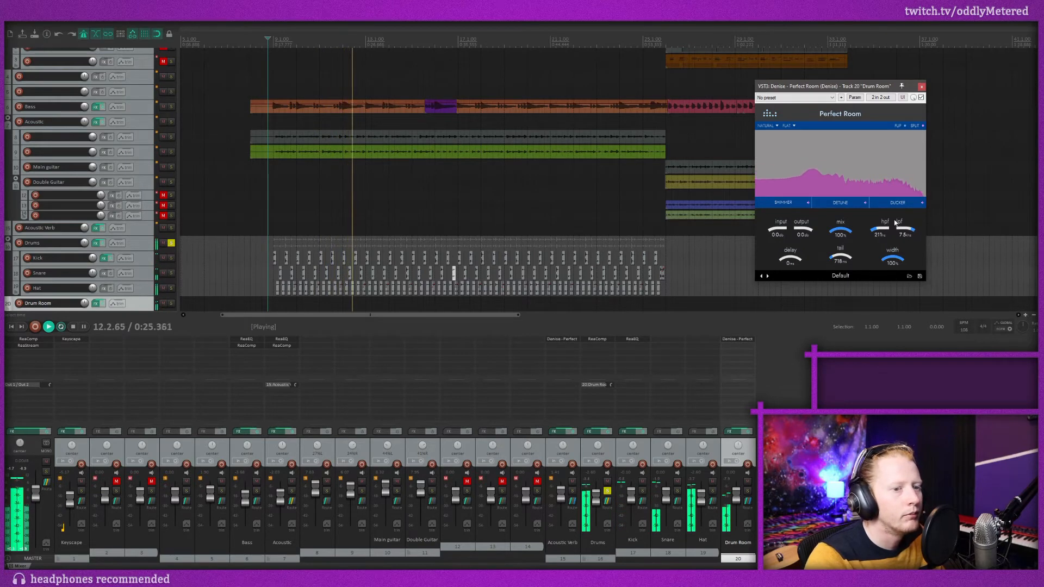
# Compare the Drum Room reverb bypassed and active, reset the master clip indicator, and close Perfect Room.
pyautogui.click(921, 97)
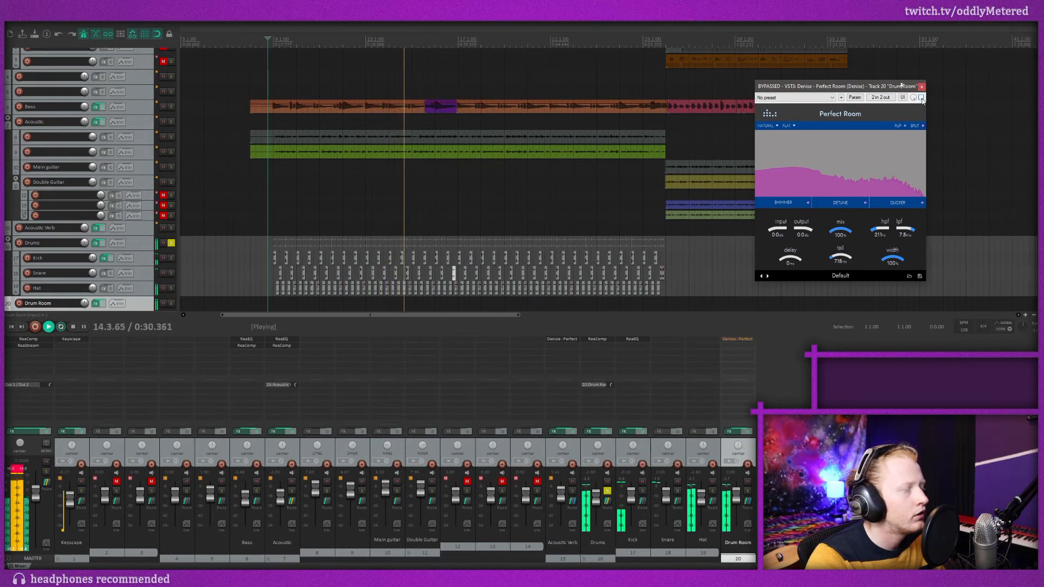
pyautogui.click(921, 97)
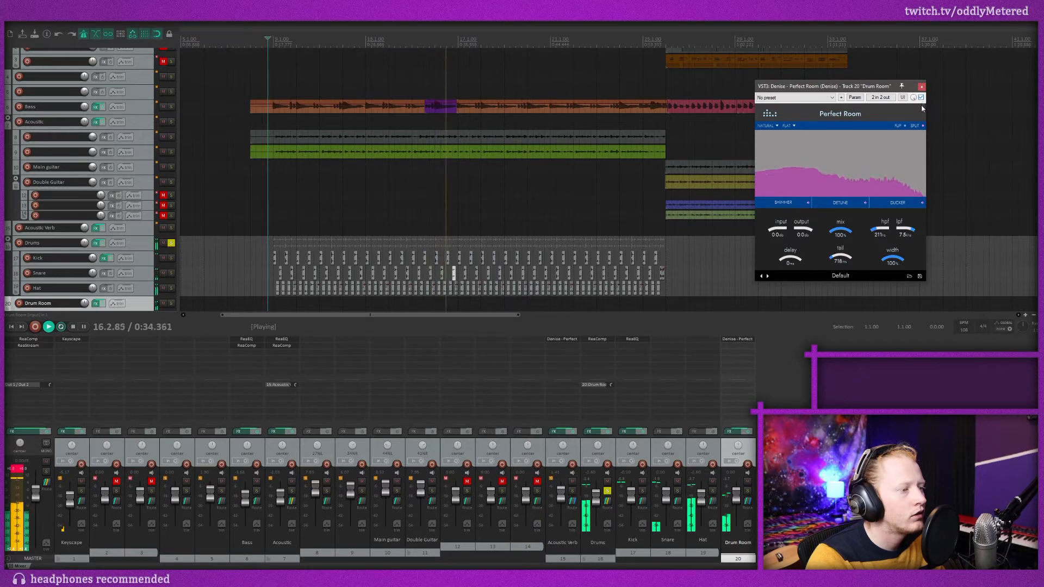
pyautogui.click(17, 470)
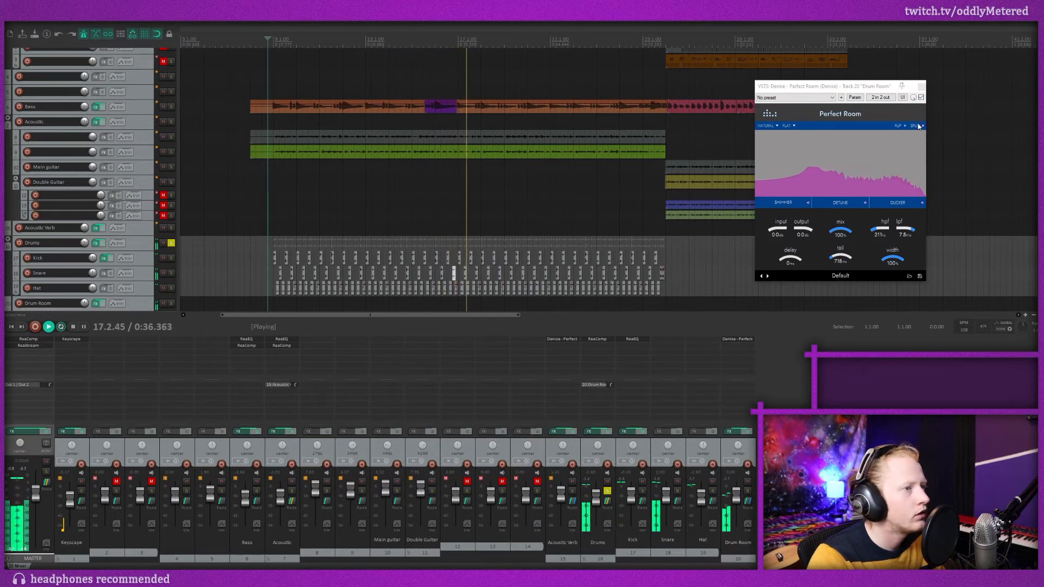
pyautogui.click(921, 86)
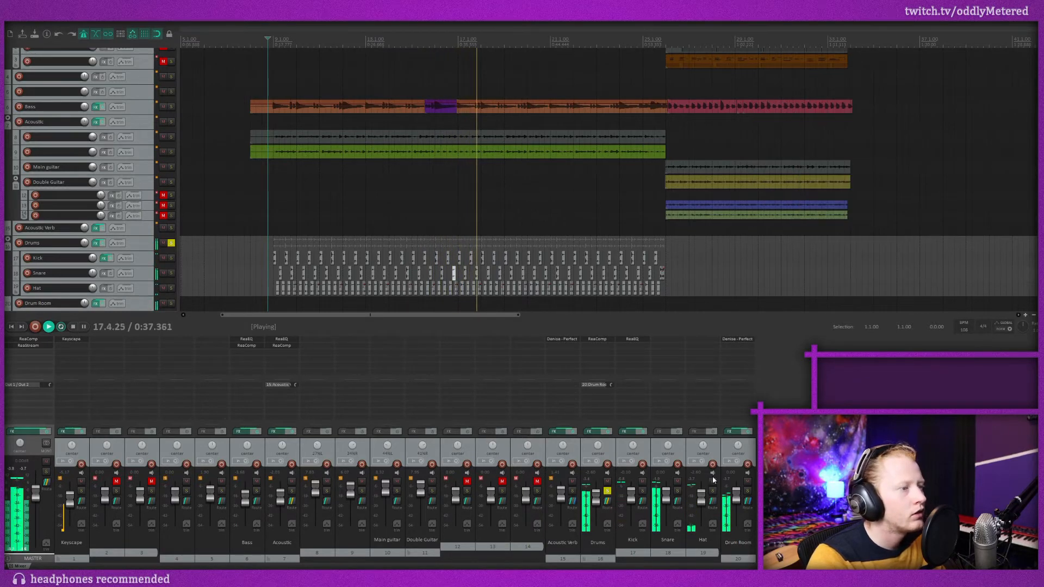
# Unsolo Drums, lower the Hat and Drum Room faders, fine-tune the Snare level and reset its peak indicator.
pyautogui.click(608, 491)
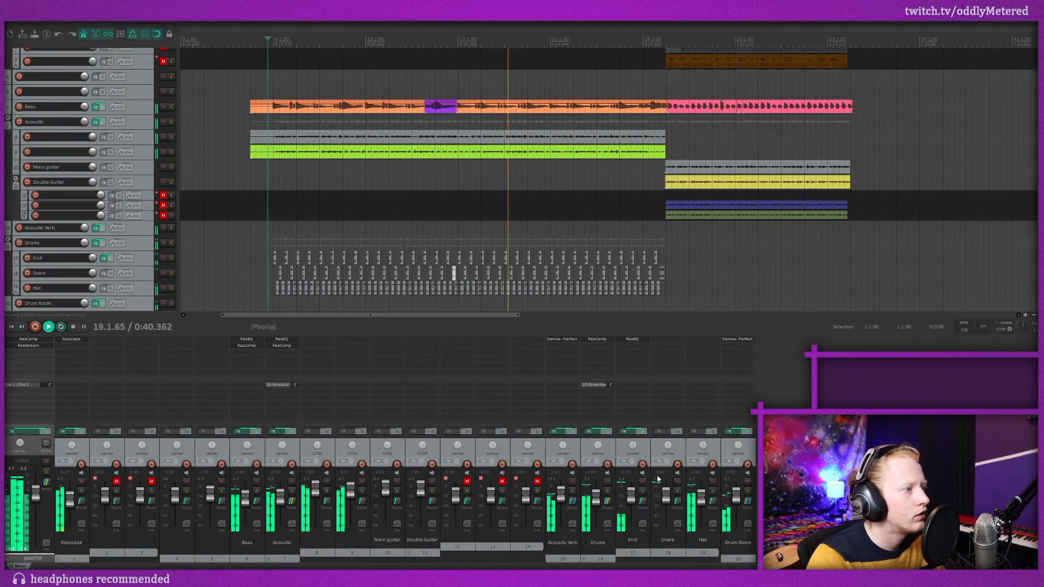
pyautogui.moveTo(700, 492); pyautogui.dragTo(700, 505)
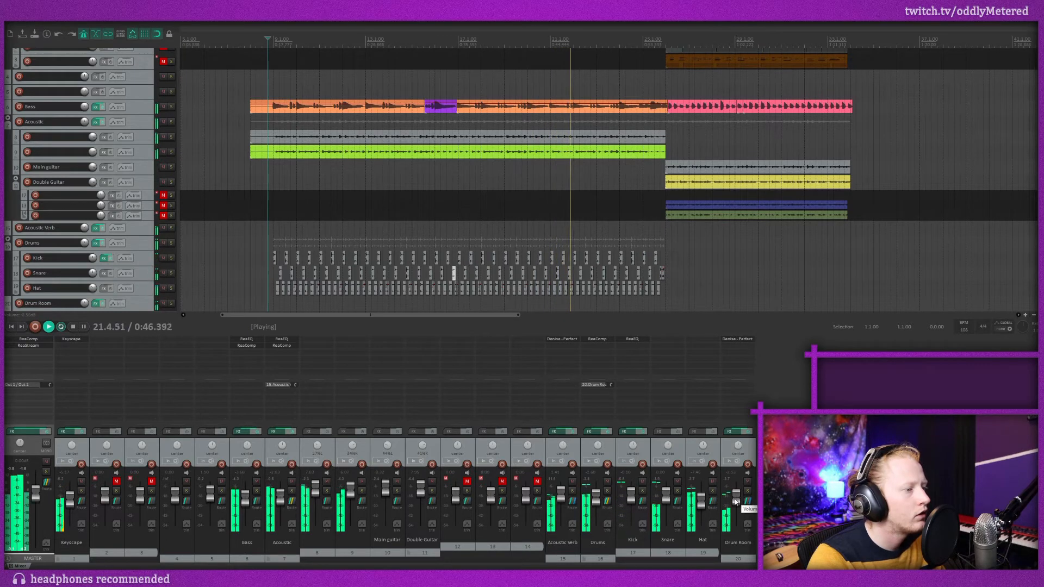
pyautogui.moveTo(736, 502); pyautogui.dragTo(736, 507)
pyautogui.moveTo(667, 496); pyautogui.dragTo(670, 497)
pyautogui.click(657, 480)
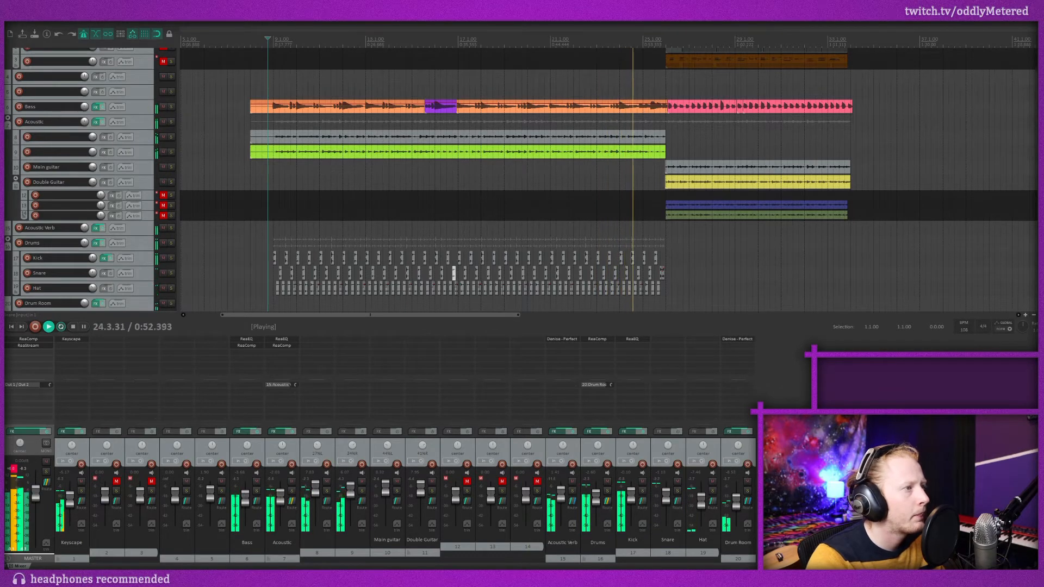
# Stop playback and copy two bars of the Kick, Snare and Hat items into the next section, starting at 26.1.00.
pyautogui.moveTo(504, 315); pyautogui.dragTo(533, 324)
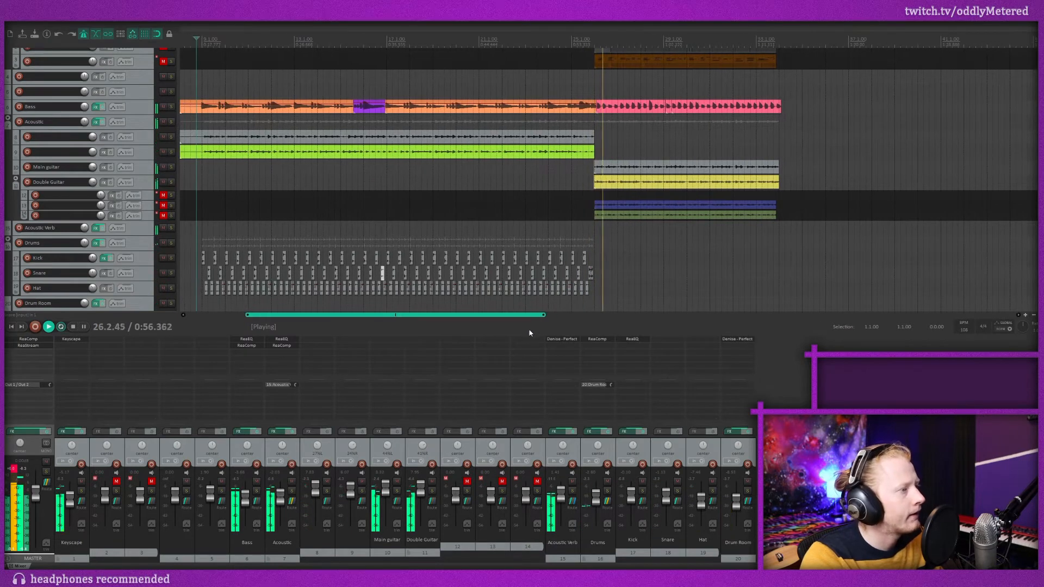
pyautogui.press('space')
pyautogui.scroll(5, 600, 294)
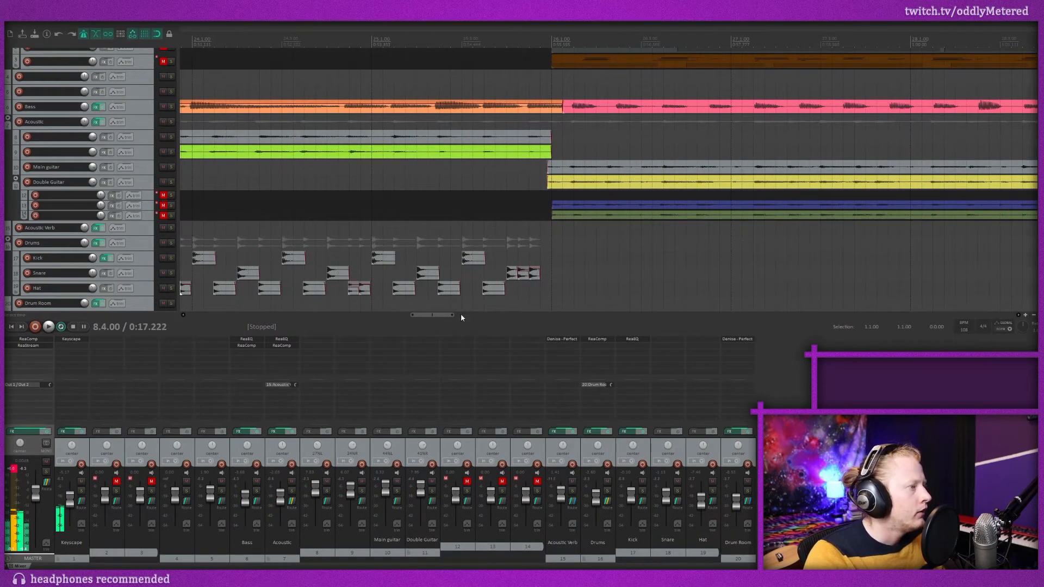
pyautogui.moveTo(423, 318); pyautogui.dragTo(684, 235)
pyautogui.moveTo(321, 262); pyautogui.dragTo(642, 261)
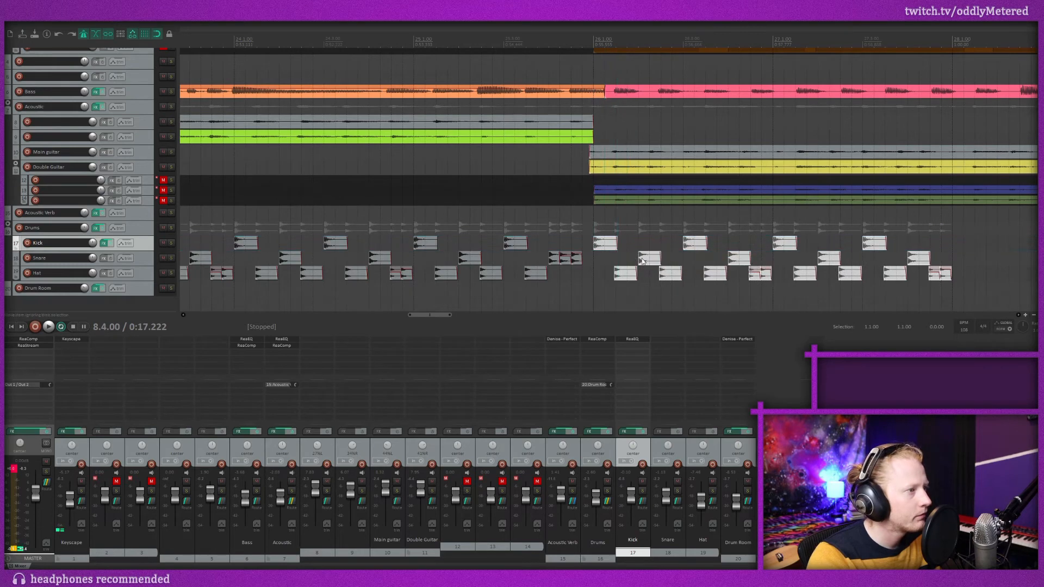
# Play the copied drum pattern from 26.1.00 to check how it fits the new section.
pyautogui.click(585, 28)
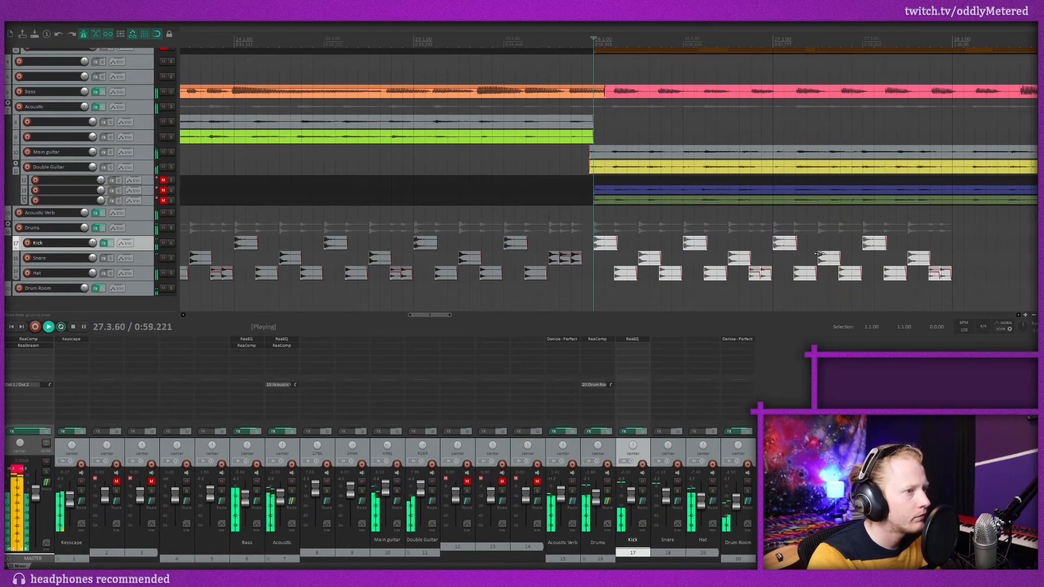
pyautogui.press('space')
pyautogui.press('space')
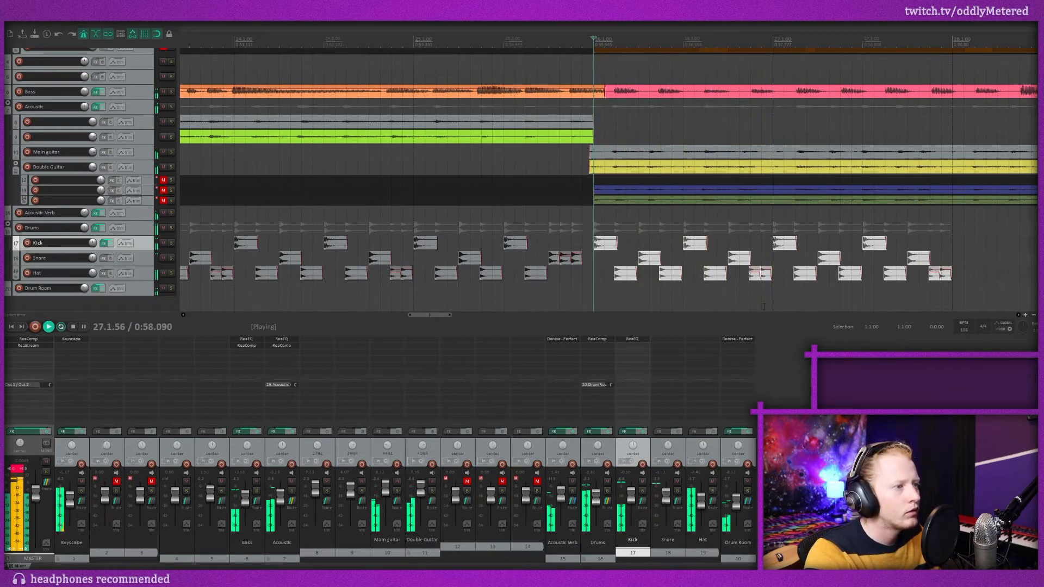
pyautogui.press('space')
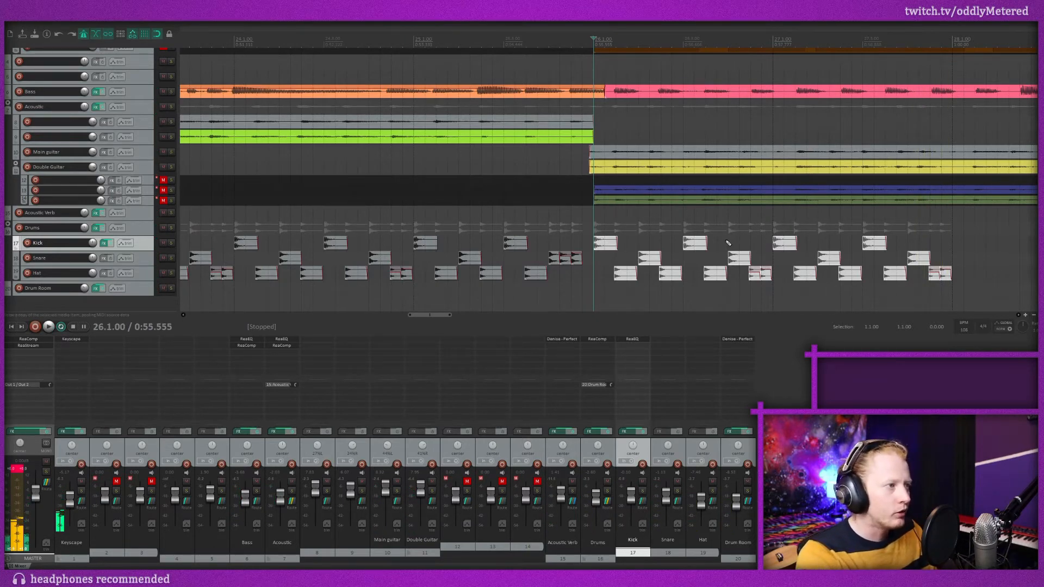
# Shift the first three Hat hits after 26.1.00 slightly later together and play the section from 26.1.00.
pyautogui.scroll(3, 729, 243)
pyautogui.press('space')
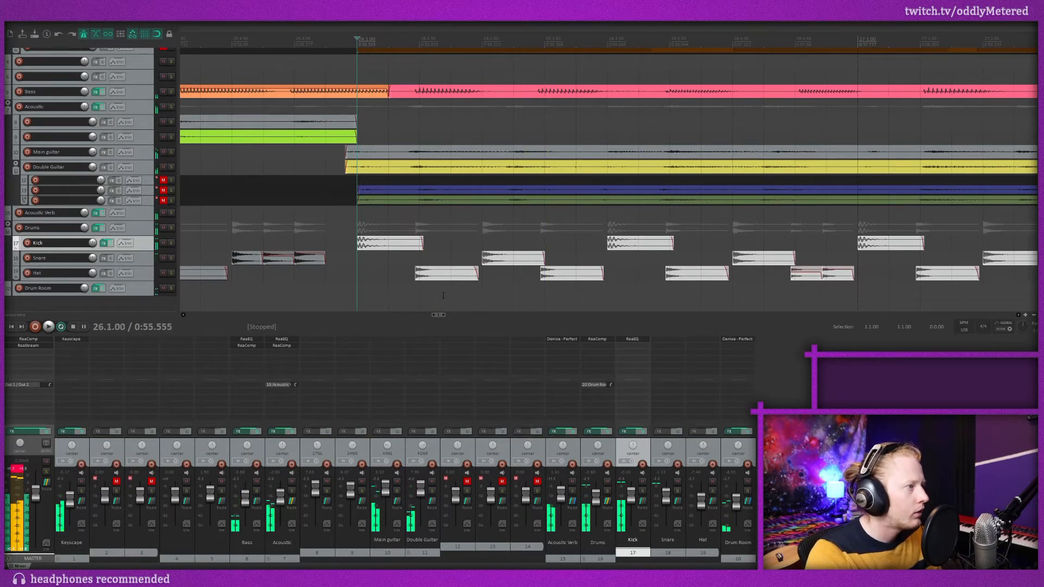
pyautogui.click(443, 295)
pyautogui.moveTo(677, 297); pyautogui.dragTo(698, 273)
pyautogui.press('space')
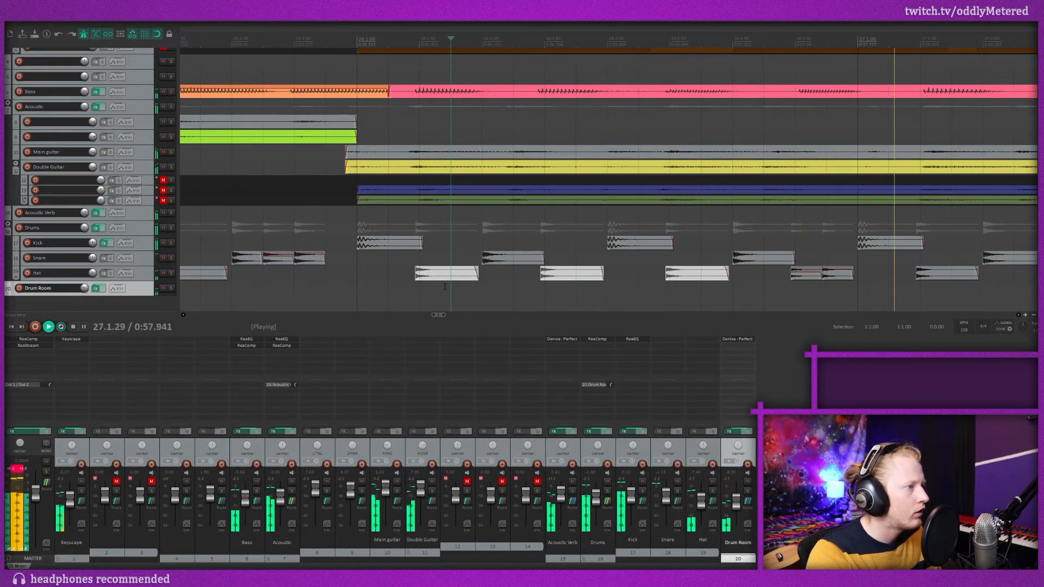
pyautogui.moveTo(436, 276); pyautogui.dragTo(443, 278)
pyautogui.click(347, 41)
pyautogui.press('space')
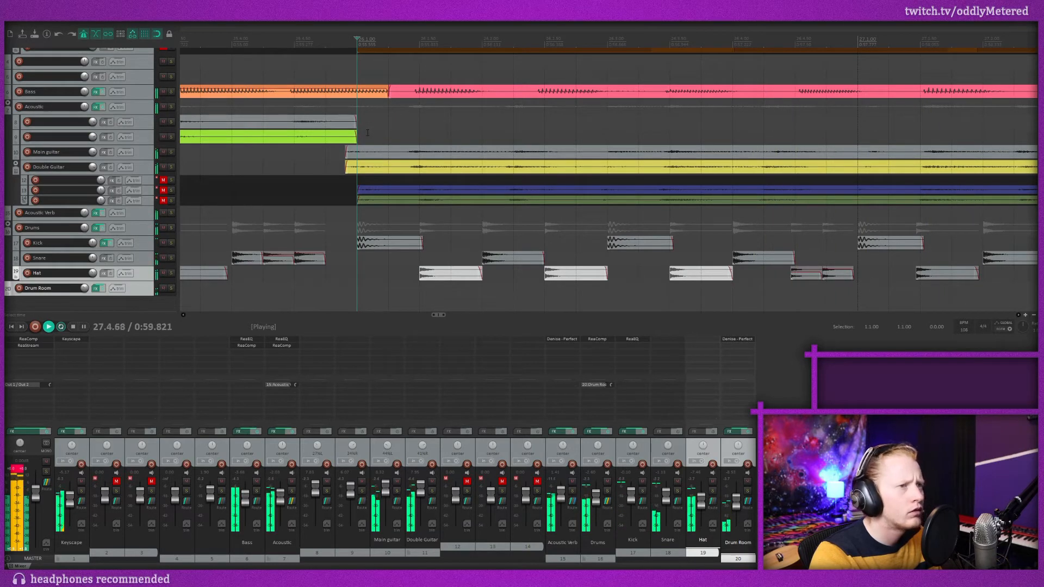
# Undo the last shift of the three Hat hits after 26.1.00 and play the section again from 26.1.00.
pyautogui.press('space')
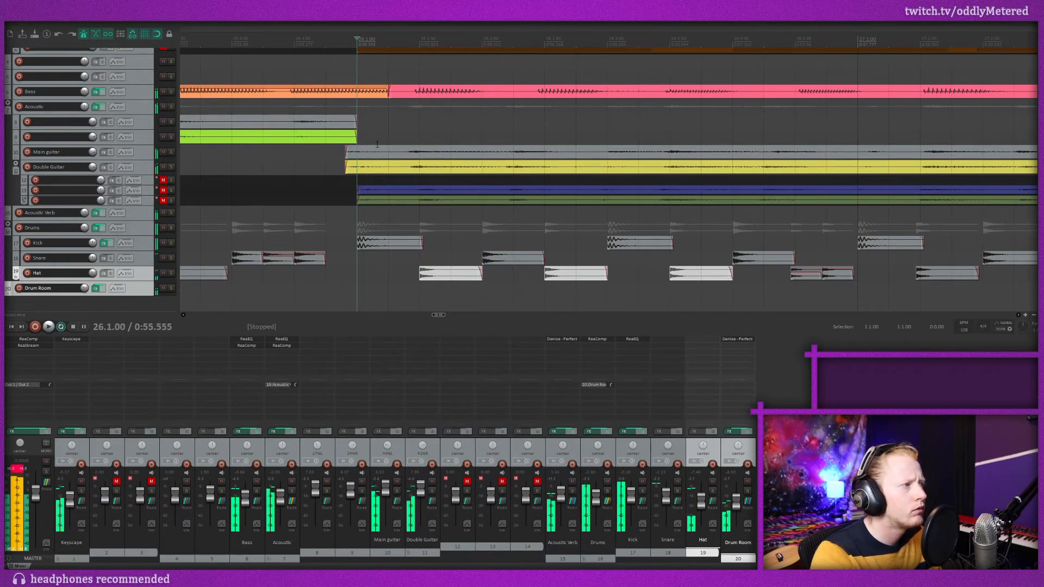
pyautogui.hotkey('ctrl', 'z')
pyautogui.press('space')
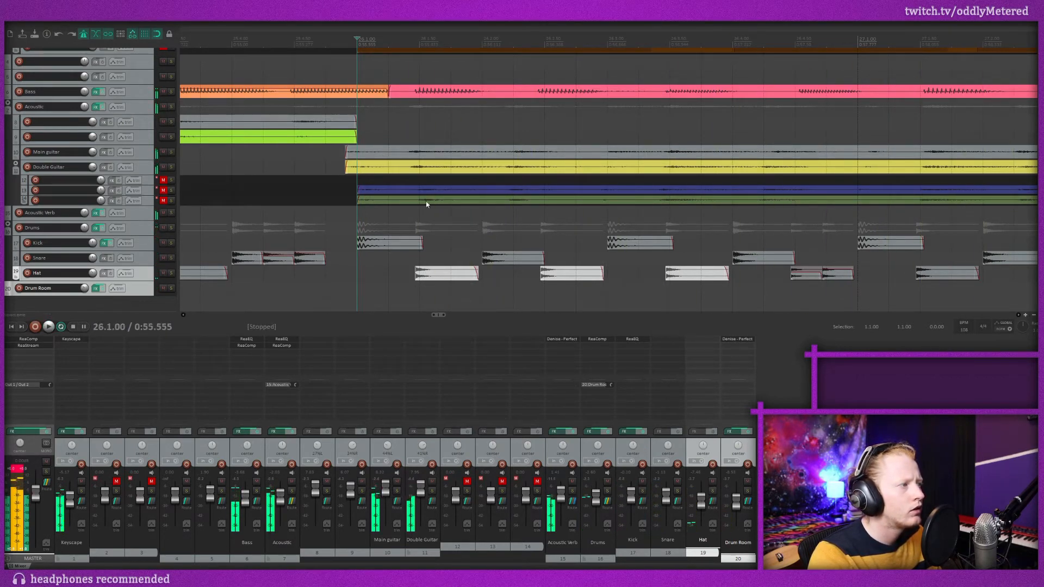
pyautogui.scroll(-3, 449, 228)
pyautogui.press('space')
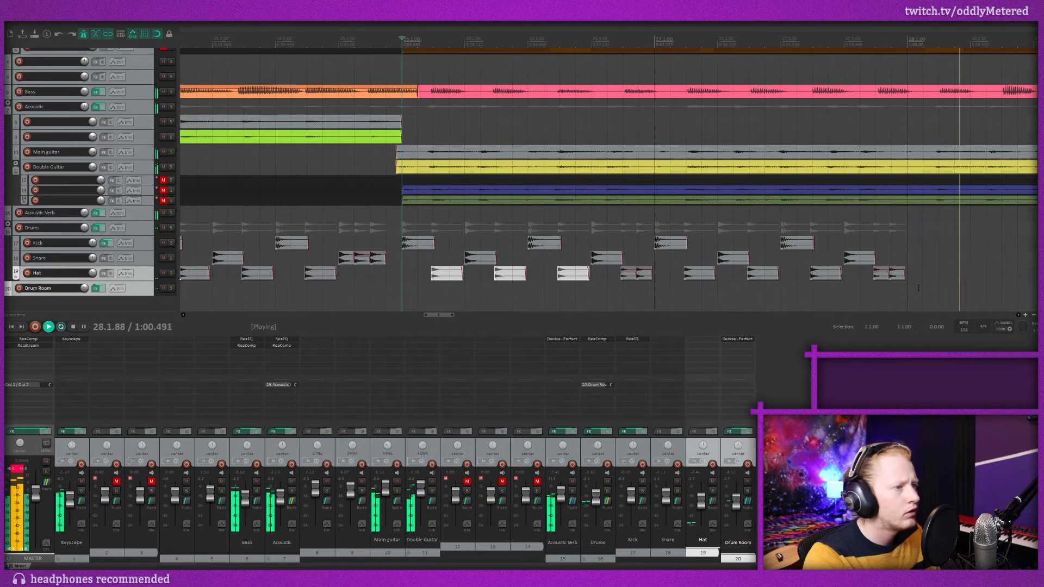
# Repeat the two-bar Kick, Snare and Hat pattern from 26.1.00 up to 34.1.00, and reset the master peak indicator during playback.
pyautogui.moveTo(920, 287); pyautogui.dragTo(402, 228)
pyautogui.moveTo(422, 241); pyautogui.dragTo(566, 240)
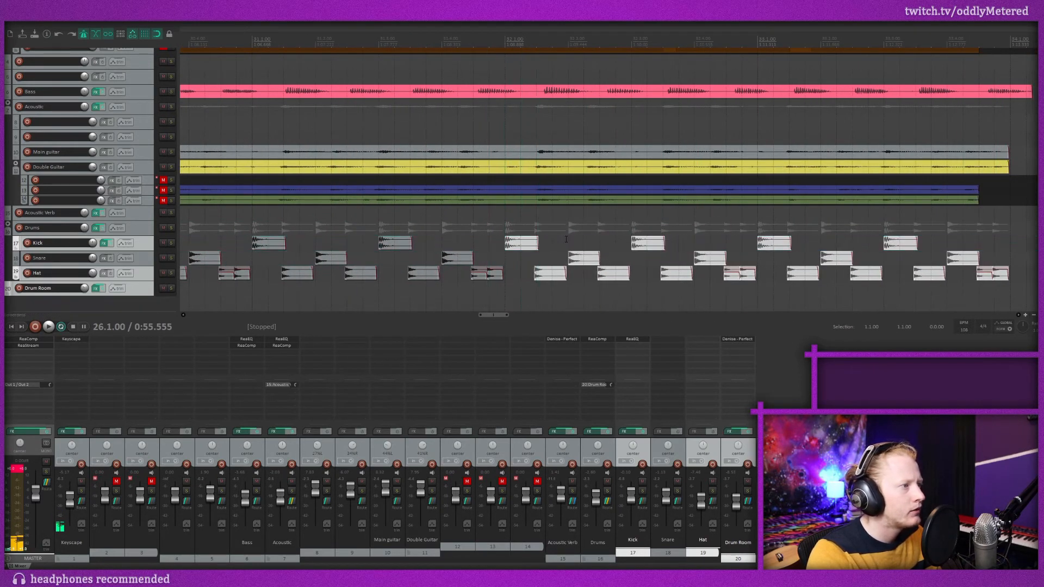
pyautogui.press('space')
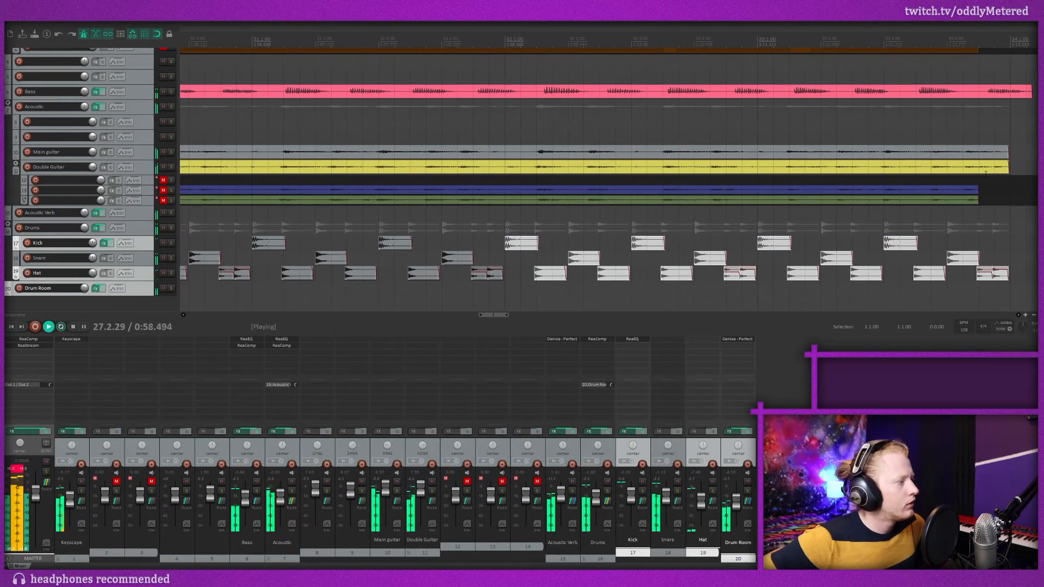
pyautogui.click(13, 468)
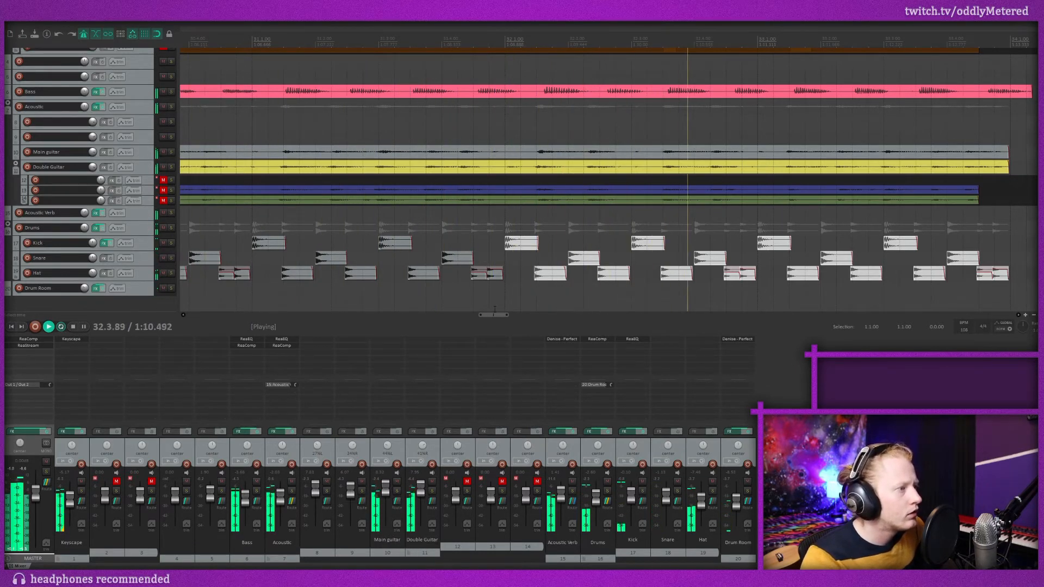
pyautogui.moveTo(496, 316); pyautogui.dragTo(506, 317)
pyautogui.press('space')
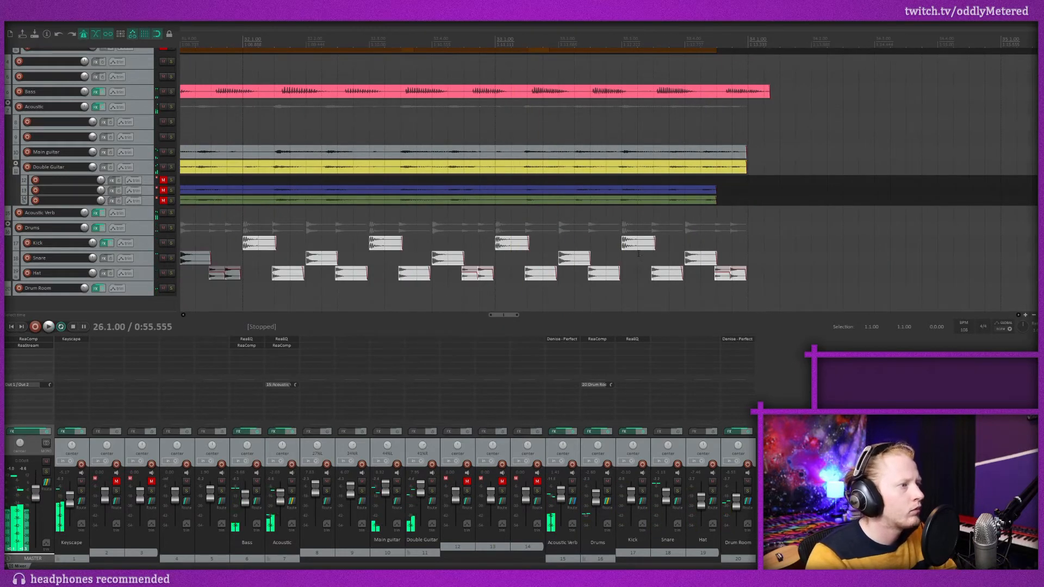
# Replace the Kick hit at 33.3.00 and the final Hat pair with Snare hits at 33.3.00 and 33.4.50, and play the bar.
pyautogui.click(636, 250)
pyautogui.moveTo(706, 259); pyautogui.dragTo(733, 261)
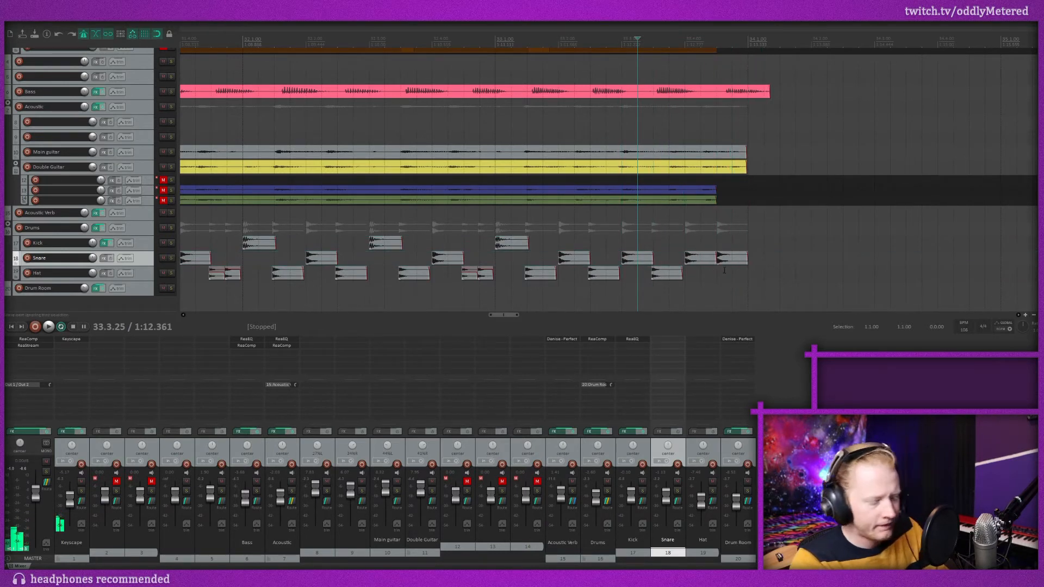
pyautogui.press('space')
pyautogui.click(560, 44)
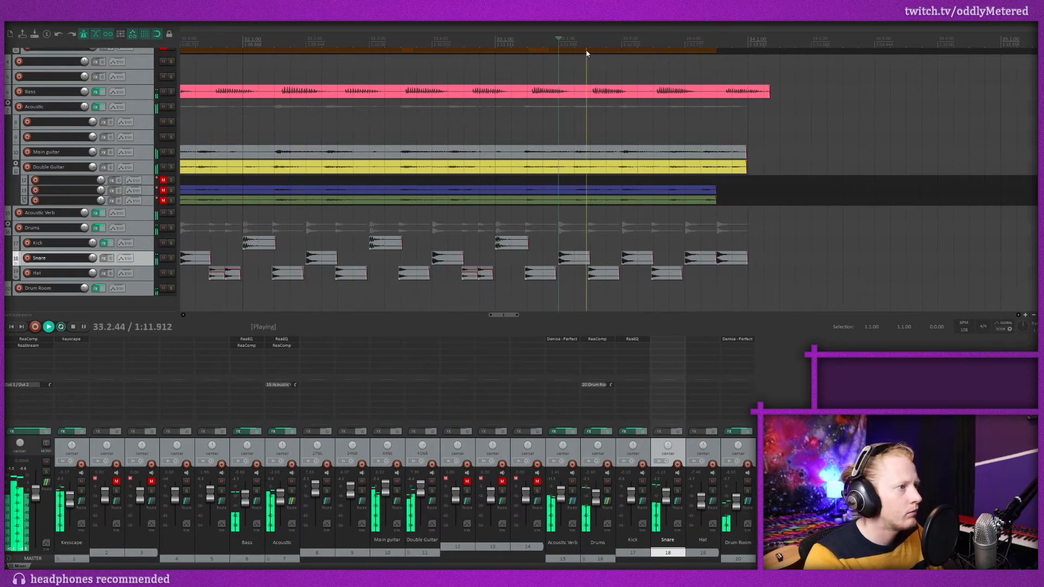
pyautogui.press('space')
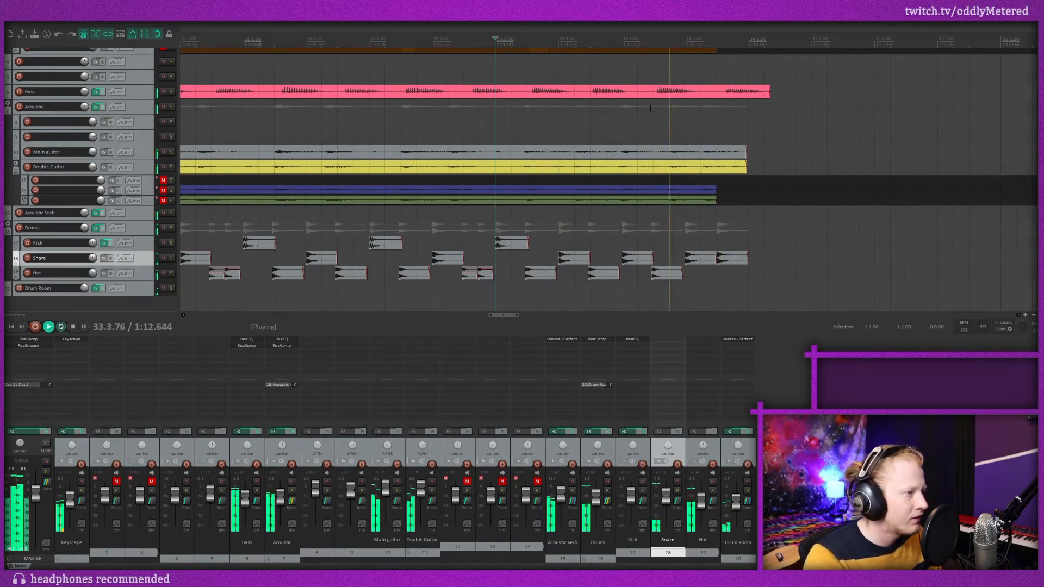
pyautogui.press('space')
# Copy the Kick hit from 33.1.00 to 33.2.50 and 33.3.50, and delete the two Hat hits sounding at those positions.
pyautogui.moveTo(605, 277); pyautogui.dragTo(608, 245)
pyautogui.press('Escape')
pyautogui.click(517, 246)
pyautogui.moveTo(516, 246); pyautogui.dragTo(679, 246)
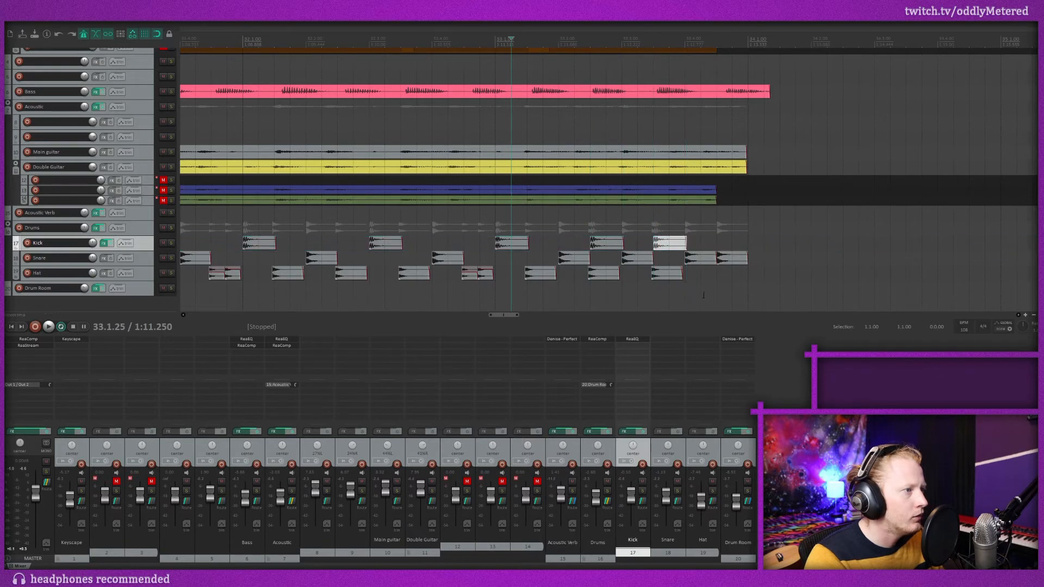
pyautogui.moveTo(588, 282); pyautogui.dragTo(590, 277)
pyautogui.press('space')
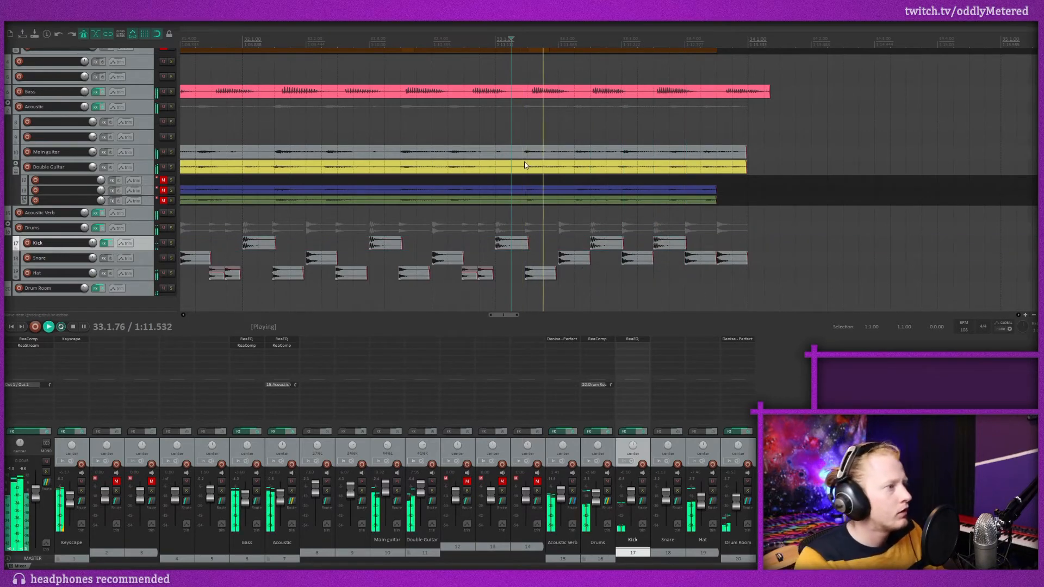
pyautogui.press('space')
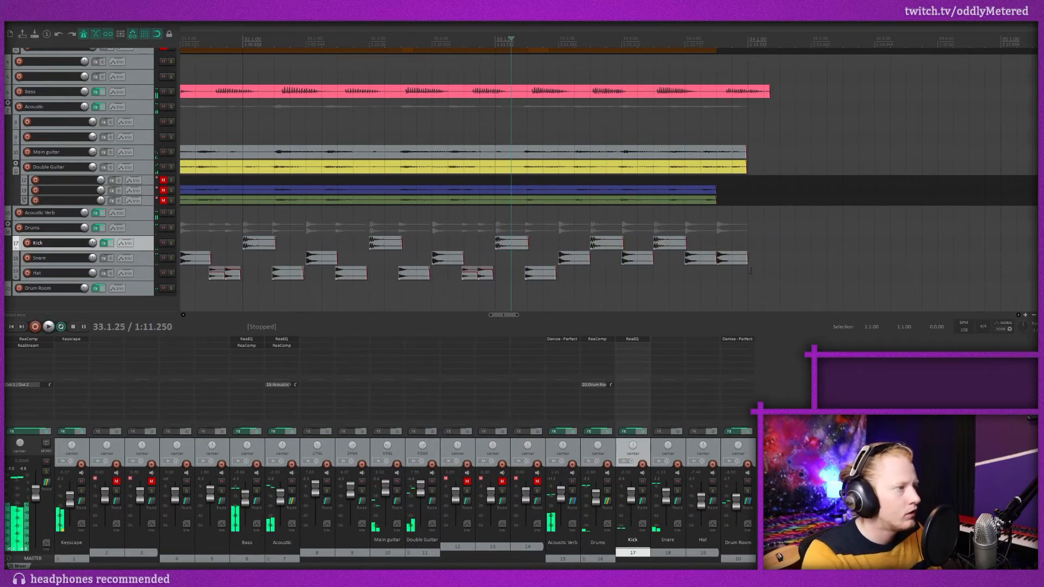
# Shorten the last Snare hit to half its length and copy it to 33.4.75 to finish the fill.
pyautogui.scroll(4, 707, 283)
pyautogui.click(623, 262)
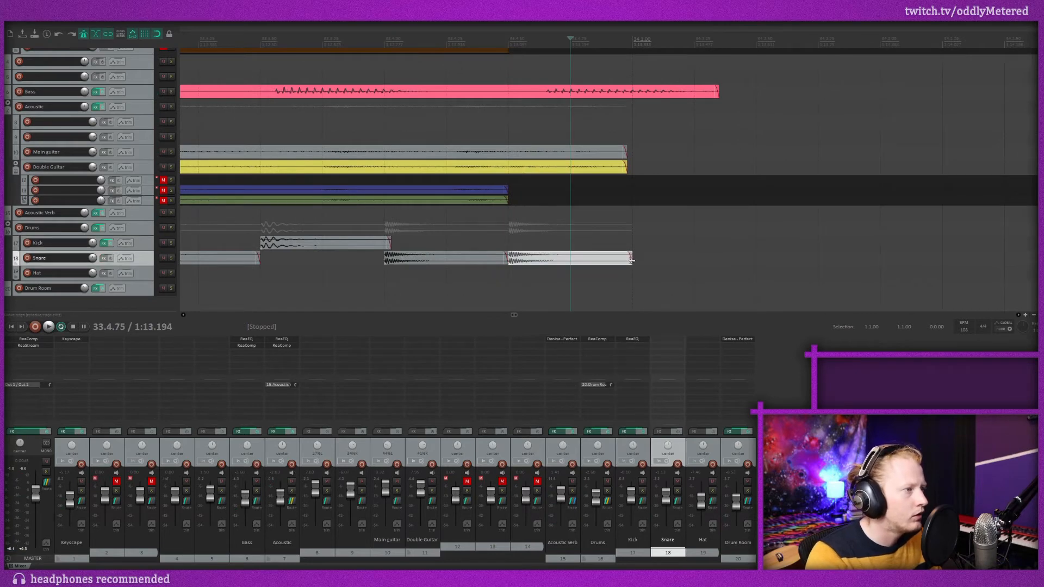
pyautogui.moveTo(631, 261); pyautogui.dragTo(572, 259)
pyautogui.moveTo(544, 259); pyautogui.dragTo(616, 259)
pyautogui.press('space')
pyautogui.press('space')
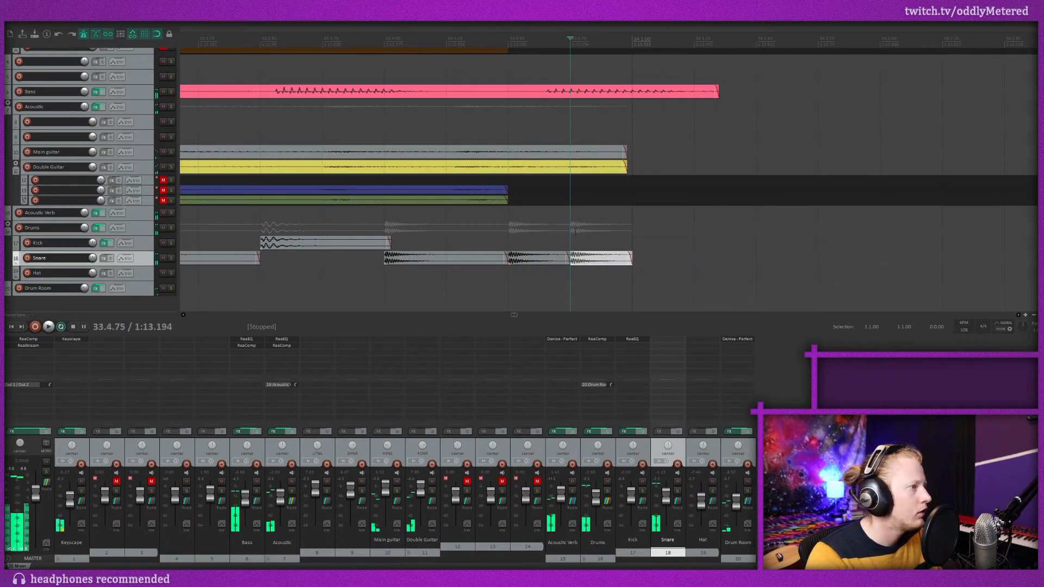
# Play the end of the section from 31.4.75 and again from 33.1.25 to check the closing drum fill.
pyautogui.scroll(-4, 496, 222)
pyautogui.click(376, 52)
pyautogui.press('space')
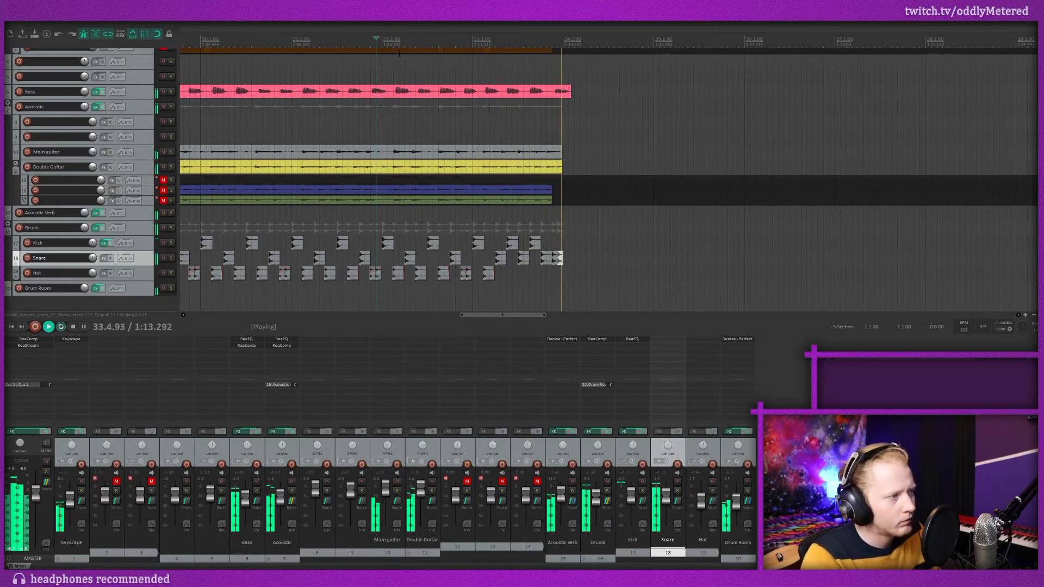
pyautogui.press('space')
pyautogui.hotkey('alt', 'space')
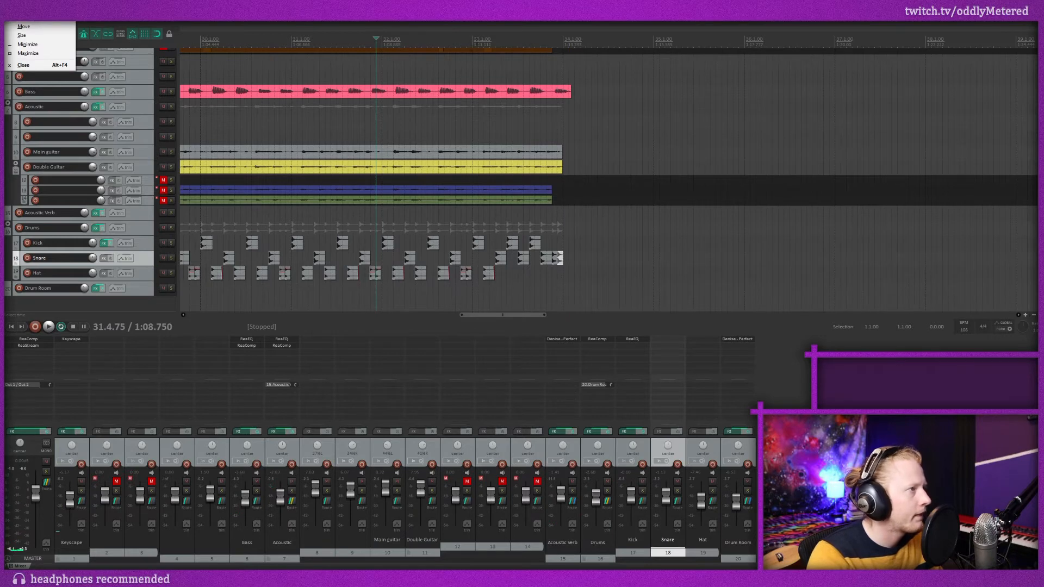
pyautogui.click(477, 43)
pyautogui.press('space')
pyautogui.scroll(3, 639, 150)
pyautogui.scroll(5, 440, 281)
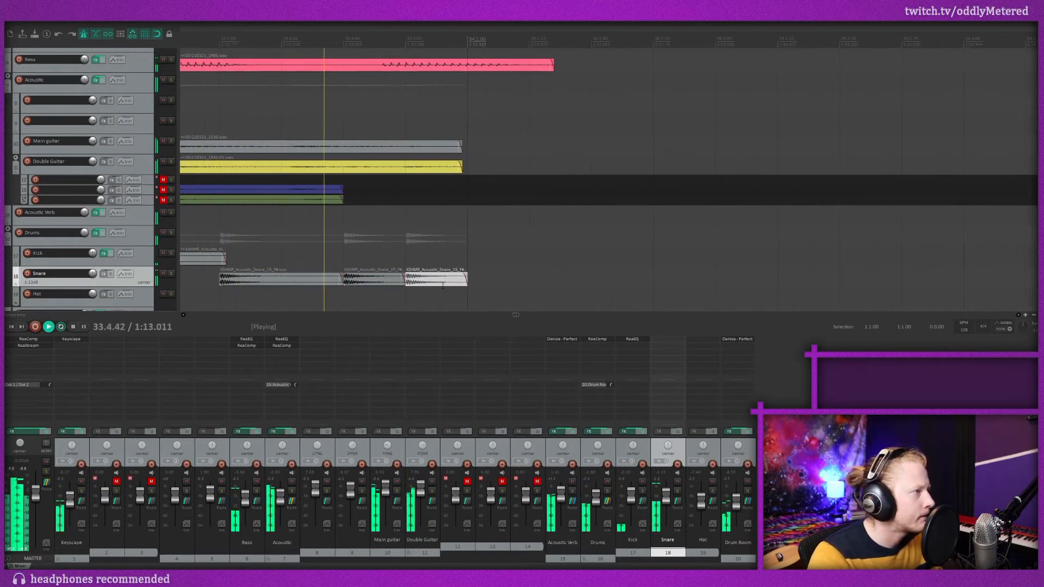
pyautogui.press('space')
# Play the arrangement from 9.1.00 and lower the Keyscape fader slightly.
pyautogui.scroll(-4, 462, 291)
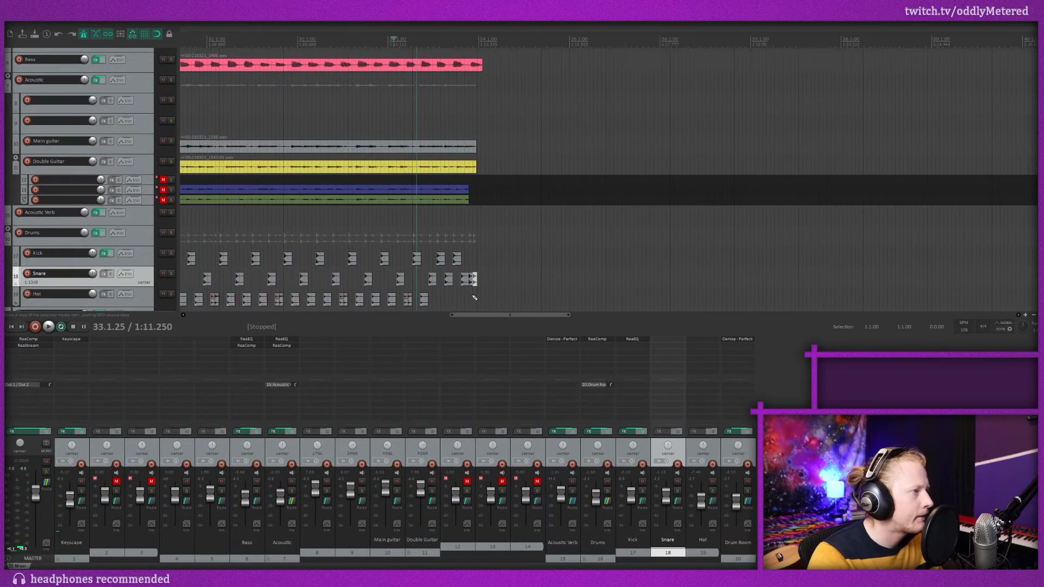
pyautogui.scroll(-5, 379, 273)
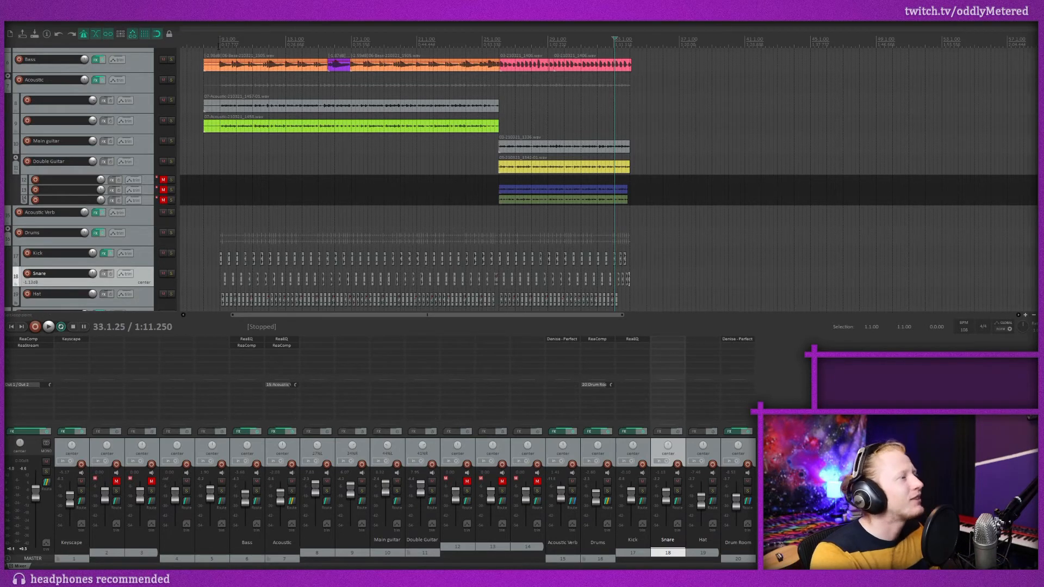
pyautogui.press('space')
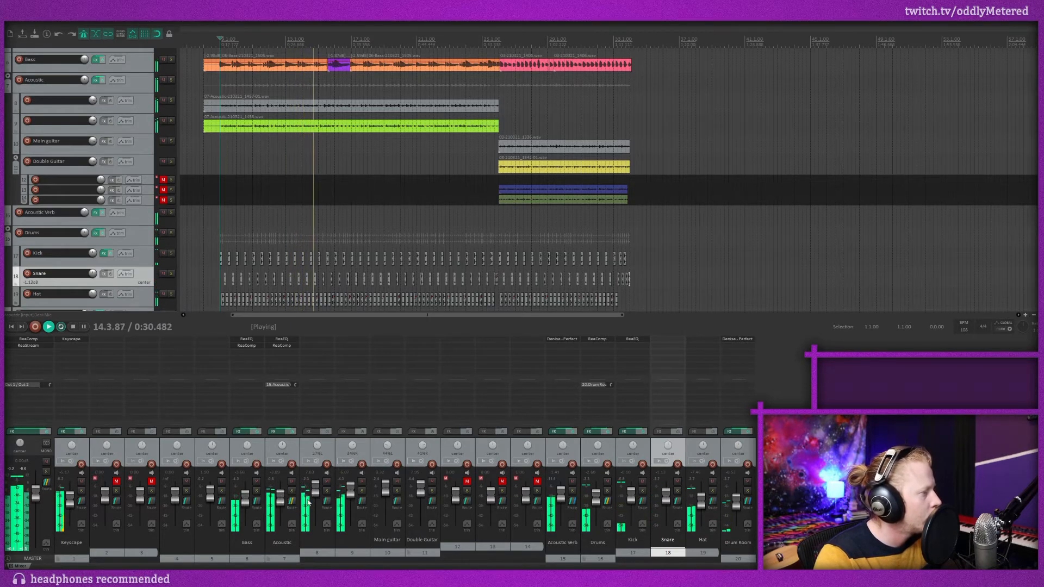
pyautogui.moveTo(72, 499); pyautogui.dragTo(73, 501)
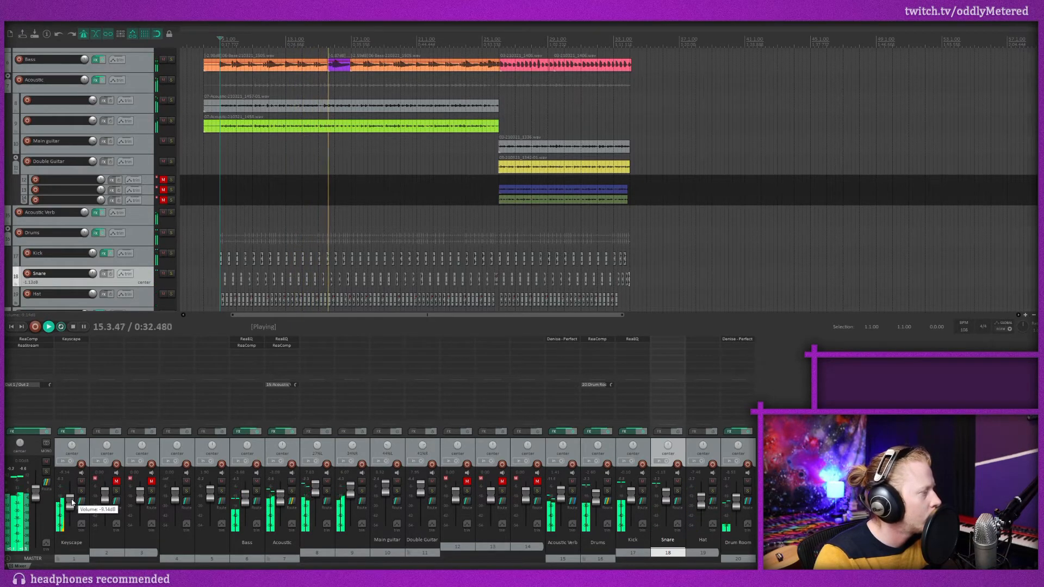
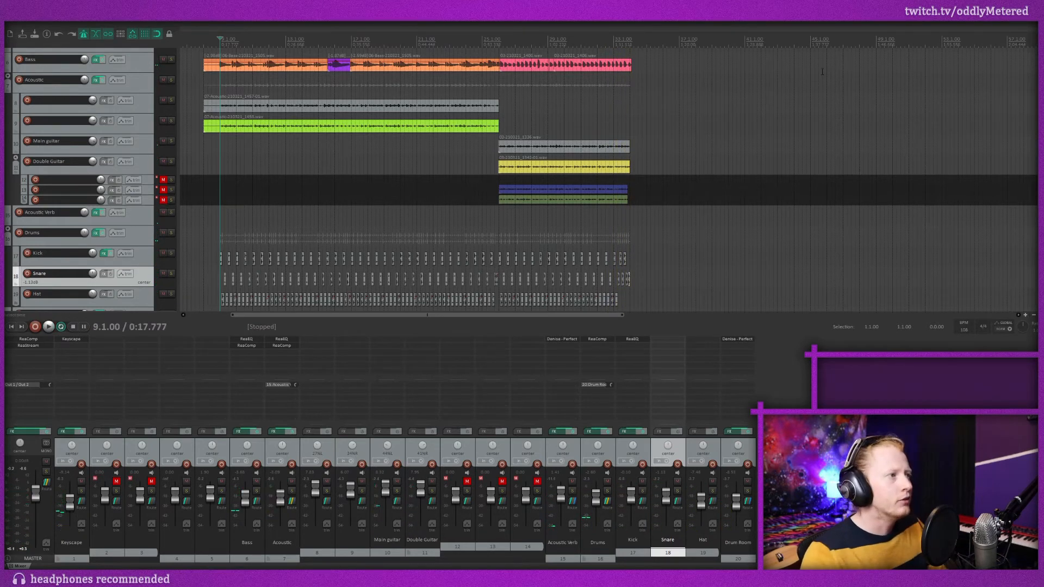
# Play the transition and the new section from 25.4.00, and look over the whole arrangement's tracks.
pyautogui.click(494, 163)
pyautogui.press('space')
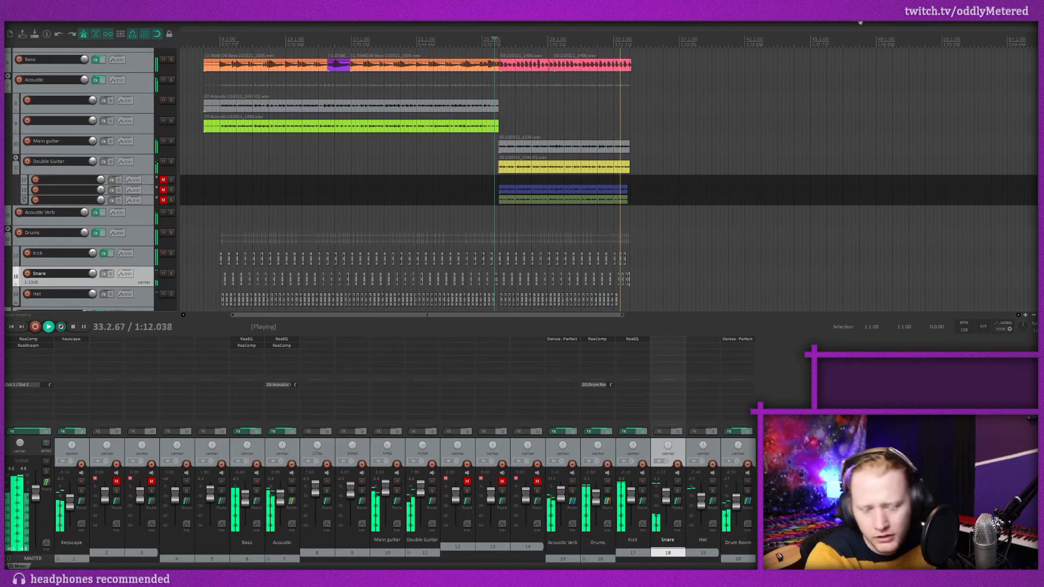
pyautogui.press('space')
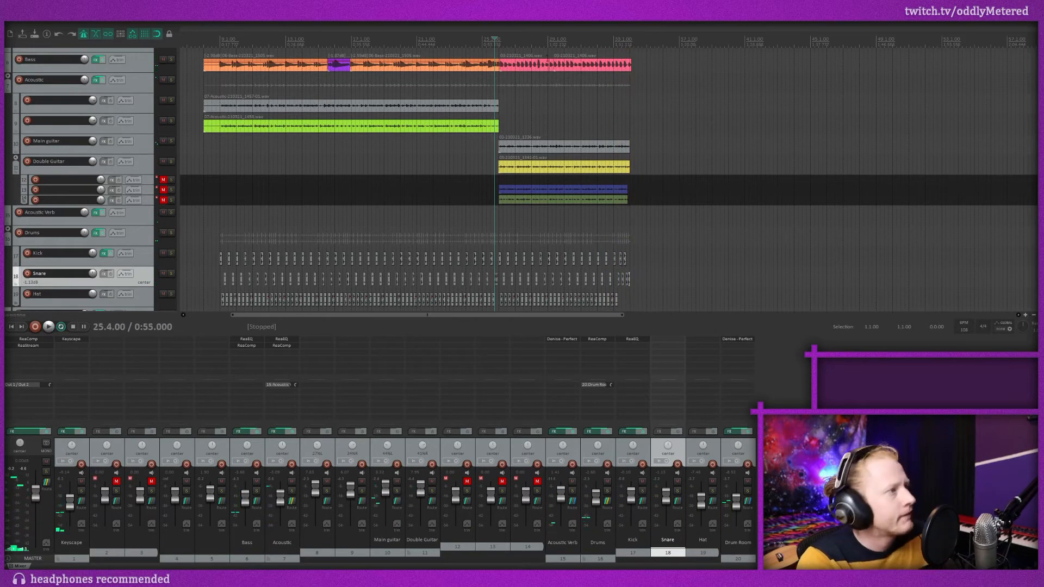
pyautogui.scroll(5, 697, 118)
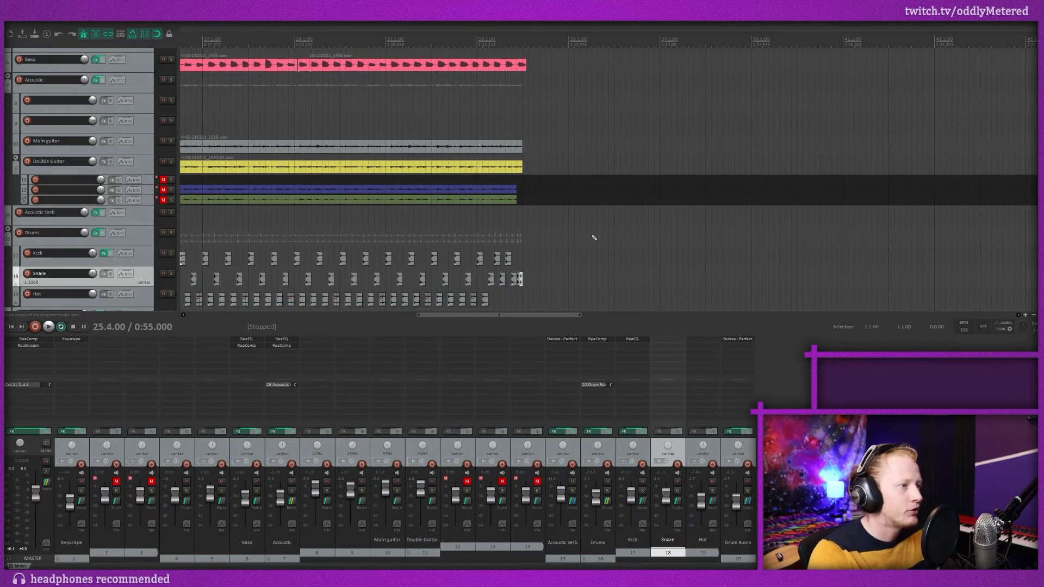
pyautogui.moveTo(529, 316); pyautogui.dragTo(450, 317)
pyautogui.scroll(3, 585, 238)
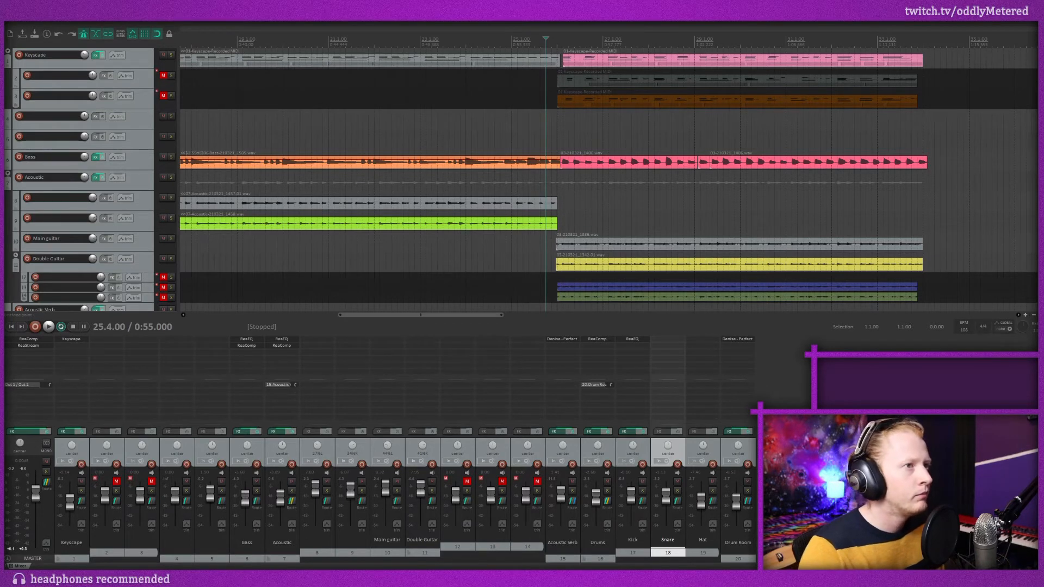
# Open New Text Document from the desktop in Notepad and clear all of its lo-fi notes.
pyautogui.press('super+d')
pyautogui.doubleClick(634, 216)
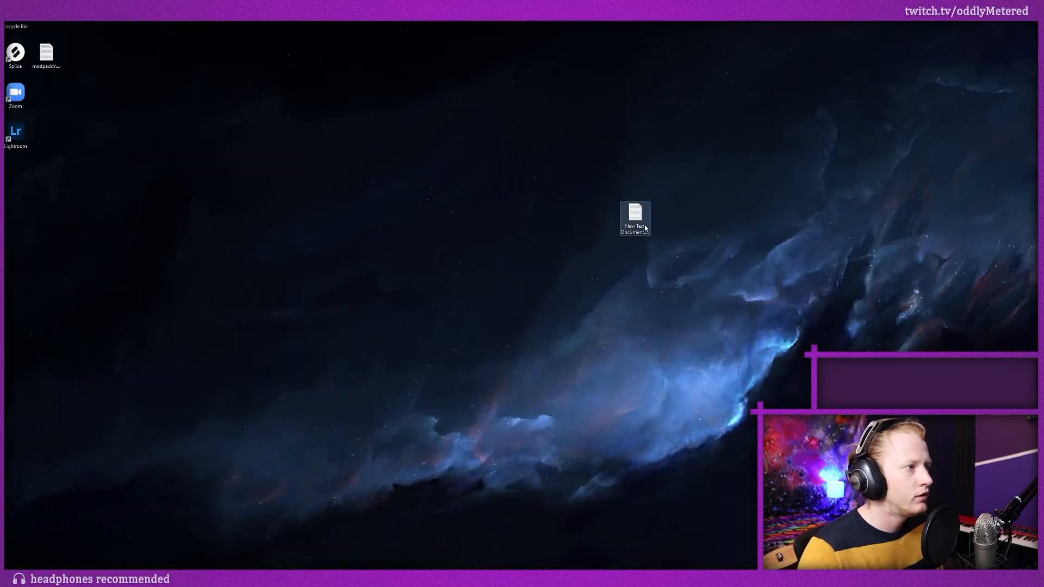
pyautogui.moveTo(805, 80); pyautogui.dragTo(445, 145)
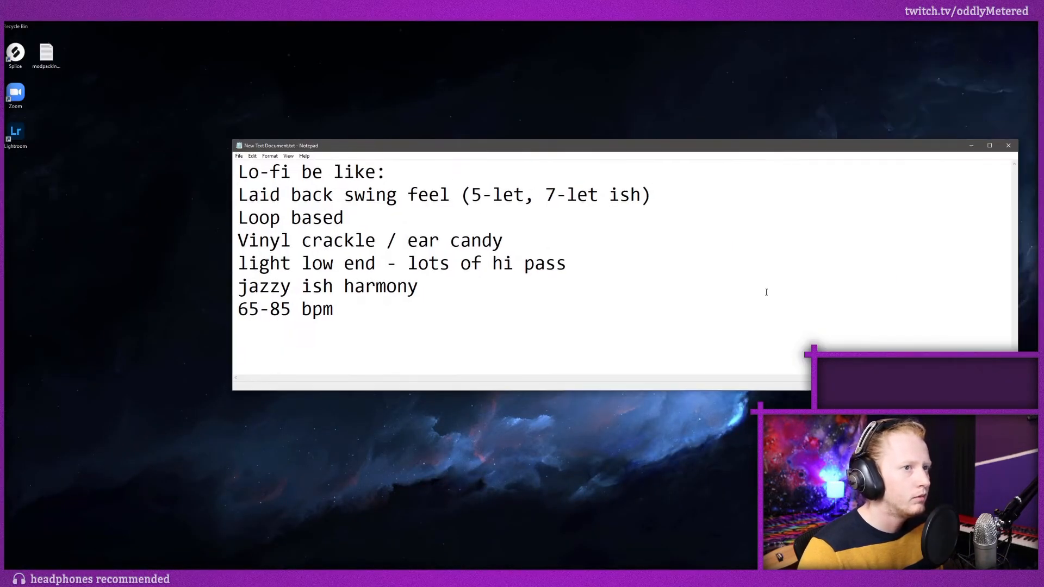
pyautogui.moveTo(334, 310); pyautogui.dragTo(125, 145)
pyautogui.press('BackSpace')
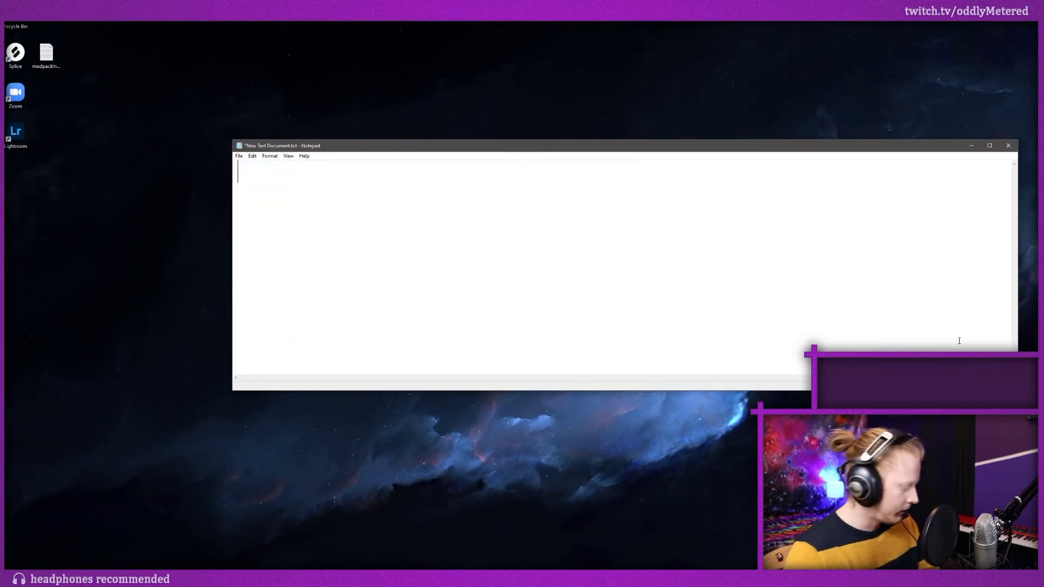
# Resize the empty Notepad window and place it over the REAPER project.
pyautogui.moveTo(1020, 297); pyautogui.dragTo(737, 327)
pyautogui.moveTo(430, 151); pyautogui.dragTo(429, 94)
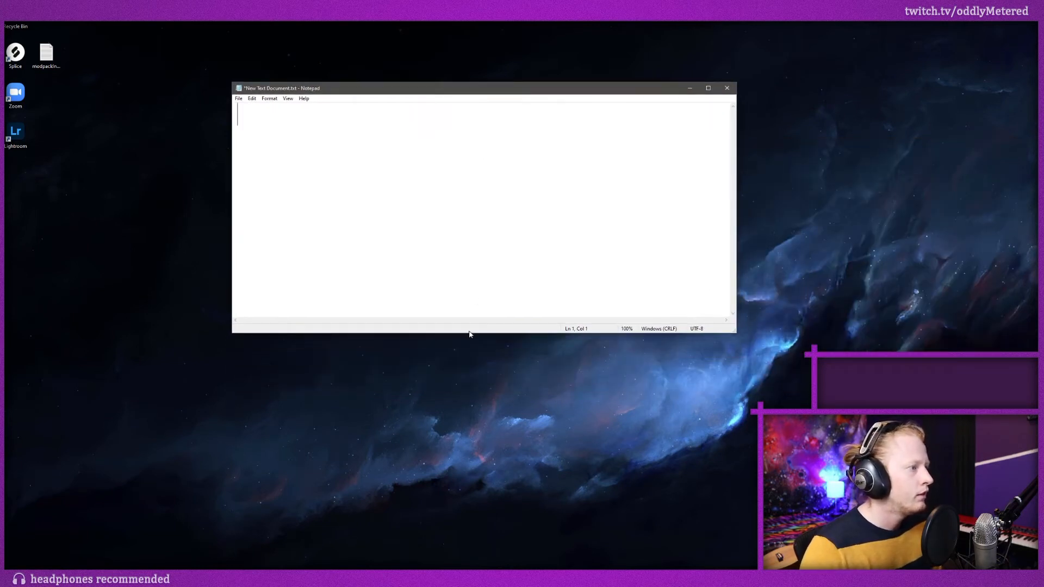
pyautogui.moveTo(467, 333); pyautogui.dragTo(459, 379)
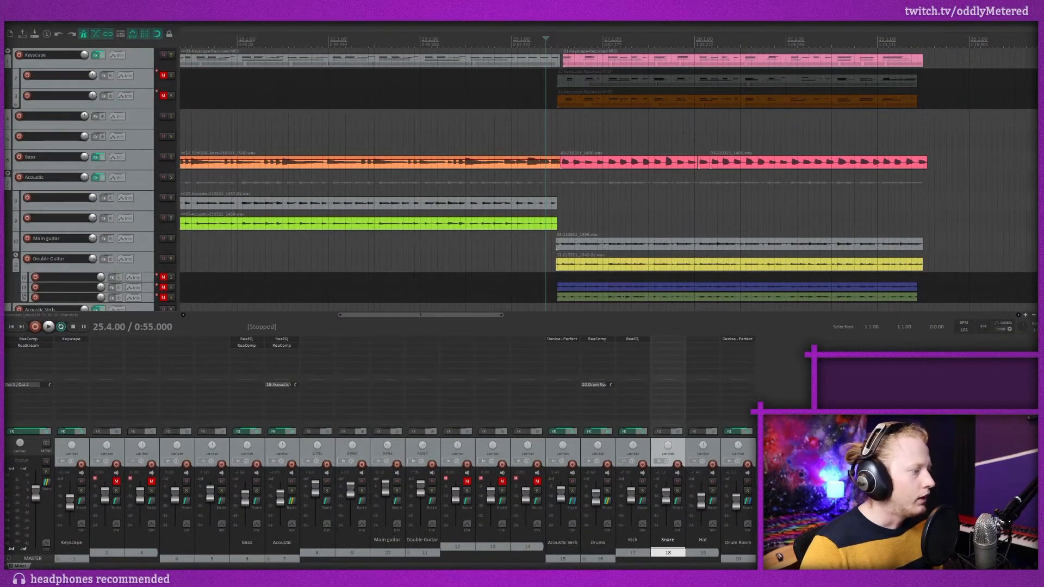
pyautogui.hotkey('alt', 'Tab')
pyautogui.moveTo(571, 91); pyautogui.dragTo(796, 160)
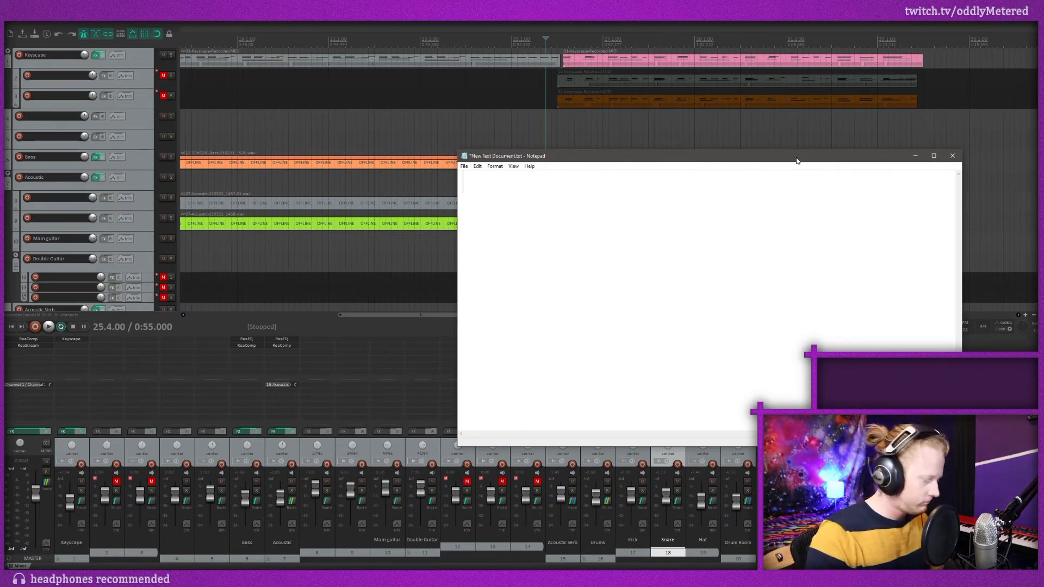
# Write "cuz I'll just keep on walkin" as the first lyric line of the empty text document.
pyautogui.write('cyuz')
pyautogui.press('BackSpace')
pyautogui.write('uyz')
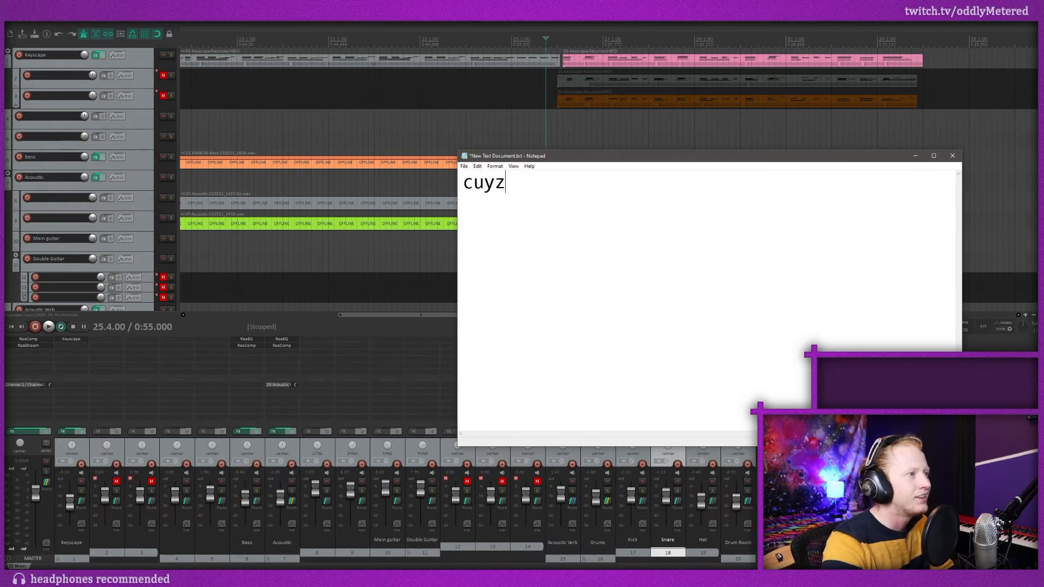
pyautogui.press('BackSpace')
pyautogui.press('BackSpace')
pyautogui.write("z I'll just")
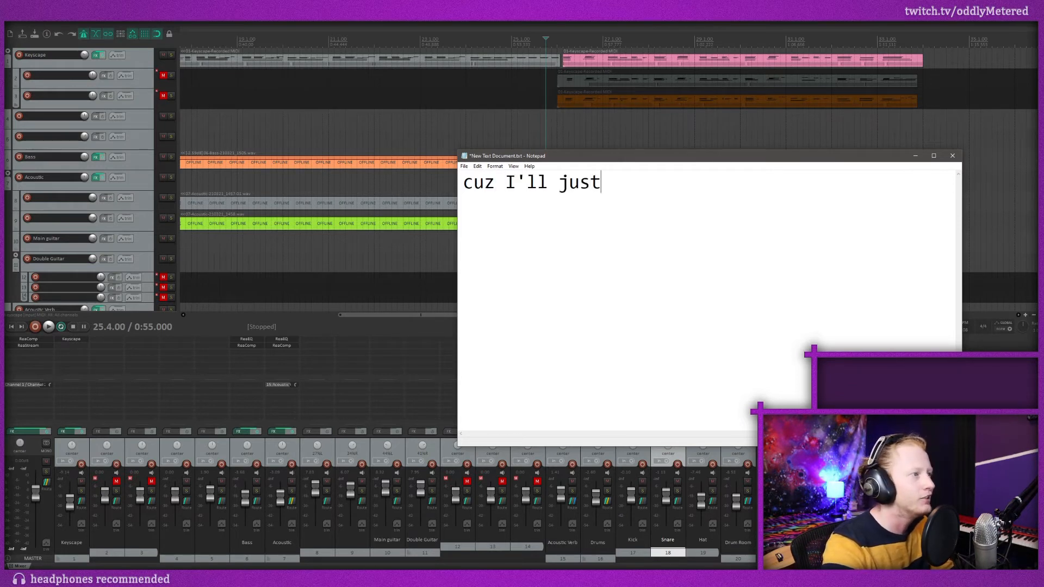
pyautogui.write(' keep on walkin')
pyautogui.press('Return')
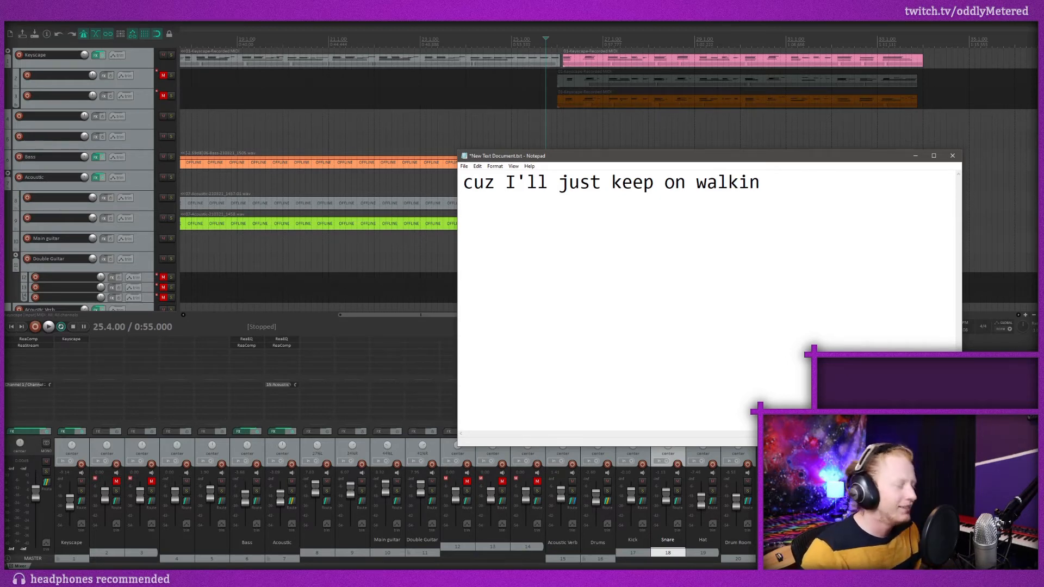
# Play the new section from 25.1.00 beside the lyrics, stop with the edit cursor at 27.2.00, and return to the Notepad document.
pyautogui.click(514, 46)
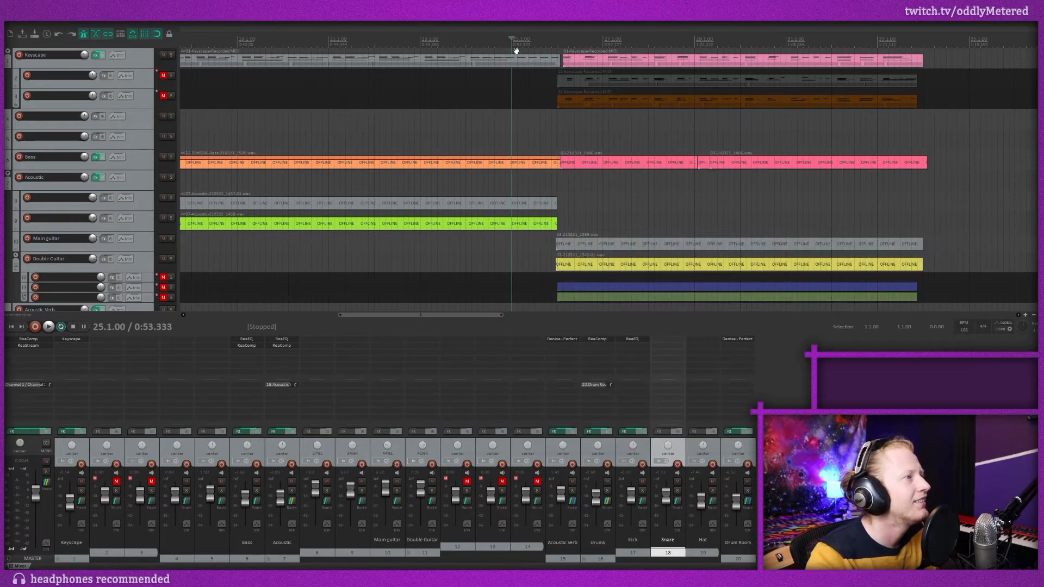
pyautogui.press('space')
pyautogui.click(356, 579)
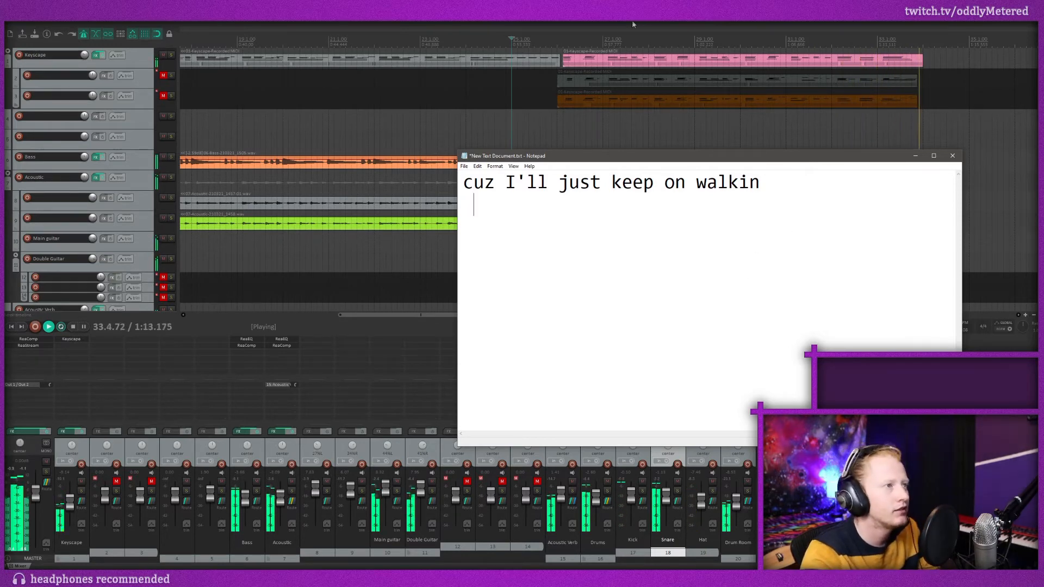
pyautogui.click(616, 36)
pyautogui.press('space')
pyautogui.hotkey('alt', 'Tab')
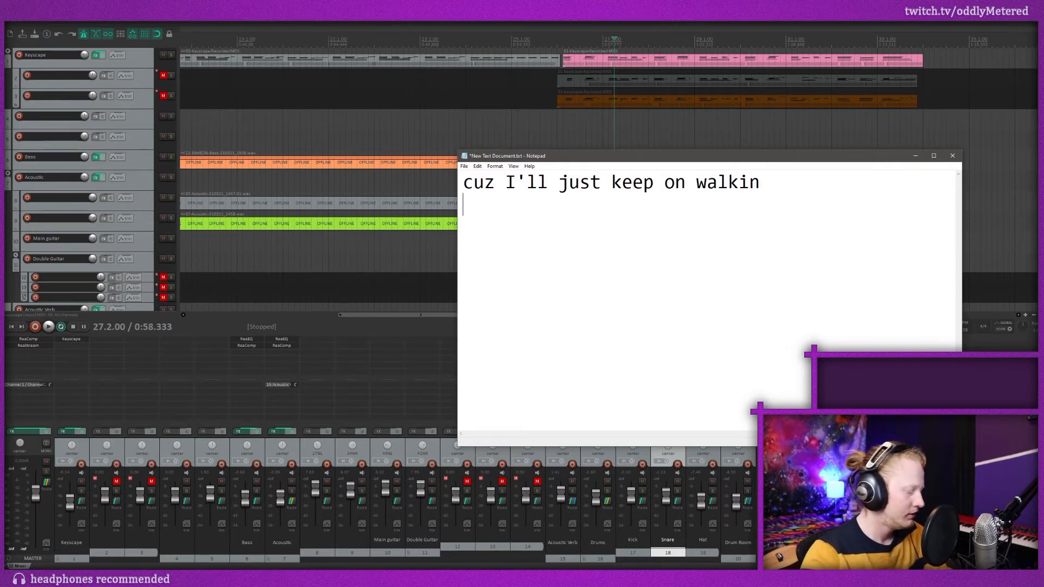
# Add the second lyric line "and you'll just keep on talkin".
pyautogui.press('Return')
pyautogui.write('a')
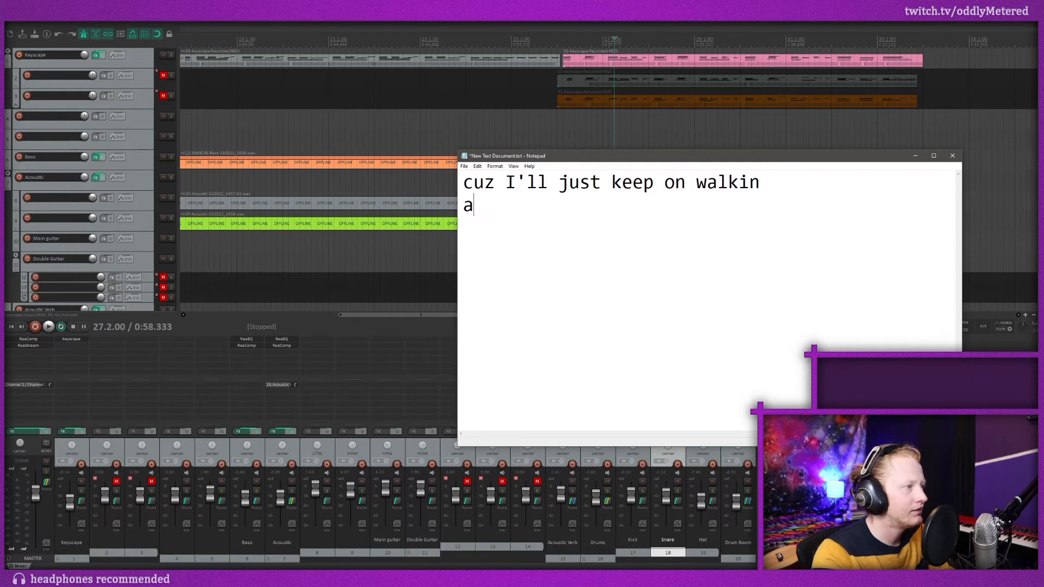
pyautogui.write("snd you'll ja")
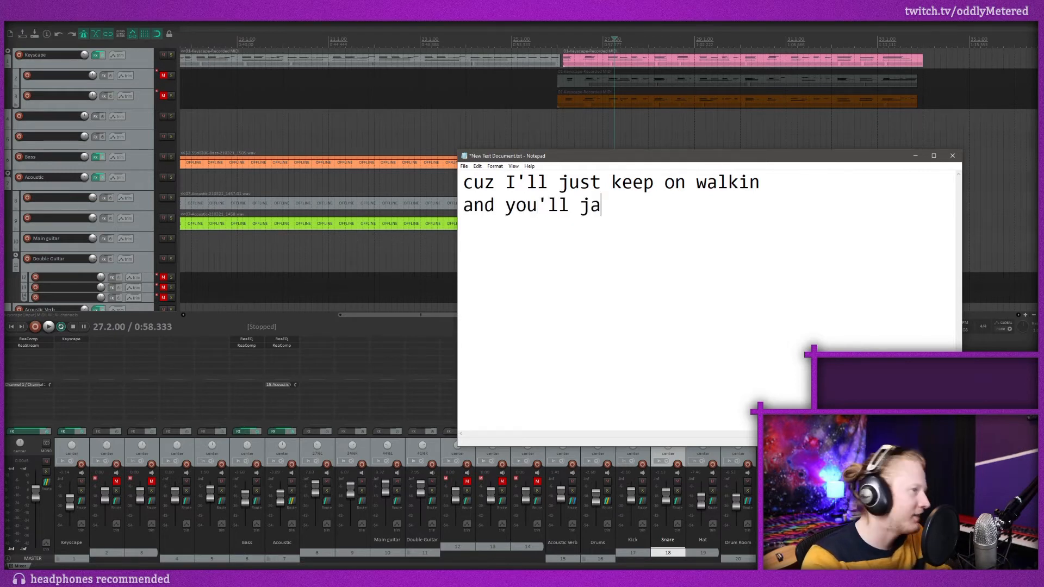
pyautogui.press('BackSpace')
pyautogui.write('ust keep on talkin')
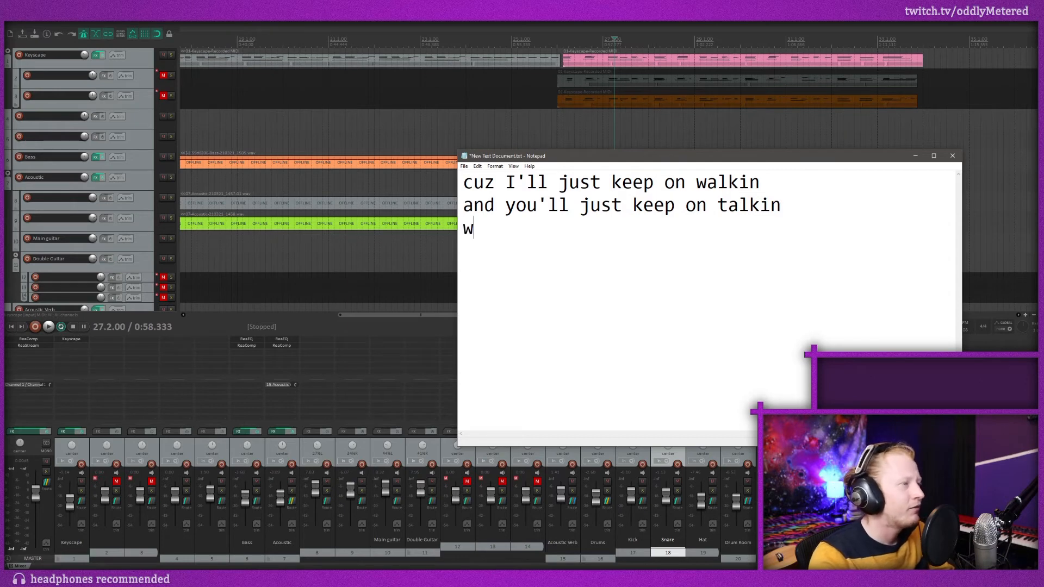
# Write the third lyric line as "well you oughta know the falling snow", correcting its opening word.
pyautogui.write("we'll ouou ")
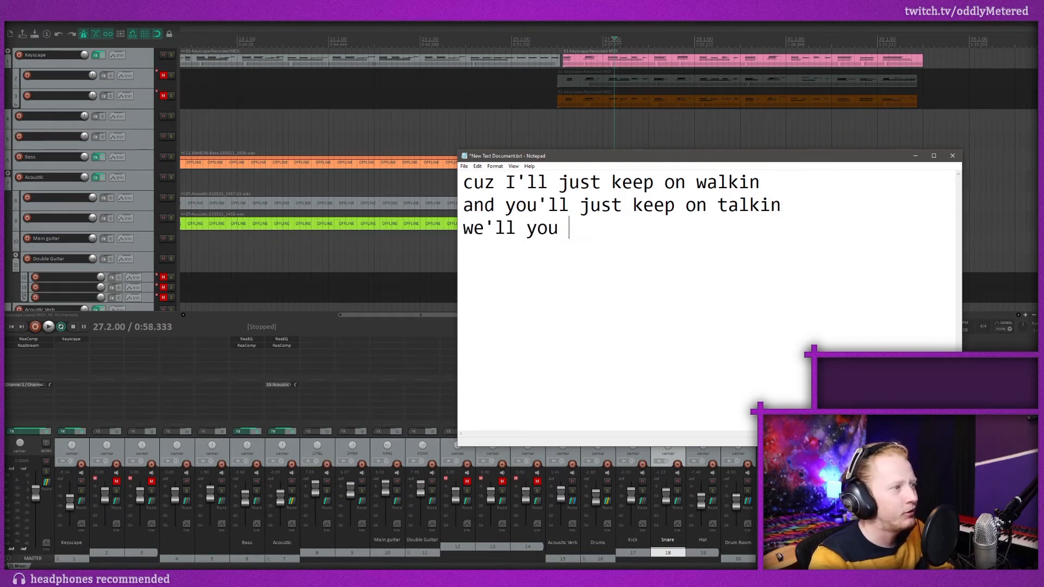
pyautogui.write('out')
pyautogui.press('BackSpace')
pyautogui.press('BackSpace')
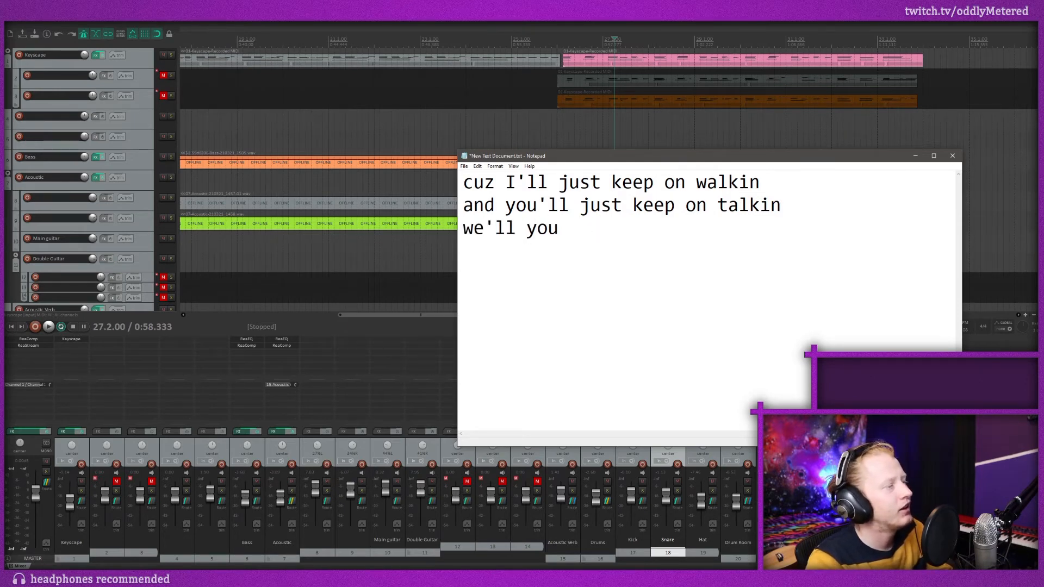
pyautogui.write('u o')
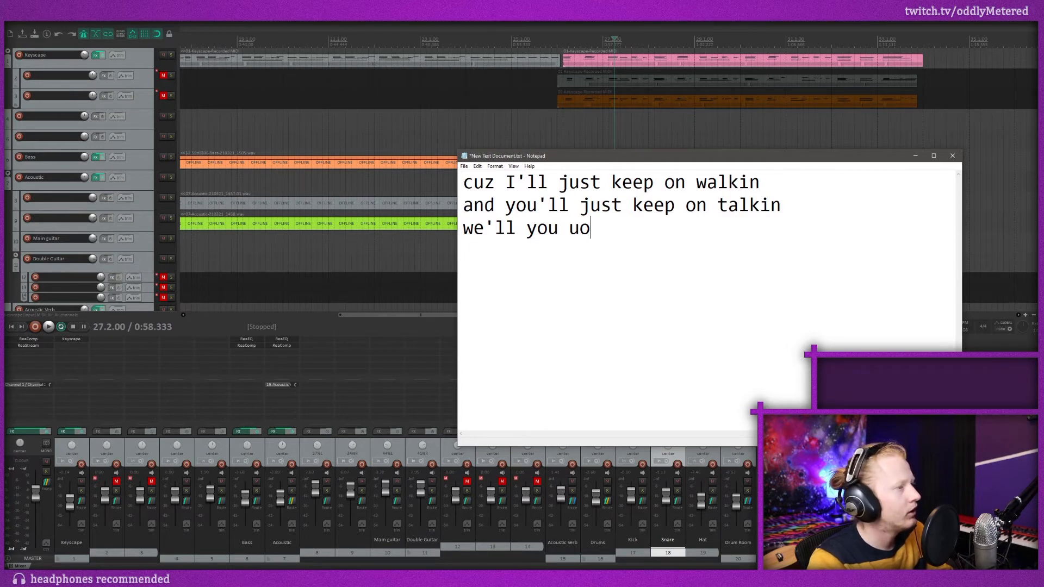
pyautogui.write('ughta')
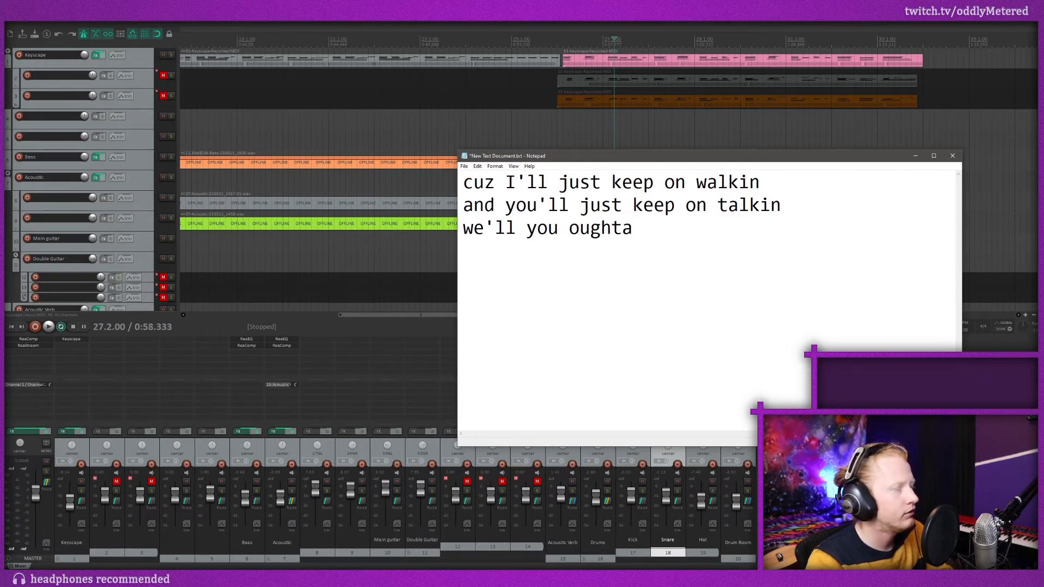
pyautogui.press('BackSpace')
pyautogui.press('BackSpace')
pyautogui.press('BackSpace')
pyautogui.press('BackSpace')
pyautogui.press('BackSpace')
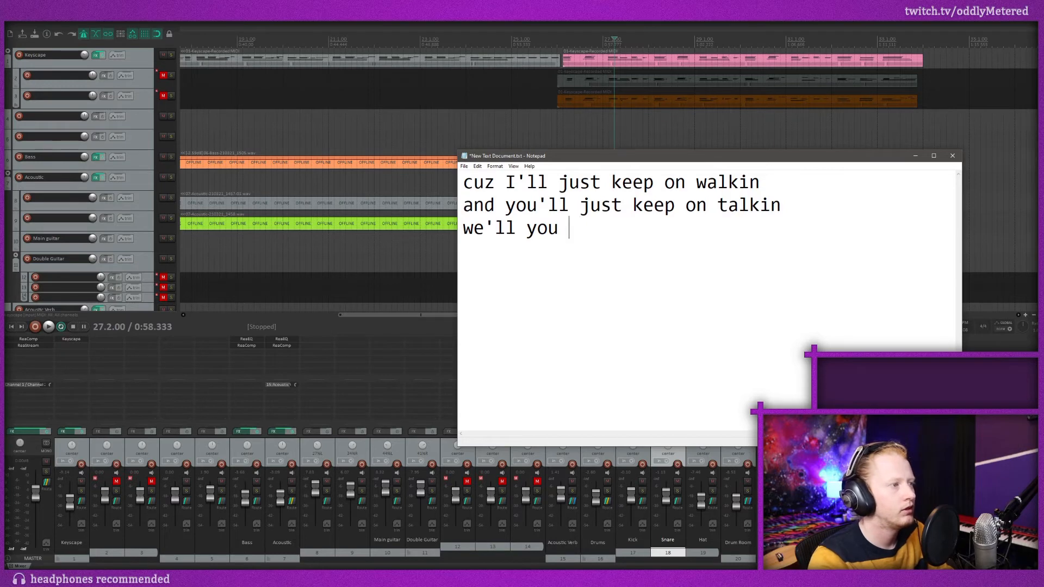
pyautogui.write('au')
pyautogui.write('ughta know')
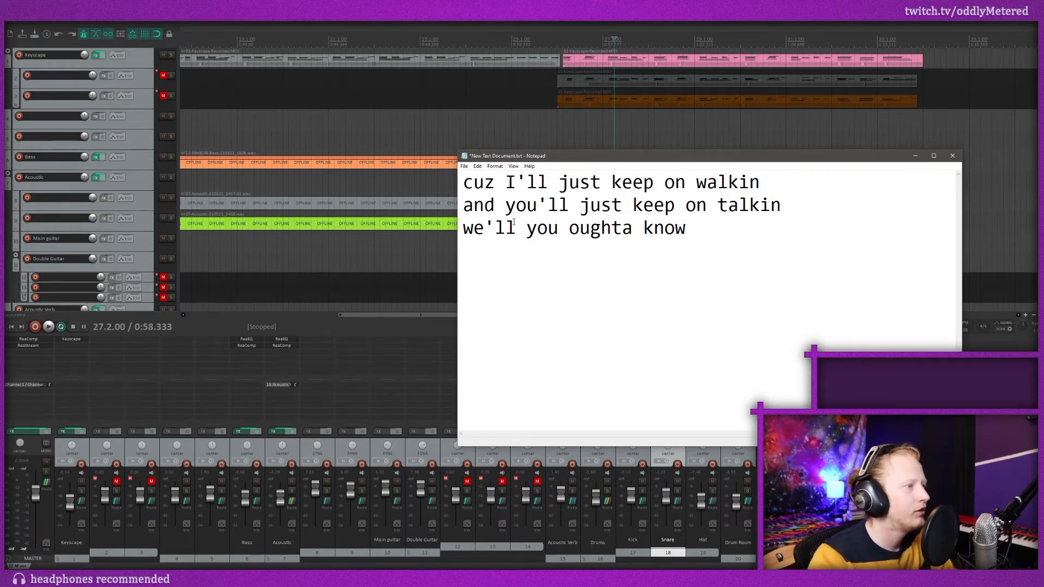
pyautogui.press('BackSpace')
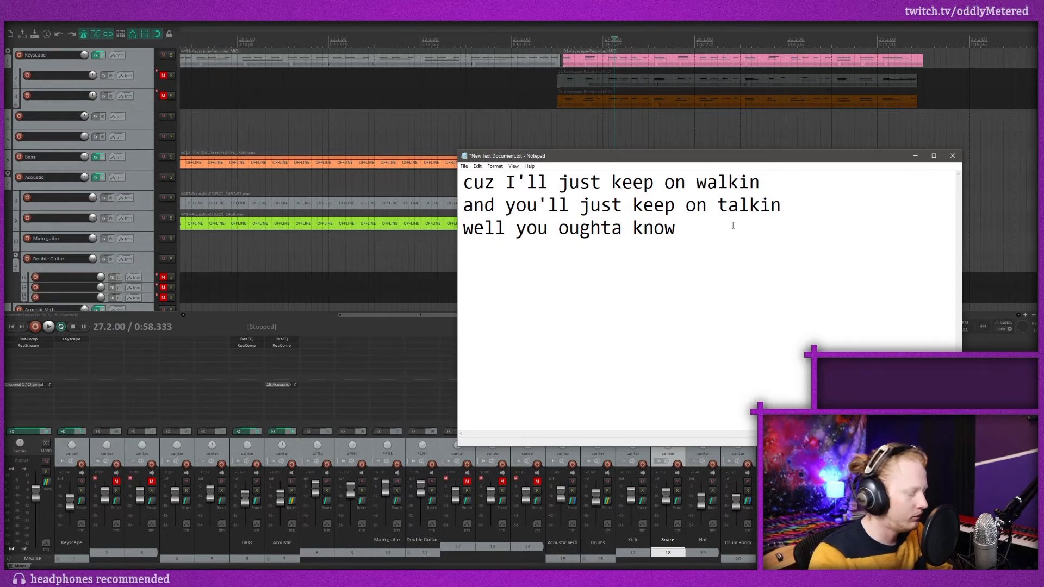
pyautogui.write('he falling snow')
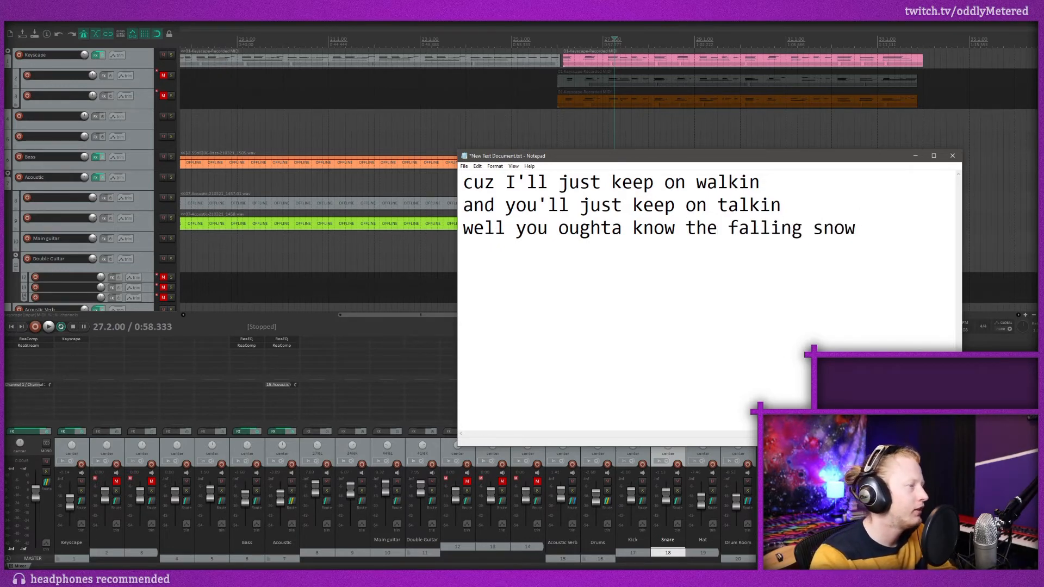
# Add the fourth lyric line "will never stick to what I know".
pyautogui.write('we')
pyautogui.press('BackSpace')
pyautogui.write('ill')
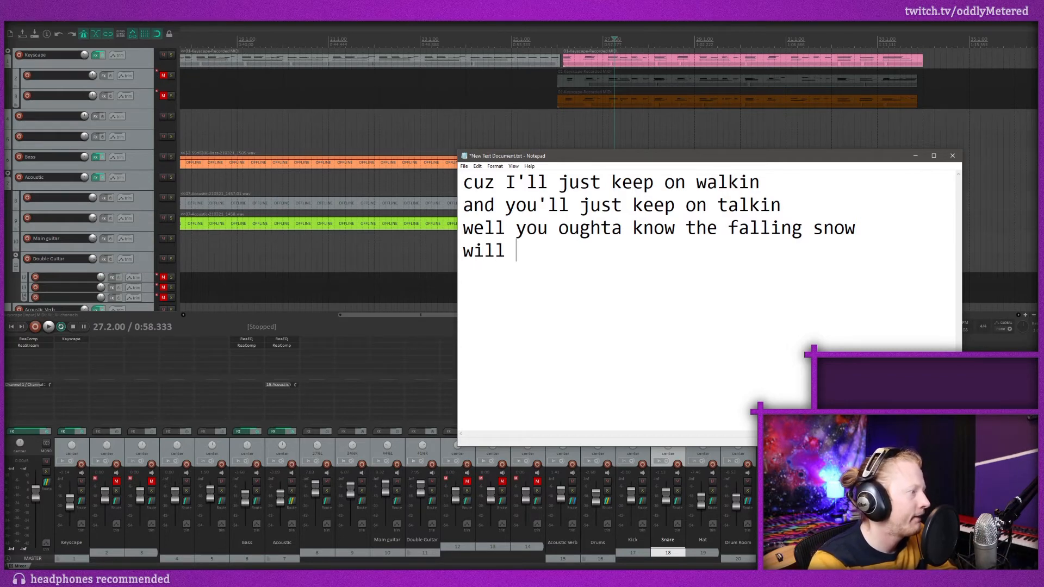
pyautogui.write(' never')
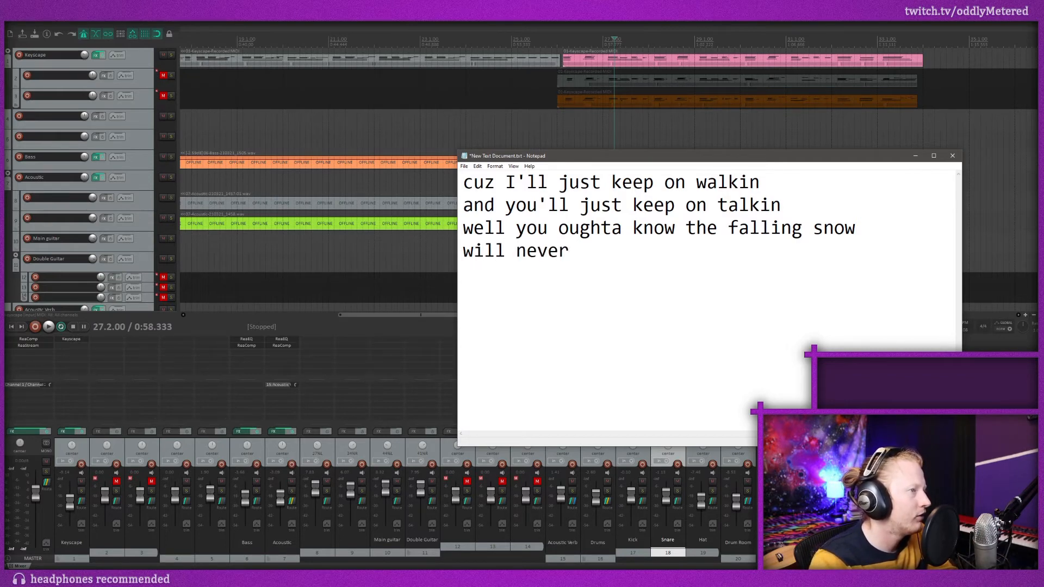
pyautogui.write(' stick ')
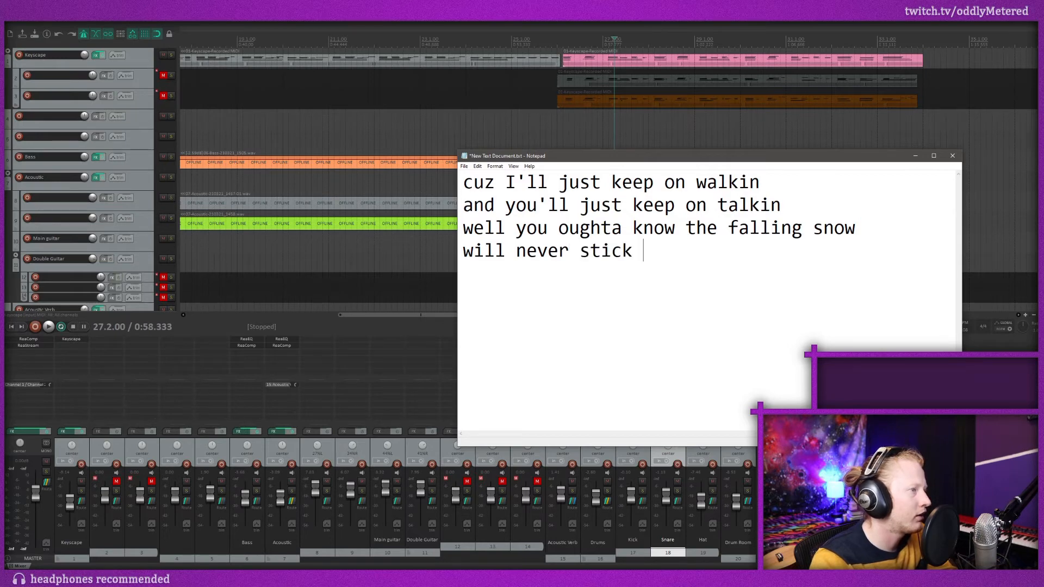
pyautogui.write('to what ')
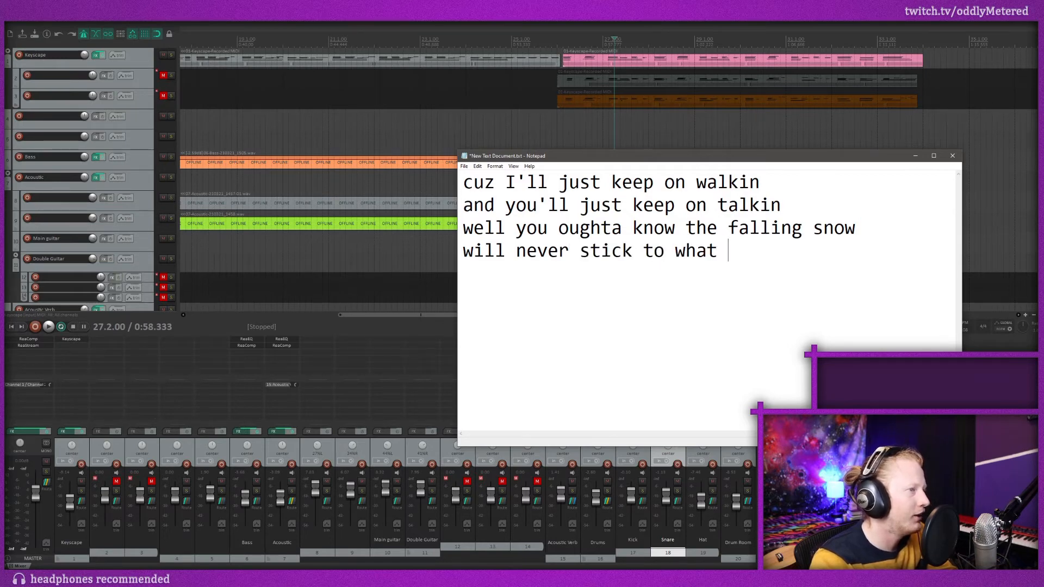
pyautogui.write('I know')
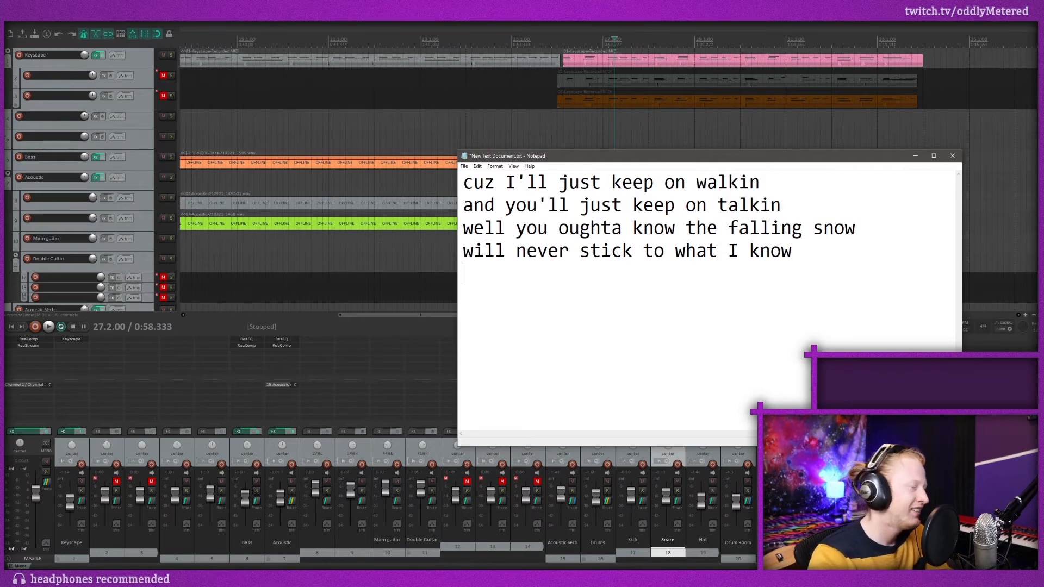
# Add the fifth lyric line "so I'll keep to the end".
pyautogui.press('Return')
pyautogui.write('so I')
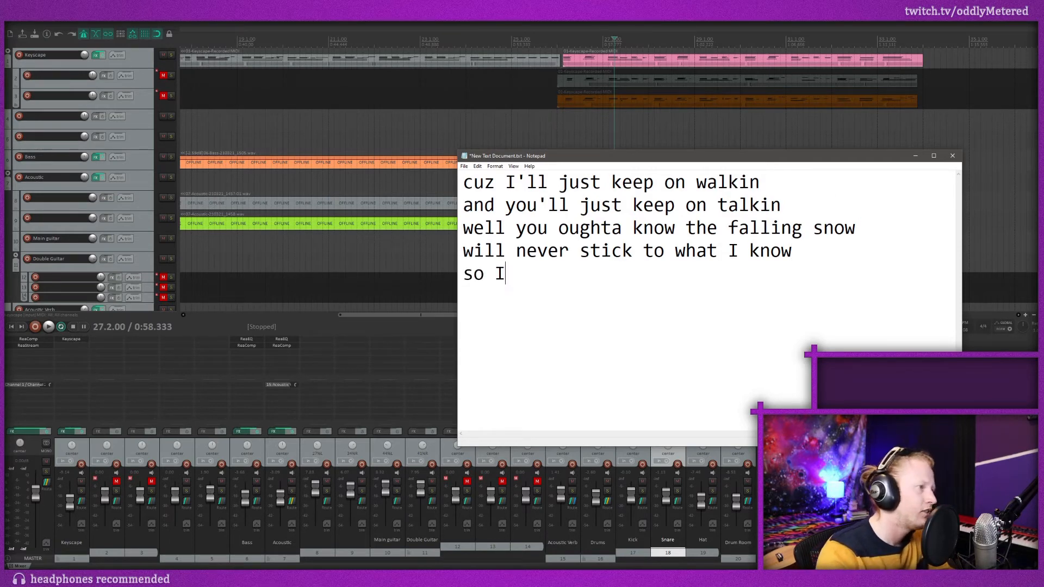
pyautogui.write("'ll keep to the end")
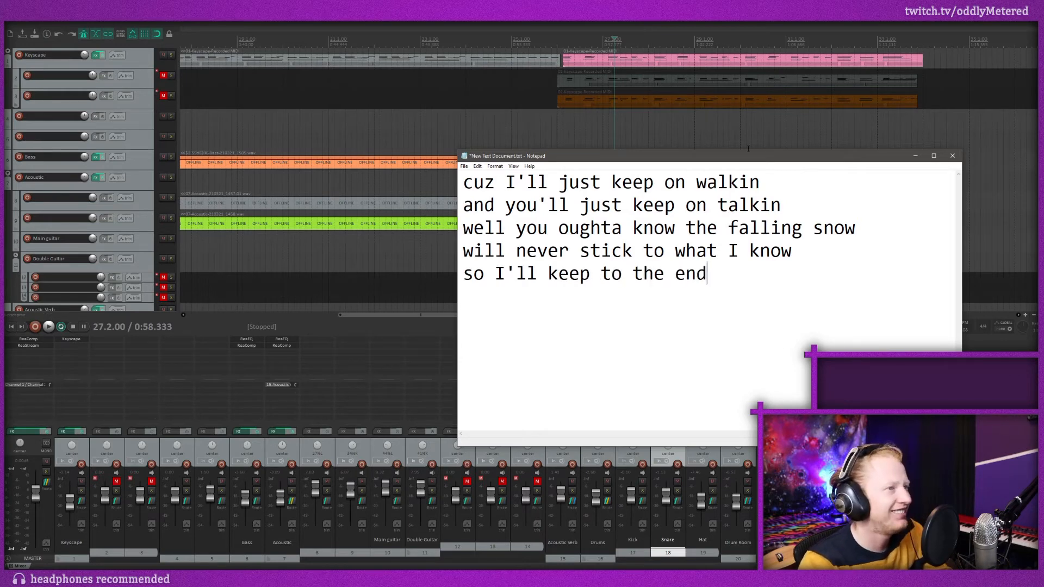
# Move the Notepad window aside and replace "stick to what I know" in the fourth line with "find a warmer home".
pyautogui.moveTo(745, 157); pyautogui.dragTo(796, 224)
pyautogui.moveTo(843, 317); pyautogui.dragTo(634, 322)
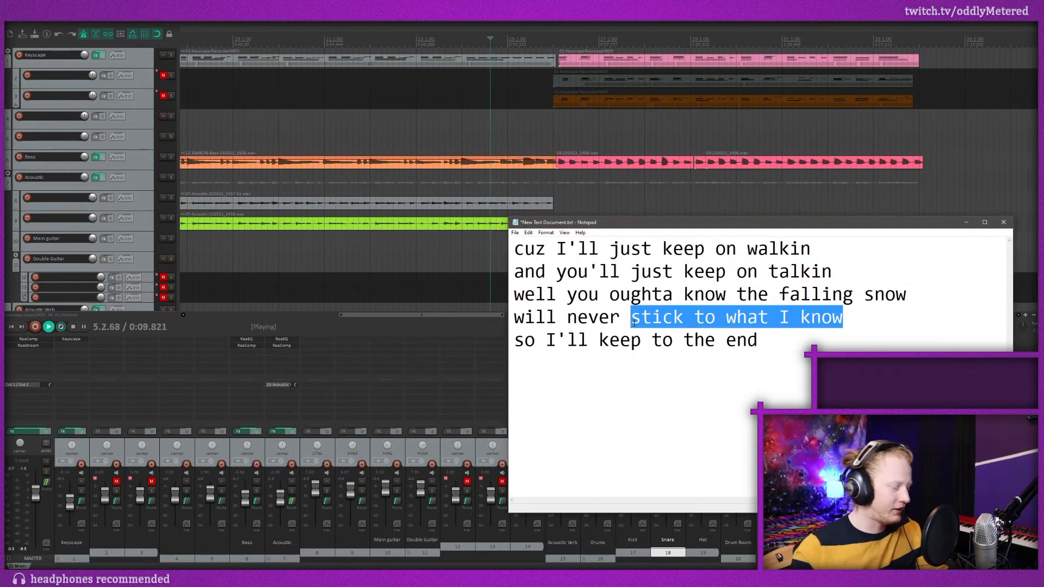
pyautogui.write('find')
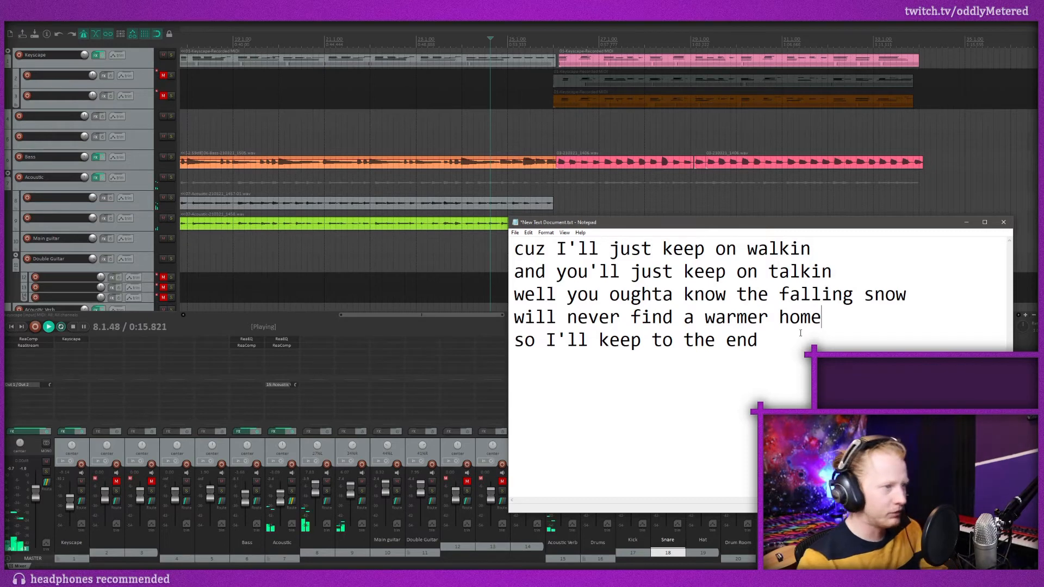
# Reword the last lyric line to "so I'll just keep runnin to the end" and stop project playback with the edit cursor at 24.3.00.
pyautogui.moveTo(800, 350); pyautogui.dragTo(630, 341)
pyautogui.press('BackSpace')
pyautogui.click(485, 264)
pyautogui.press('space')
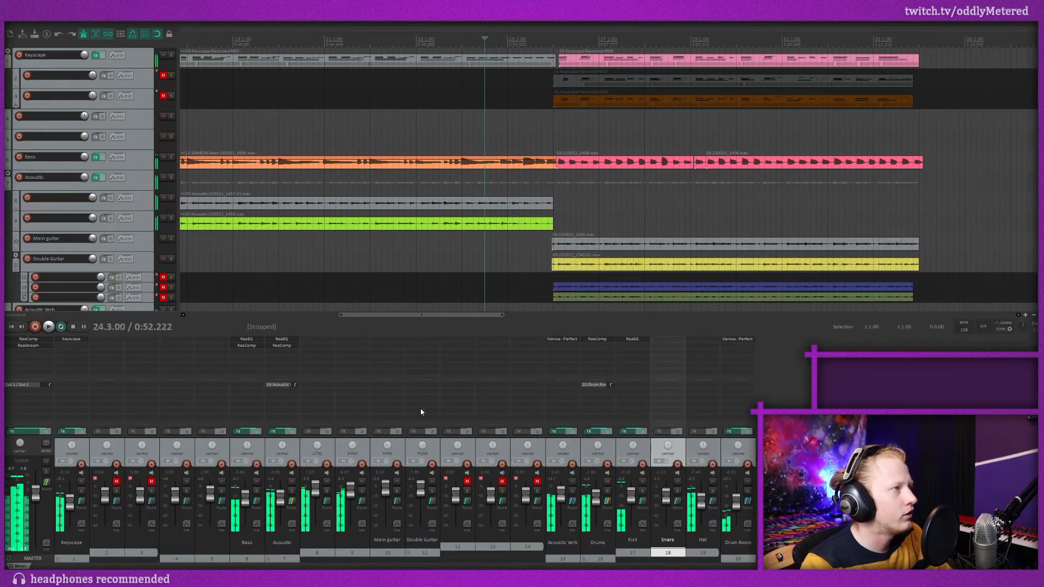
pyautogui.hotkey('alt', 'Tab')
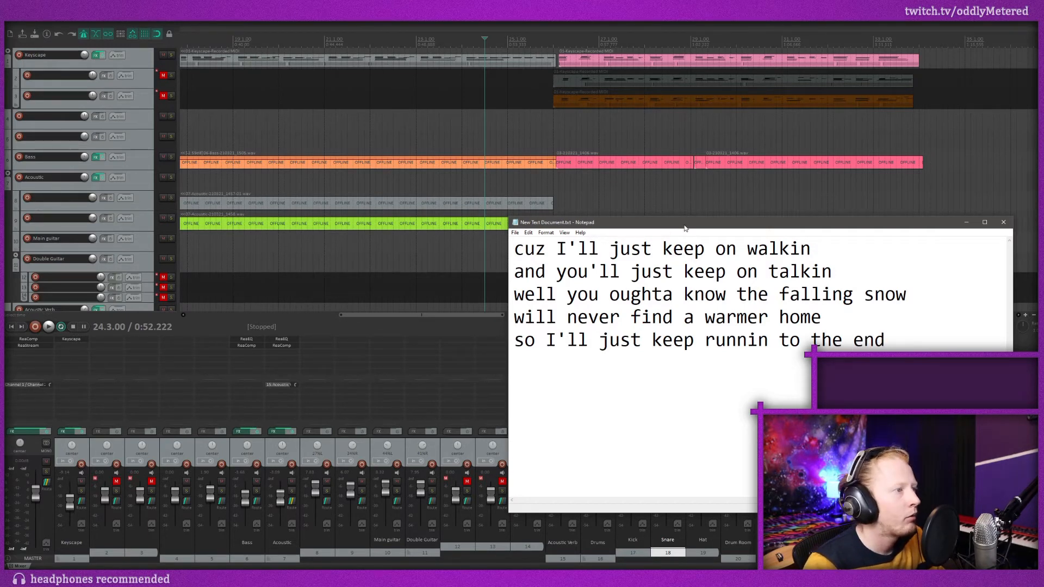
# Reposition the lyrics window over the project and replace "runnin" in the last line with "walkin".
pyautogui.moveTo(685, 229); pyautogui.dragTo(595, 216)
pyautogui.doubleClick(671, 329)
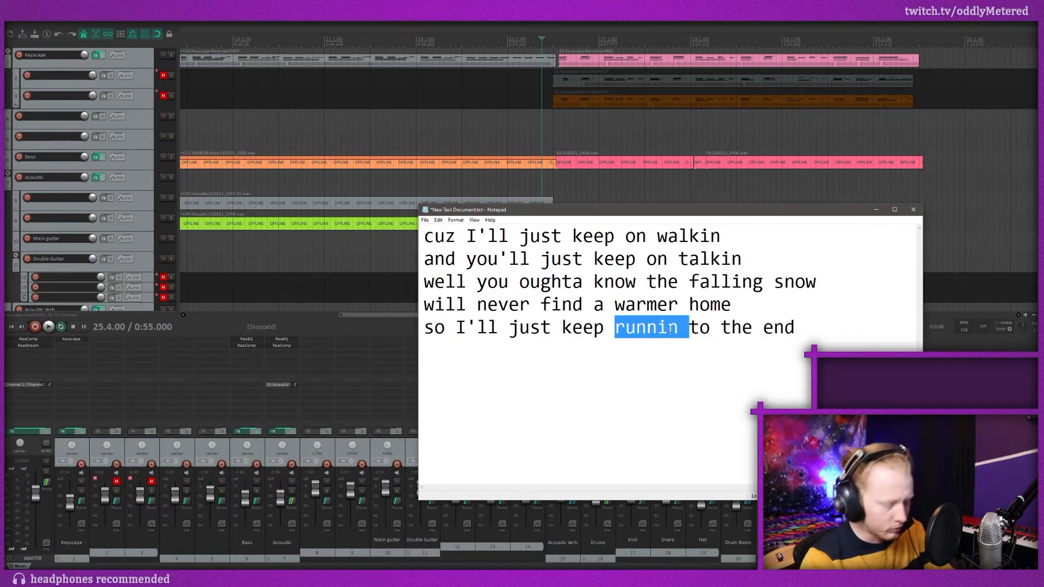
pyautogui.write('walkin')
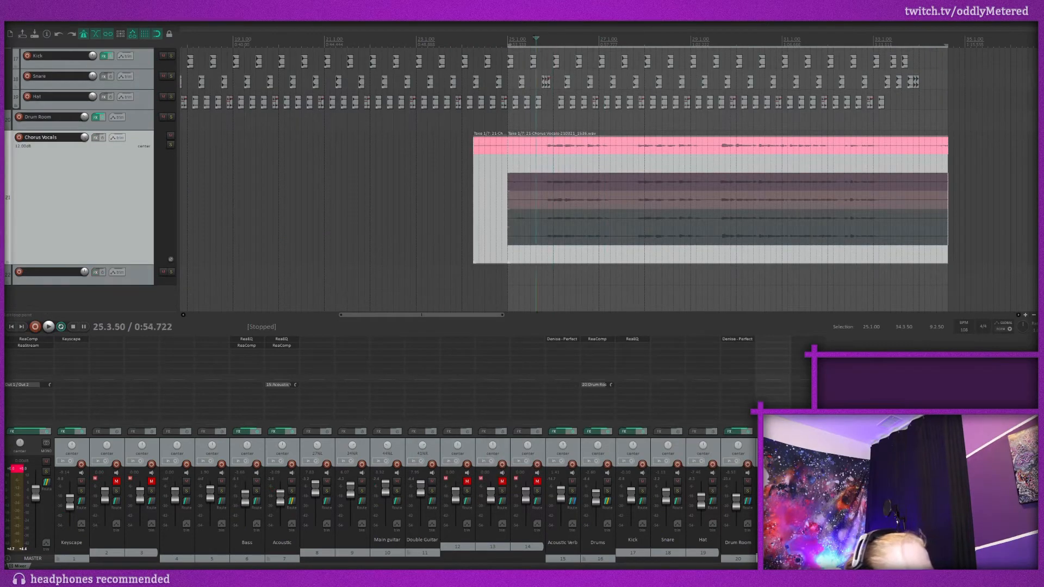
# Add ReaComp to the Chorus Vocals track and raise its wet output to about +8.6 dB while the chorus plays.
pyautogui.press('space')
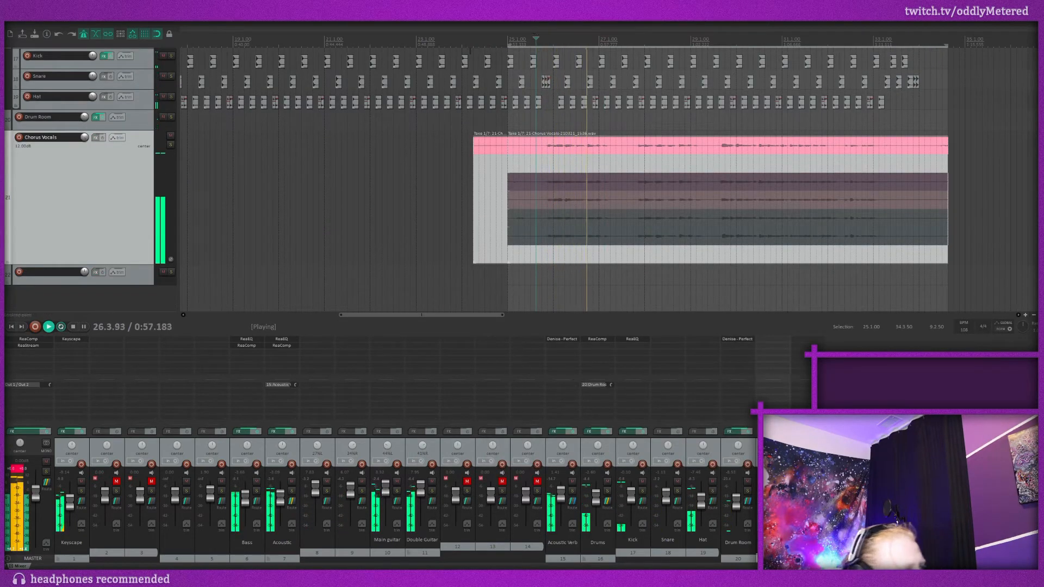
pyautogui.click(16, 477)
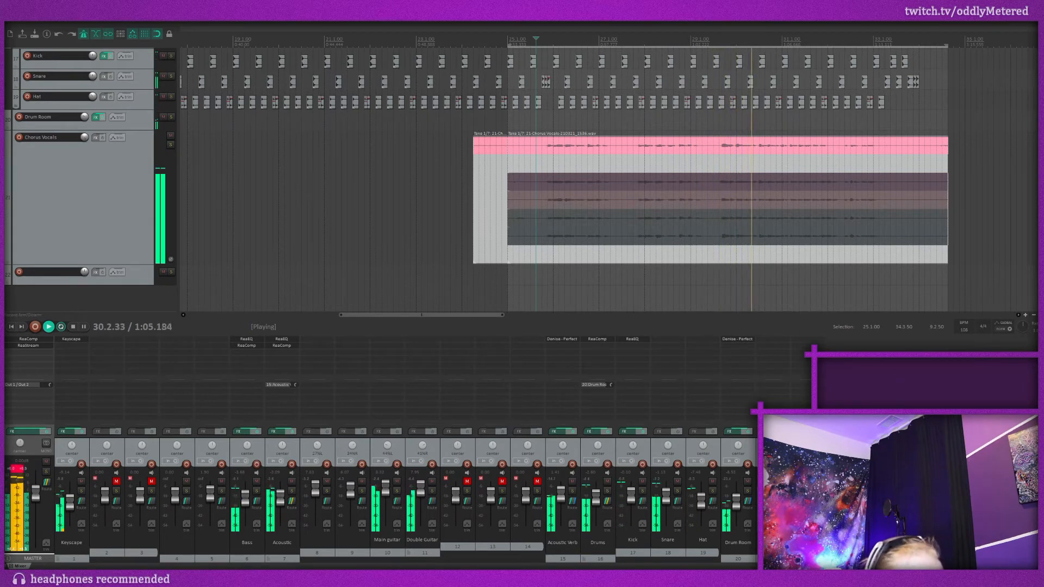
pyautogui.click(778, 340)
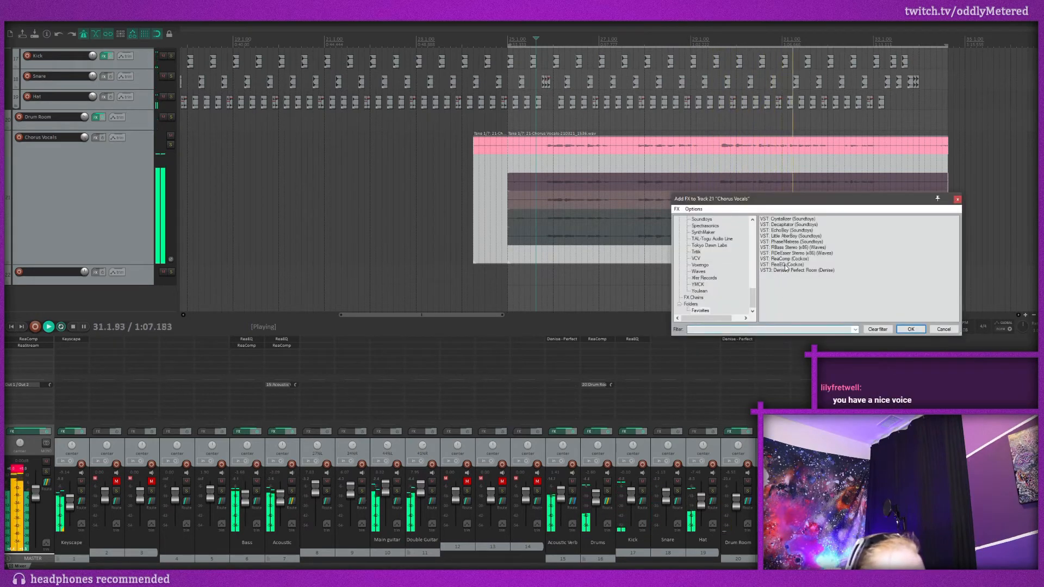
pyautogui.doubleClick(788, 259)
pyautogui.moveTo(146, 32); pyautogui.dragTo(543, 170)
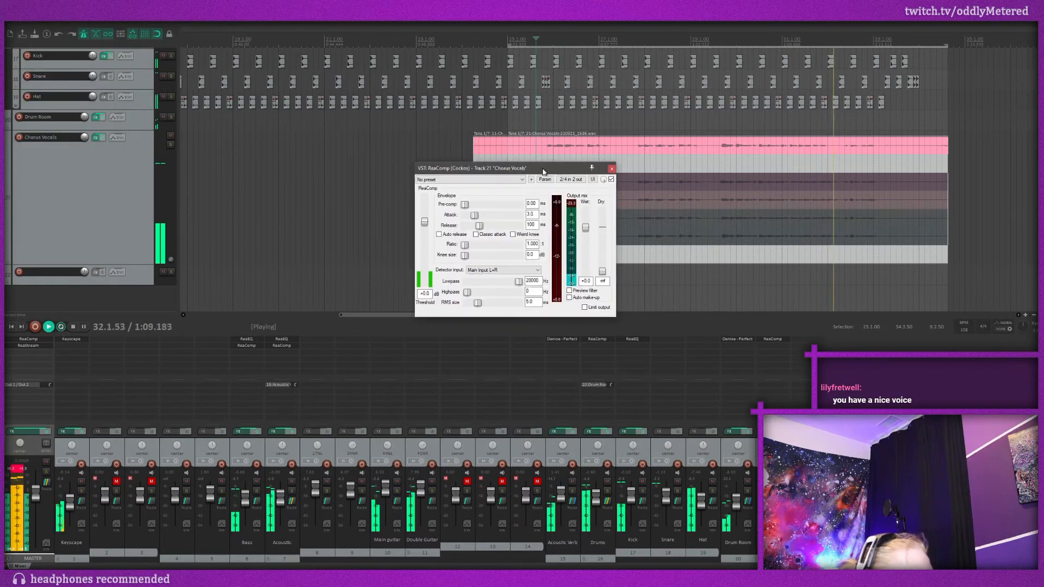
pyautogui.moveTo(585, 228); pyautogui.dragTo(585, 221)
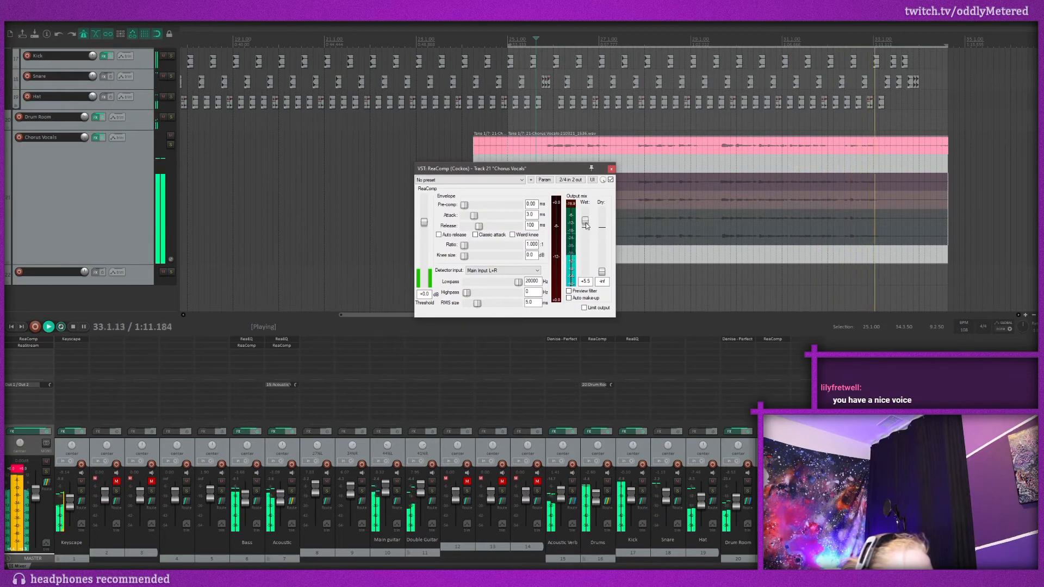
pyautogui.press('space')
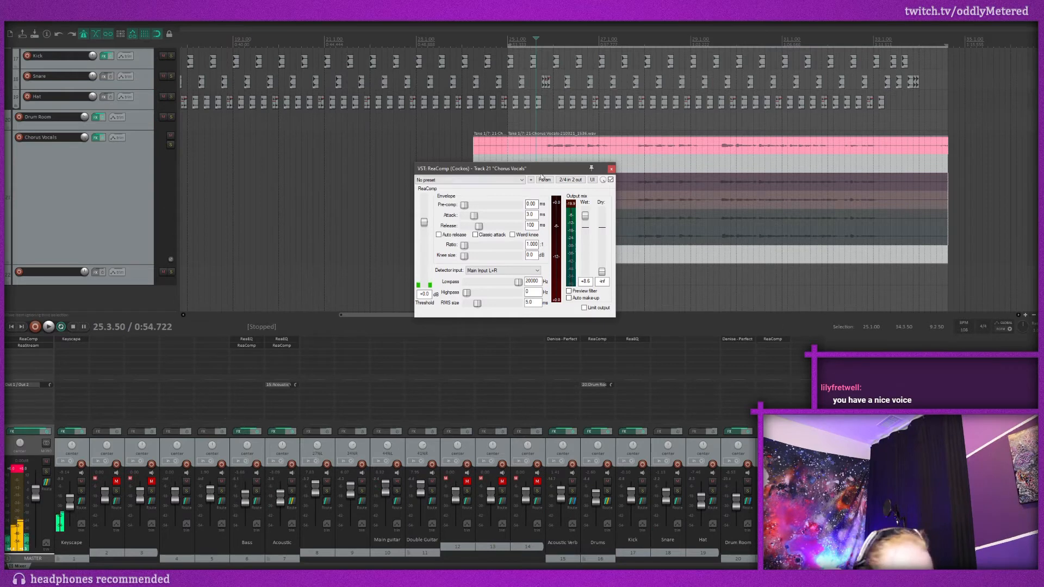
# Move the ReaComp window aside and audition the purple take and the light pink take below it against the mix.
pyautogui.moveTo(558, 175); pyautogui.dragTo(391, 164)
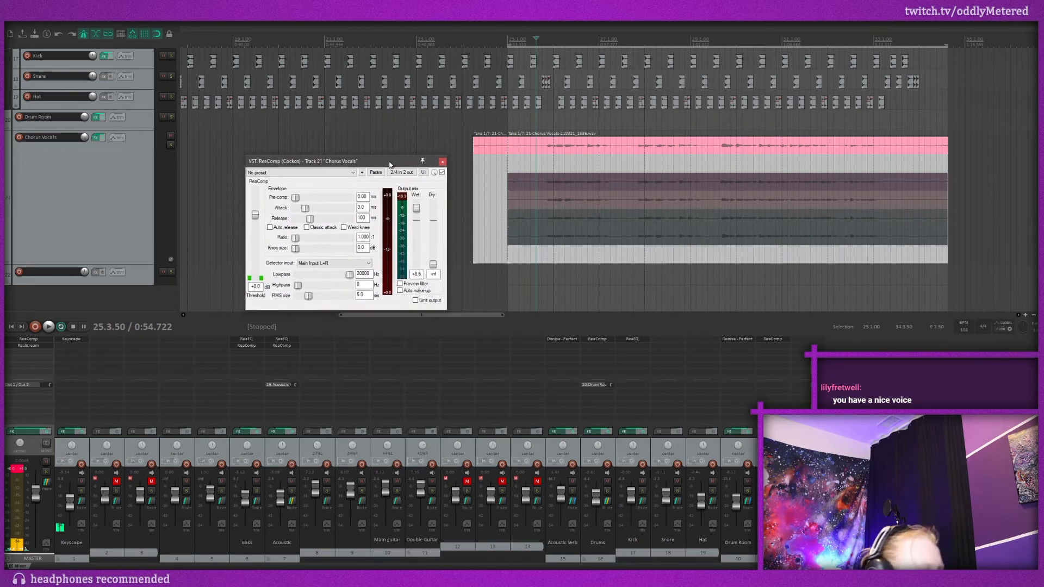
pyautogui.click(584, 185)
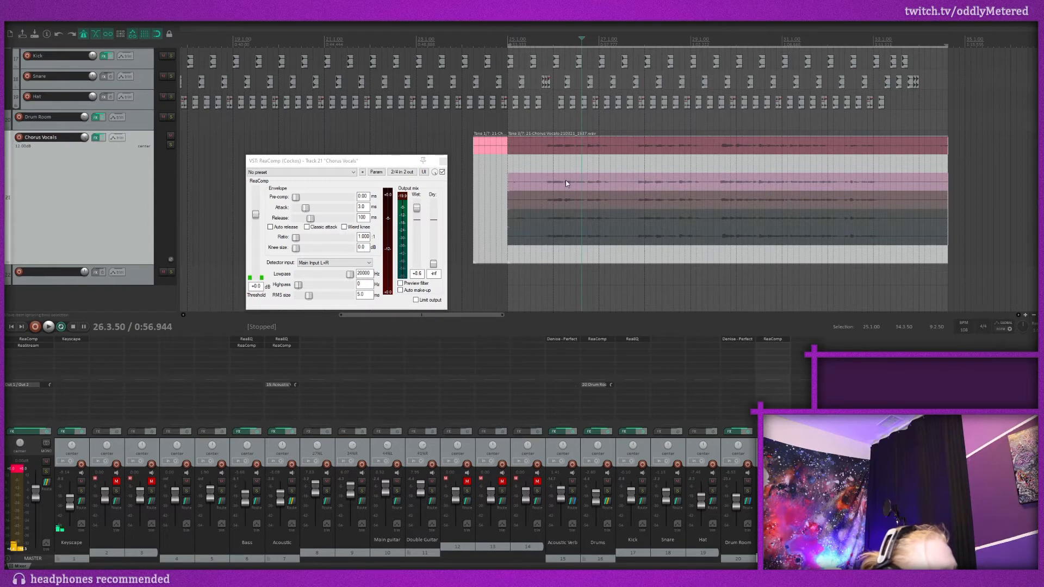
pyautogui.click(566, 183)
pyautogui.press('space')
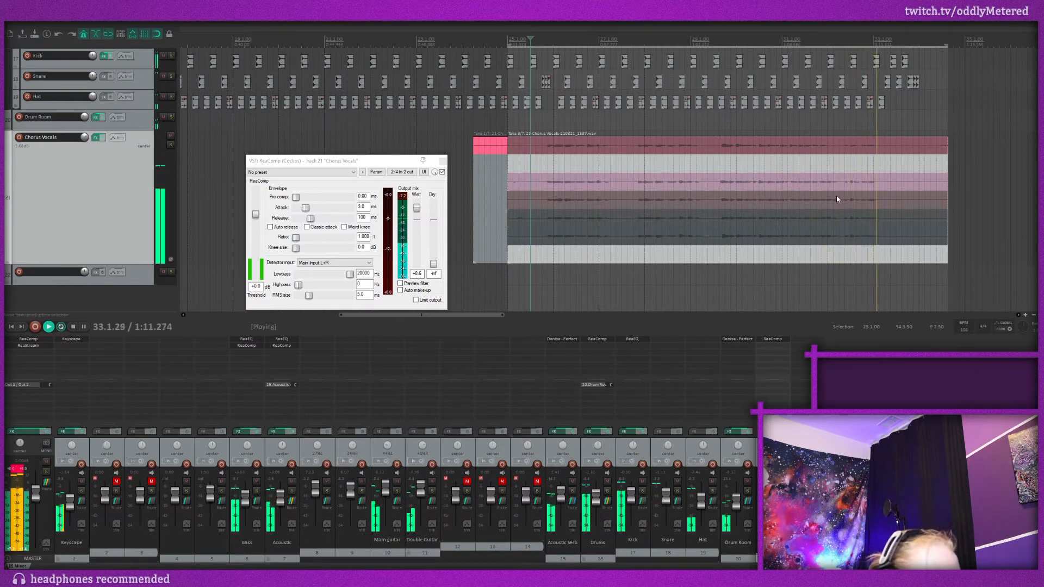
pyautogui.press('space')
pyautogui.click(593, 196)
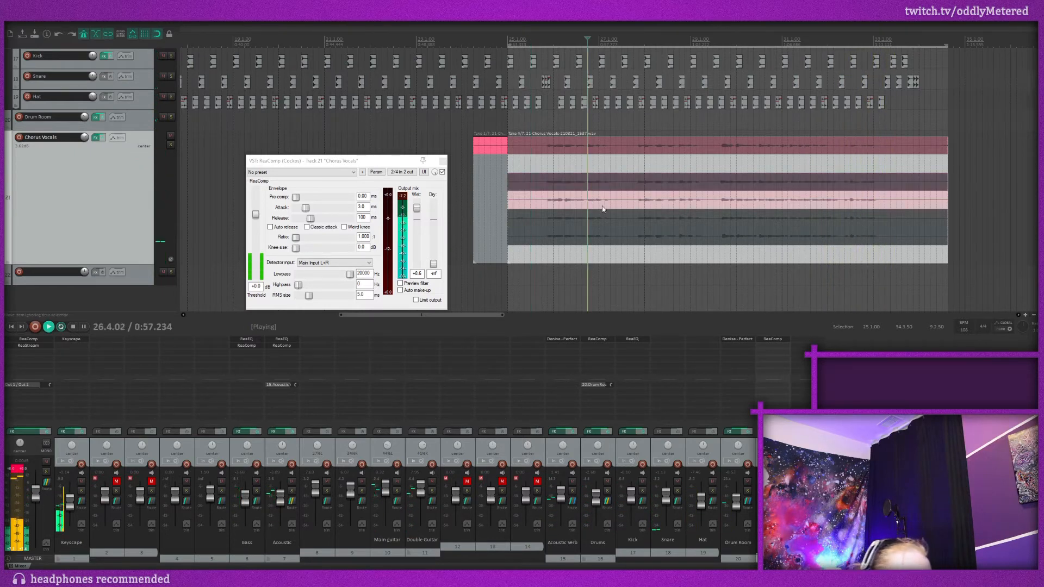
pyautogui.press('space')
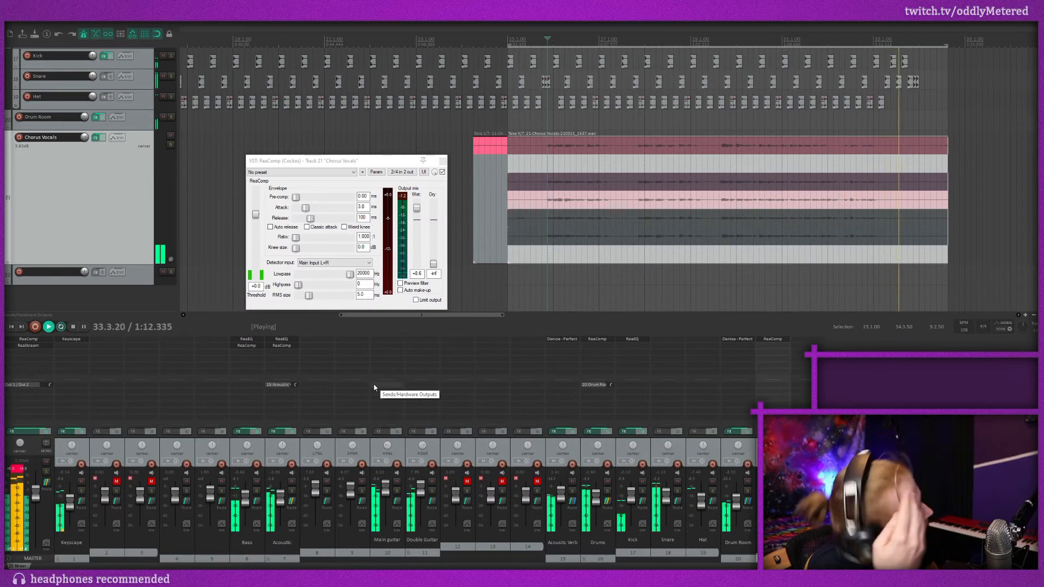
pyautogui.press('space')
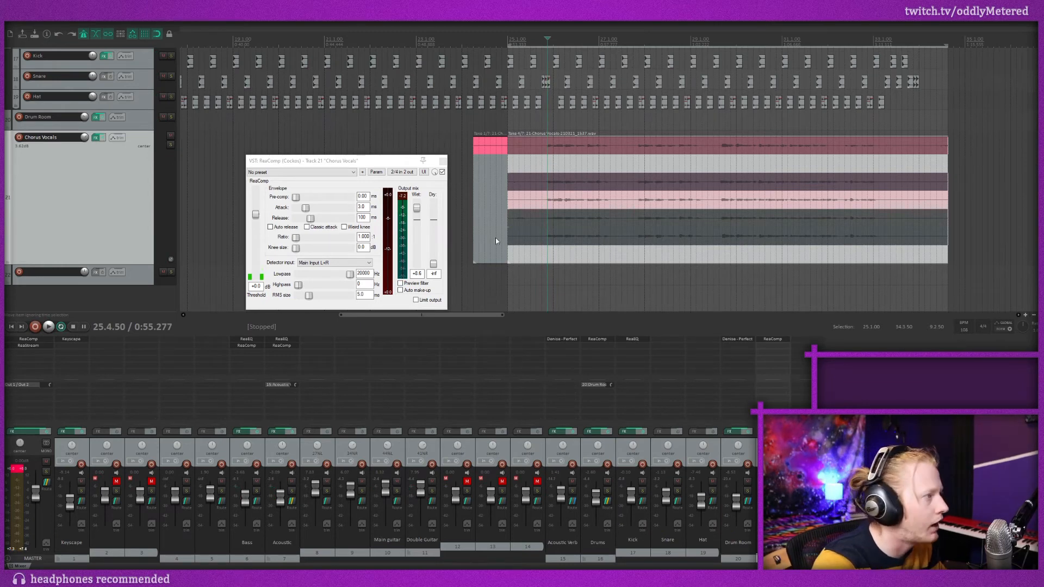
# Close ReaComp and explode all takes of the main Chorus Vocals item to new tracks.
pyautogui.click(443, 162)
pyautogui.moveTo(621, 255); pyautogui.dragTo(673, 239)
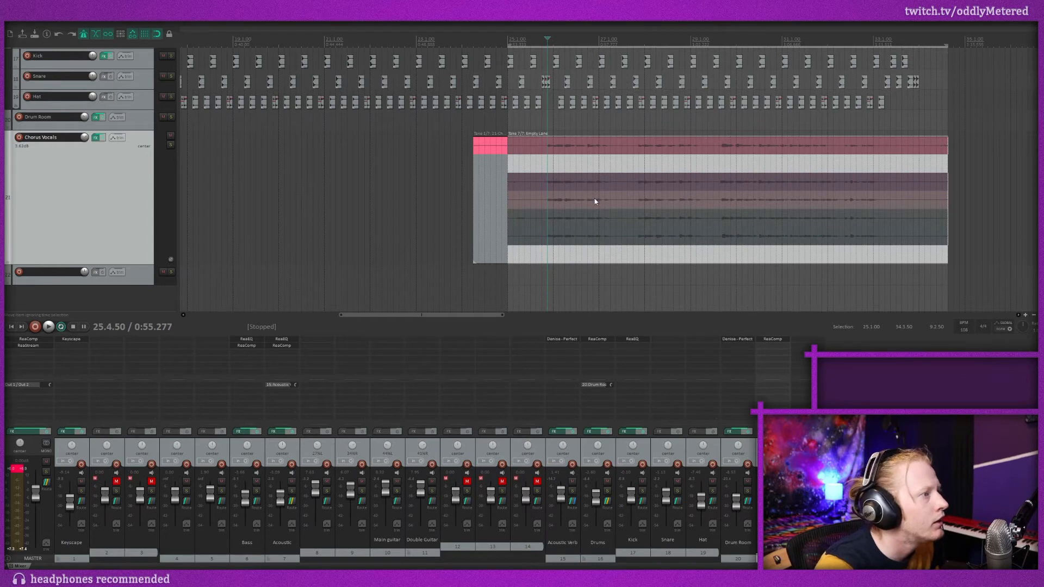
pyautogui.click(577, 182)
pyautogui.rightClick(575, 182)
pyautogui.moveTo(637, 222)
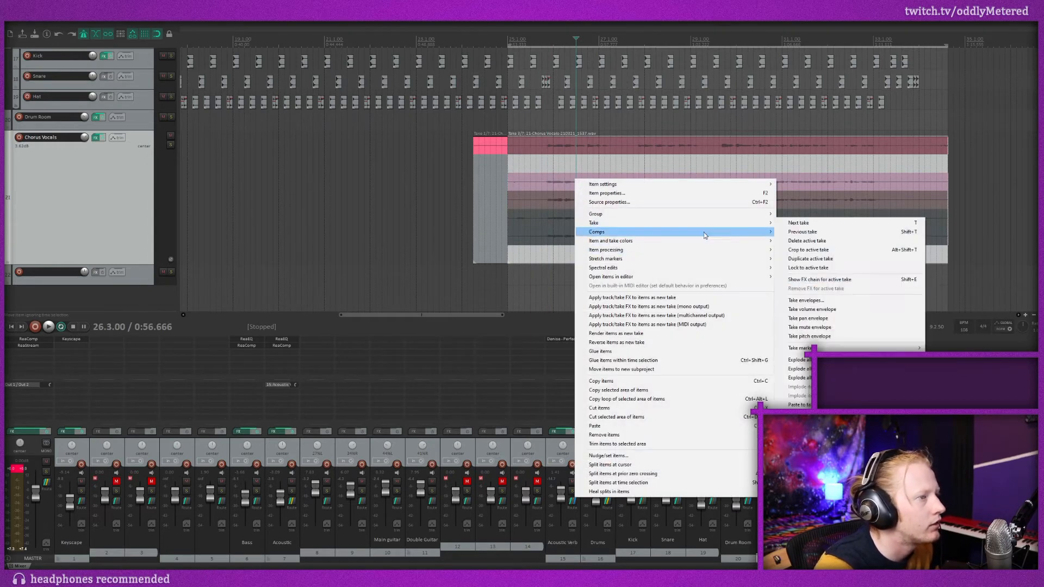
pyautogui.click(798, 360)
pyautogui.scroll(-3, 636, 243)
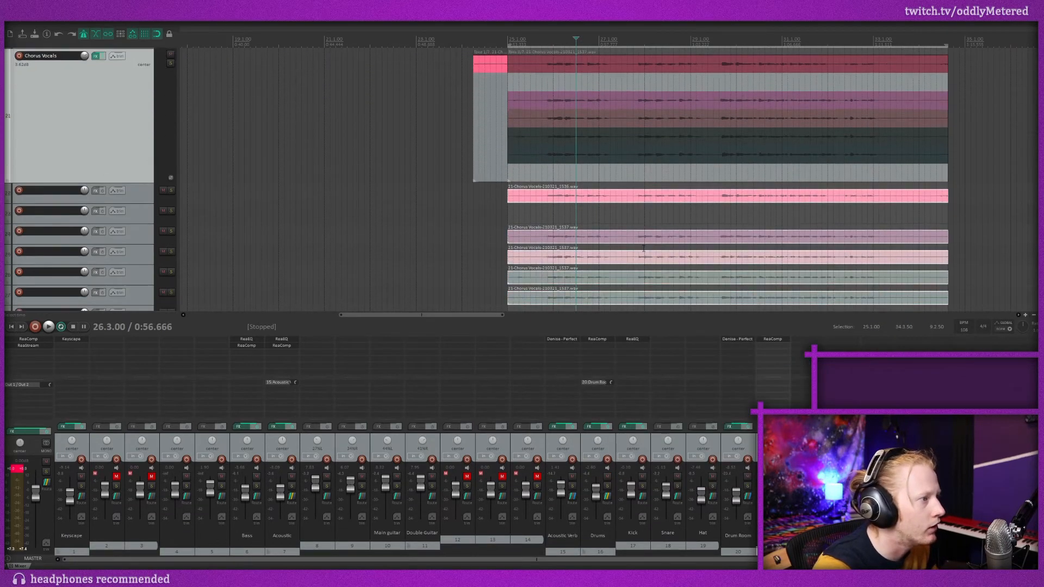
# Delete the empty tracks among the exploded takes and remove the original multi-take items from the Chorus Vocals track.
pyautogui.click(127, 160)
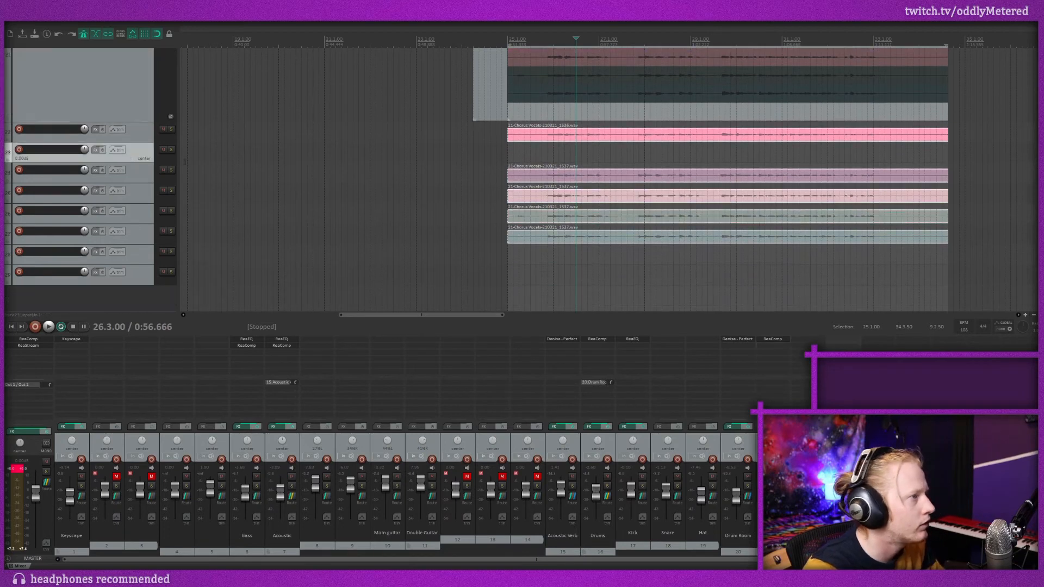
pyautogui.press('Delete')
pyautogui.click(133, 232)
pyautogui.press('Delete')
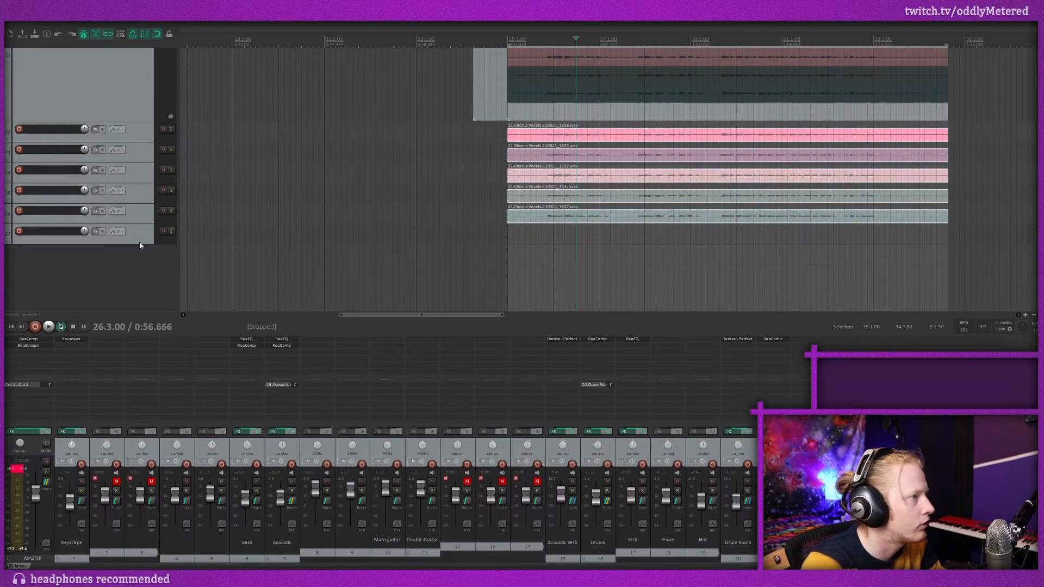
pyautogui.scroll(5, 579, 145)
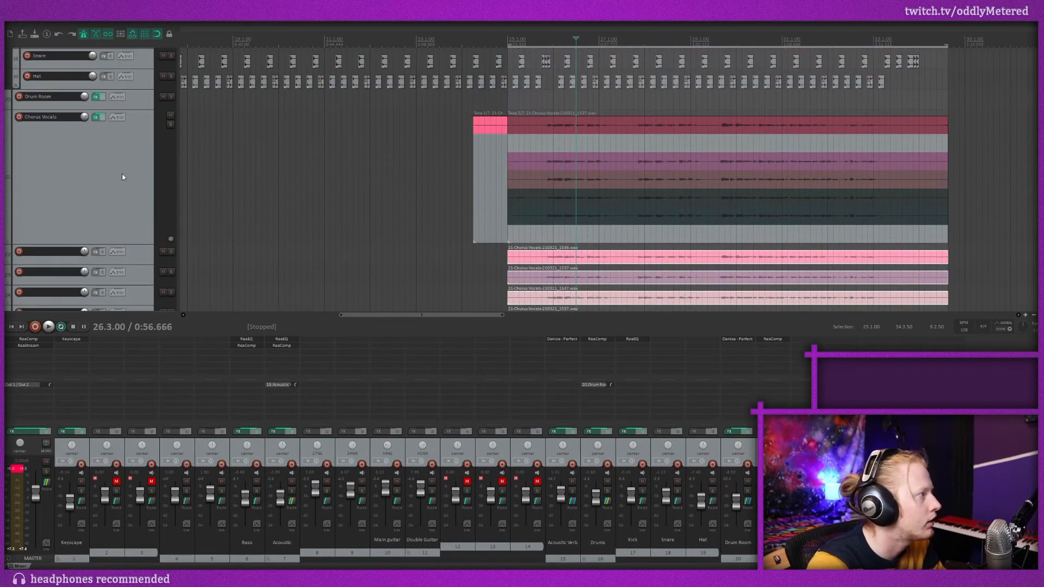
pyautogui.click(486, 206)
pyautogui.press('Delete')
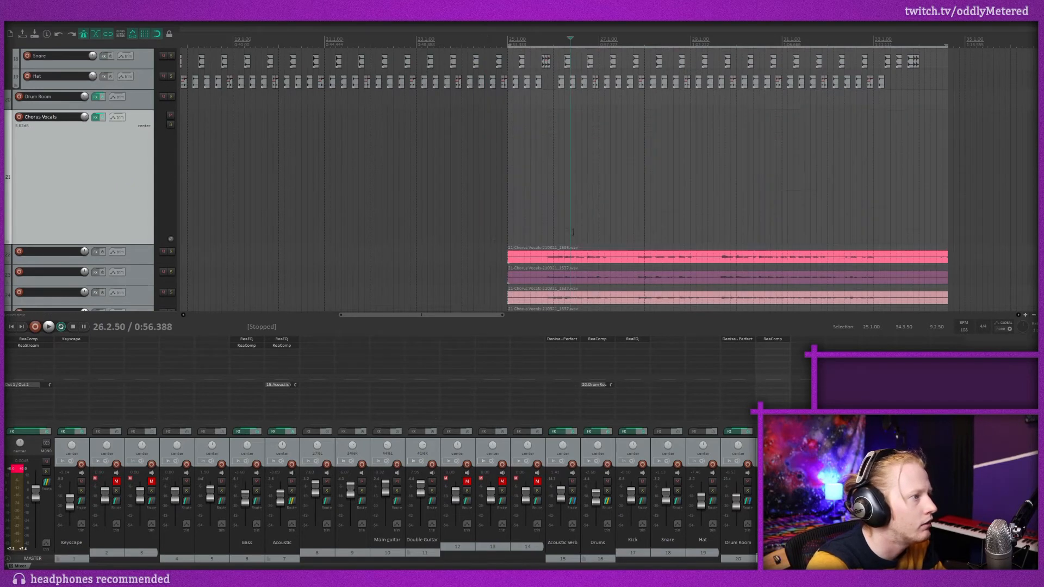
pyautogui.scroll(-2, 488, 210)
pyautogui.click(134, 198)
pyautogui.keyDown('shift'); pyautogui.click(132, 276); pyautogui.keyUp('shift')
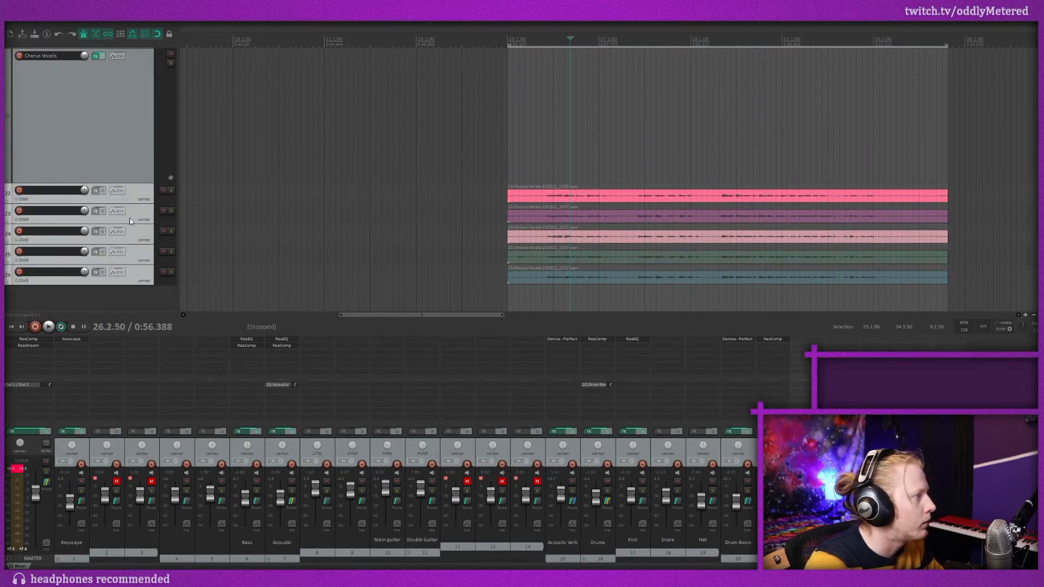
pyautogui.moveTo(126, 197); pyautogui.dragTo(156, 148)
pyautogui.press('Escape')
# Nest the five exploded take tracks inside the Chorus Vocals track as a folder.
pyautogui.click(142, 200)
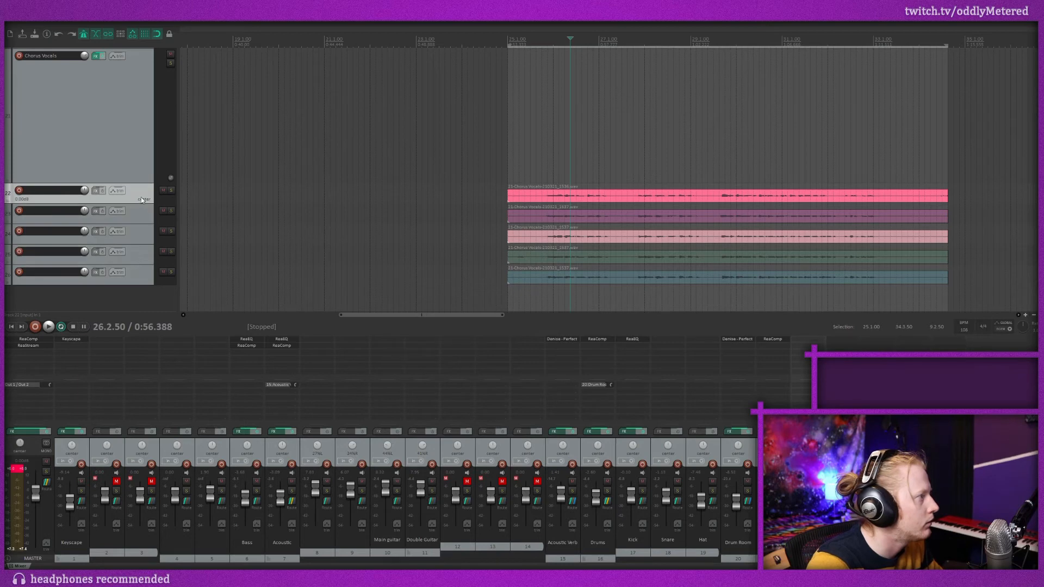
pyautogui.keyDown('shift'); pyautogui.click(139, 276); pyautogui.keyUp('shift')
pyautogui.moveTo(139, 194); pyautogui.dragTo(161, 128)
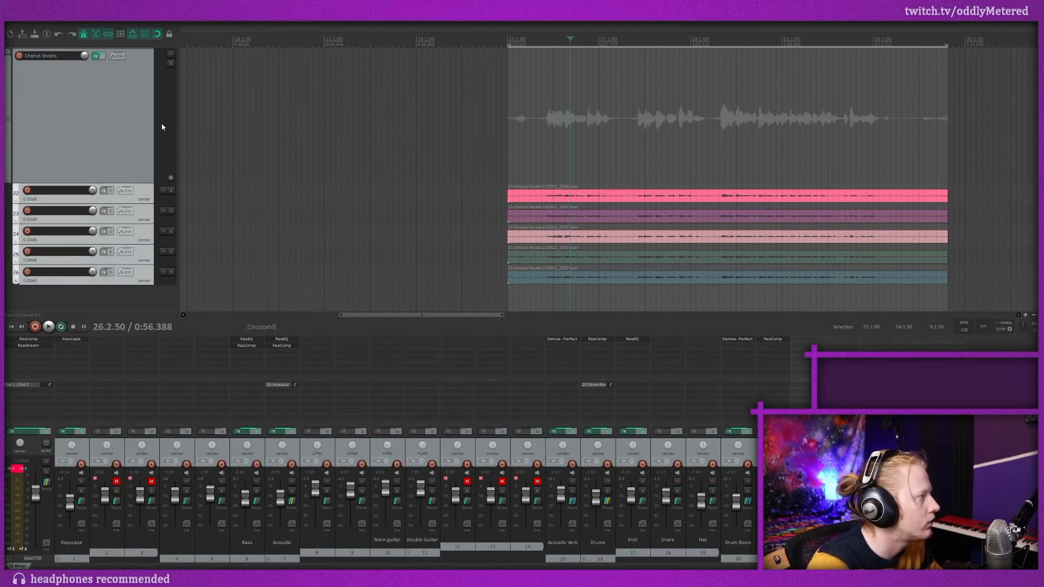
# Solo only the second and third take tracks in the Chorus Vocals folder and play them together from 25.4.00.
pyautogui.click(171, 211)
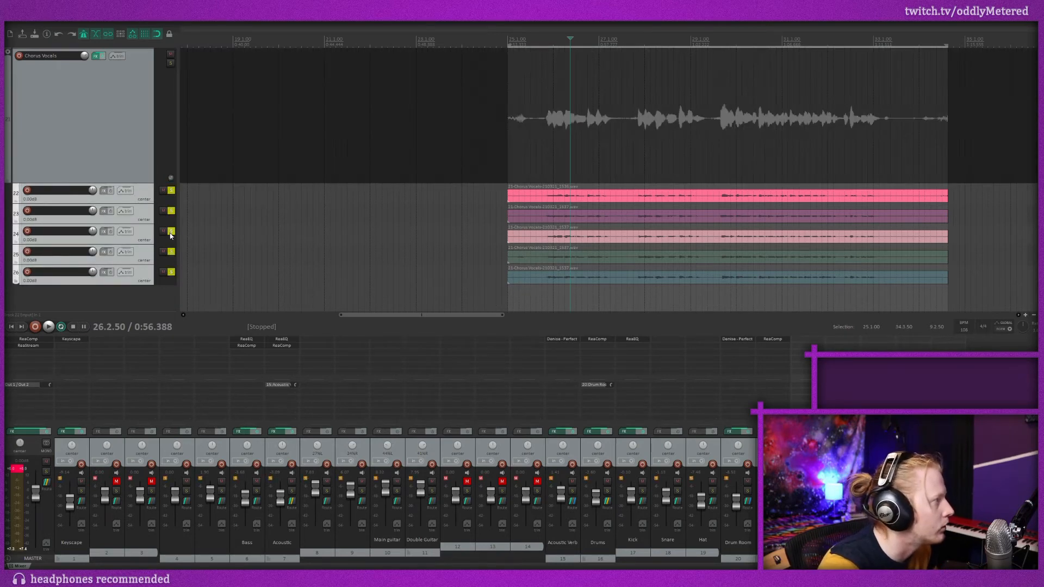
pyautogui.click(140, 238)
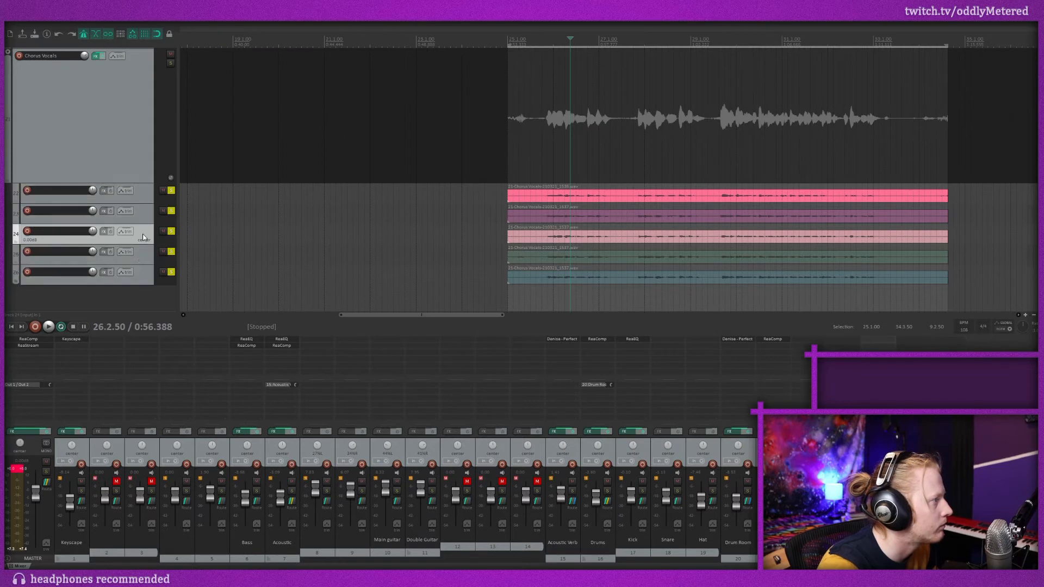
pyautogui.click(171, 190)
pyautogui.click(171, 251)
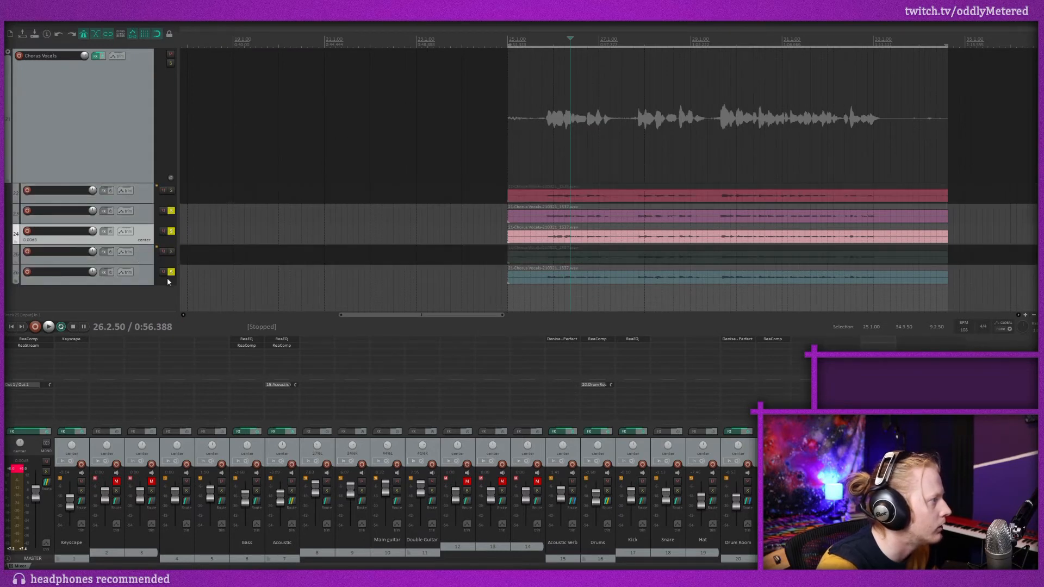
pyautogui.click(171, 271)
pyautogui.click(542, 40)
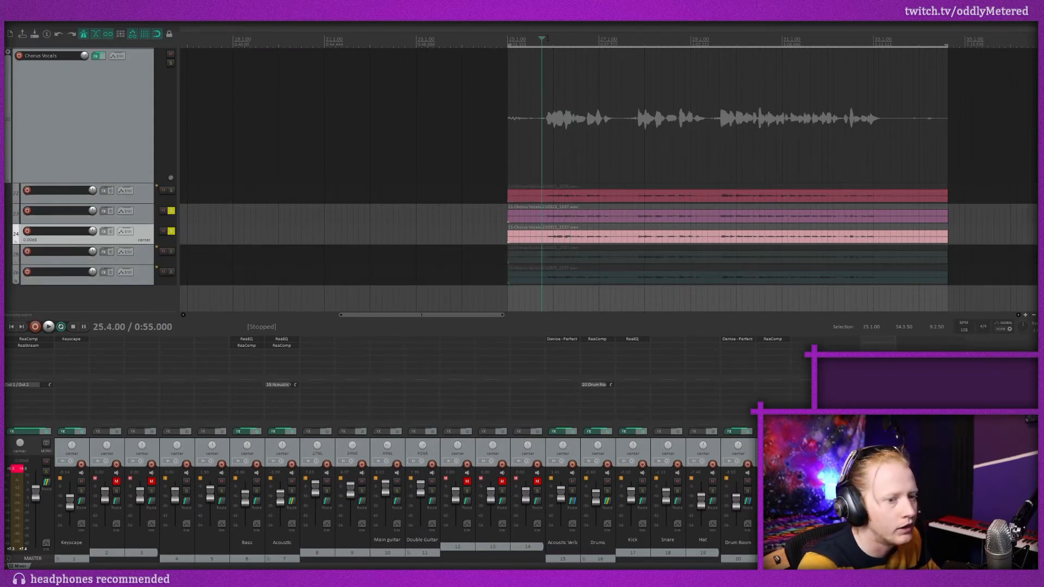
pyautogui.press('space')
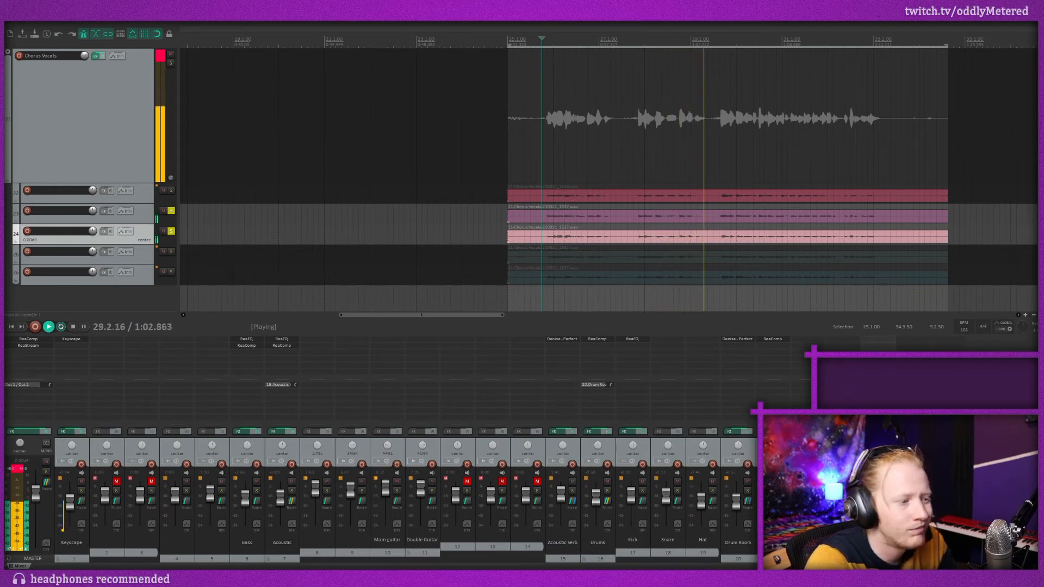
pyautogui.press('space')
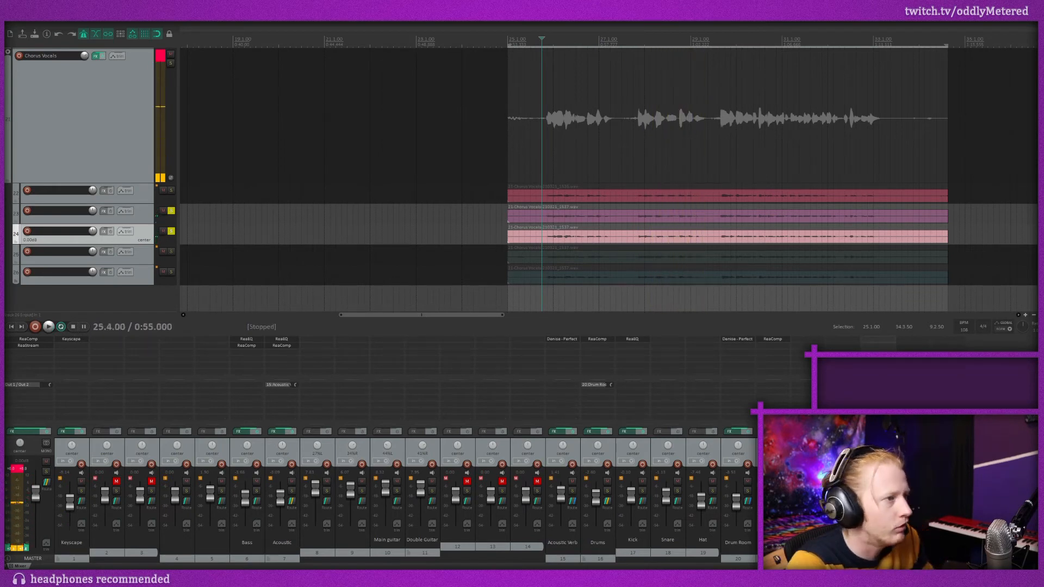
# Audition the second take with the fourth take soloed instead of the third, and unsolo the fourth.
pyautogui.click(172, 233)
pyautogui.click(172, 251)
pyautogui.press('space')
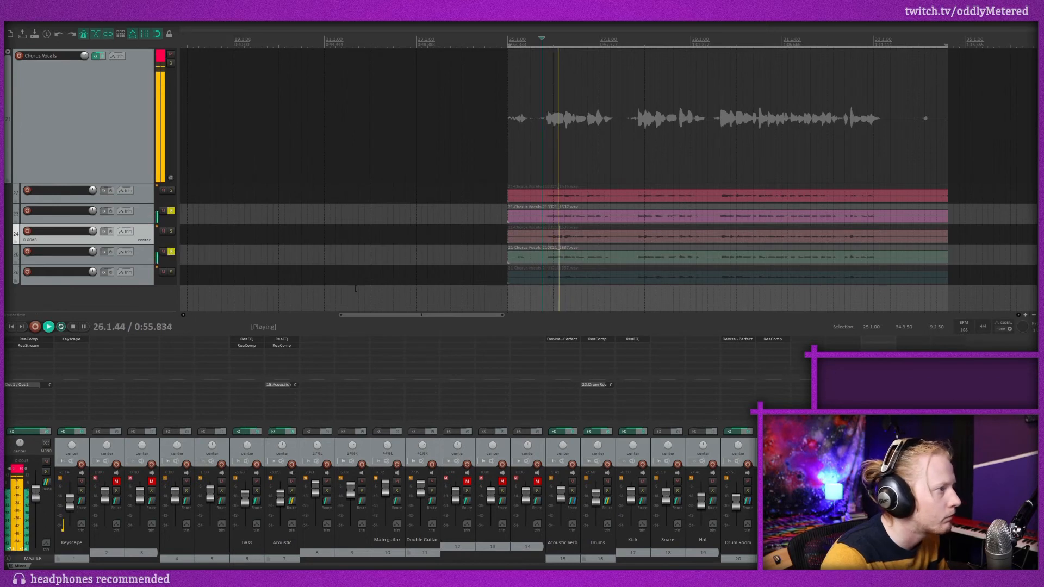
pyautogui.press('space')
pyautogui.click(172, 253)
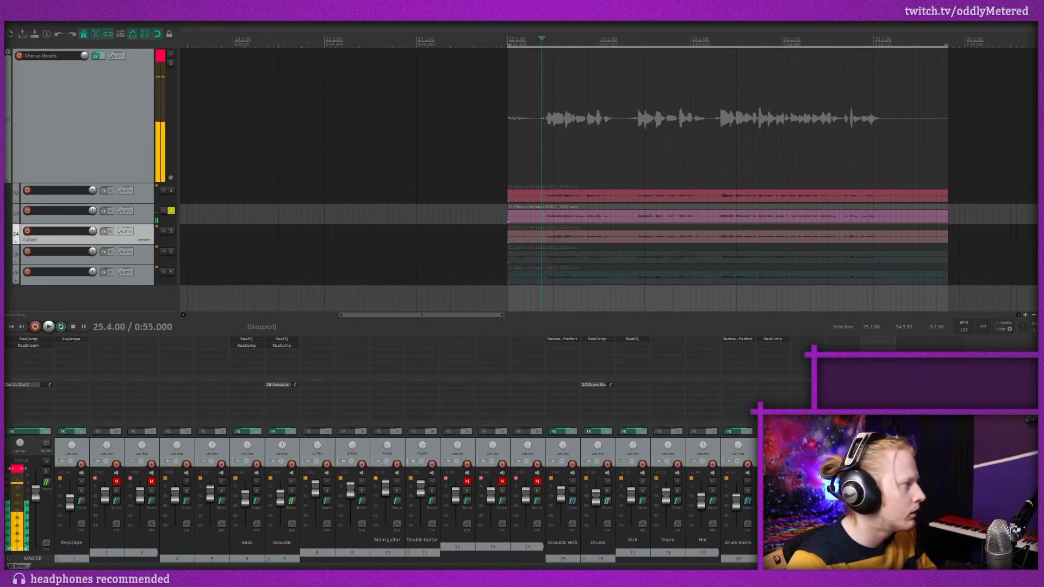
# Move the solo from the second take track to the third and play it briefly on its own.
pyautogui.click(171, 211)
pyautogui.click(172, 231)
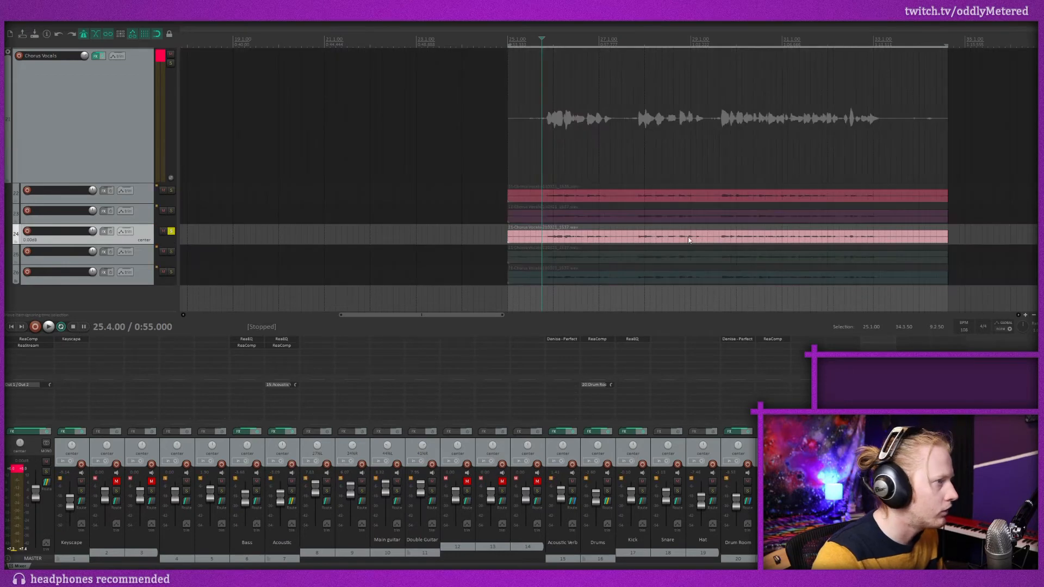
pyautogui.press('space')
pyautogui.press('space')
# Unsolo the third take track, solo the second, and listen to that take alone through the chorus.
pyautogui.click(171, 231)
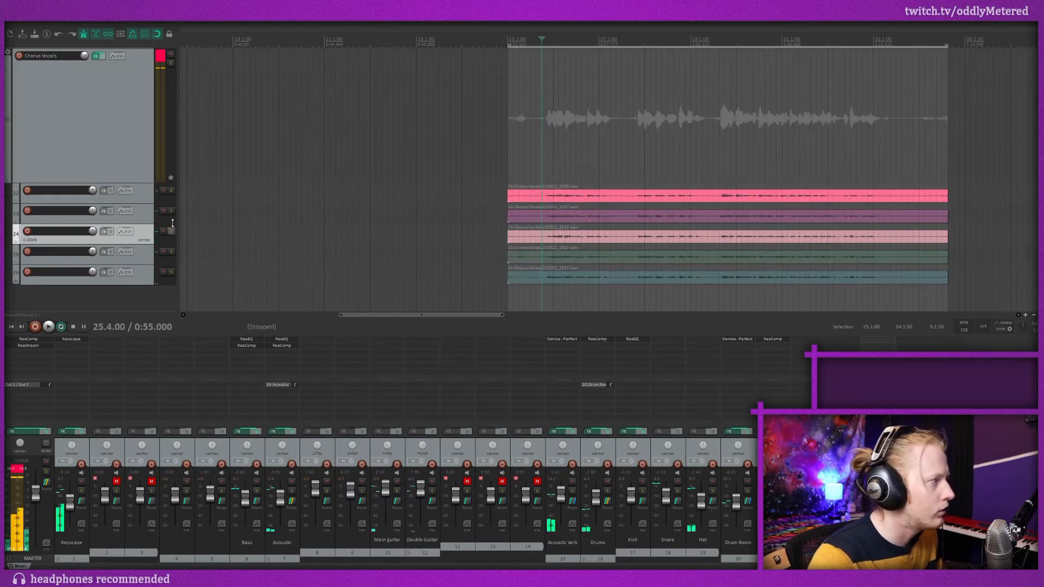
pyautogui.click(171, 211)
pyautogui.press('space')
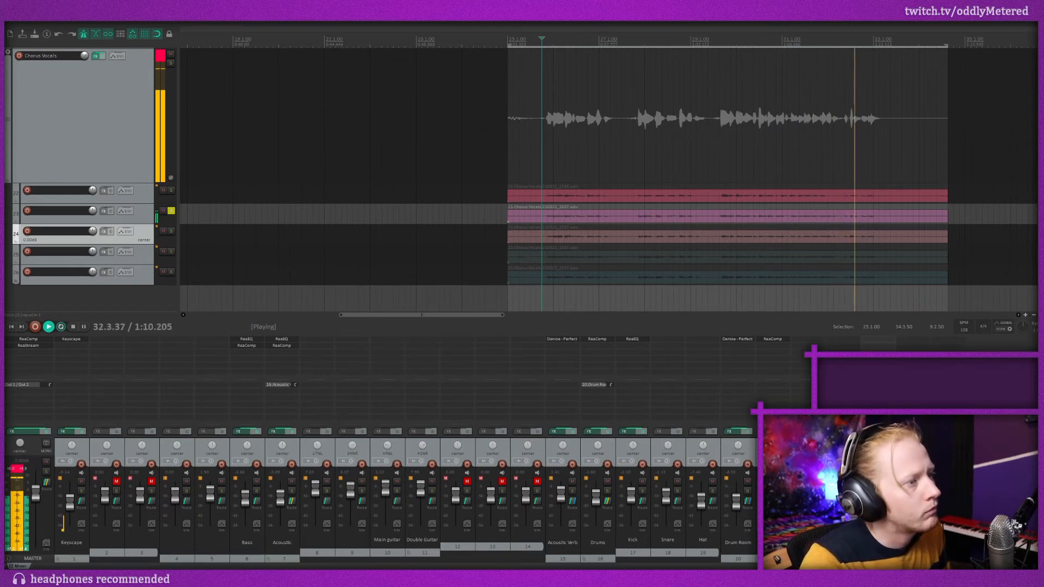
pyautogui.press('space')
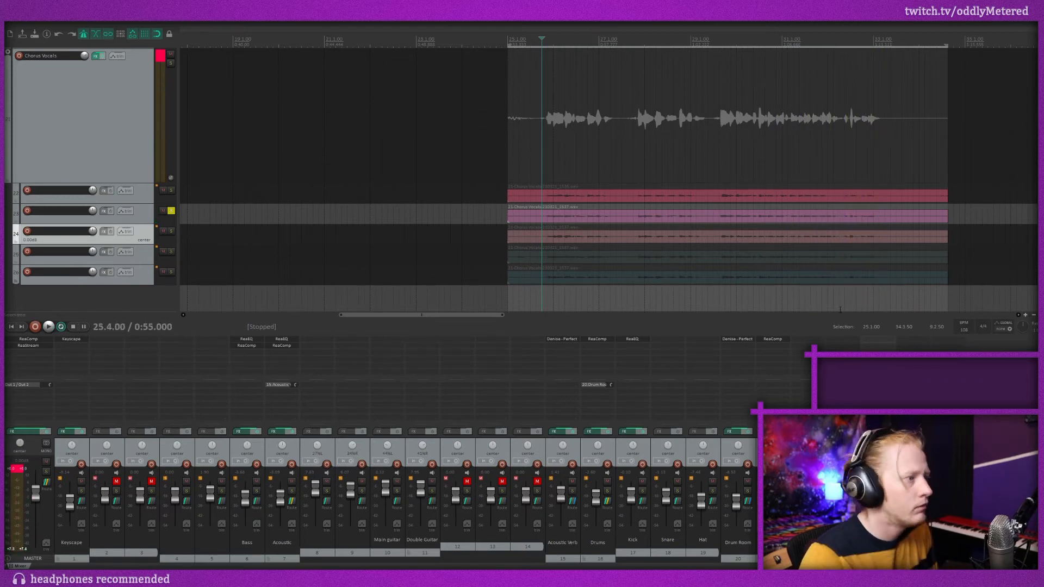
# Delete the first, third, fourth and fifth chorus vocal takes along with their tracks, keeping only the second take in the folder.
pyautogui.moveTo(679, 295); pyautogui.dragTo(644, 229)
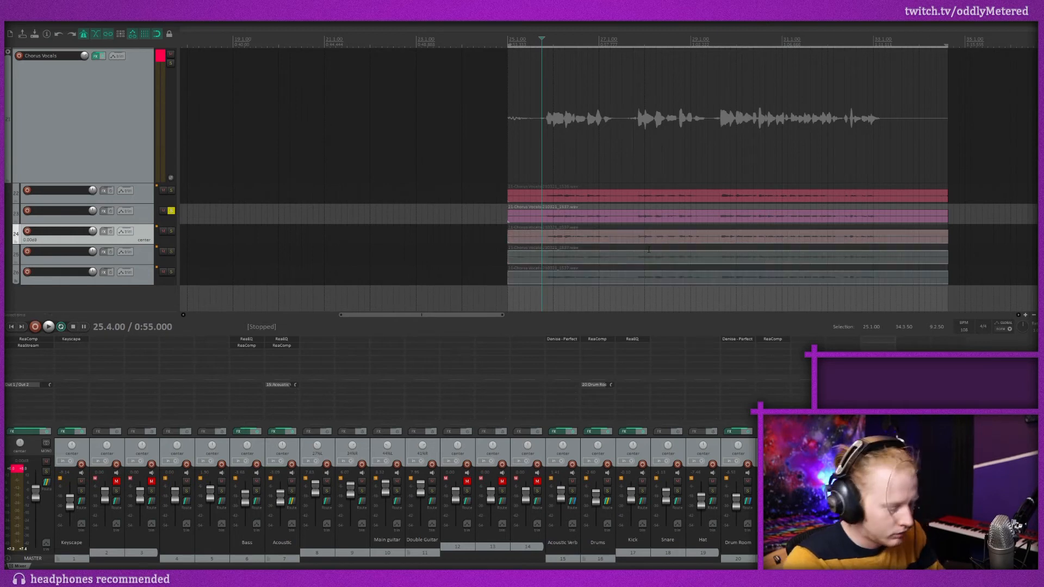
pyautogui.press('Delete')
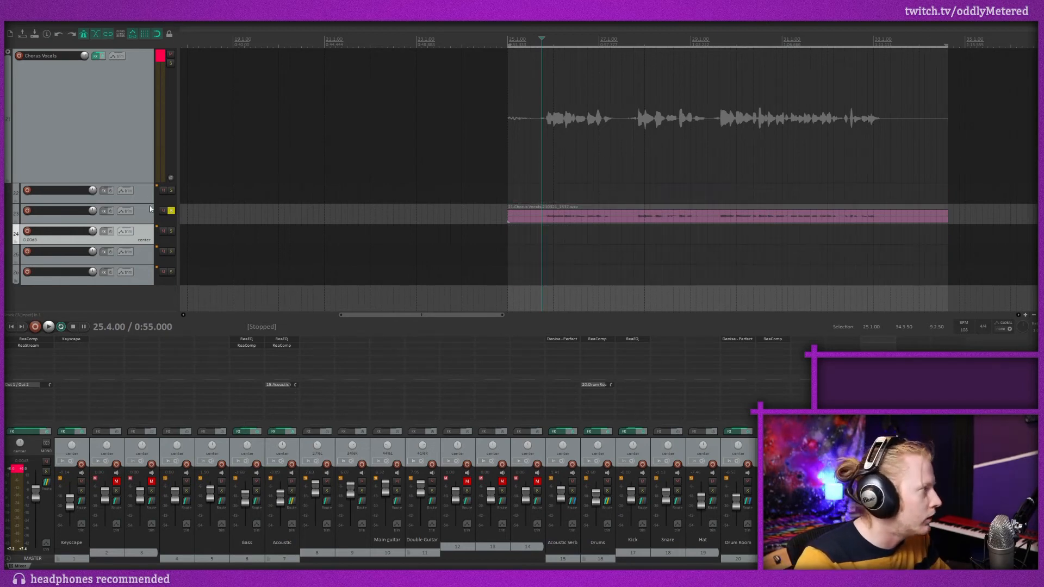
pyautogui.click(144, 199)
pyautogui.press('Delete')
pyautogui.click(142, 217)
pyautogui.press('Delete')
pyautogui.press('Delete')
pyautogui.press('Delete')
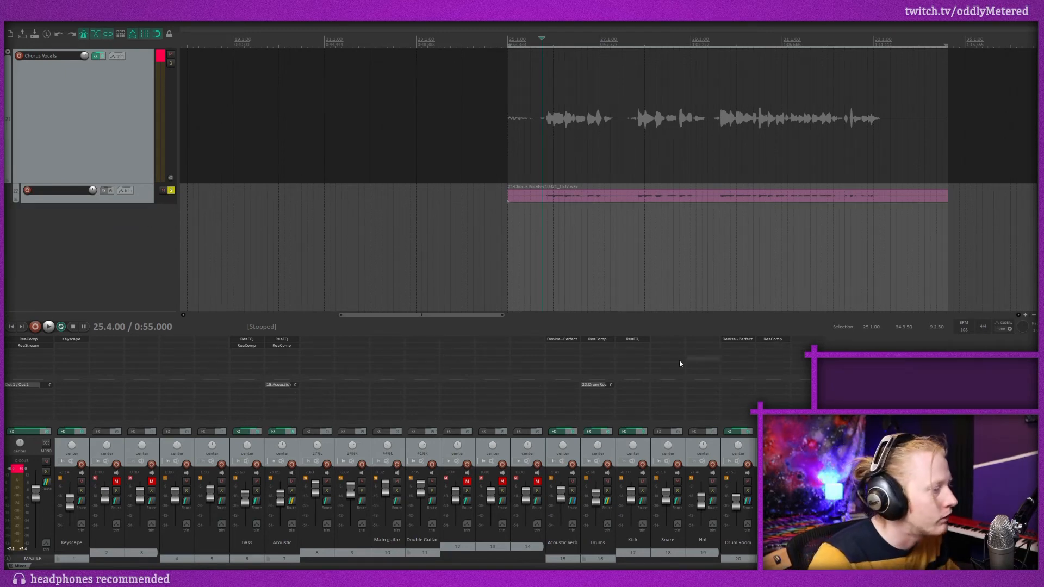
# Add ReaEQ to the Chorus Vocals folder ahead of ReaComp, and place its window clear of the compressor's.
pyautogui.click(773, 340)
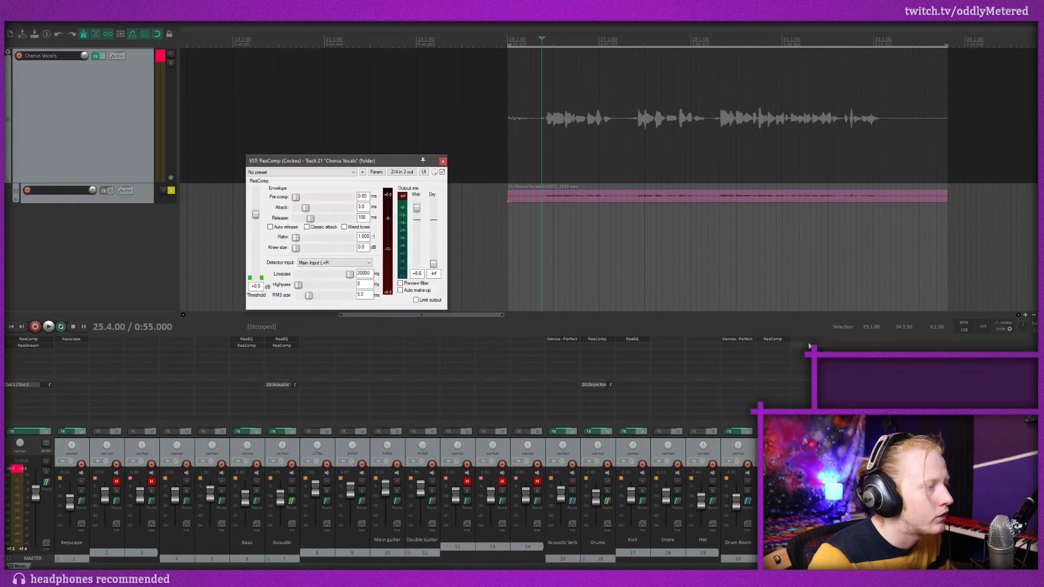
pyautogui.doubleClick(778, 348)
pyautogui.doubleClick(786, 264)
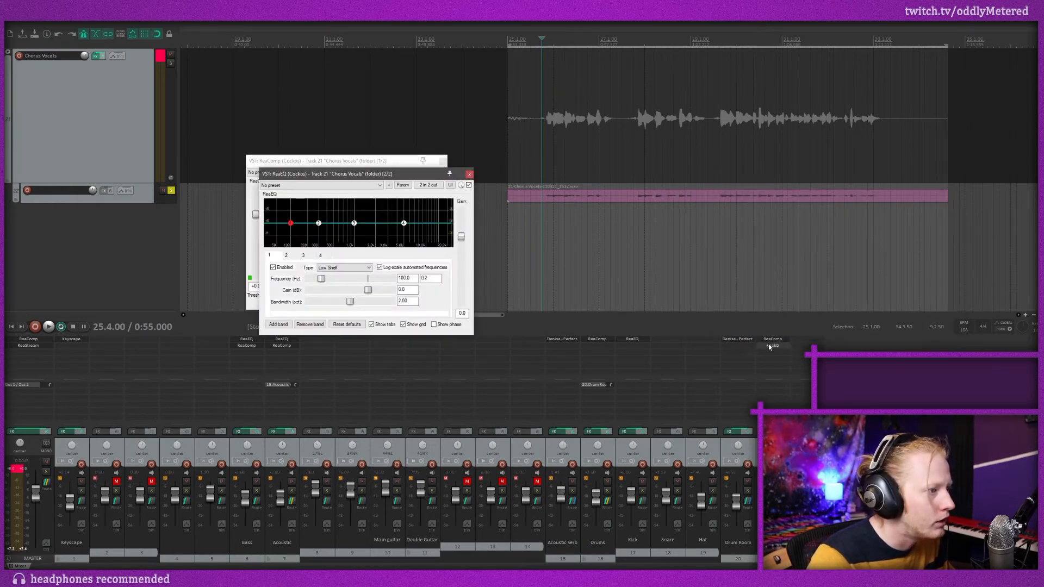
pyautogui.moveTo(769, 347); pyautogui.dragTo(774, 338)
pyautogui.moveTo(358, 175); pyautogui.dragTo(804, 216)
# Play the soloed take and change ReaEQ band 1 from a low shelf to a High Pass filter.
pyautogui.press('space')
pyautogui.click(791, 310)
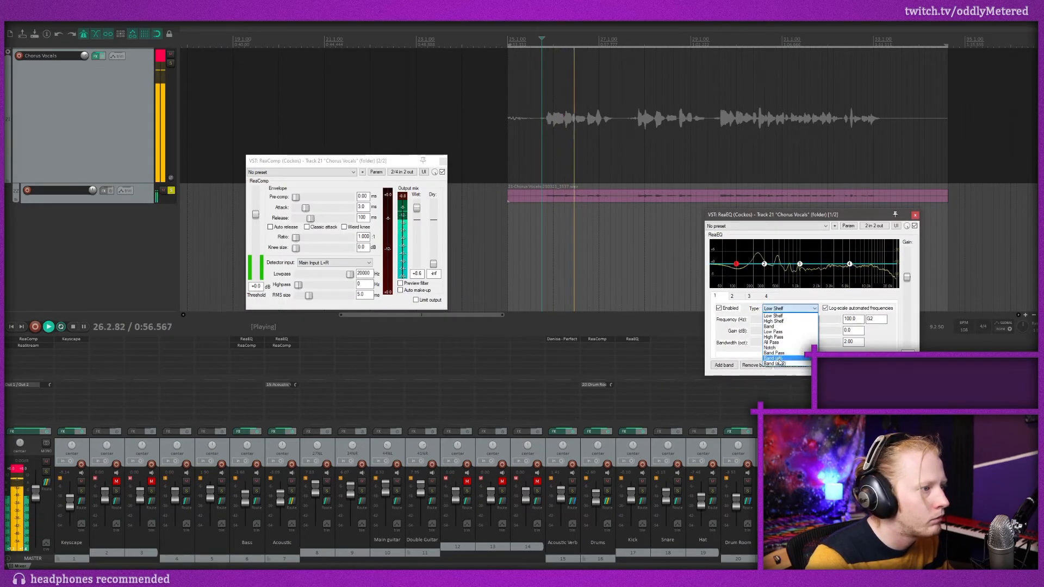
pyautogui.click(800, 344)
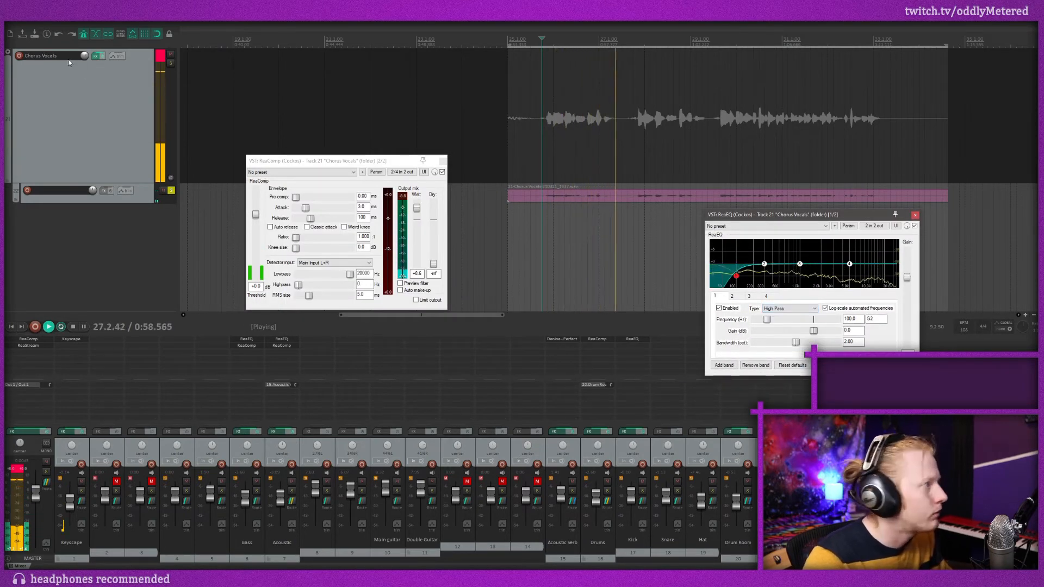
# Raise the high-pass cutoff, boost band 2 by about 2.2 dB near 5 kHz, and cut band 3 by 2.0 dB near 800 Hz.
pyautogui.moveTo(736, 276); pyautogui.dragTo(851, 265)
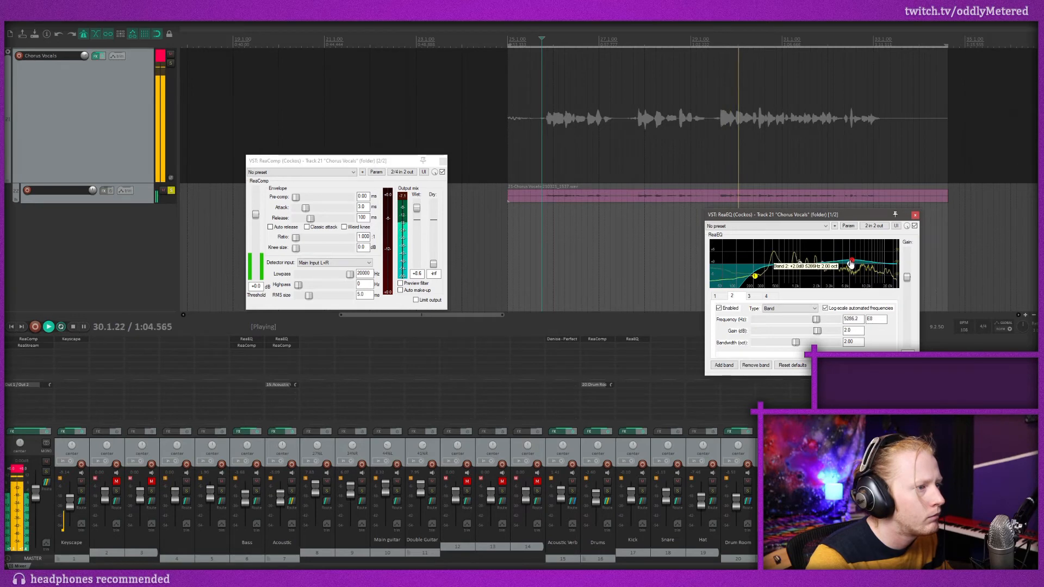
pyautogui.press('space')
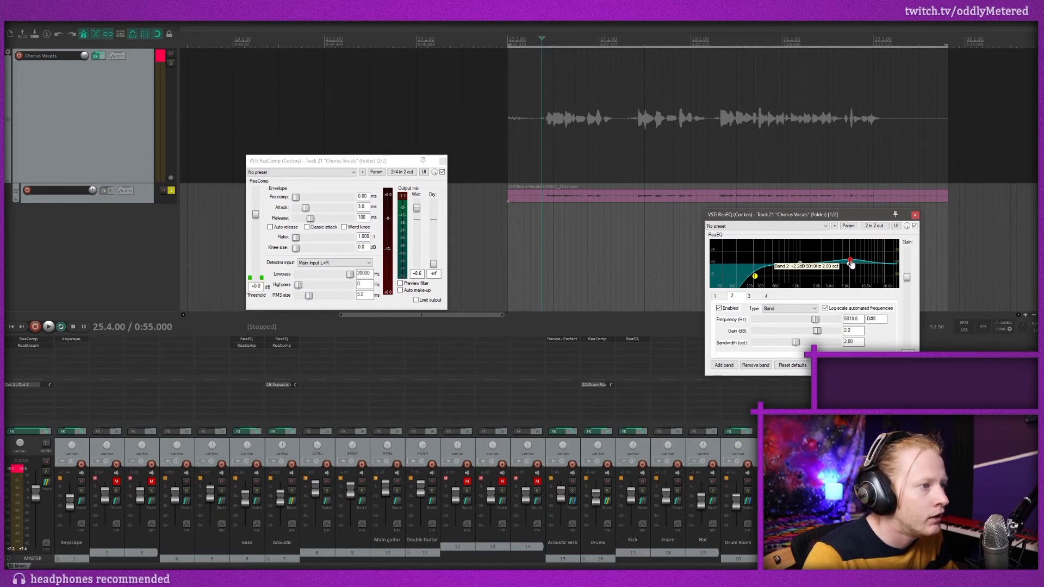
pyautogui.moveTo(804, 268); pyautogui.dragTo(796, 274)
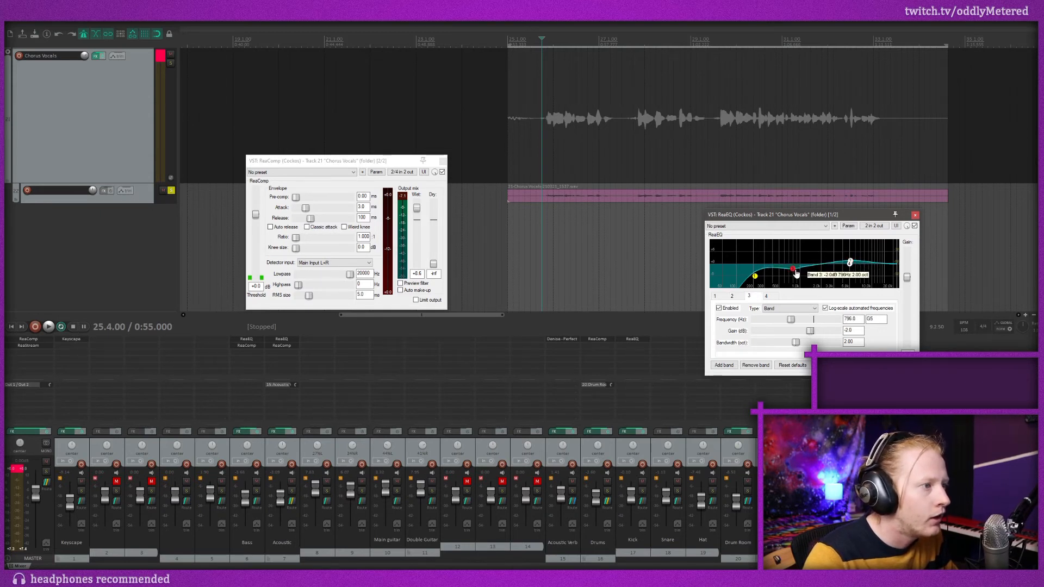
# Narrow ReaEQ band 3 on Chorus Vocals and boost it to 12 dB around 744 Hz during playback to audition that range.
pyautogui.scroll(-4, 793, 274)
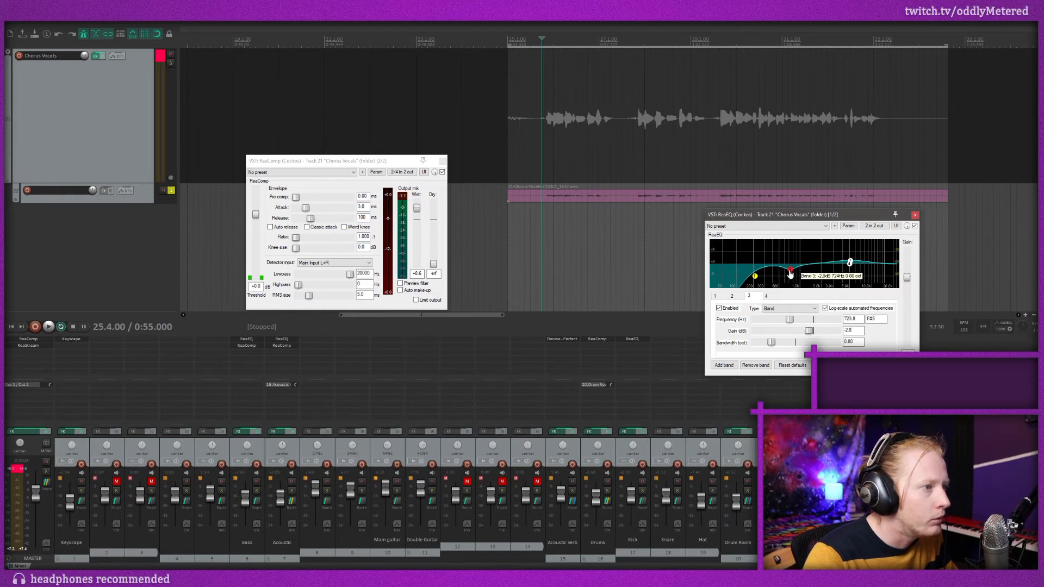
pyautogui.press('space')
pyautogui.moveTo(790, 274); pyautogui.dragTo(794, 242)
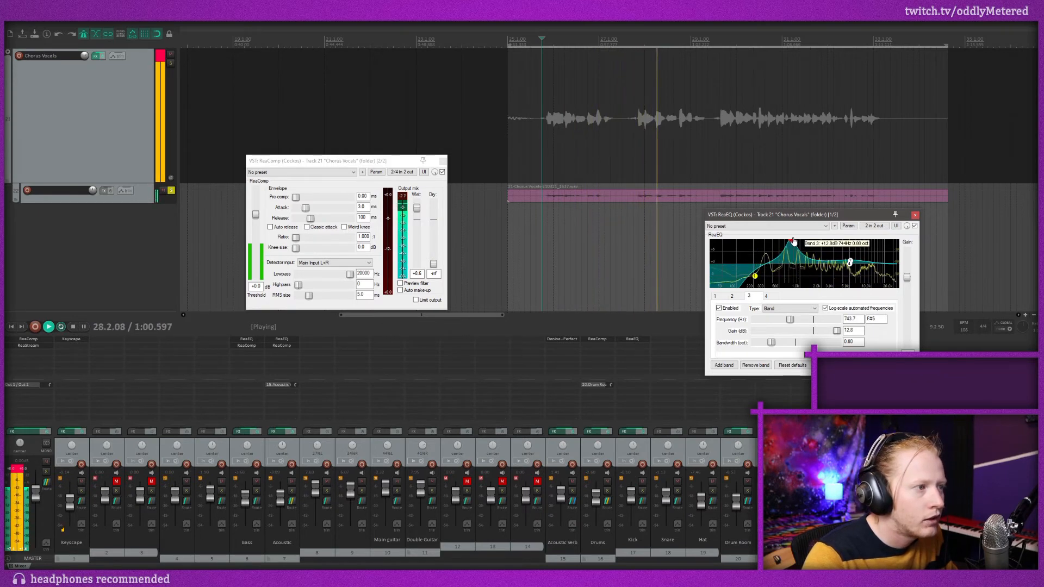
pyautogui.press('space')
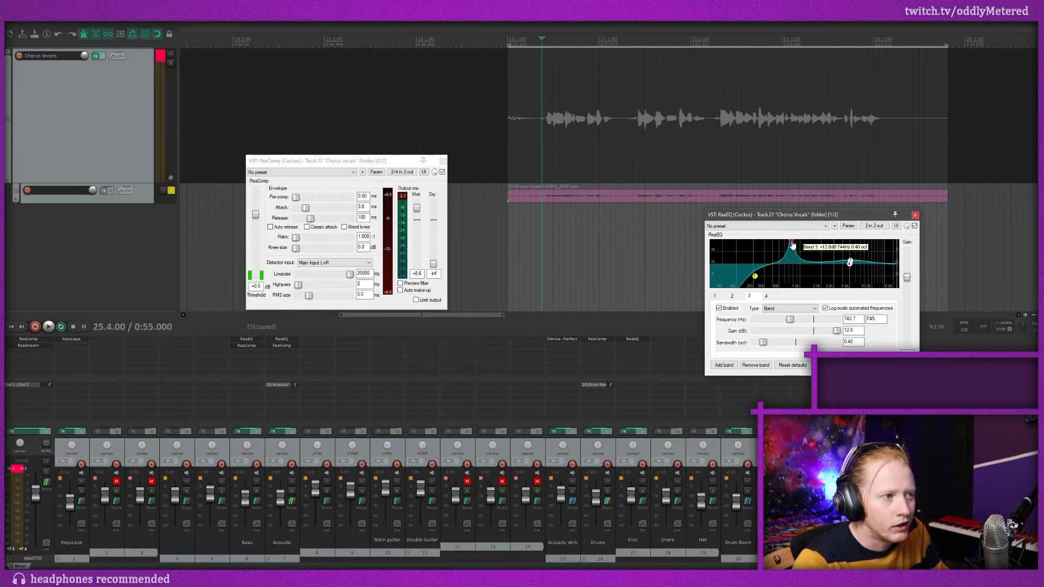
# Set ReaEQ band 3 to a -4.8 dB cut at about 775 Hz with a 0.40-octave bandwidth, and reset the Chorus Vocals clip indicator.
pyautogui.scroll(2, 792, 245)
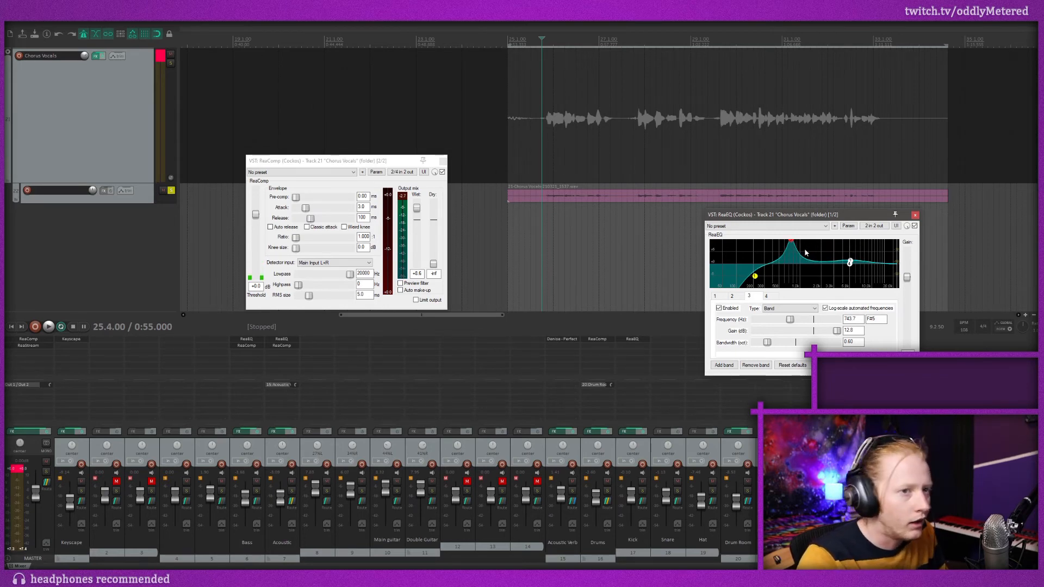
pyautogui.moveTo(791, 246); pyautogui.dragTo(793, 275)
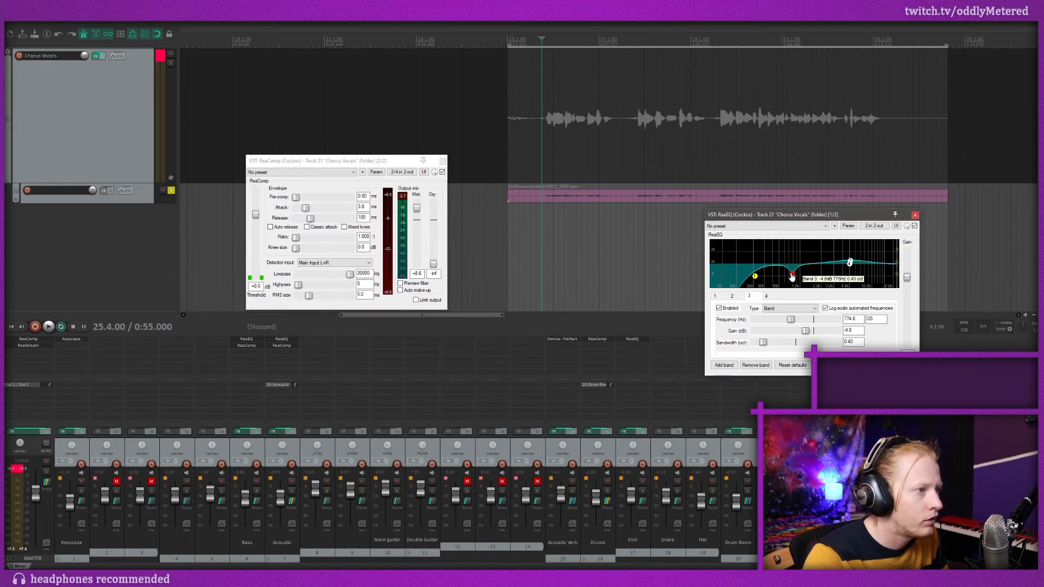
pyautogui.press('space')
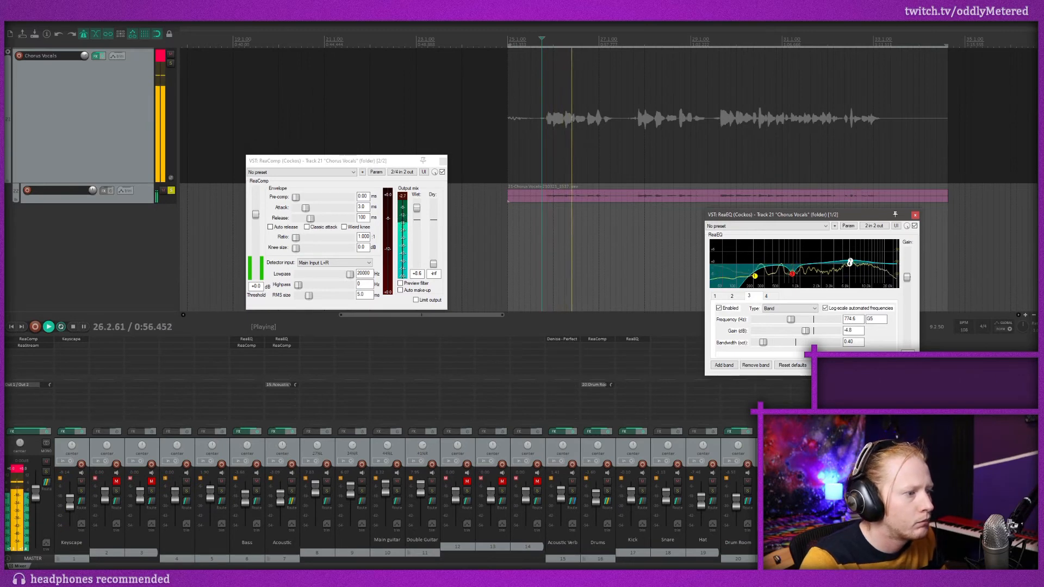
pyautogui.click(161, 56)
pyautogui.click(916, 216)
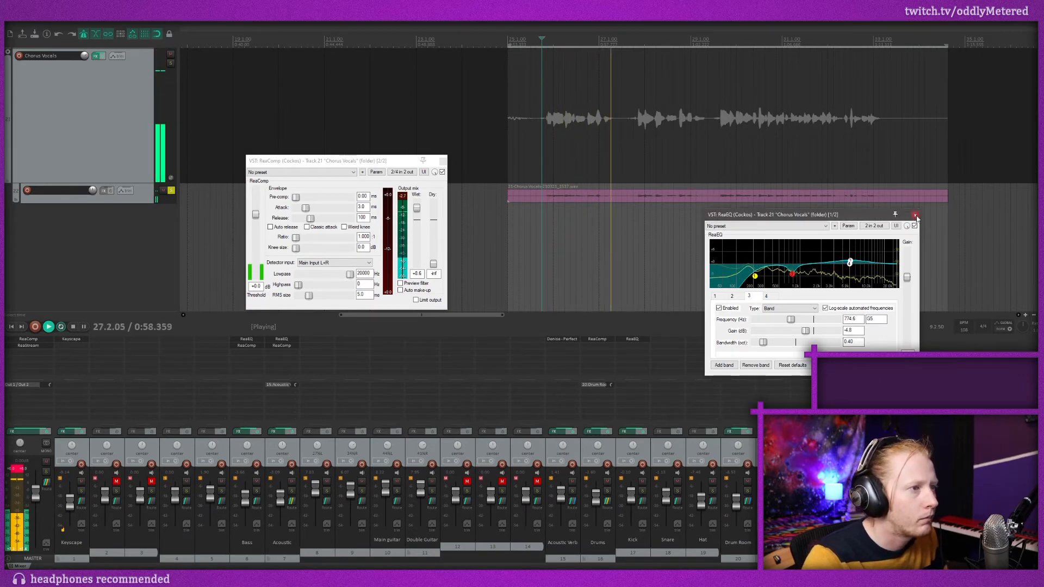
# Bring ReaComp into view and play the soloed vocal from 29.3.00 to judge its dynamics before compressing.
pyautogui.moveTo(381, 161); pyautogui.dragTo(808, 195)
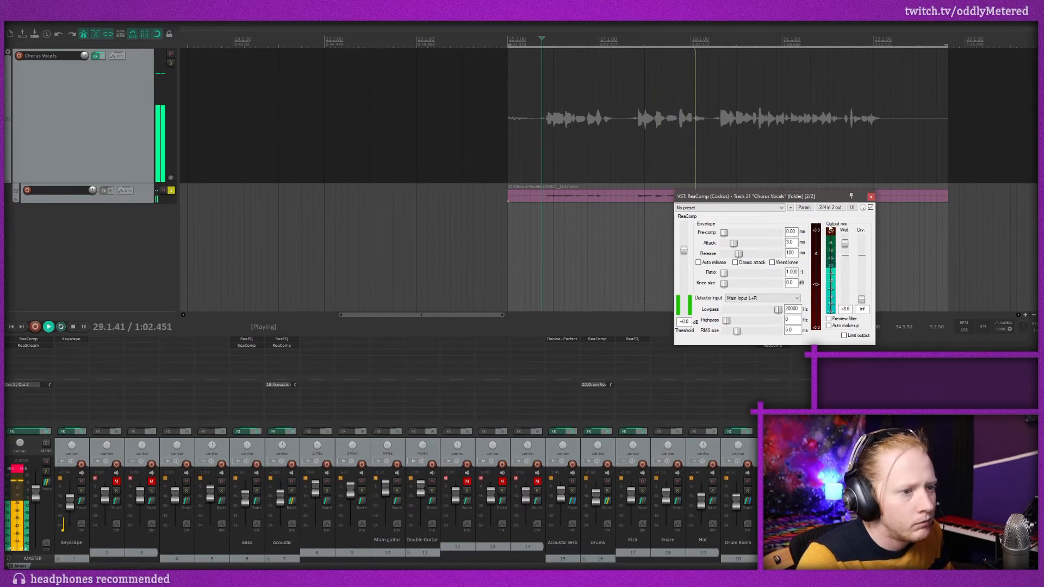
pyautogui.press('space')
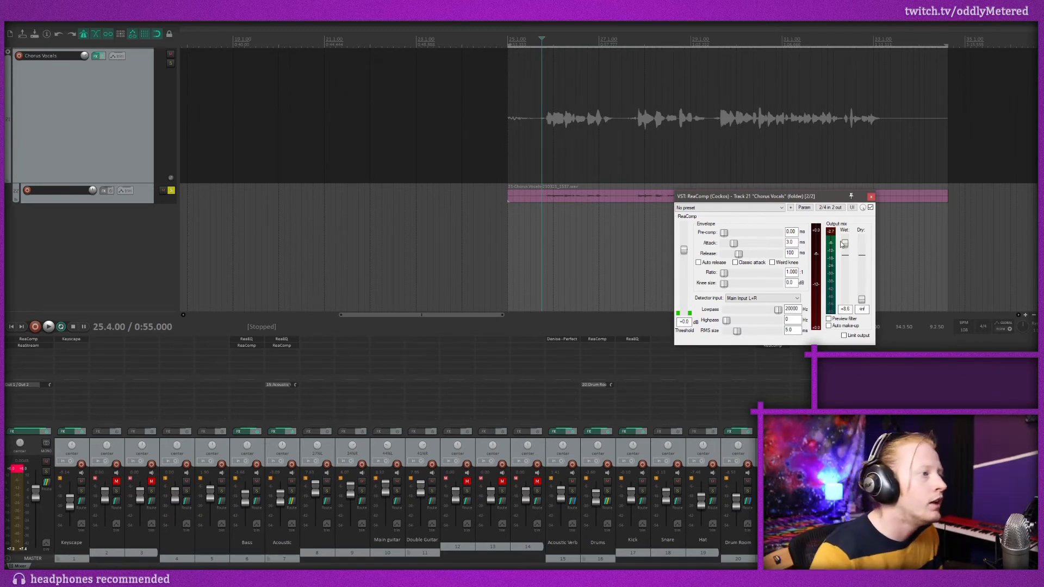
pyautogui.moveTo(790, 196); pyautogui.dragTo(457, 199)
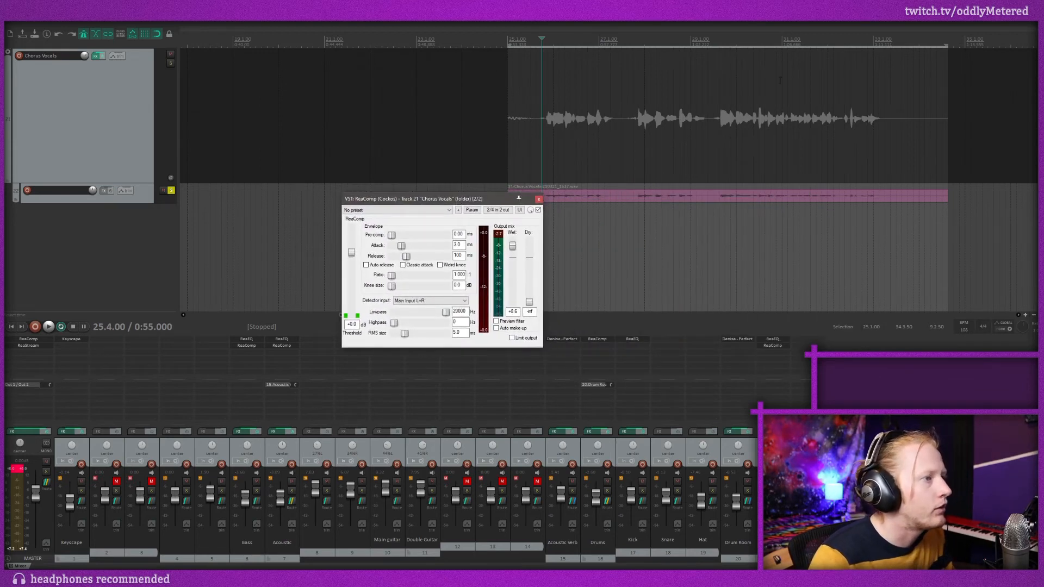
pyautogui.click(725, 41)
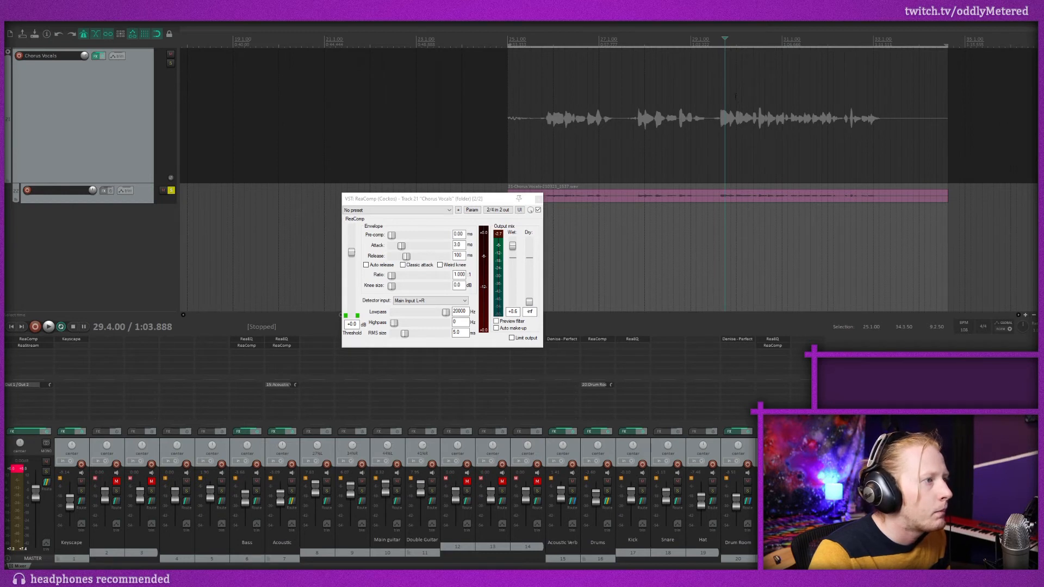
pyautogui.click(714, 41)
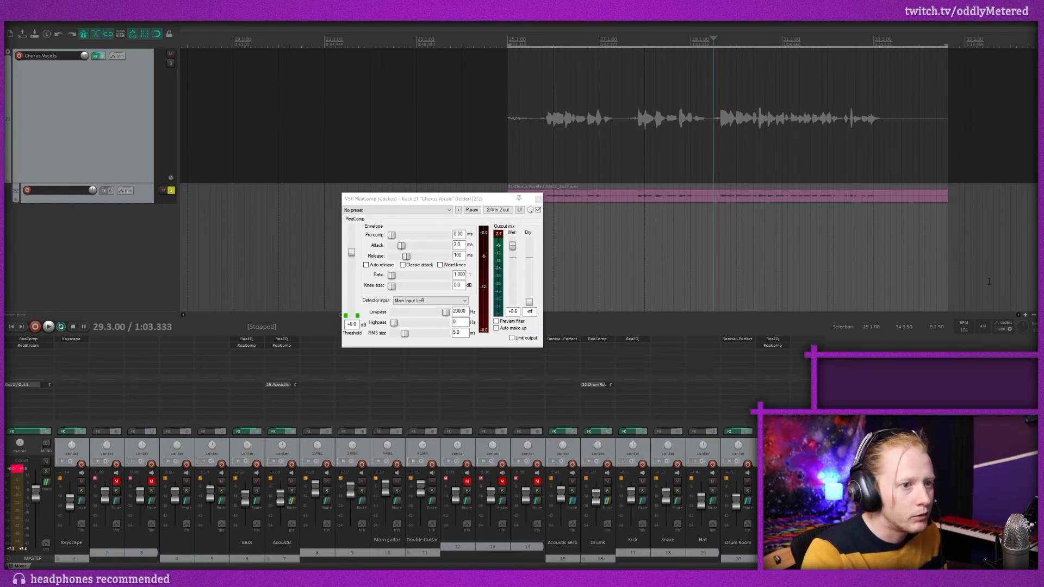
pyautogui.press('space')
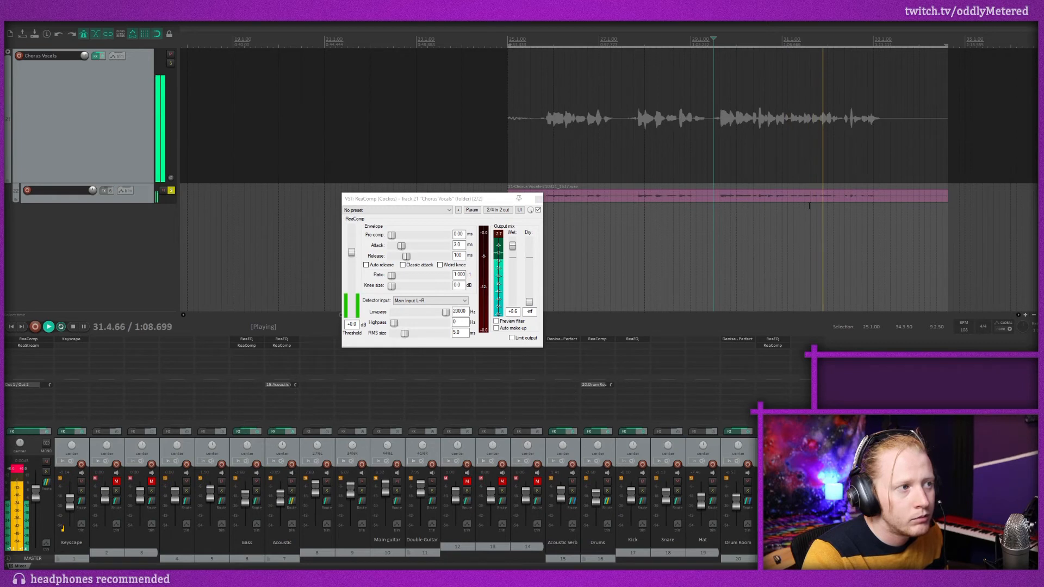
pyautogui.press('space')
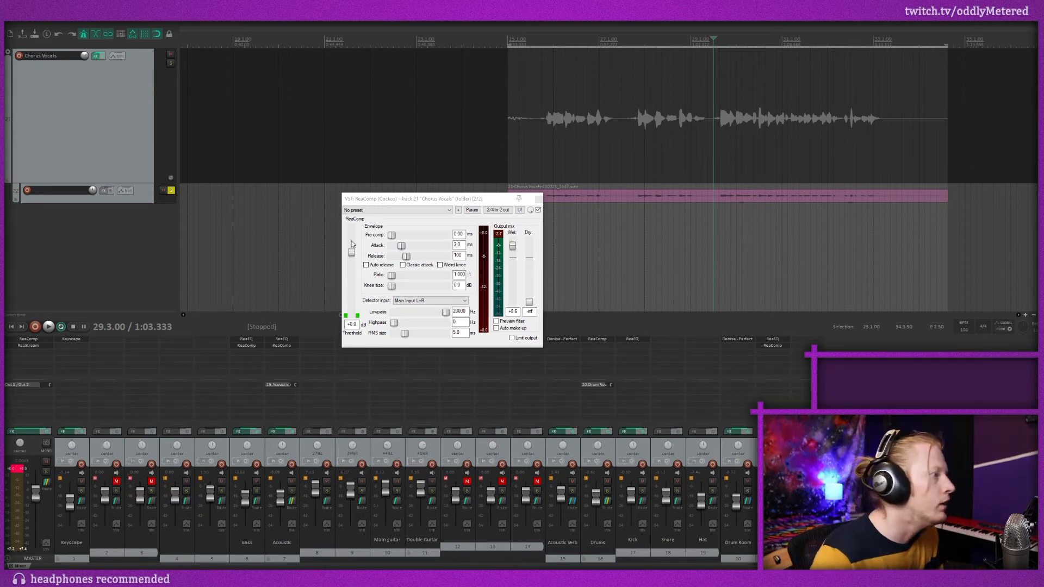
# Lower the ReaComp threshold to about -41 dB and raise the ratio to 1.406 while the vocal plays.
pyautogui.moveTo(424, 199); pyautogui.dragTo(870, 236)
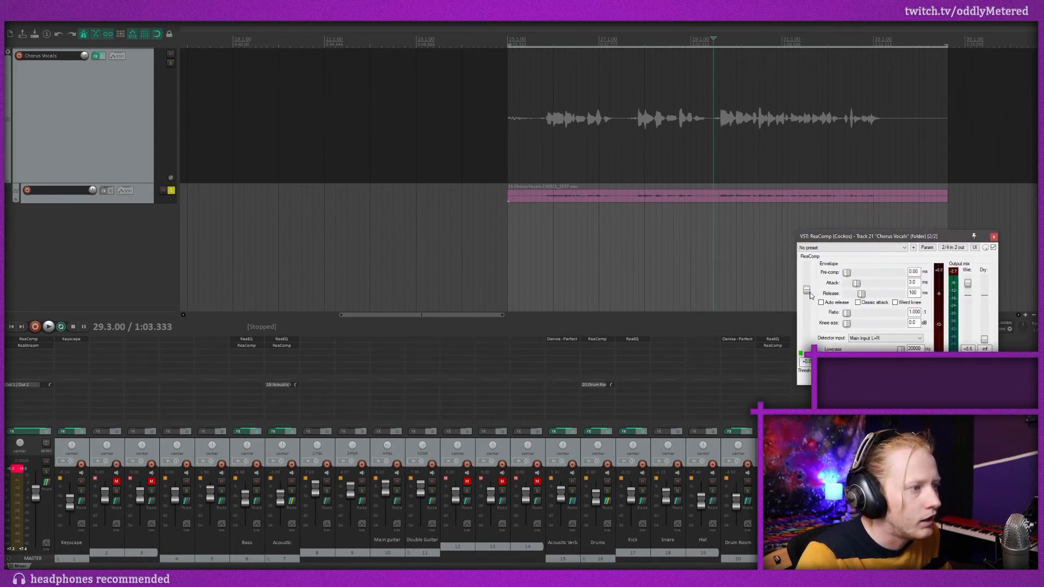
pyautogui.press('space')
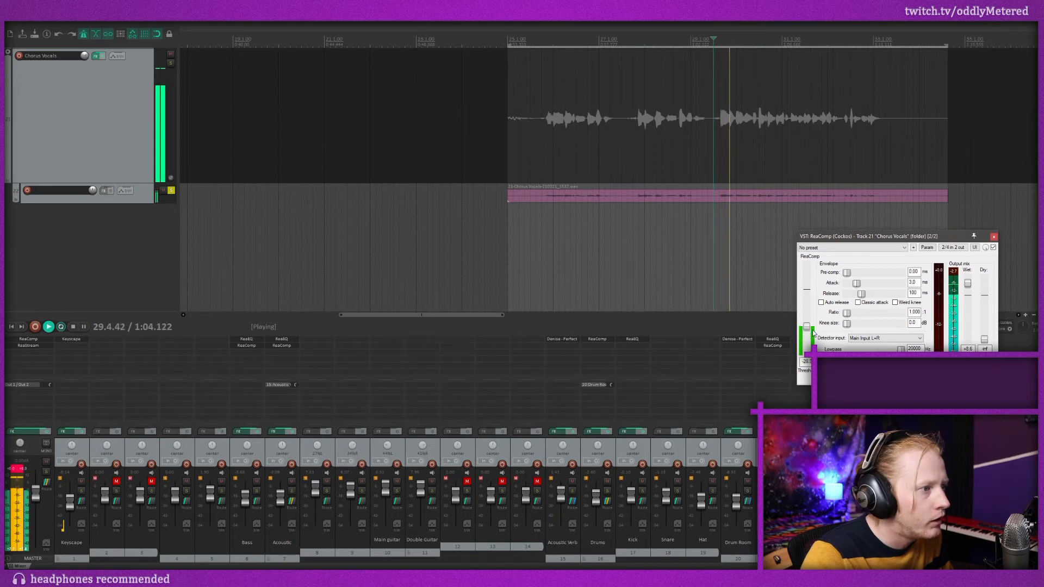
pyautogui.moveTo(841, 314); pyautogui.dragTo(859, 316)
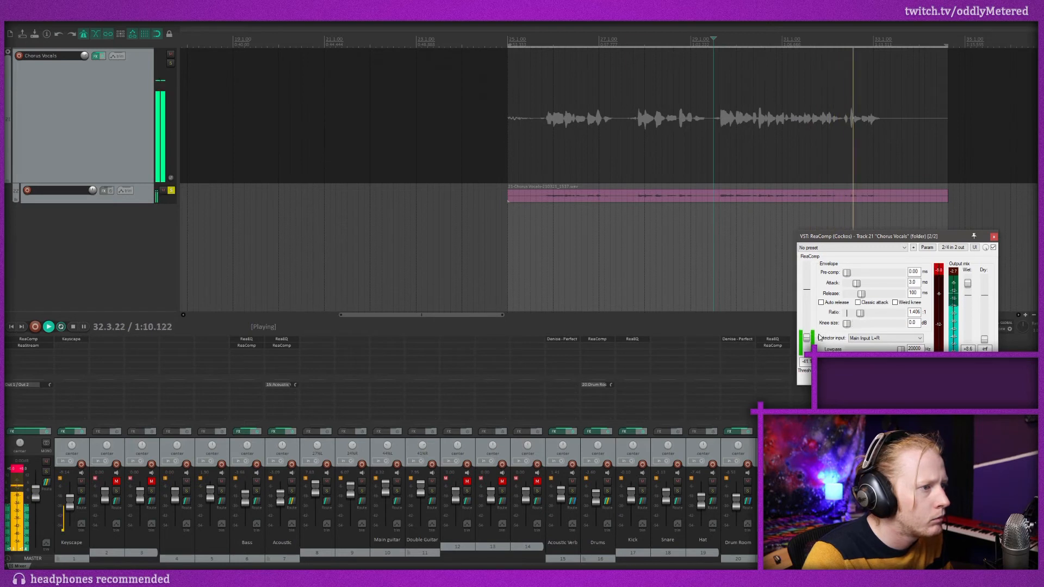
pyautogui.press('space')
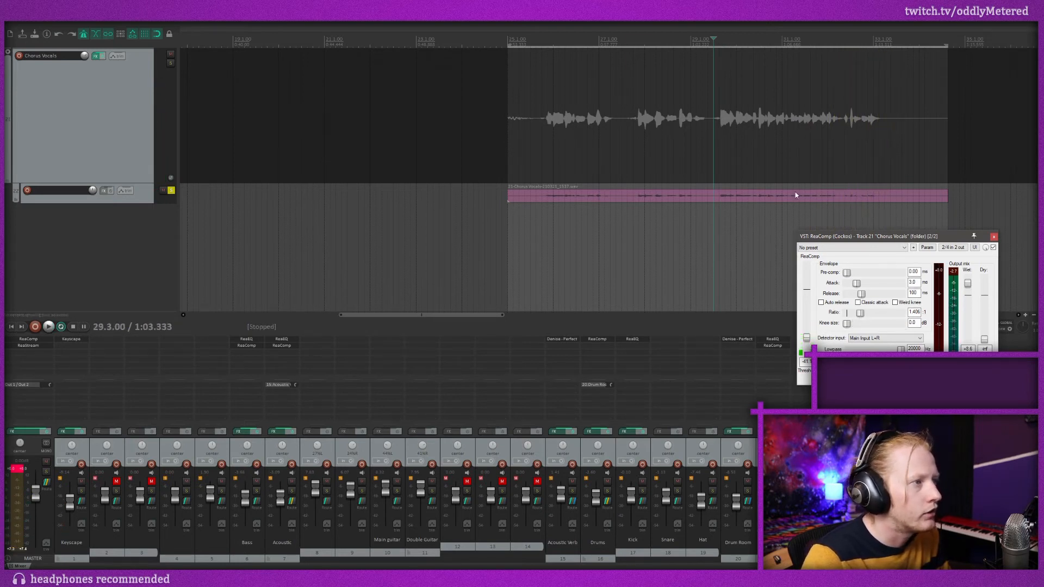
# Shorten the ReaComp release to 58 ms, raise the wet output to +12.0 dB, and close the compressor.
pyautogui.press('space')
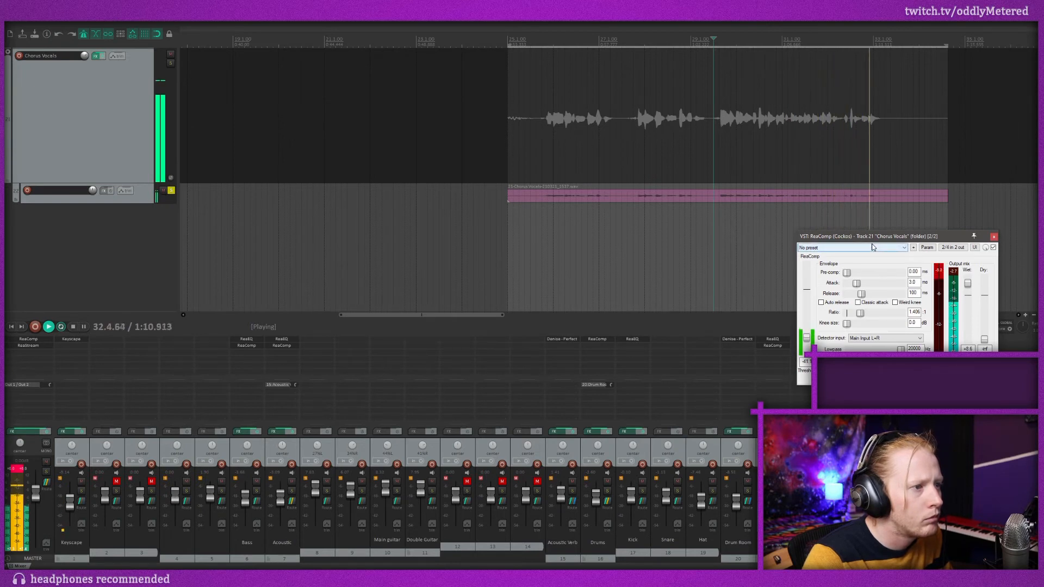
pyautogui.press('space')
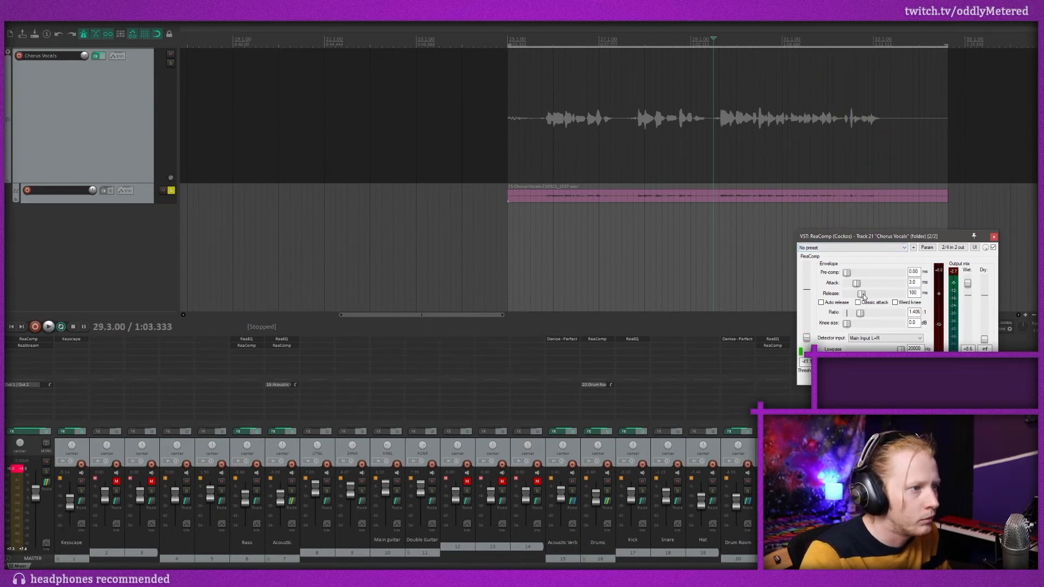
pyautogui.press('space')
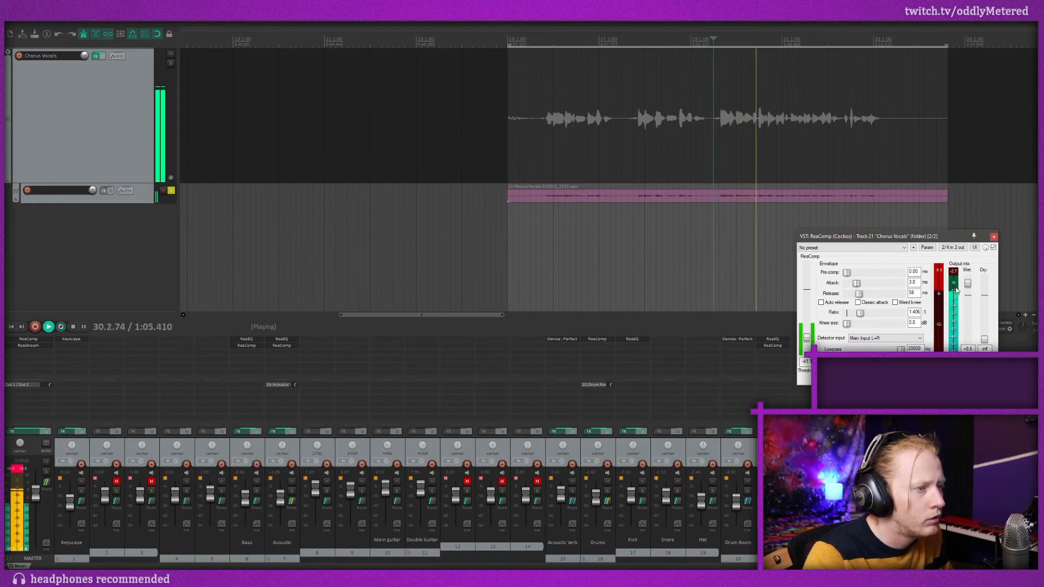
pyautogui.moveTo(968, 287); pyautogui.dragTo(971, 278)
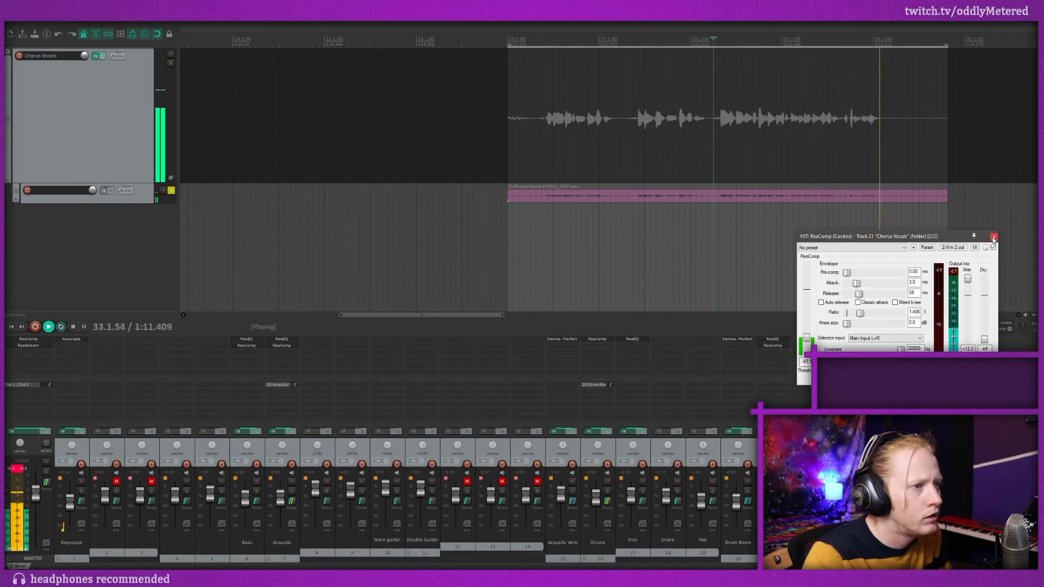
pyautogui.click(994, 237)
# Unsolo the vocal take and listen to it in the full mix, restarting playback from 25.2.50.
pyautogui.press('space')
pyautogui.press('space')
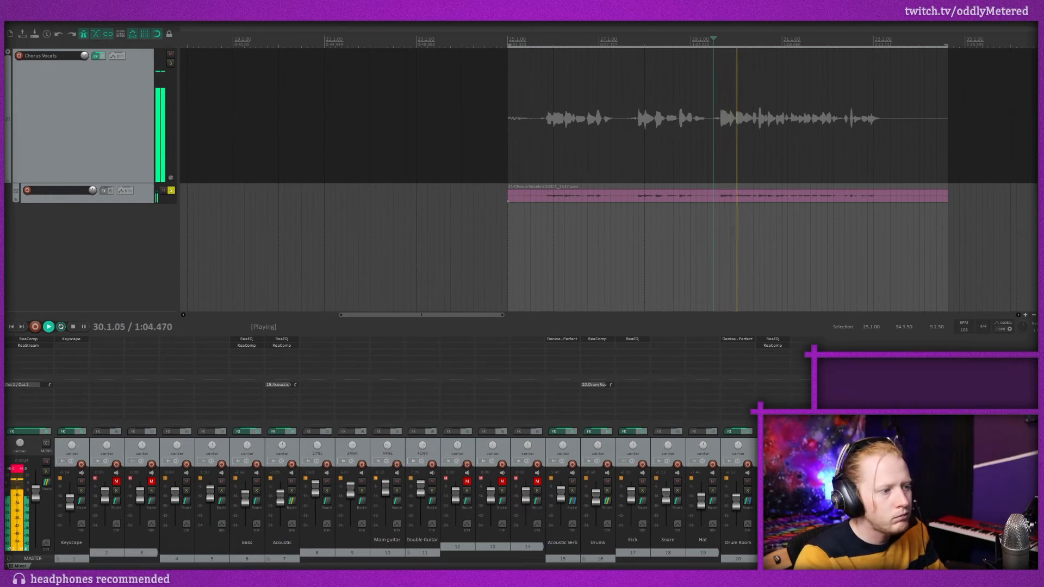
pyautogui.click(171, 190)
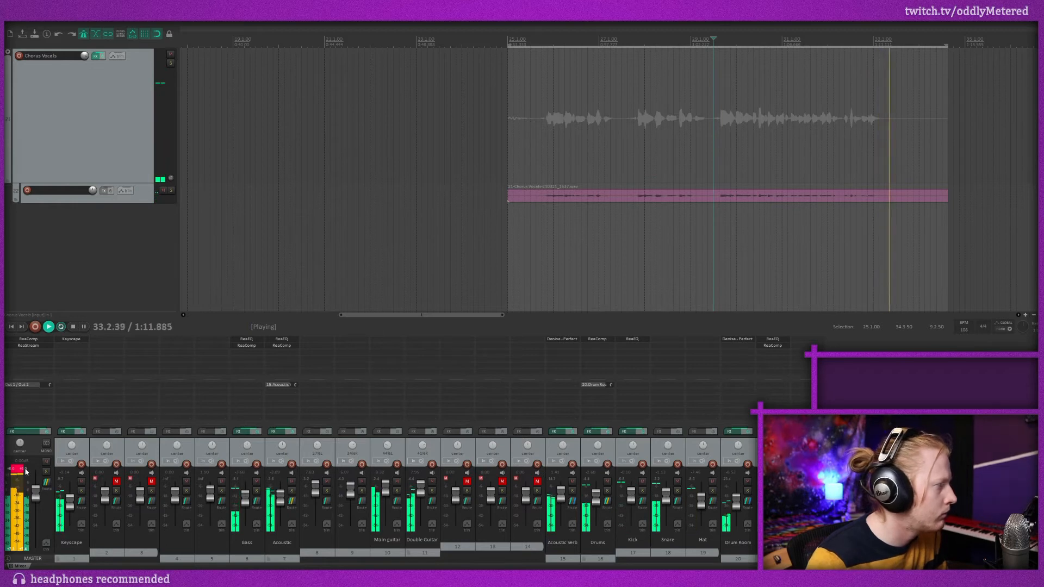
pyautogui.press('space')
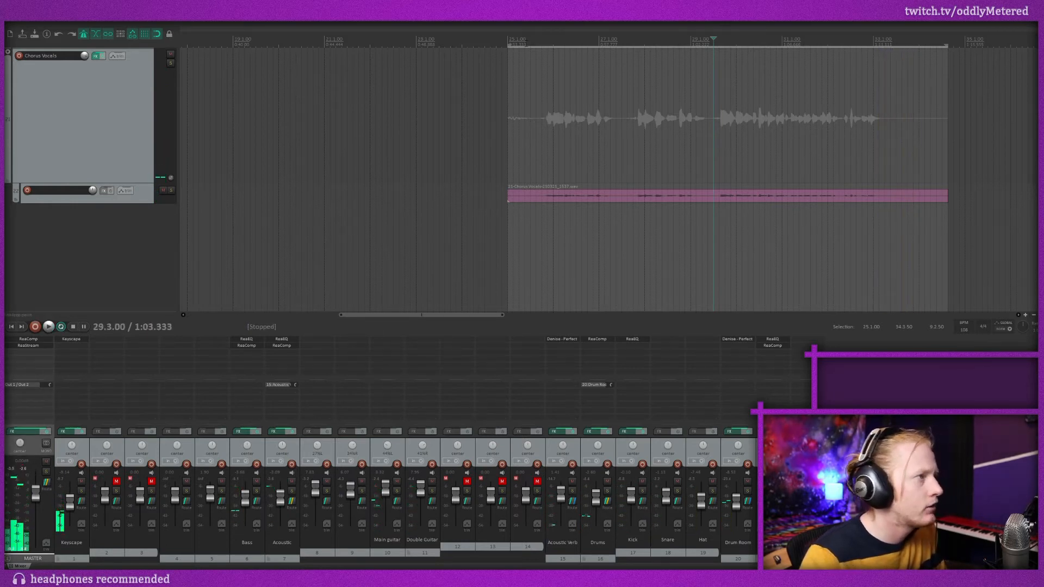
pyautogui.click(525, 103)
pyautogui.press('space')
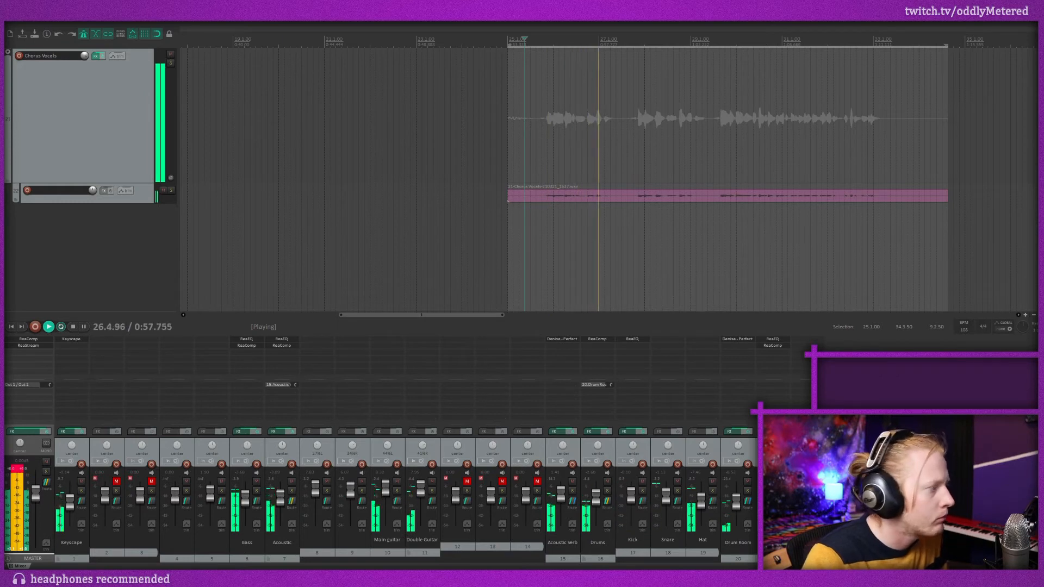
pyautogui.press('space')
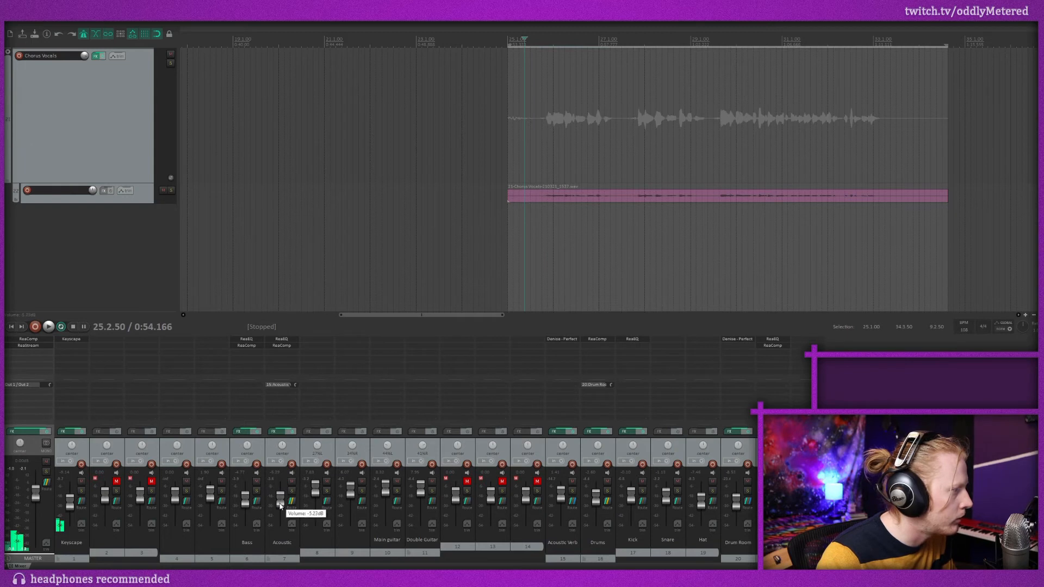
# Lower the Keyscape track's volume slightly and replay the mix to check the balance.
pyautogui.scroll(-1, 595, 499)
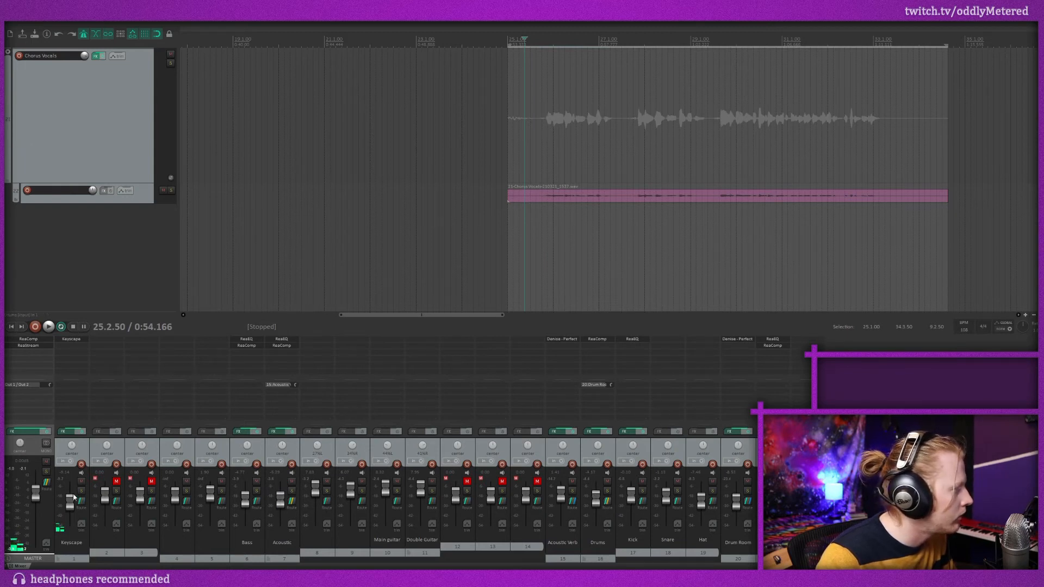
pyautogui.press('space')
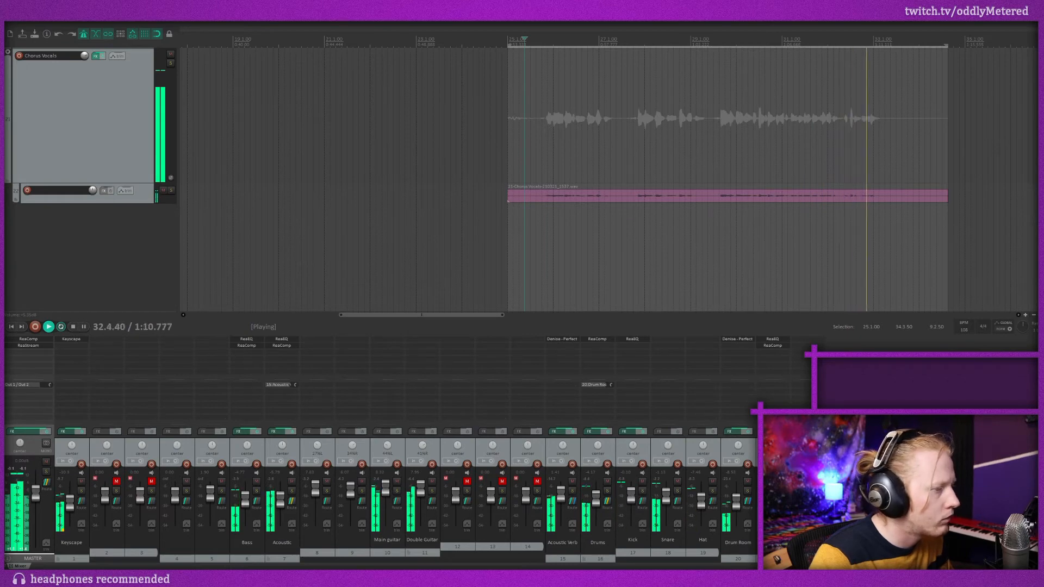
pyautogui.press('space')
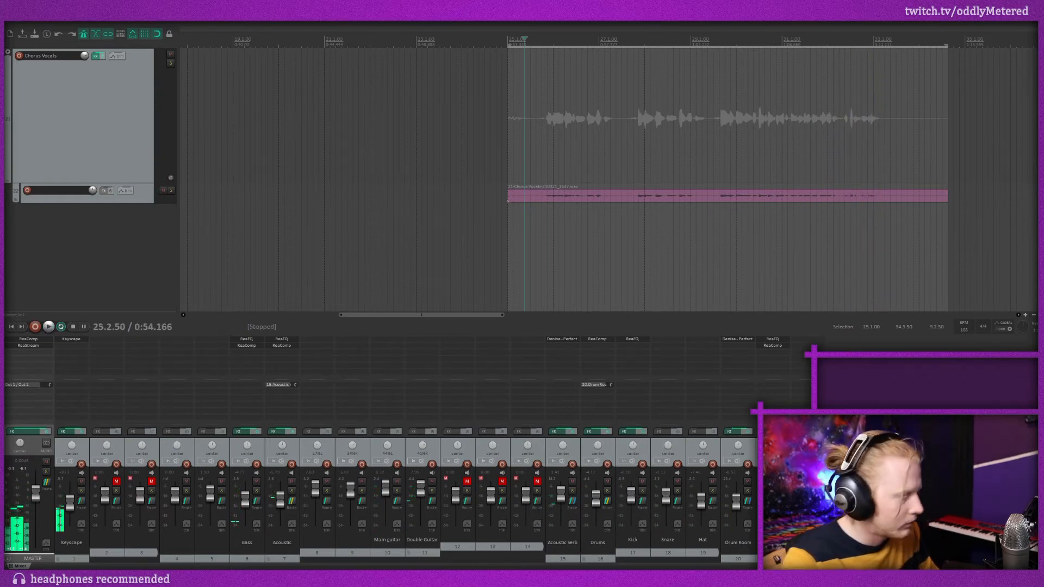
# Place the edit cursor at 26.1.00, where the main and double guitar items begin, and return to the Chorus Vocals tracks.
pyautogui.scroll(10, 712, 242)
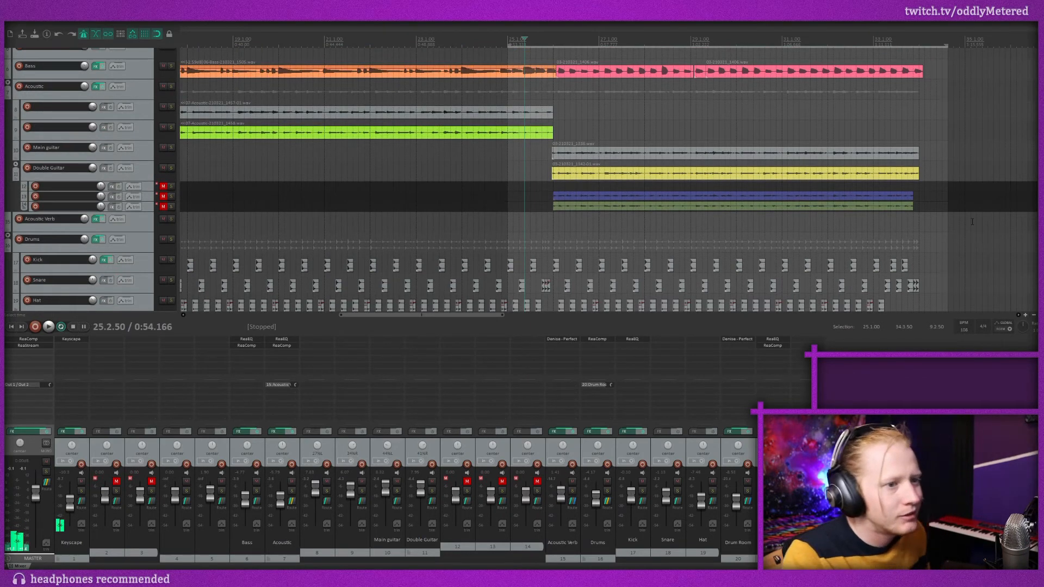
pyautogui.scroll(-2, 968, 233)
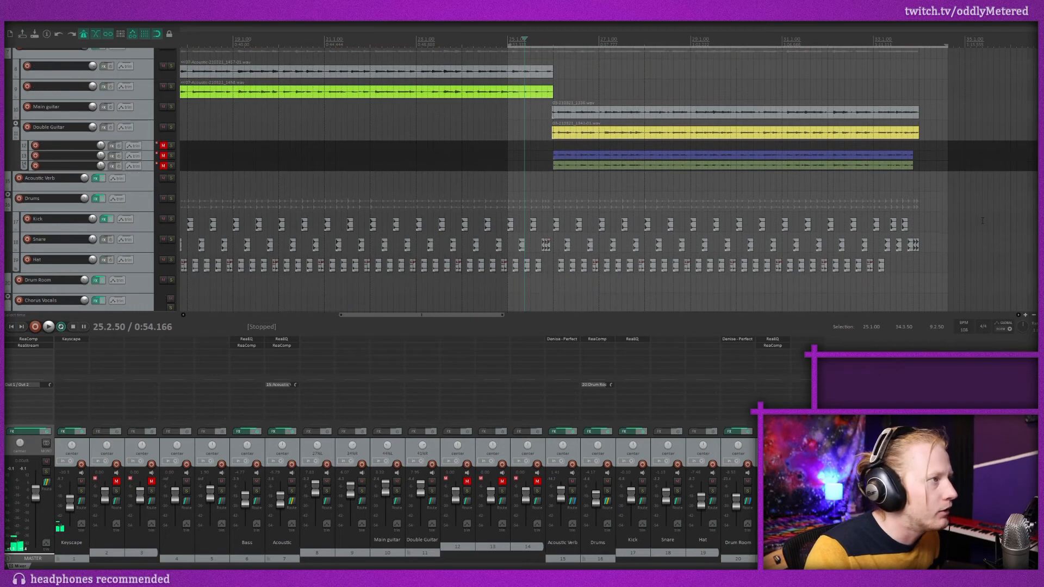
pyautogui.scroll(3, 935, 237)
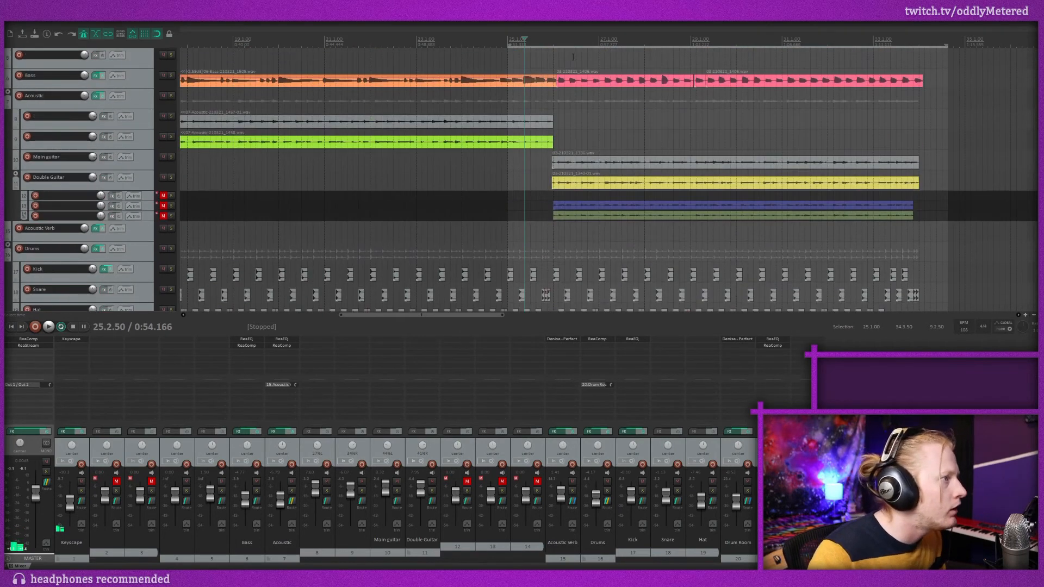
pyautogui.click(547, 42)
pyautogui.click(555, 45)
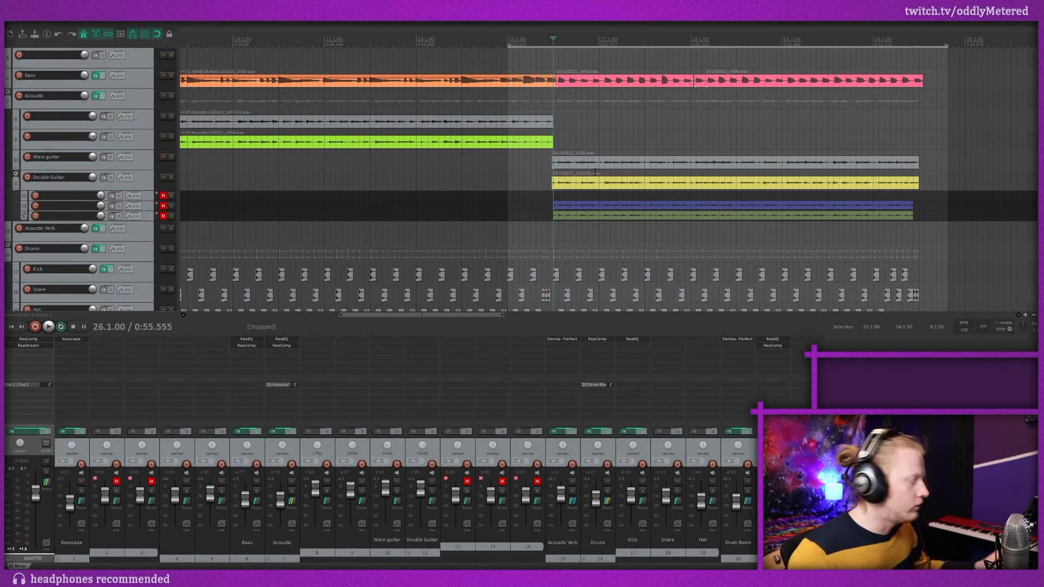
pyautogui.scroll(-5, 694, 173)
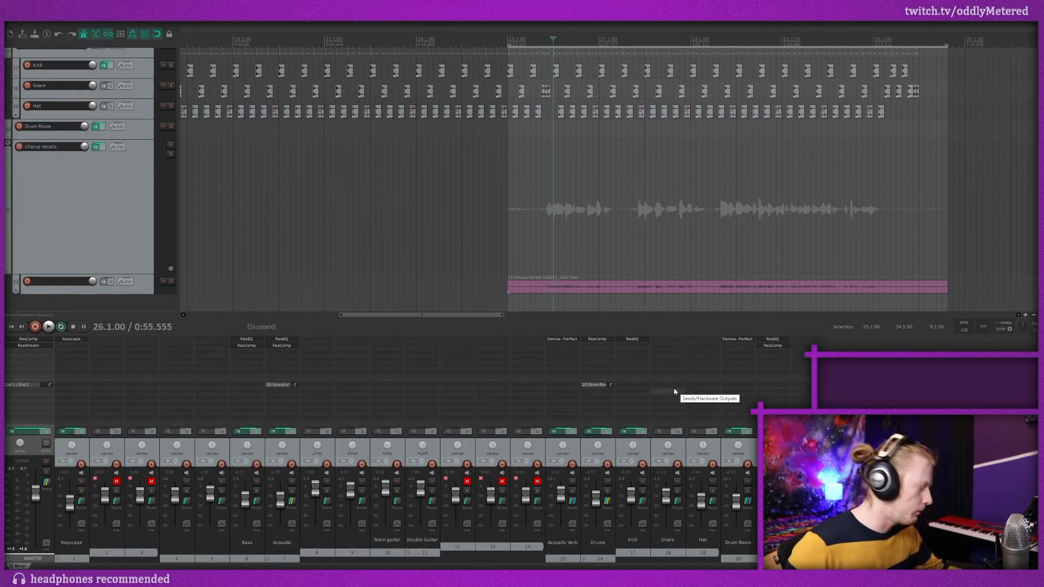
# Add a new track below the existing vocal take and nest it inside the Chorus Vocals folder.
pyautogui.scroll(-1, 249, 297)
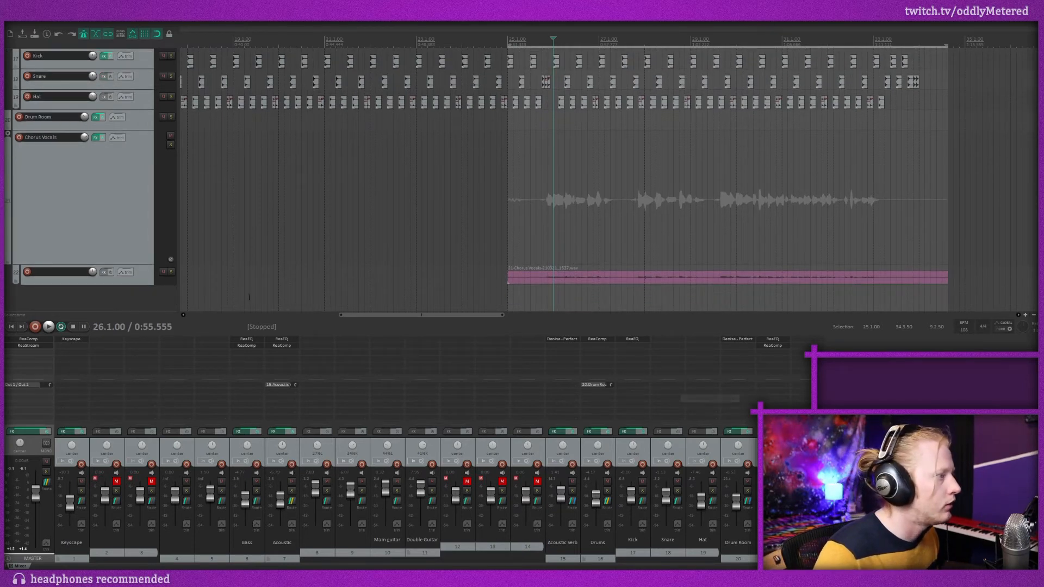
pyautogui.doubleClick(121, 308)
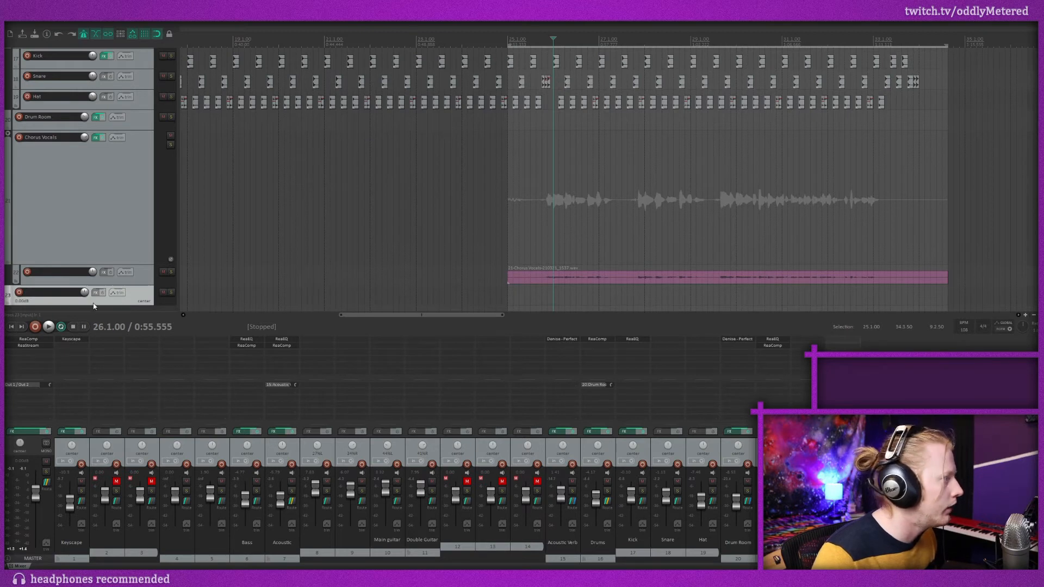
pyautogui.moveTo(134, 283); pyautogui.dragTo(134, 284)
pyautogui.scroll(-2, 561, 251)
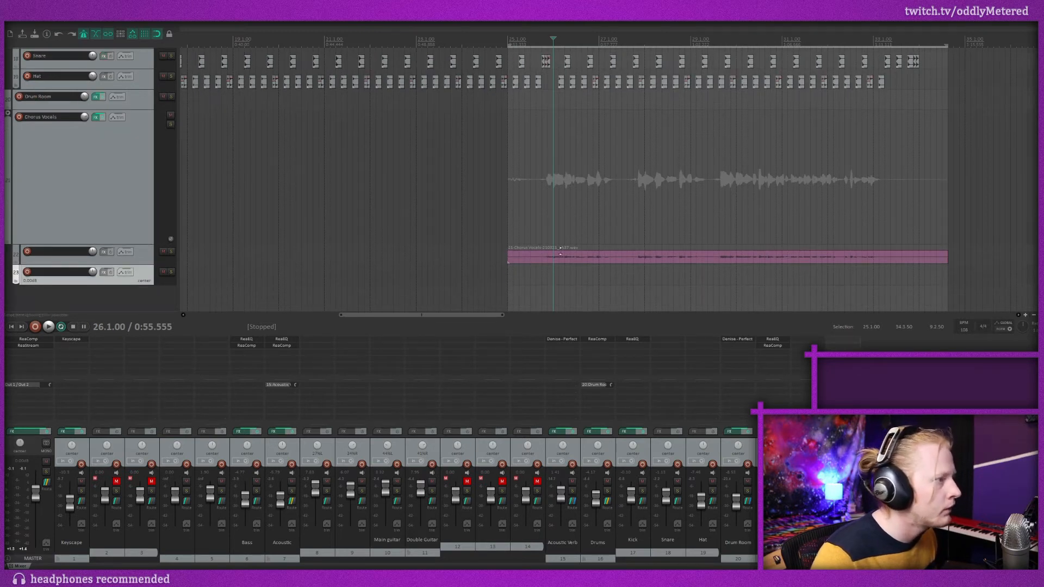
# Place the edit cursor at 25.1.00, arm the new track and record looped vocal takes over the selected section.
pyautogui.click(525, 39)
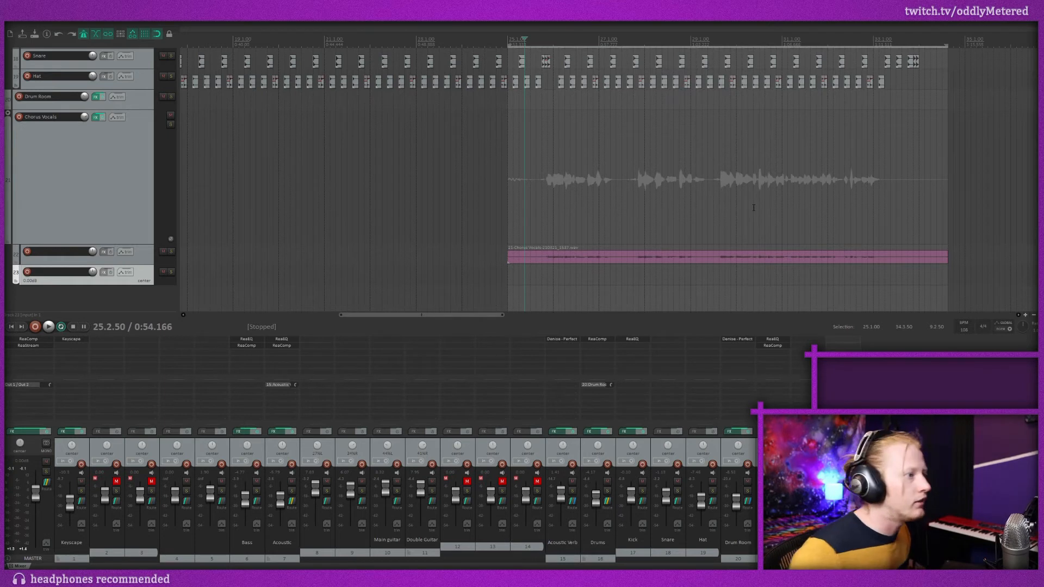
pyautogui.click(508, 40)
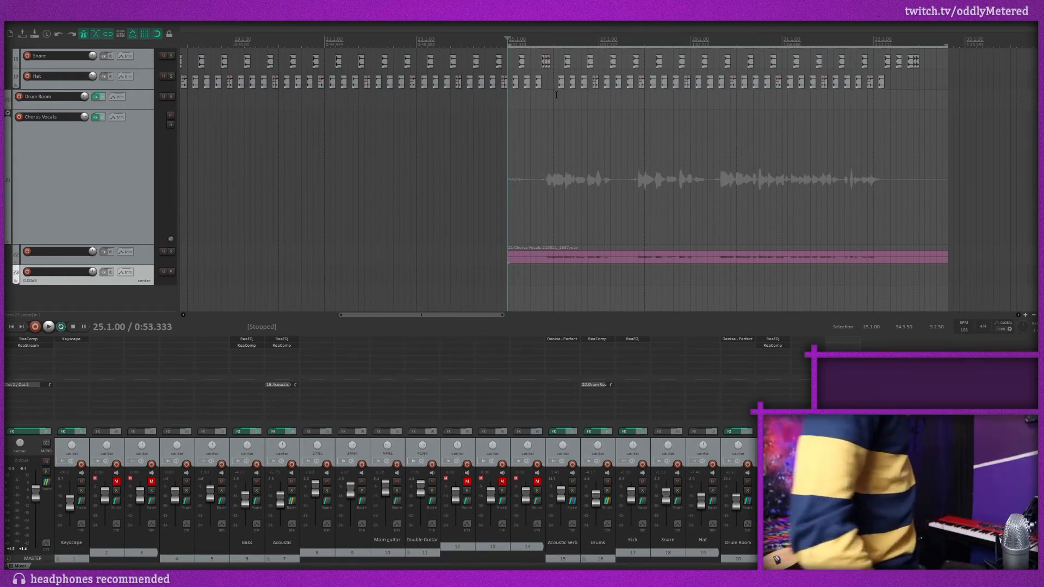
pyautogui.click(27, 272)
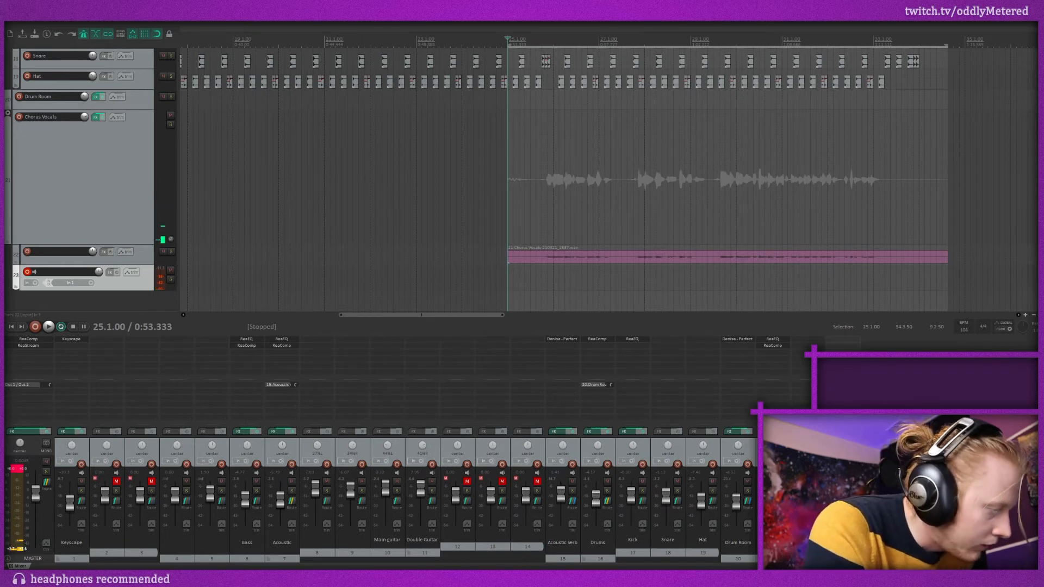
pyautogui.scroll(-1, 627, 192)
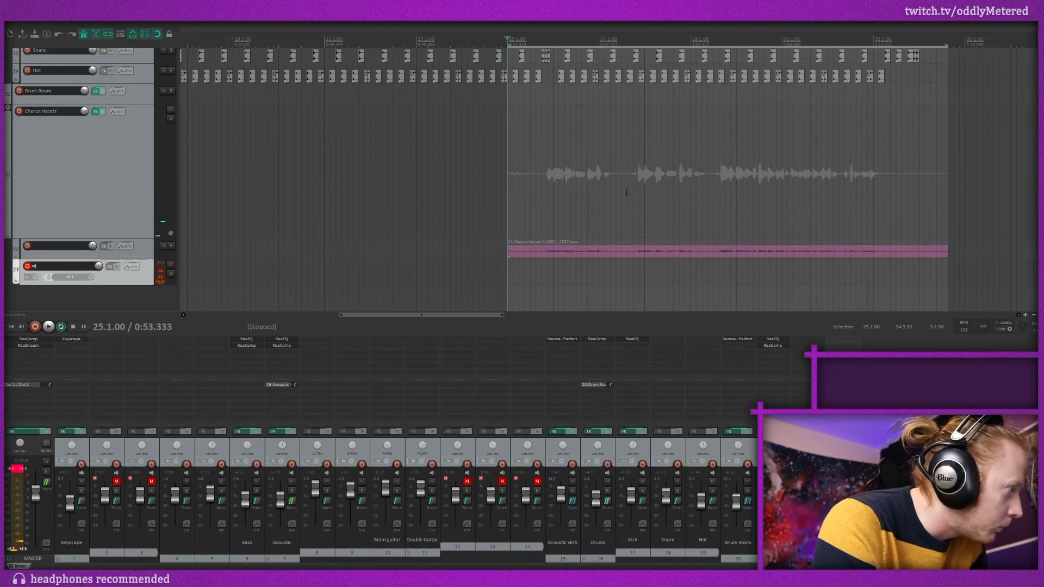
pyautogui.hotkey('ctrl', 'r')
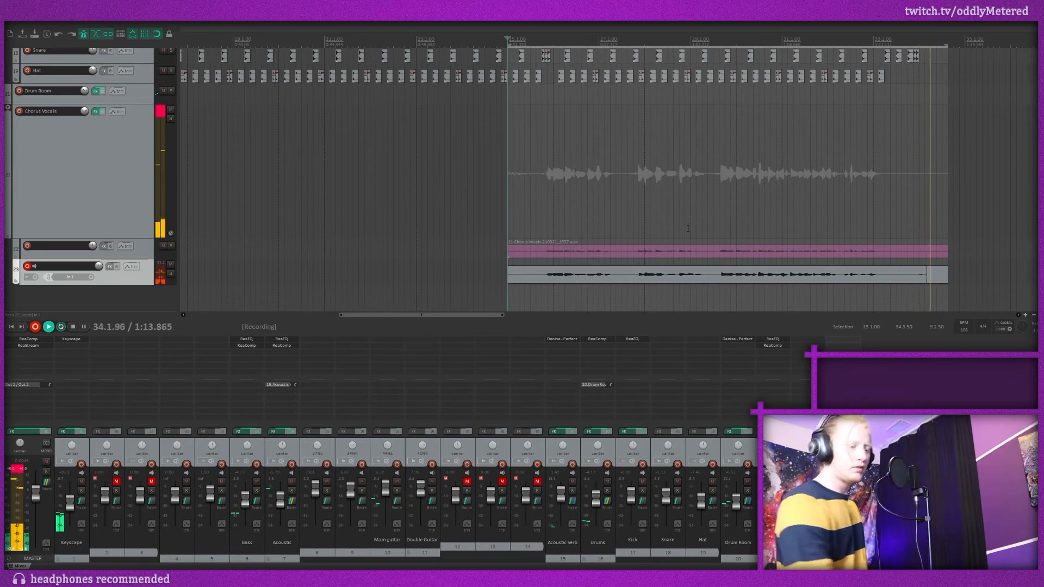
pyautogui.press('space')
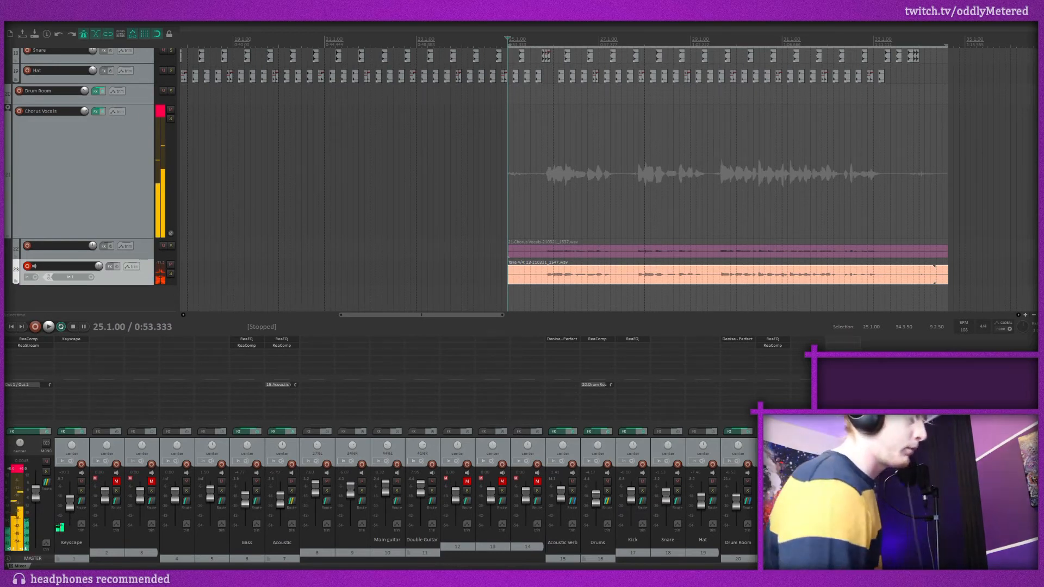
pyautogui.press('space')
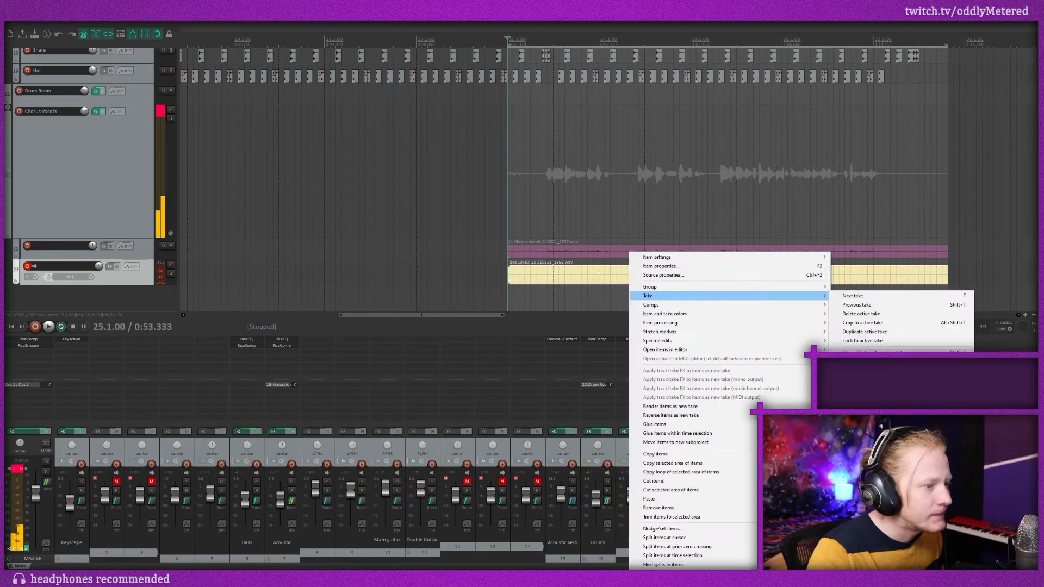
# Explode the recorded takes onto separate tracks and delete the leftover yellow item on the armed track.
pyautogui.click(876, 440)
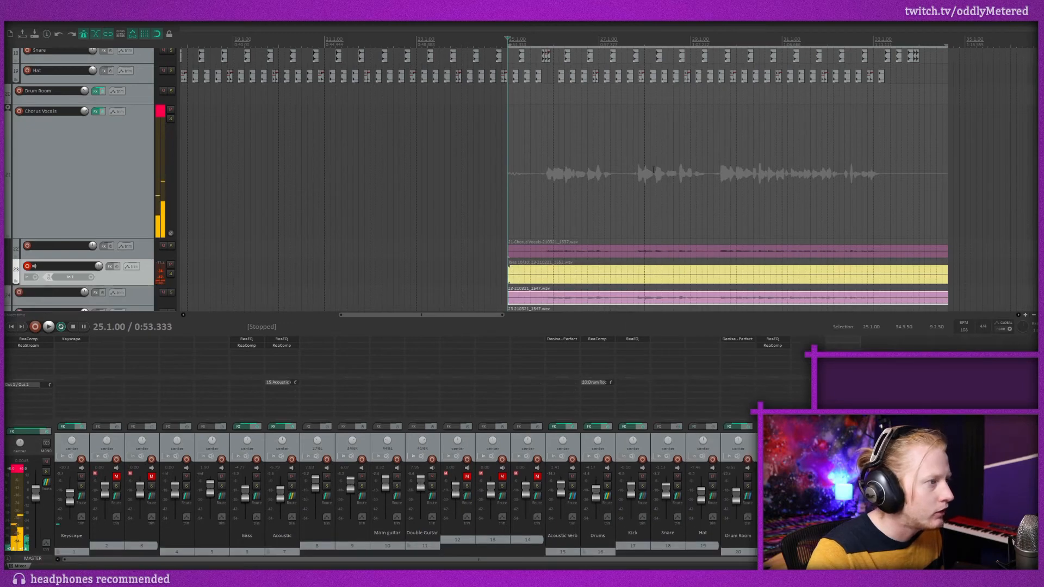
pyautogui.scroll(-10, 716, 221)
pyautogui.scroll(2, 716, 220)
pyautogui.scroll(2, 716, 219)
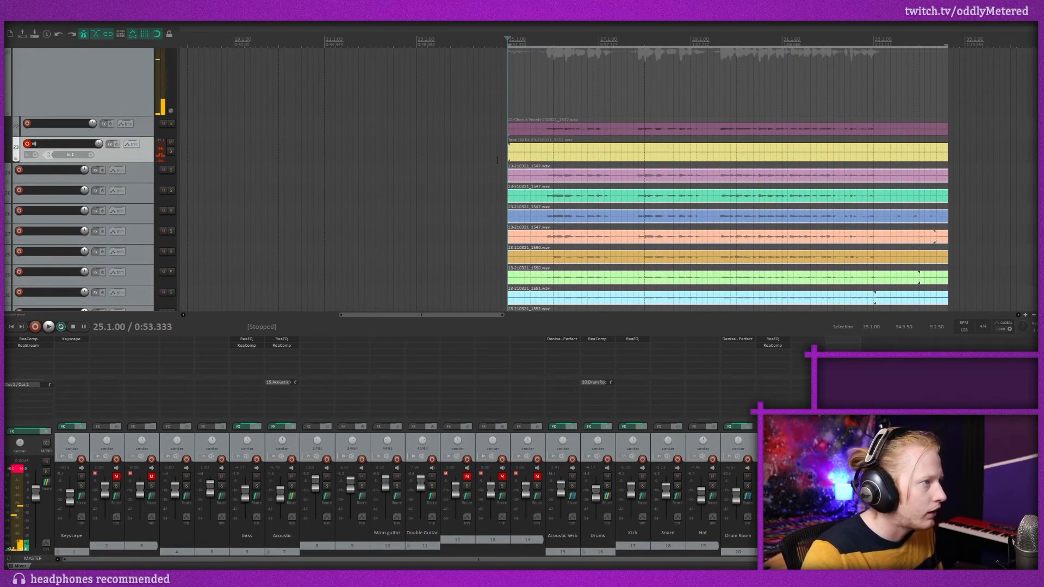
pyautogui.click(543, 155)
pyautogui.press('Delete')
pyautogui.scroll(-3, 522, 191)
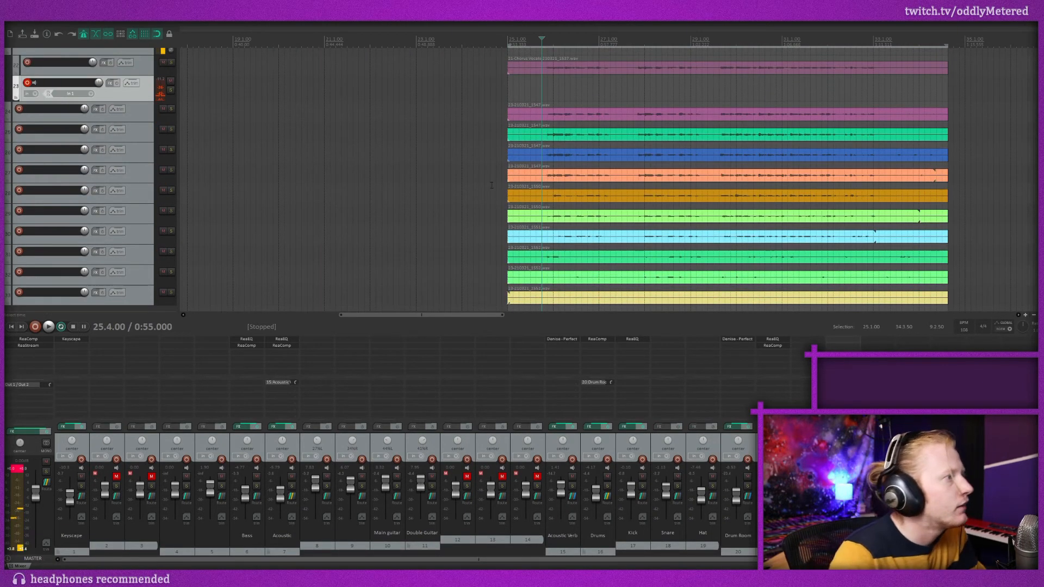
pyautogui.scroll(-1, 624, 215)
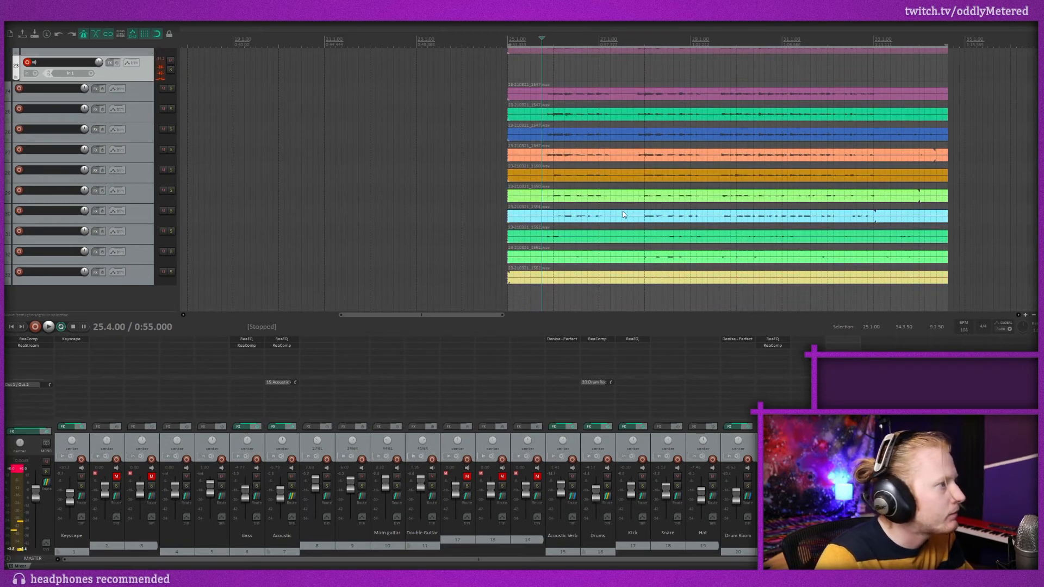
# Mute the last five of the exploded take tracks.
pyautogui.click(163, 191)
pyautogui.click(163, 210)
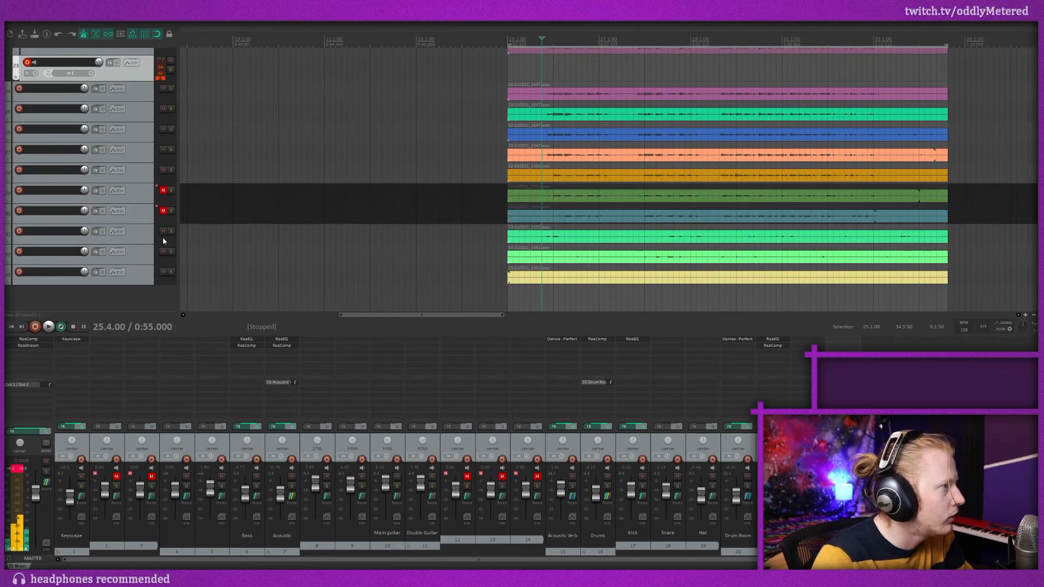
pyautogui.click(163, 233)
pyautogui.click(163, 251)
pyautogui.click(164, 271)
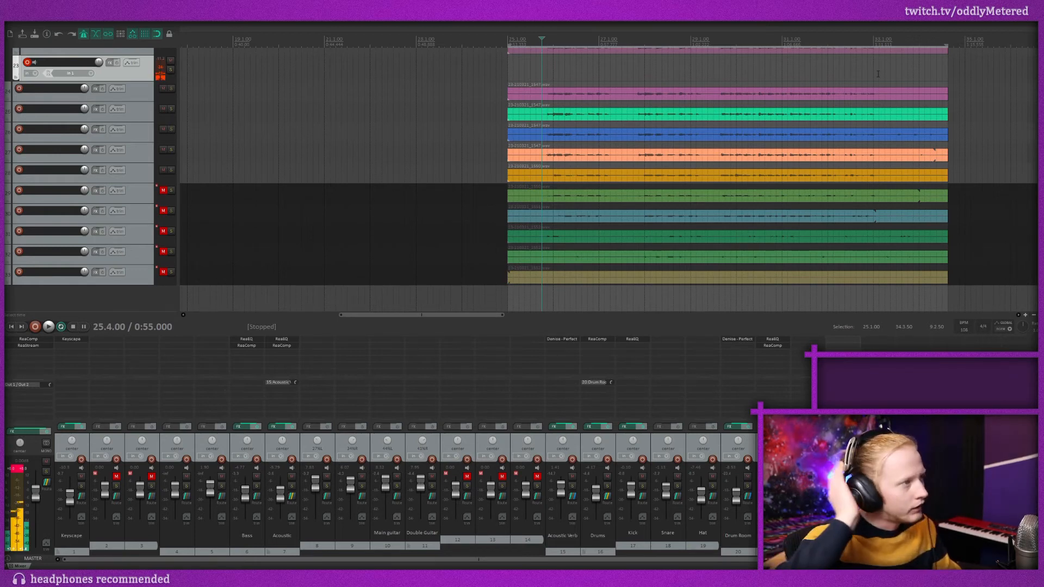
pyautogui.scroll(5, 612, 152)
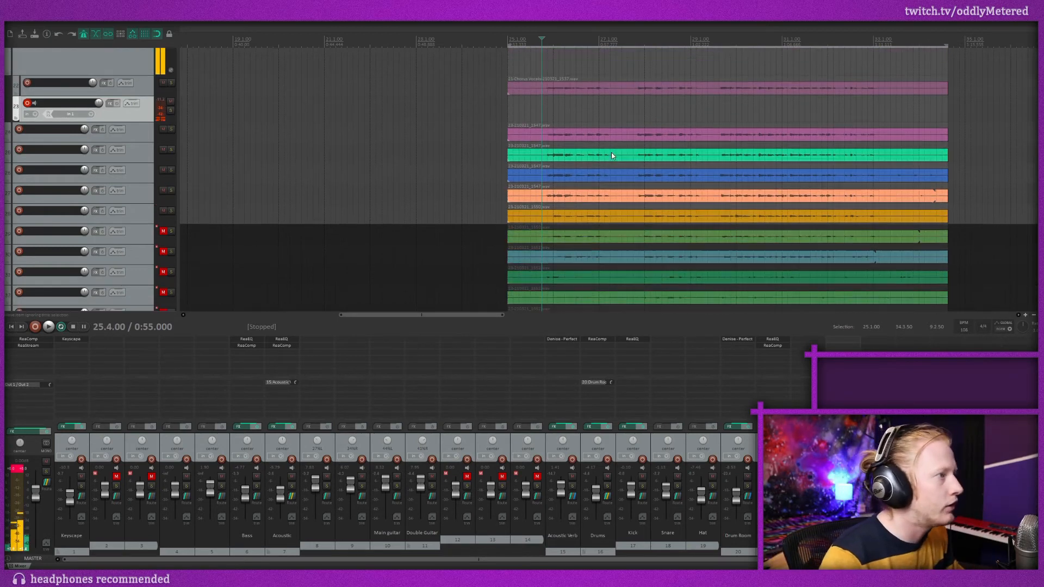
# Play the unmuted takes in the mix from 25.4.00, mute the dark orange fifth take and listen again.
pyautogui.press('space')
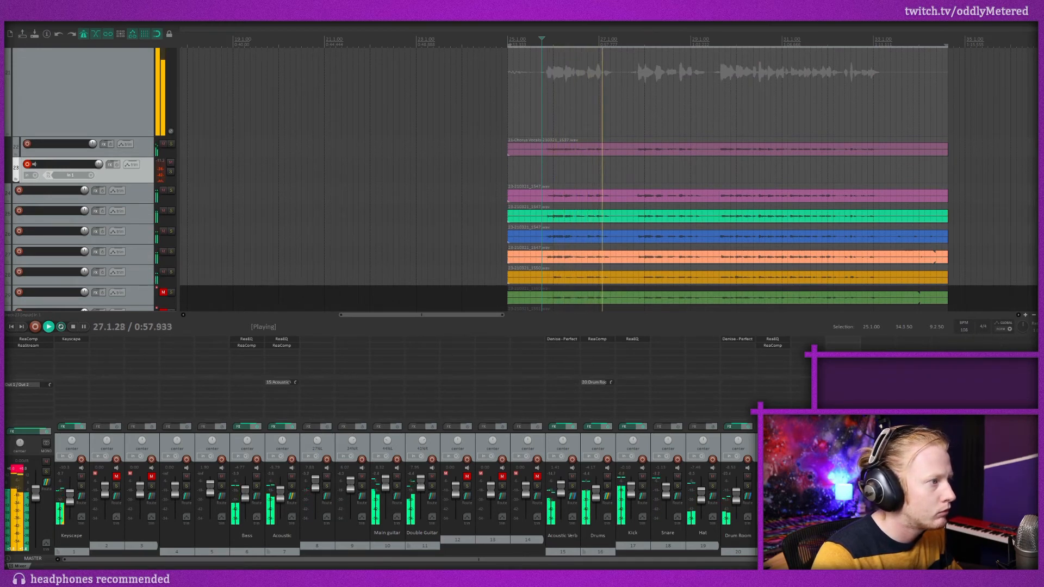
pyautogui.press('space')
pyautogui.scroll(-1, 603, 224)
pyautogui.scroll(5, 603, 224)
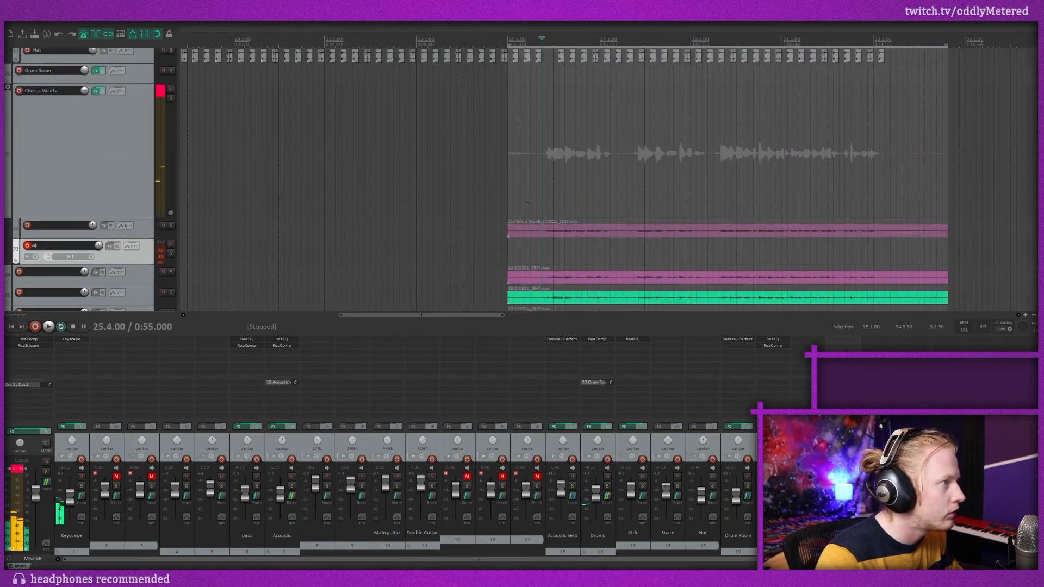
pyautogui.scroll(-7, 603, 224)
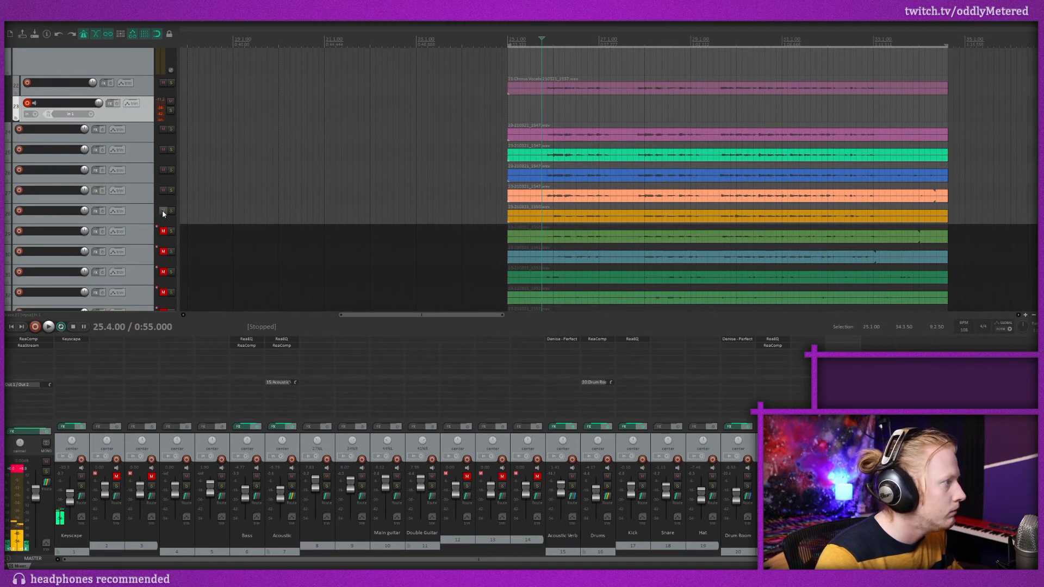
pyautogui.click(163, 210)
pyautogui.press('space')
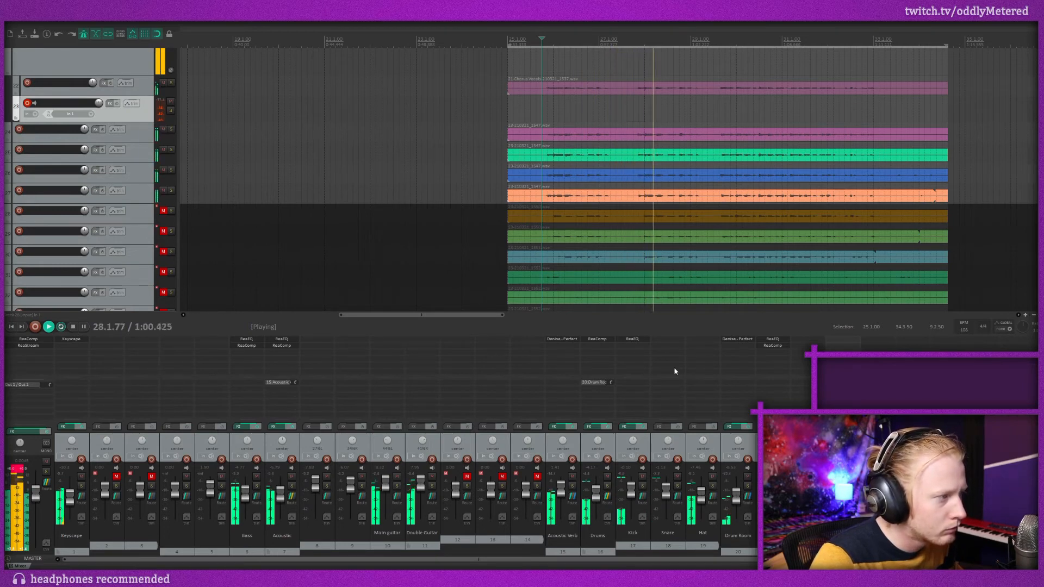
pyautogui.scroll(3, 617, 200)
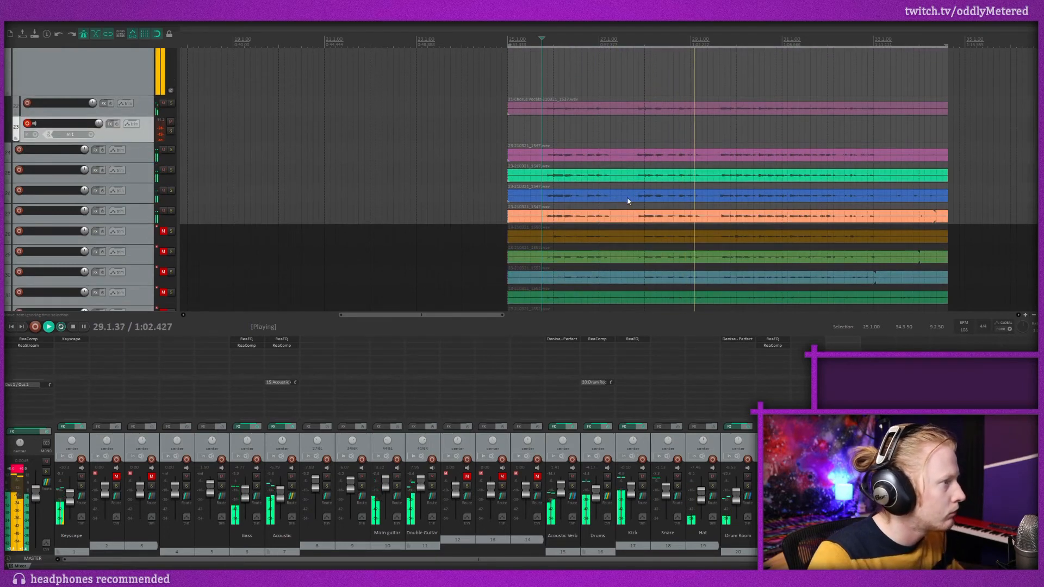
pyautogui.press('space')
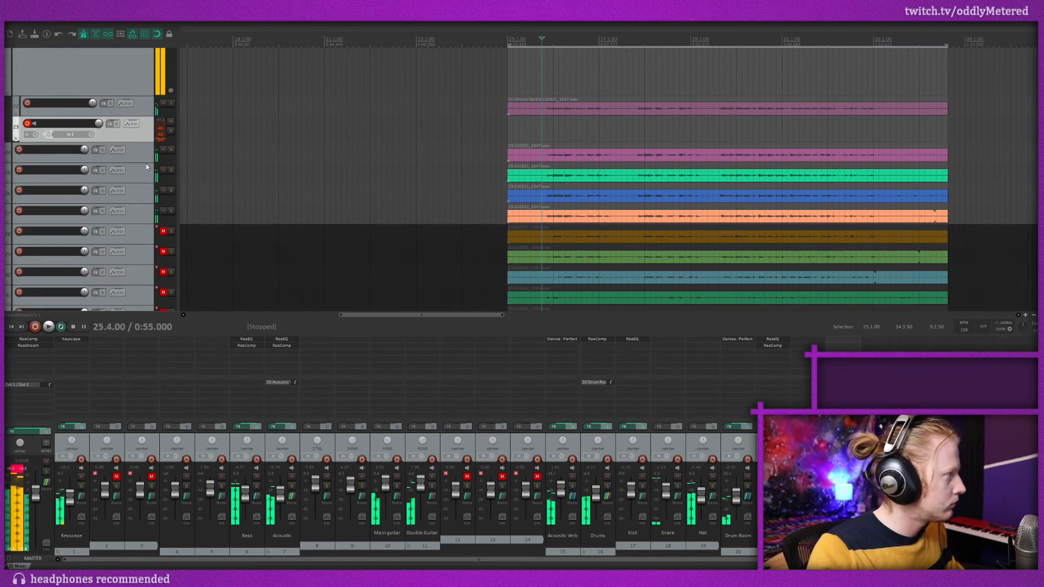
# Move the four unmuted take tracks into the Chorus Vocals folder and play them in the mix.
pyautogui.click(142, 159)
pyautogui.keyDown('shift'); pyautogui.click(128, 211); pyautogui.keyUp('shift')
pyautogui.moveTo(151, 127); pyautogui.dragTo(143, 141)
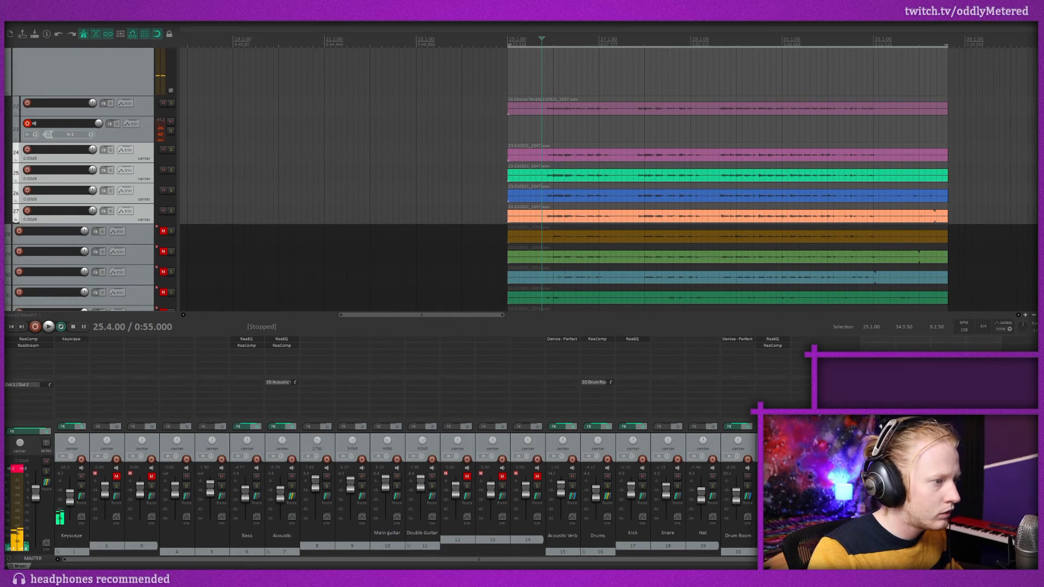
pyautogui.press('space')
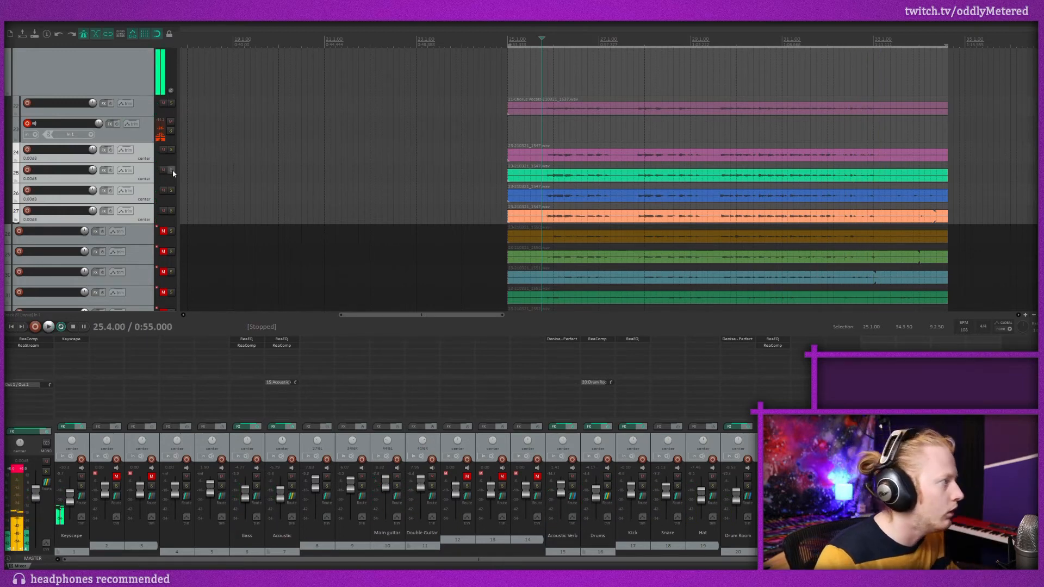
# Mute the second, third and fourth new takes and listen to the first one with the original vocal.
pyautogui.click(165, 190)
pyautogui.click(165, 191)
pyautogui.click(146, 173)
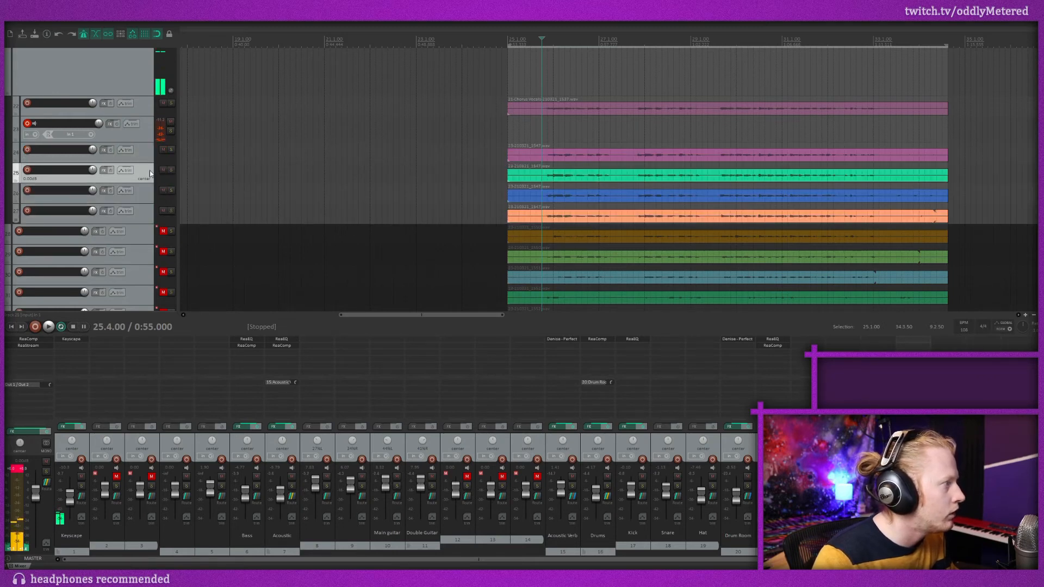
pyautogui.click(164, 170)
pyautogui.click(146, 194)
pyautogui.click(164, 190)
pyautogui.click(163, 210)
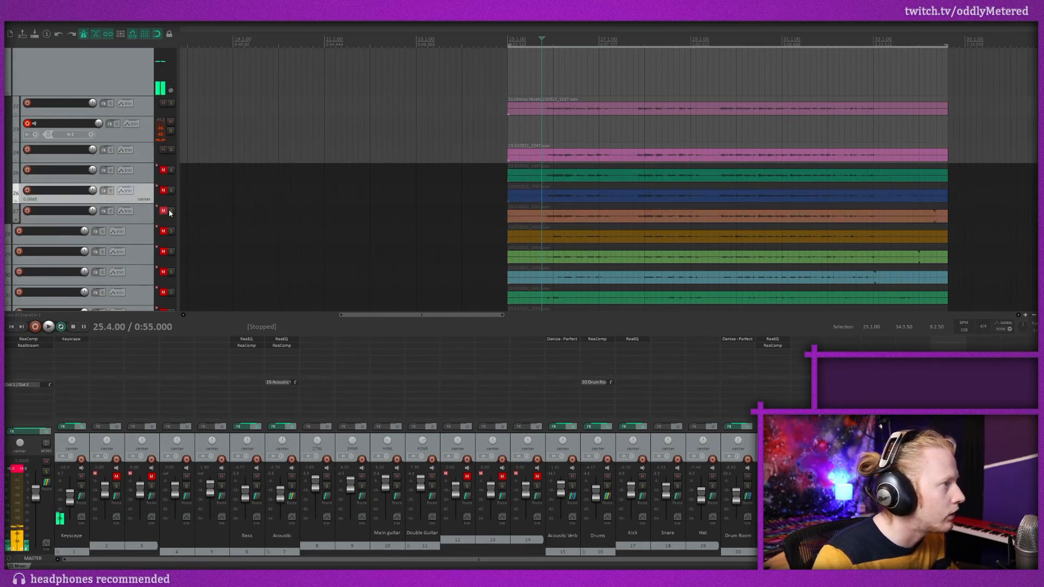
pyautogui.press('space')
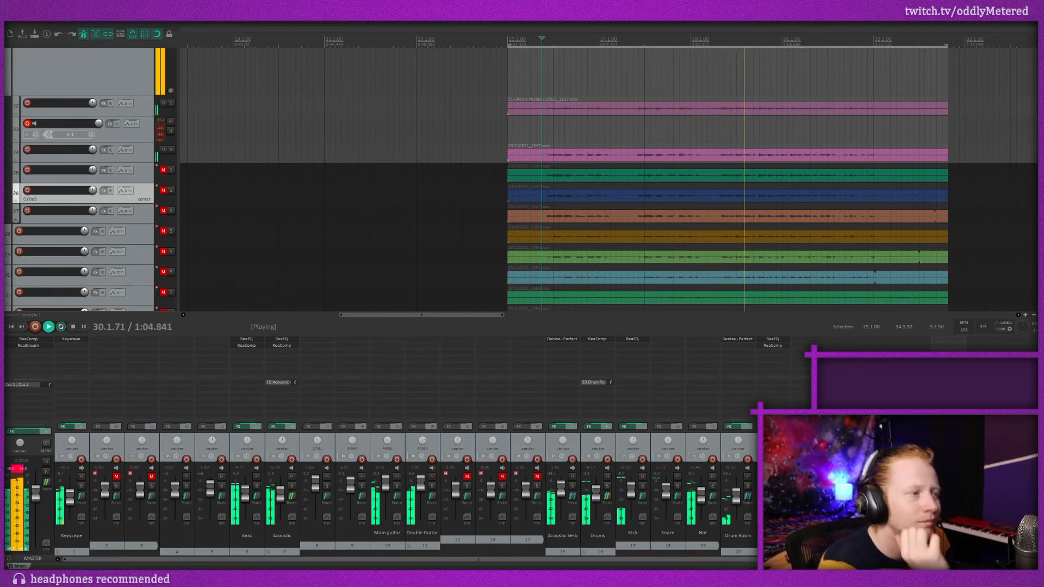
# Audition the second, third and fourth takes one at a time by switching their mutes, leaving only the fourth unmuted.
pyautogui.click(163, 150)
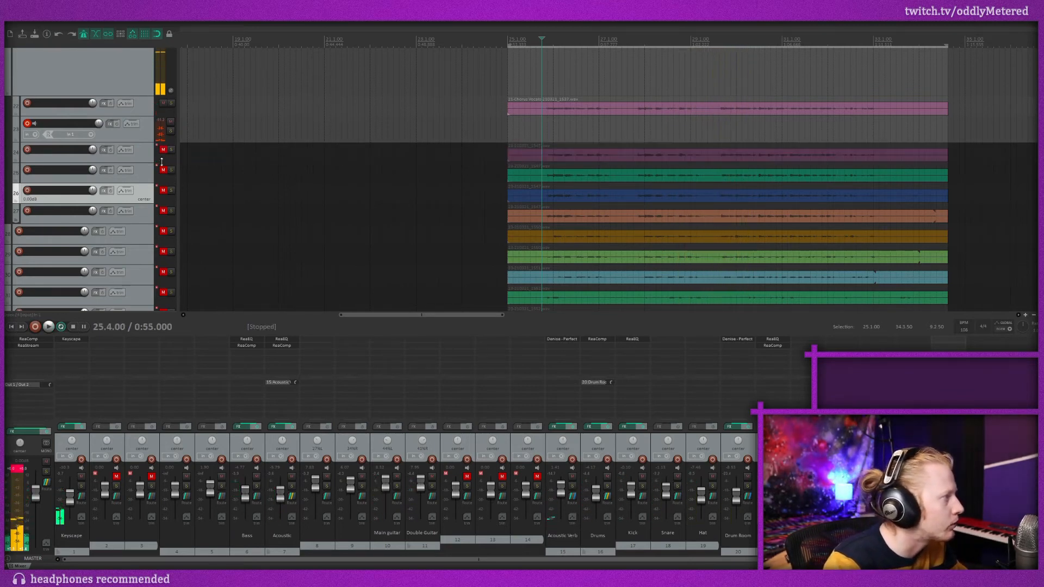
pyautogui.click(163, 170)
pyautogui.press('space')
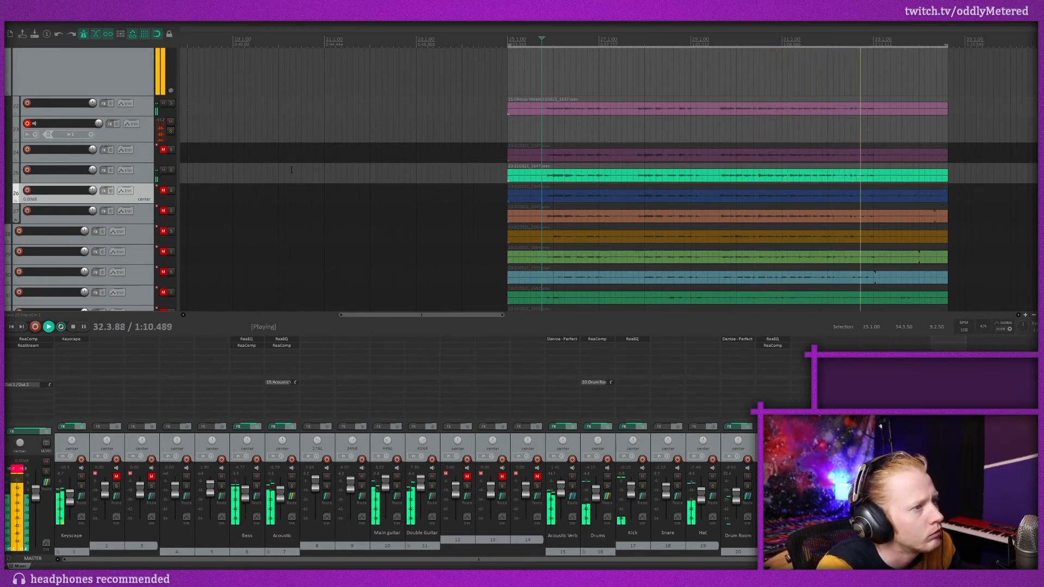
pyautogui.press('Down')
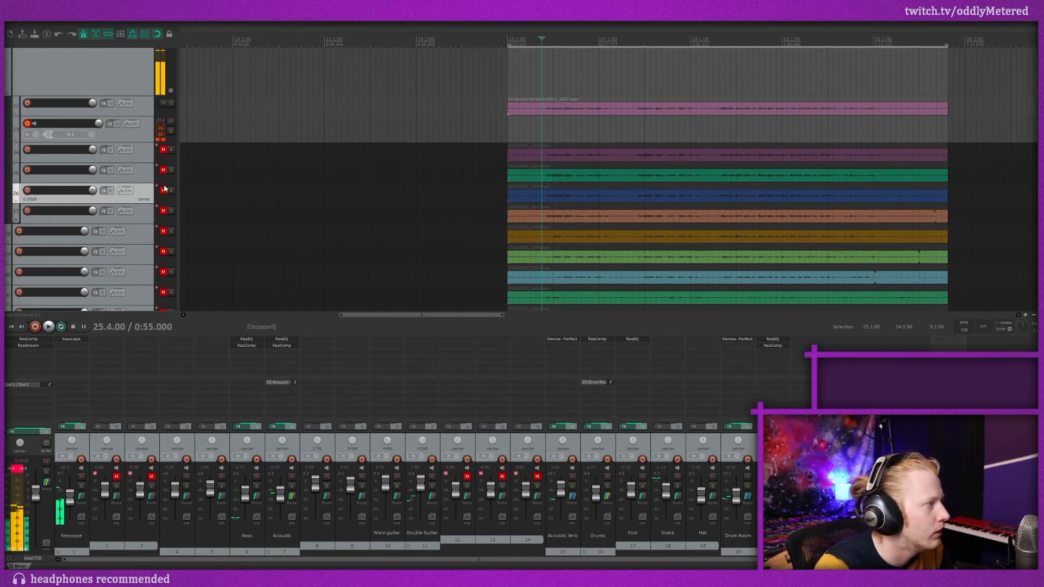
pyautogui.press('space')
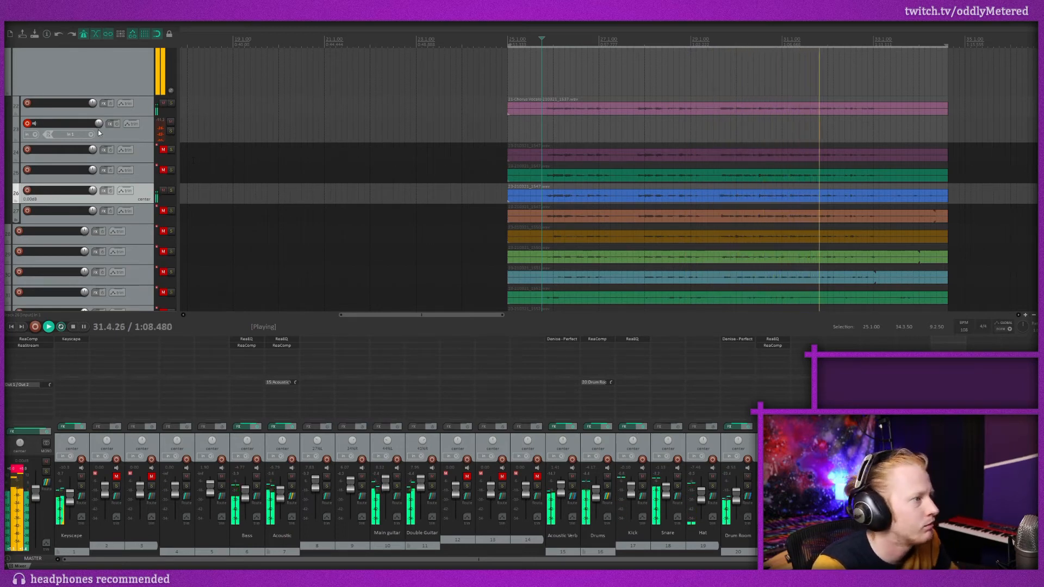
pyautogui.click(164, 191)
pyautogui.click(164, 212)
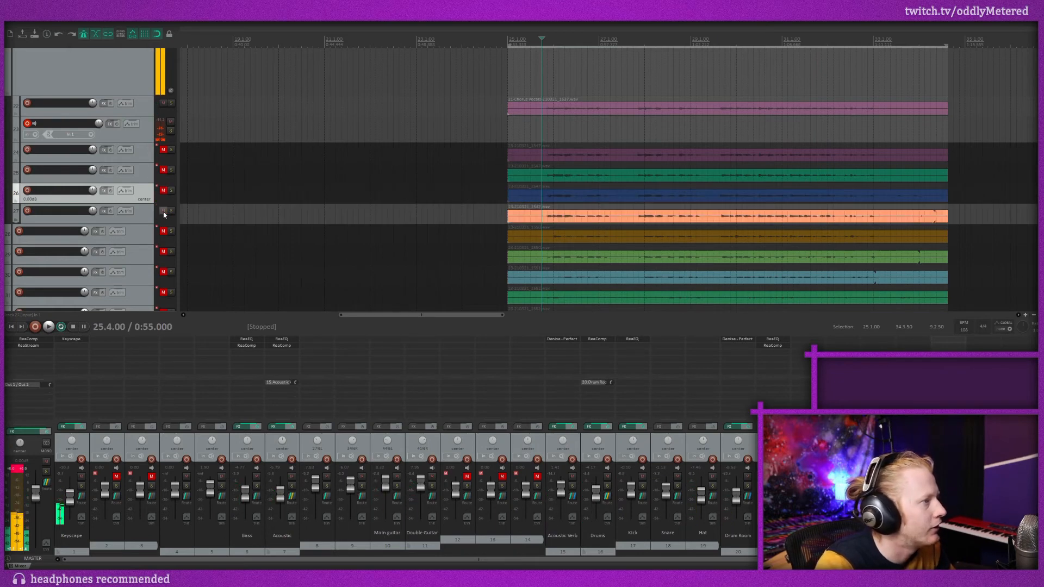
pyautogui.press('space')
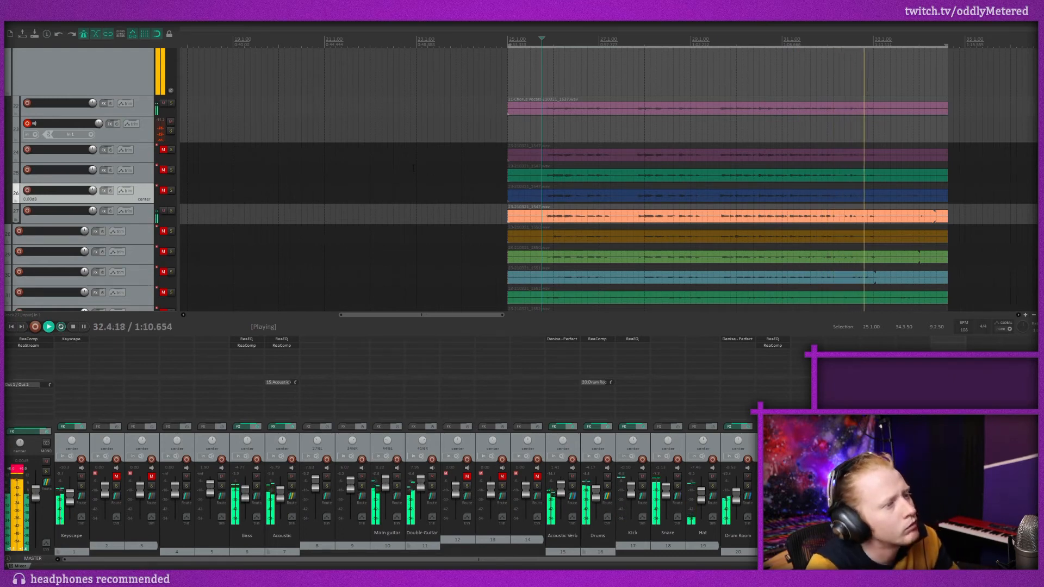
pyautogui.press('space')
# Trim the silent start and end of the orange take and delete the three muted takes above it.
pyautogui.moveTo(946, 216); pyautogui.dragTo(884, 218)
pyautogui.moveTo(508, 217); pyautogui.dragTo(532, 213)
pyautogui.moveTo(982, 198); pyautogui.dragTo(891, 148)
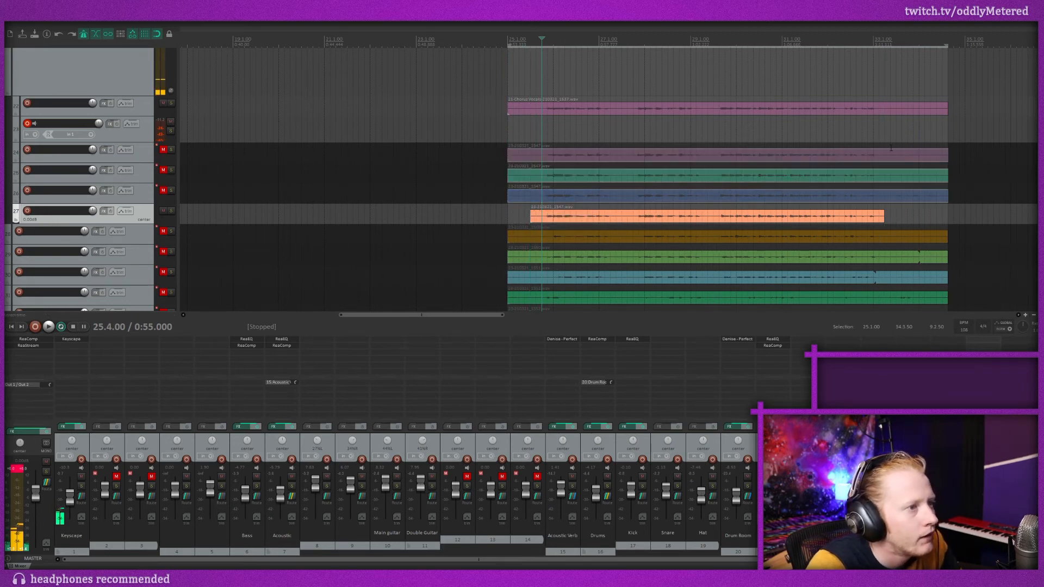
pyautogui.press('Delete')
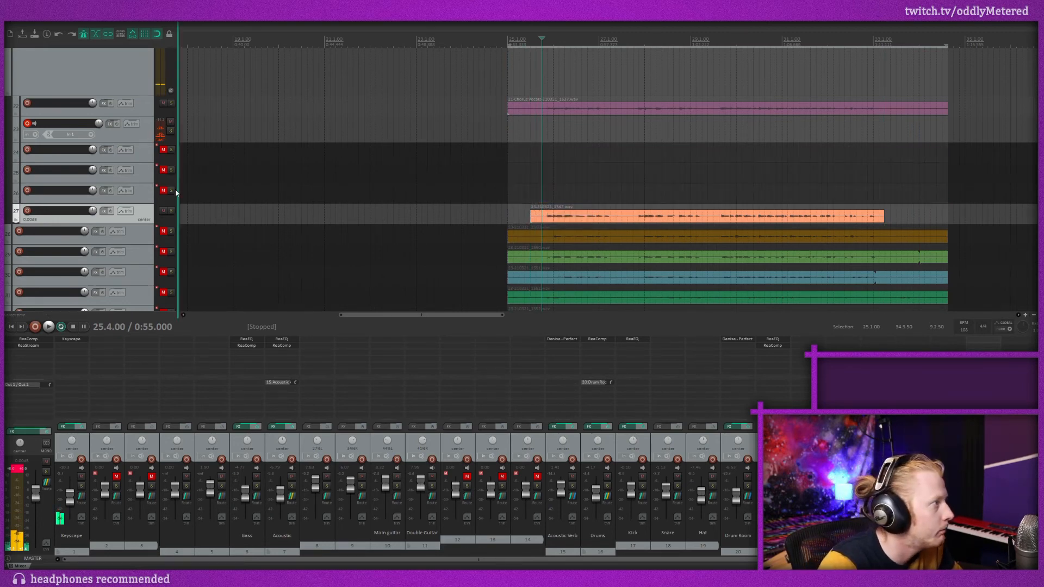
# Delete the record-armed track and the three emptied take tracks above the orange take.
pyautogui.click(143, 197)
pyautogui.keyDown('shift'); pyautogui.click(138, 132); pyautogui.keyUp('shift')
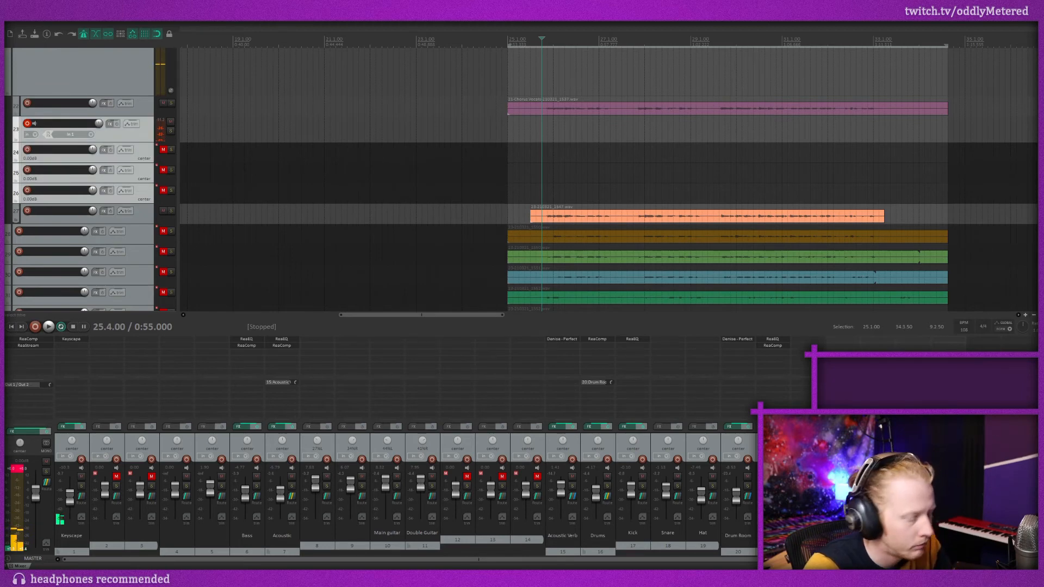
pyautogui.press('Delete')
# Play the original chorus vocal with the trimmed orange take in the mix from 25.4.00.
pyautogui.scroll(2, 606, 145)
pyautogui.press('space')
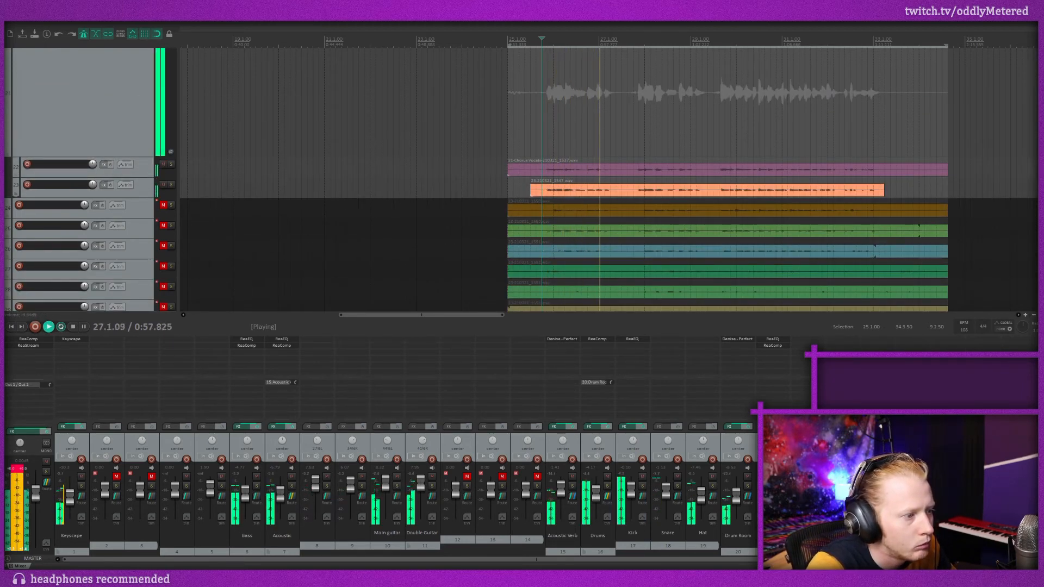
pyautogui.press('space')
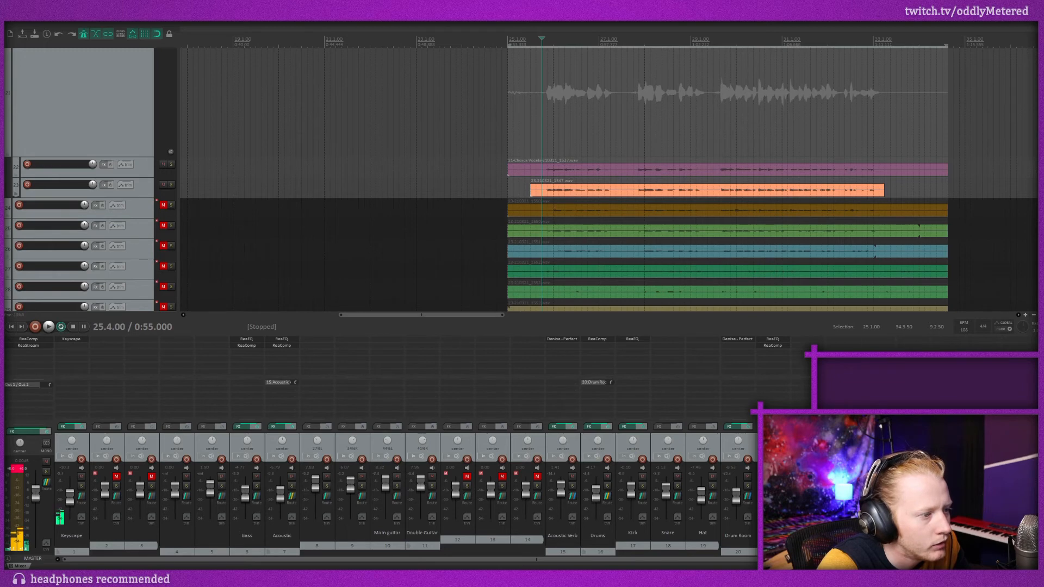
pyautogui.press('space')
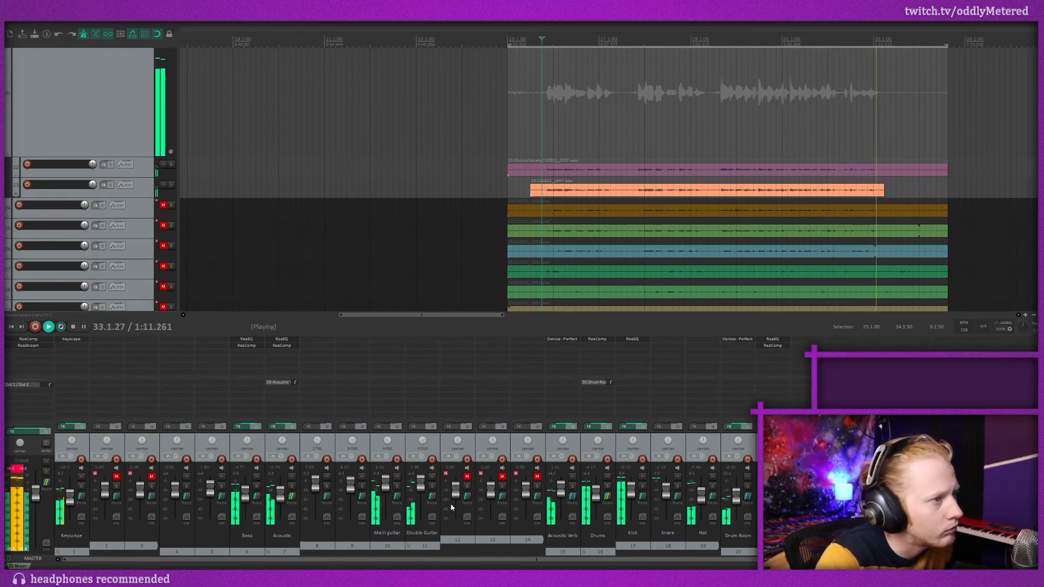
# Fade out the end of the orange take, then trim the original pink vocal to the same end point with a matching fade-out.
pyautogui.click(882, 183)
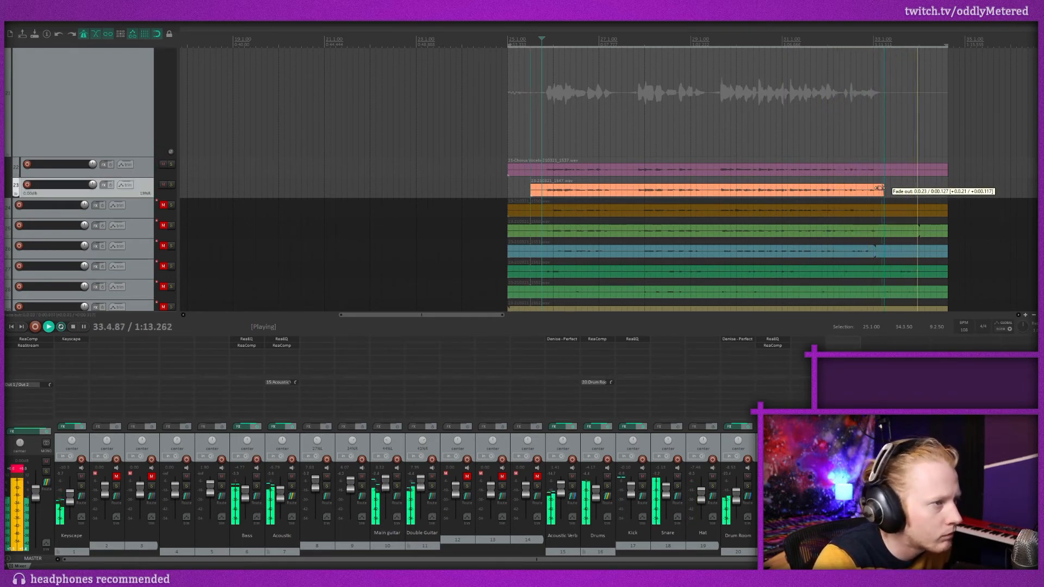
pyautogui.press('space')
pyautogui.moveTo(938, 173); pyautogui.dragTo(881, 173)
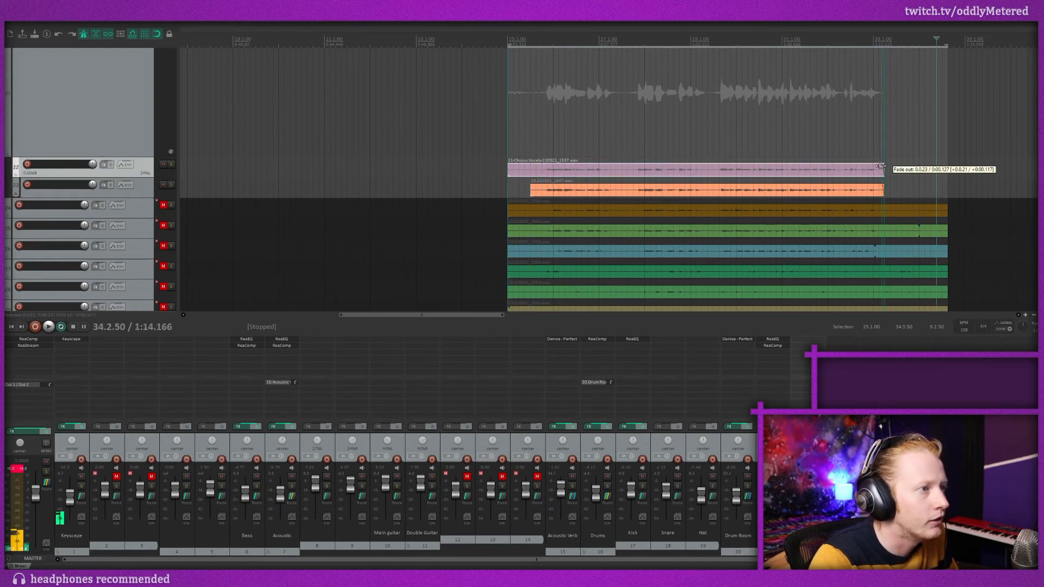
# Unmute the gold take, move the six remaining take tracks into the Chorus Vocals folder and play the mix from 25.4.50.
pyautogui.scroll(-2, 389, 298)
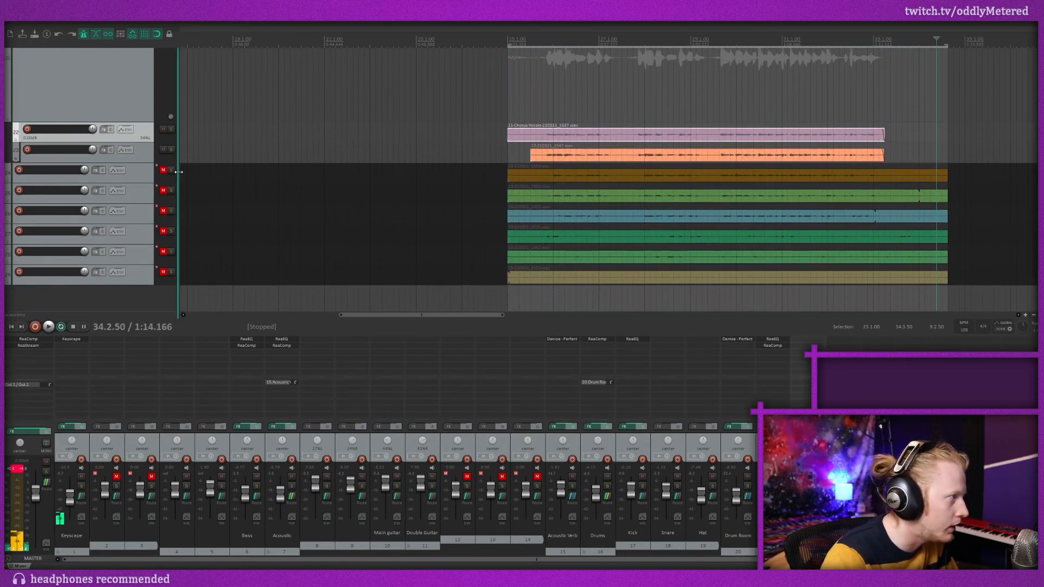
pyautogui.click(162, 192)
pyautogui.click(163, 191)
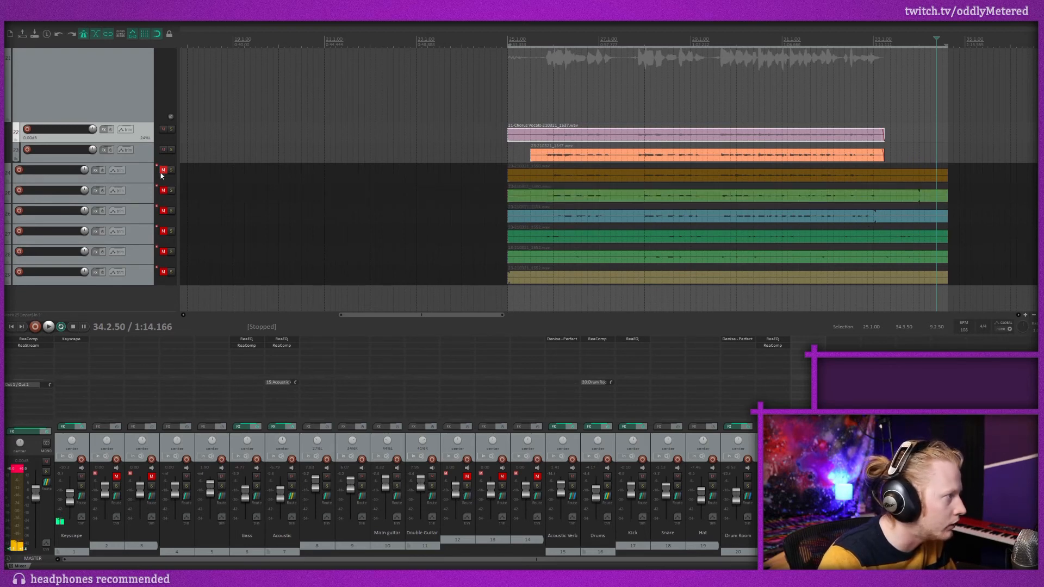
pyautogui.click(162, 170)
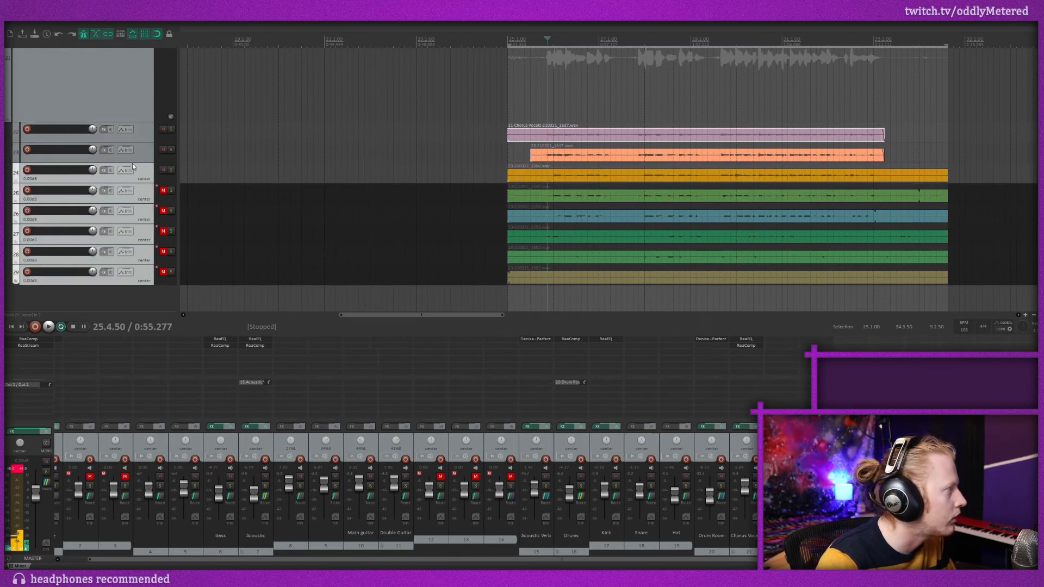
pyautogui.press('space')
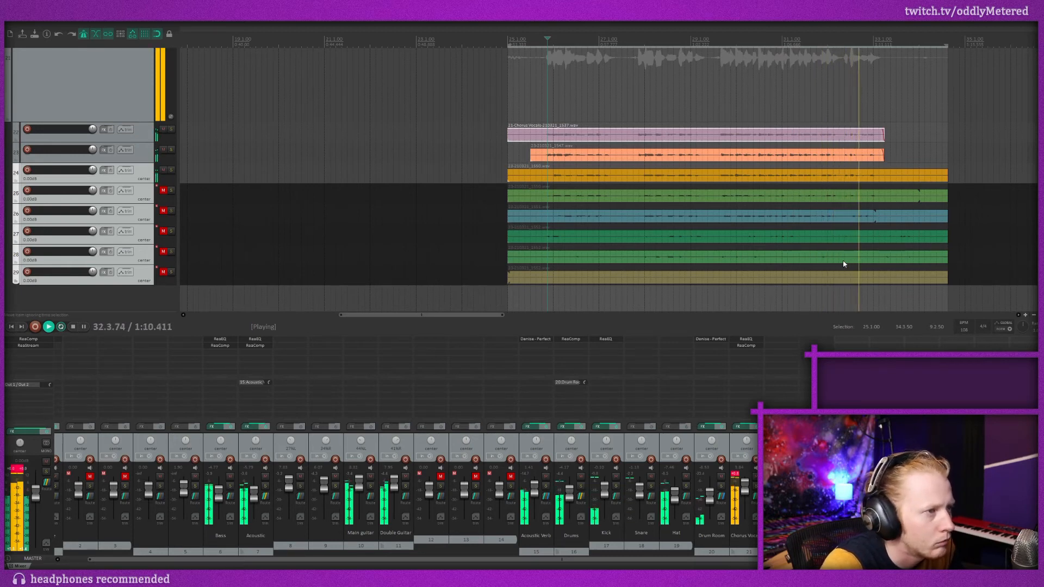
pyautogui.press('space')
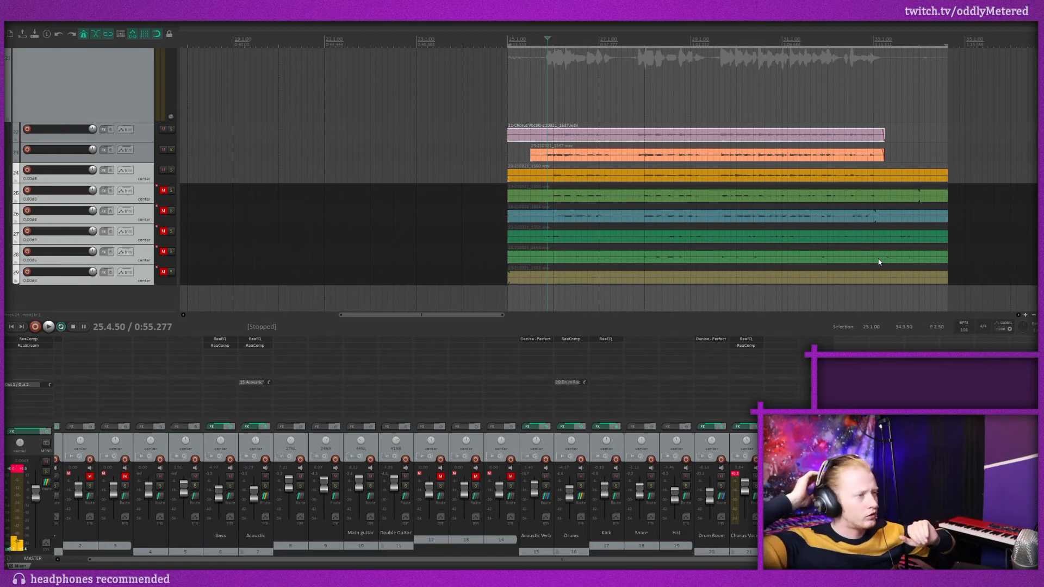
# Record new vocal takes over 23.4.00 to 35.2.50 and trim the ends of the three kept takes together.
pyautogui.hotkey('ctrl', 'r')
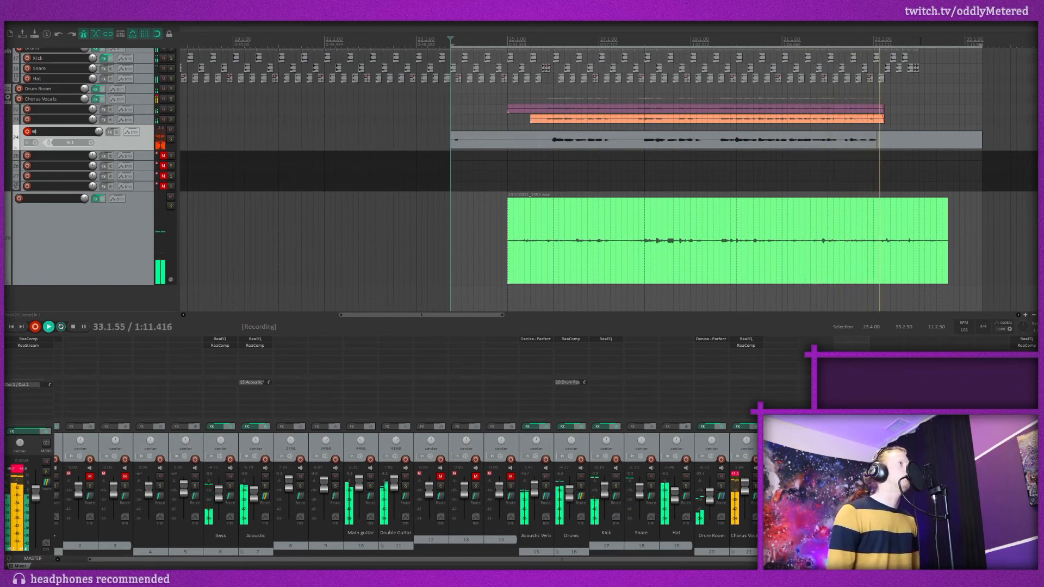
pyautogui.press('space')
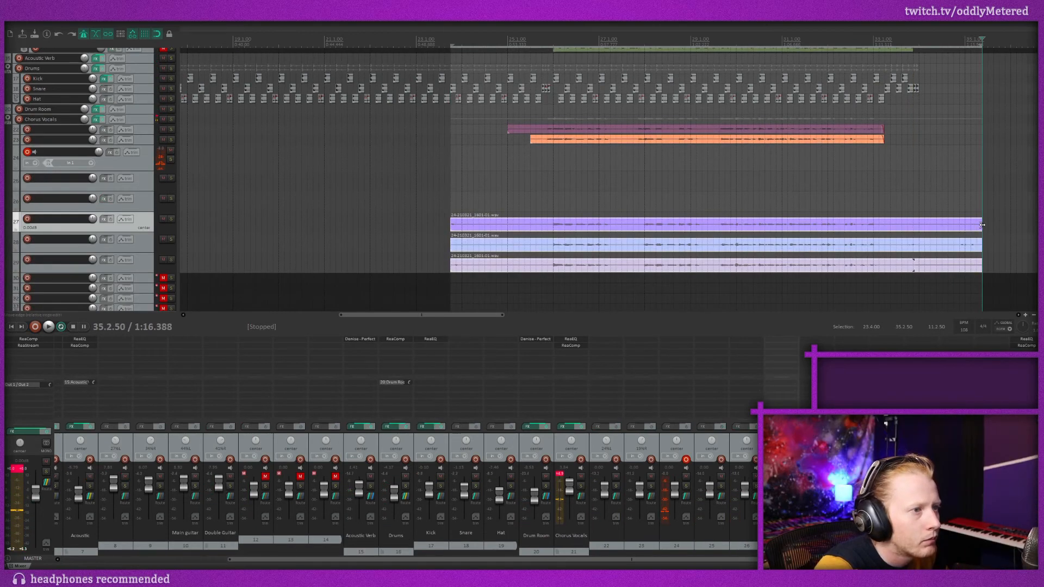
pyautogui.moveTo(982, 224); pyautogui.dragTo(891, 225)
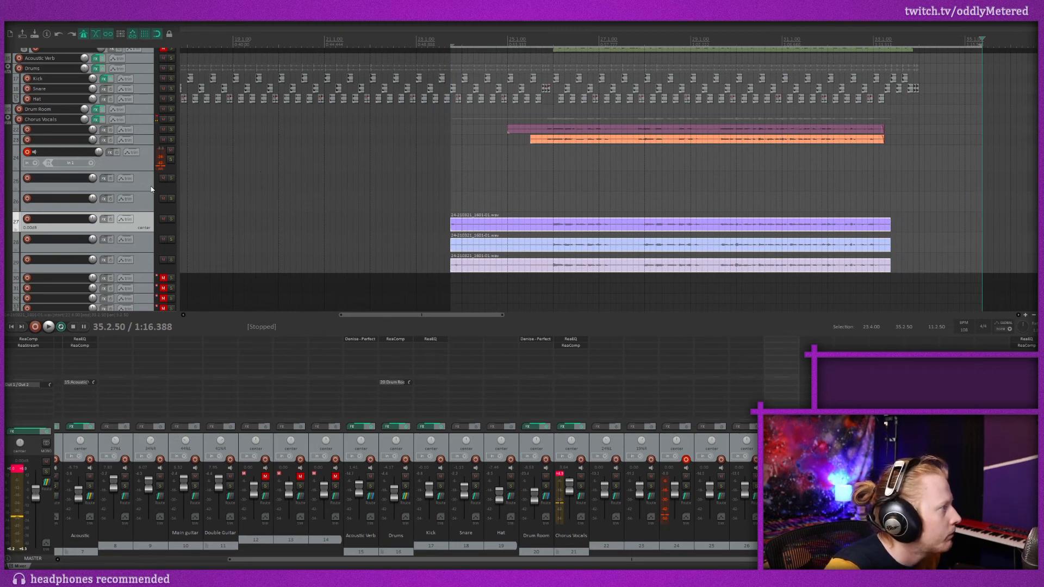
# Name the empty track above the three new takes Harmony and nest the takes inside it as a folder.
pyautogui.click(139, 247)
pyautogui.click(136, 224)
pyautogui.click(137, 250)
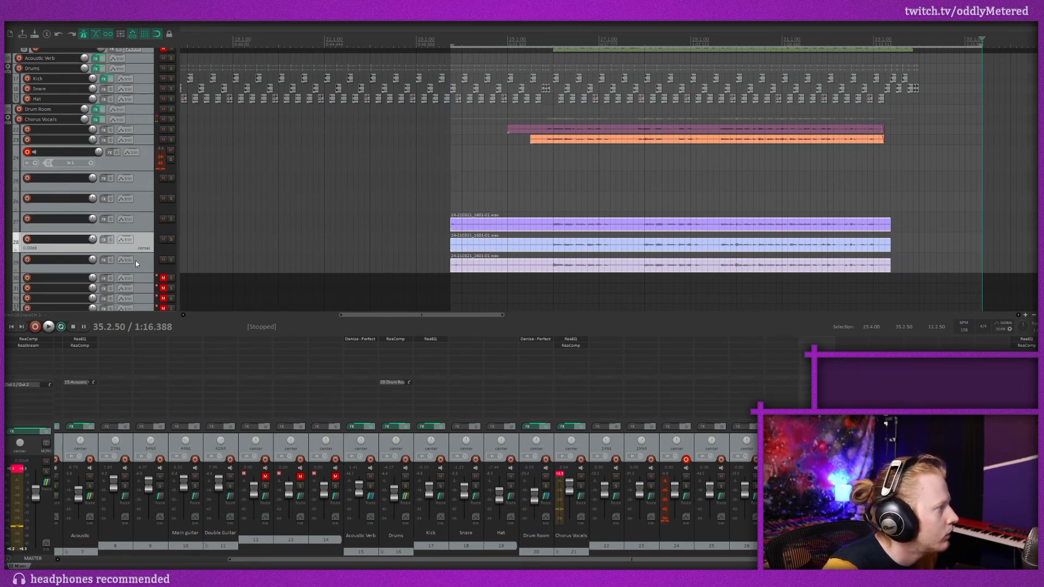
pyautogui.click(70, 205)
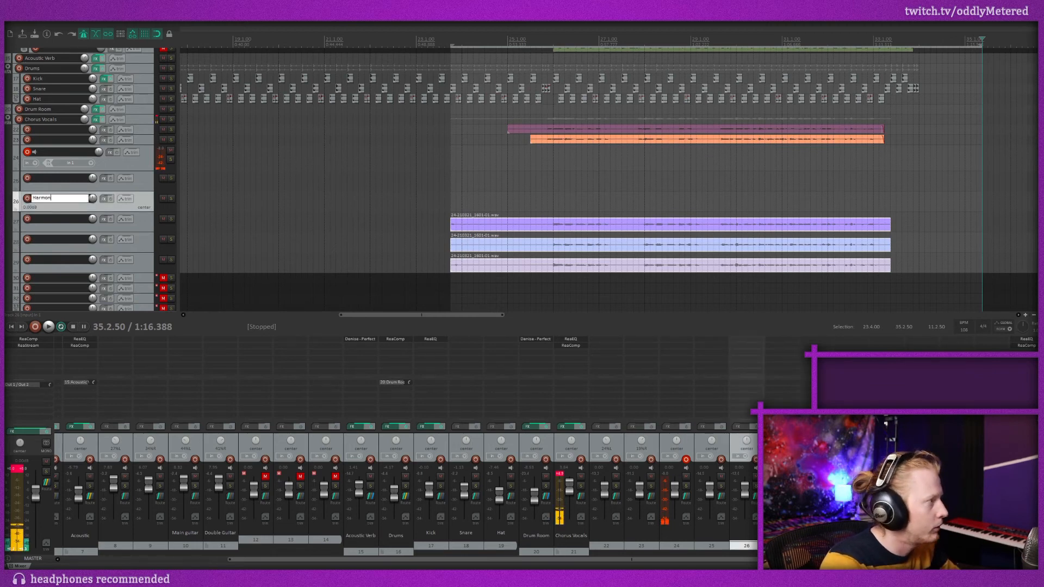
pyautogui.click(139, 227)
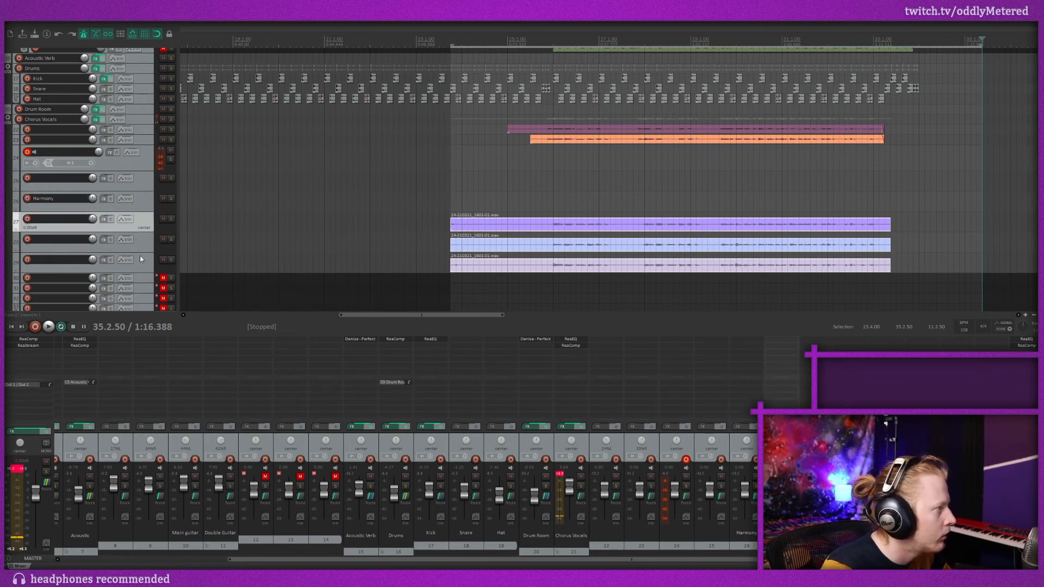
pyautogui.keyDown('shift'); pyautogui.click(140, 256); pyautogui.keyUp('shift')
pyautogui.moveTo(145, 206); pyautogui.dragTo(146, 207)
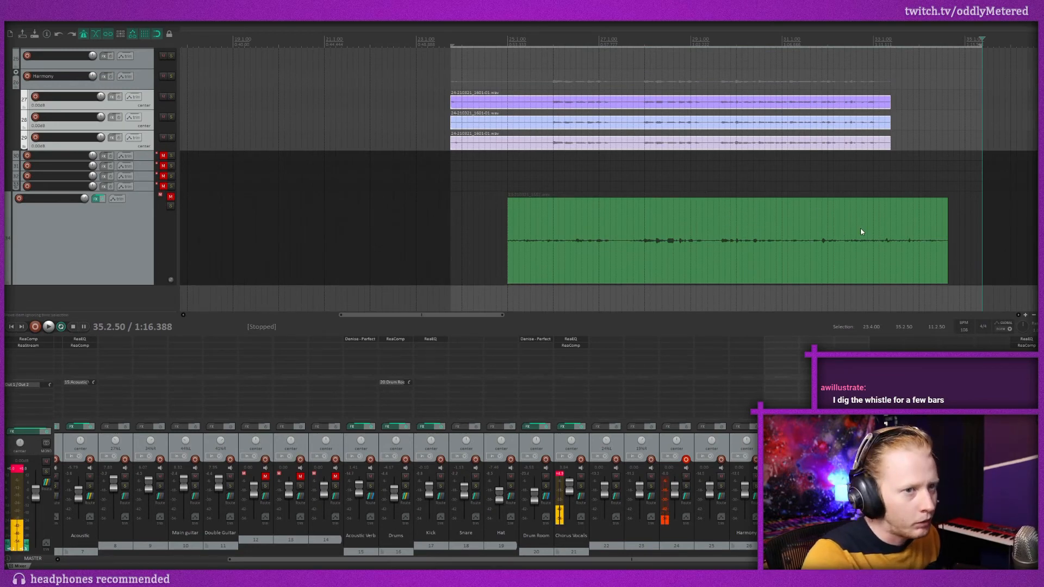
# Play the three harmony takes in the mix from 25.4.00.
pyautogui.scroll(2, 679, 199)
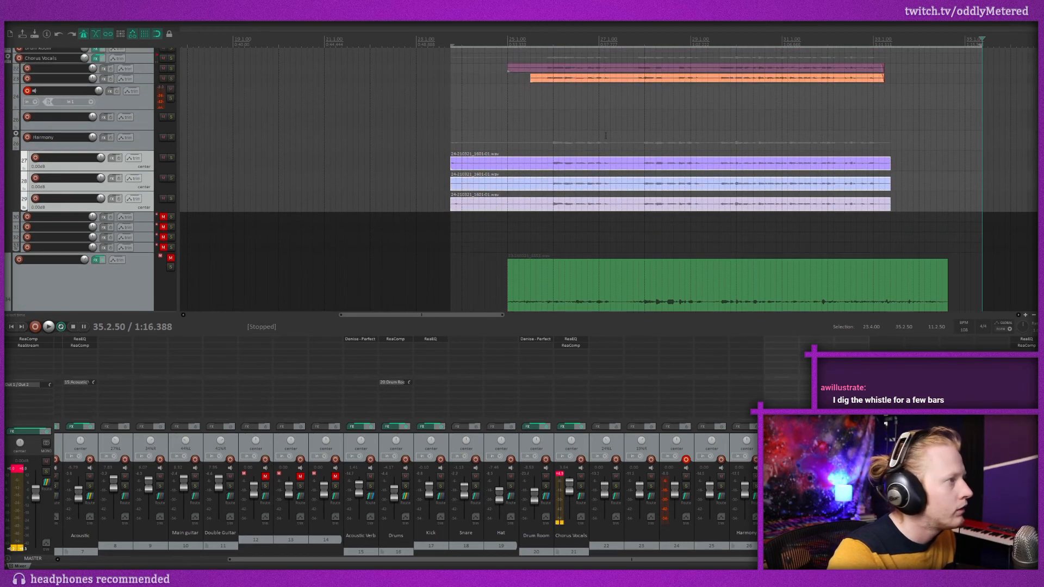
pyautogui.click(541, 43)
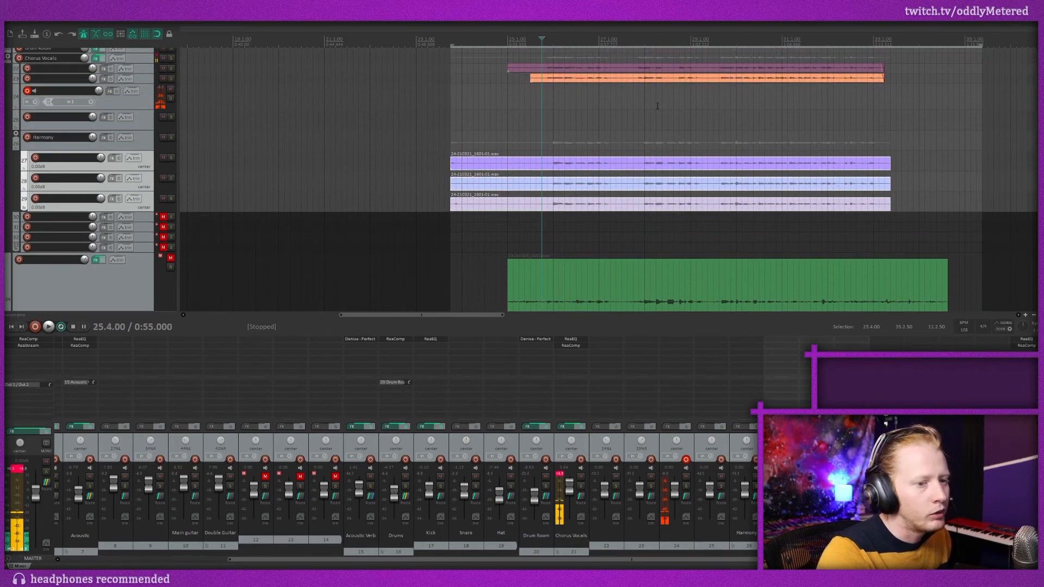
pyautogui.scroll(-2, 731, 130)
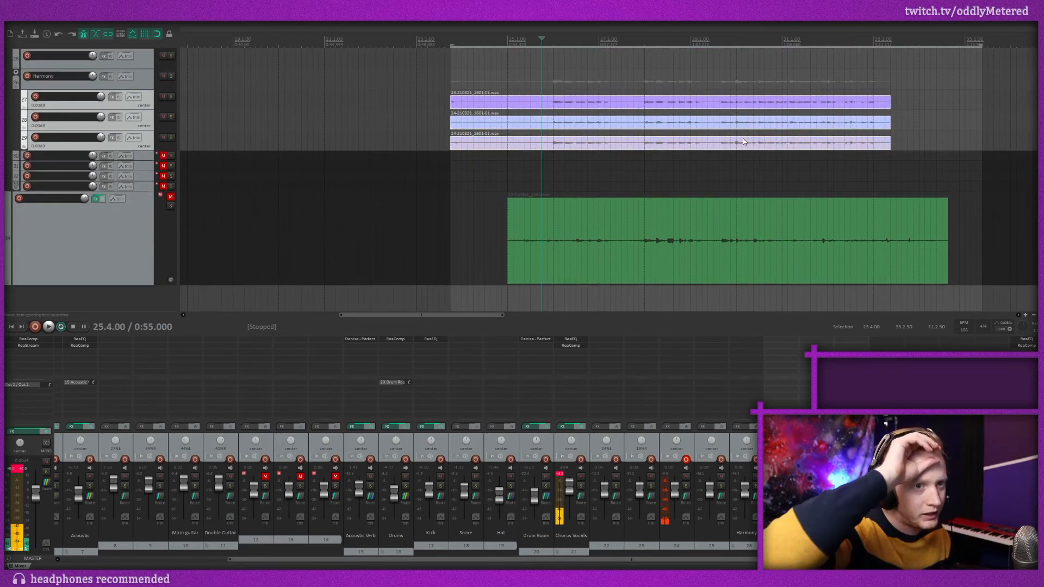
pyautogui.press('space')
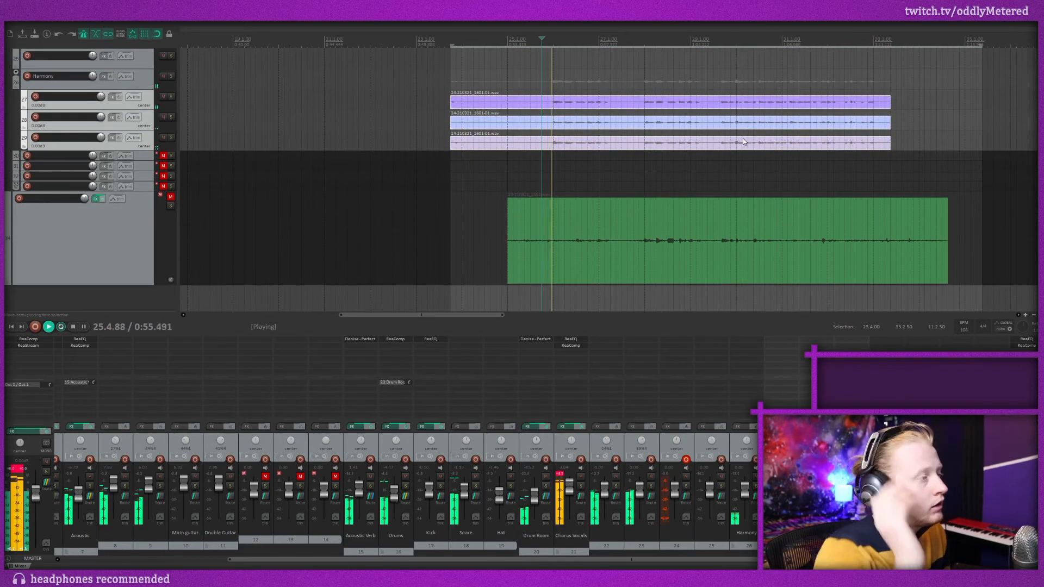
pyautogui.press('space')
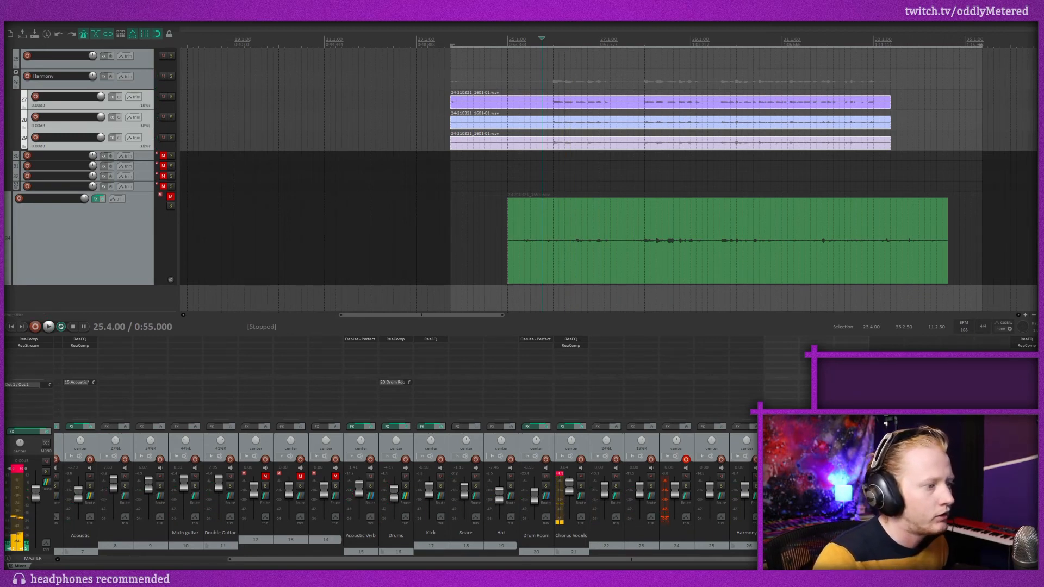
# Pan the middle harmony take differently from the other two and adjust the Harmony folder's volume during playback.
pyautogui.click(82, 125)
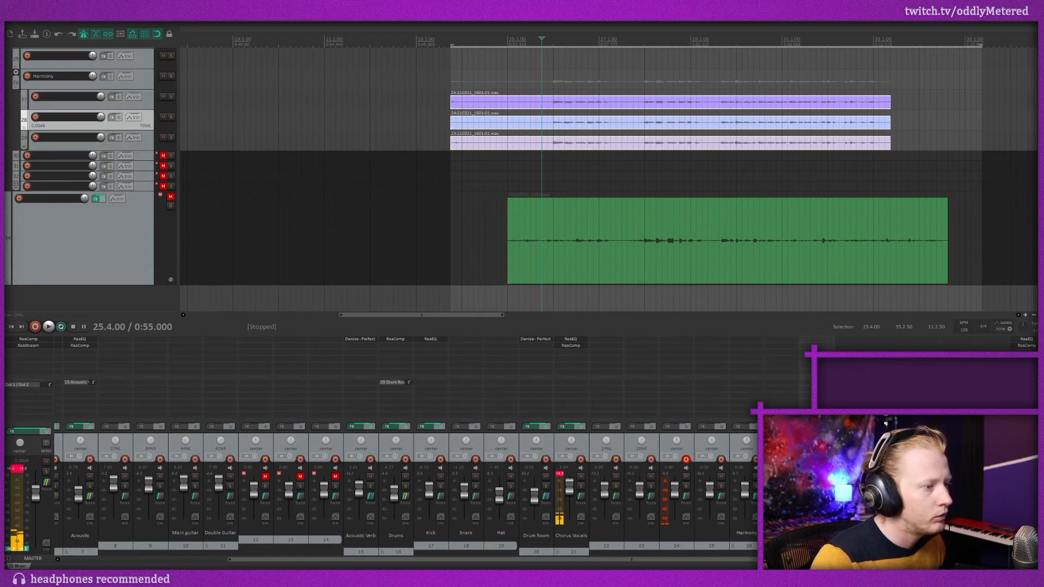
pyautogui.press('space')
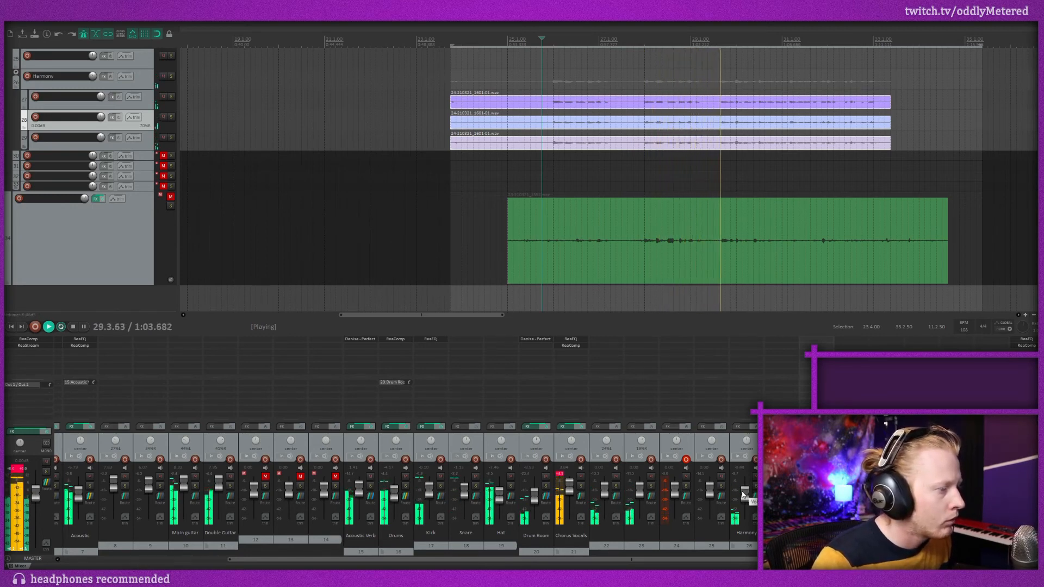
pyautogui.moveTo(742, 494); pyautogui.dragTo(743, 490)
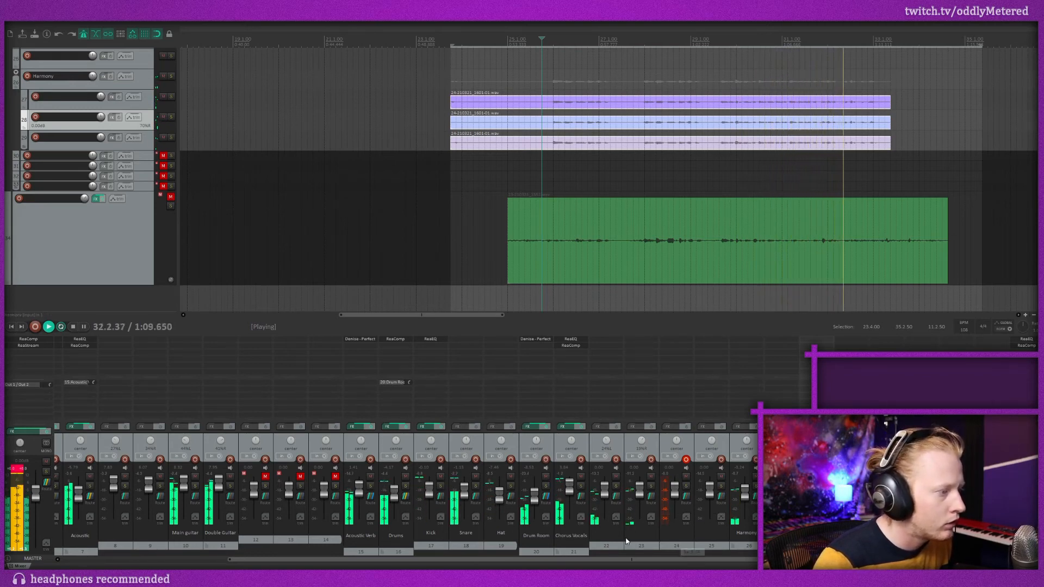
pyautogui.press('space')
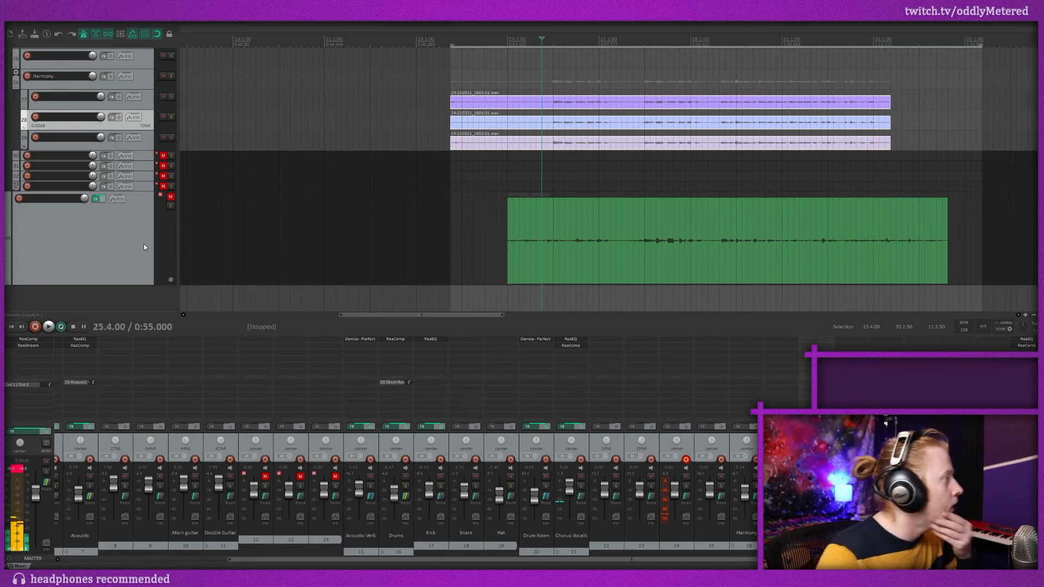
# Delete the four empty muted tracks below the harmony takes.
pyautogui.scroll(2, 135, 247)
pyautogui.click(139, 217)
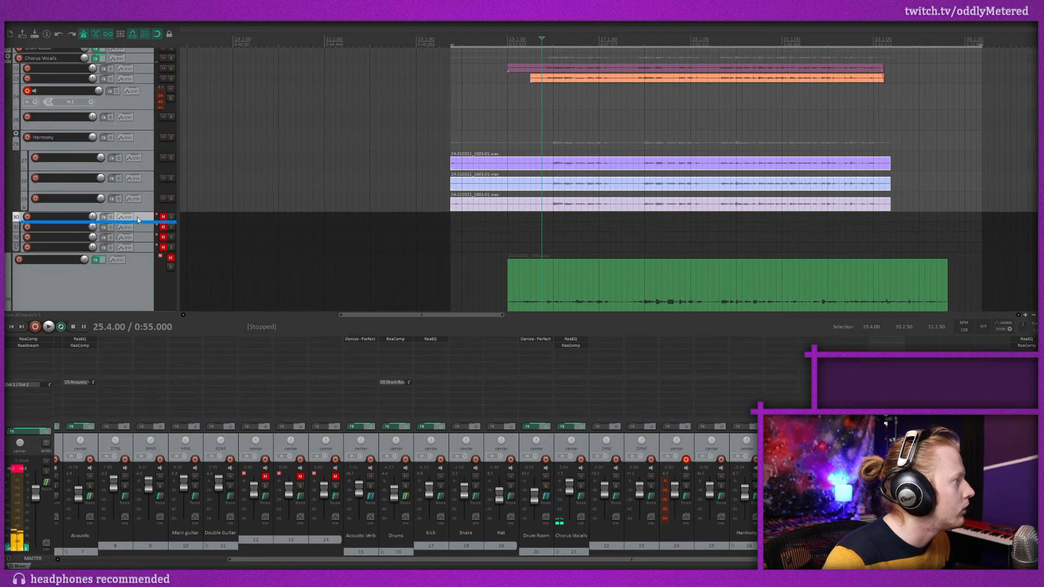
pyautogui.keyDown('shift'); pyautogui.click(141, 248); pyautogui.keyUp('shift')
pyautogui.press('Delete')
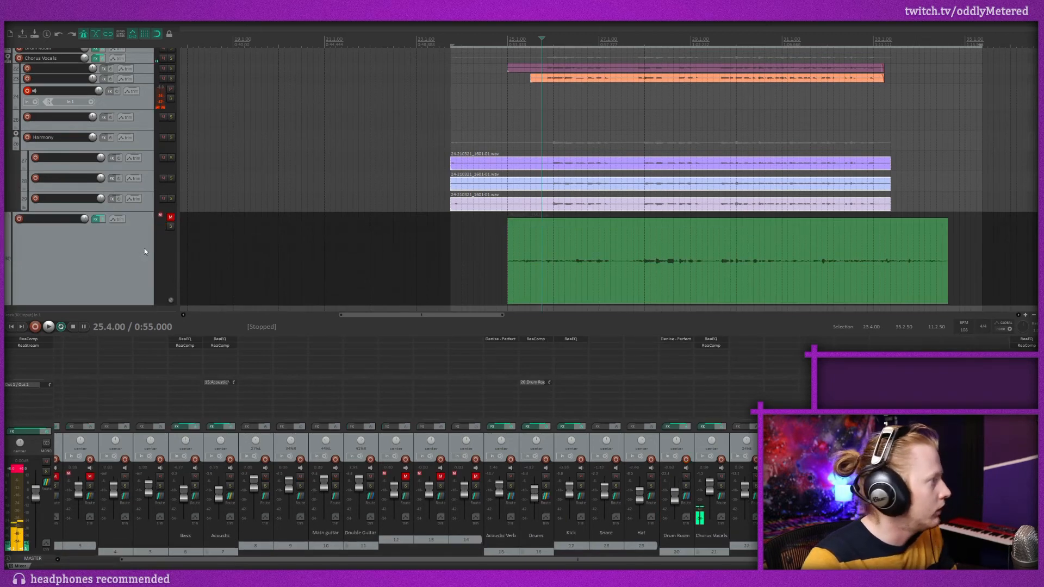
# Add a new track and place it between the harmony takes and the muted green track.
pyautogui.click(102, 266)
pyautogui.hotkey('ctrl', 't')
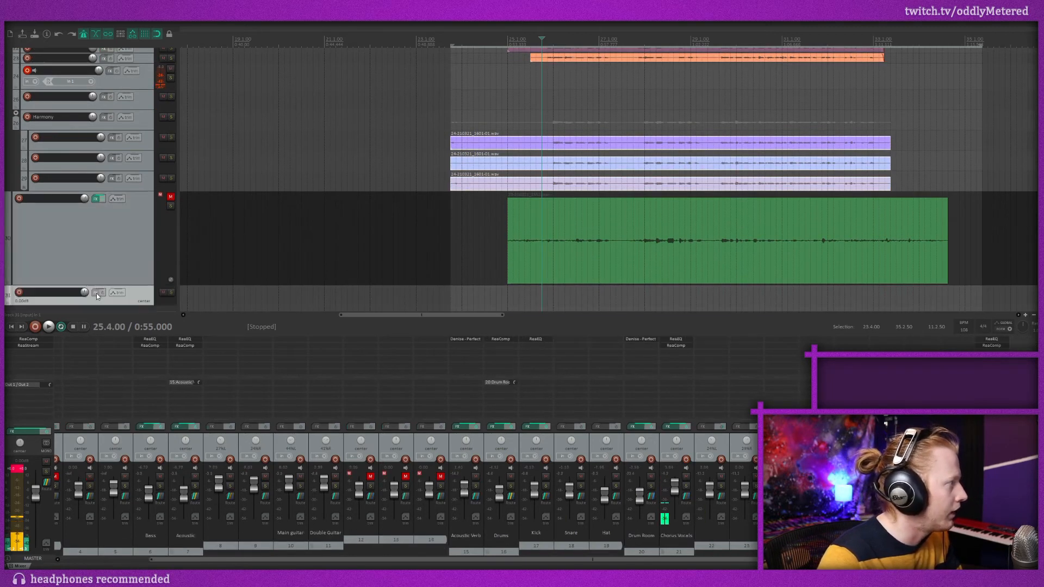
pyautogui.moveTo(118, 304); pyautogui.dragTo(124, 308)
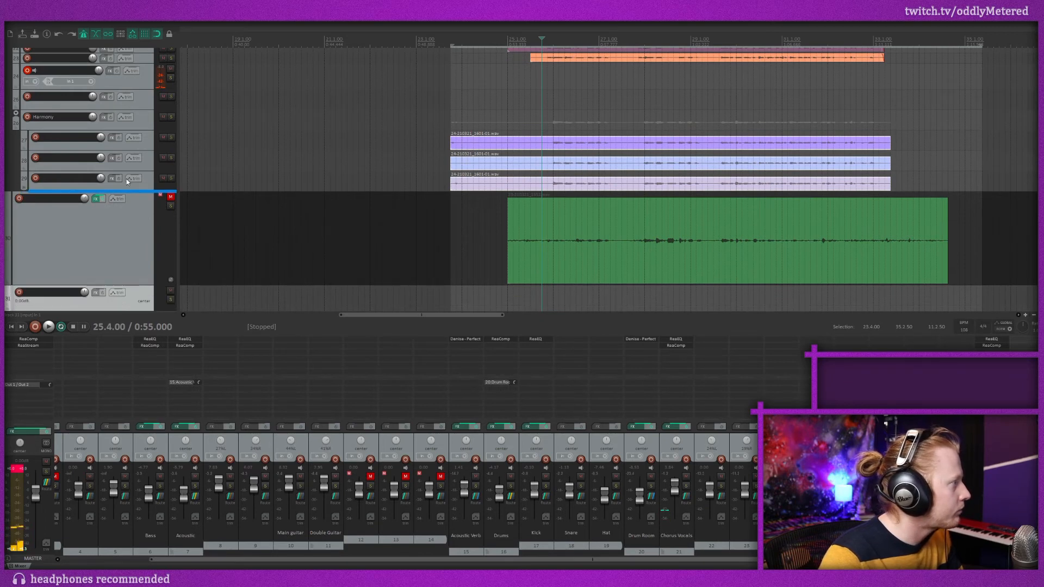
pyautogui.moveTo(123, 198); pyautogui.dragTo(123, 199)
pyautogui.scroll(5, 117, 252)
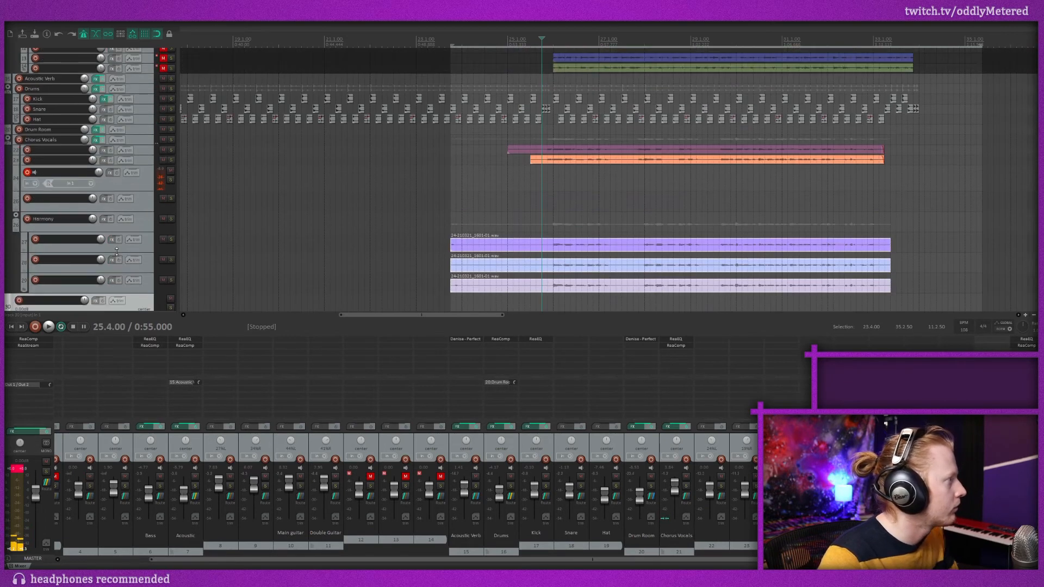
pyautogui.scroll(-2, 116, 251)
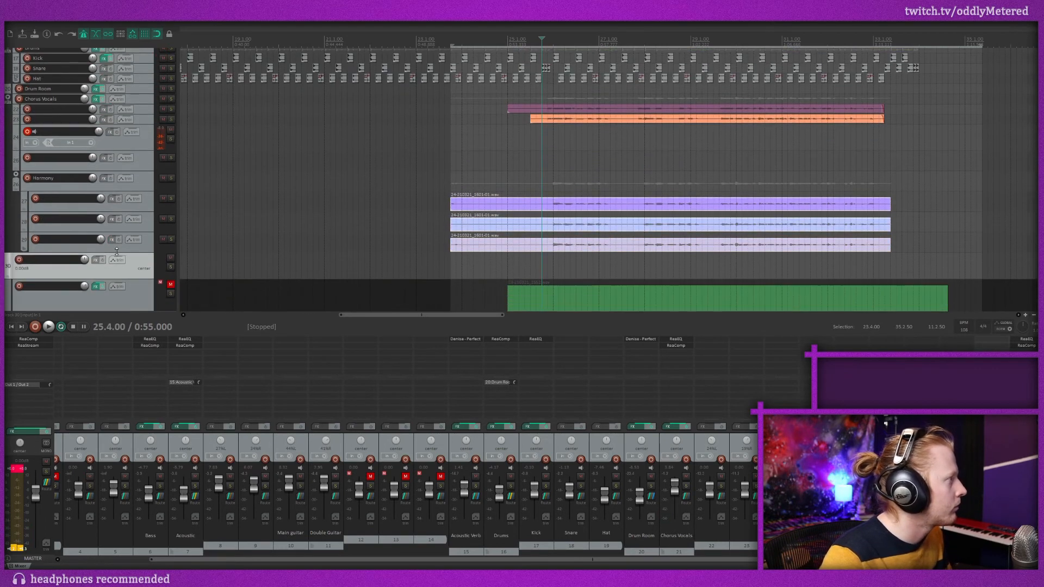
# Name the new track "Vox Verb" and put the Perfect Room reverb on it.
pyautogui.doubleClick(52, 261)
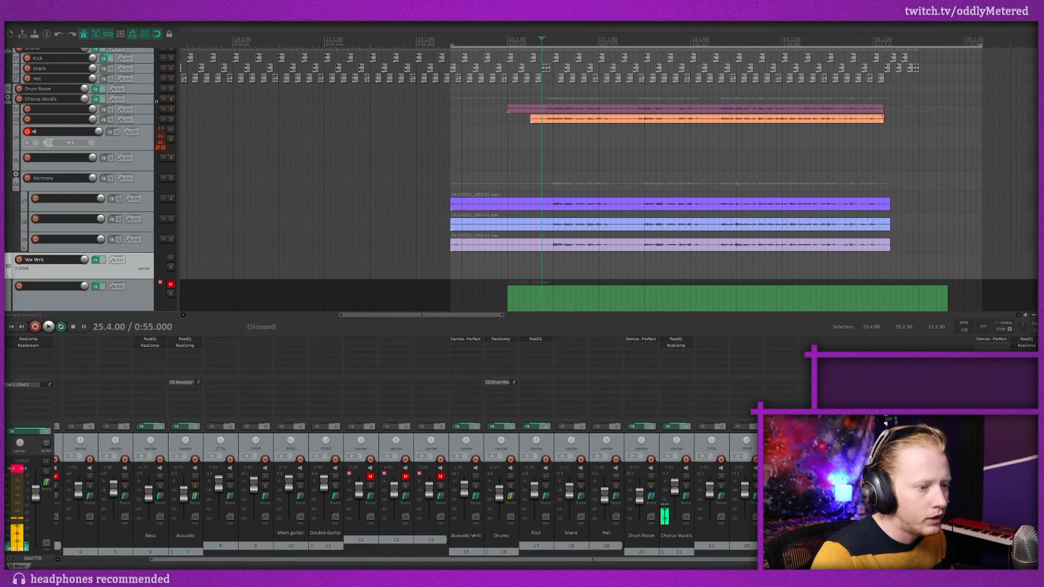
pyautogui.moveTo(592, 559)
pyautogui.mouseDown()
pyautogui.moveTo(570, 559)
pyautogui.moveTo(593, 559)
pyautogui.mouseUp()
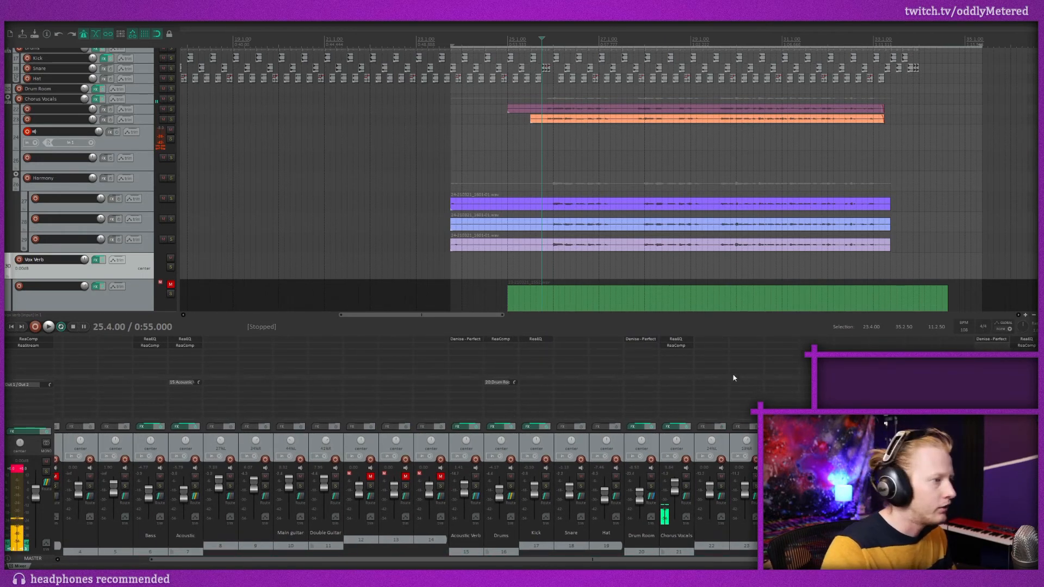
# Add a send from the Chorus Vocals folder to the Vox Verb track.
pyautogui.scroll(-3, 824, 271)
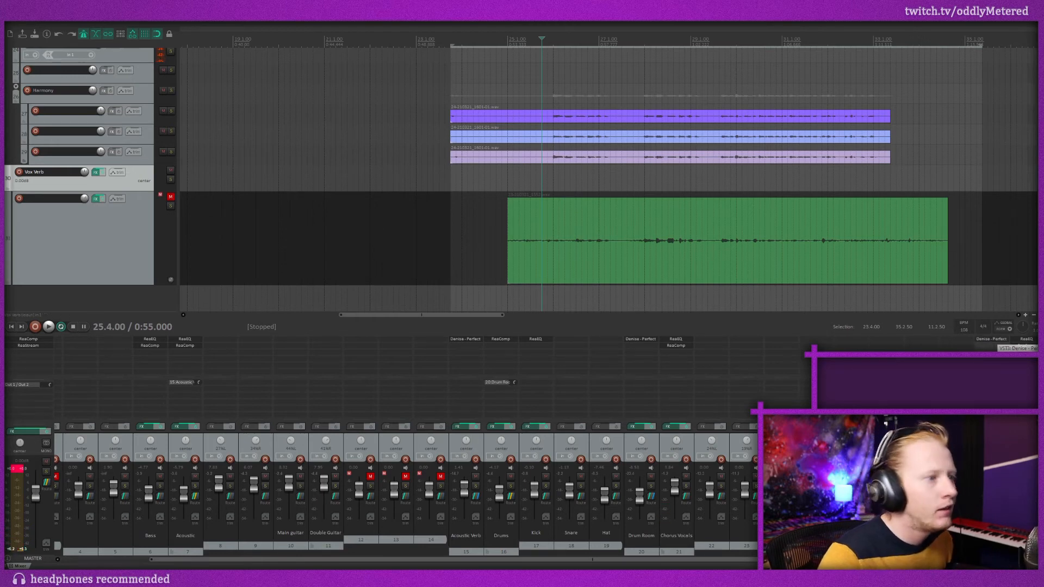
pyautogui.click(686, 409)
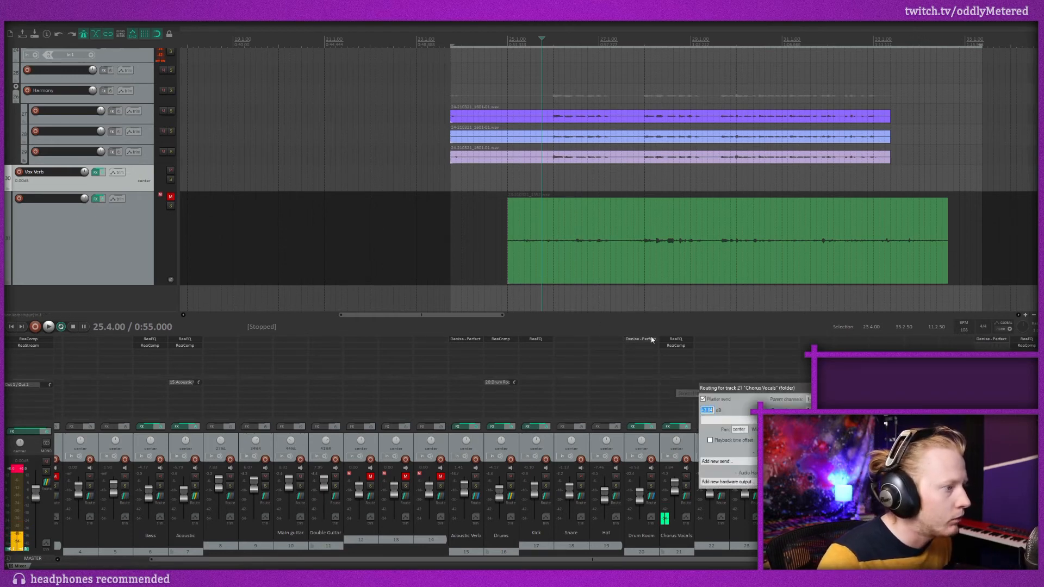
pyautogui.click(729, 461)
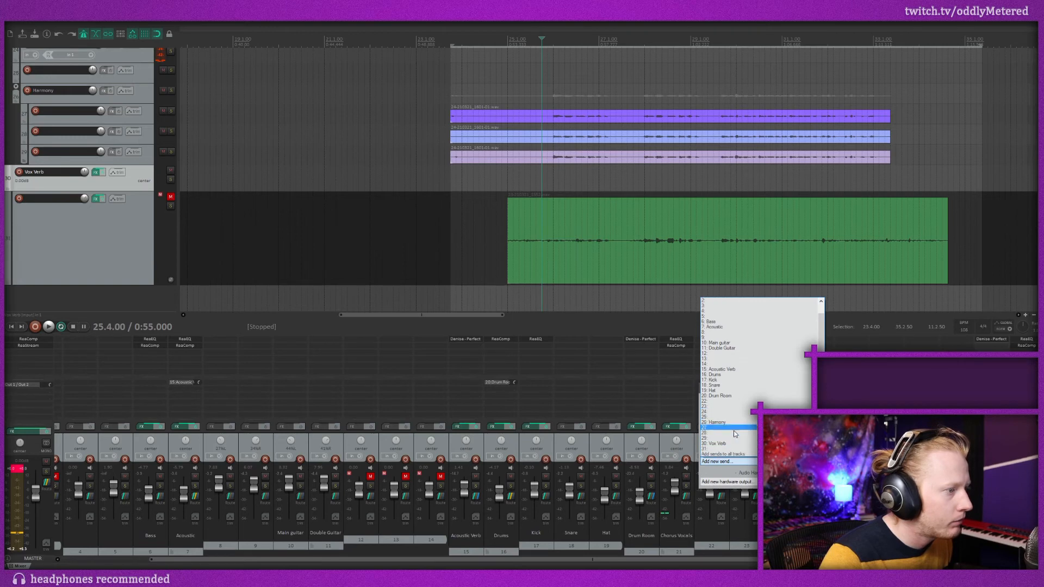
pyautogui.click(723, 454)
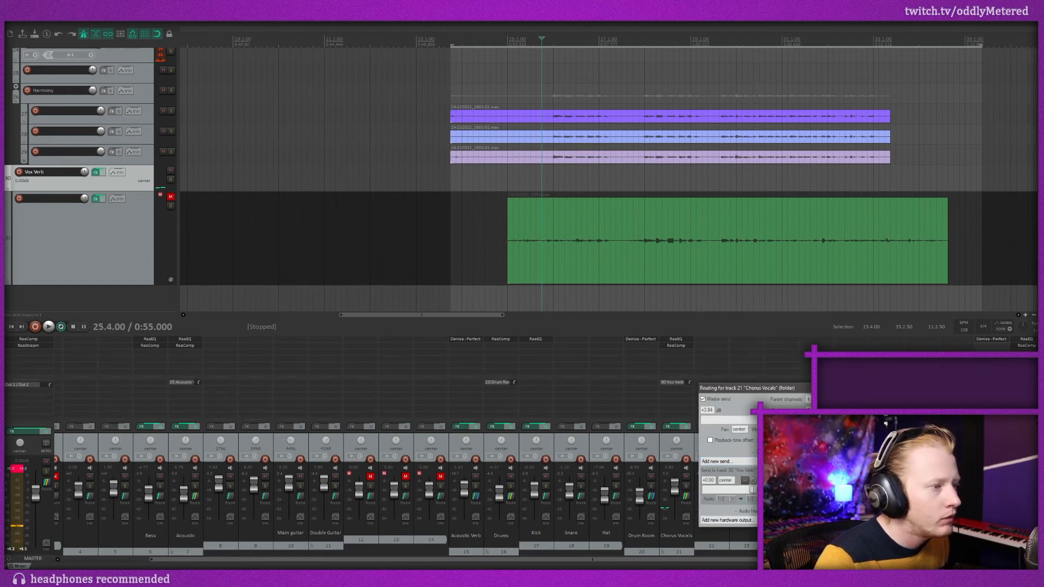
pyautogui.moveTo(854, 394); pyautogui.dragTo(672, 334)
pyautogui.click(768, 328)
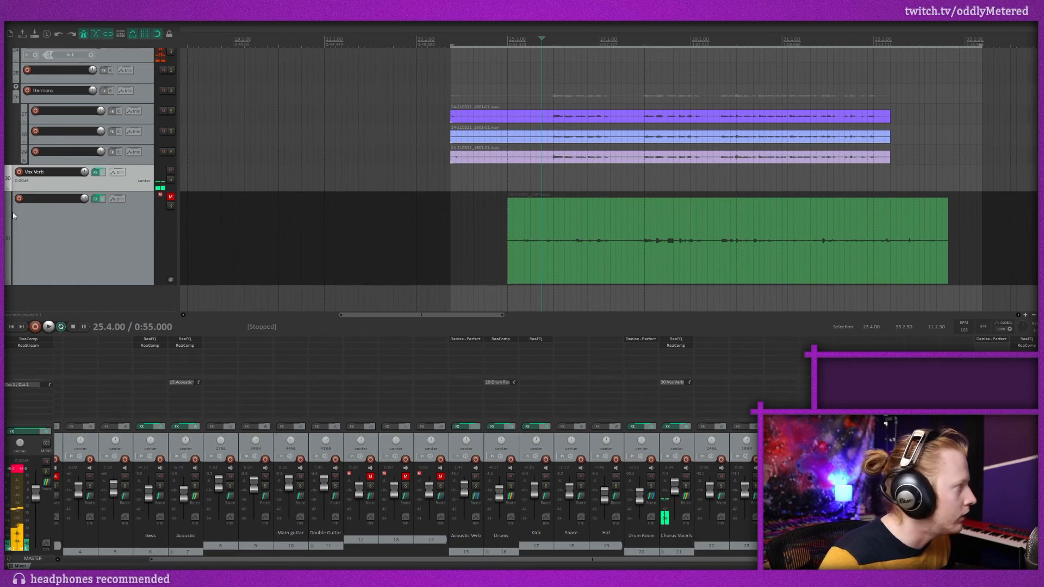
# Disarm recording on the empty track below the two main chorus vocal takes.
pyautogui.scroll(5, 47, 260)
pyautogui.click(26, 188)
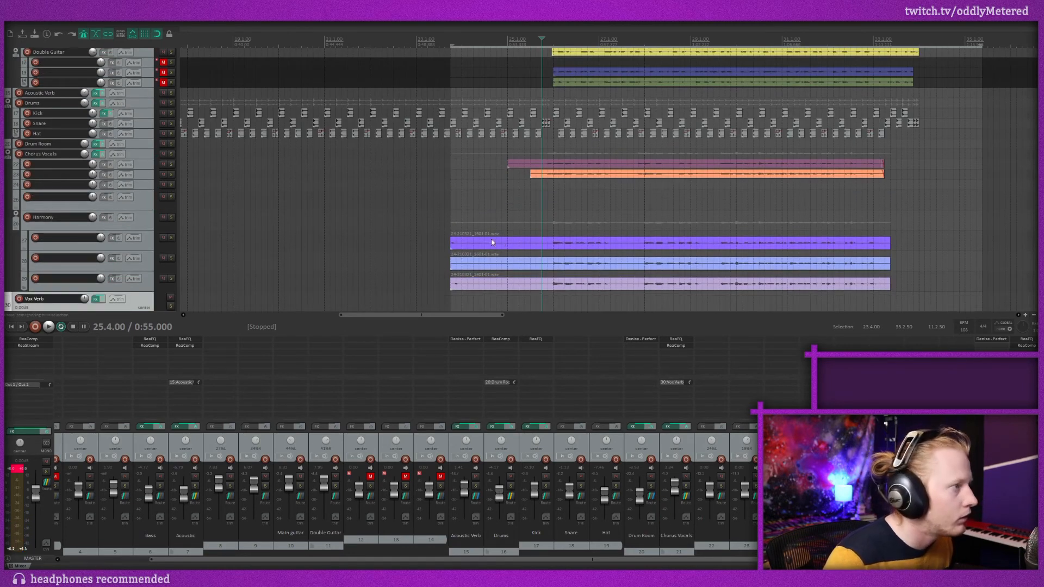
# Open Perfect Room on the Vox Verb track and play the soloed Chorus Vocals through it from 25.4.00.
pyautogui.scroll(-1, 491, 239)
pyautogui.scroll(-2, 798, 243)
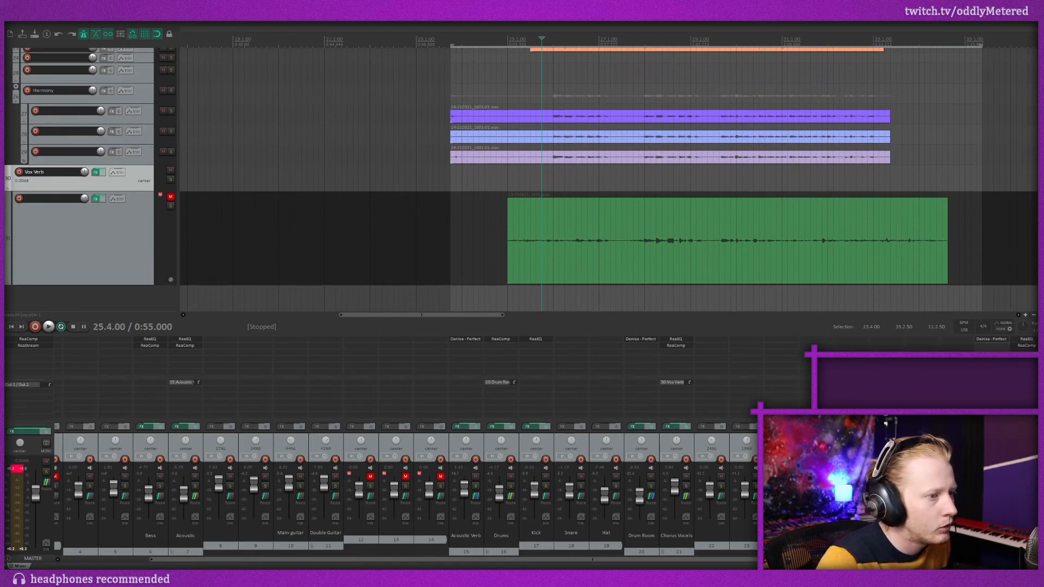
pyautogui.click(991, 340)
pyautogui.moveTo(118, 31); pyautogui.dragTo(545, 33)
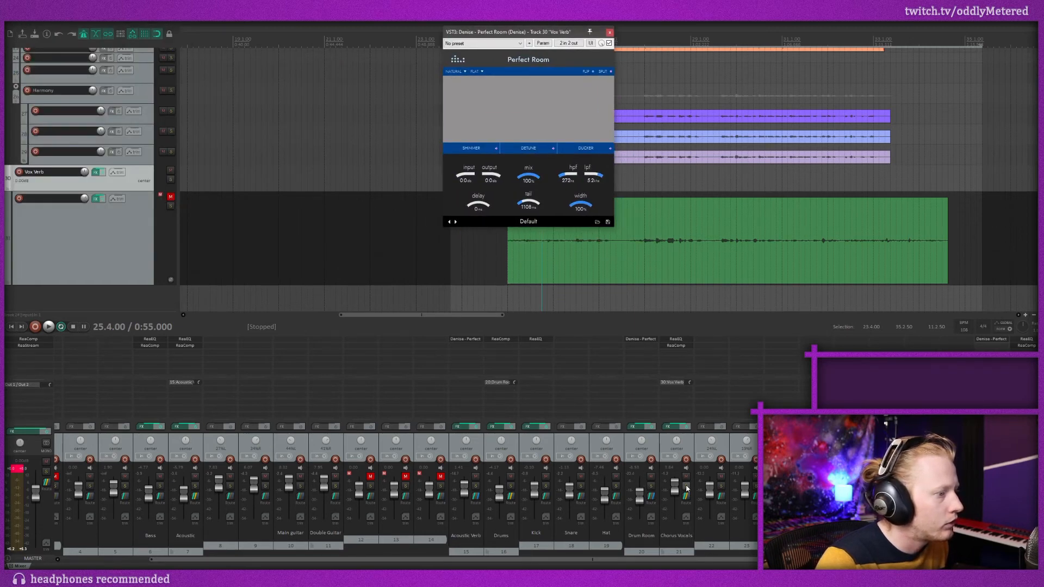
pyautogui.press('space')
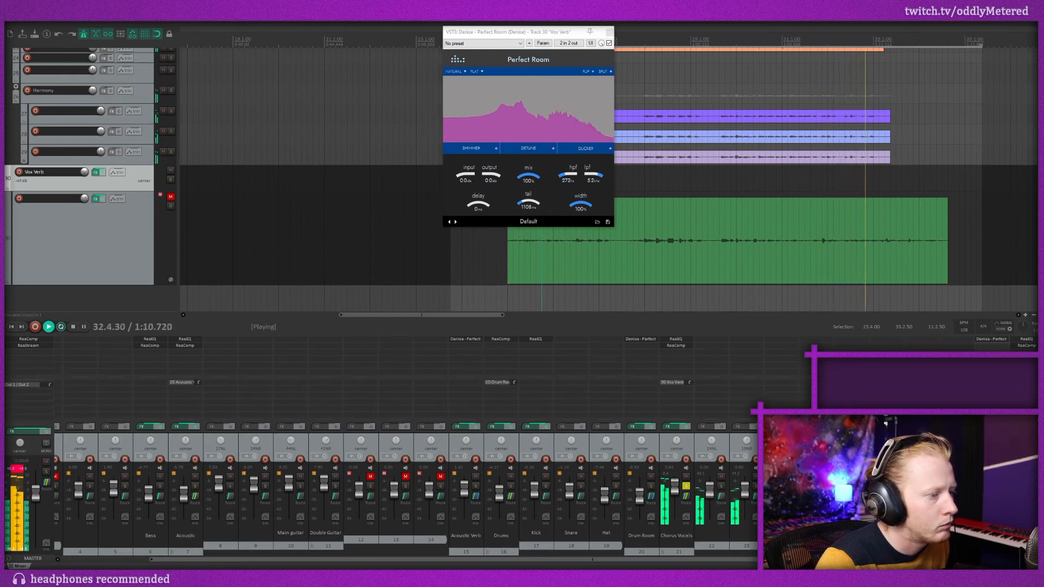
pyautogui.press('space')
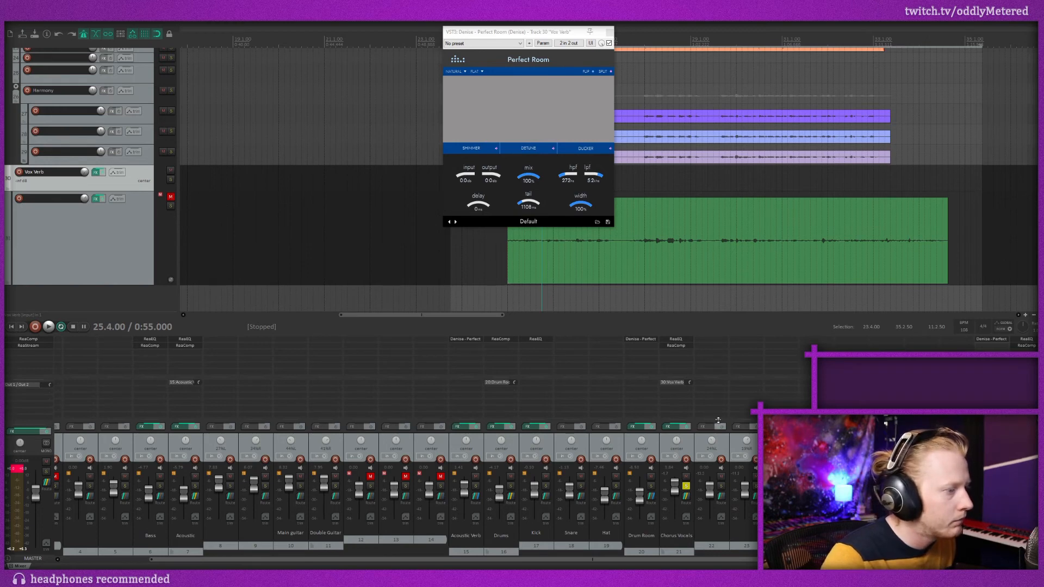
# Name the first two tracks in the Chorus Vocals folder "Main left" and "Main right".
pyautogui.scroll(5, 686, 208)
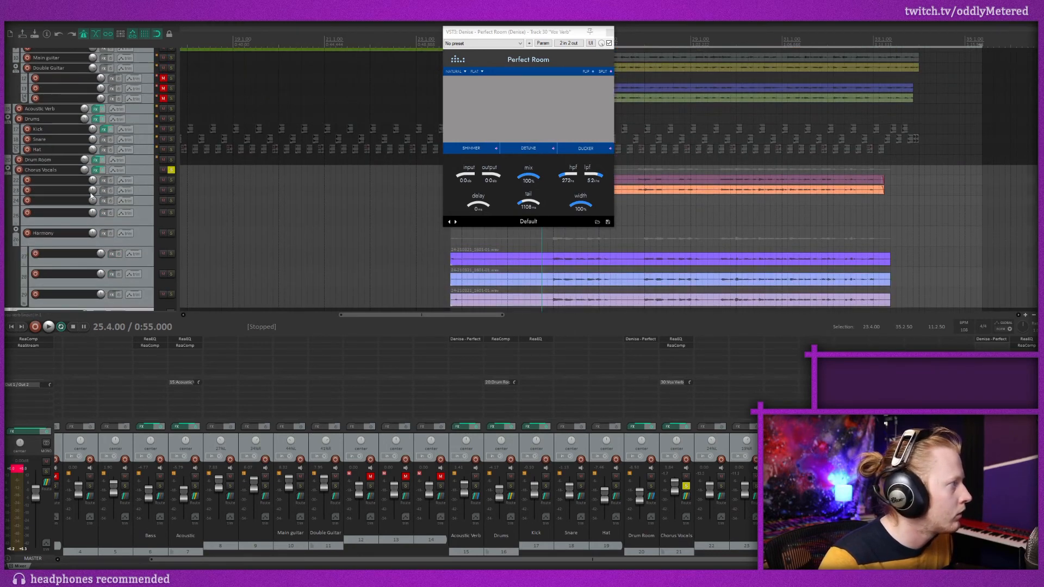
pyautogui.doubleClick(77, 180)
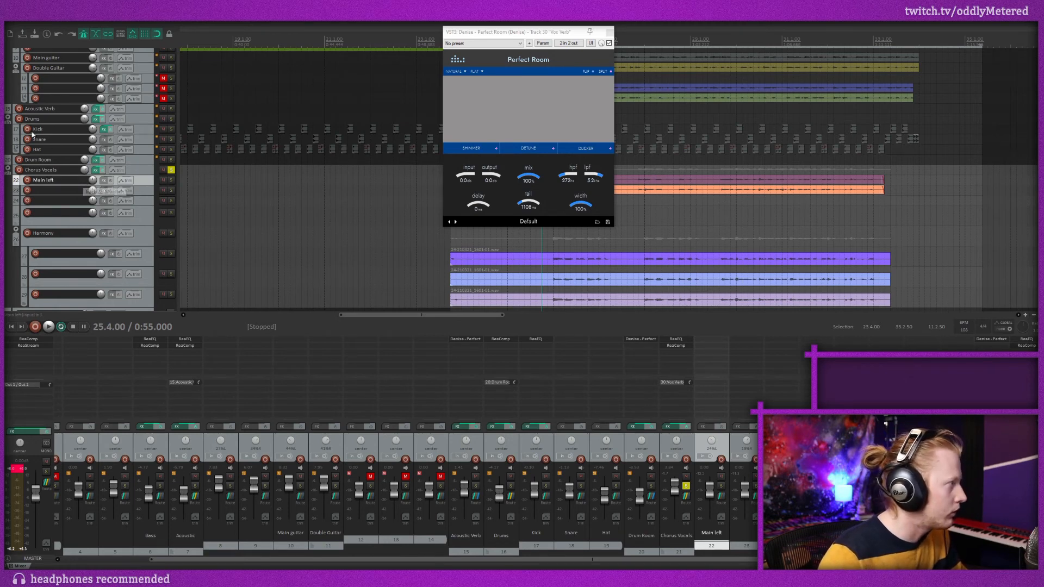
pyautogui.doubleClick(37, 190)
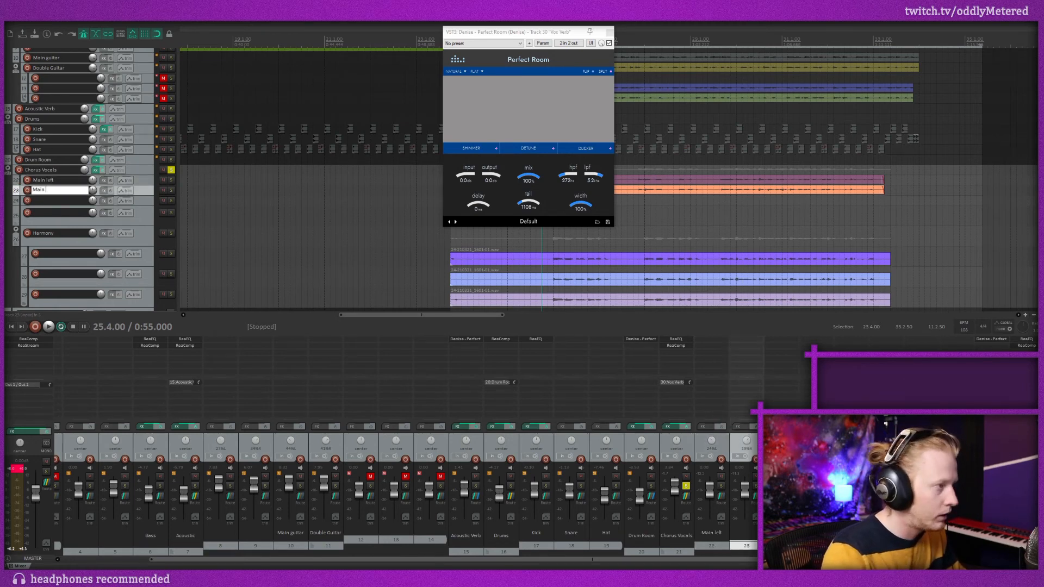
pyautogui.write('Main right')
pyautogui.press('Return')
# Delete the two empty tracks between Main right and the Harmony folder.
pyautogui.click(143, 201)
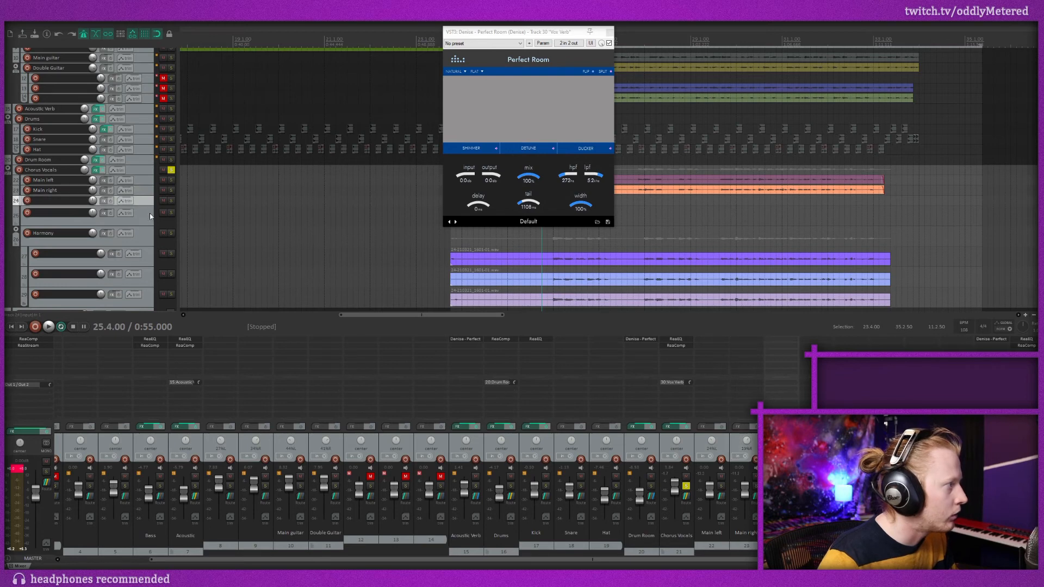
pyautogui.keyDown('shift'); pyautogui.click(151, 217); pyautogui.keyUp('shift')
pyautogui.press('Delete')
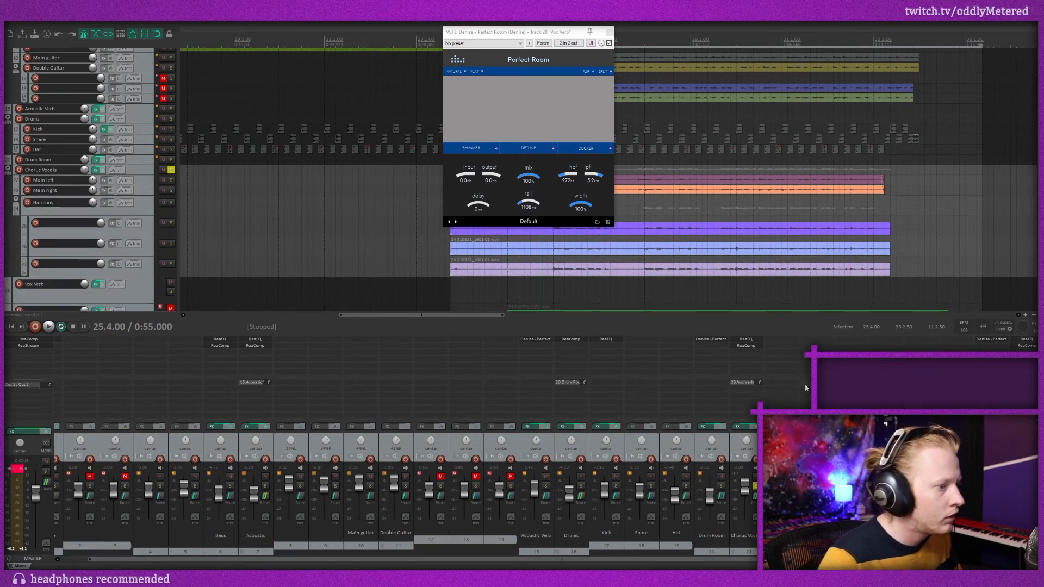
# Try a longer tail in Perfect Room during playback and reset it to its default of 1108 ms.
pyautogui.click(146, 180)
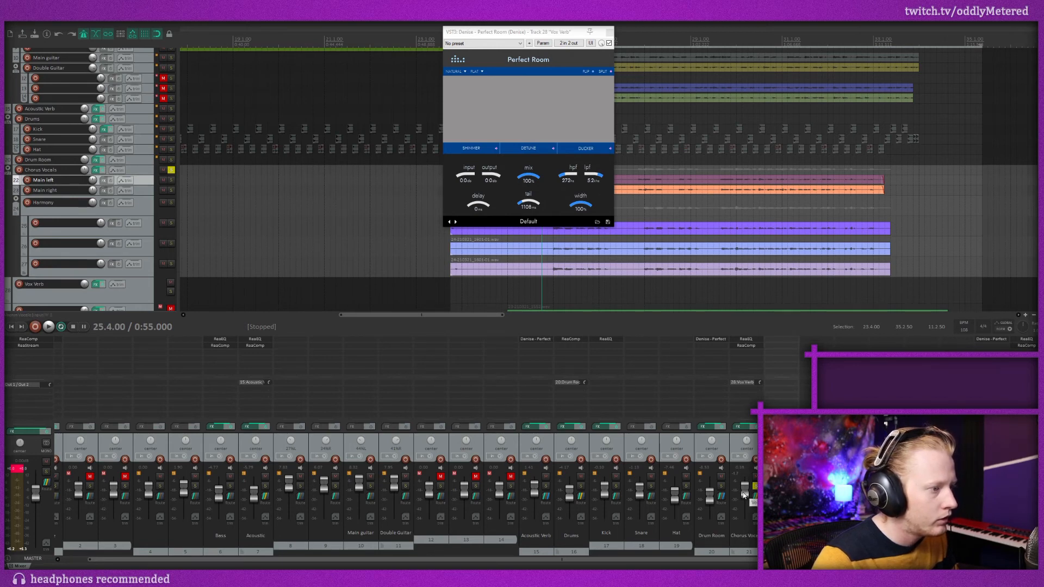
pyautogui.press('space')
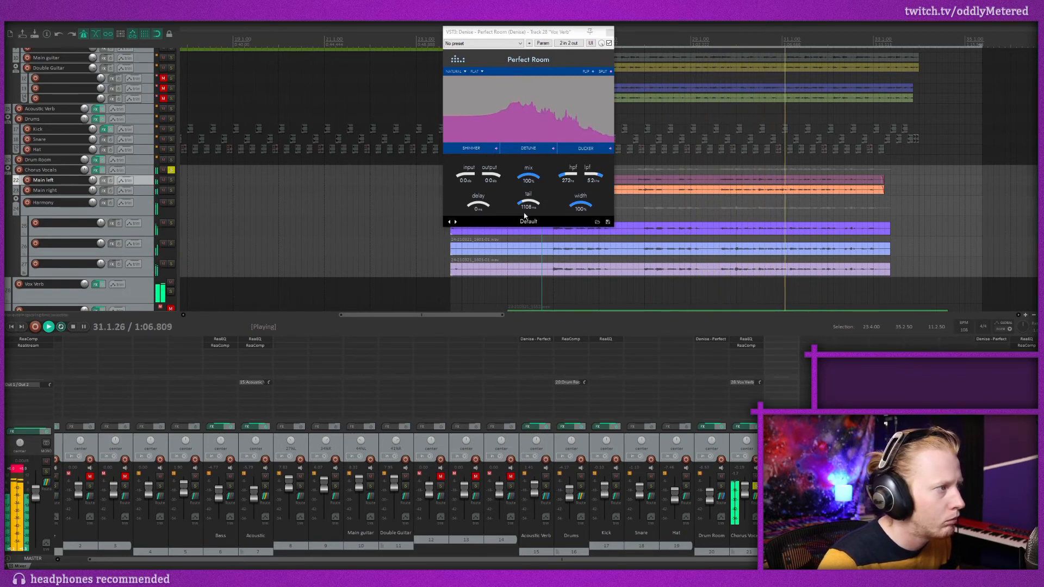
pyautogui.moveTo(526, 216); pyautogui.dragTo(530, 212)
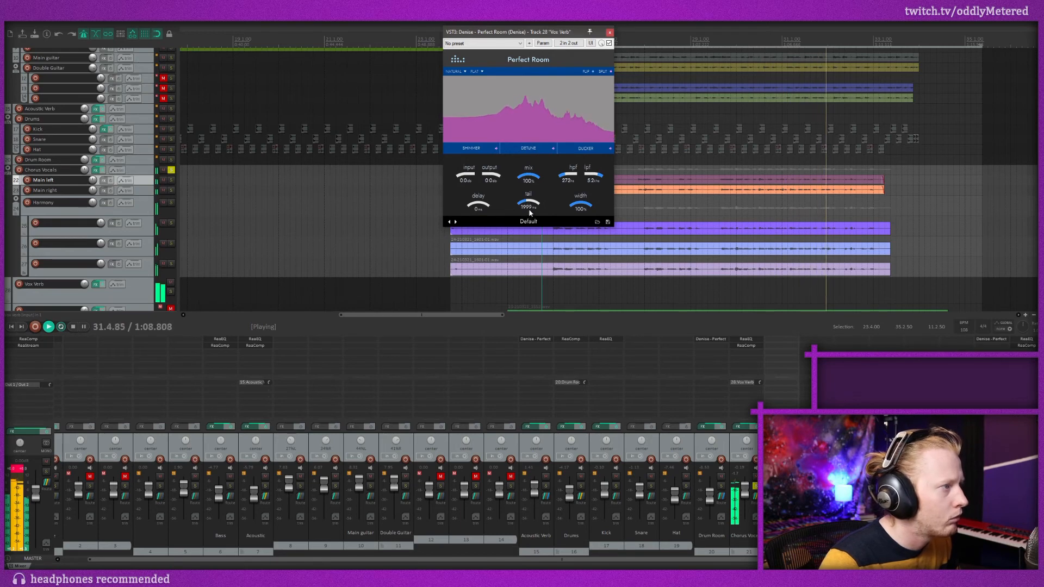
pyautogui.scroll(-5, 530, 212)
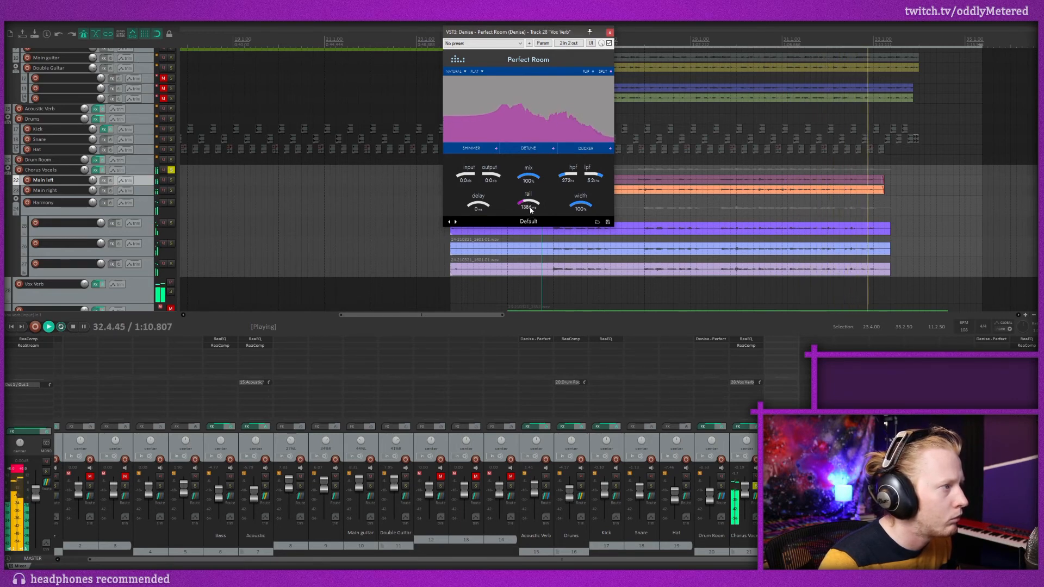
pyautogui.doubleClick(530, 208)
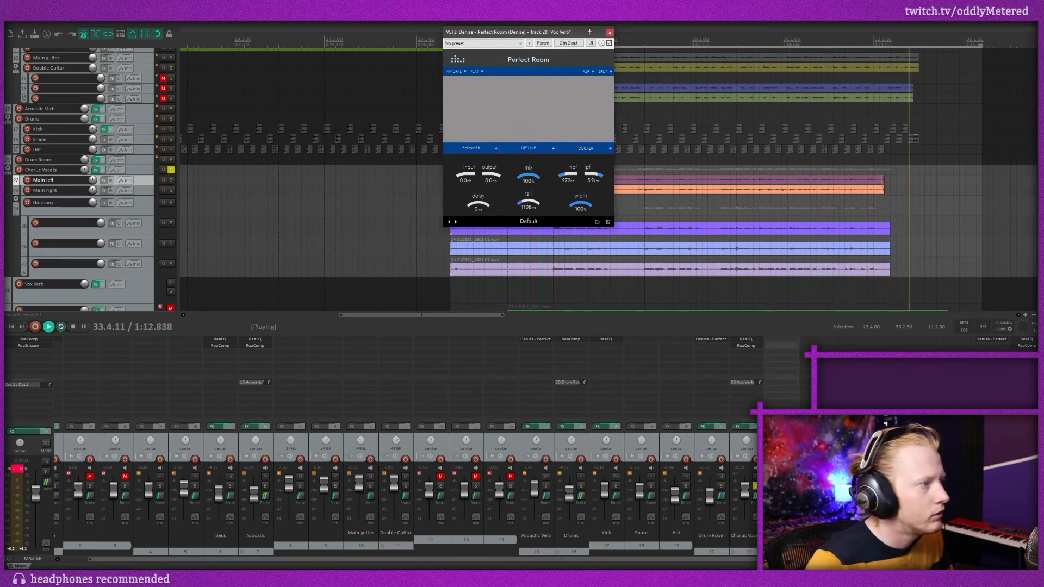
# Try several Perfect Room delays during playback, settle on 67 ms and close the reverb.
pyautogui.press('space')
pyautogui.press('space')
pyautogui.scroll(1, 478, 207)
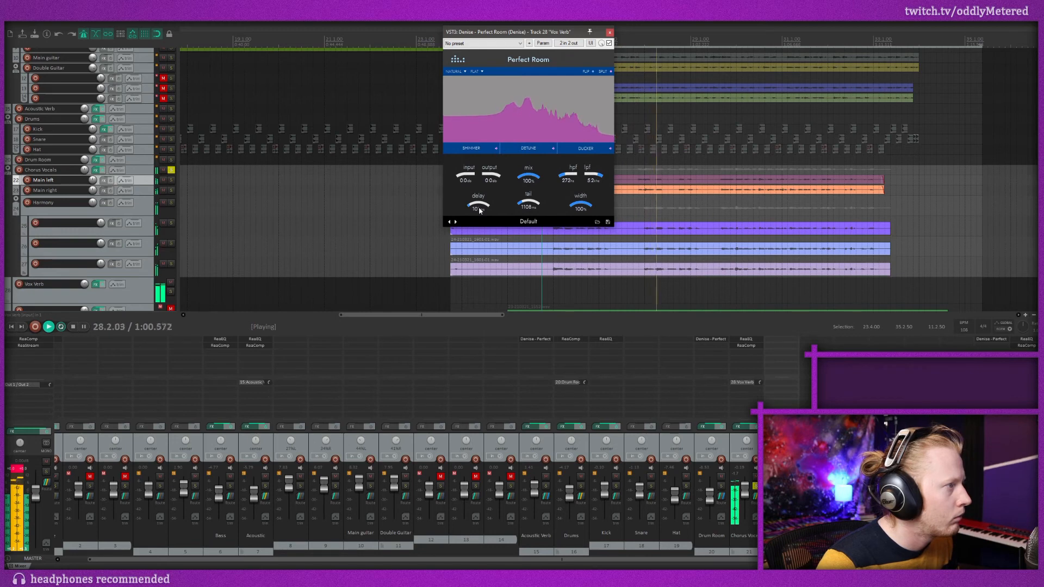
pyautogui.moveTo(479, 208); pyautogui.dragTo(480, 201)
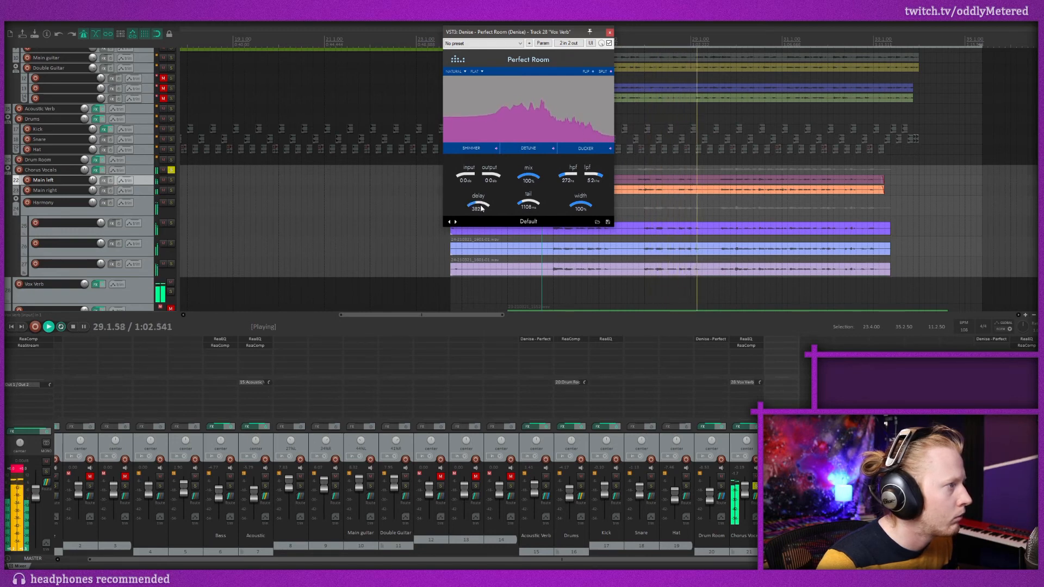
pyautogui.press('space')
pyautogui.press('space')
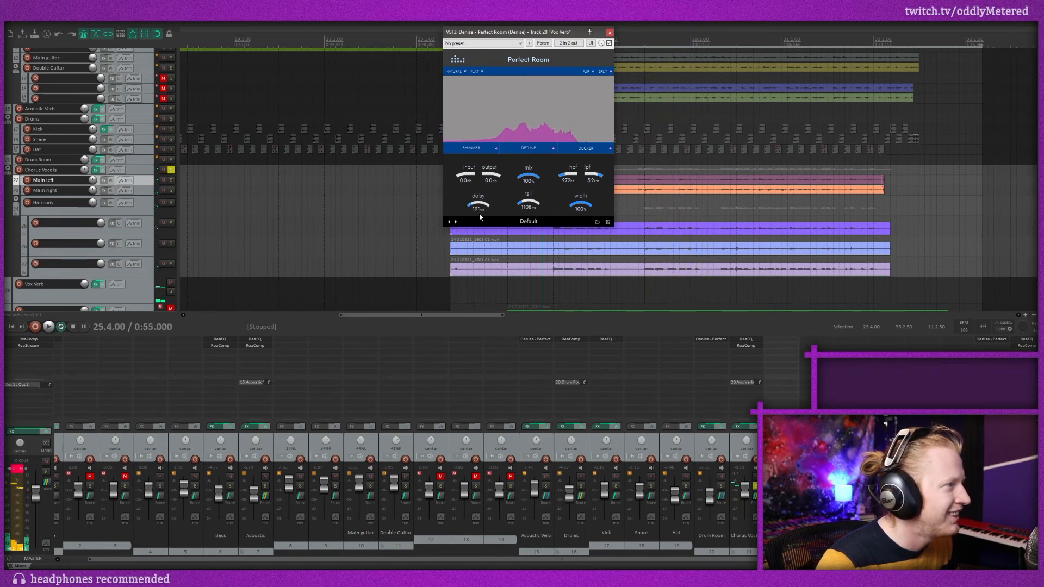
pyautogui.moveTo(478, 213); pyautogui.dragTo(483, 227)
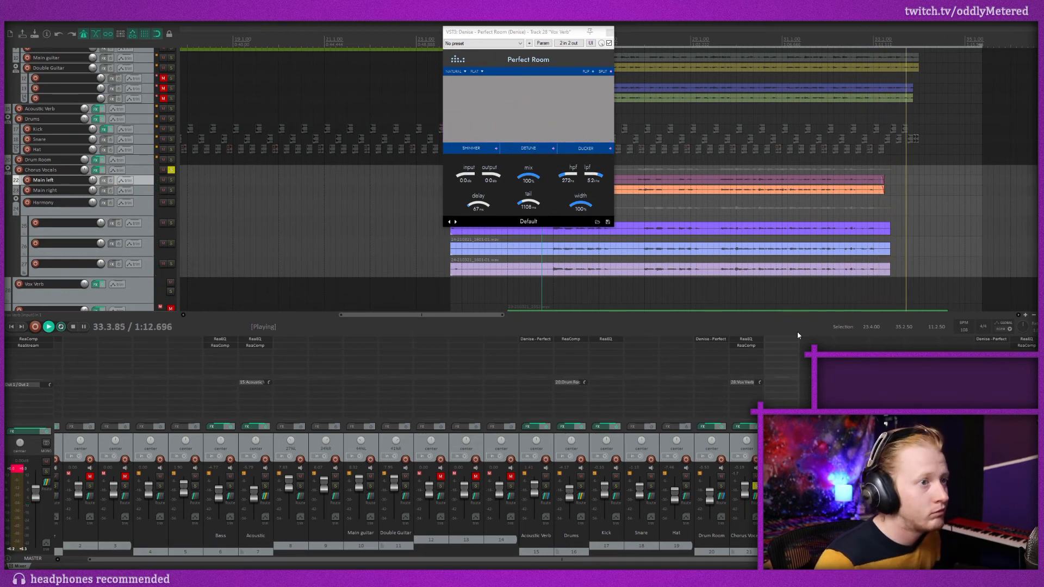
pyautogui.press('space')
pyautogui.click(610, 31)
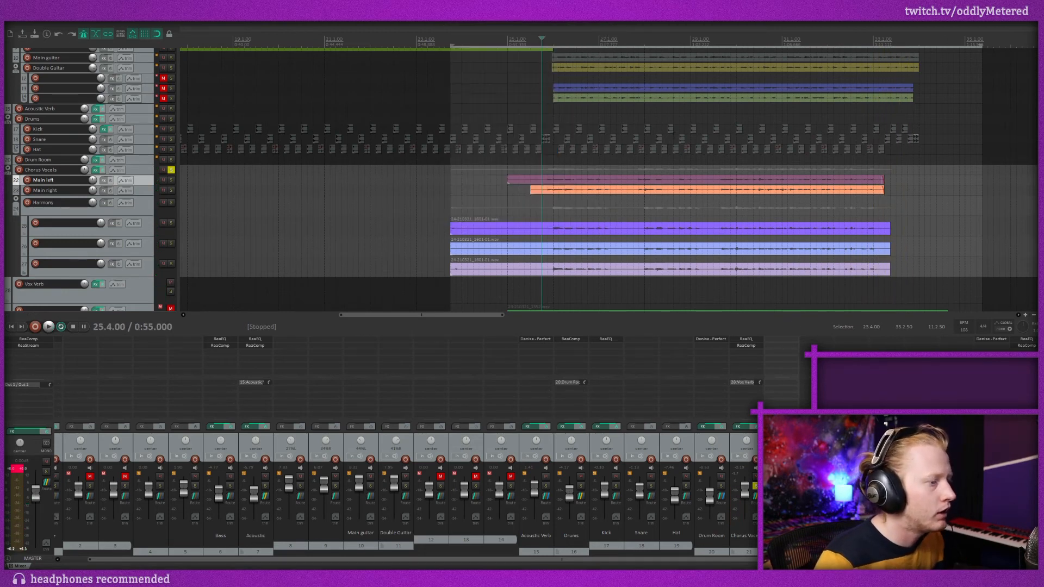
# Play the full mix from 25.4.00 and fine-tune the Chorus Vocals folder's volume against the instruments.
pyautogui.press('space')
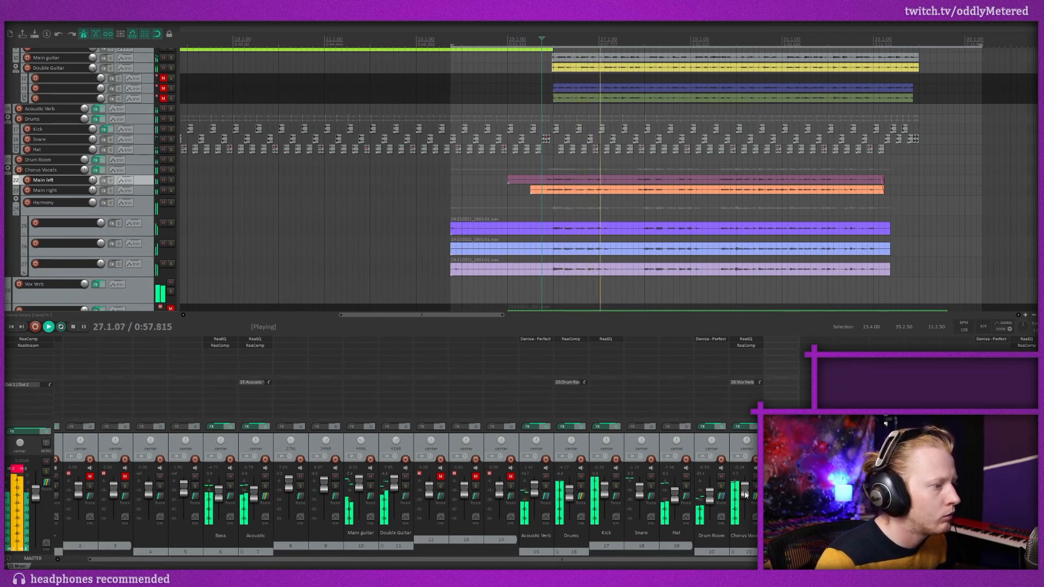
pyautogui.moveTo(745, 492); pyautogui.dragTo(745, 491)
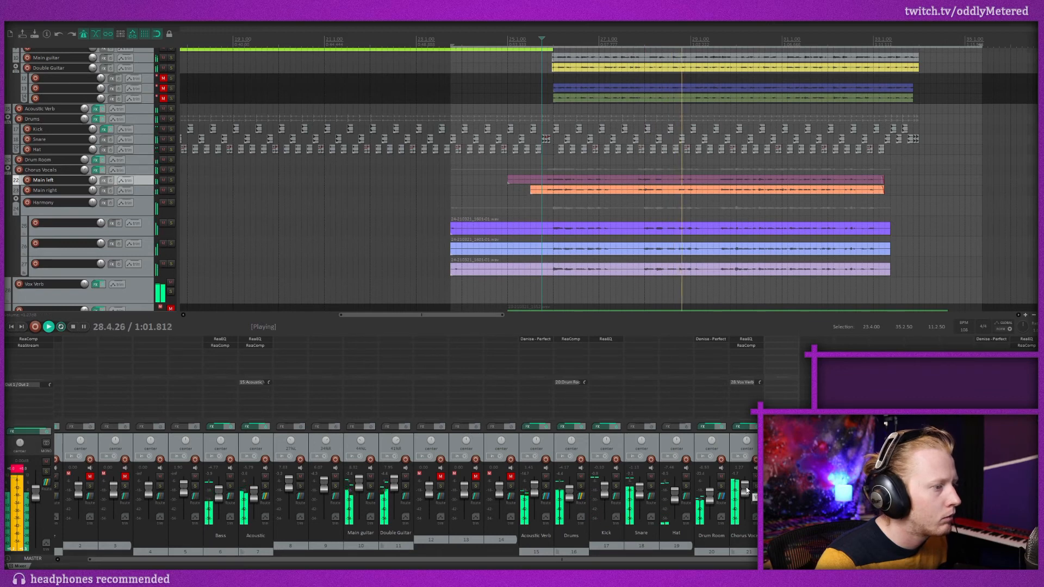
pyautogui.moveTo(746, 492); pyautogui.dragTo(747, 491)
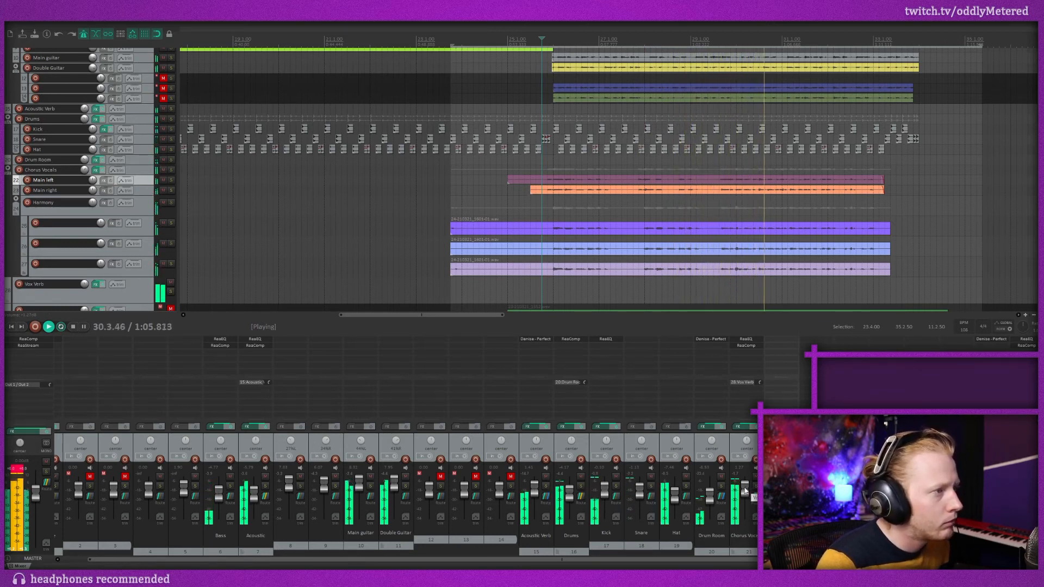
pyautogui.moveTo(413, 318); pyautogui.dragTo(351, 335)
pyautogui.press('space')
# Clear the time selection and play the song's lead-in to the chorus from 21.1.00.
pyautogui.scroll(-4, 748, 276)
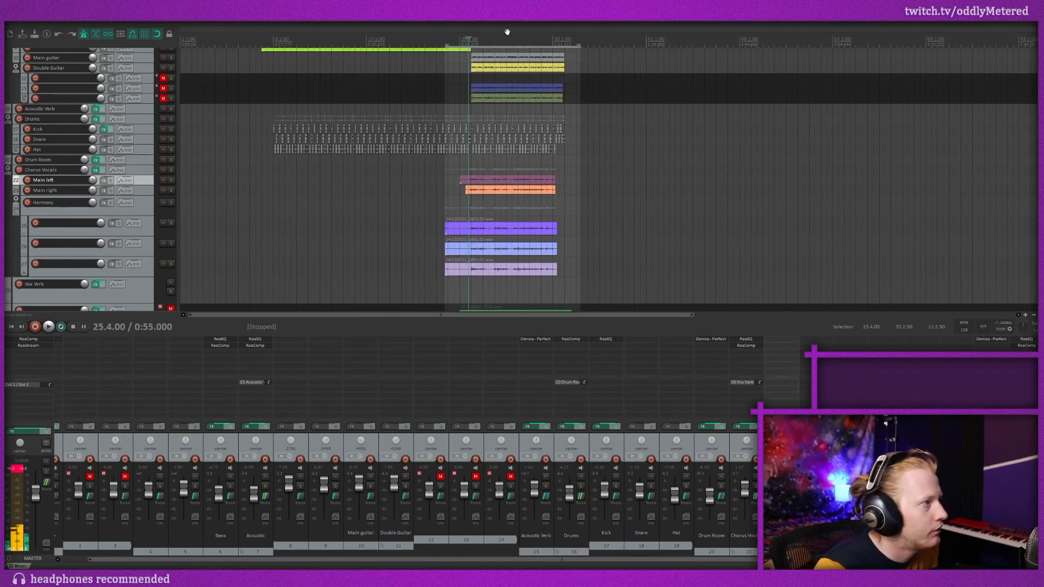
pyautogui.click(413, 39)
pyautogui.press('space')
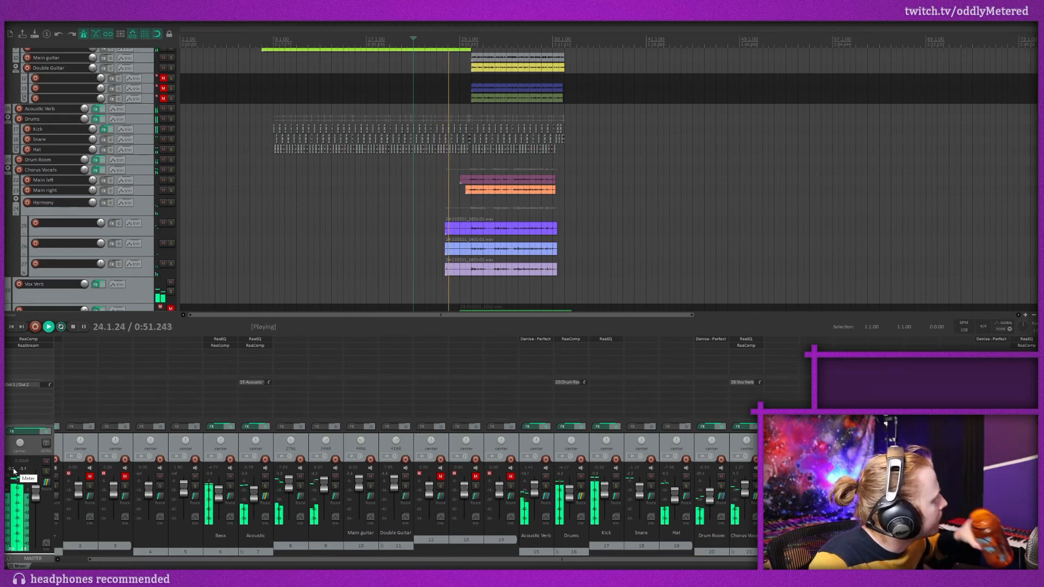
pyautogui.press('space')
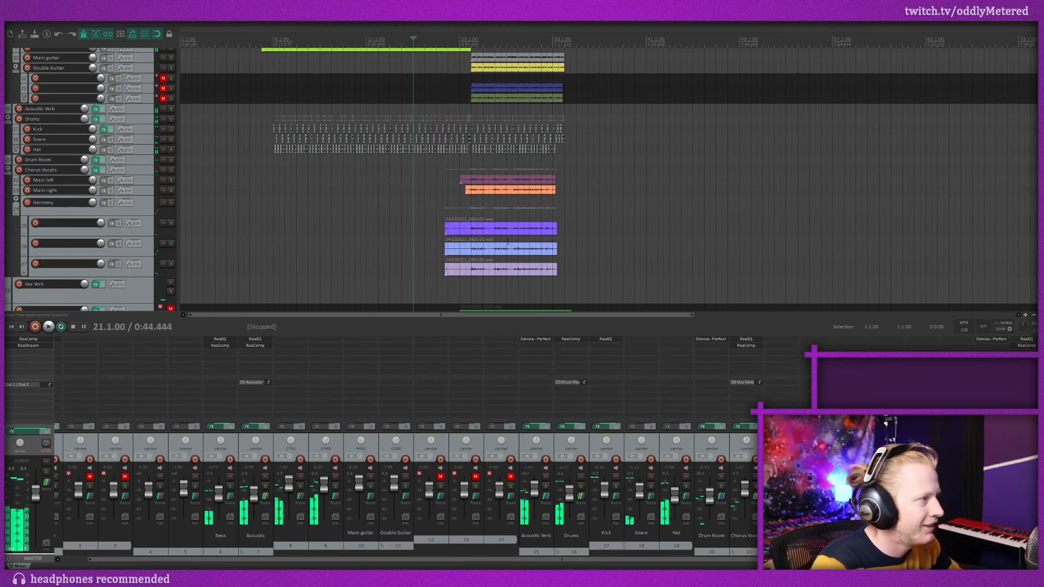
# Trim the starts of the three harmony takes and both main chorus vocals to just before 26.1.00, with short fade-ins.
pyautogui.scroll(5, 457, 274)
pyautogui.scroll(3, 457, 275)
pyautogui.scroll(-1, 451, 283)
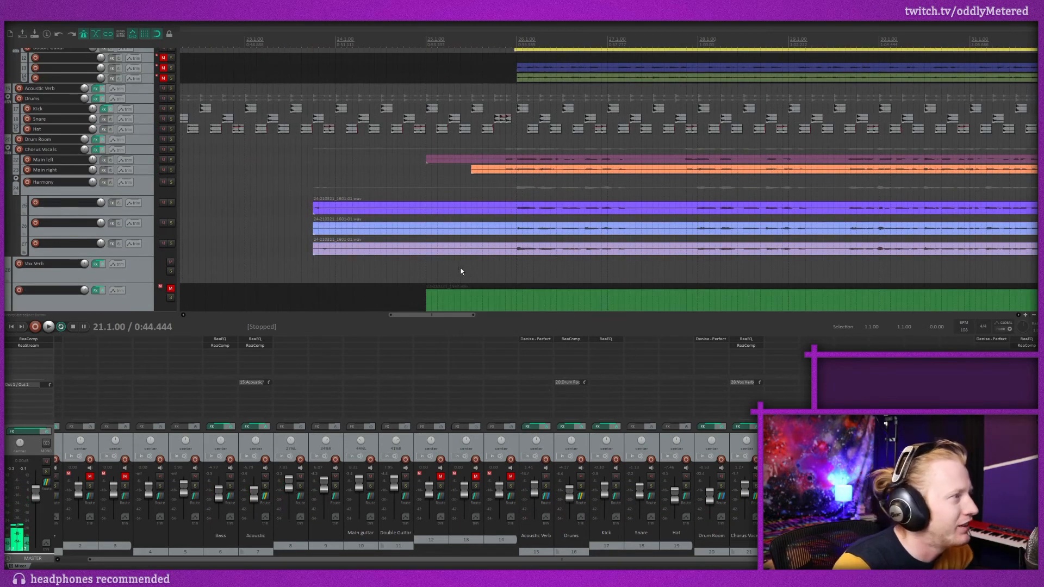
pyautogui.moveTo(461, 272); pyautogui.dragTo(515, 206)
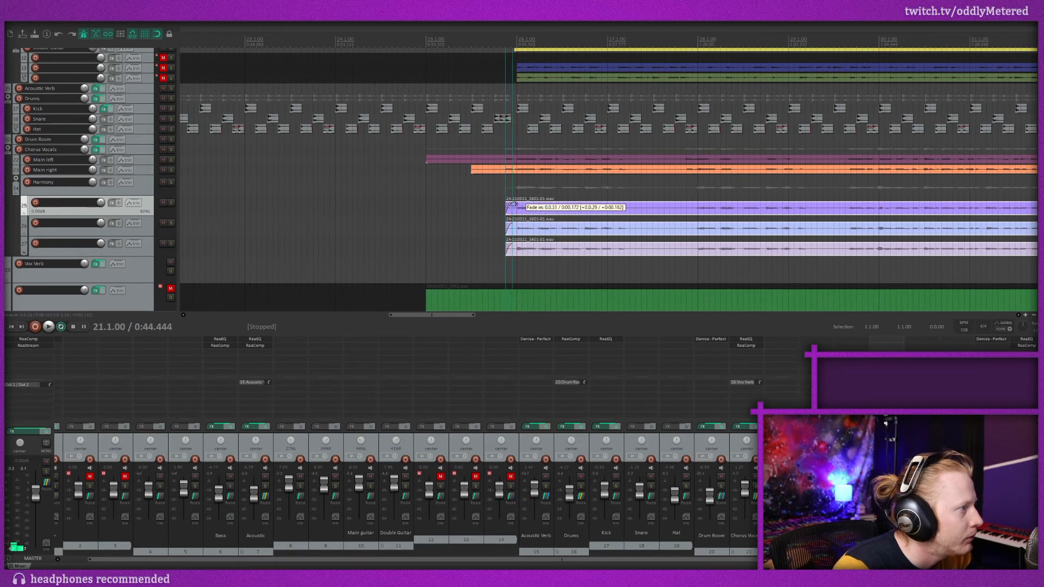
pyautogui.moveTo(428, 162); pyautogui.dragTo(501, 167)
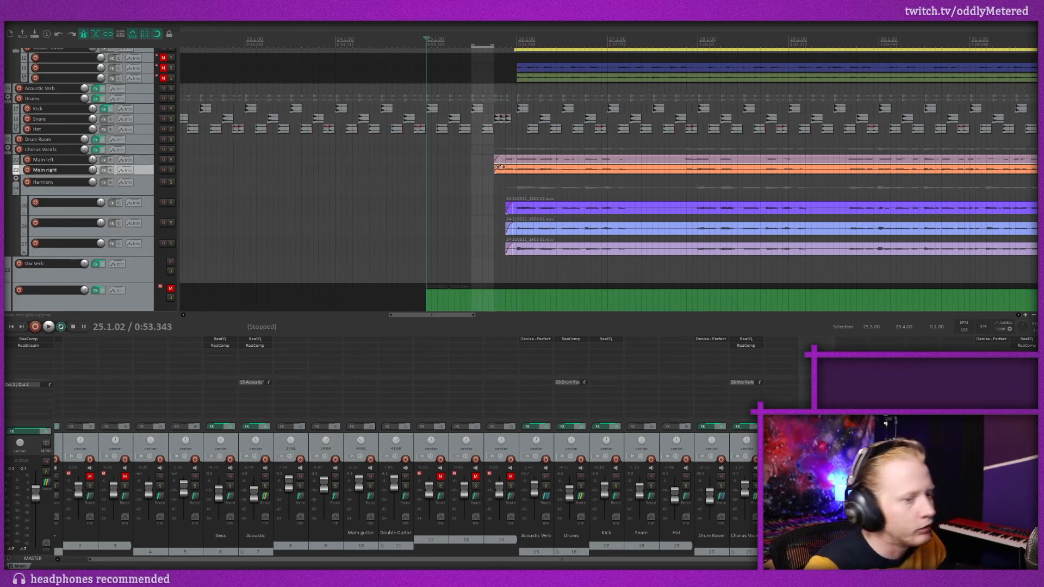
pyautogui.press('Escape')
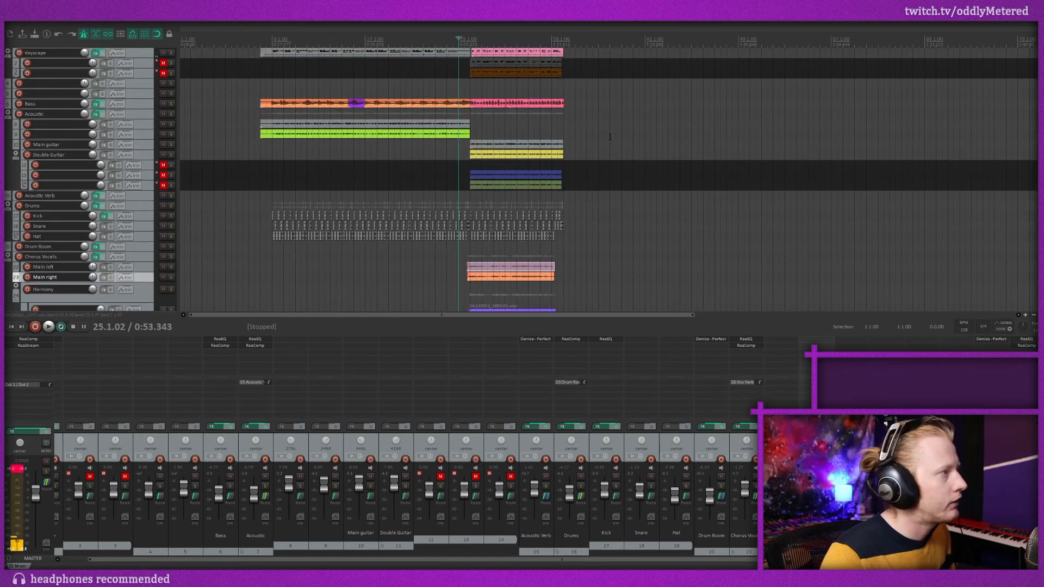
# Reset the master track's peak indicator and open its existing ReaComp to inspect the settings.
pyautogui.scroll(3, 470, 108)
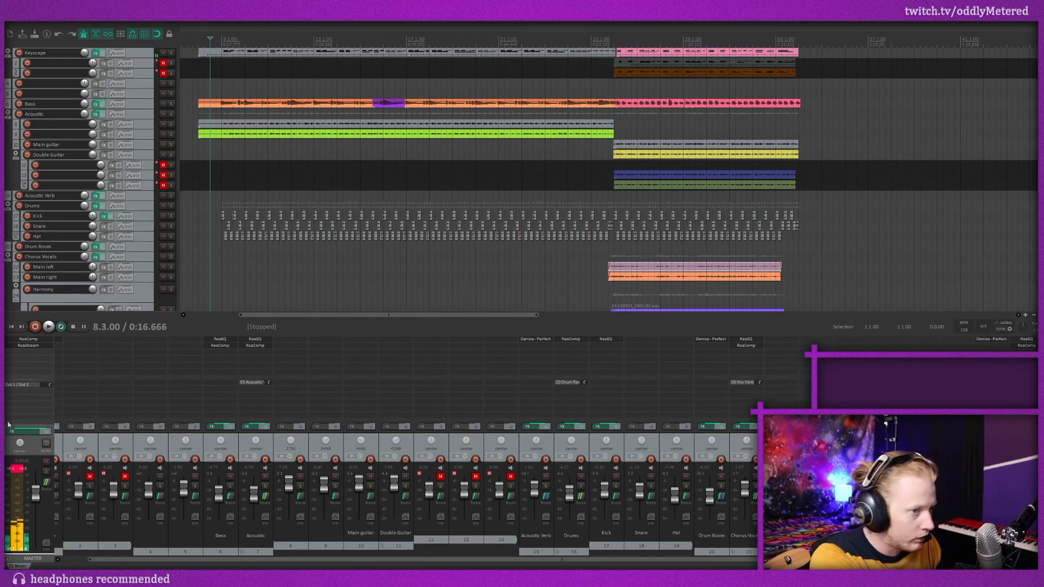
pyautogui.click(22, 471)
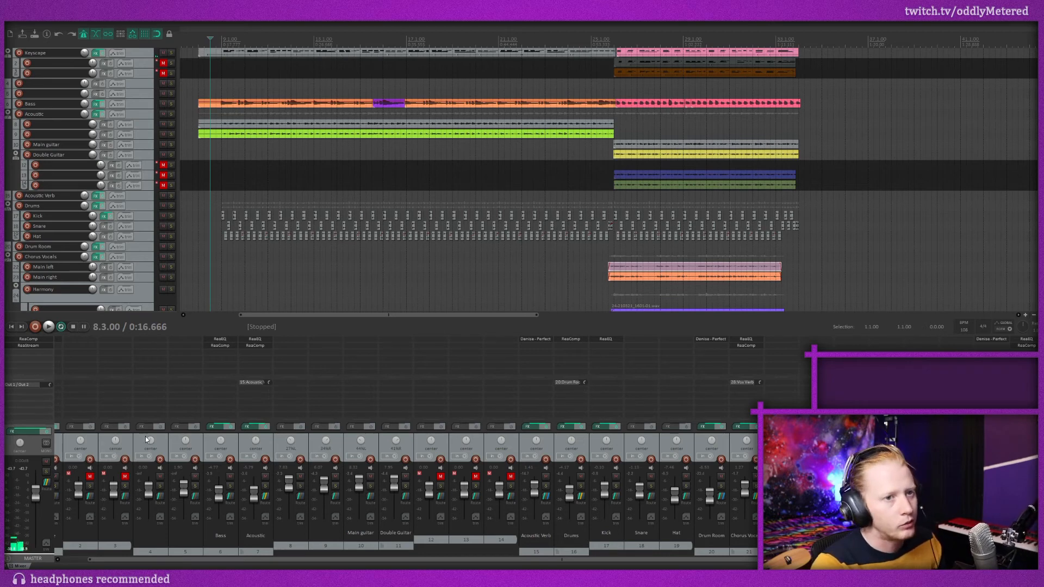
pyautogui.click(34, 338)
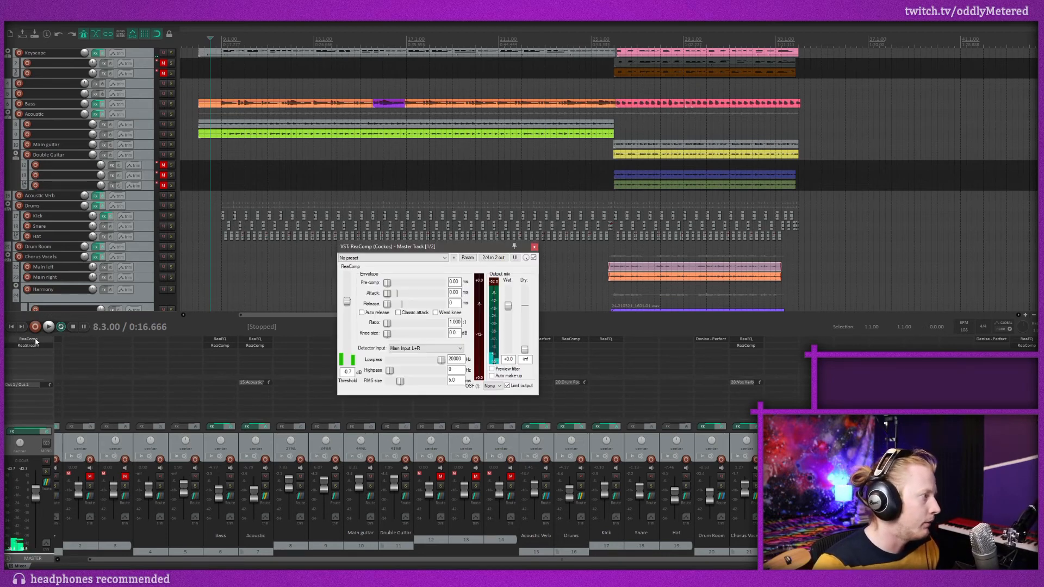
pyautogui.moveTo(457, 247); pyautogui.dragTo(657, 234)
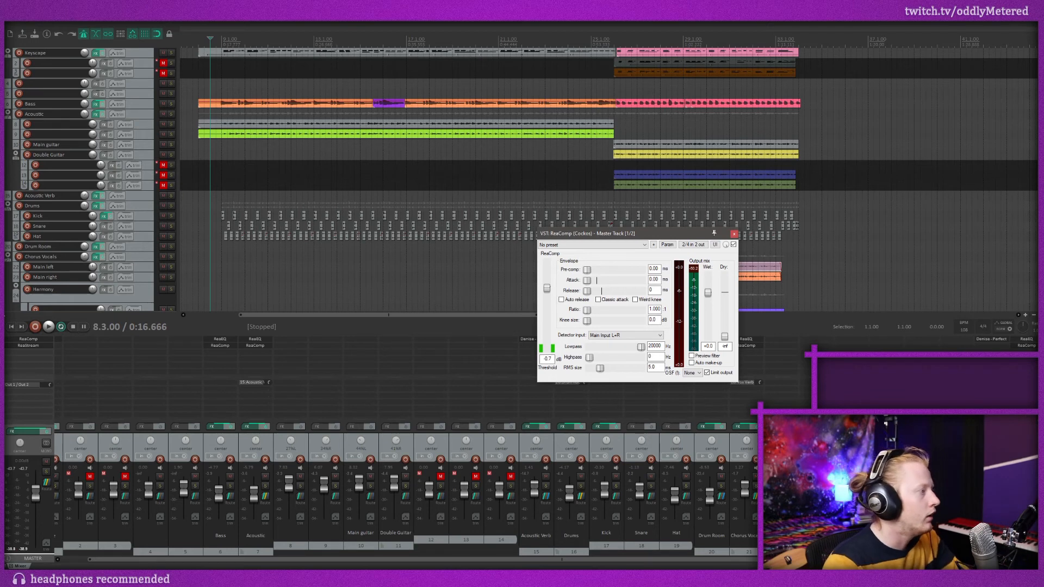
# Add another ReaComp to the master track, put it first in the effects chain and close the original compressor's window.
pyautogui.click(33, 353)
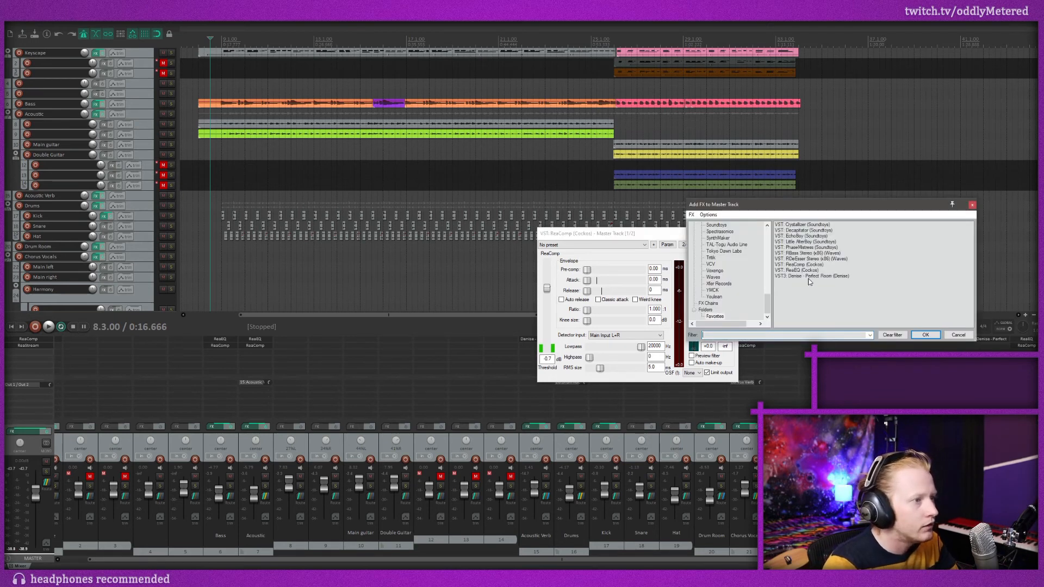
pyautogui.doubleClick(795, 265)
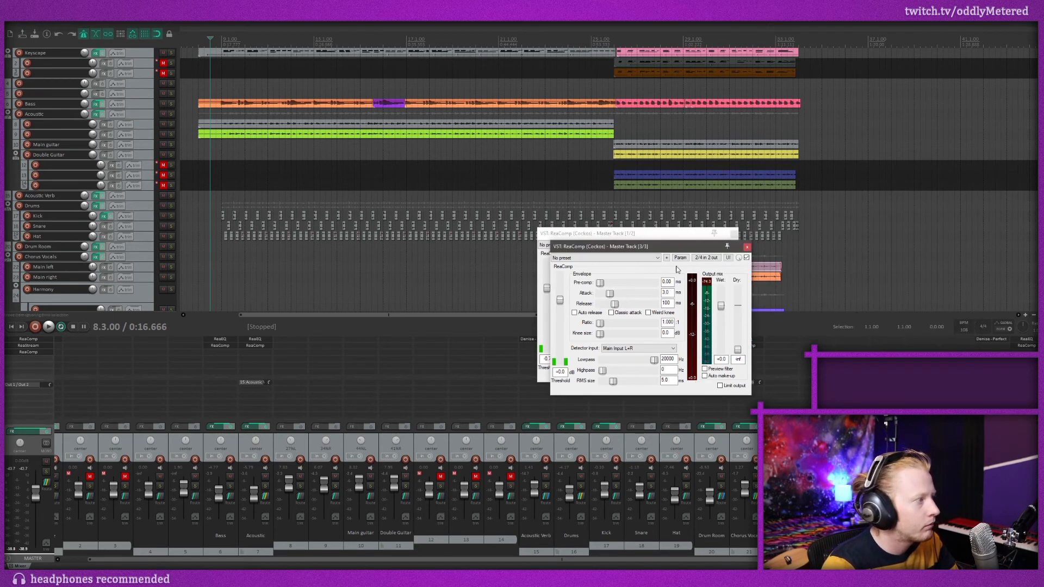
pyautogui.click(32, 339)
pyautogui.click(36, 340)
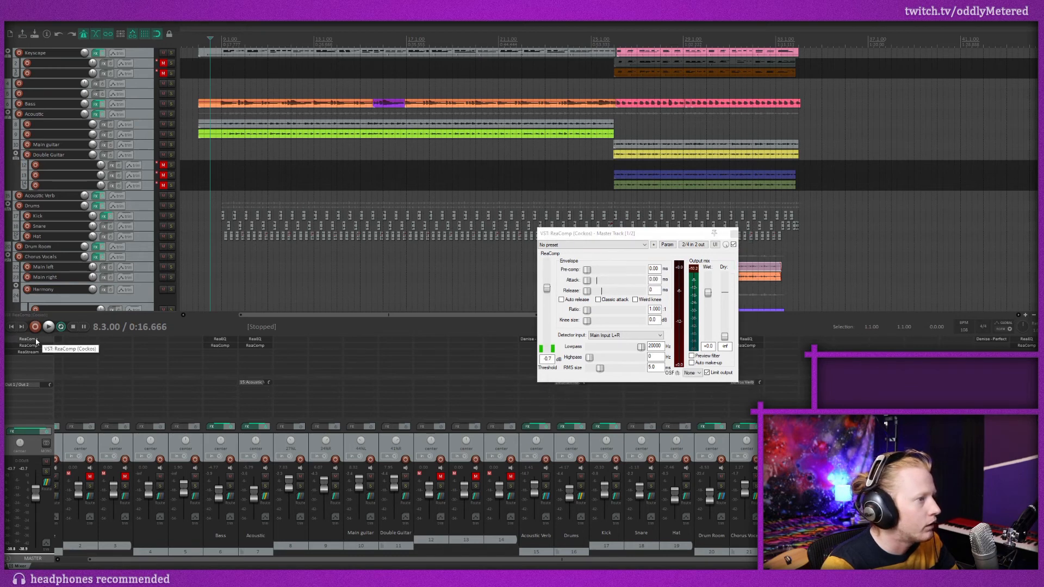
pyautogui.click(36, 340)
pyautogui.click(734, 234)
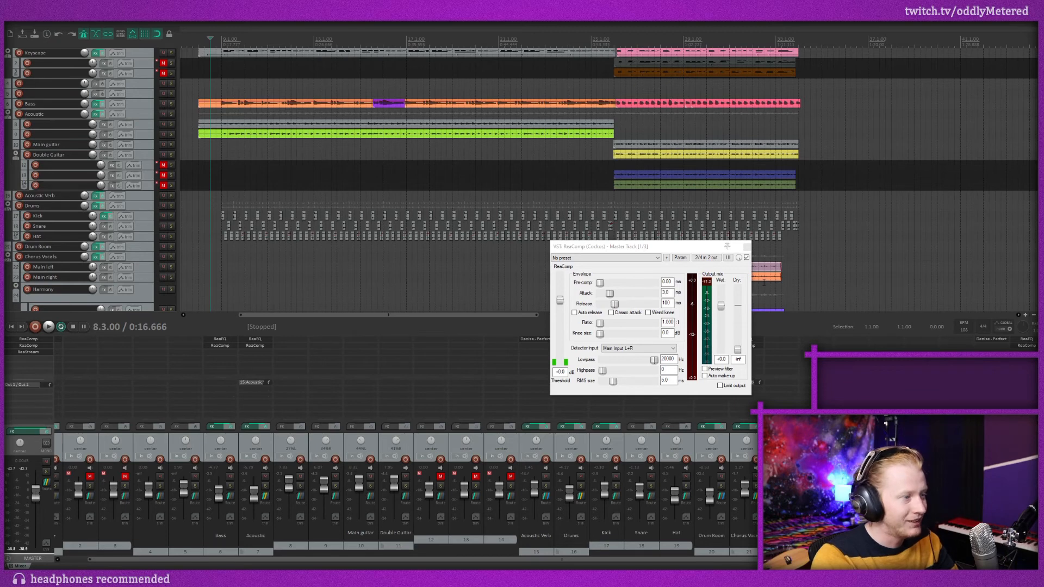
pyautogui.moveTo(600, 252); pyautogui.dragTo(603, 228)
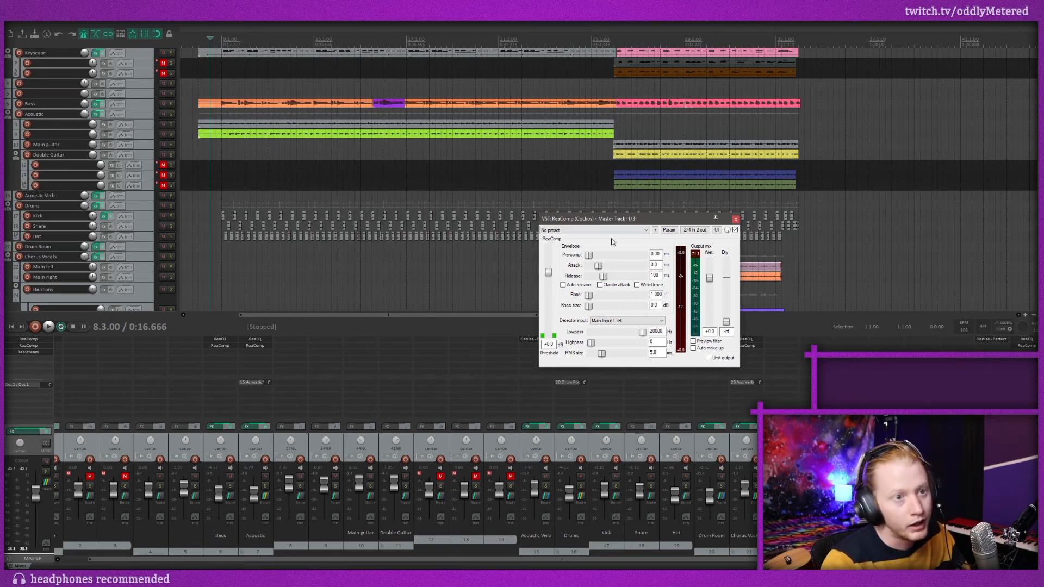
# Play the chorus from 26.1.00 and set the new master ReaComp to -14.9 dB threshold, 1.102:1 ratio and 135 ms release.
pyautogui.press('space')
pyautogui.moveTo(648, 219); pyautogui.dragTo(666, 222)
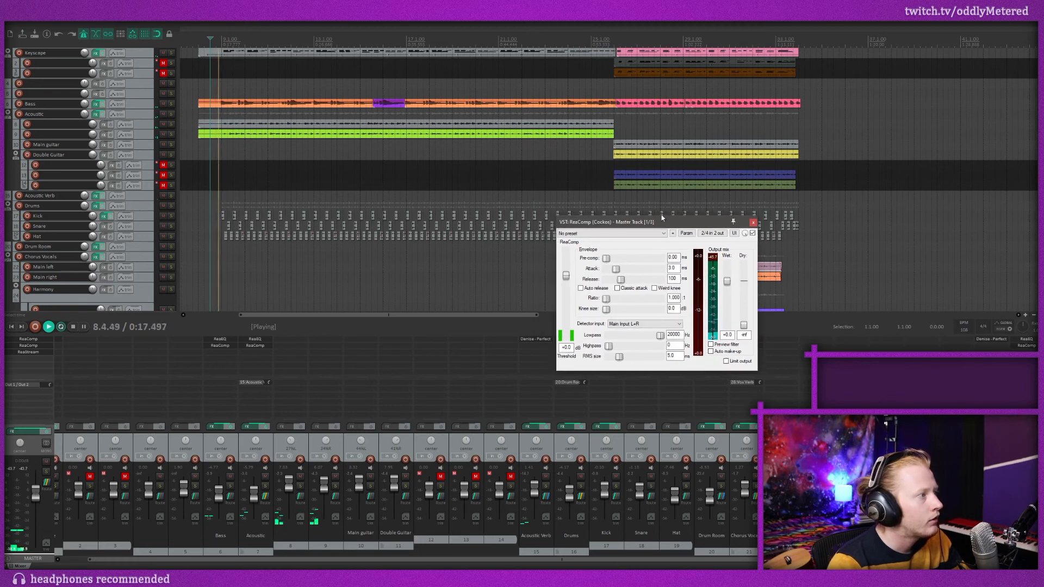
pyautogui.click(615, 37)
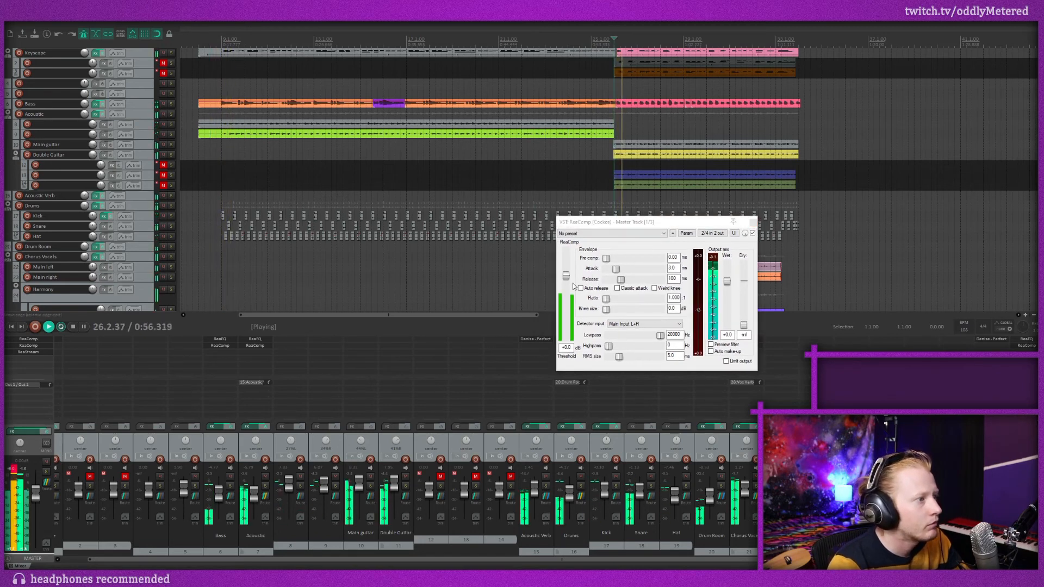
pyautogui.moveTo(565, 276); pyautogui.dragTo(626, 283)
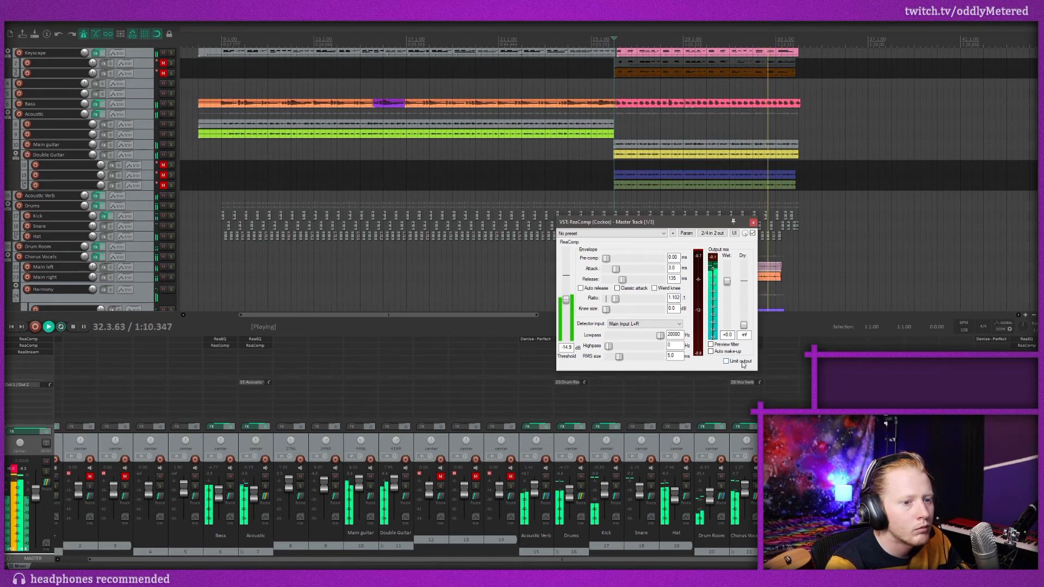
pyautogui.press('space')
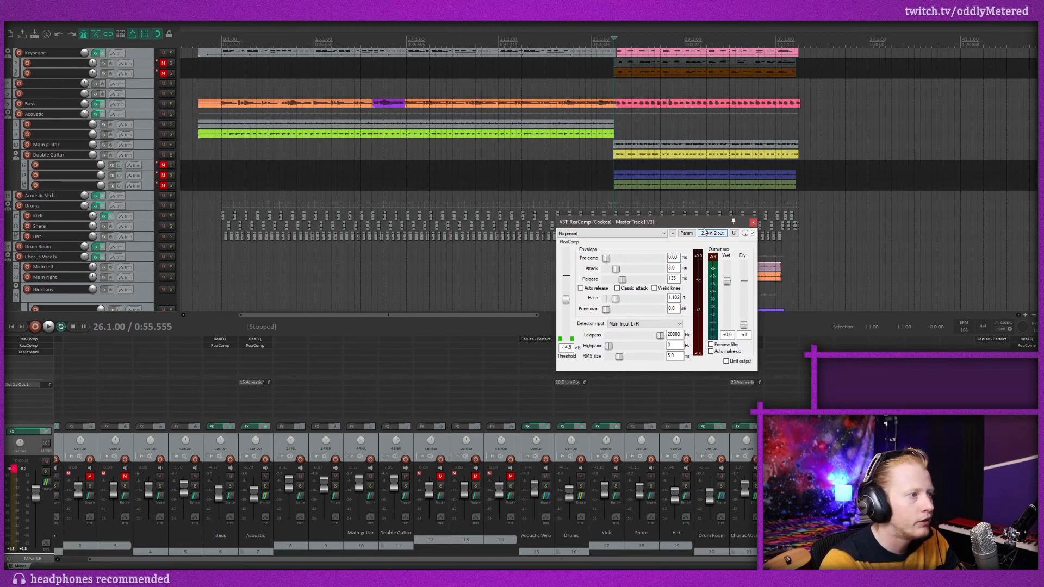
# Replay the chorus, reset the master peak indicator and lower the new ReaComp's threshold to -18.1 dB.
pyautogui.press('space')
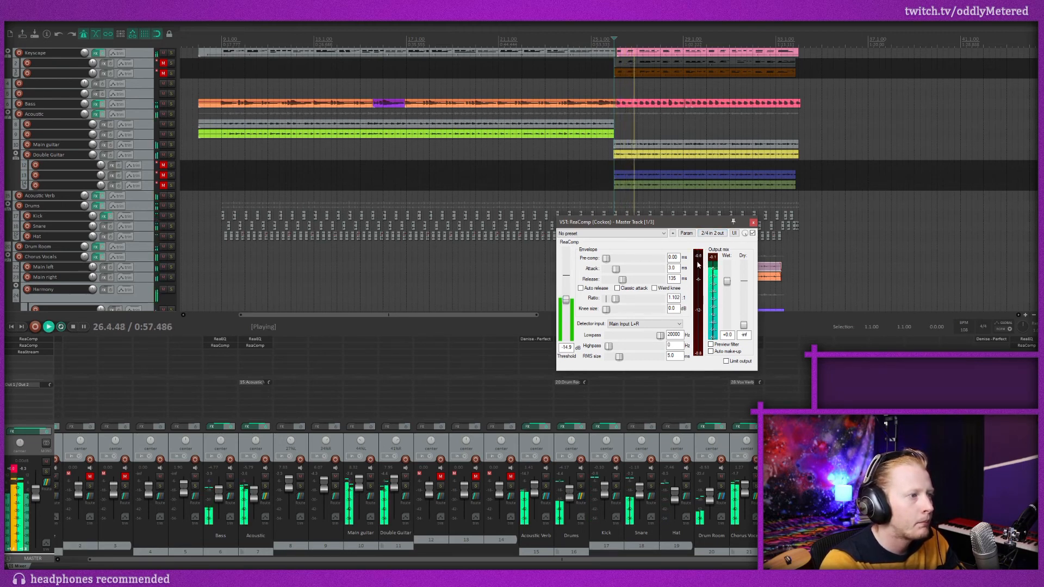
pyautogui.press('space')
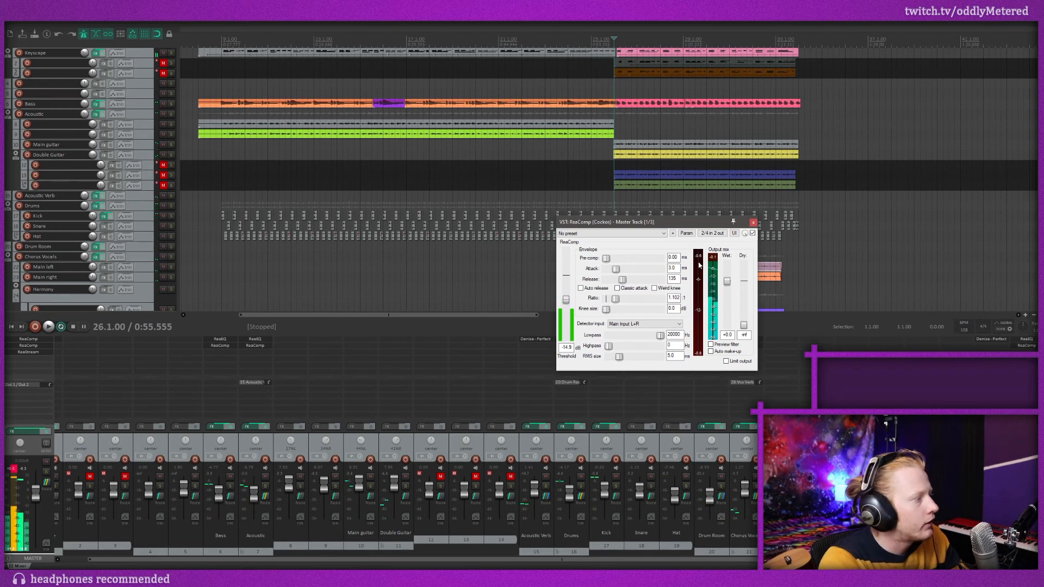
pyautogui.click(15, 470)
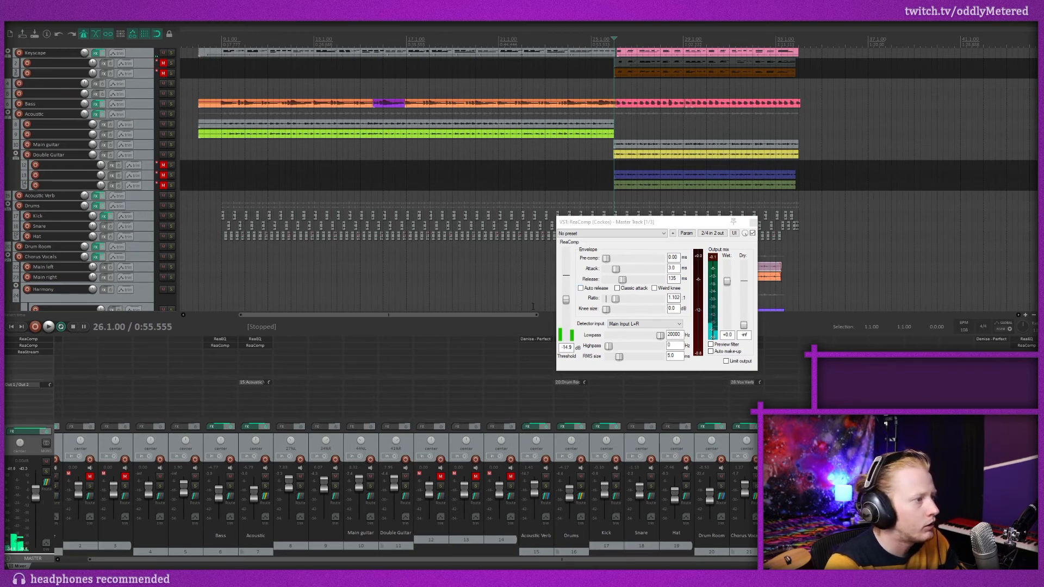
pyautogui.click(566, 303)
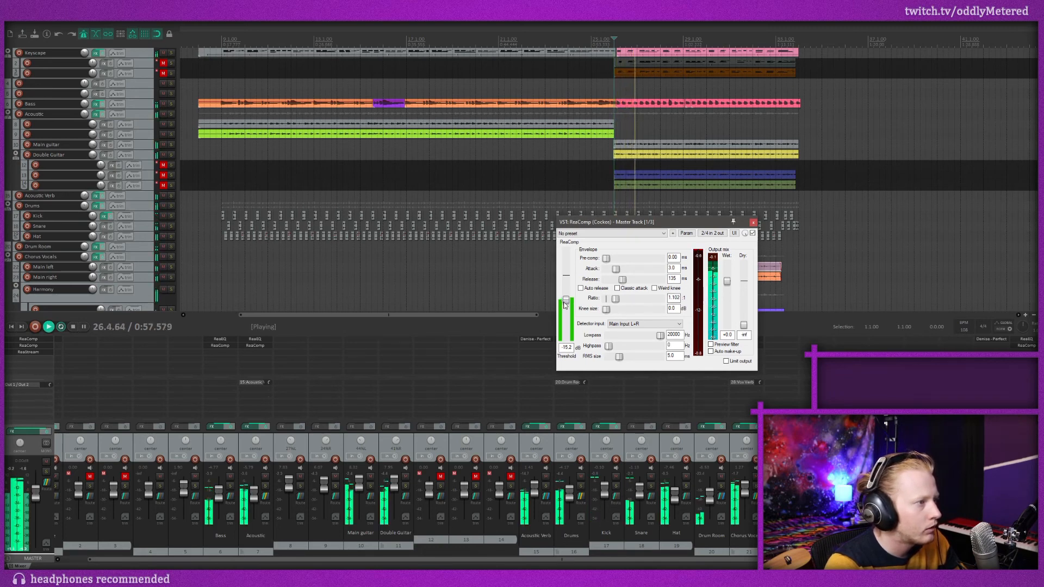
pyautogui.moveTo(565, 304); pyautogui.dragTo(564, 307)
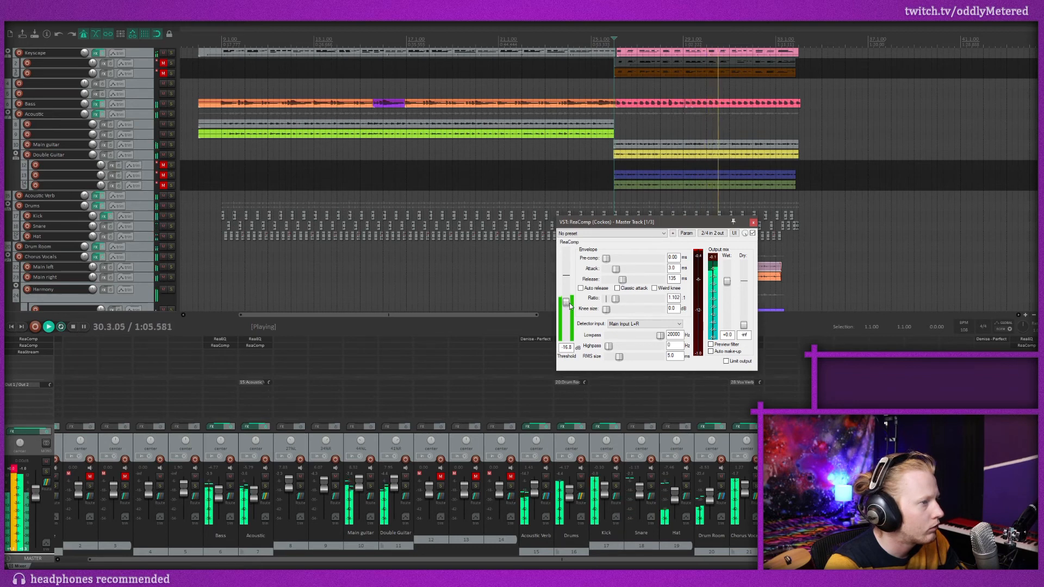
pyautogui.moveTo(567, 303); pyautogui.dragTo(568, 305)
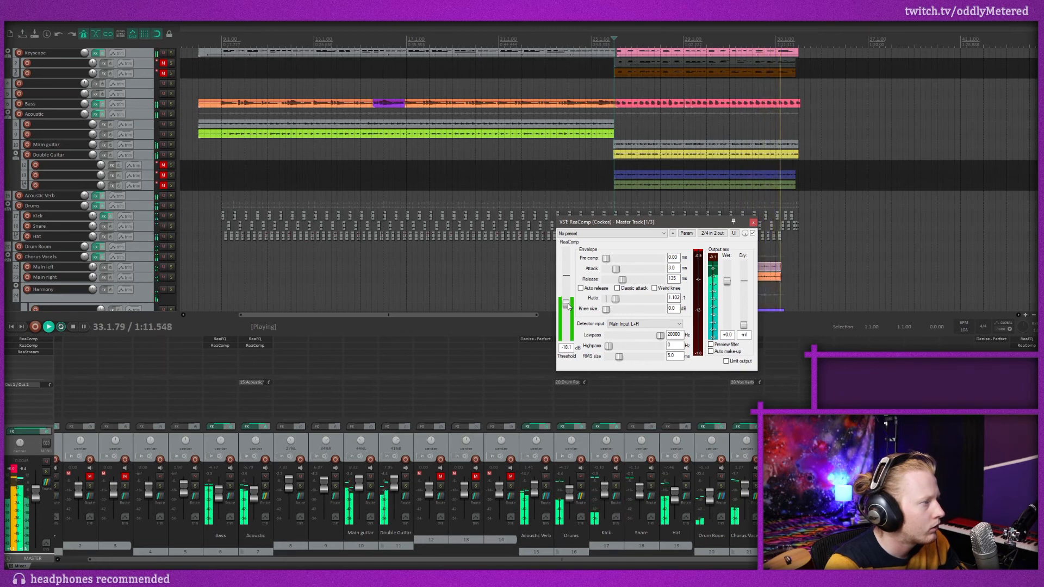
pyautogui.click(510, 429)
pyautogui.press('space')
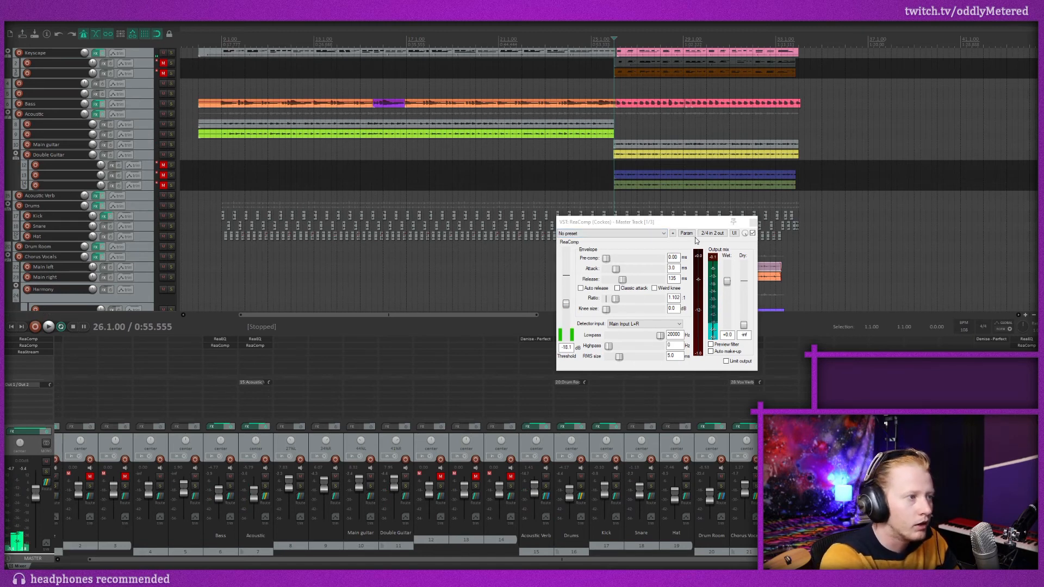
pyautogui.moveTo(671, 227); pyautogui.dragTo(685, 227)
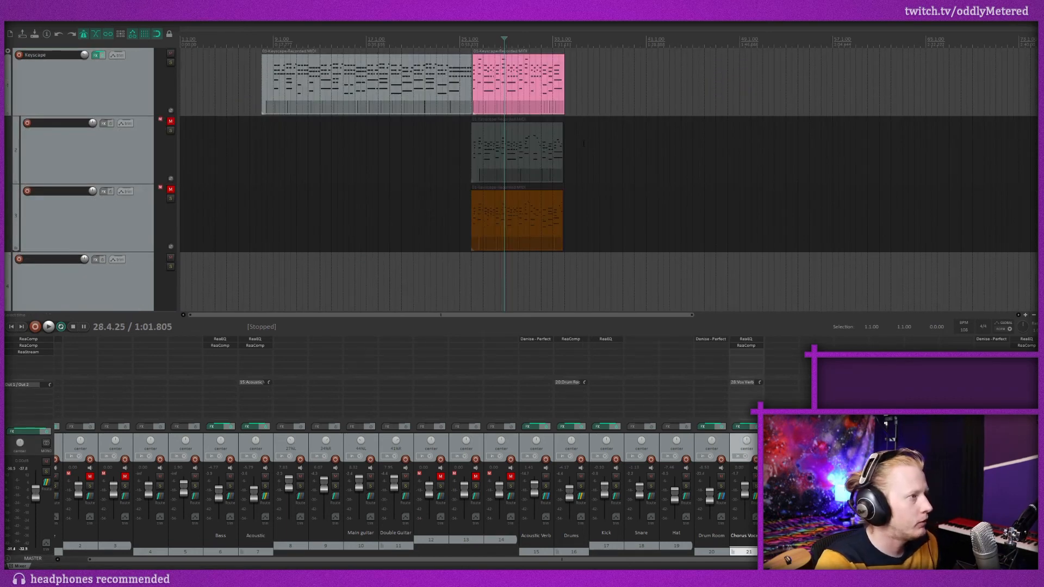
# Extend the muted second track's Keyscape MIDI item to about bar 58, try trimming its start and undo that trim.
pyautogui.click(536, 157)
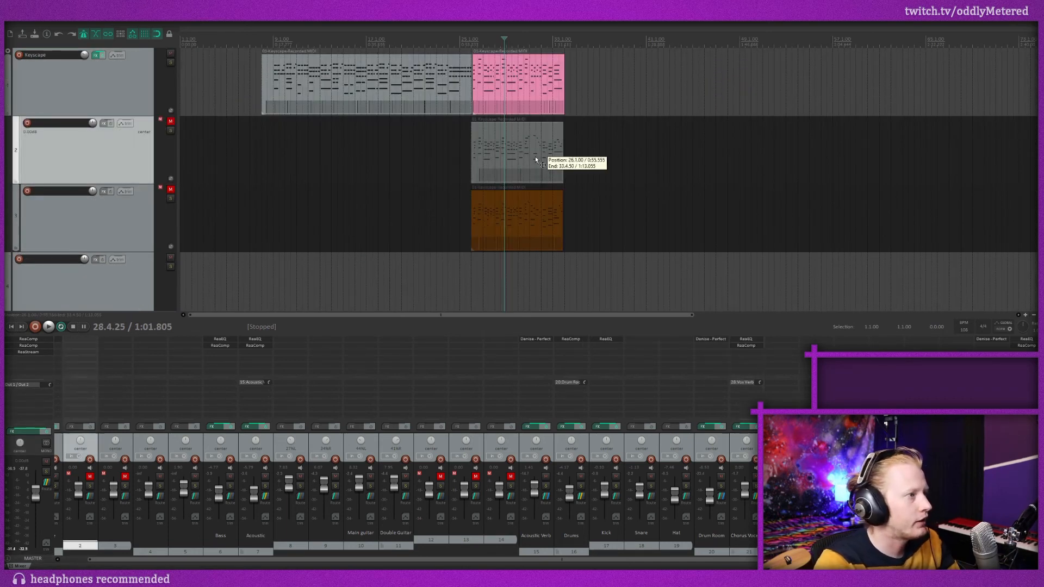
pyautogui.moveTo(563, 166); pyautogui.dragTo(850, 168)
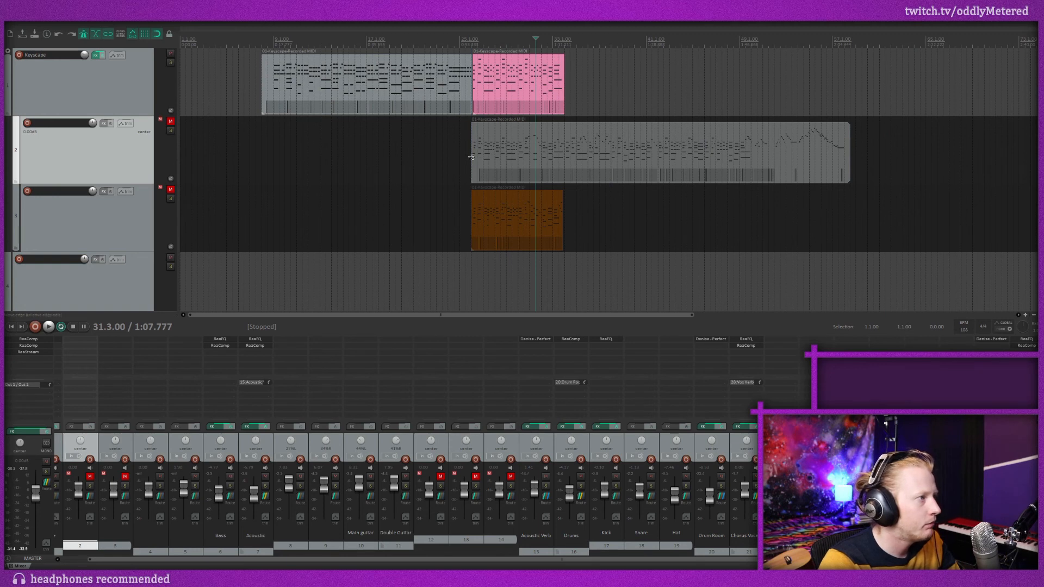
pyautogui.moveTo(471, 156); pyautogui.dragTo(775, 158)
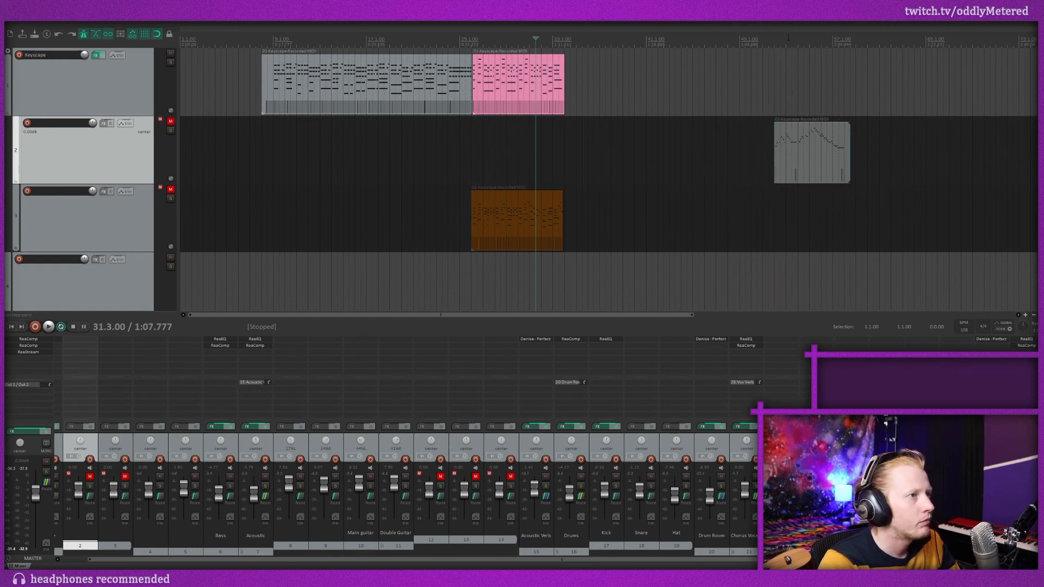
pyautogui.hotkey('ctrl', 'z')
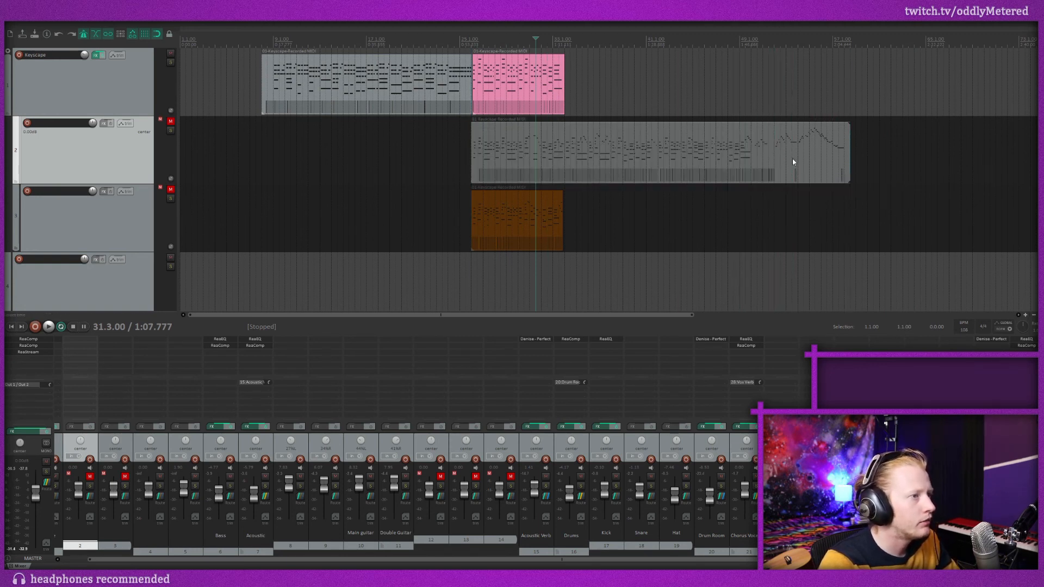
# Copy the pink chorus bass items on the Bass track so the part continues from bar 34.
pyautogui.scroll(-6, 631, 146)
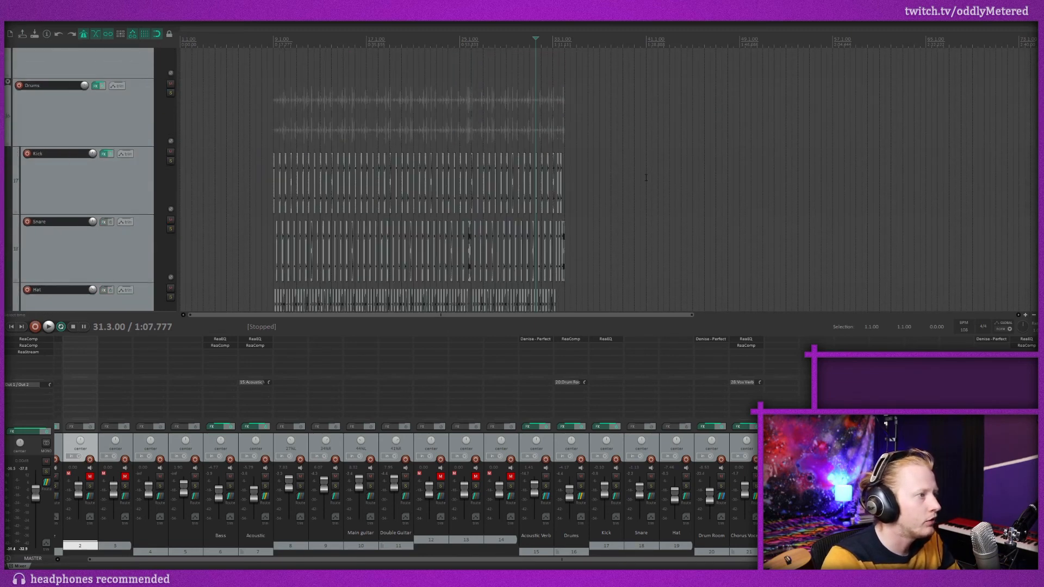
pyautogui.scroll(6, 647, 182)
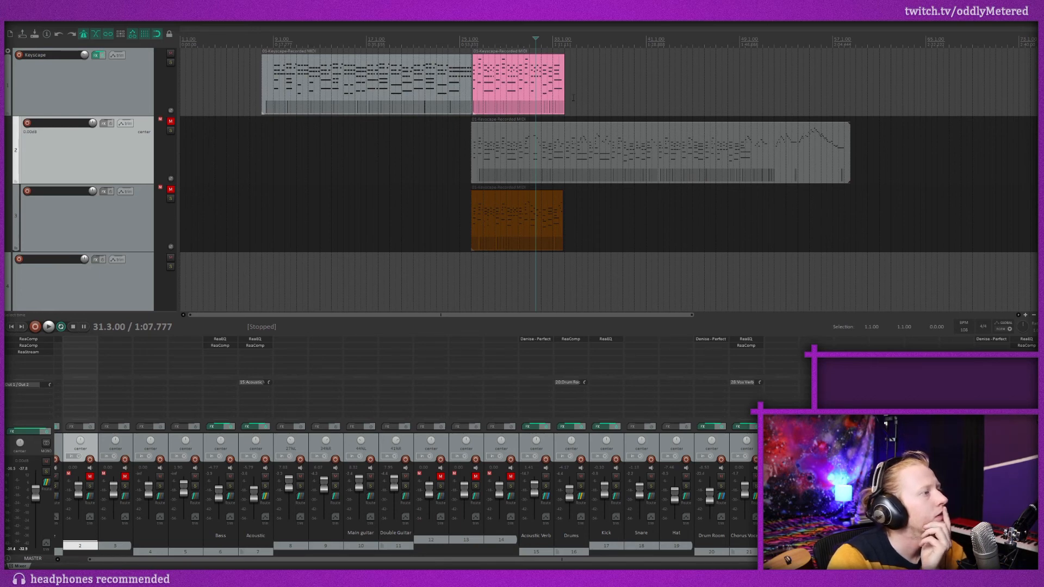
pyautogui.scroll(-6, 595, 284)
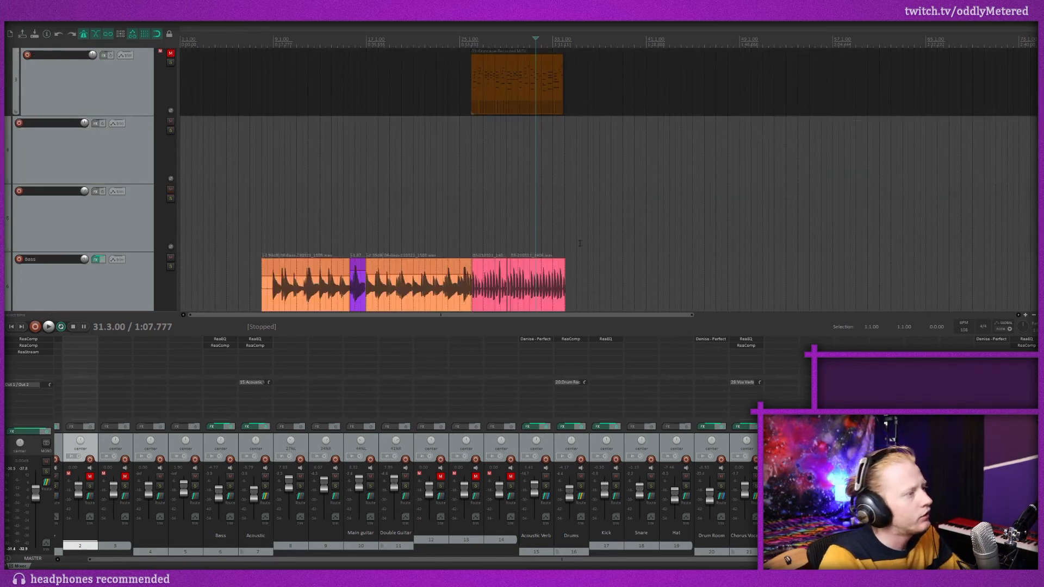
pyautogui.scroll(6, 567, 234)
pyautogui.scroll(-5, 585, 235)
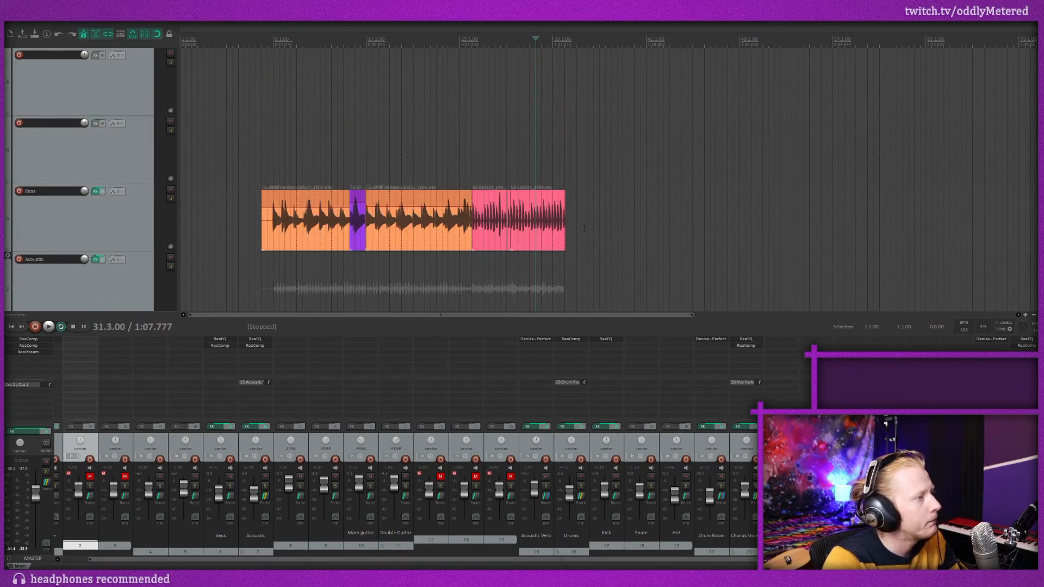
pyautogui.scroll(4, 556, 244)
pyautogui.moveTo(634, 240); pyautogui.dragTo(424, 213)
pyautogui.moveTo(456, 211); pyautogui.dragTo(746, 210)
pyautogui.scroll(8, 776, 210)
pyautogui.scroll(-1, 659, 163)
# Check the original bass entry at bar 26, align the copied bass items to start at 34.1.25 and play the join.
pyautogui.click(637, 42)
pyautogui.press('space')
pyautogui.press('space')
pyautogui.scroll(-4, 433, 107)
pyautogui.scroll(6, 384, 164)
pyautogui.scroll(-5, 383, 164)
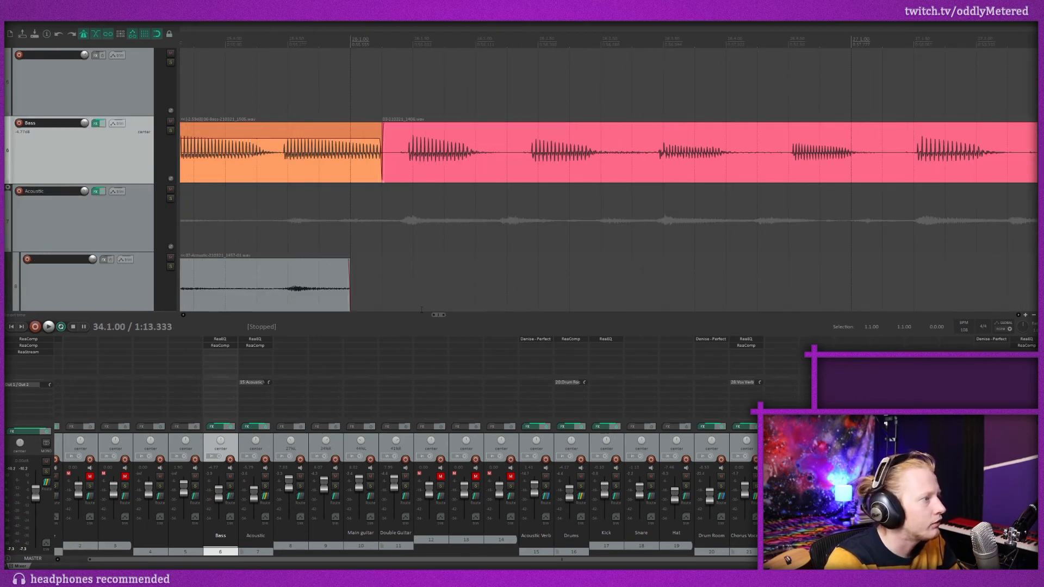
pyautogui.scroll(4, 571, 238)
pyautogui.click(588, 165)
pyautogui.moveTo(590, 165); pyautogui.dragTo(580, 165)
pyautogui.moveTo(626, 165); pyautogui.dragTo(614, 165)
pyautogui.scroll(-4, 613, 165)
pyautogui.scroll(3, 613, 178)
pyautogui.press('space')
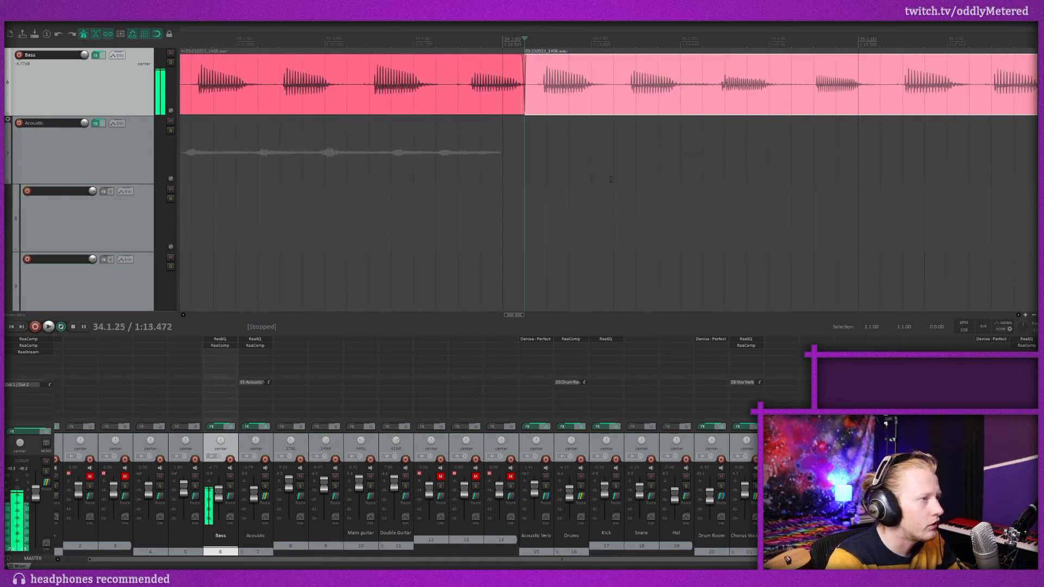
# Copy the chorus Main guitar and Double Guitar items so both parts continue from bar 34, checking the original entry near bar 26.
pyautogui.press('space')
pyautogui.scroll(-6, 545, 196)
pyautogui.scroll(-4, 546, 197)
pyautogui.moveTo(407, 133); pyautogui.dragTo(595, 133)
pyautogui.scroll(5, 595, 133)
pyautogui.moveTo(493, 315); pyautogui.dragTo(439, 315)
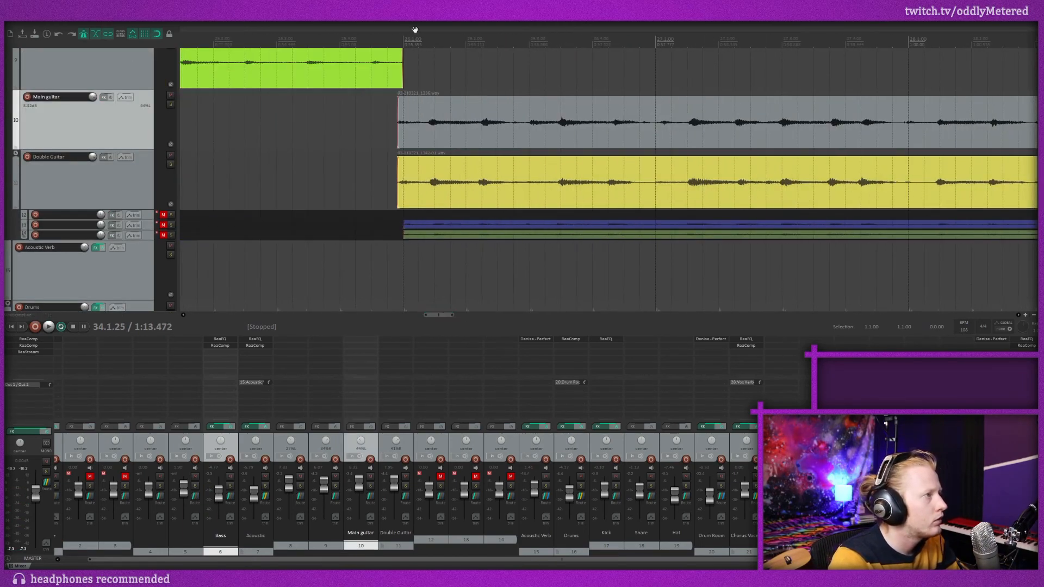
# Copy the chorus kick, snare and hat items eight bars on so the drums continue from 34.1.00.
pyautogui.scroll(-8, 418, 163)
pyautogui.click(422, 42)
pyautogui.scroll(7, 326, 95)
pyautogui.moveTo(457, 220); pyautogui.dragTo(703, 96)
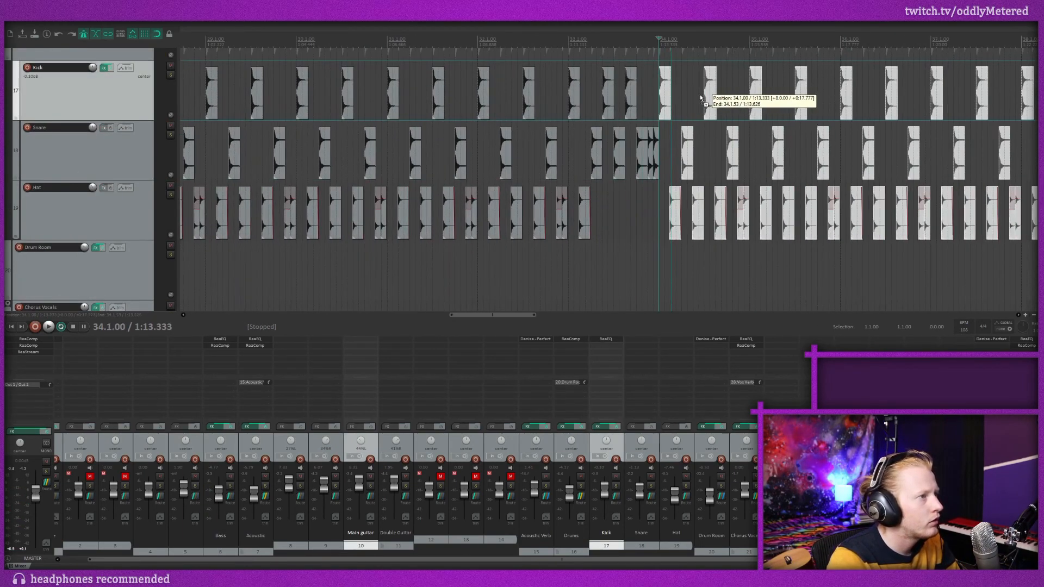
# Split the muted second track's Keyscape item near bar 33, delete its first part and slide the remainder back to bar 26.
pyautogui.scroll(-11, 589, 237)
pyautogui.scroll(10, 522, 188)
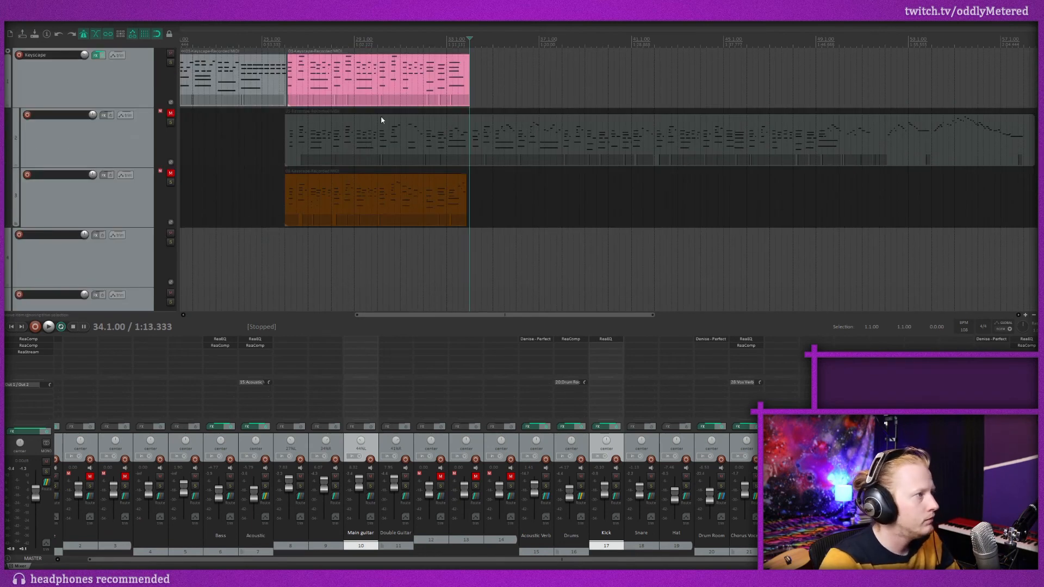
pyautogui.click(467, 154)
pyautogui.press('s')
pyautogui.click(455, 146)
pyautogui.press('Delete')
pyautogui.moveTo(516, 139); pyautogui.dragTo(333, 137)
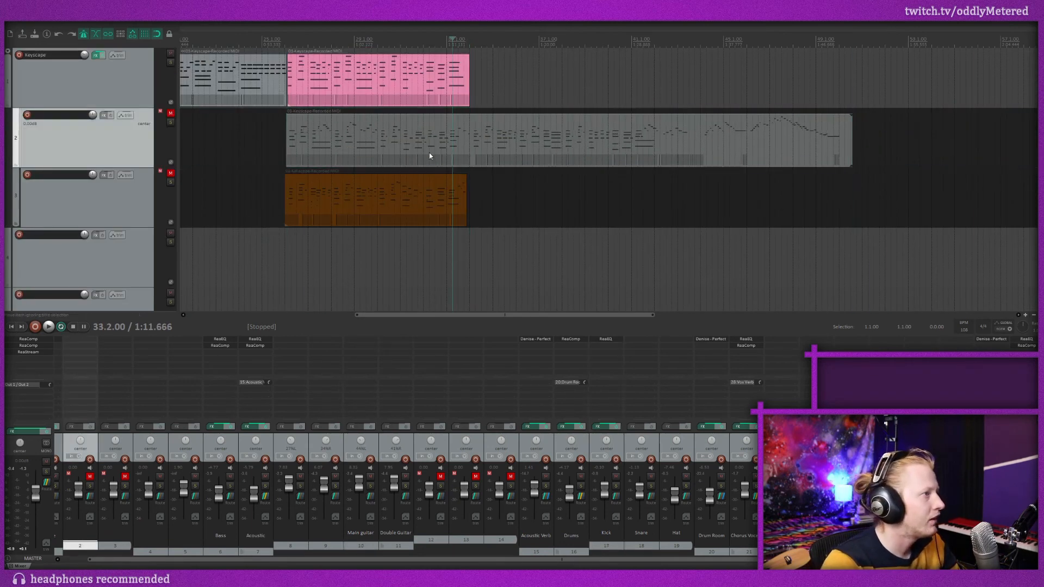
# Cut off the new first section of the second track's Keyscape item and slide what remains back to the chorus start.
pyautogui.click(469, 148)
pyautogui.press('s')
pyautogui.press('Delete')
pyautogui.moveTo(544, 146); pyautogui.dragTo(357, 146)
pyautogui.scroll(5, 354, 146)
# Split off the melodic ending of the second track's item and try it on the Keyscape track directly after the pink chorus item.
pyautogui.click(662, 144)
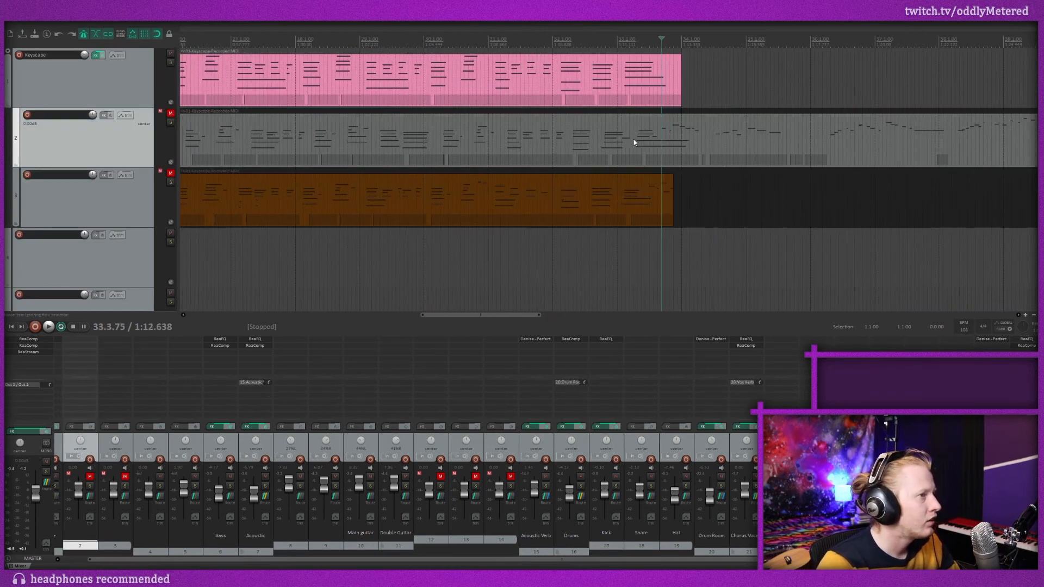
pyautogui.click(634, 141)
pyautogui.press('s')
pyautogui.click(664, 89)
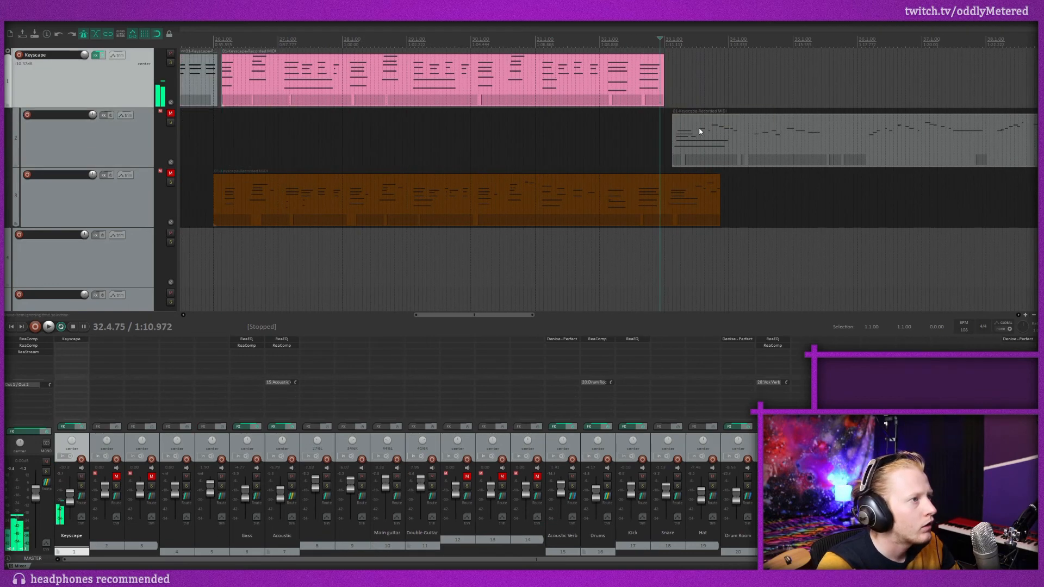
pyautogui.moveTo(699, 132); pyautogui.dragTo(701, 90)
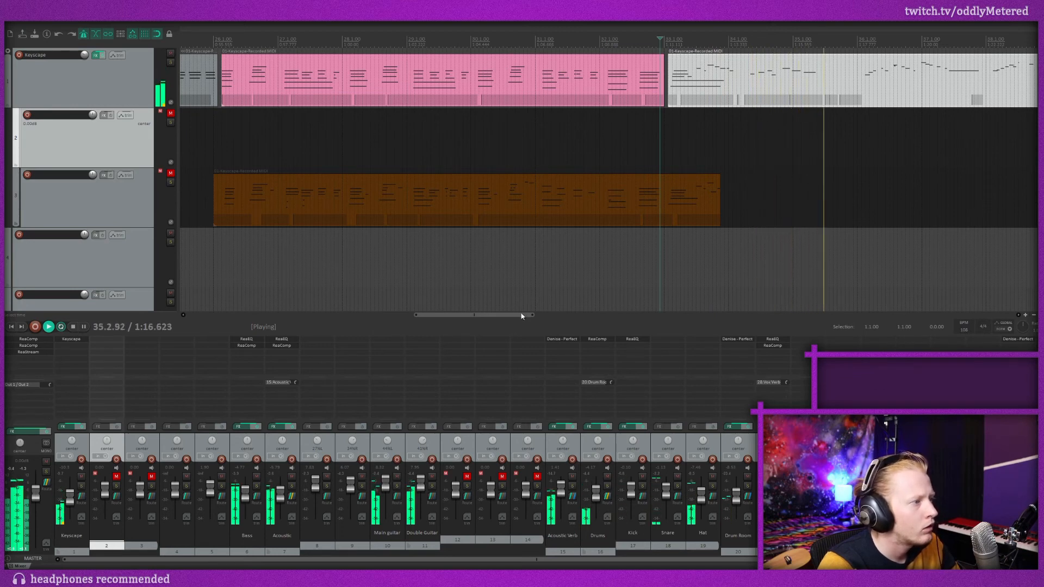
# Delete the moved Keyscape item and record a new Keyscape part over the 33.1.25 to 43.1.75 selection.
pyautogui.moveTo(516, 315); pyautogui.dragTo(561, 315)
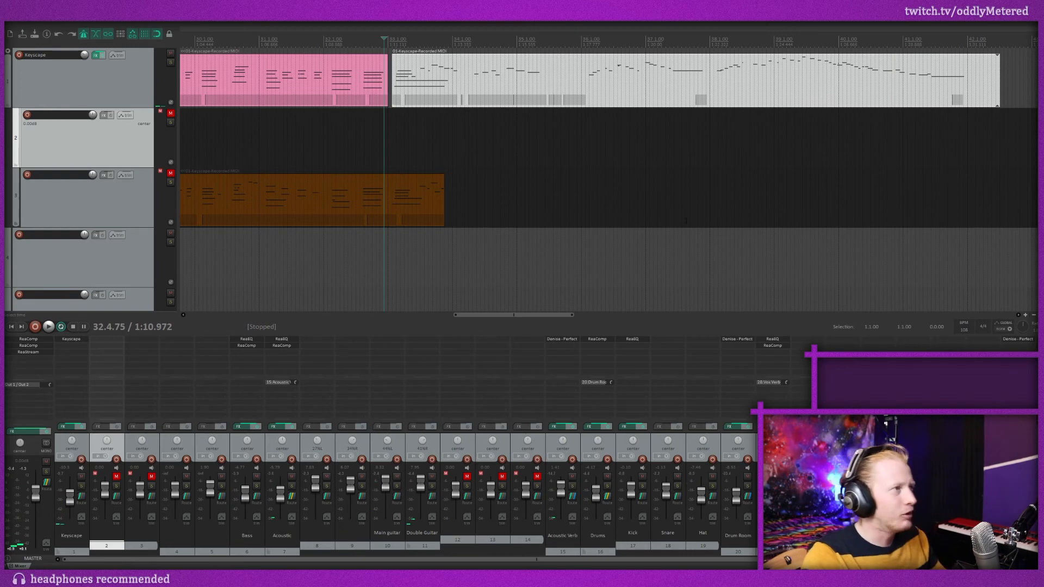
pyautogui.press('Delete')
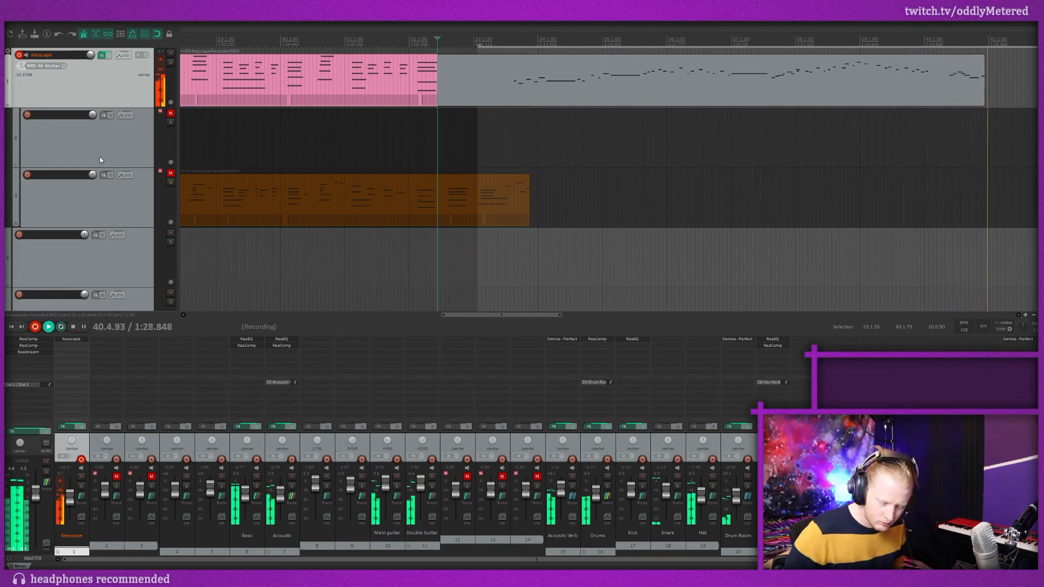
pyautogui.press('space')
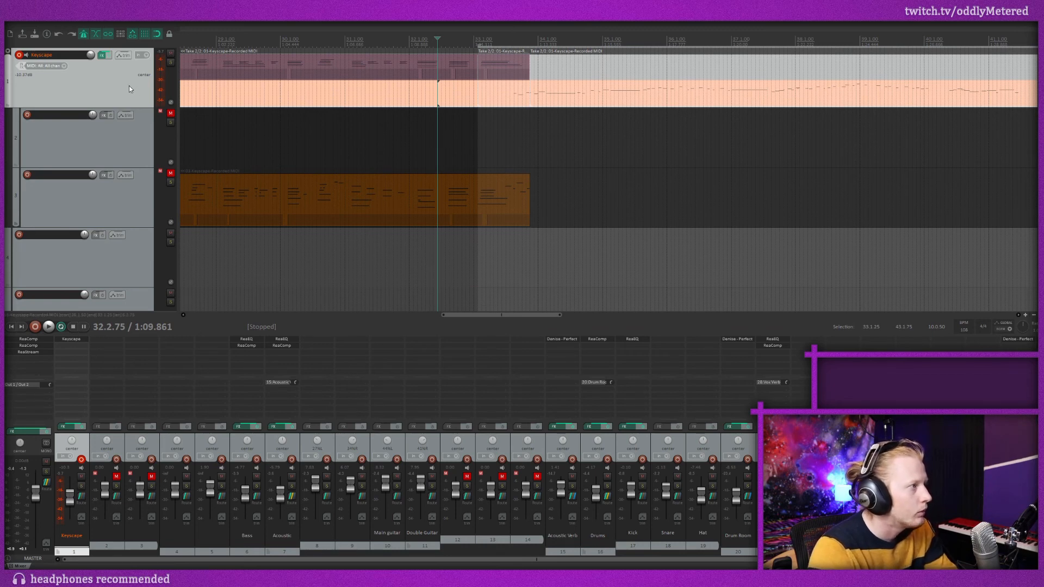
# Show the Keyscape track's volume envelope, add points that raise the level between bars 33 and 34, and play the transition.
pyautogui.press('v')
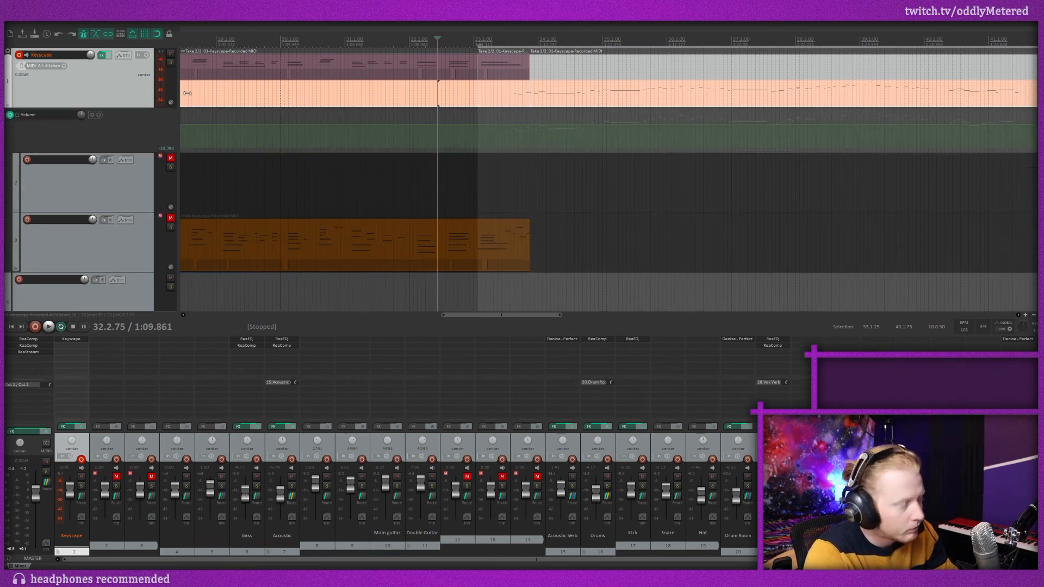
pyautogui.click(477, 129)
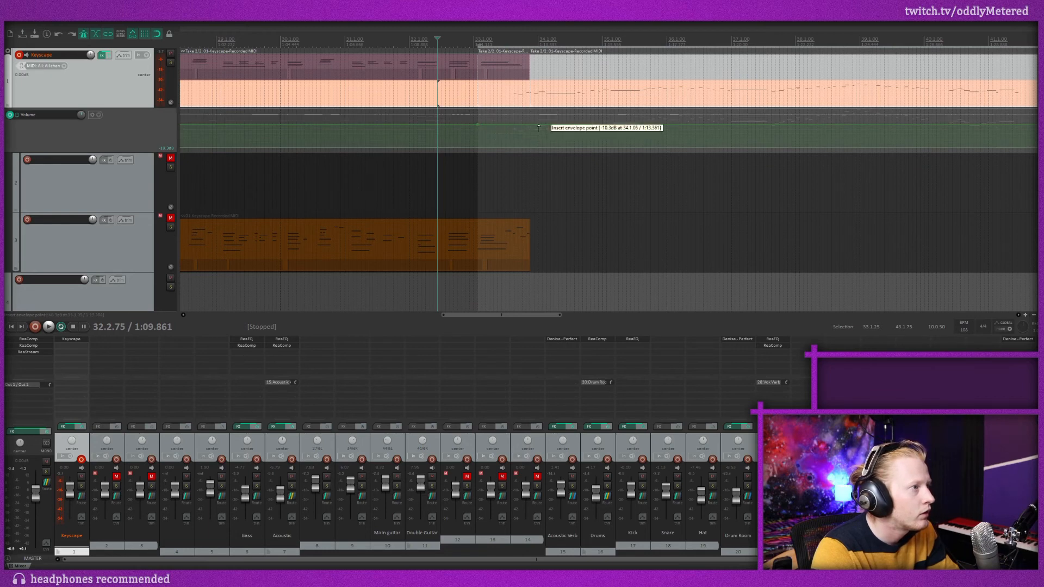
pyautogui.moveTo(540, 124); pyautogui.dragTo(540, 118)
pyautogui.press('space')
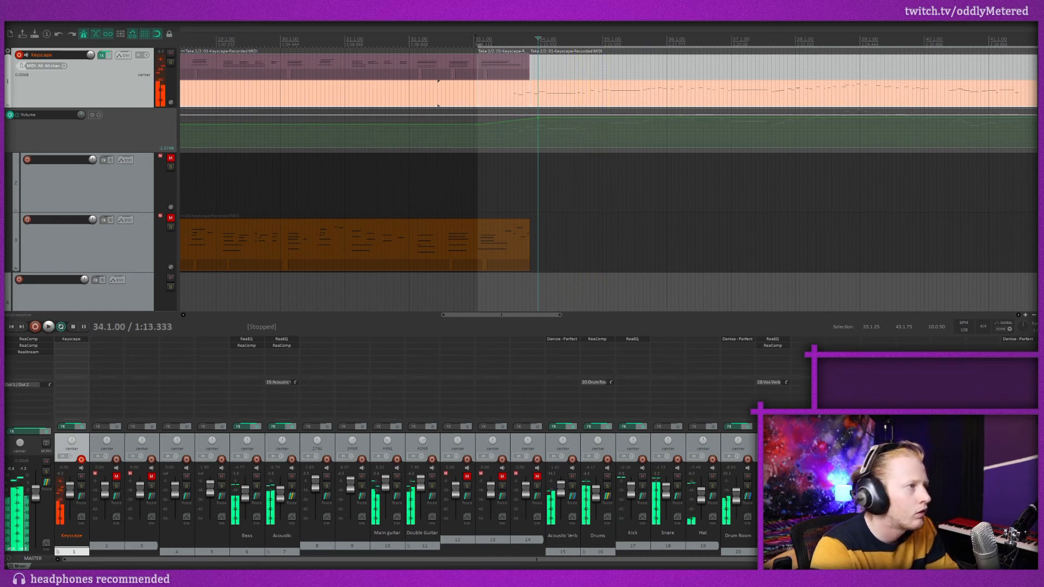
# Make the orange take active in the multi-take Keyscape item and play it from 33.3.00.
pyautogui.press('space')
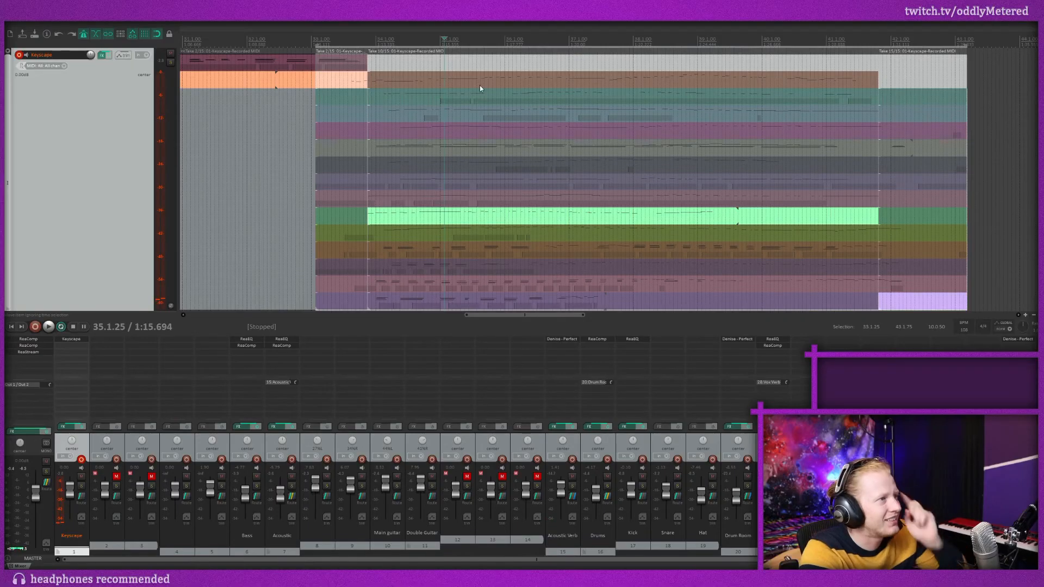
pyautogui.click(479, 82)
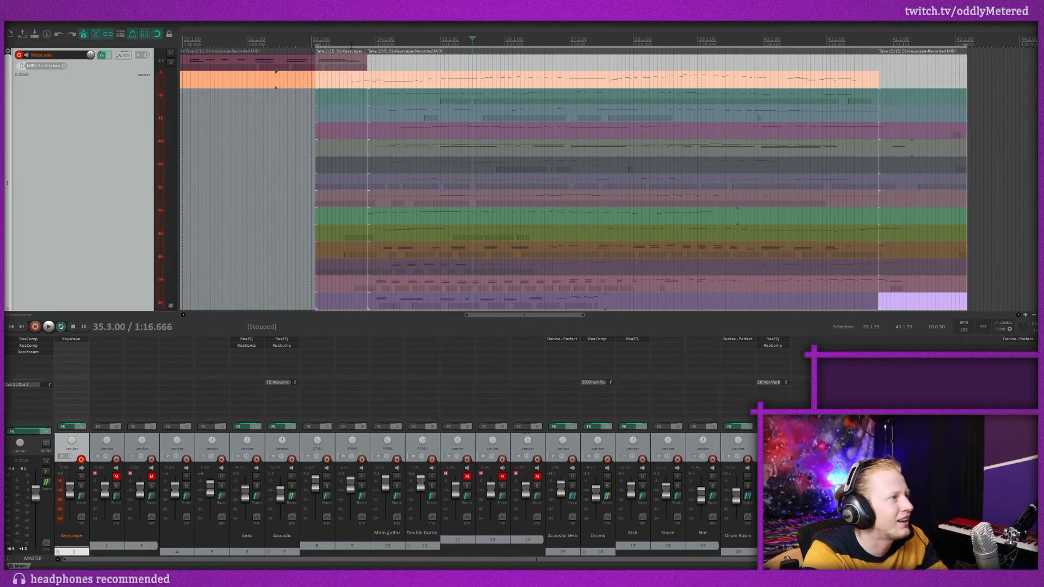
pyautogui.press('space')
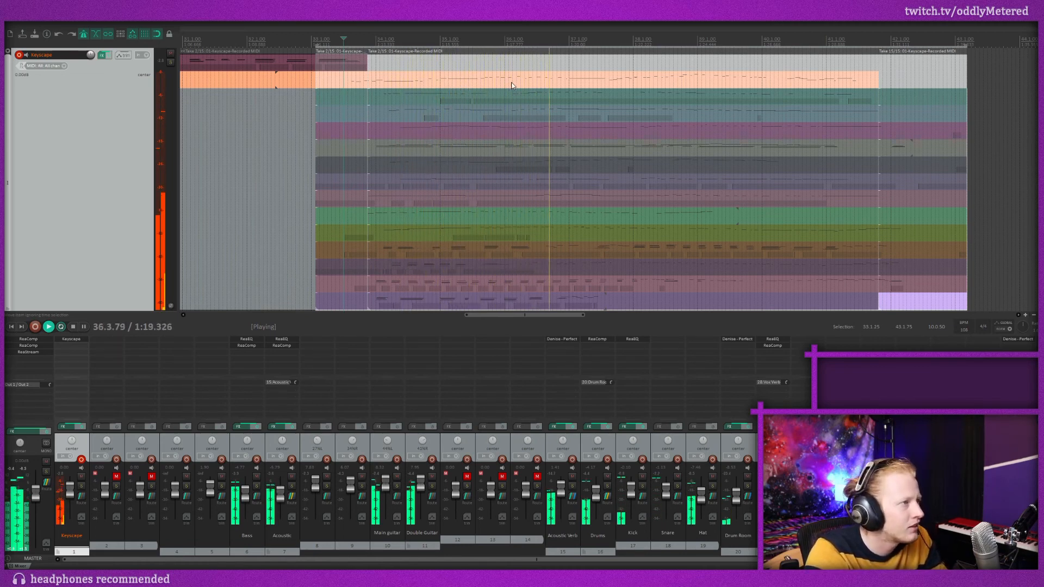
pyautogui.press('space')
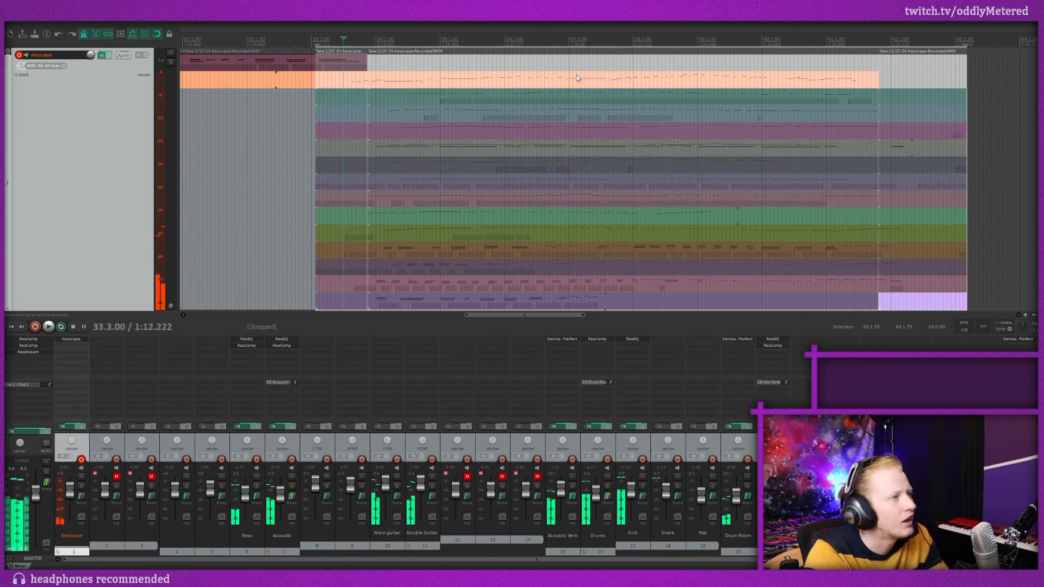
# Open the orange Keyscape take in the MIDI editor, bring the long A#5 note at bar 37 into view and play that passage.
pyautogui.click(585, 82)
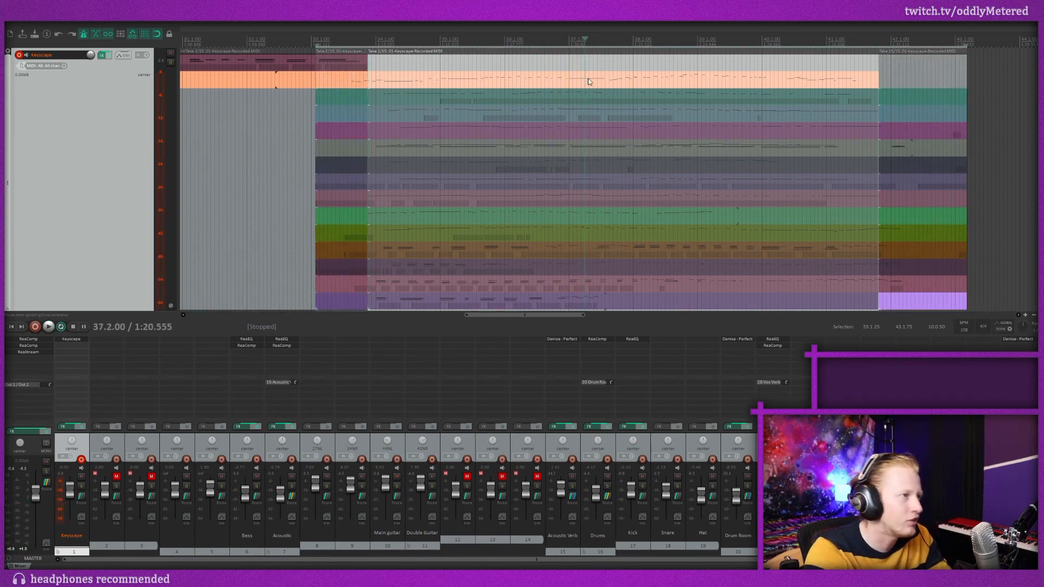
pyautogui.doubleClick(588, 80)
pyautogui.scroll(1, 407, 213)
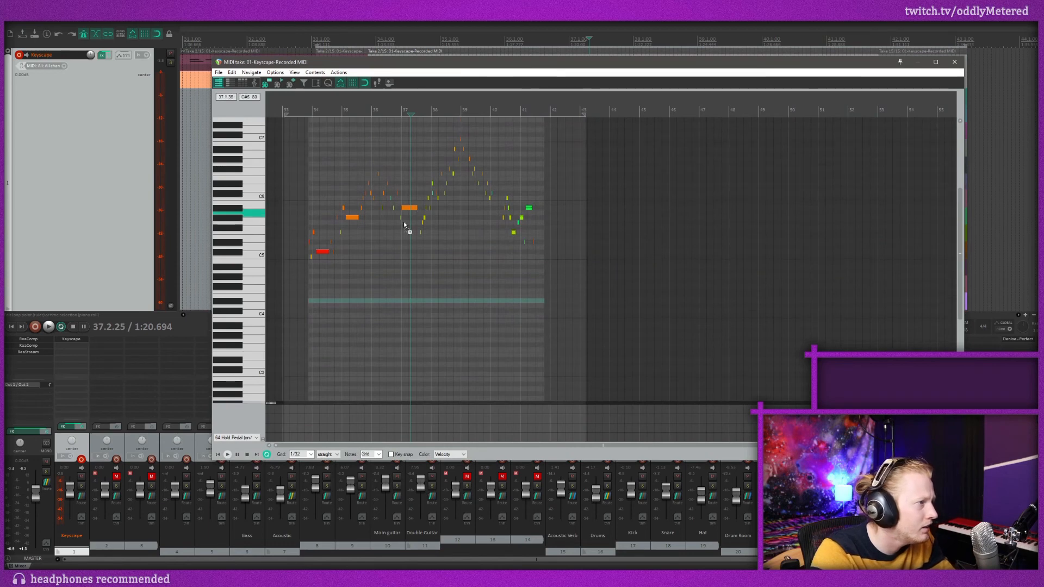
pyautogui.scroll(-3, 402, 224)
pyautogui.scroll(5, 404, 217)
pyautogui.scroll(3, 414, 184)
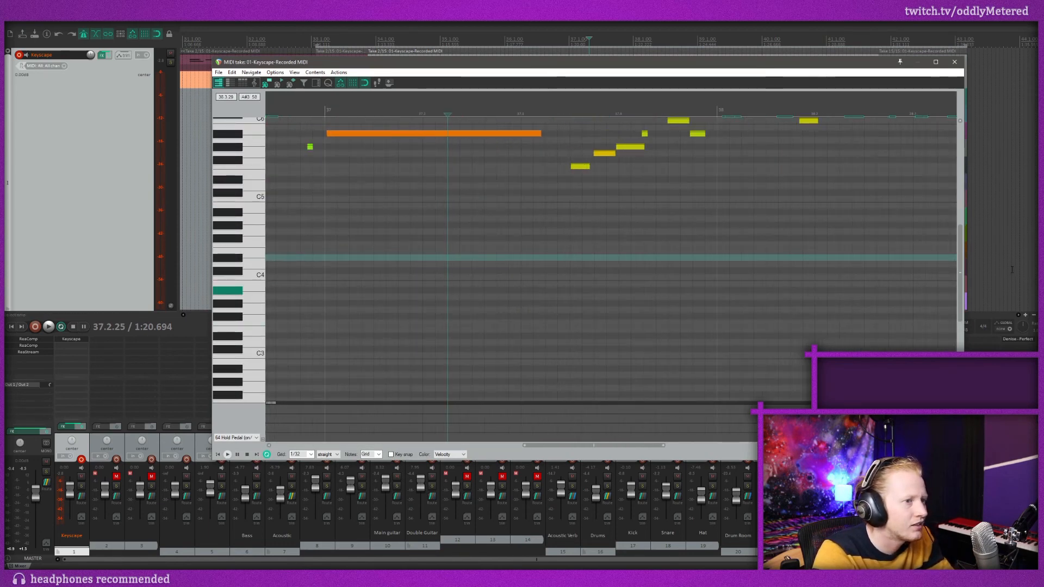
pyautogui.moveTo(964, 296); pyautogui.dragTo(964, 257)
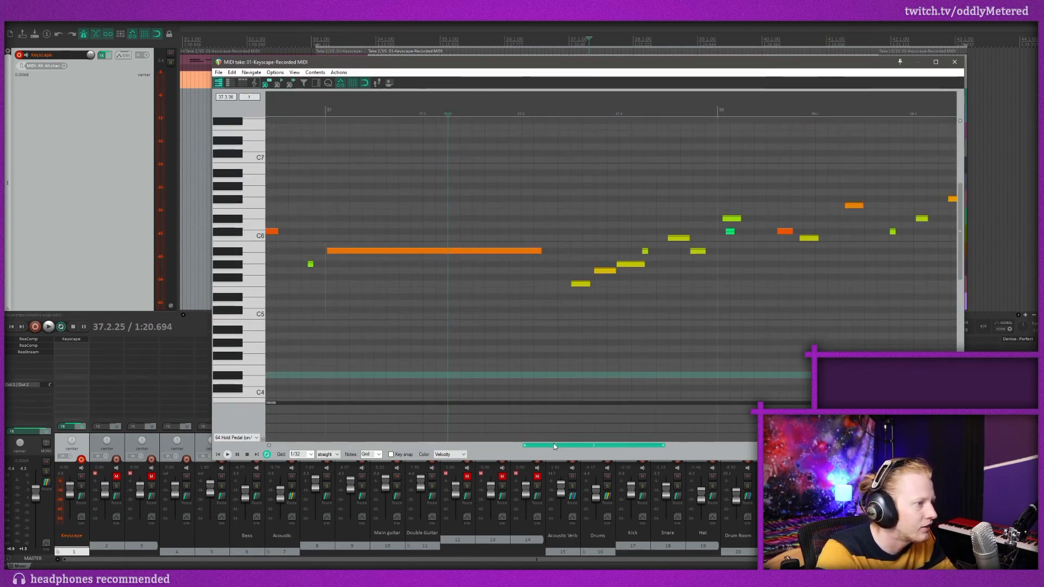
pyautogui.moveTo(555, 447); pyautogui.dragTo(511, 422)
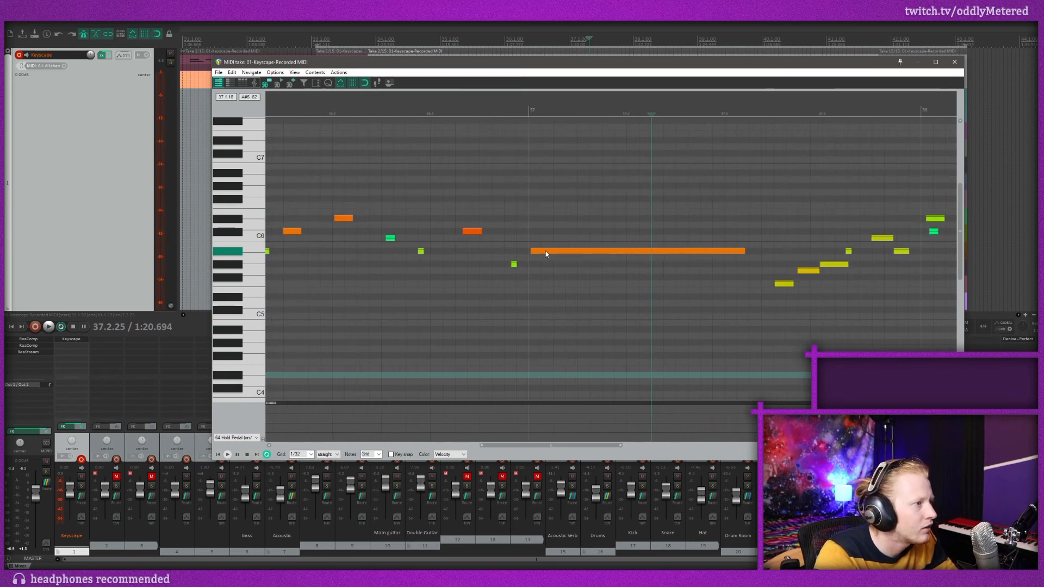
pyautogui.press('space')
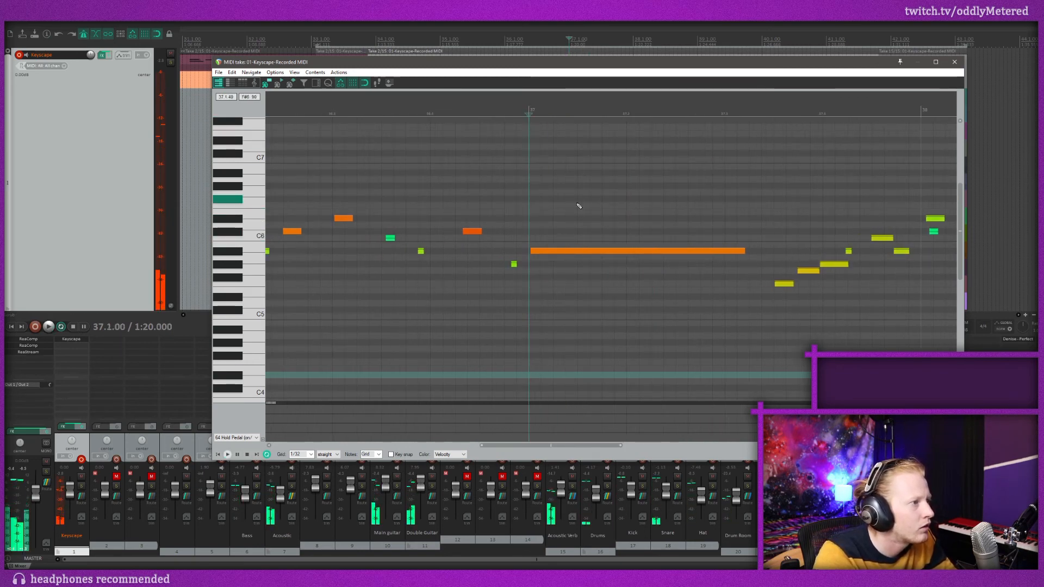
# Duplicate the long A#5 note at bar 37 down to G#5 and play the two notes.
pyautogui.click(596, 251)
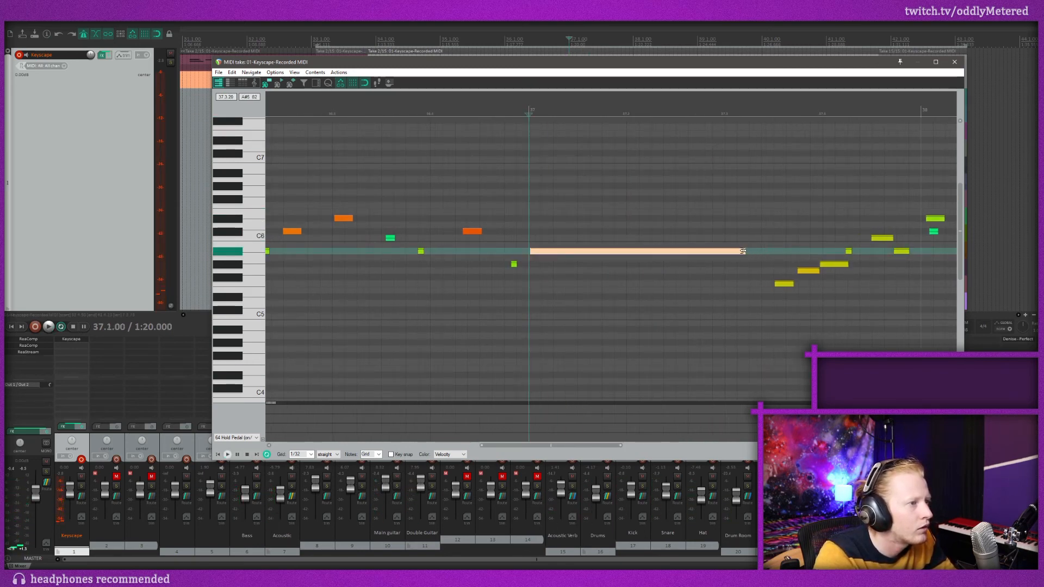
pyautogui.moveTo(743, 251)
pyautogui.mouseDown()
pyautogui.moveTo(566, 252)
pyautogui.moveTo(745, 251)
pyautogui.mouseUp()
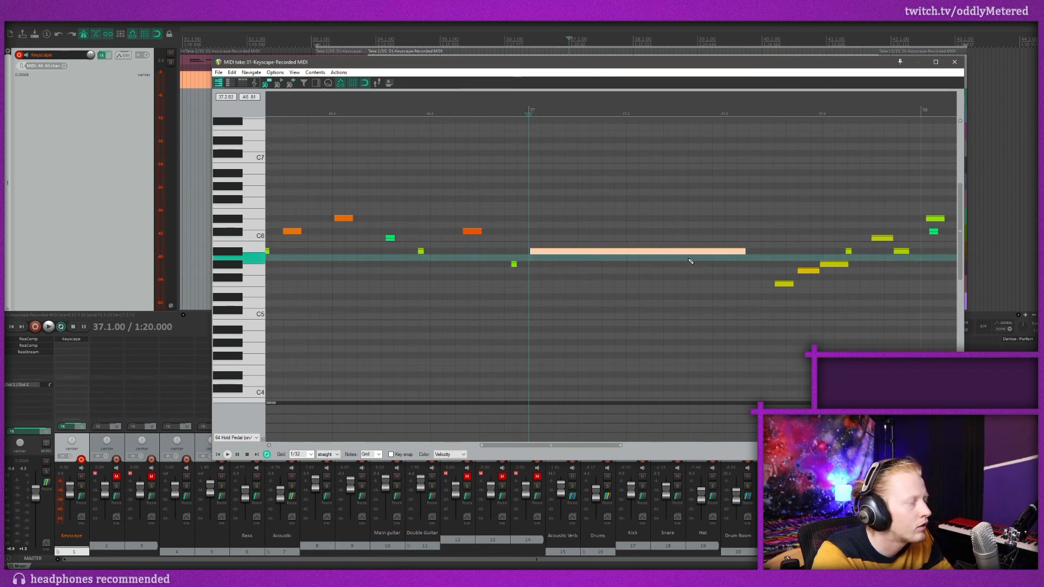
pyautogui.moveTo(619, 250); pyautogui.dragTo(618, 265)
pyautogui.press('space')
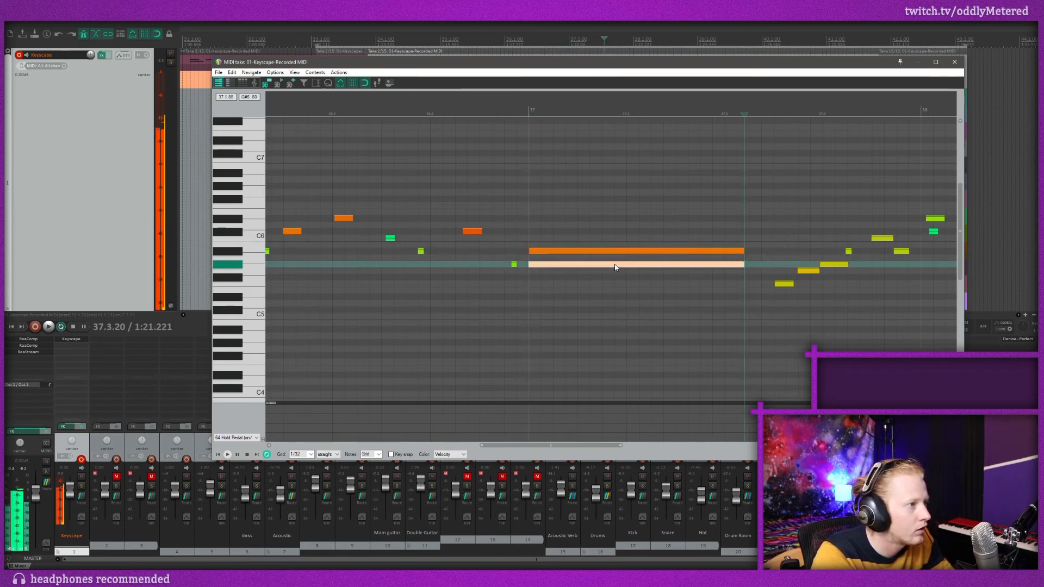
# Shorten the A#5 note at bar 37, start the long G#5 note where it ends, and play the change.
pyautogui.click(543, 251)
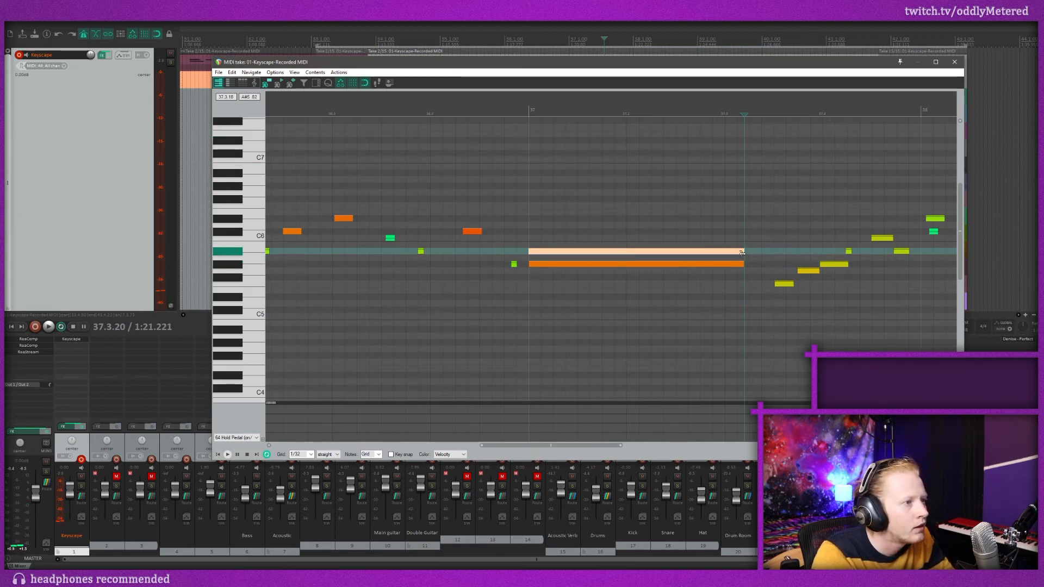
pyautogui.moveTo(742, 253); pyautogui.dragTo(554, 264)
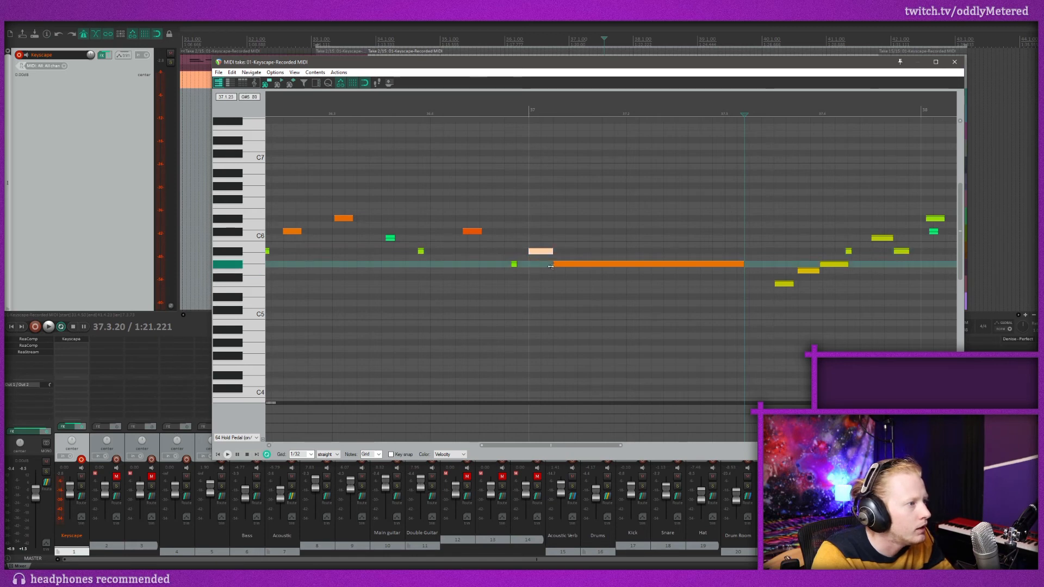
pyautogui.click(492, 104)
pyautogui.press('space')
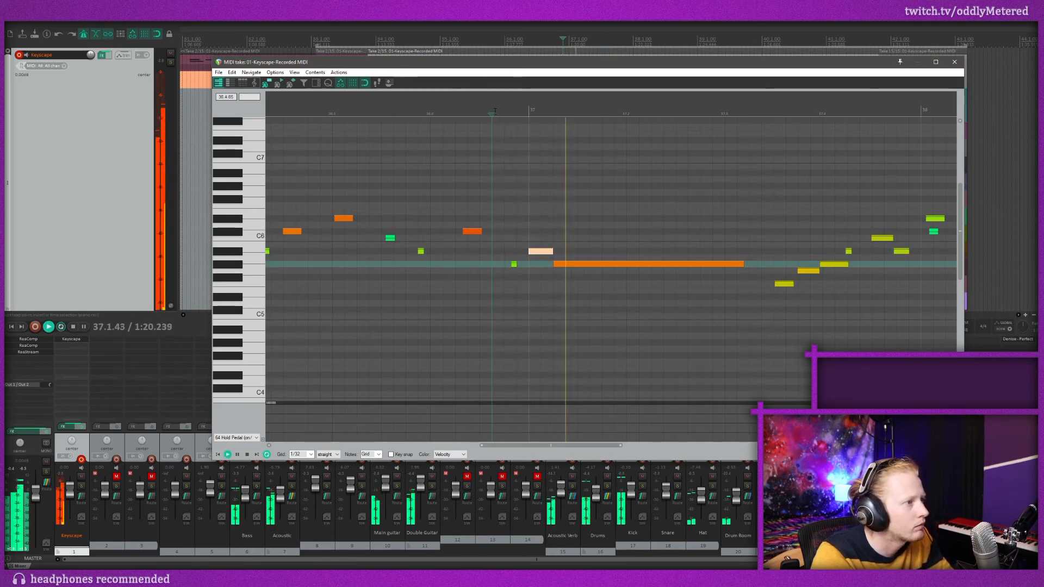
pyautogui.press('space')
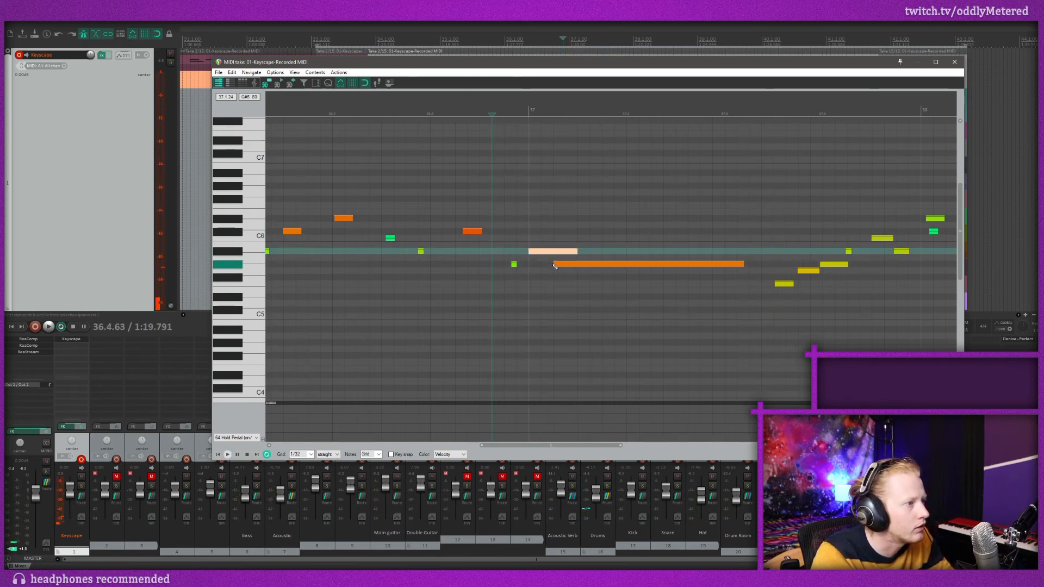
# Lengthen the short A#5 note so it overlaps the start of the G#5 note, and close the MIDI editor.
pyautogui.click(554, 265)
pyautogui.press('Delete')
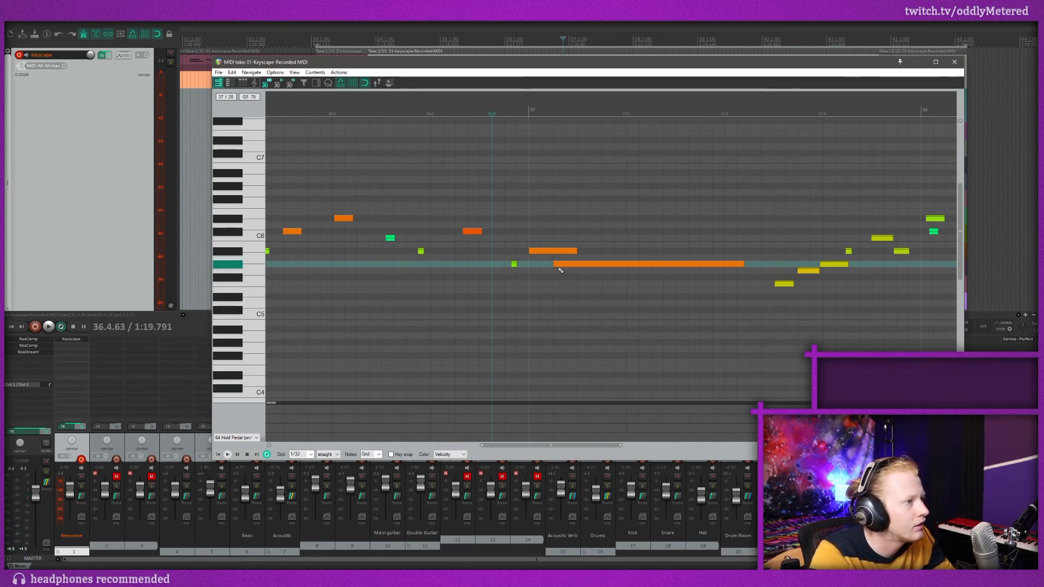
pyautogui.click(957, 64)
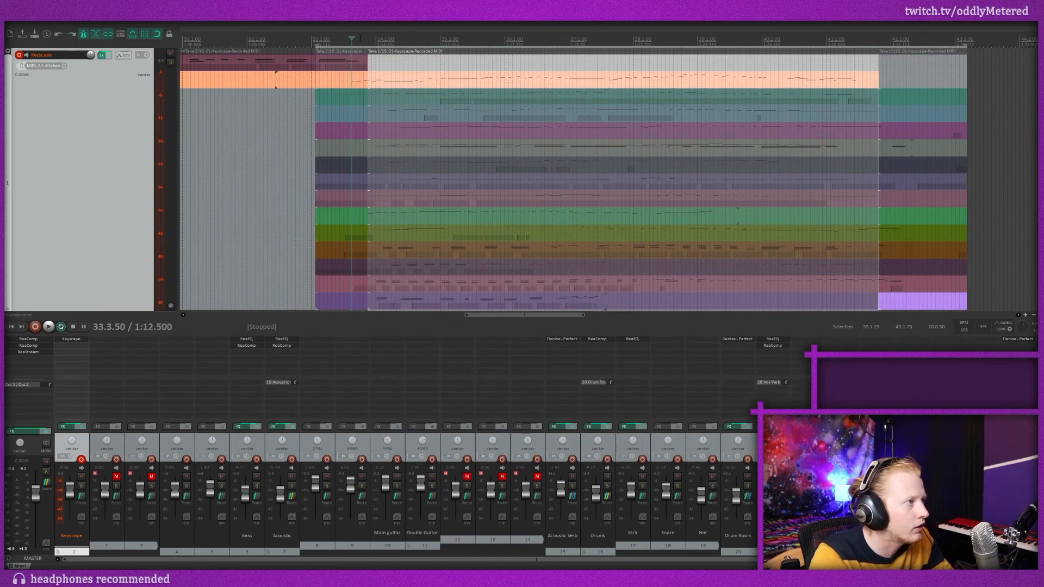
# Play the edited take from 33.3.50, split the Keyscape takes at 40.2.00 and switch the section after it to the magenta take.
pyautogui.press('space')
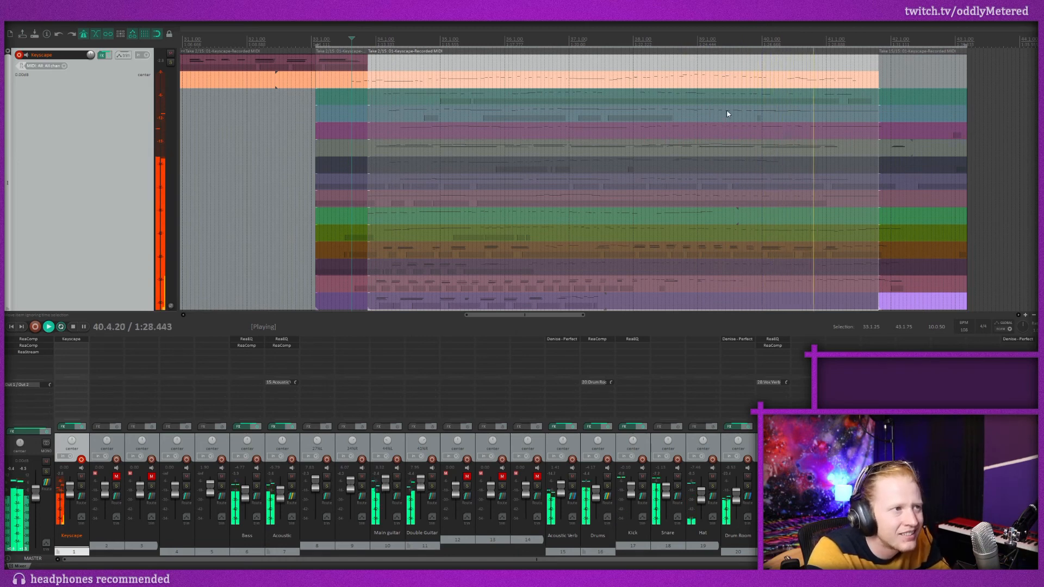
pyautogui.press('space')
pyautogui.click(780, 82)
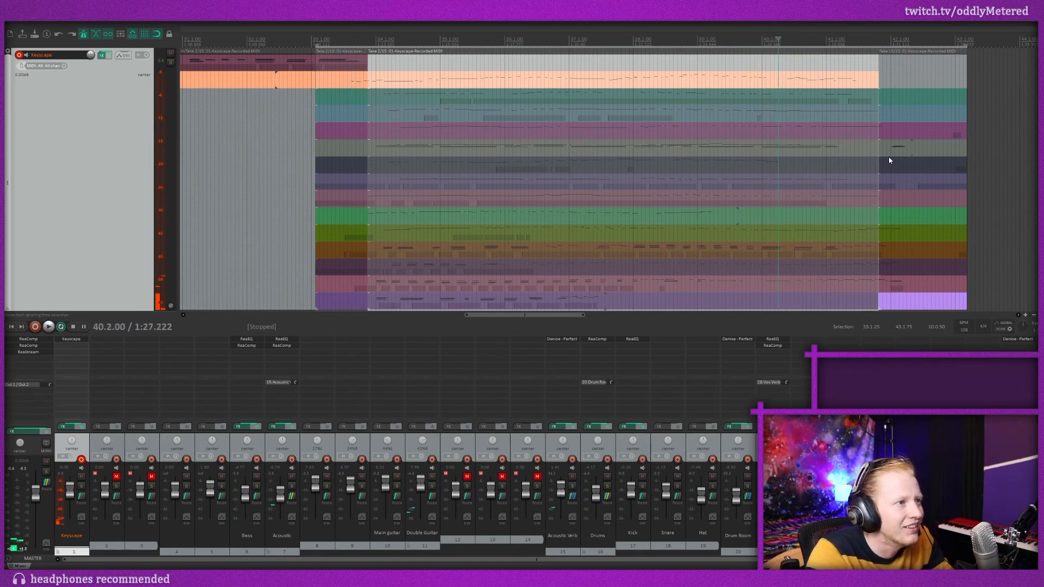
pyautogui.press('s')
pyautogui.click(795, 130)
pyautogui.press('space')
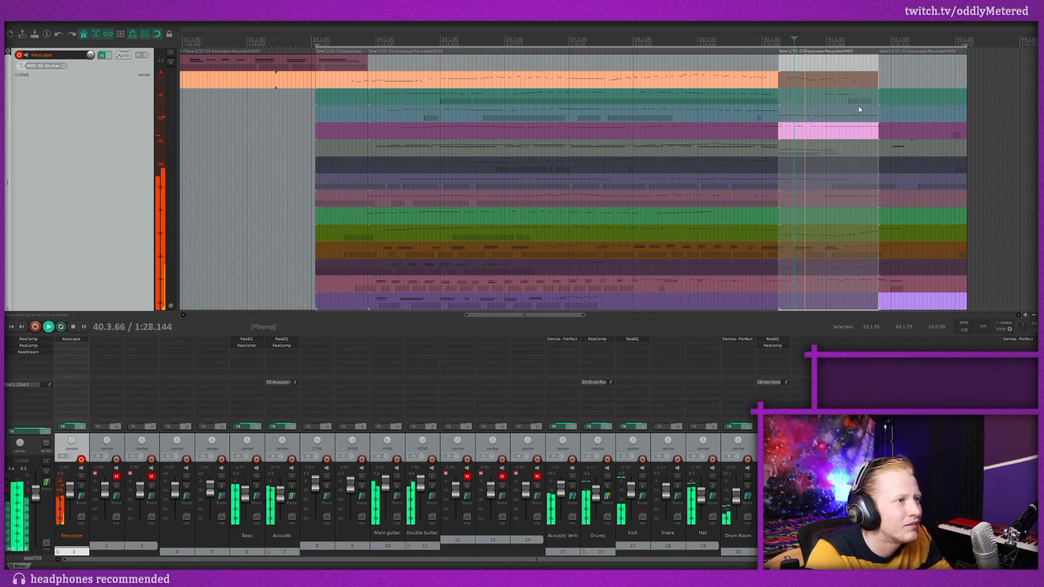
# Replay the take change near bar 40, open the orange Keyscape take in the MIDI editor and play it from 37.3.25.
pyautogui.click(766, 53)
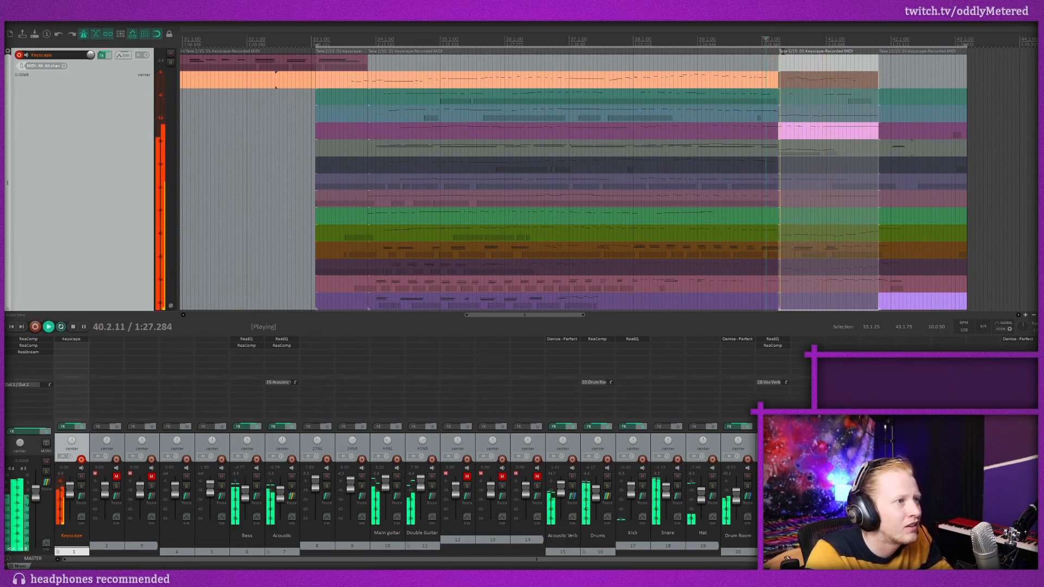
pyautogui.click(741, 53)
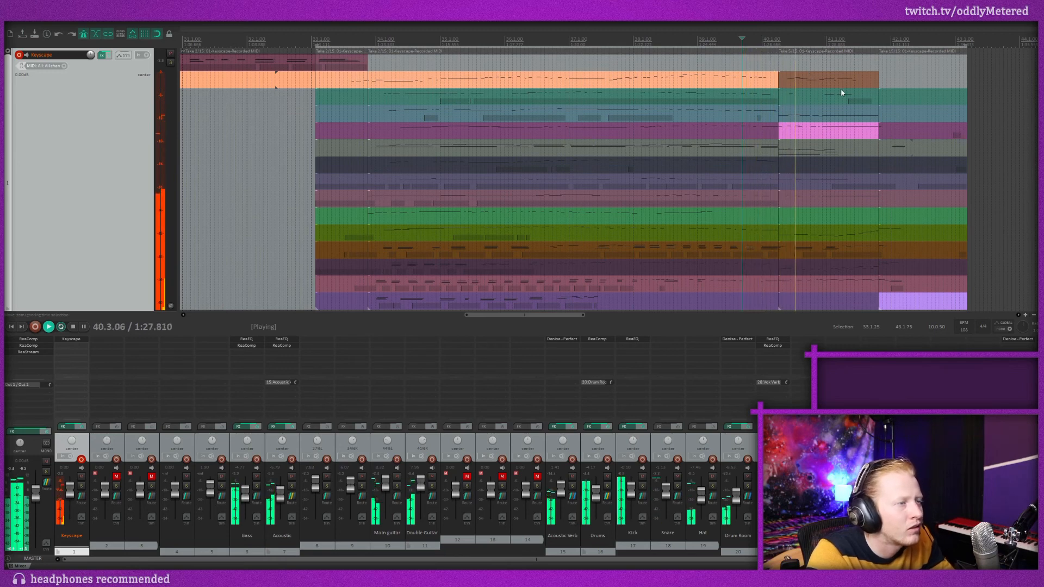
pyautogui.doubleClick(760, 82)
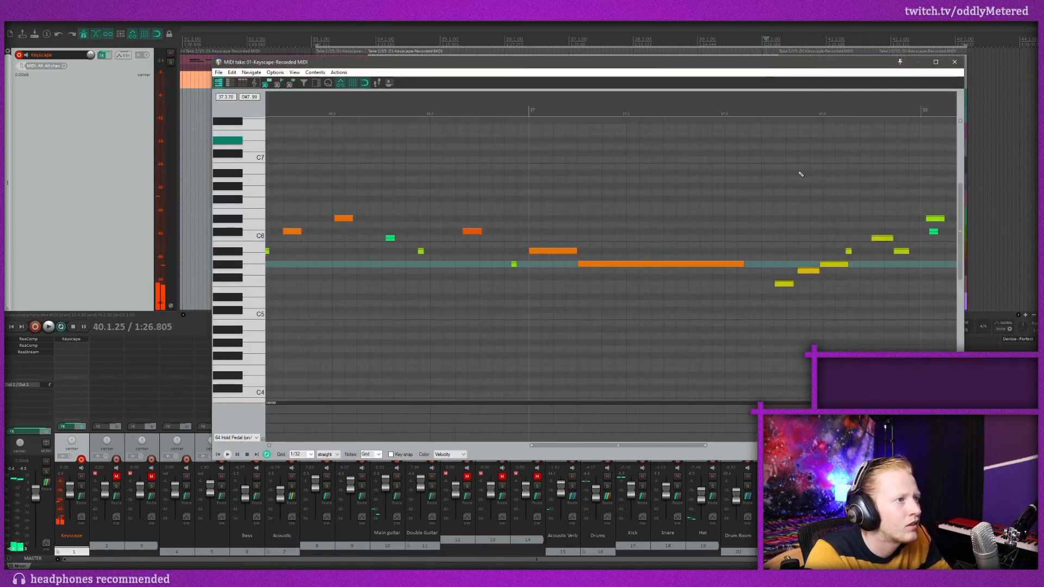
pyautogui.moveTo(591, 452); pyautogui.dragTo(662, 404)
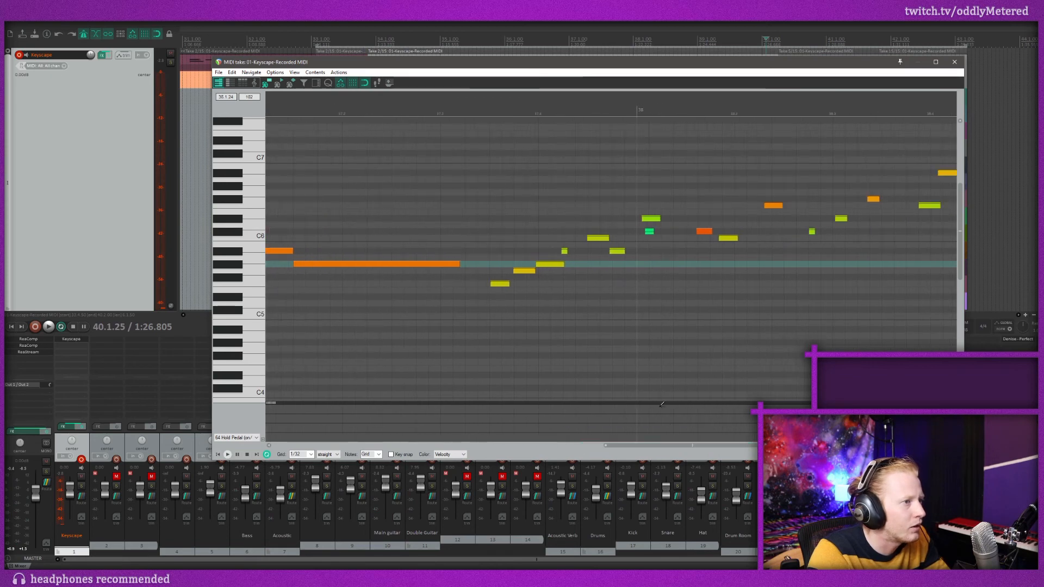
pyautogui.click(466, 115)
pyautogui.press('space')
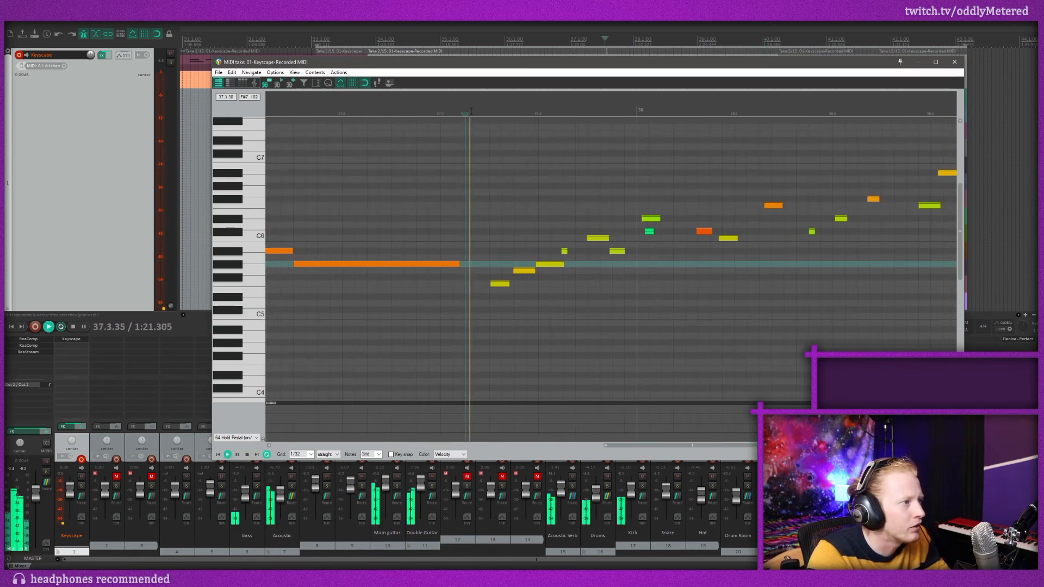
pyautogui.press('space')
# Delete the short C#6 note at the start of bar 38, replay the passage from 37.3.25 and close the MIDI editor.
pyautogui.click(651, 220)
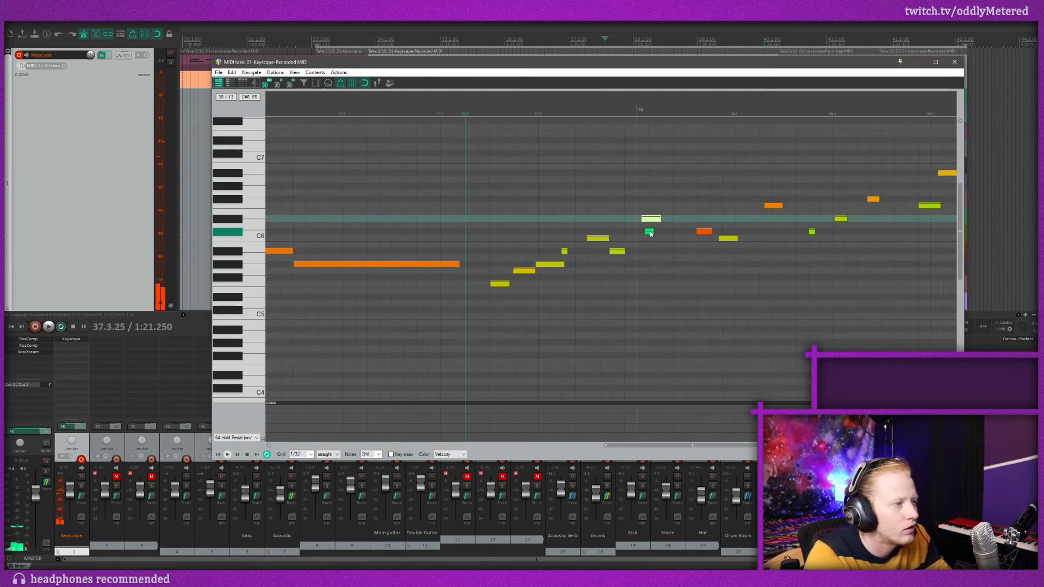
pyautogui.click(650, 232)
pyautogui.press('Delete')
pyautogui.press('space')
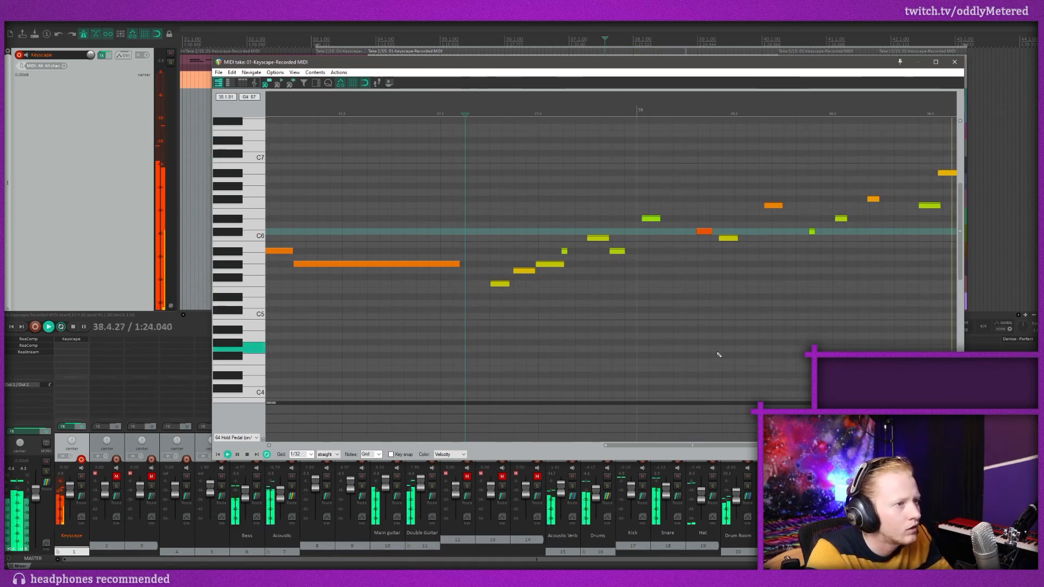
pyautogui.moveTo(644, 446); pyautogui.dragTo(582, 450)
pyautogui.press('space')
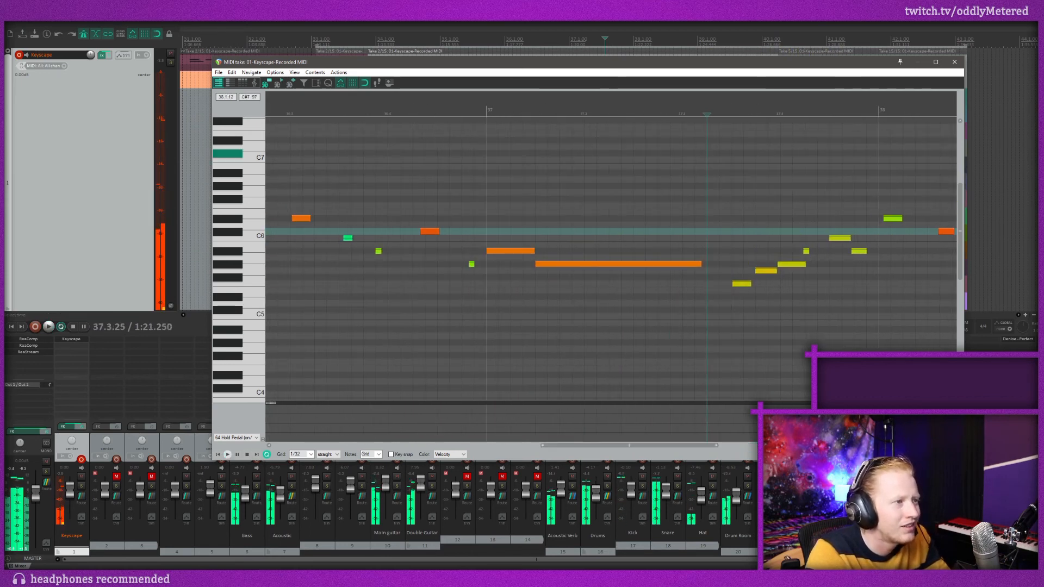
pyautogui.click(954, 62)
pyautogui.scroll(-4, 774, 141)
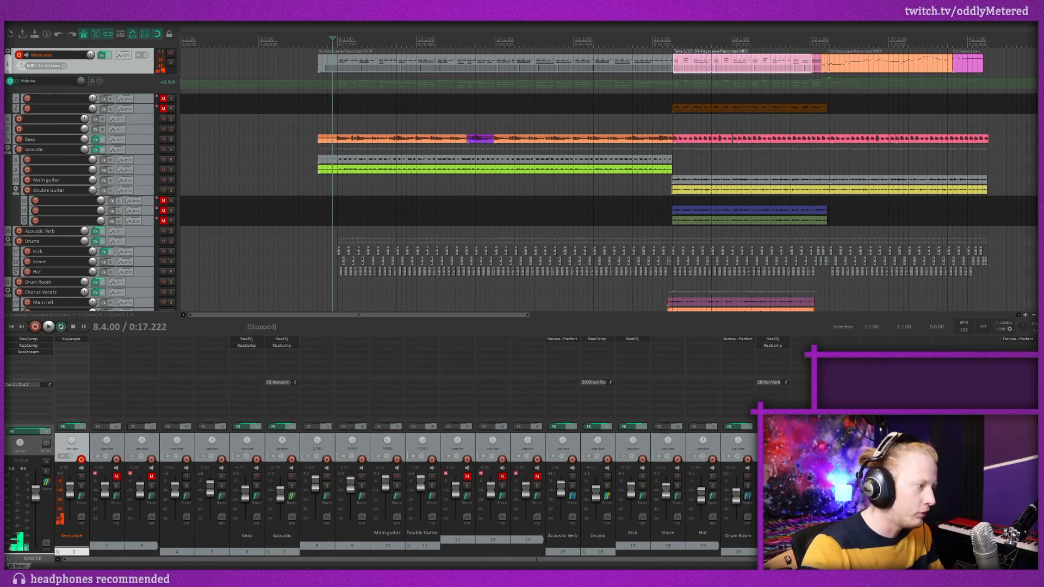
# Switch to the Notepad lyrics document and insert four blank lines above "cuz I'll just keep on walkin".
pyautogui.hotkey('alt', 'Tab')
pyautogui.moveTo(1036, 271); pyautogui.dragTo(817, 176)
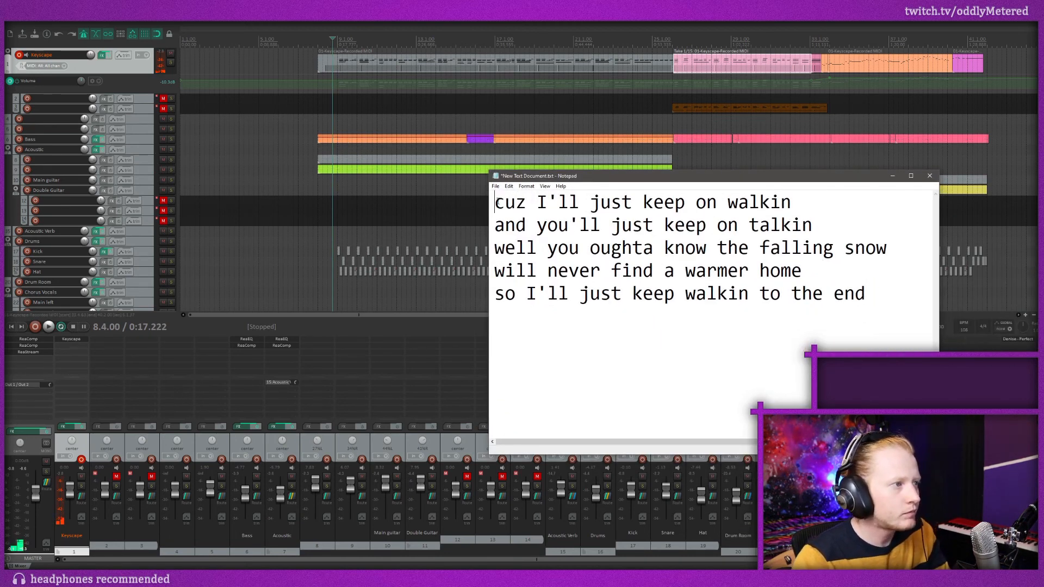
pyautogui.press('Return')
pyautogui.press('Return')
pyautogui.press('Return')
pyautogui.press('Return')
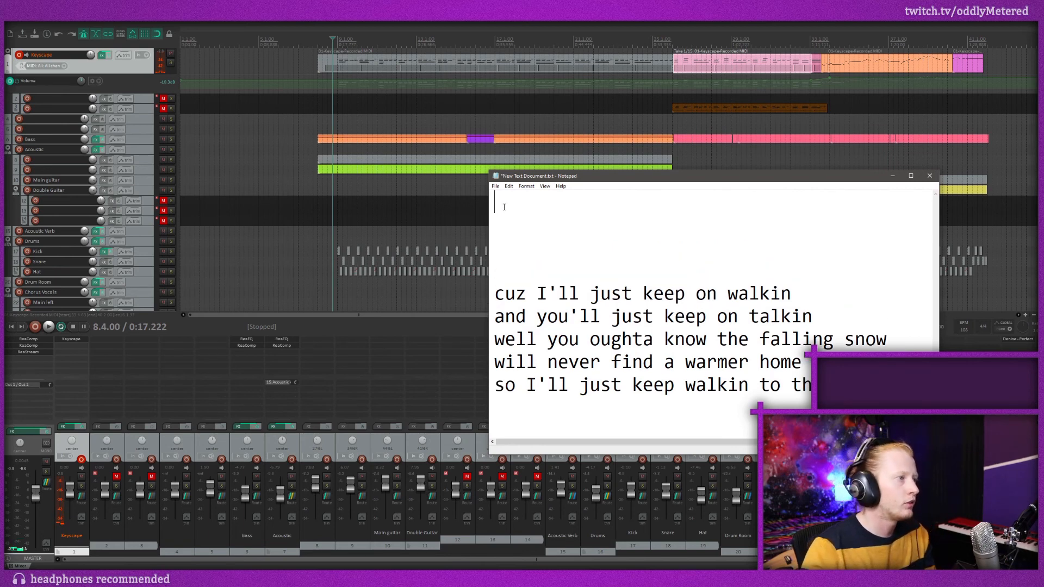
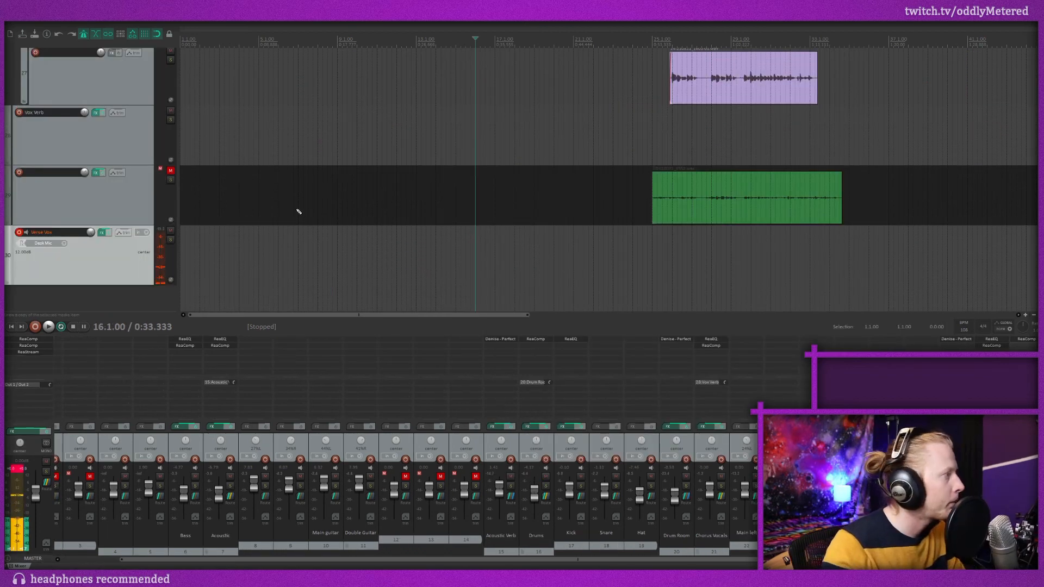
# Record a vocal take on the Verse Vox track from 16.1.00, bringing up the Notepad lyrics to read from and moving them away at the end.
pyautogui.hotkey('ctrl', 'r')
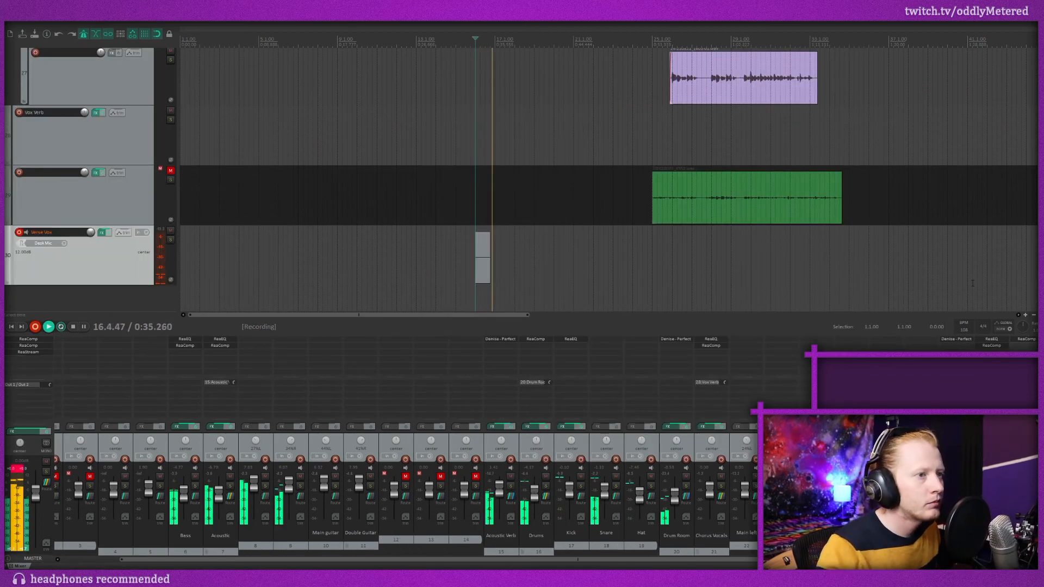
pyautogui.hotkey('alt', 'Tab')
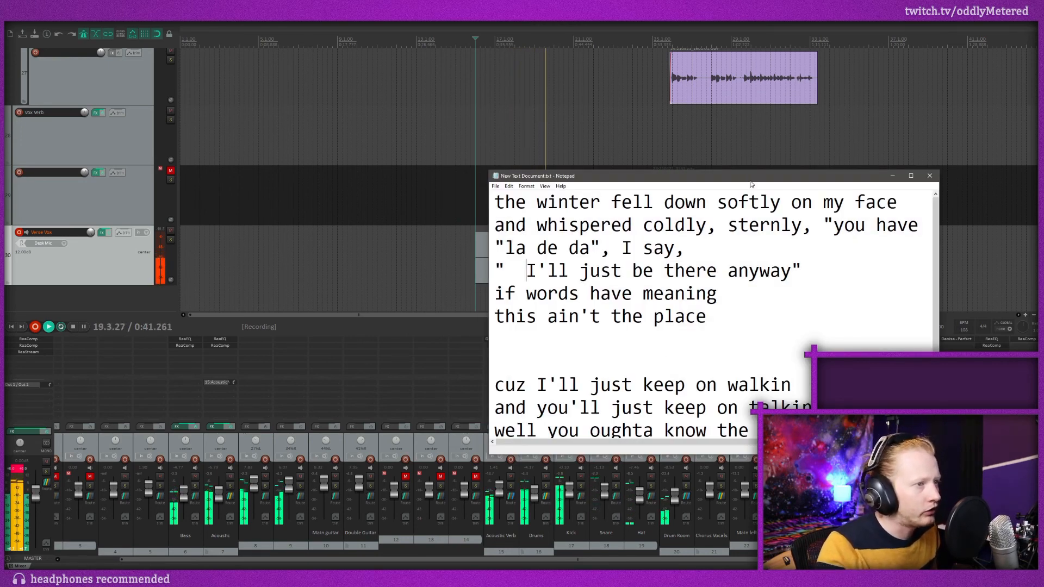
pyautogui.moveTo(718, 442)
pyautogui.mouseDown()
pyautogui.moveTo(756, 445)
pyautogui.moveTo(718, 456)
pyautogui.mouseUp()
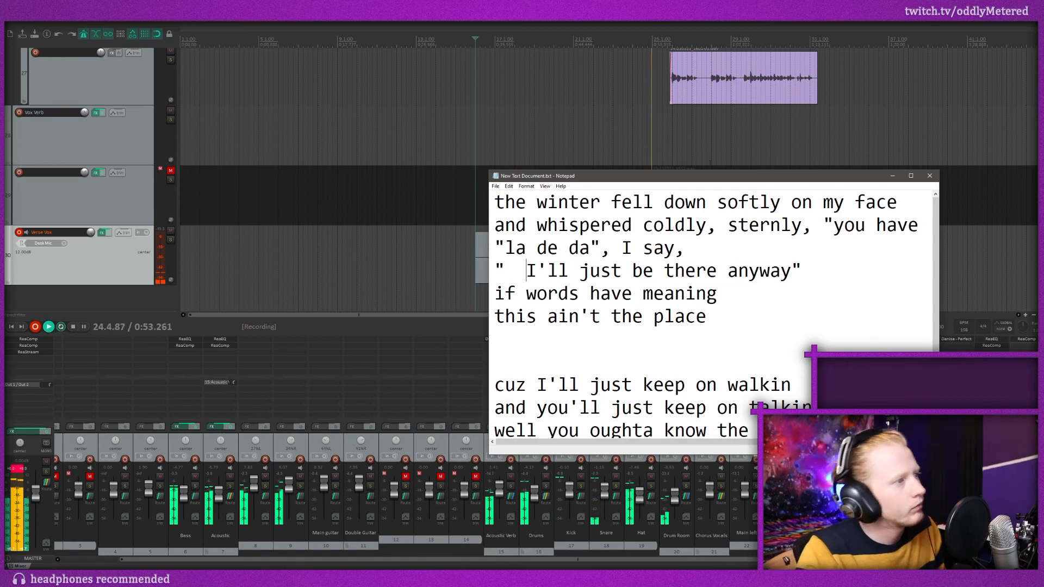
pyautogui.moveTo(699, 177); pyautogui.dragTo(1039, 166)
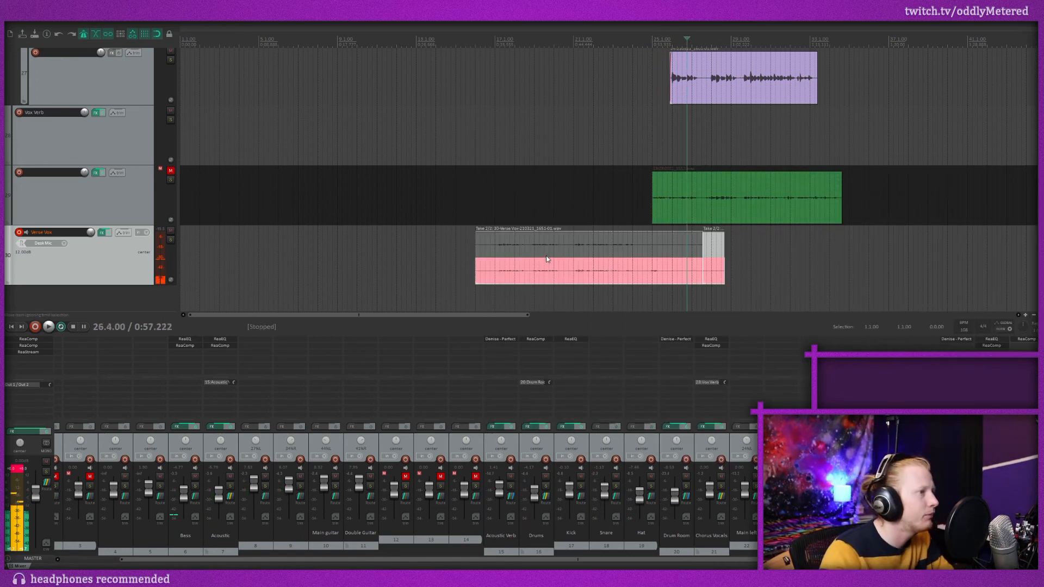
# Activate the upper Verse Vox take, add ReaEQ at the start of the track's effects chain and play from 16.3.00.
pyautogui.click(546, 252)
pyautogui.click(486, 39)
pyautogui.press('f')
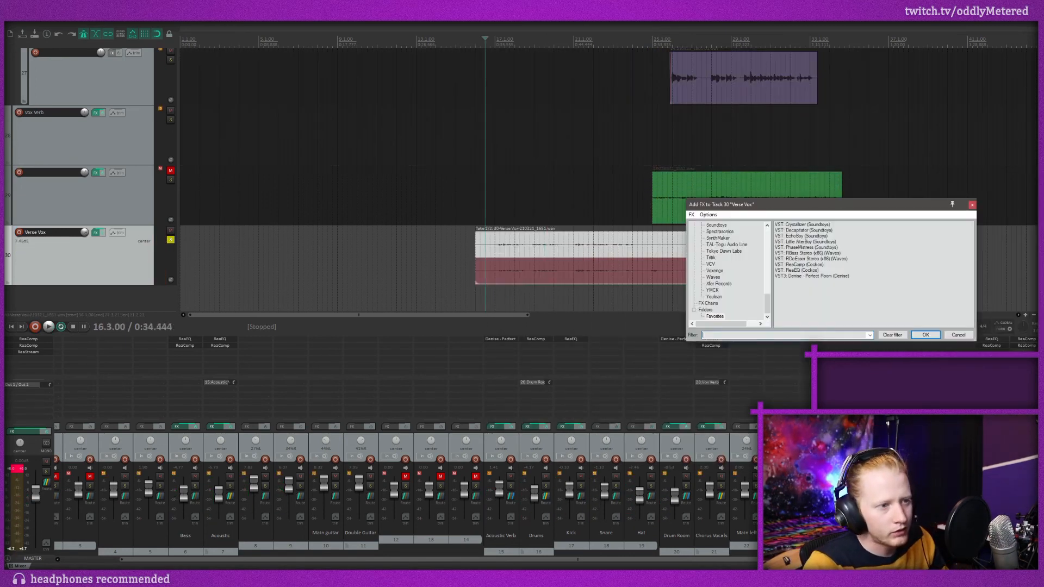
pyautogui.doubleClick(801, 271)
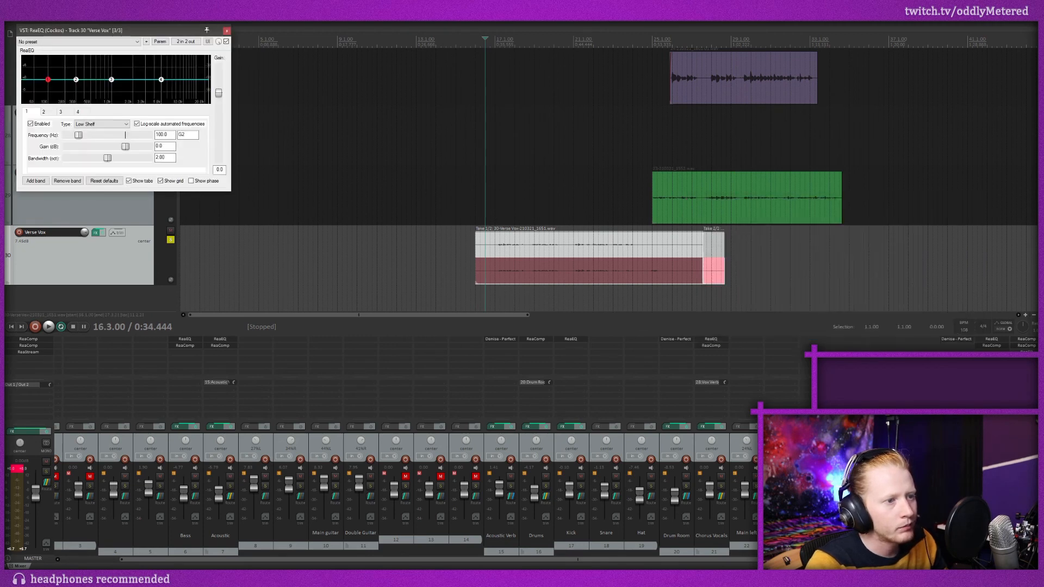
pyautogui.moveTo(1029, 352); pyautogui.dragTo(1030, 336)
pyautogui.press('space')
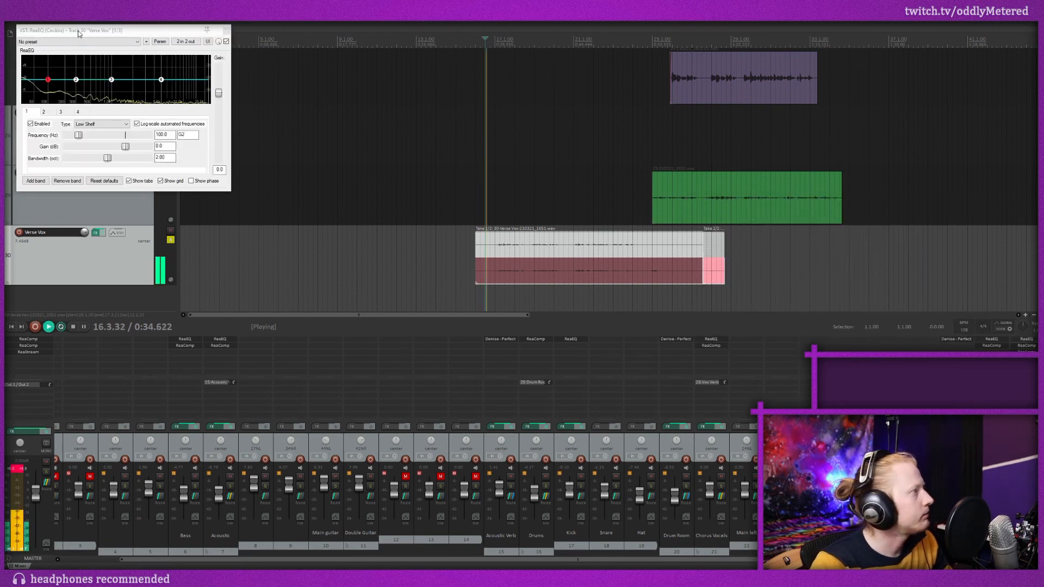
# Make ReaEQ band 1 a high pass, boost the highs and set band 2 to -3.2 dB at about 640 Hz, 0.60 octaves wide.
pyautogui.click(48, 82)
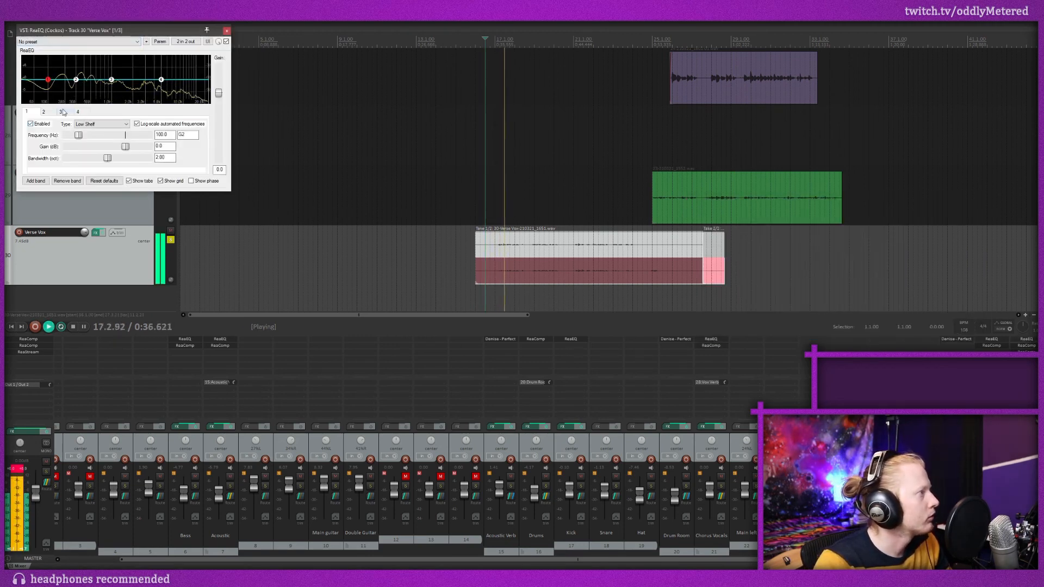
pyautogui.click(101, 124)
pyautogui.click(95, 159)
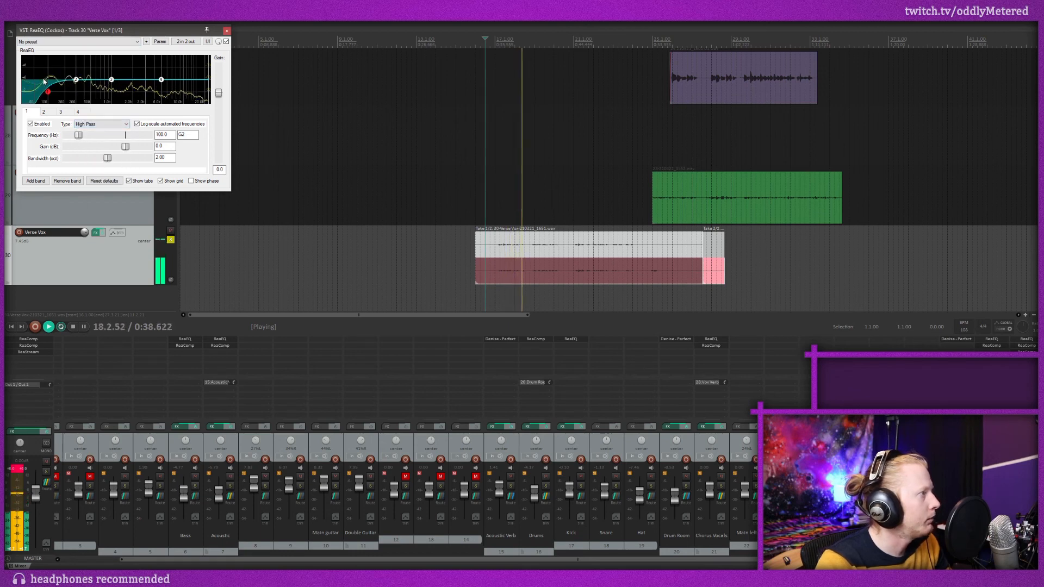
pyautogui.moveTo(48, 92); pyautogui.dragTo(156, 75)
pyautogui.scroll(-1, 103, 93)
pyautogui.click(100, 89)
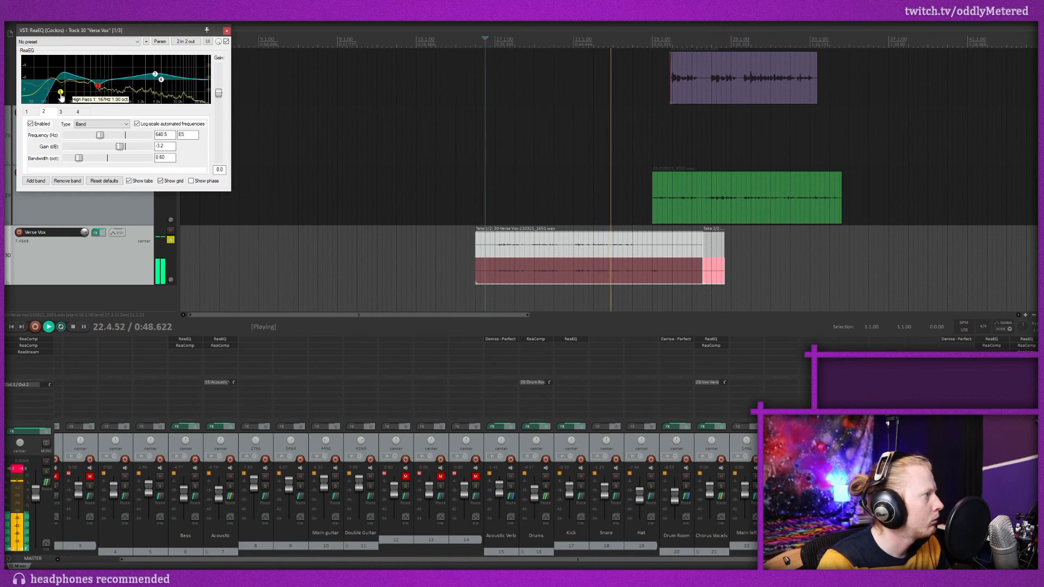
# Set the high-pass band to 198.9 Hz with a 1.20-octave bandwidth and close the equalizer.
pyautogui.moveTo(61, 95); pyautogui.dragTo(64, 94)
pyautogui.scroll(2, 63, 95)
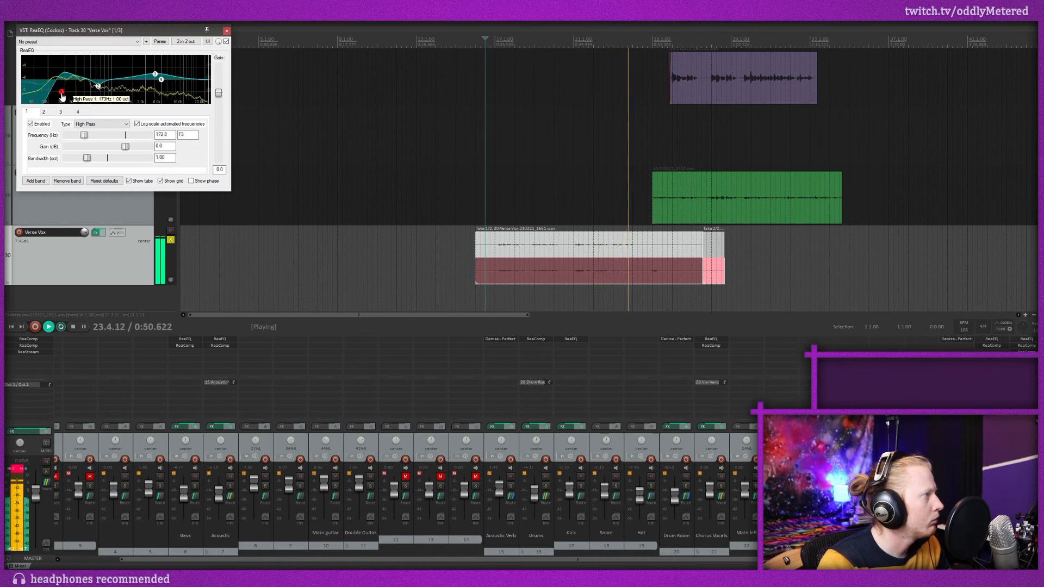
pyautogui.moveTo(63, 94); pyautogui.dragTo(65, 95)
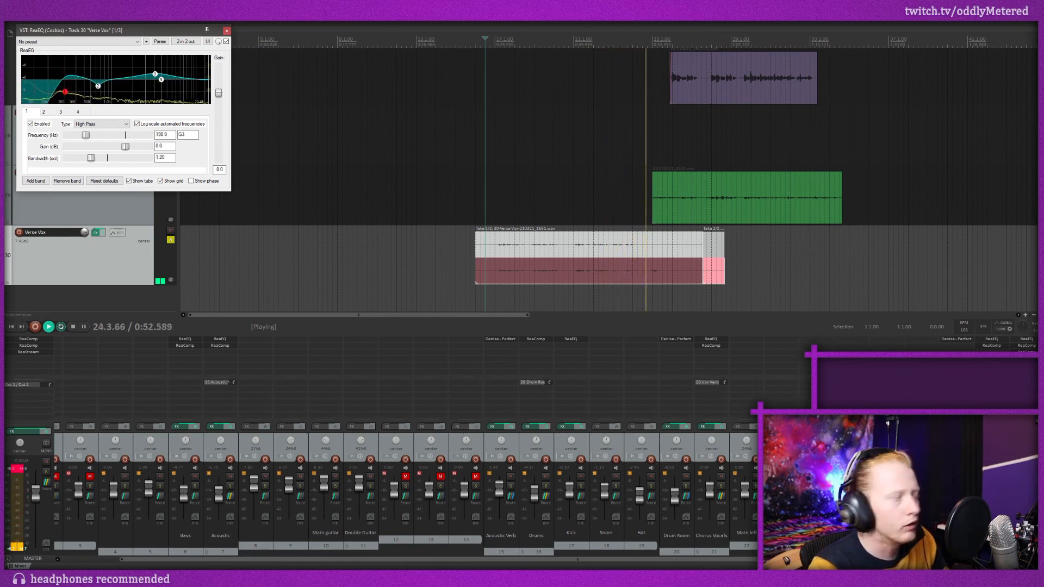
pyautogui.click(226, 31)
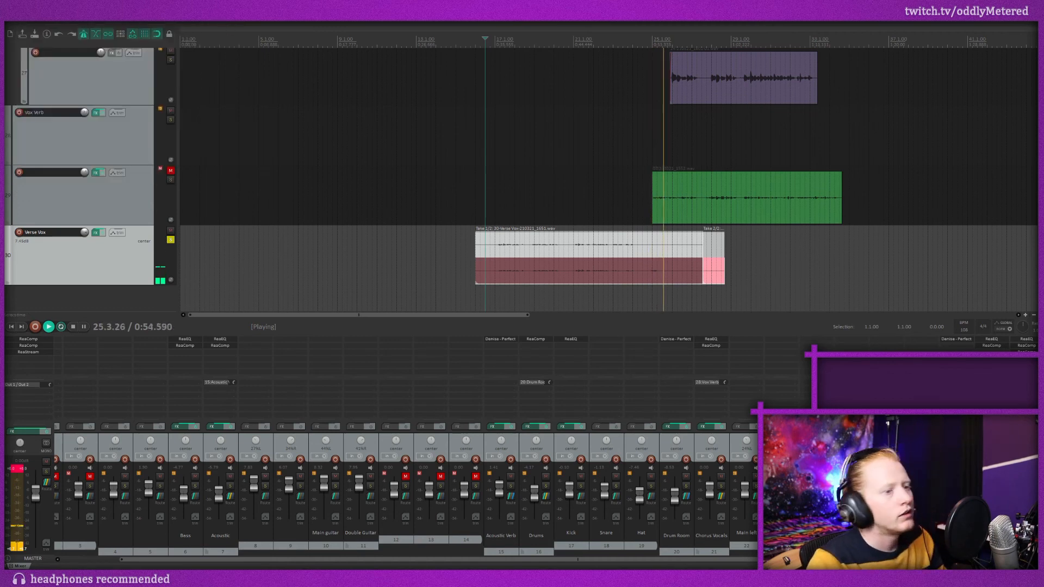
# Shorten the release of the first Verse Vox ReaComp to about 38 ms during playback and close the compressor.
pyautogui.click(1026, 345)
pyautogui.press('space')
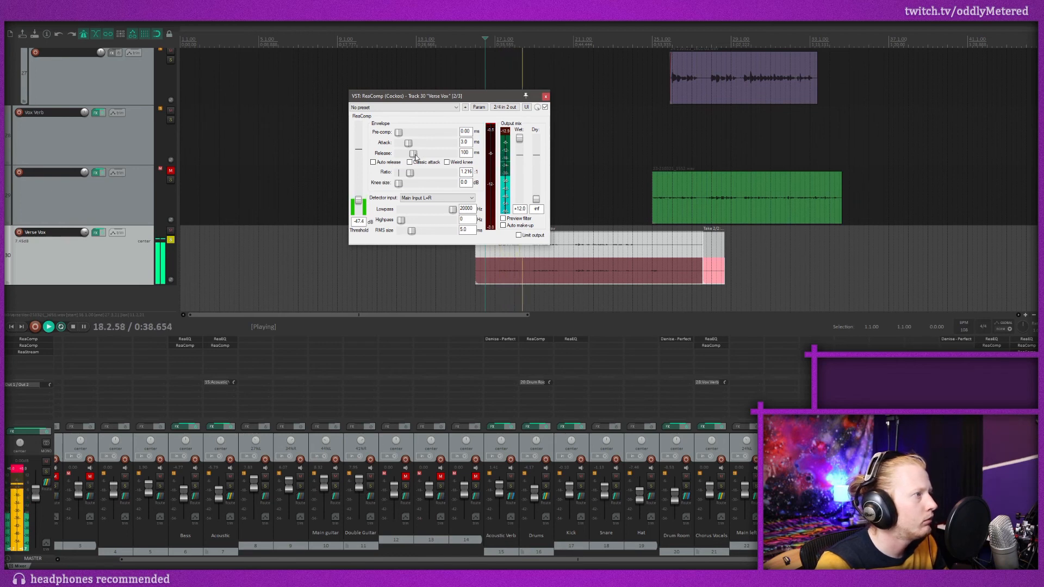
pyautogui.moveTo(412, 158); pyautogui.dragTo(411, 157)
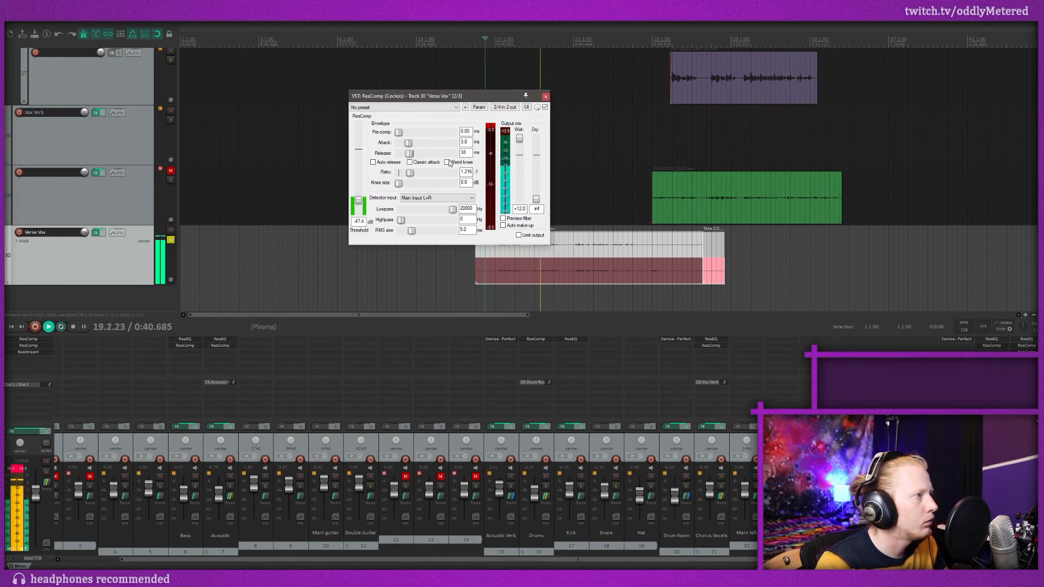
pyautogui.click(546, 97)
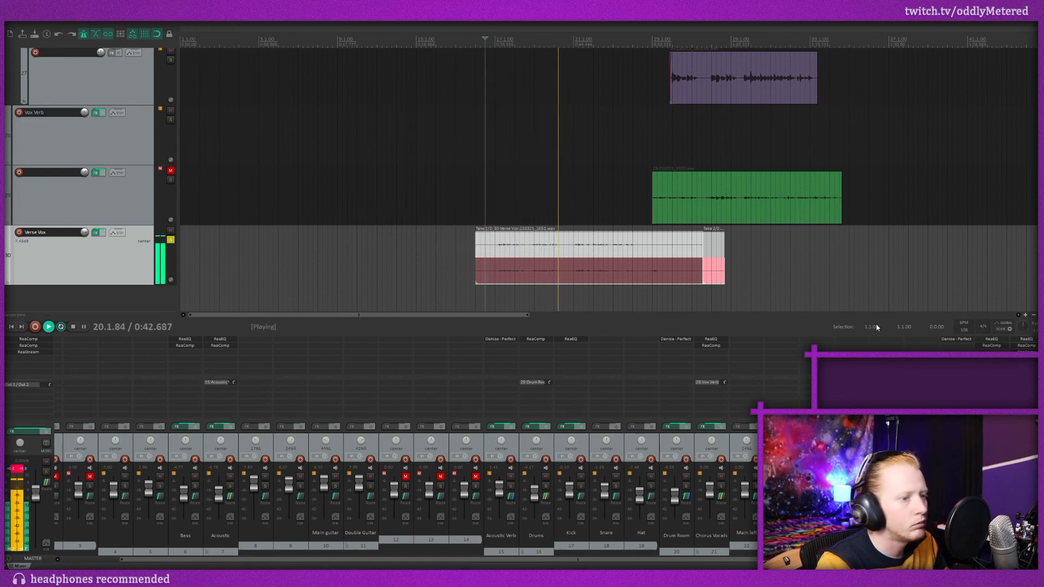
# Unsolo Verse Vox, set its second ReaComp to a -37.1 dB threshold and about 1.085:1 ratio, and replay the verse.
pyautogui.click(171, 240)
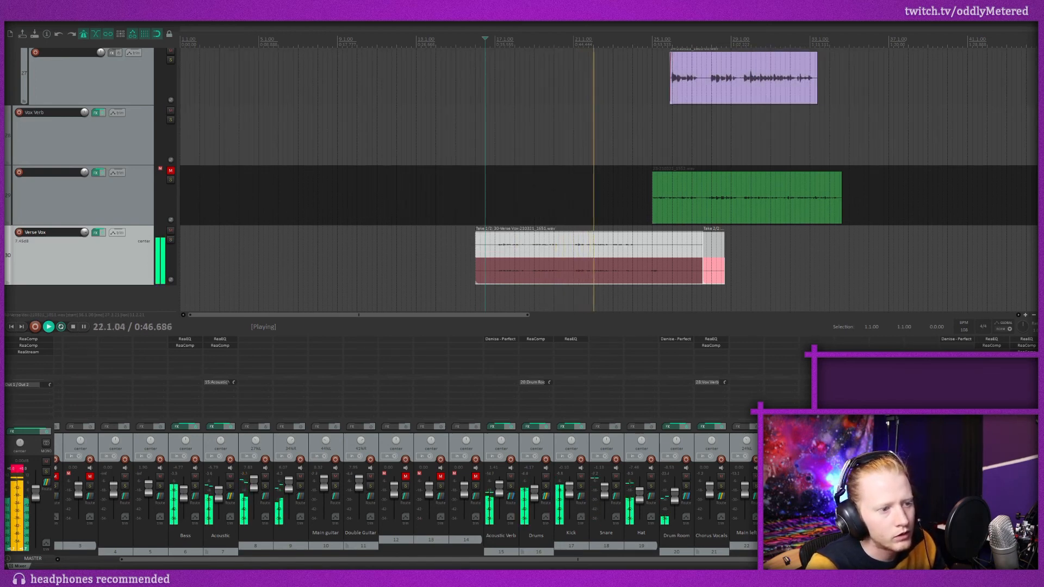
pyautogui.click(1027, 346)
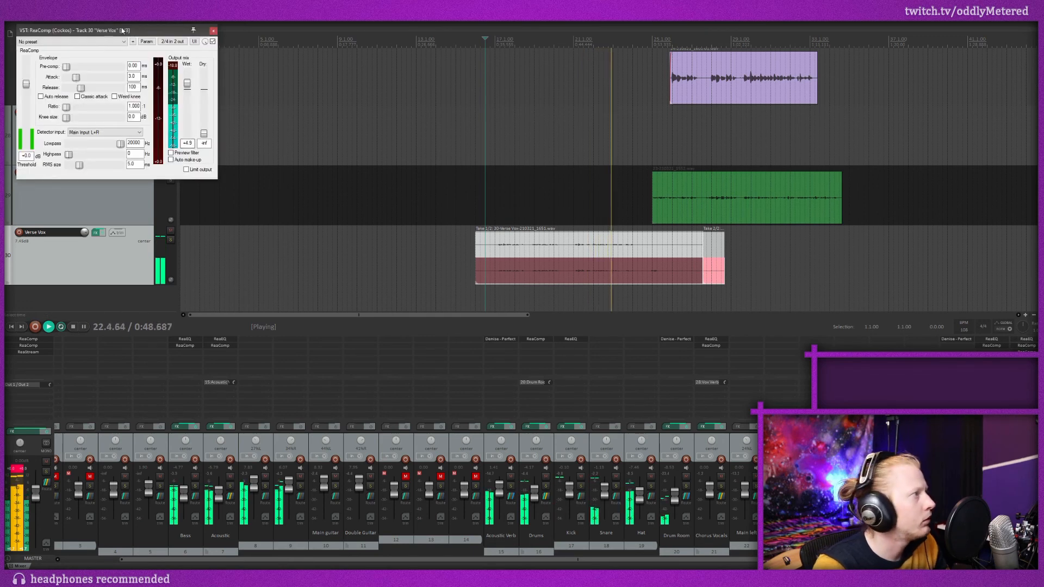
pyautogui.moveTo(121, 28); pyautogui.dragTo(418, 107)
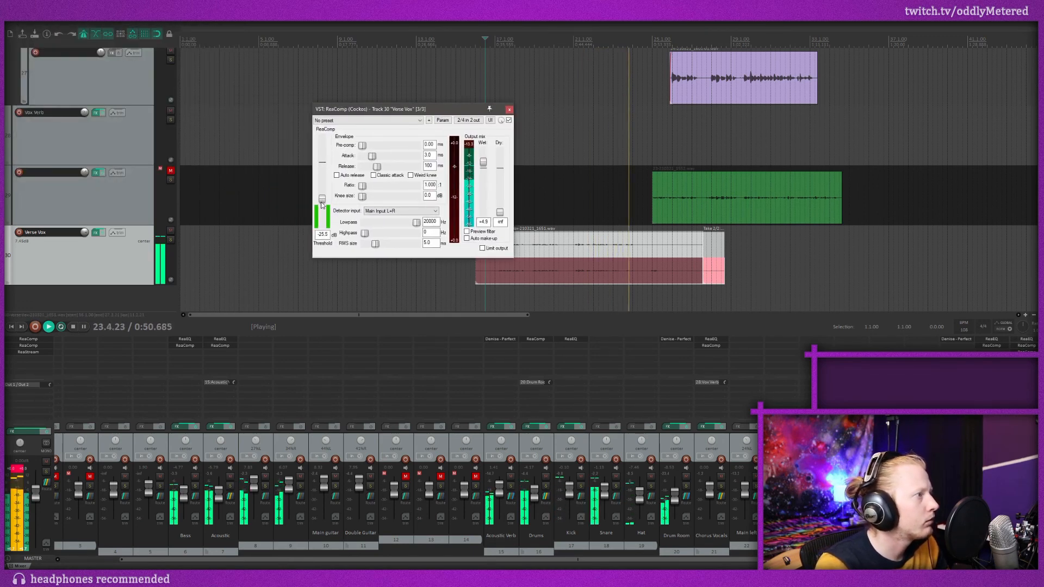
pyautogui.moveTo(323, 163); pyautogui.dragTo(371, 187)
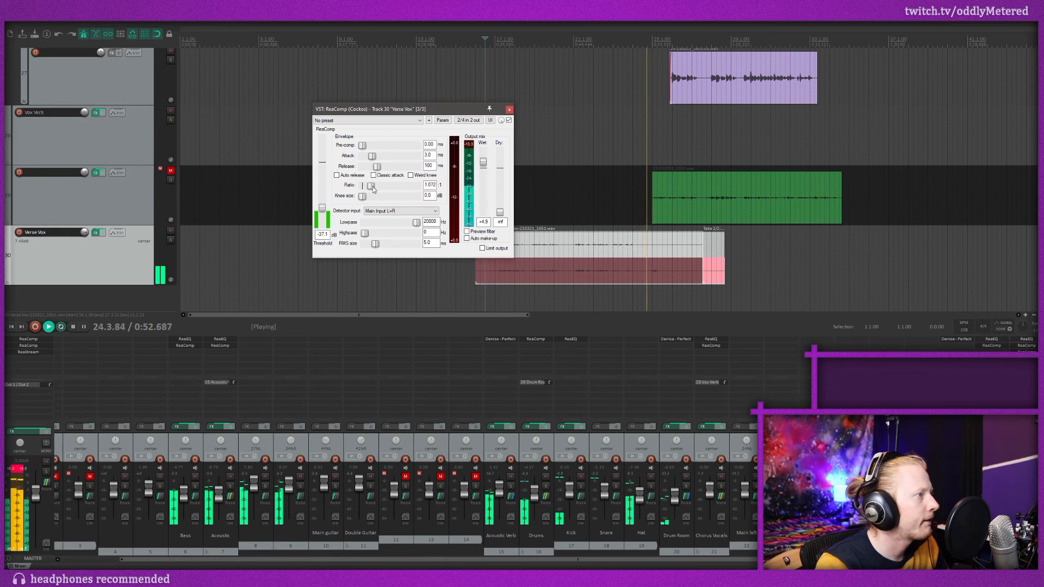
pyautogui.press('space')
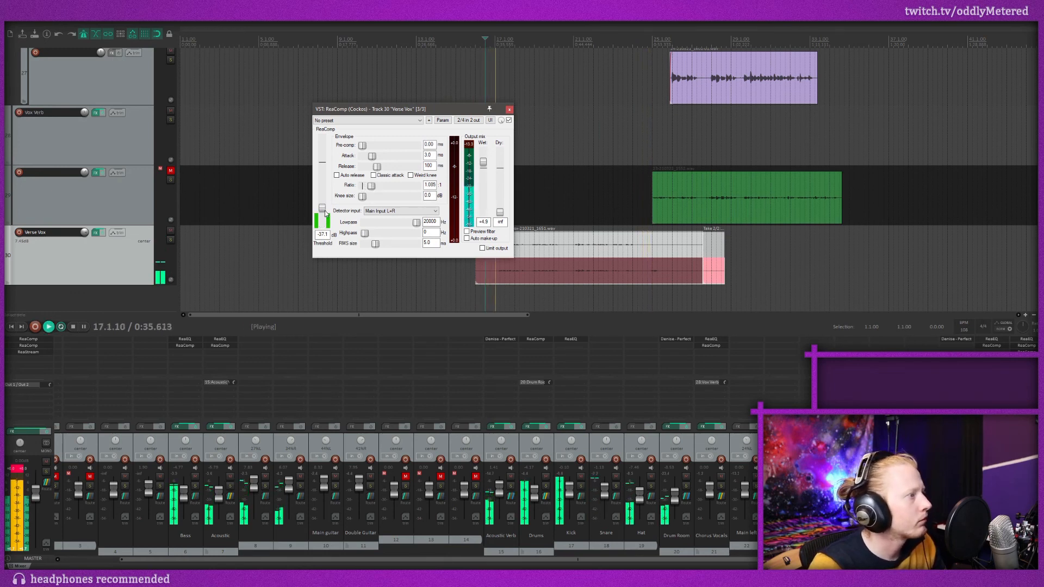
# Lower the second ReaComp's threshold to -45.6 dB, set the ratio to 1.137:1 and raise its wet output level.
pyautogui.moveTo(324, 210); pyautogui.dragTo(323, 213)
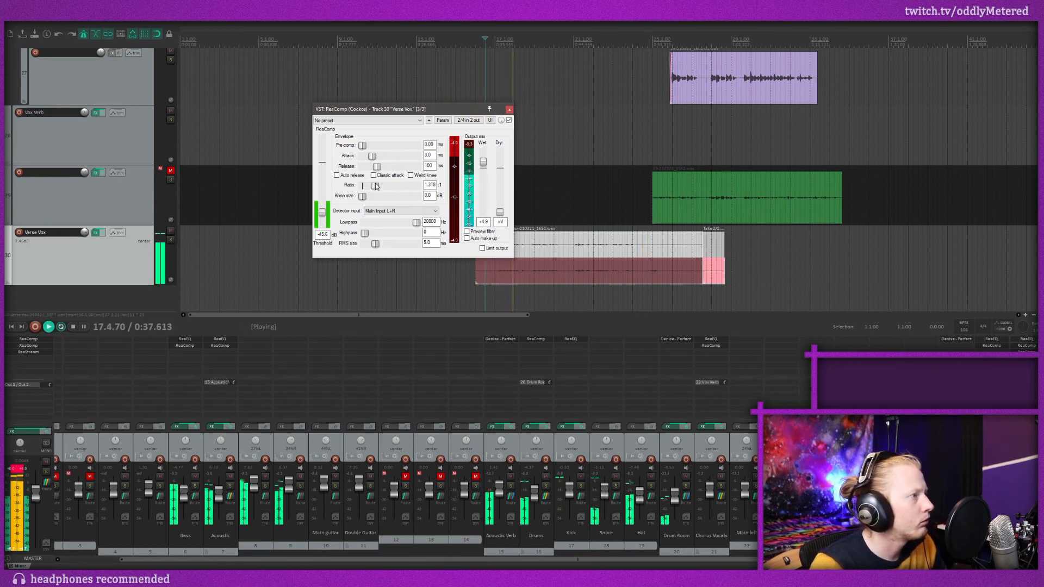
pyautogui.moveTo(376, 186); pyautogui.dragTo(373, 186)
pyautogui.moveTo(487, 166); pyautogui.dragTo(486, 161)
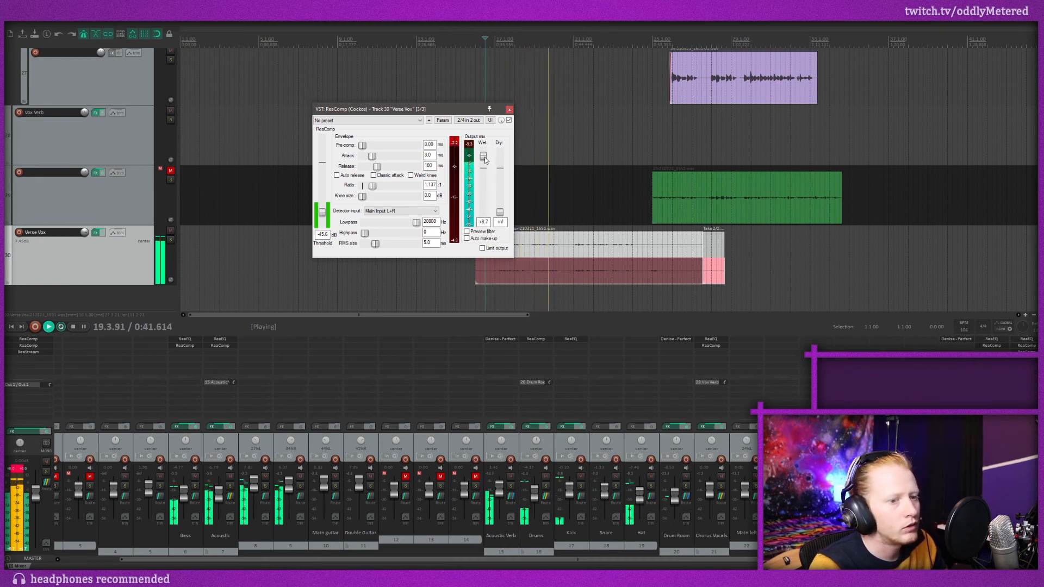
# Raise the second Verse Vox ReaComp's ratio to 1.357:1 and its threshold to about -35 dB, and close the compressor.
pyautogui.click(510, 109)
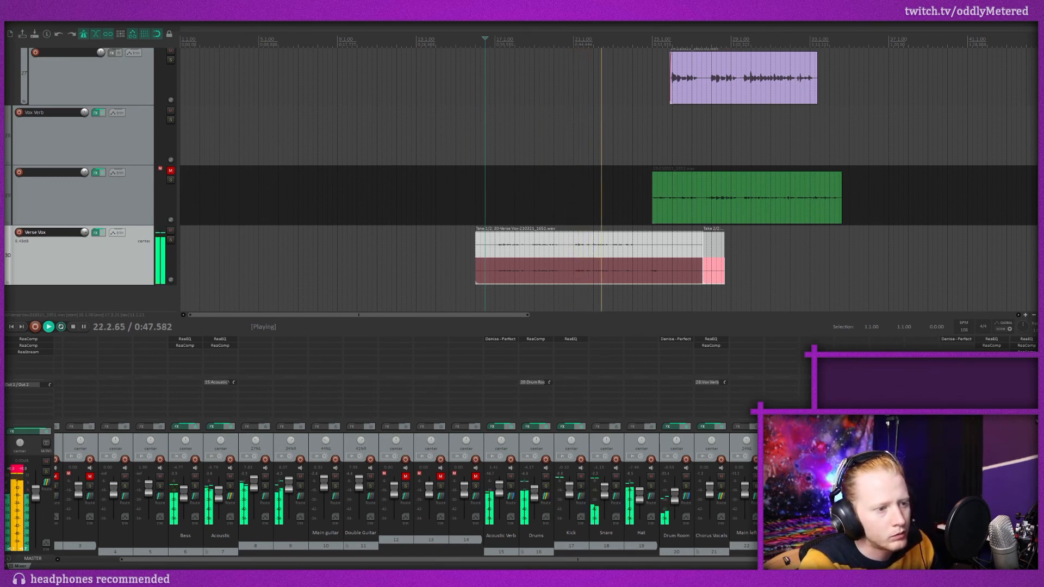
pyautogui.click(1030, 351)
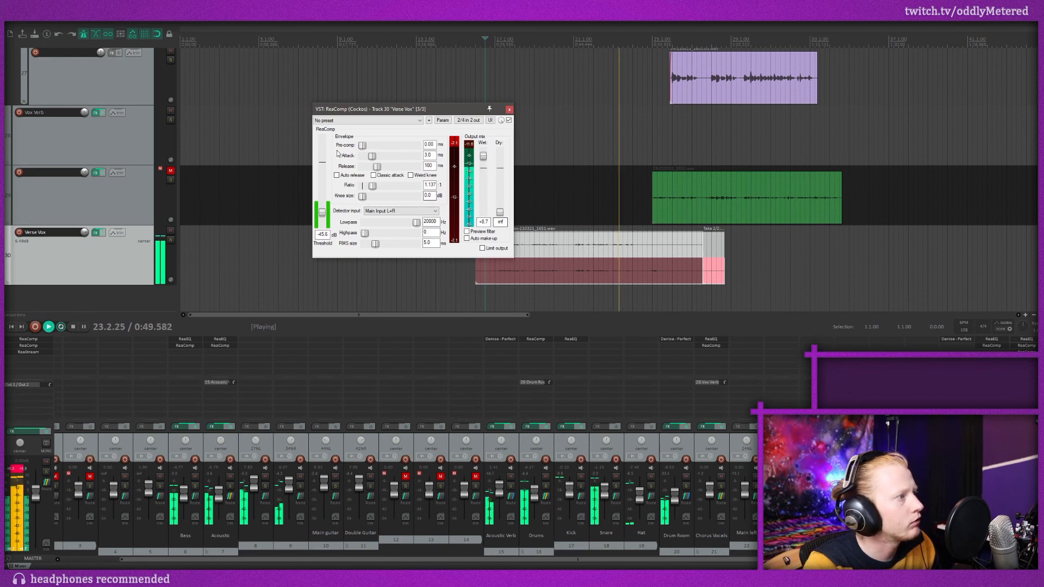
pyautogui.moveTo(378, 185); pyautogui.dragTo(377, 185)
pyautogui.moveTo(325, 210); pyautogui.dragTo(325, 208)
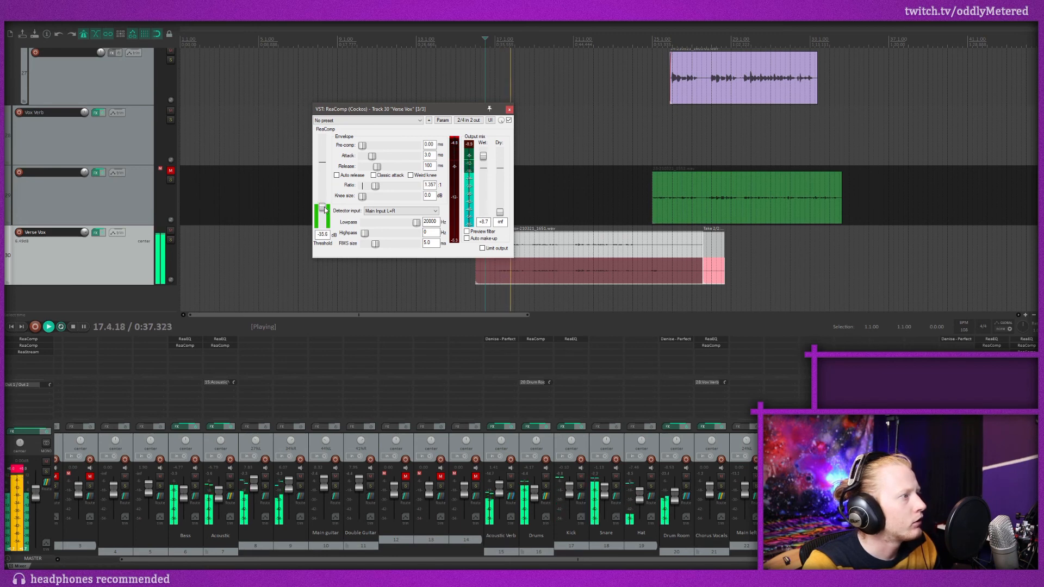
pyautogui.click(509, 109)
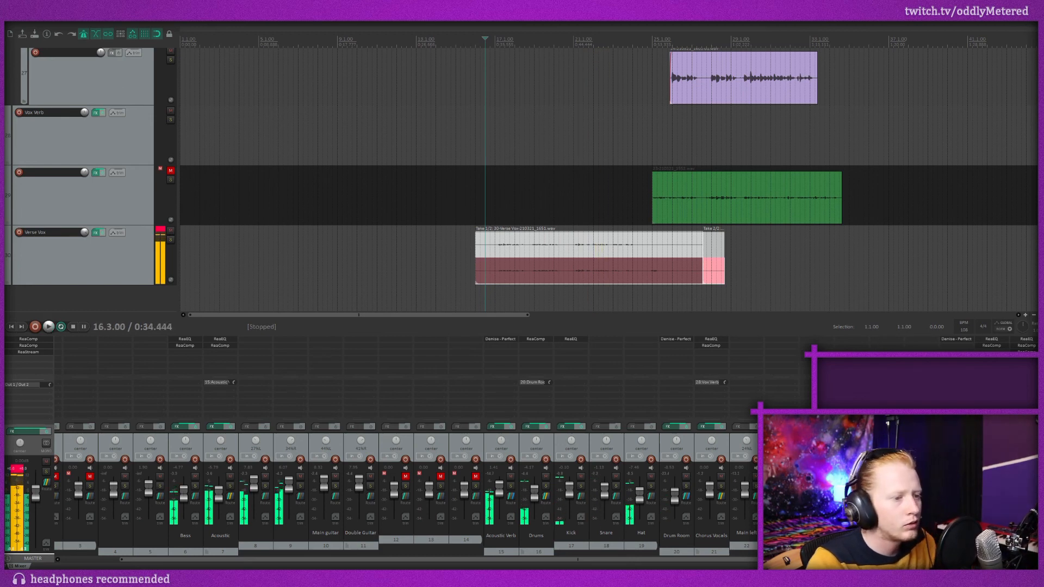
# Trim the Verse Vox recording so it starts around bar 17 and ends just before bar 25.
pyautogui.press('space')
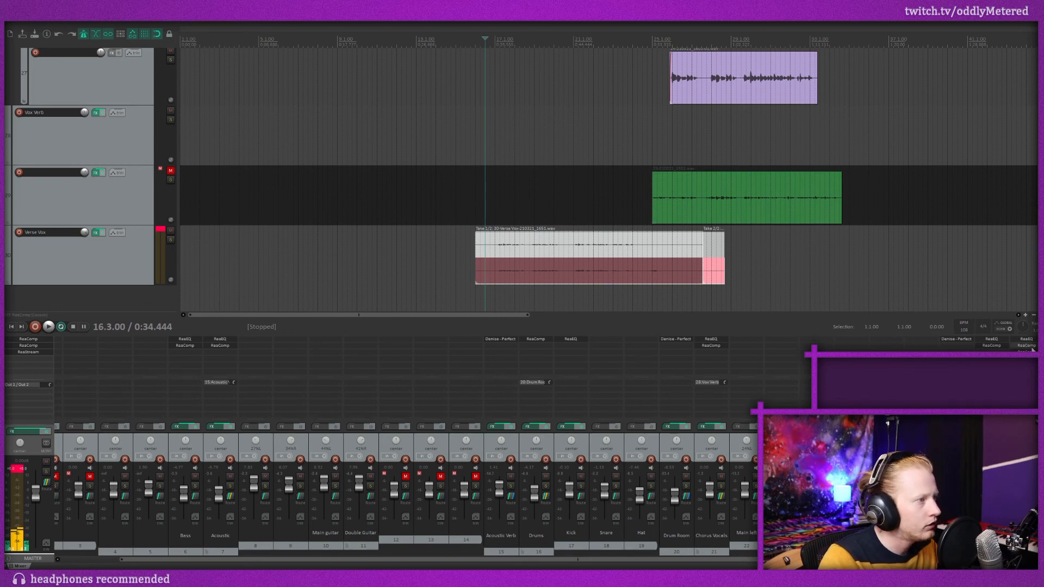
pyautogui.moveTo(724, 255); pyautogui.dragTo(644, 258)
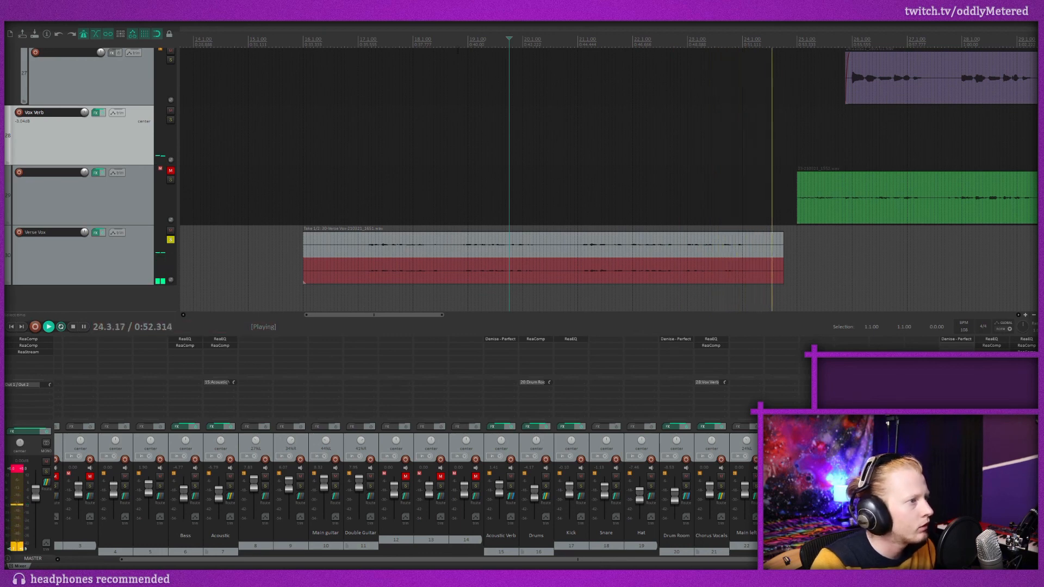
pyautogui.click(331, 277)
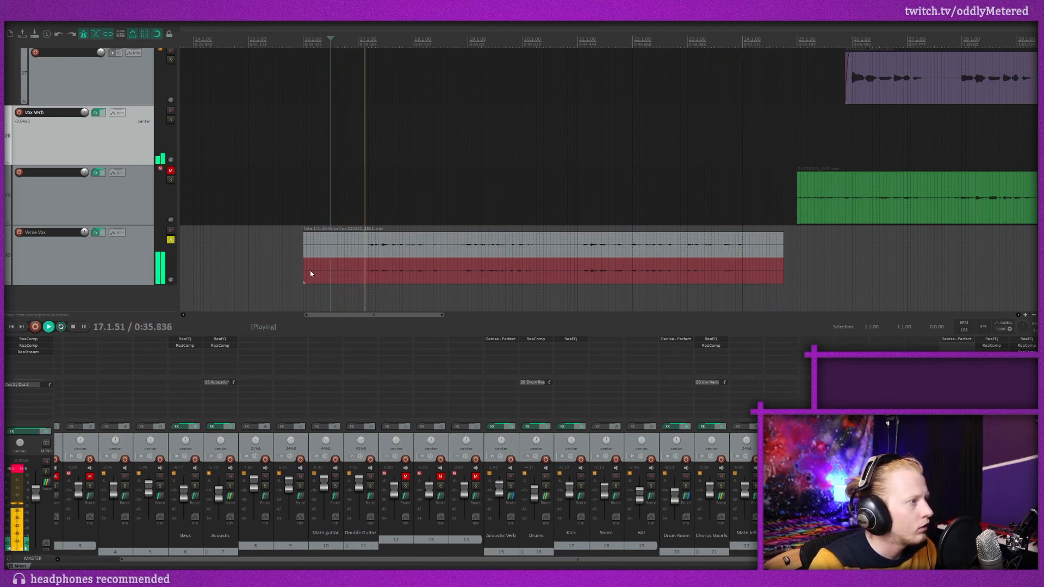
pyautogui.moveTo(304, 274); pyautogui.dragTo(363, 272)
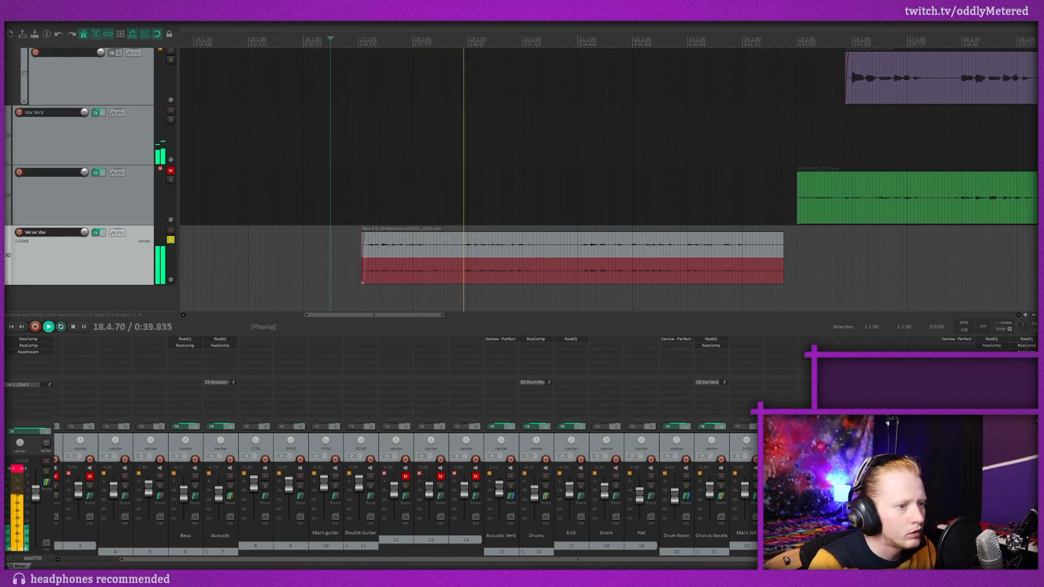
# Unsolo Verse Vox and add a short fade-out to the end of its recording.
pyautogui.click(170, 240)
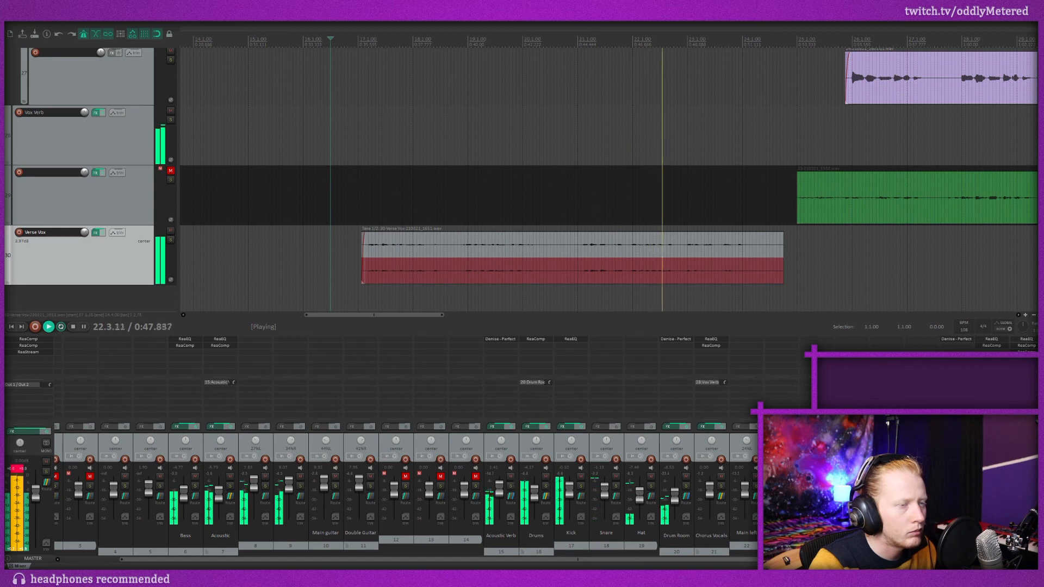
pyautogui.moveTo(781, 236); pyautogui.dragTo(775, 236)
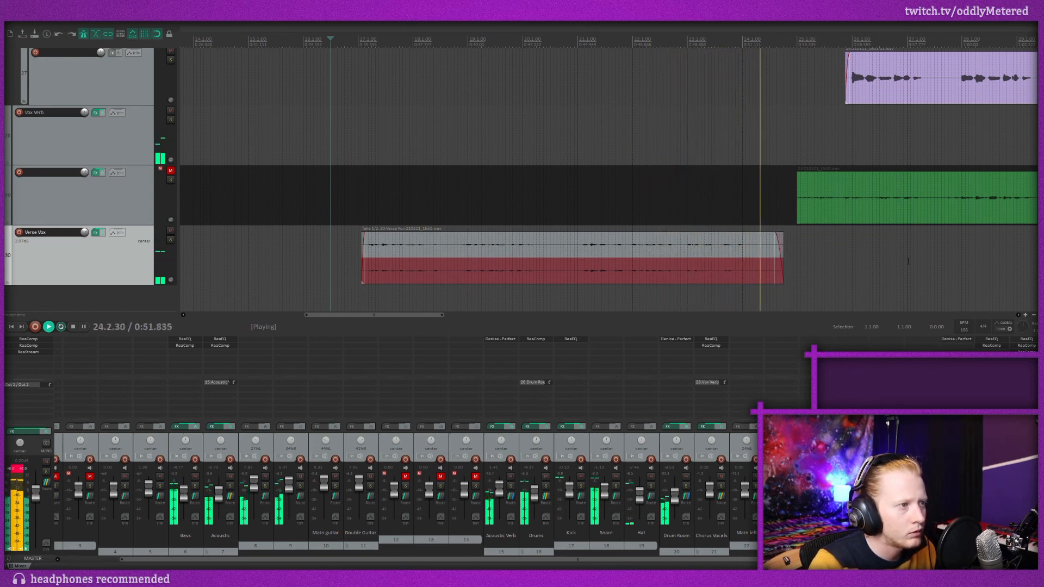
pyautogui.scroll(1, 902, 267)
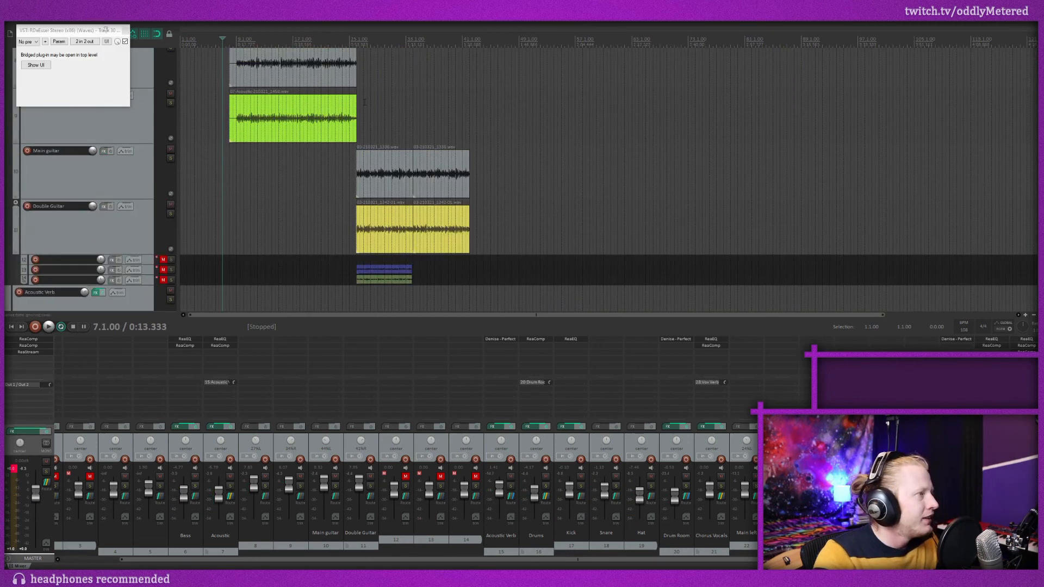
# Move the RDeEsser interface clear of the clips and play the soloed Verse Vox from about bar 17.
pyautogui.press('Escape')
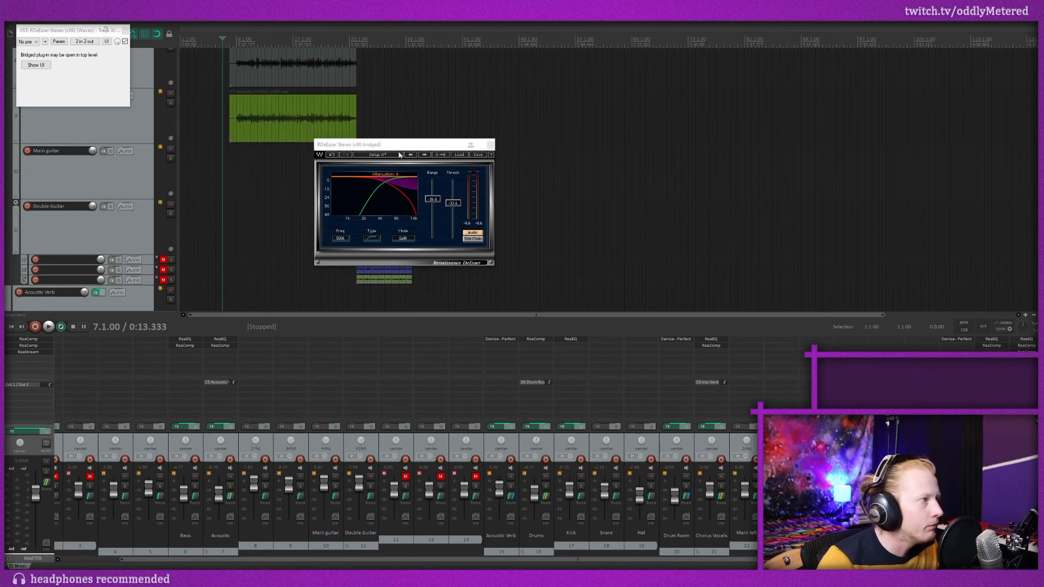
pyautogui.moveTo(423, 145); pyautogui.dragTo(678, 139)
pyautogui.scroll(8, 319, 168)
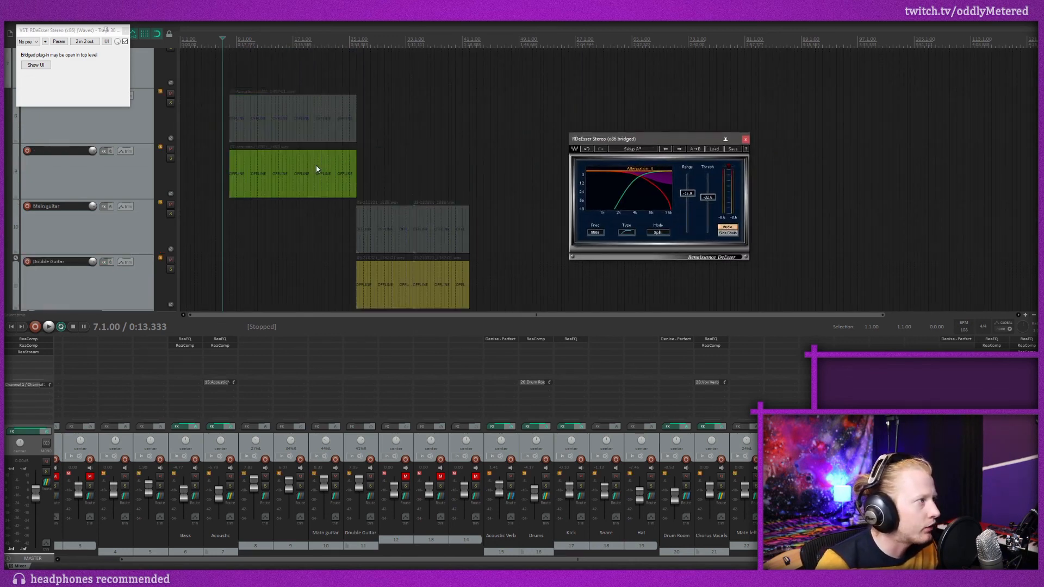
pyautogui.scroll(-20, 310, 142)
pyautogui.scroll(-5, 312, 146)
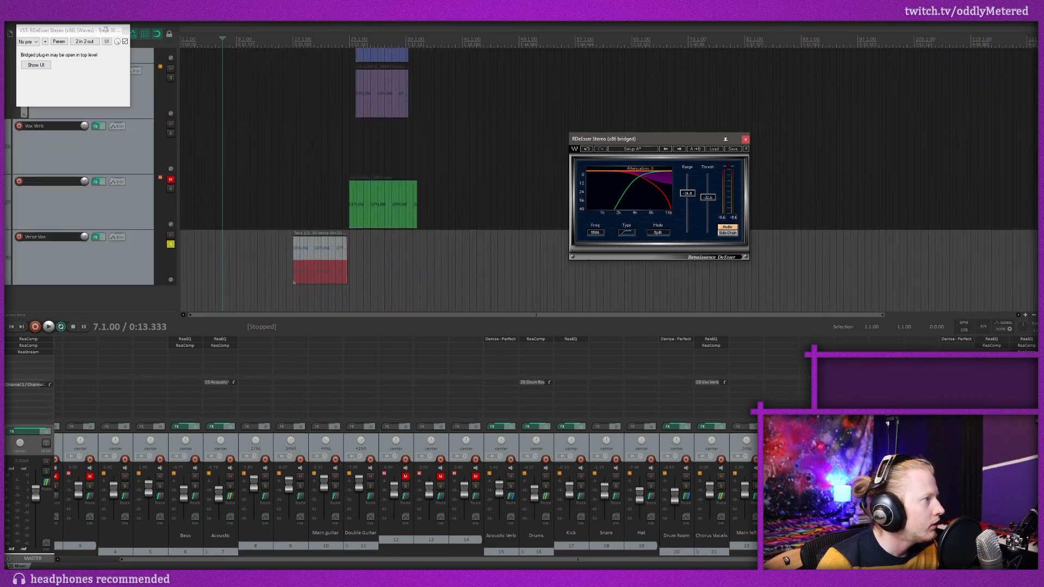
pyautogui.click(300, 35)
pyautogui.press('space')
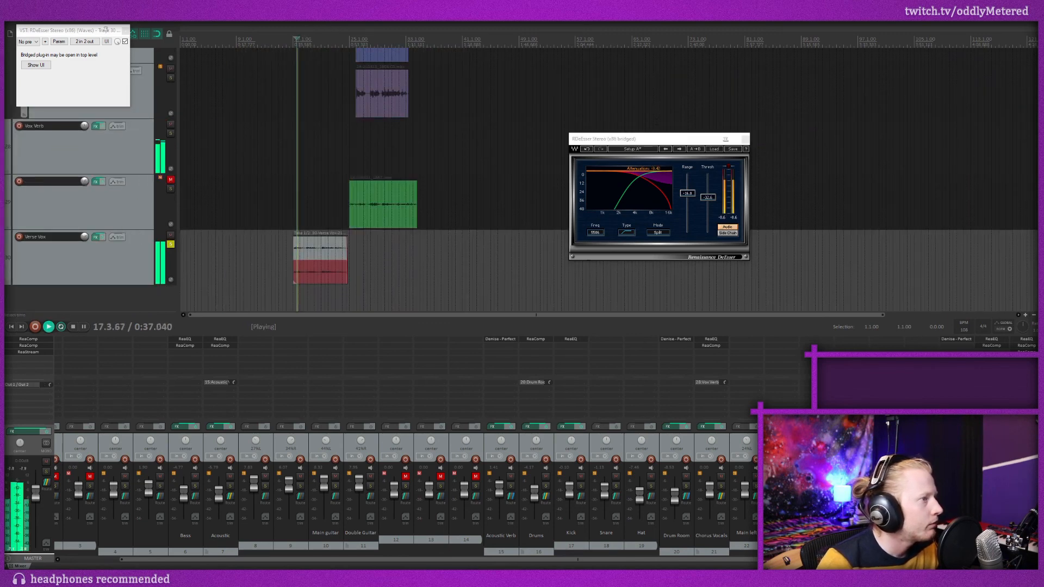
# Tune the RDeEsser's frequency and threshold on Verse Vox by ear while replaying the verse.
pyautogui.moveTo(711, 198)
pyautogui.mouseDown()
pyautogui.moveTo(708, 225)
pyautogui.moveTo(708, 190)
pyautogui.mouseUp()
pyautogui.moveTo(595, 232); pyautogui.dragTo(595, 231)
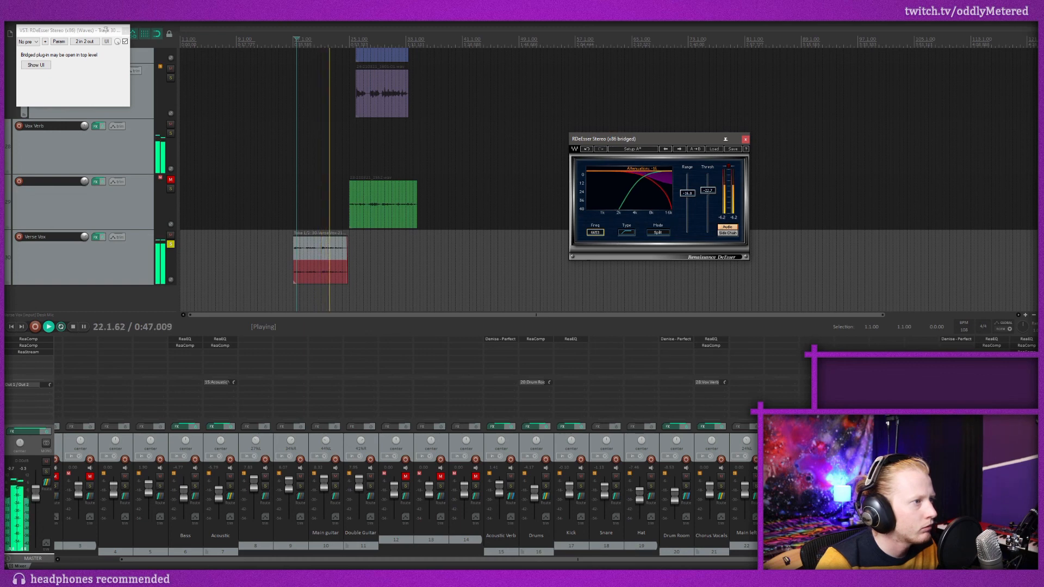
pyautogui.moveTo(708, 191); pyautogui.dragTo(708, 203)
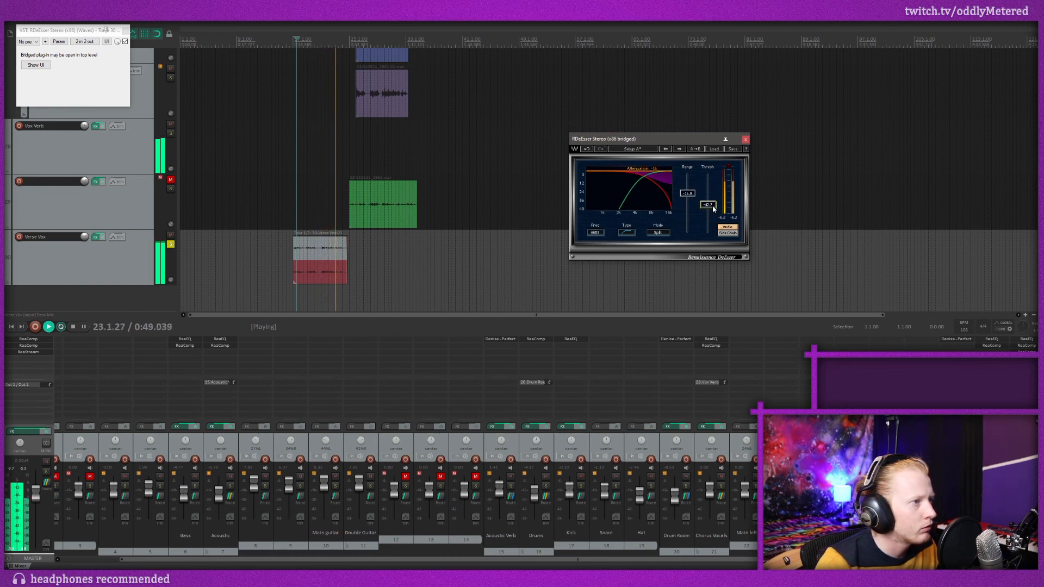
pyautogui.moveTo(708, 203); pyautogui.dragTo(708, 198)
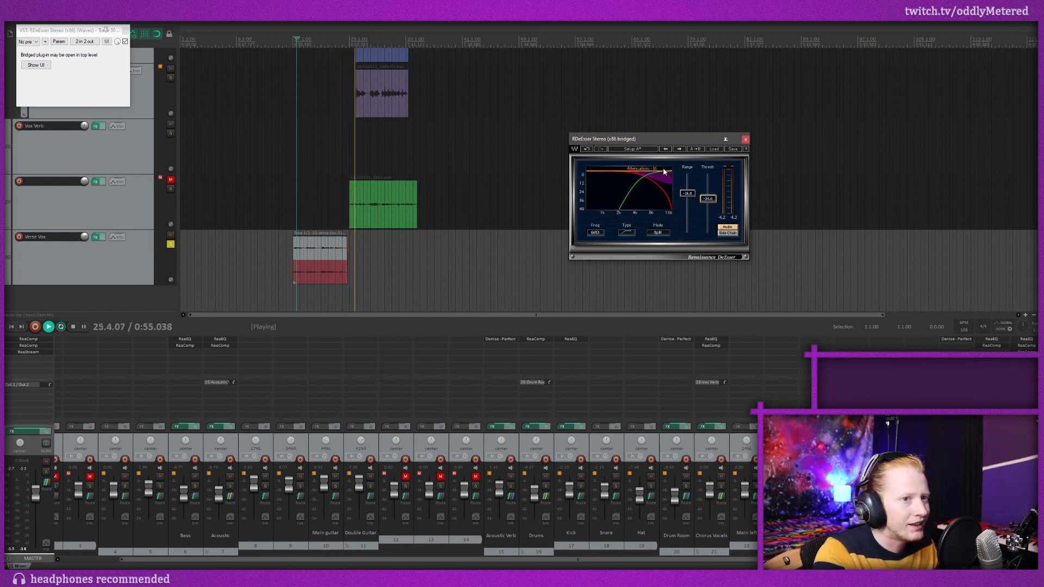
pyautogui.press('space')
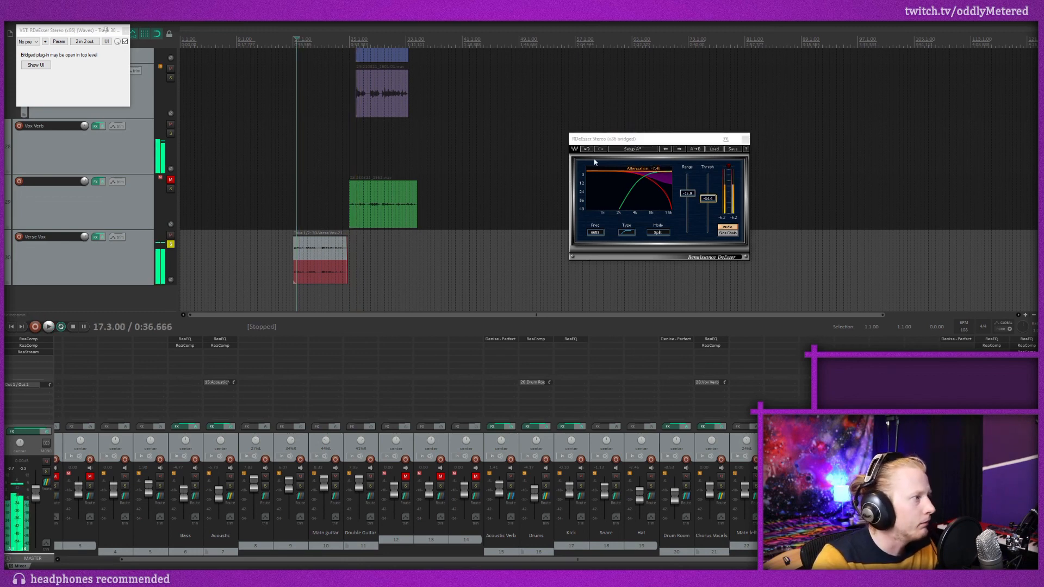
pyautogui.click(714, 212)
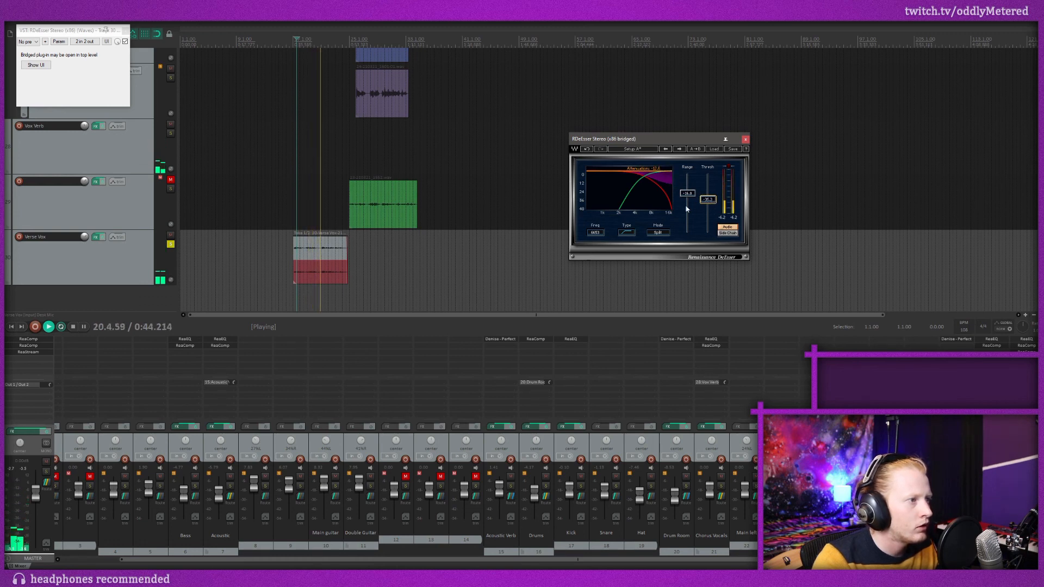
pyautogui.moveTo(595, 233); pyautogui.dragTo(594, 236)
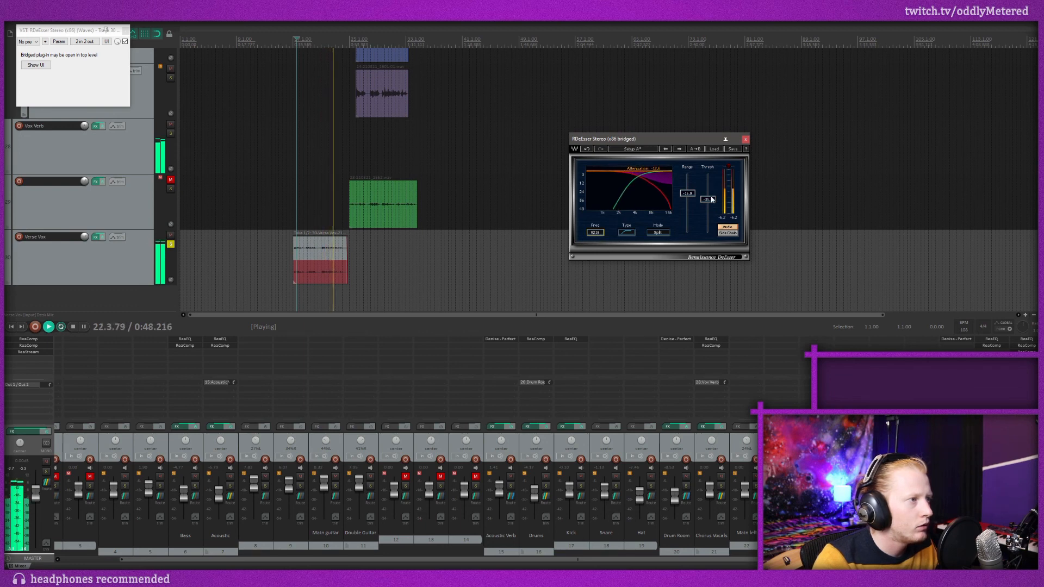
pyautogui.moveTo(707, 199); pyautogui.dragTo(716, 206)
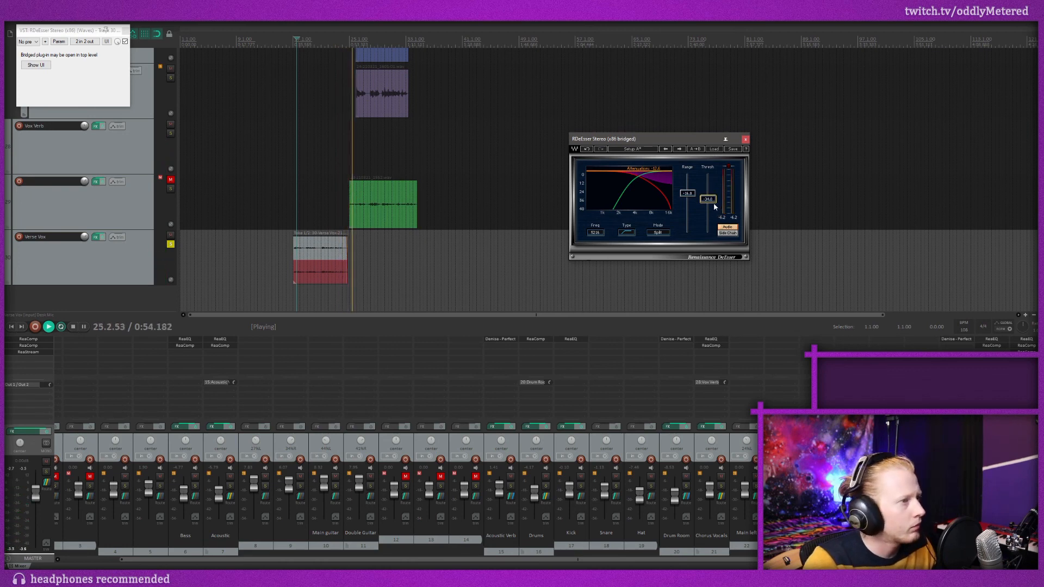
# Replay the verse from bar 18 to compare RDeEsser bypassed and enabled, leaving it enabled and closing its interface.
pyautogui.click(300, 45)
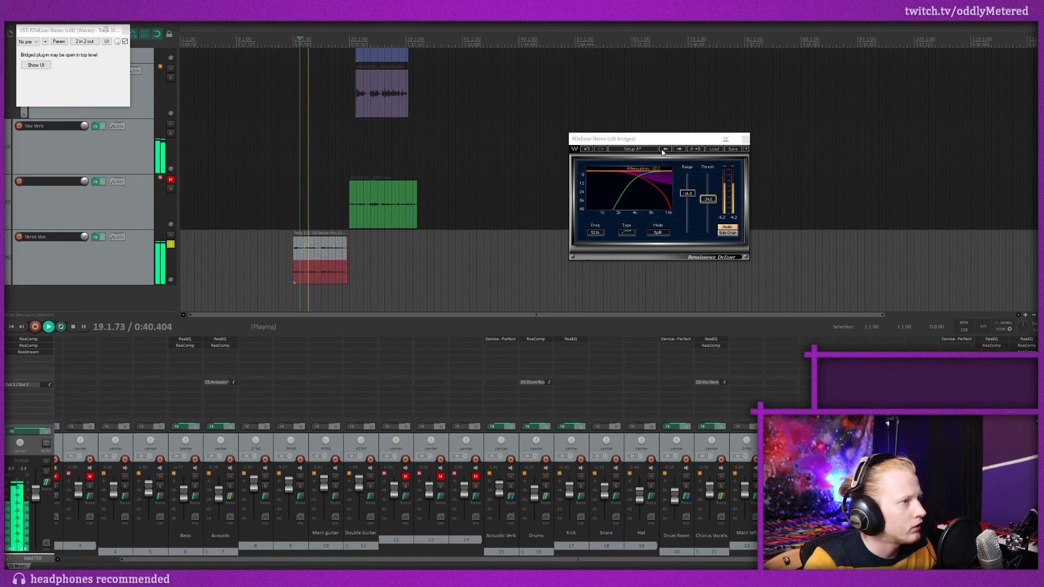
pyautogui.click(125, 42)
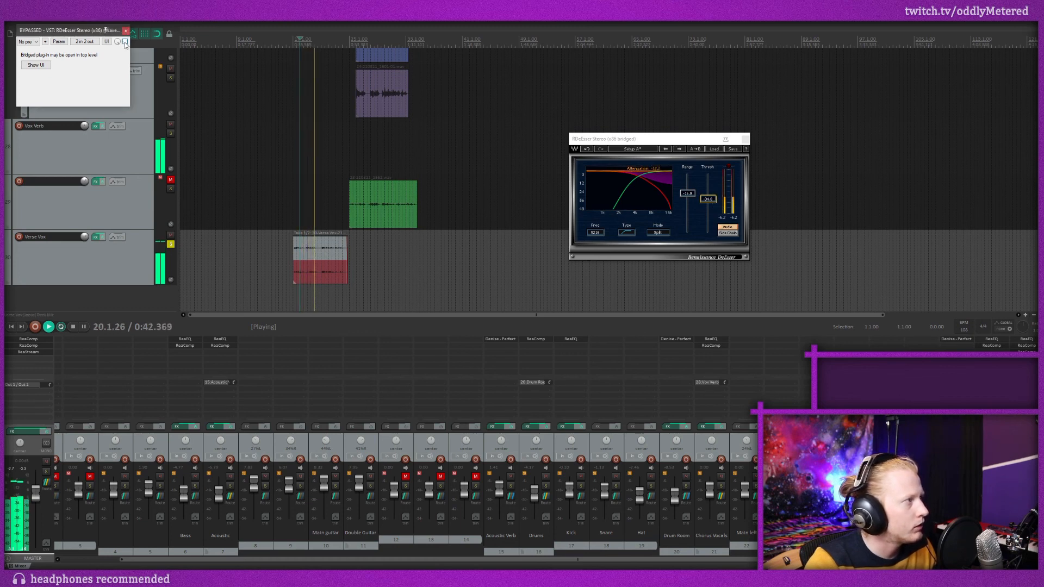
pyautogui.click(125, 41)
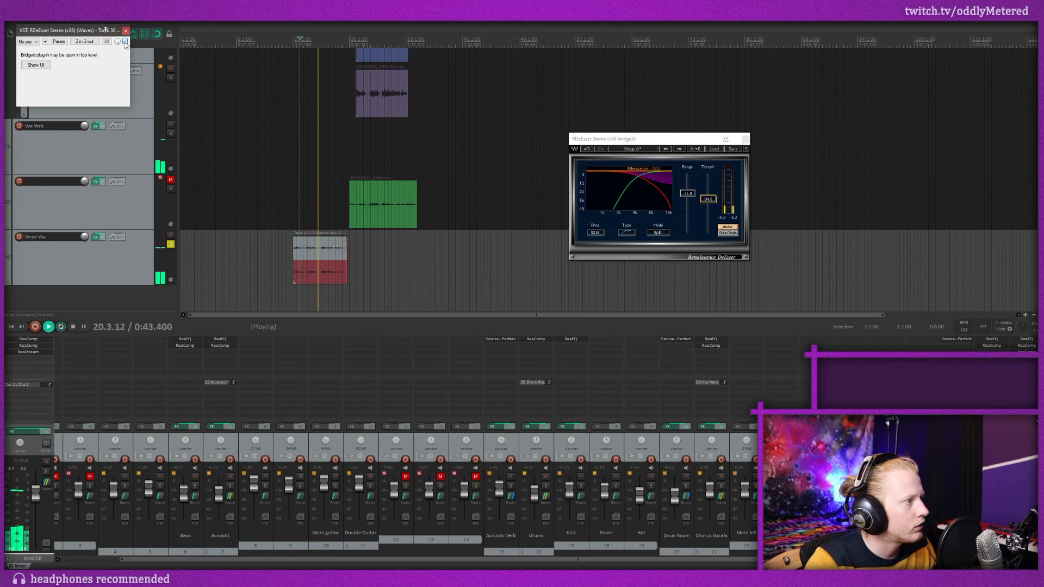
pyautogui.click(746, 139)
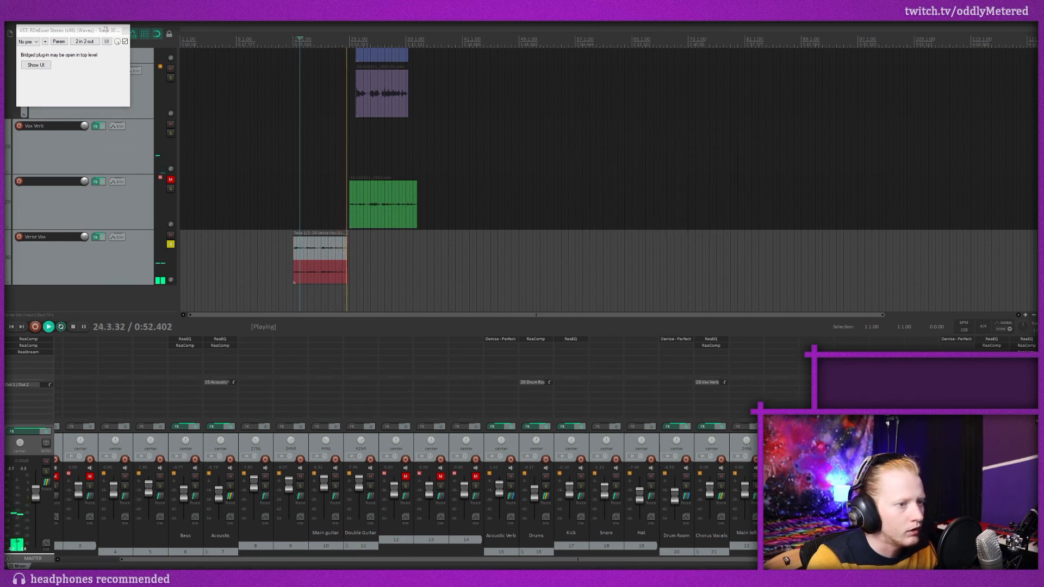
# Replay the verse from bar 18, unsolo Verse Vox during playback and close the remaining RDeEsser window.
pyautogui.press('space')
pyautogui.press('space')
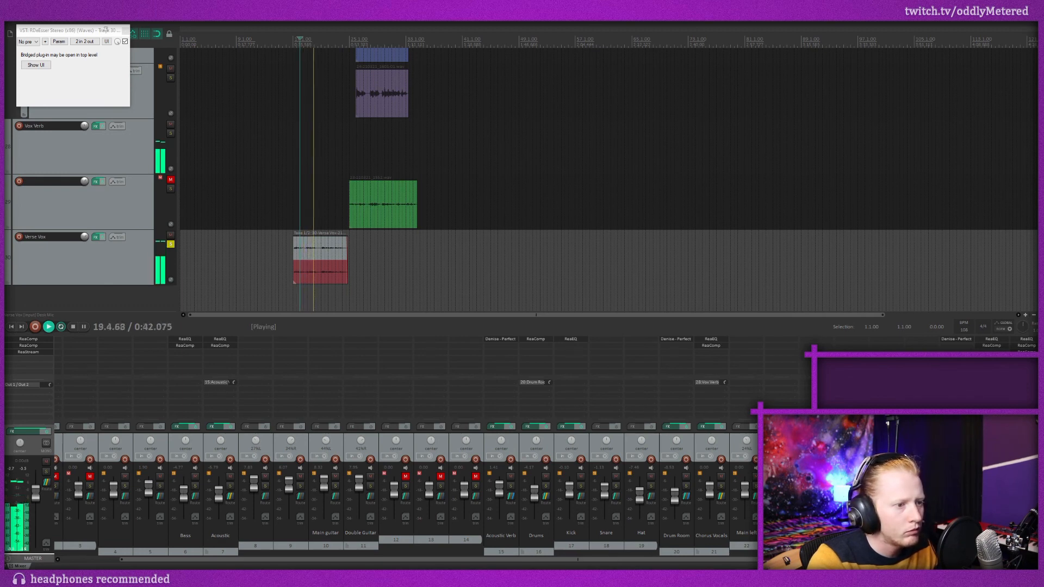
pyautogui.click(170, 244)
pyautogui.click(125, 30)
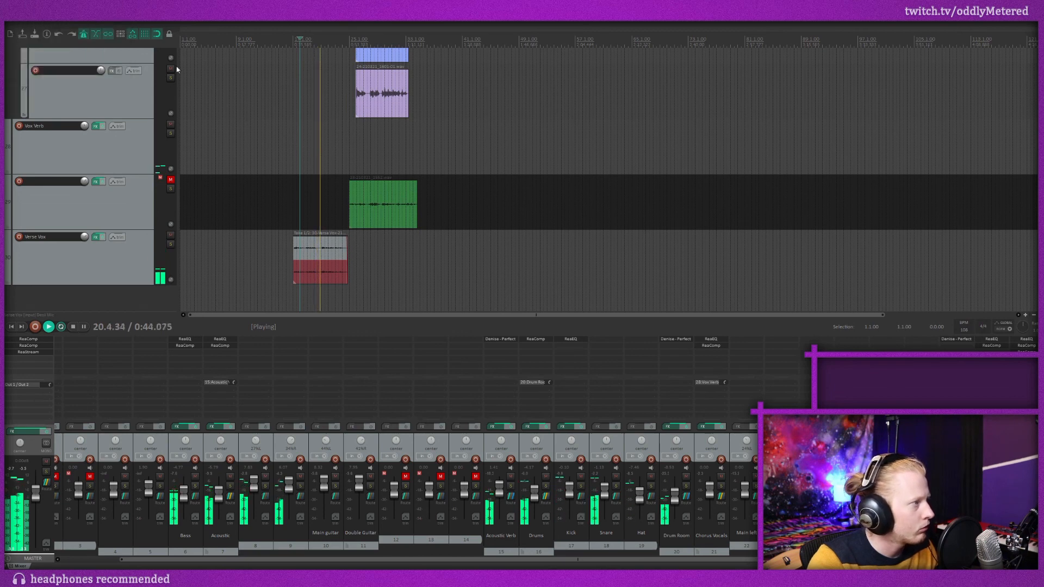
# Solo Verse Vox together with the Acoustic track and play them from bar 18.
pyautogui.scroll(1, 176, 69)
pyautogui.scroll(-1, 177, 69)
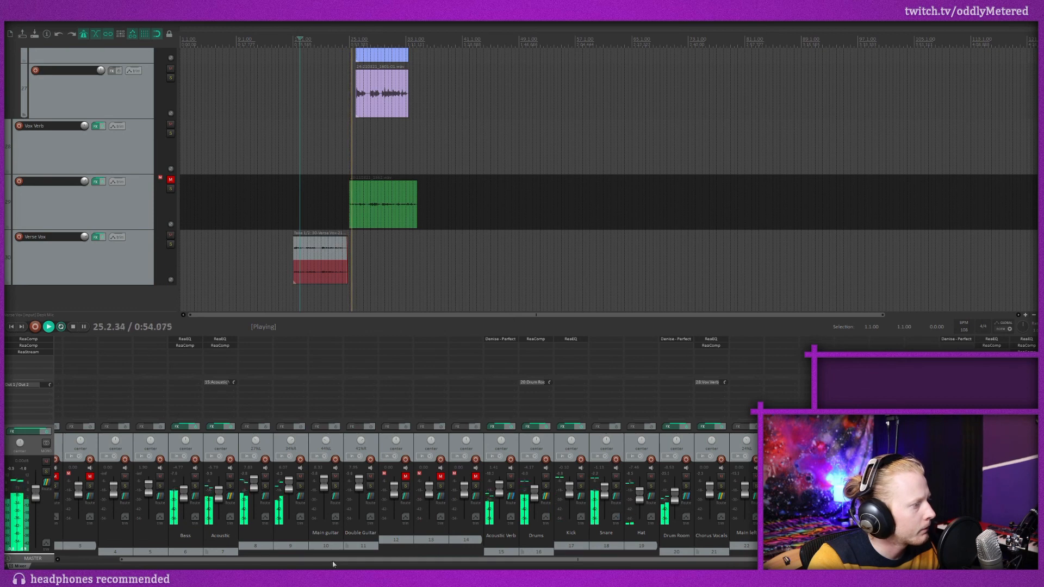
pyautogui.moveTo(333, 561); pyautogui.dragTo(274, 561)
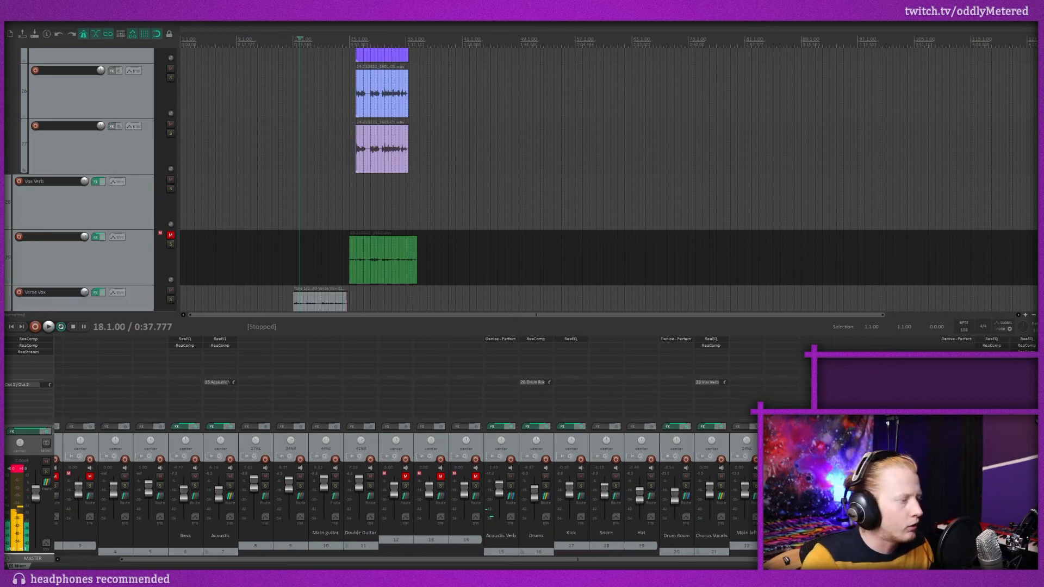
pyautogui.click(171, 300)
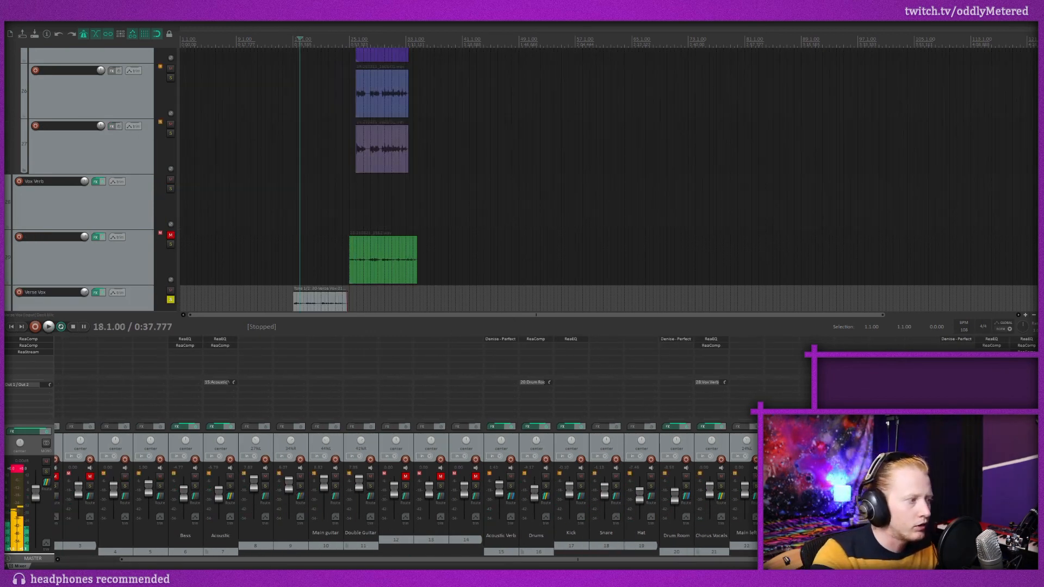
pyautogui.press('space')
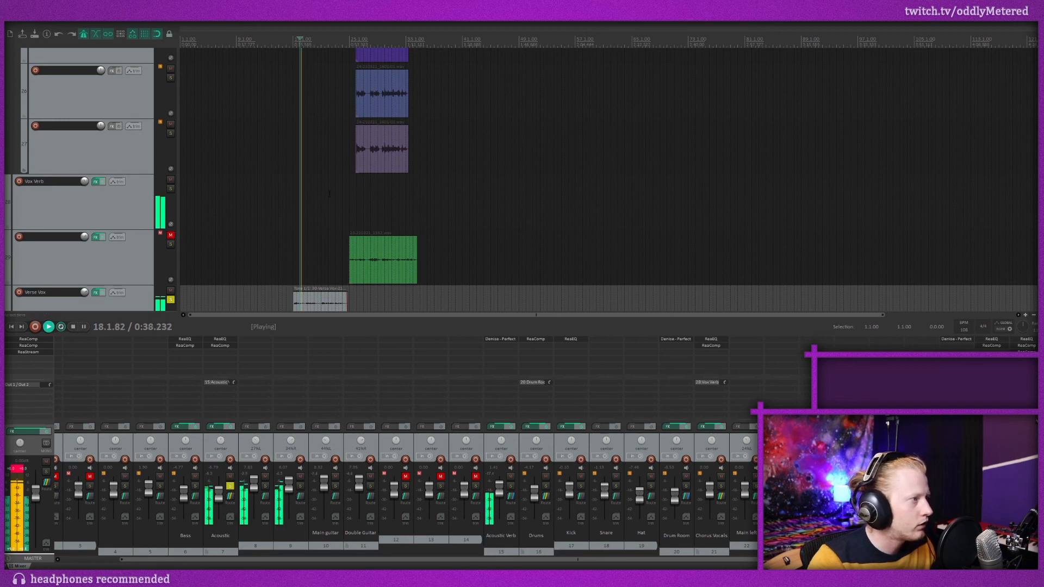
# Open the Acoustic track's ReaEQ during playback and compare band 2 disabled and enabled, leaving it enabled and closing the EQ.
pyautogui.scroll(10, 351, 213)
pyautogui.scroll(5, 351, 214)
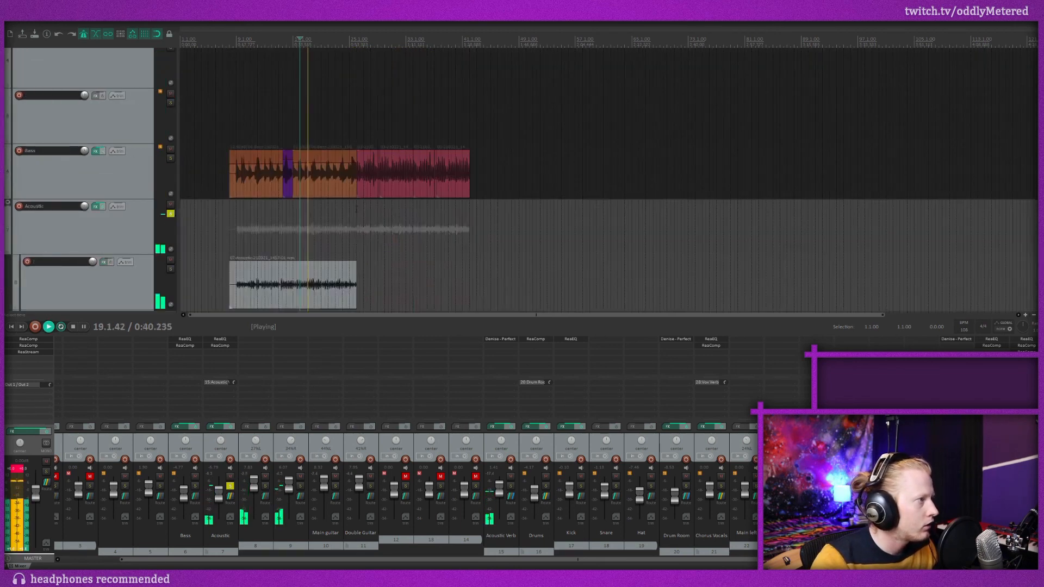
pyautogui.scroll(-5, 351, 213)
pyautogui.scroll(3, 351, 214)
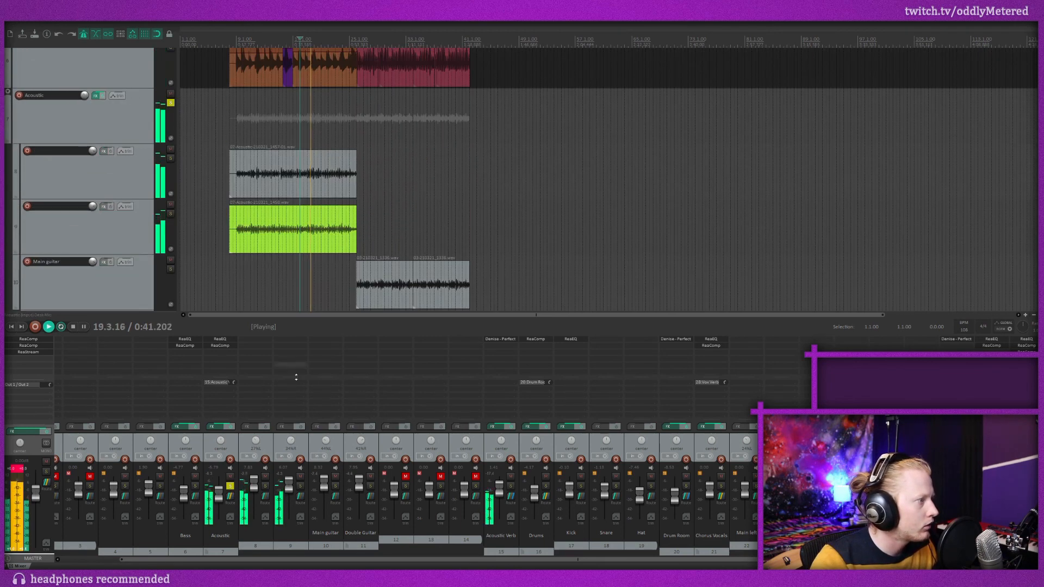
pyautogui.click(220, 340)
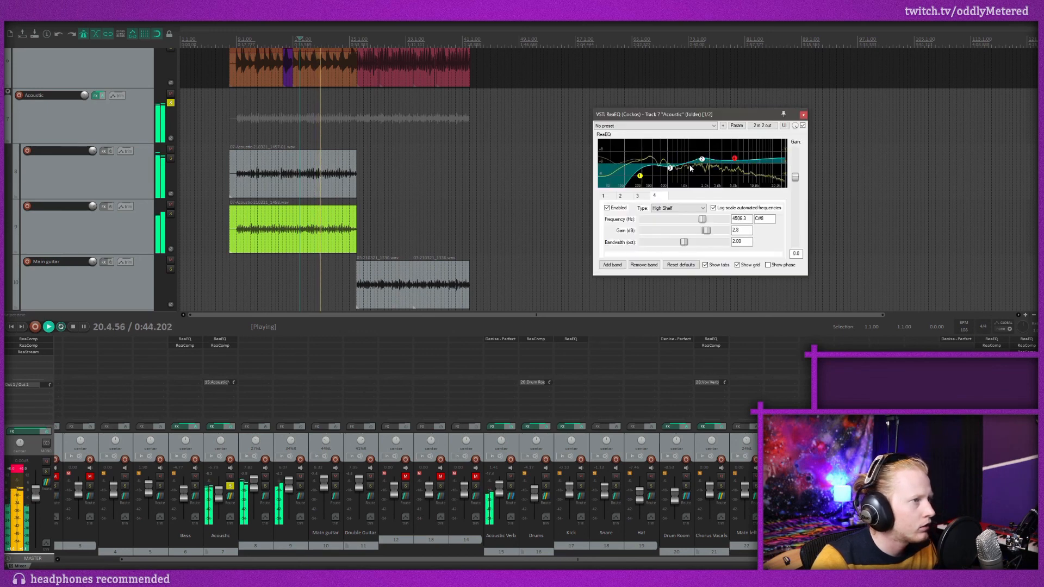
pyautogui.moveTo(672, 173)
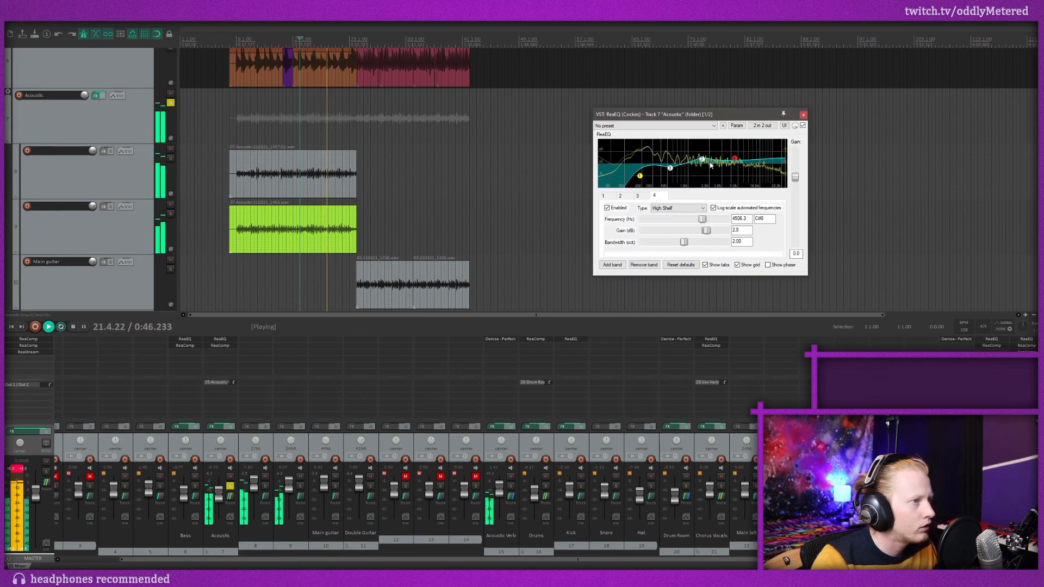
pyautogui.moveTo(704, 162)
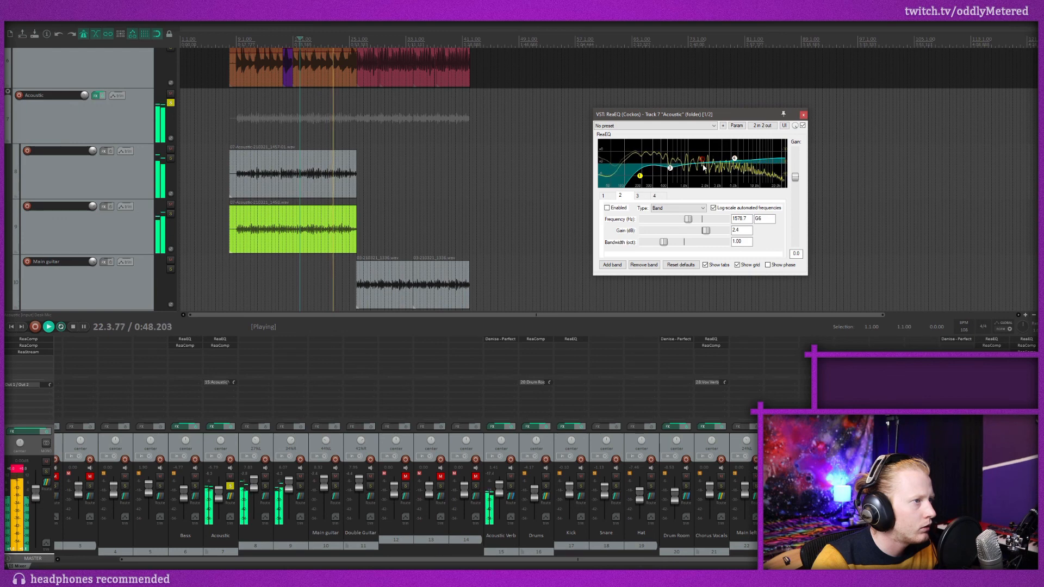
pyautogui.doubleClick(702, 162)
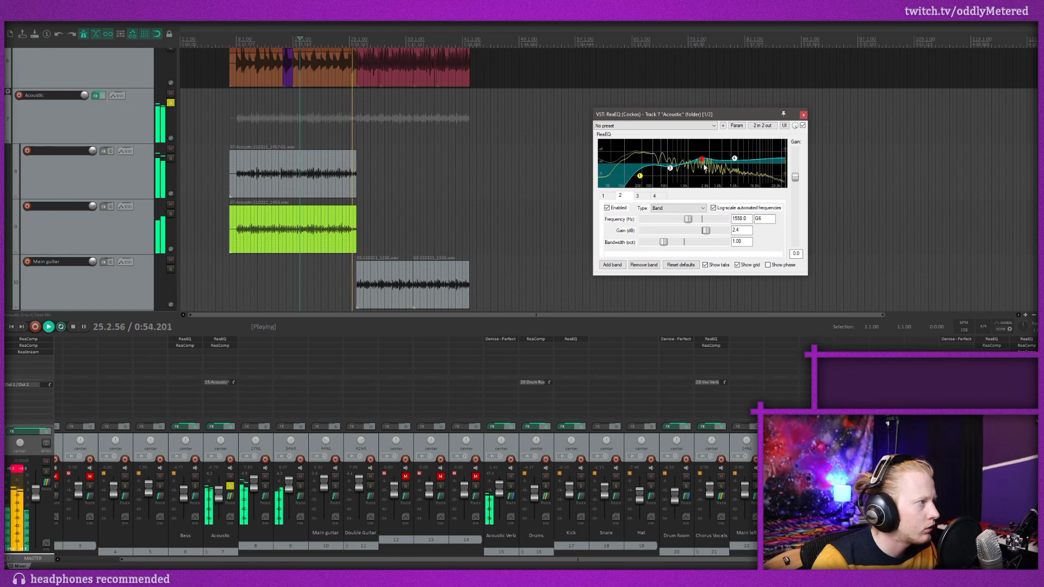
pyautogui.click(804, 116)
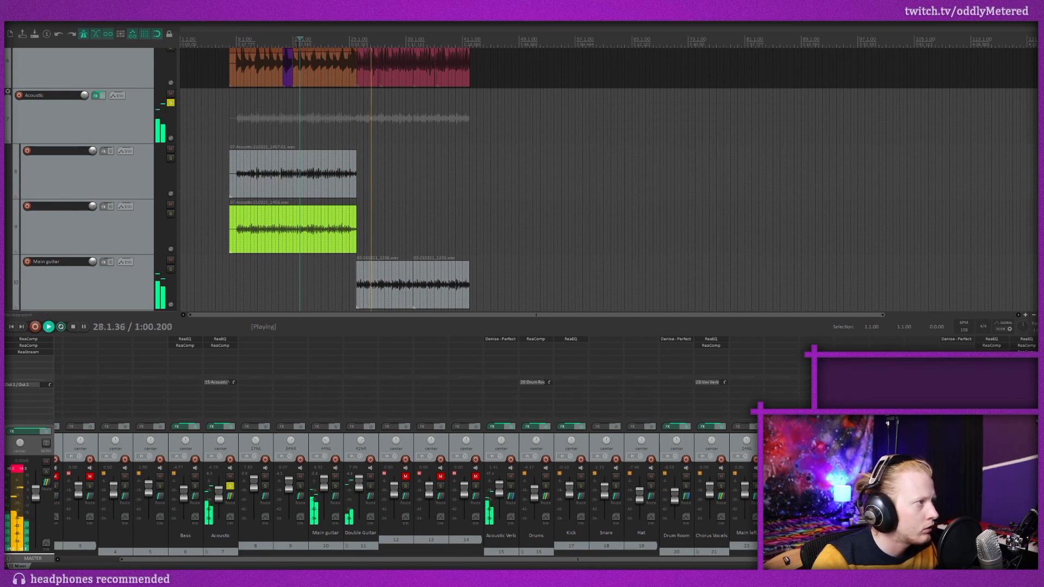
# Replay the verse, adjust ReaEQ band 3 on the Acoustic track to 565.6 Hz by ear, close the EQ and unsolo the track.
pyautogui.click(297, 43)
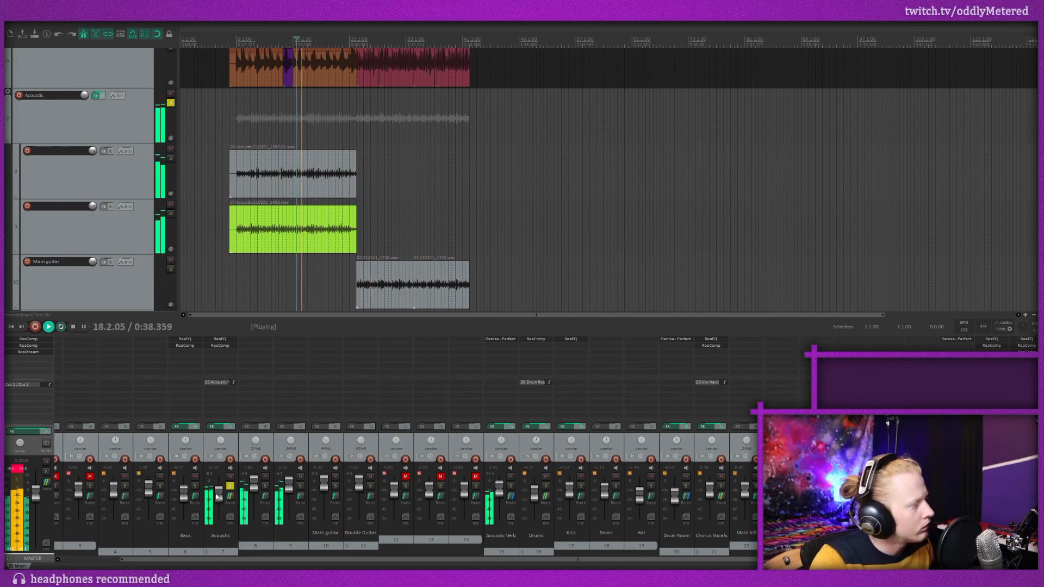
pyautogui.click(219, 338)
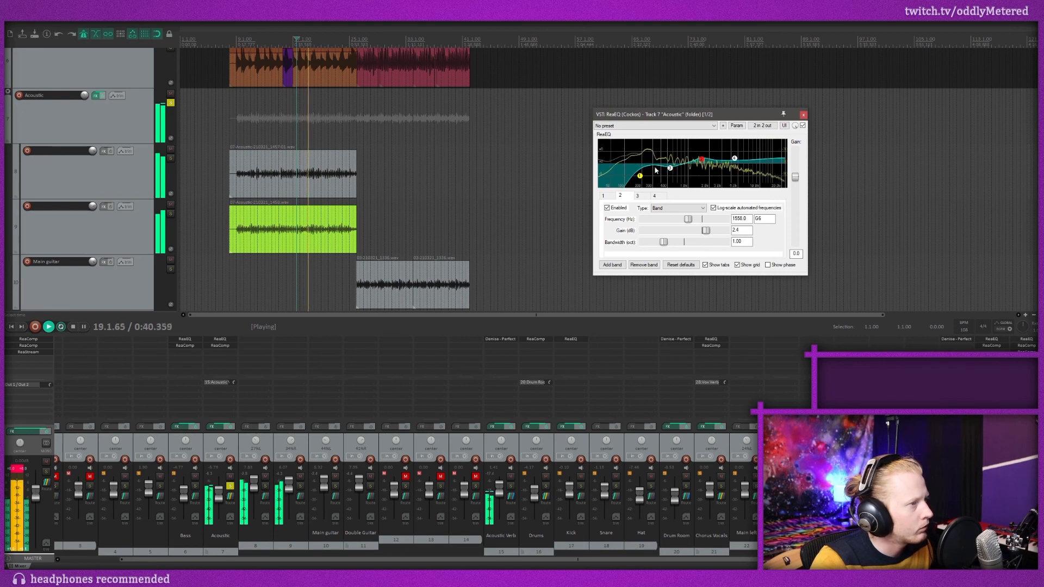
pyautogui.moveTo(673, 172)
pyautogui.mouseDown()
pyautogui.moveTo(674, 181)
pyautogui.moveTo(671, 173)
pyautogui.mouseUp()
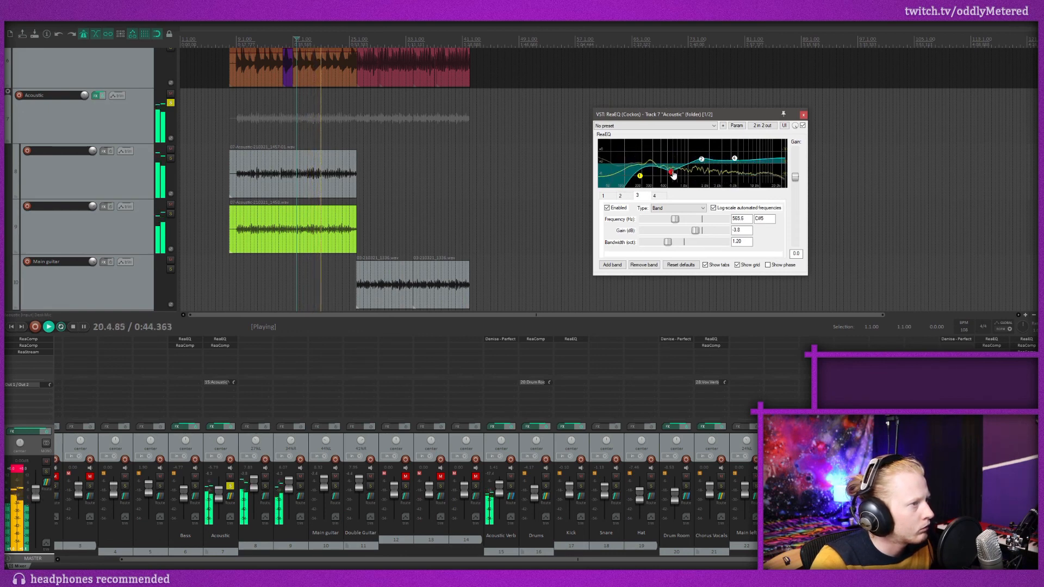
pyautogui.click(804, 115)
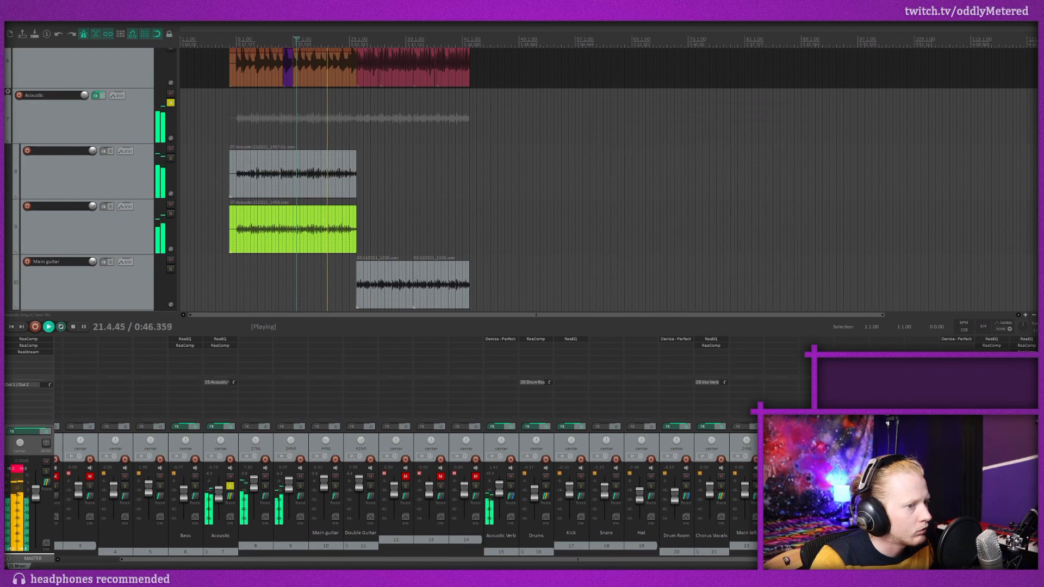
pyautogui.click(231, 487)
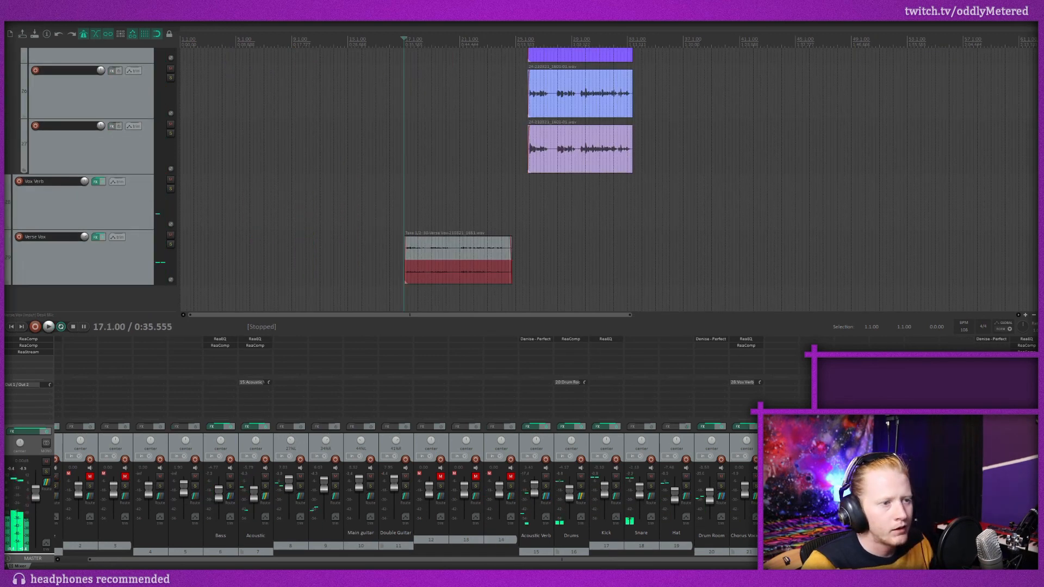
# Add RBass Stereo to Verse Vox, solo the track and lower the RBass frequency while playing the verse.
pyautogui.click(1026, 358)
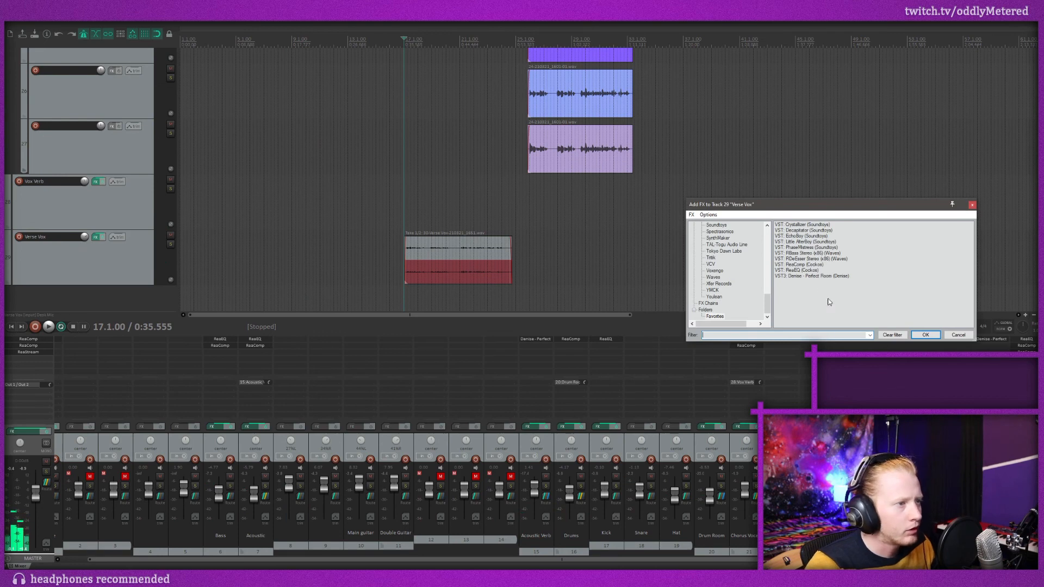
pyautogui.doubleClick(793, 255)
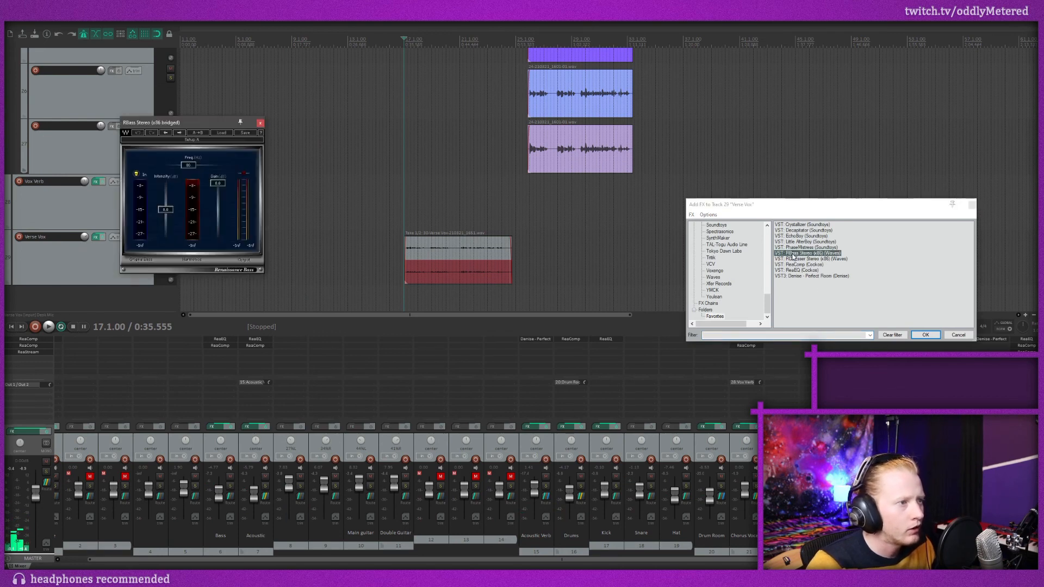
pyautogui.click(1036, 486)
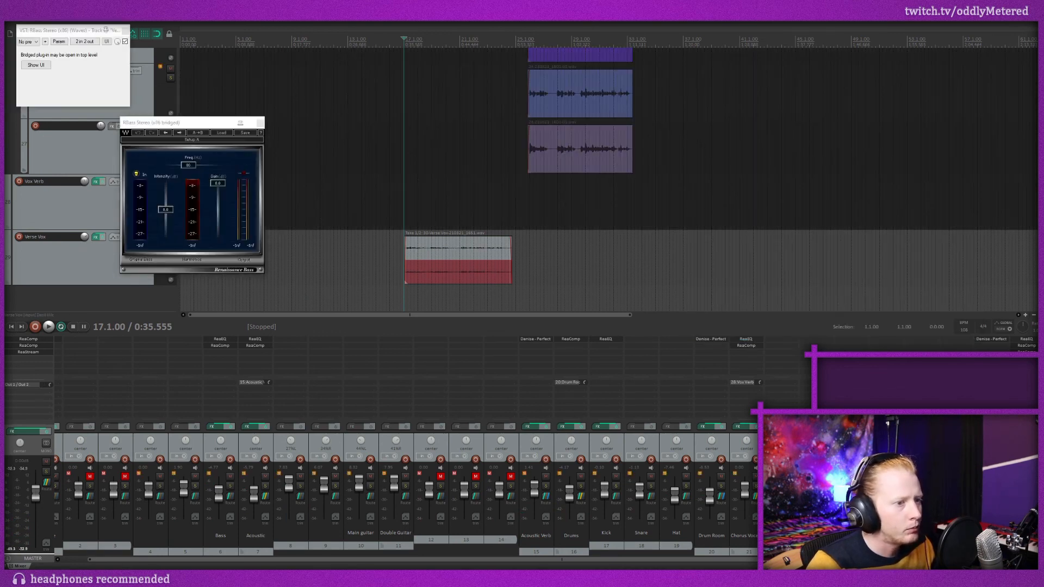
pyautogui.press('space')
pyautogui.moveTo(200, 123); pyautogui.dragTo(357, 165)
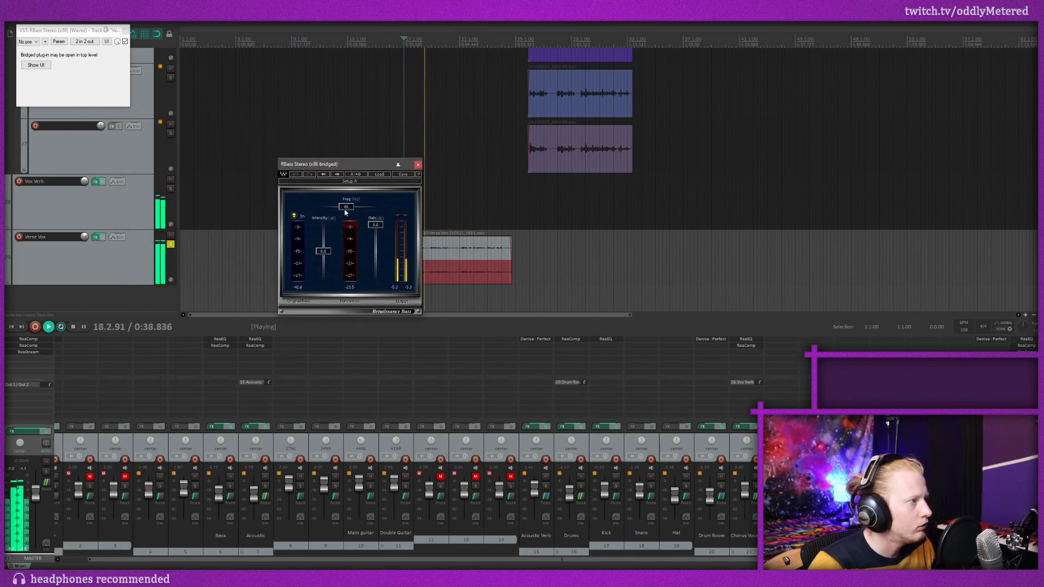
pyautogui.moveTo(346, 207)
pyautogui.mouseDown()
pyautogui.moveTo(361, 208)
pyautogui.moveTo(345, 207)
pyautogui.mouseUp()
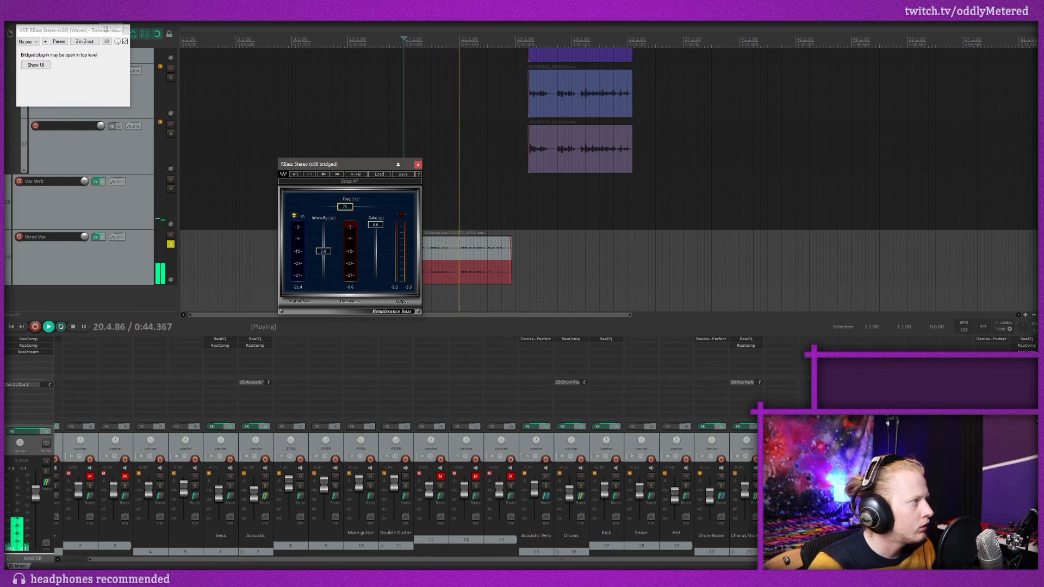
# Compare RBass bypassed and enabled on Verse Vox, leaving it enabled, and raise its intensity slightly.
pyautogui.click(126, 42)
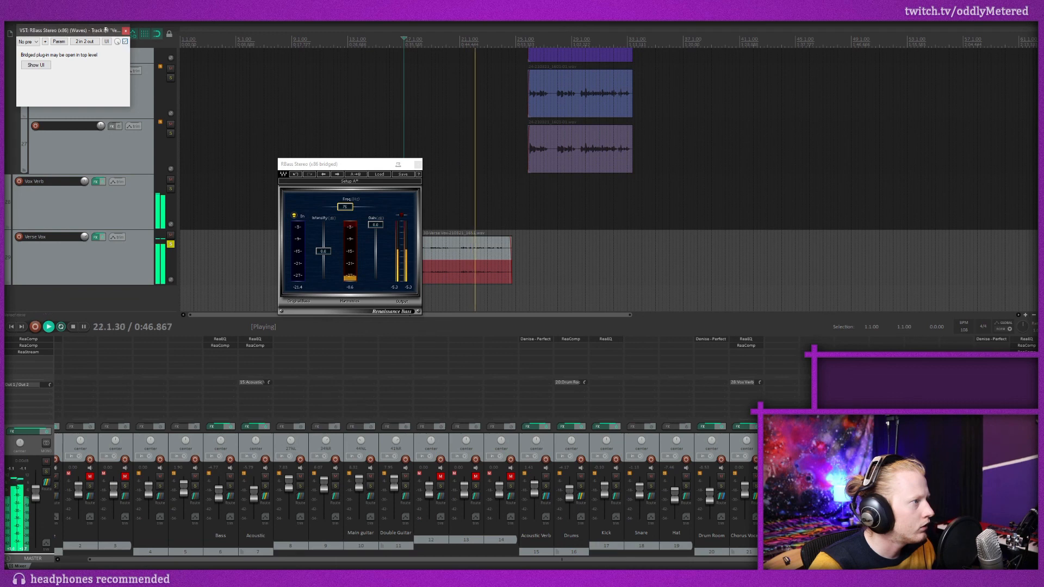
pyautogui.click(125, 42)
pyautogui.moveTo(323, 252)
pyautogui.mouseDown()
pyautogui.moveTo(323, 235)
pyautogui.moveTo(323, 249)
pyautogui.mouseUp()
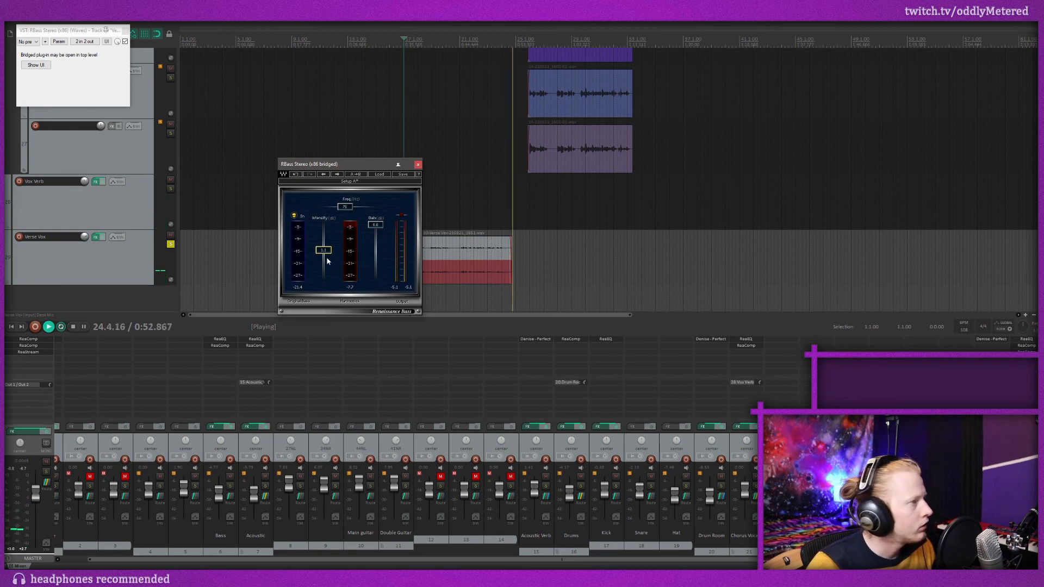
pyautogui.moveTo(371, 165); pyautogui.dragTo(304, 162)
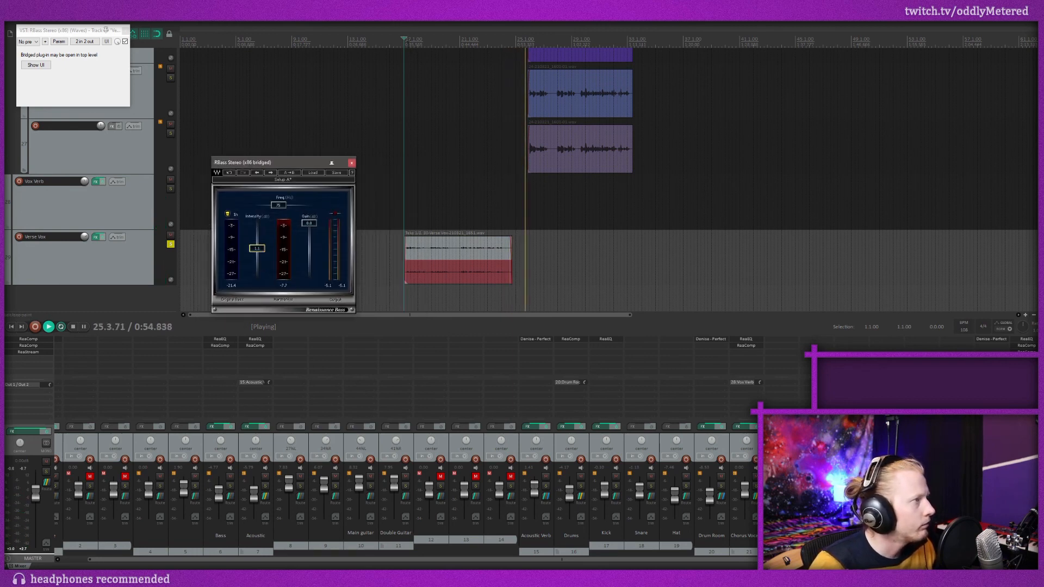
# Loop the verse from 17.1 to 24.2, lower the RBass intensity by ear, close its interface and unsolo Verse Vox.
pyautogui.moveTo(408, 57); pyautogui.dragTo(506, 57)
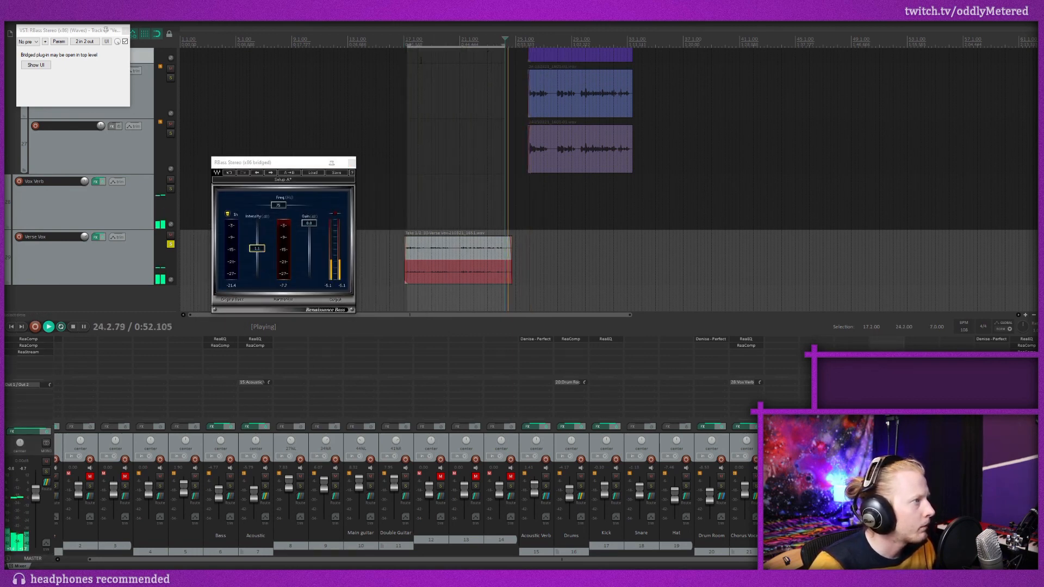
pyautogui.moveTo(288, 164); pyautogui.dragTo(403, 168)
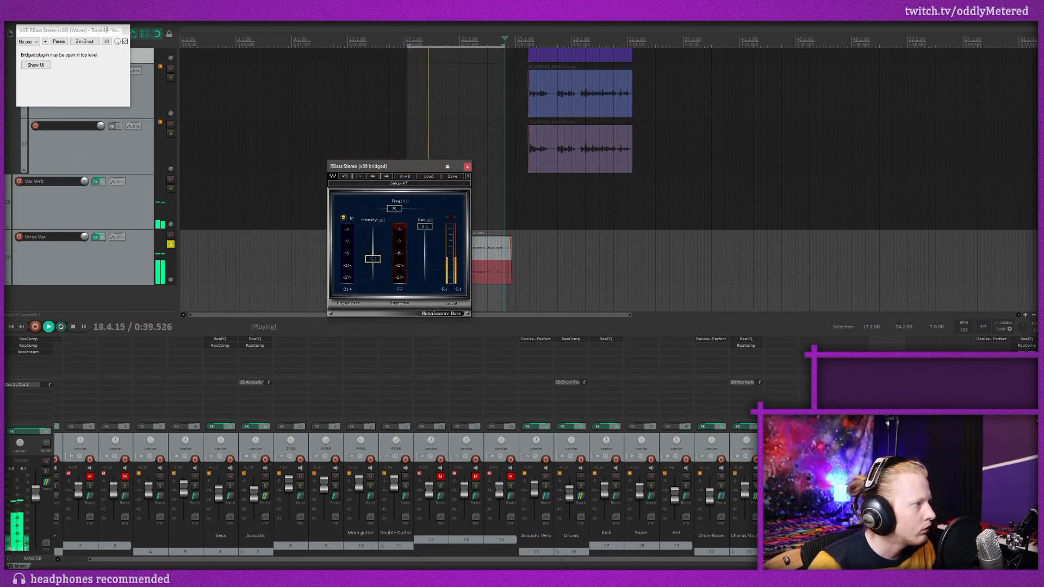
pyautogui.click(467, 166)
pyautogui.click(171, 244)
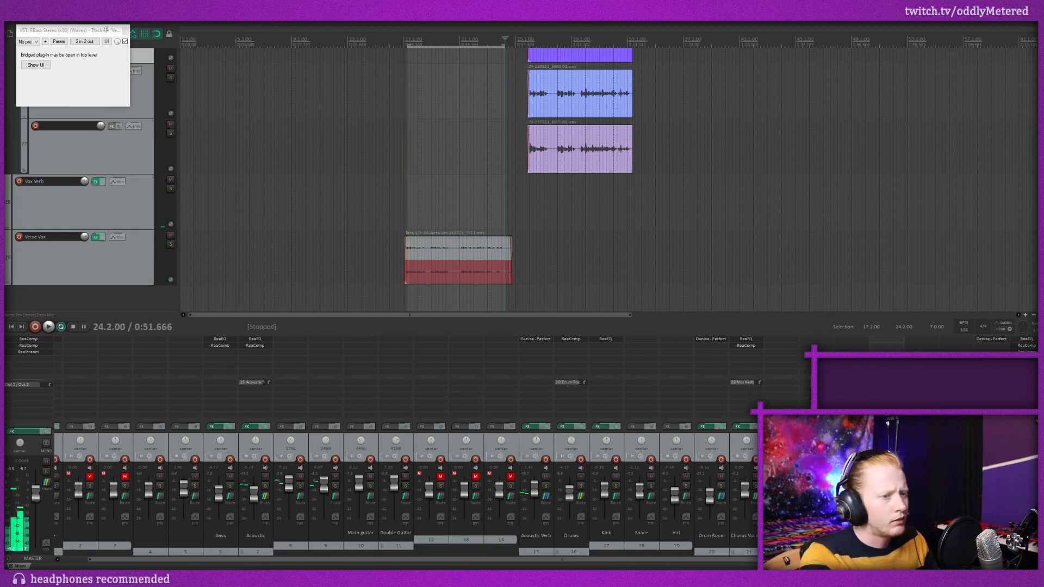
pyautogui.press('space')
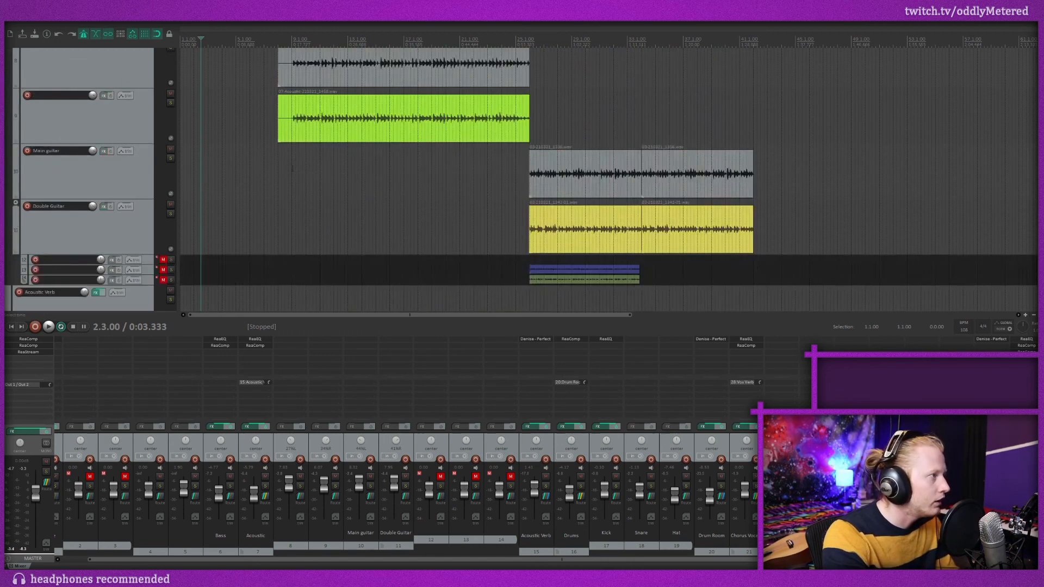
# Play the full mix from just before bar 9 through bar 41, following the playhead and checking the tracks.
pyautogui.scroll(3, 290, 107)
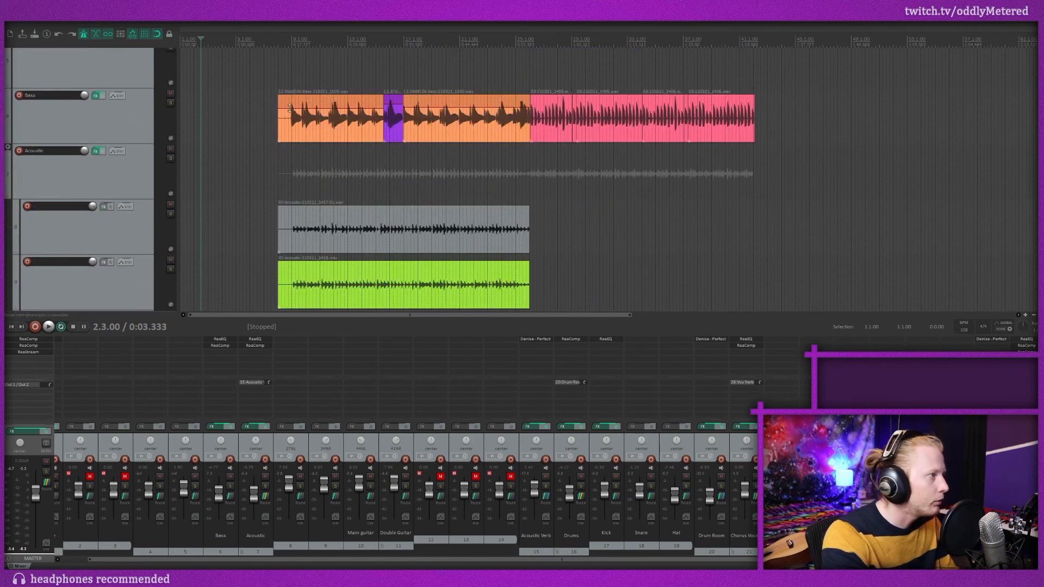
pyautogui.click(282, 46)
pyautogui.scroll(-10, 261, 101)
pyautogui.press('space')
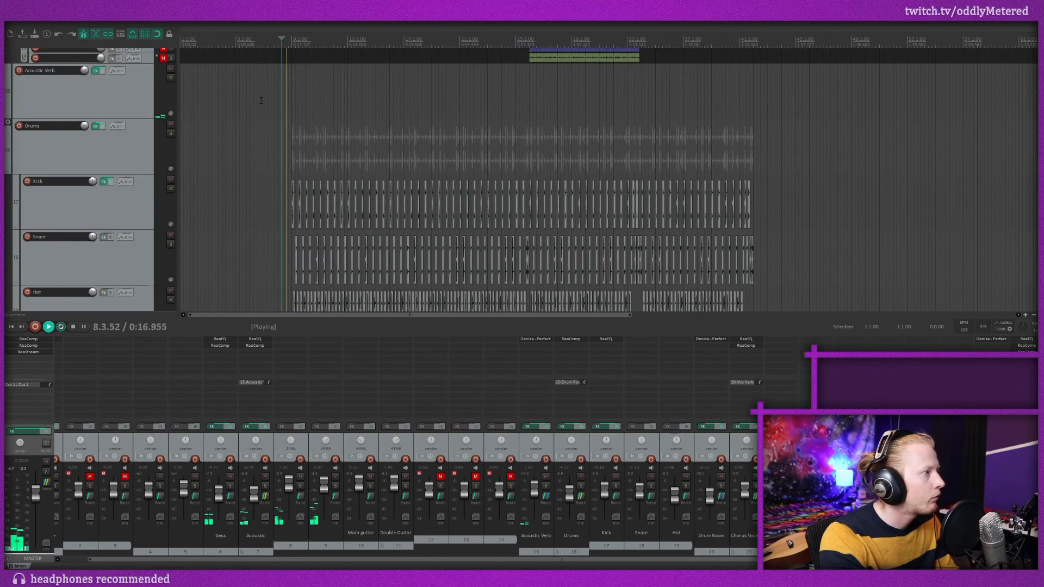
pyautogui.scroll(-2, 261, 100)
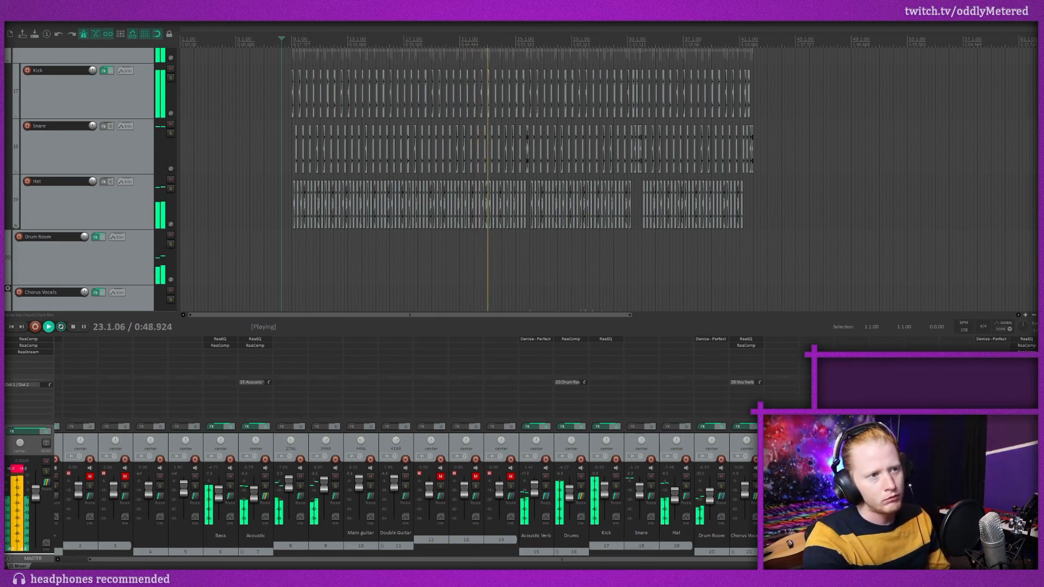
pyautogui.moveTo(536, 316); pyautogui.dragTo(572, 328)
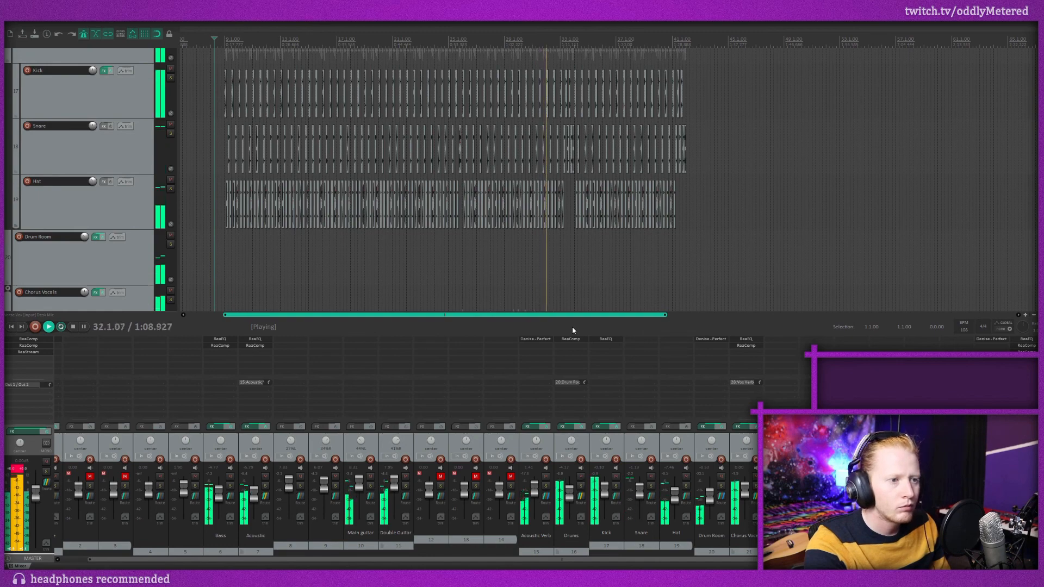
pyautogui.moveTo(573, 330); pyautogui.dragTo(582, 323)
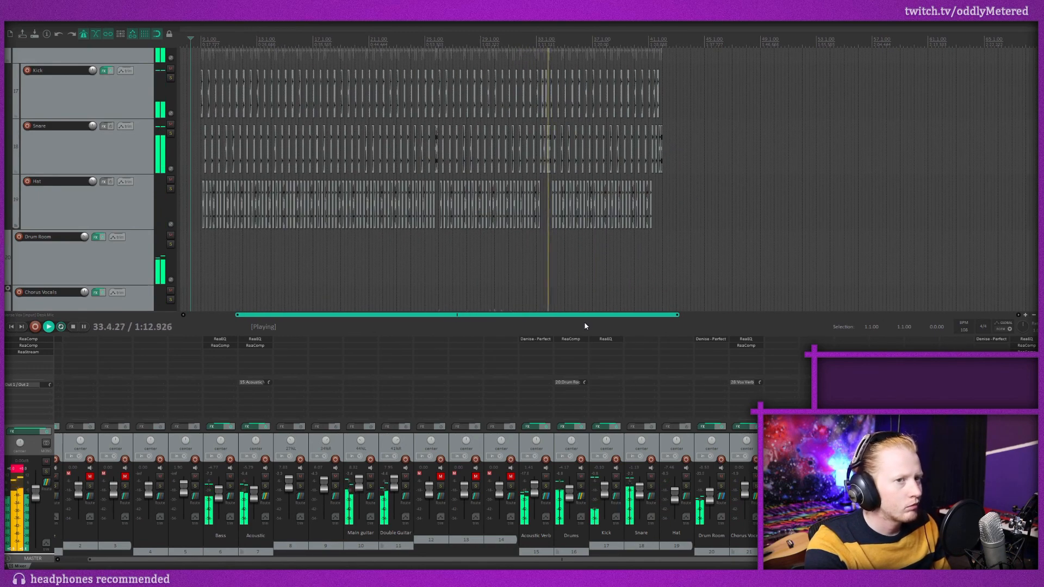
pyautogui.moveTo(586, 325); pyautogui.dragTo(614, 316)
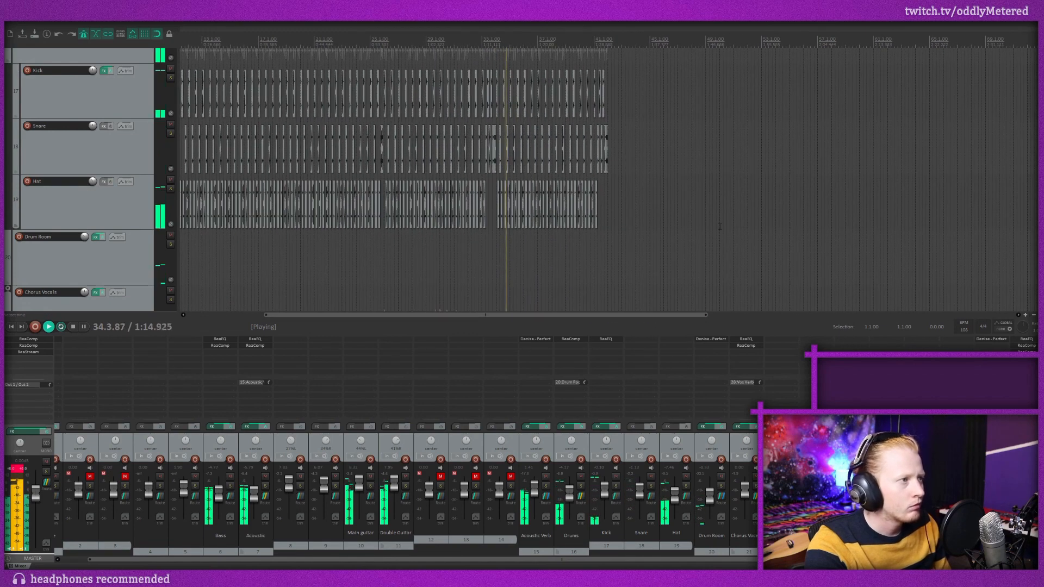
pyautogui.scroll(10, 756, 219)
pyautogui.scroll(3, 755, 219)
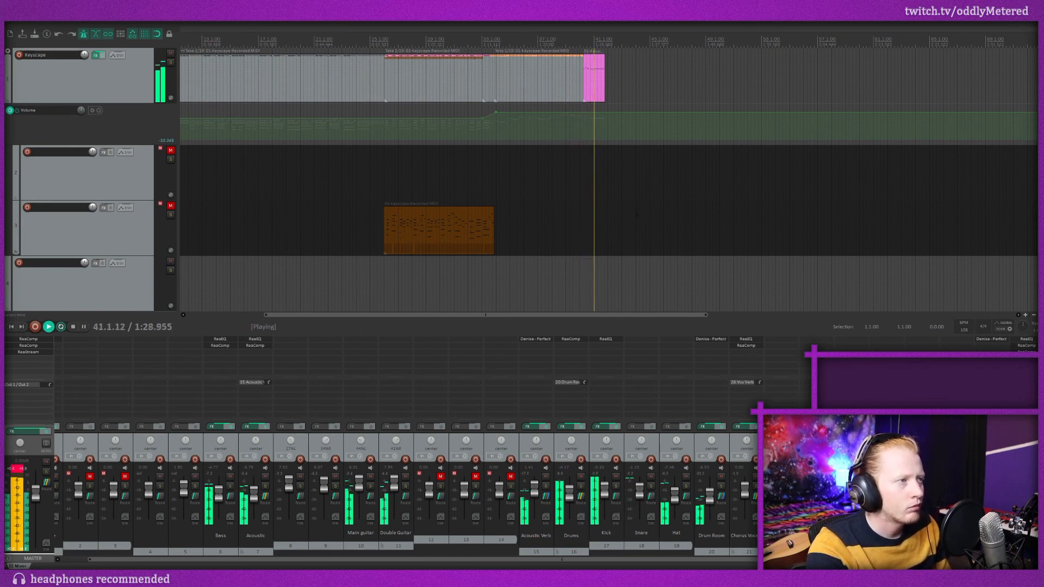
pyautogui.scroll(-8, 636, 214)
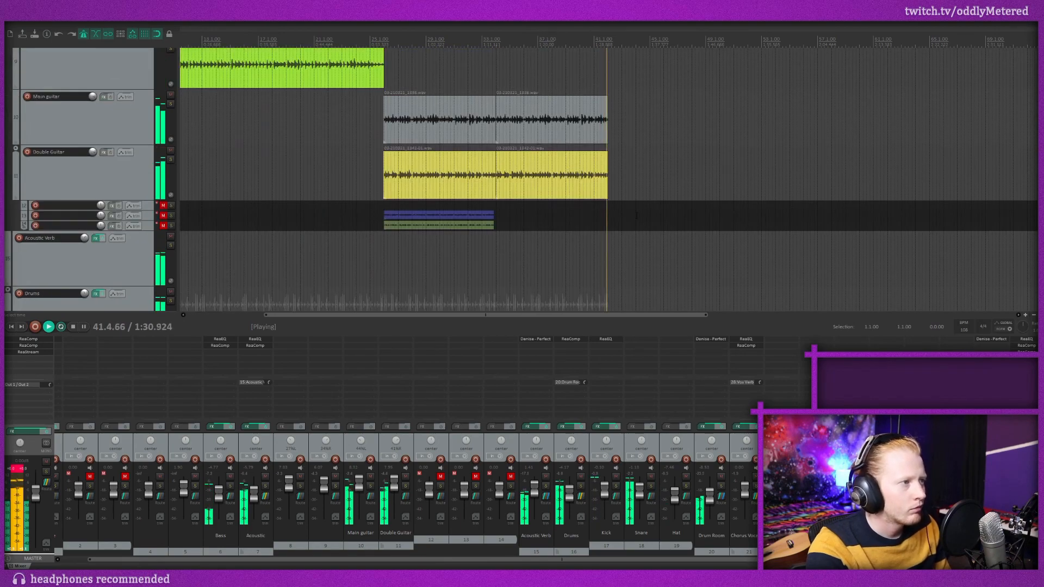